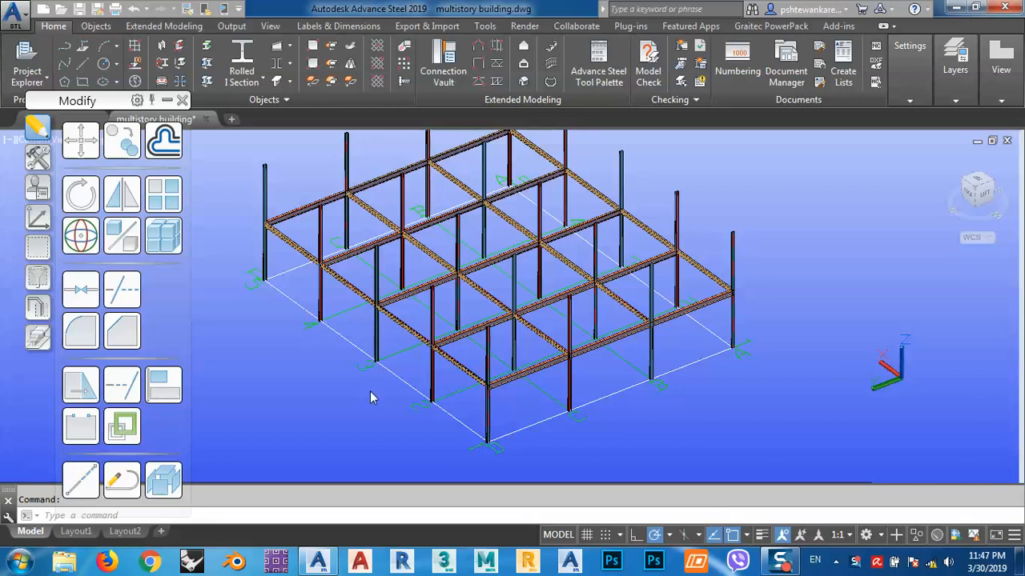
Switch the model to the top view and examine how the beams meet the columns along grid line 2
{"action": "middle_click_drag", "start_coordinate": [480, 397], "coordinate": [492, 396], "text": "shift"}
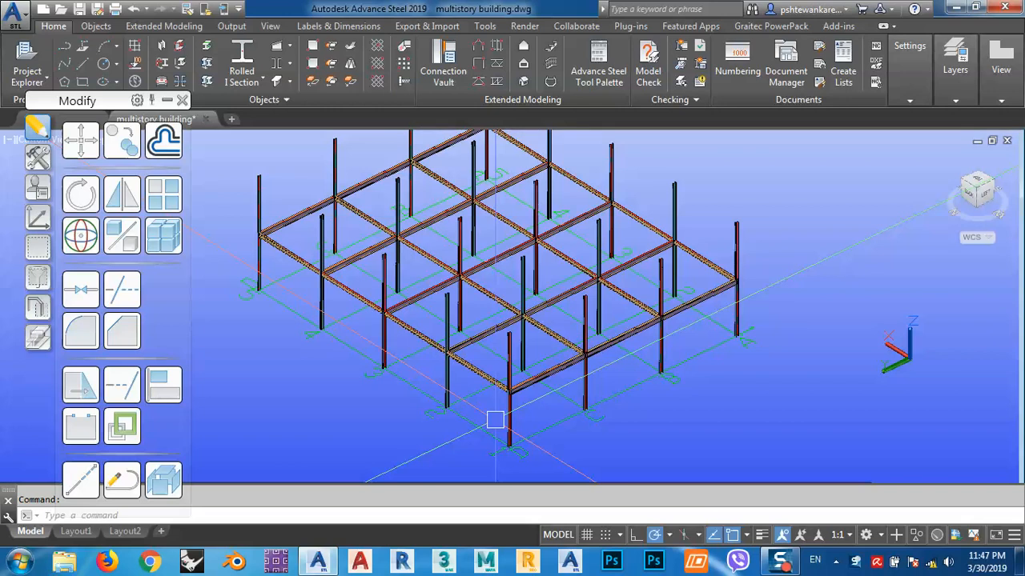
{"action": "left_click", "coordinate": [978, 187]}
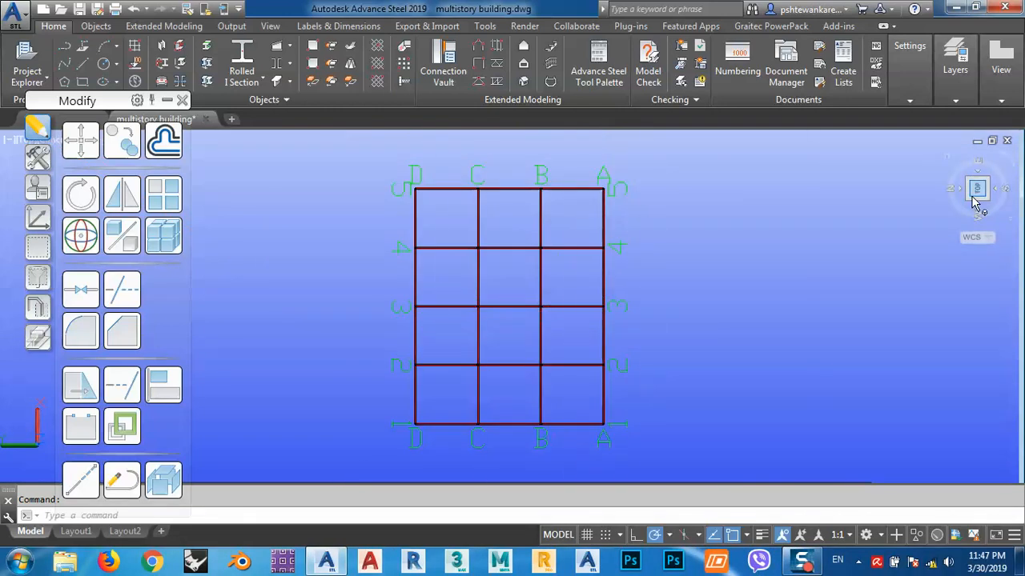
{"action": "middle_click_drag", "start_coordinate": [489, 404], "coordinate": [505, 331]}
{"action": "scroll", "coordinate": [435, 290], "scroll_direction": "up", "scroll_amount": 2}
{"action": "scroll", "coordinate": [435, 289], "scroll_direction": "up", "scroll_amount": 4}
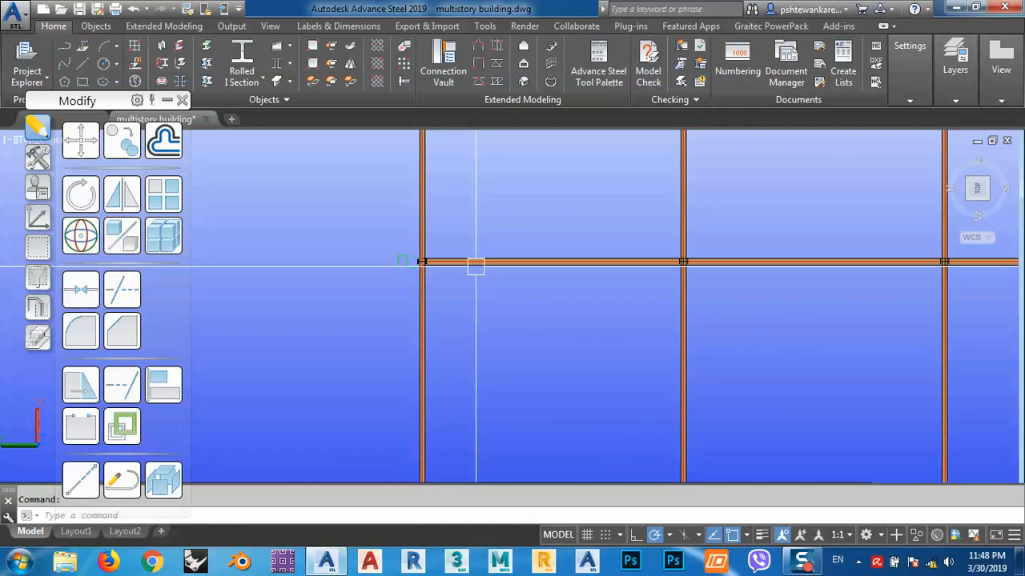
{"action": "scroll", "coordinate": [592, 261], "scroll_direction": "up", "scroll_amount": 3}
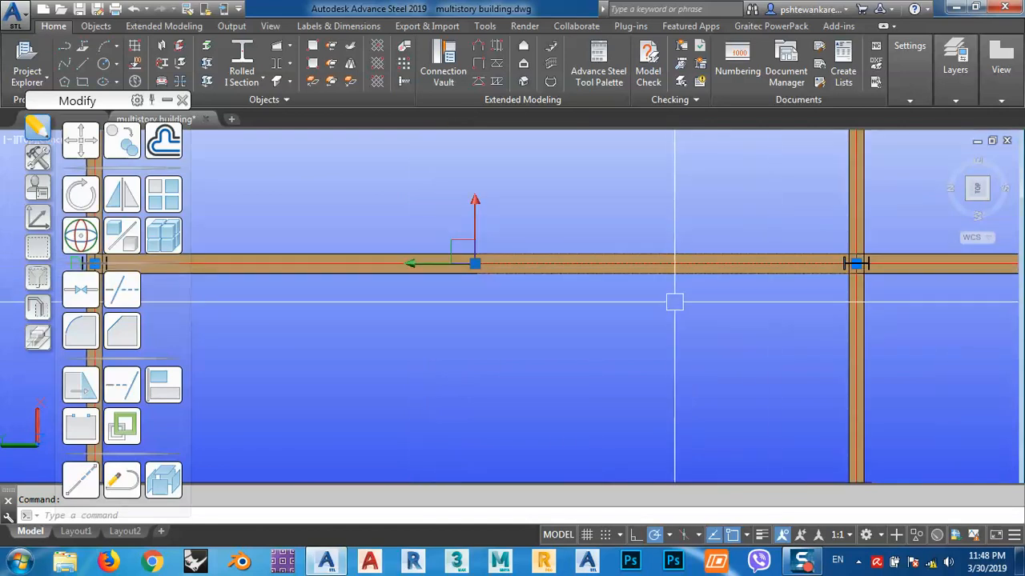
{"action": "scroll", "coordinate": [835, 258], "scroll_direction": "up", "scroll_amount": 4}
{"action": "scroll", "coordinate": [789, 308], "scroll_direction": "down", "scroll_amount": 5}
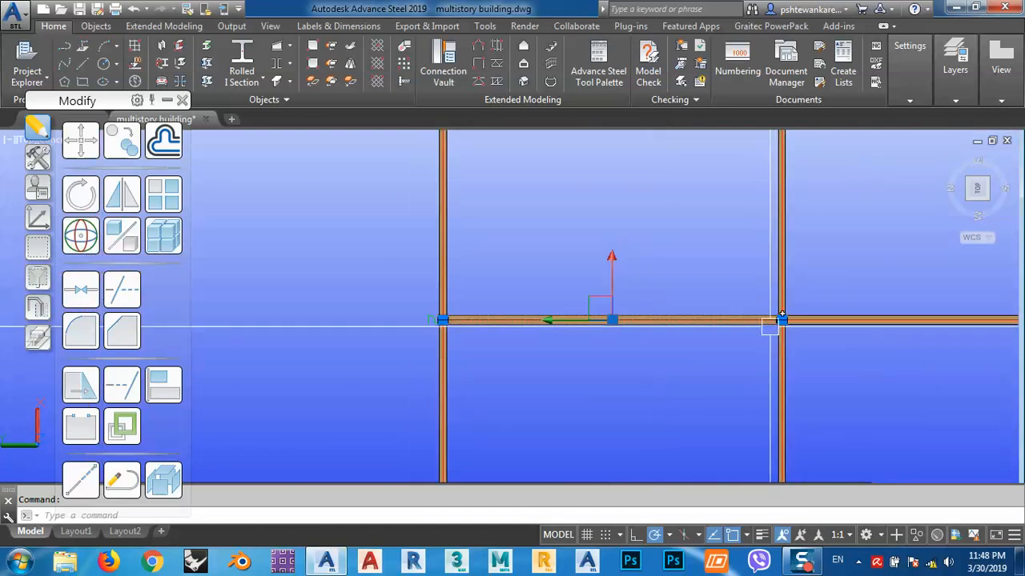
{"action": "scroll", "coordinate": [427, 305], "scroll_direction": "up", "scroll_amount": 3}
{"action": "scroll", "coordinate": [427, 304], "scroll_direction": "up", "scroll_amount": 5}
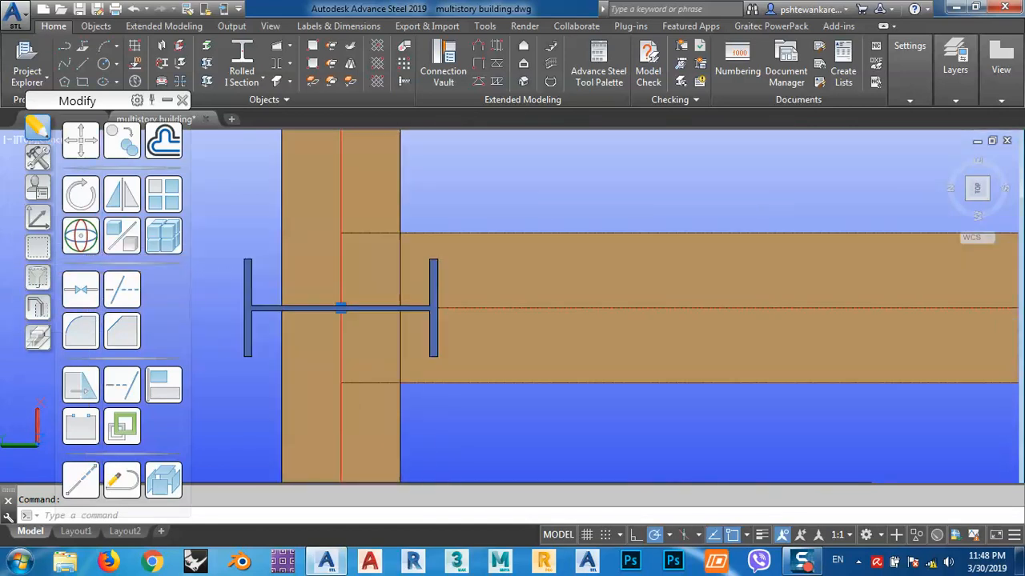
{"action": "scroll", "coordinate": [428, 297], "scroll_direction": "down", "scroll_amount": 4}
{"action": "scroll", "coordinate": [426, 300], "scroll_direction": "down", "scroll_amount": 5}
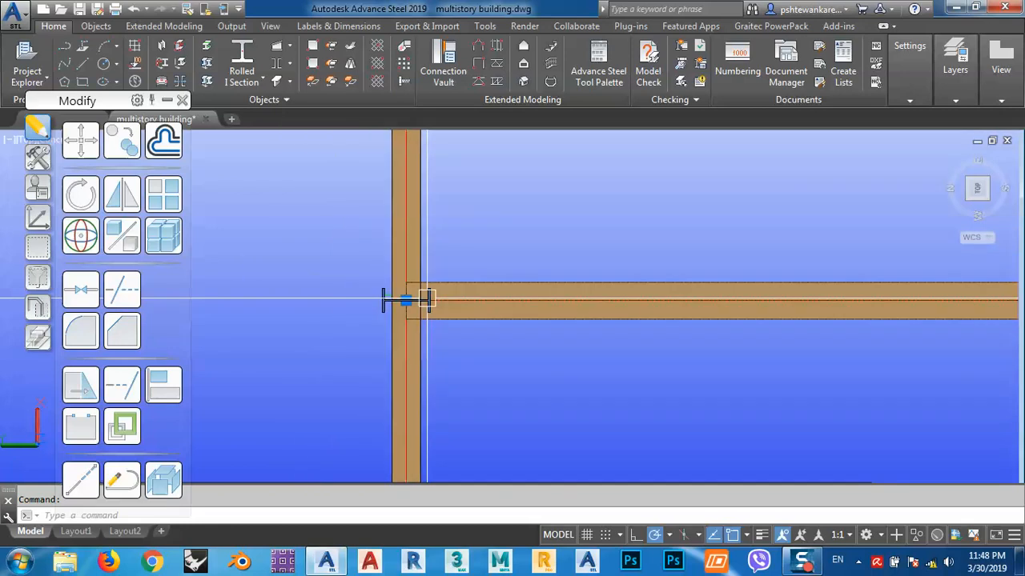
{"action": "scroll", "coordinate": [441, 338], "scroll_direction": "up", "scroll_amount": 3}
{"action": "key", "text": "Escape"}
{"action": "scroll", "coordinate": [424, 341], "scroll_direction": "up", "scroll_amount": 2}
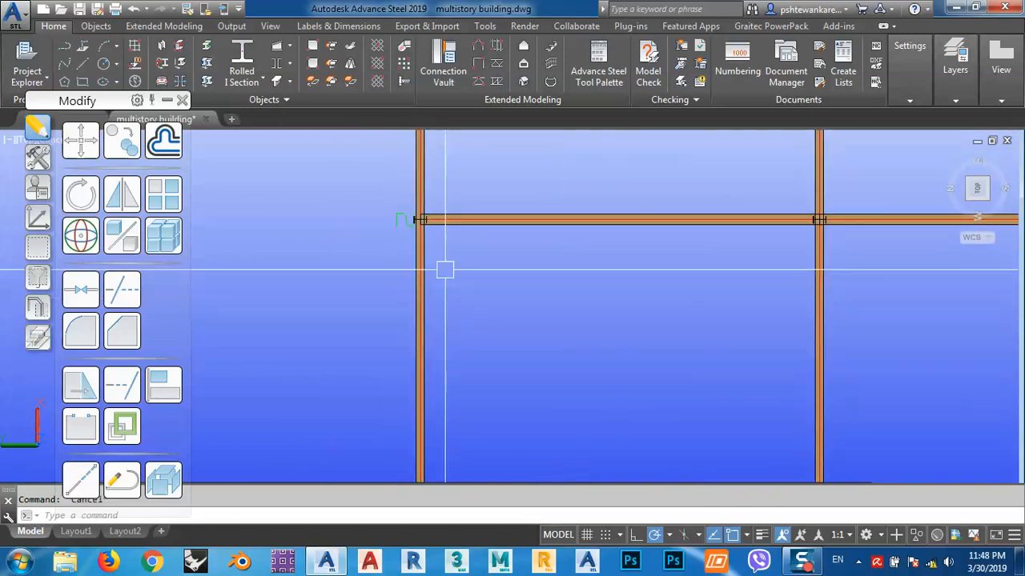
{"action": "left_click", "coordinate": [421, 305]}
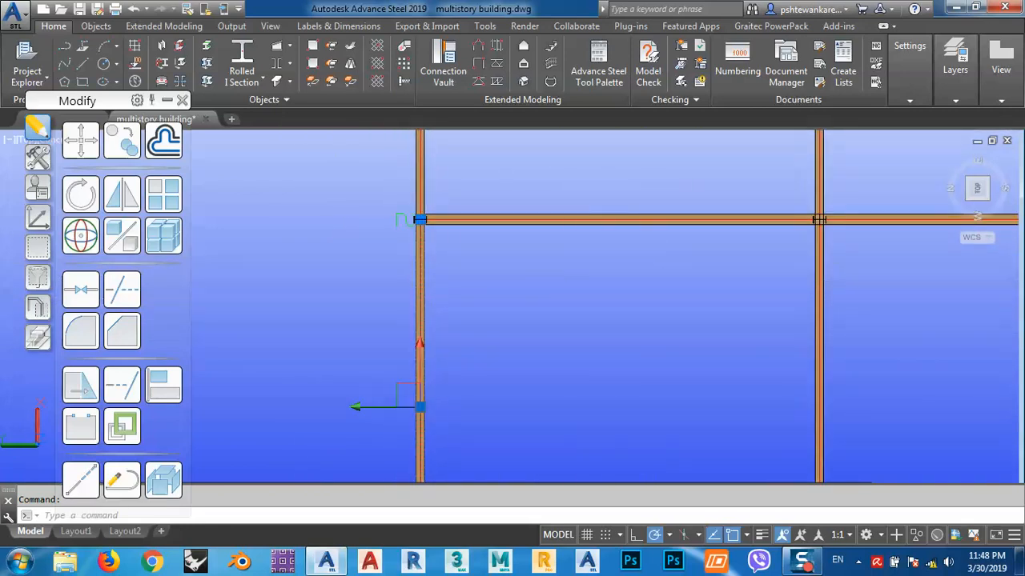
{"action": "middle_click_drag", "start_coordinate": [644, 296], "coordinate": [617, 295]}
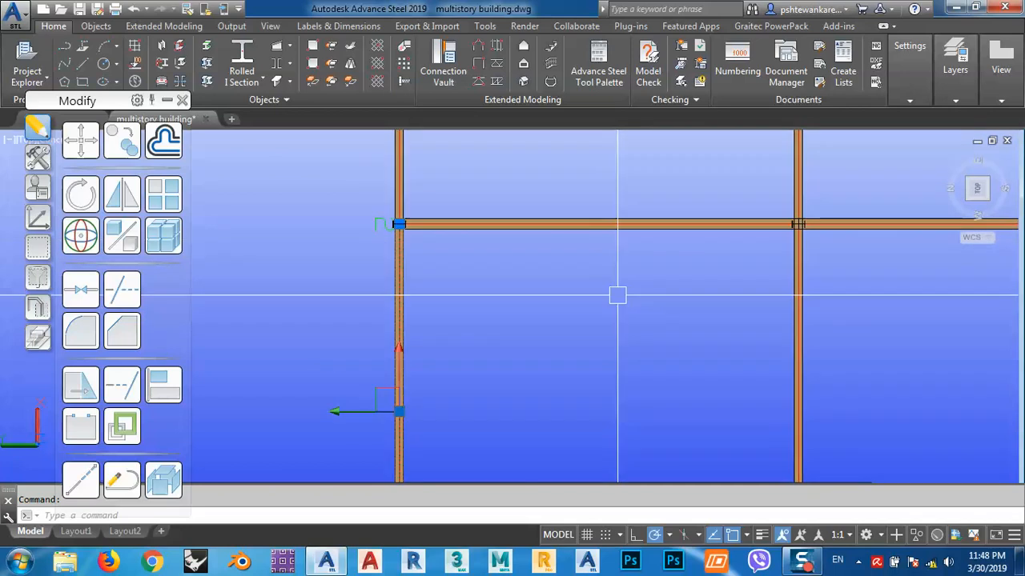
{"action": "key", "text": "Escape"}
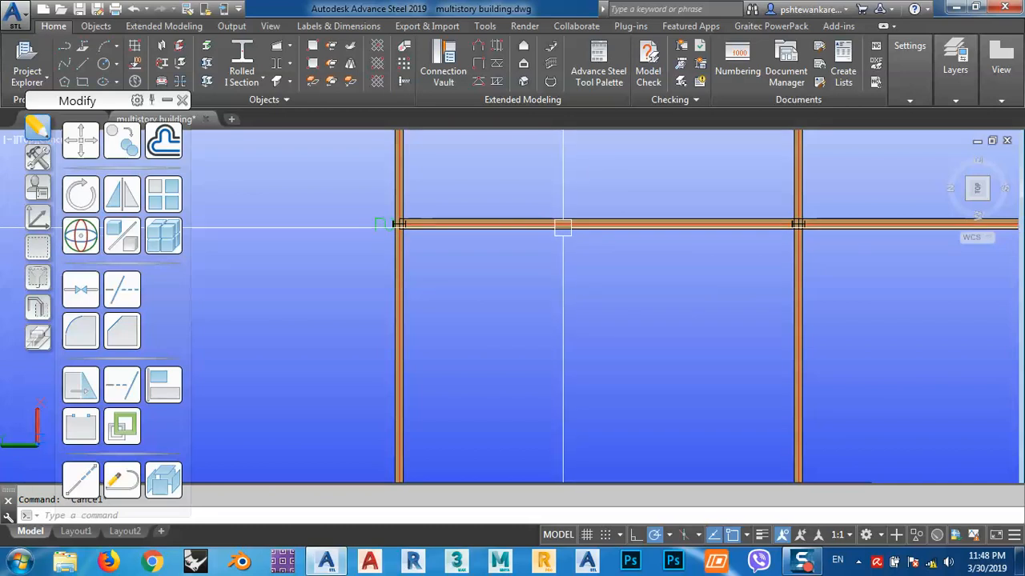
Check the section length in the properties of the grid line 2 beam between D and C, and examine its end columns
{"action": "double_click", "coordinate": [563, 225]}
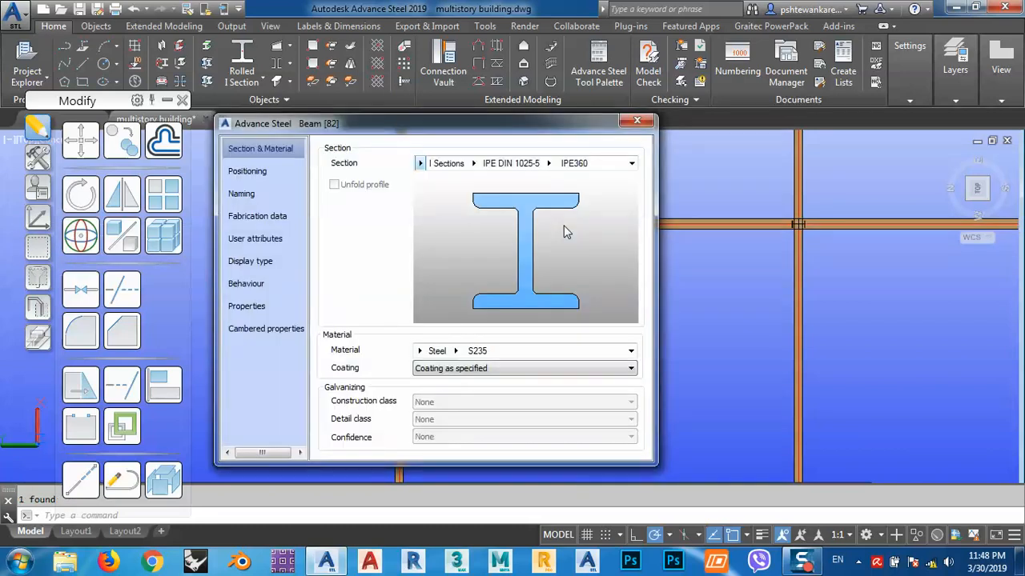
{"action": "left_click_drag", "start_coordinate": [393, 124], "coordinate": [259, 49]}
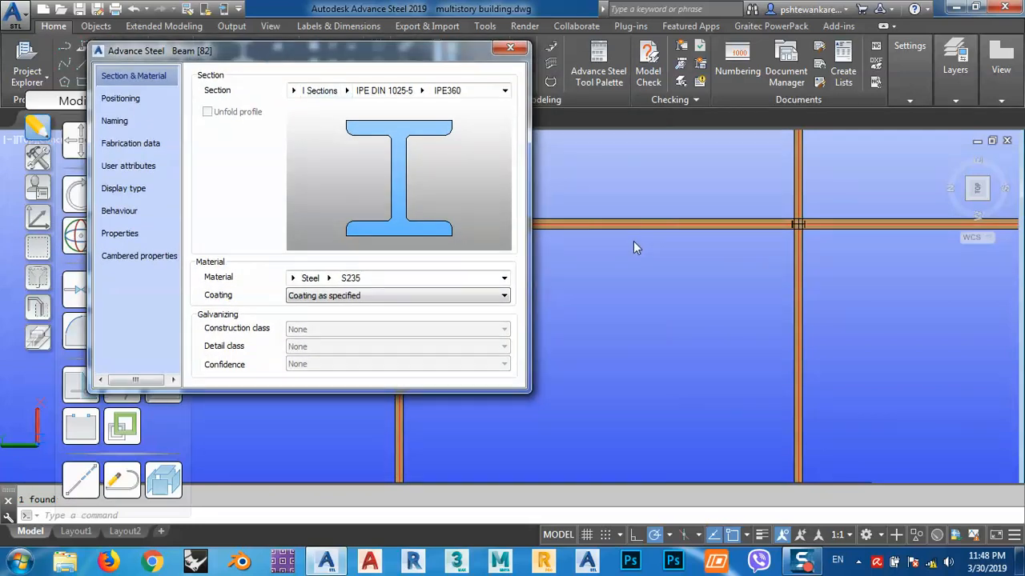
{"action": "left_click", "coordinate": [119, 233]}
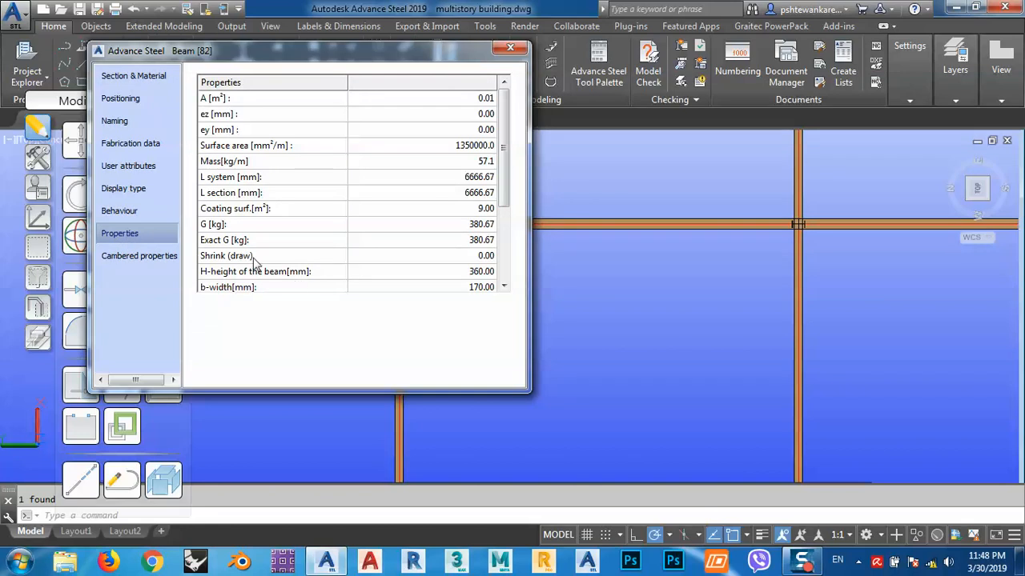
{"action": "left_click", "coordinate": [468, 196]}
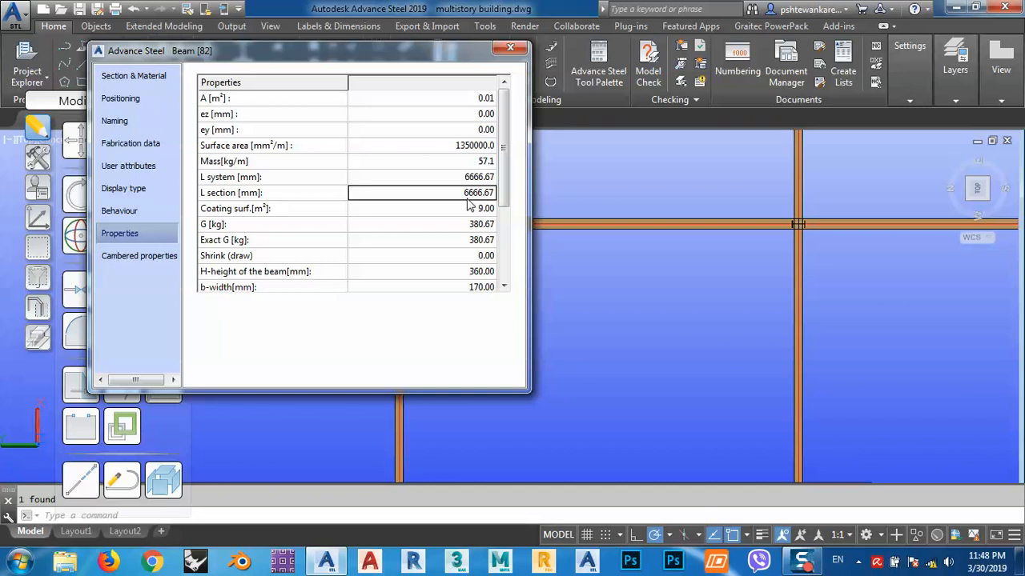
{"action": "left_click", "coordinate": [510, 51]}
{"action": "middle_click_drag", "start_coordinate": [501, 240], "coordinate": [510, 252]}
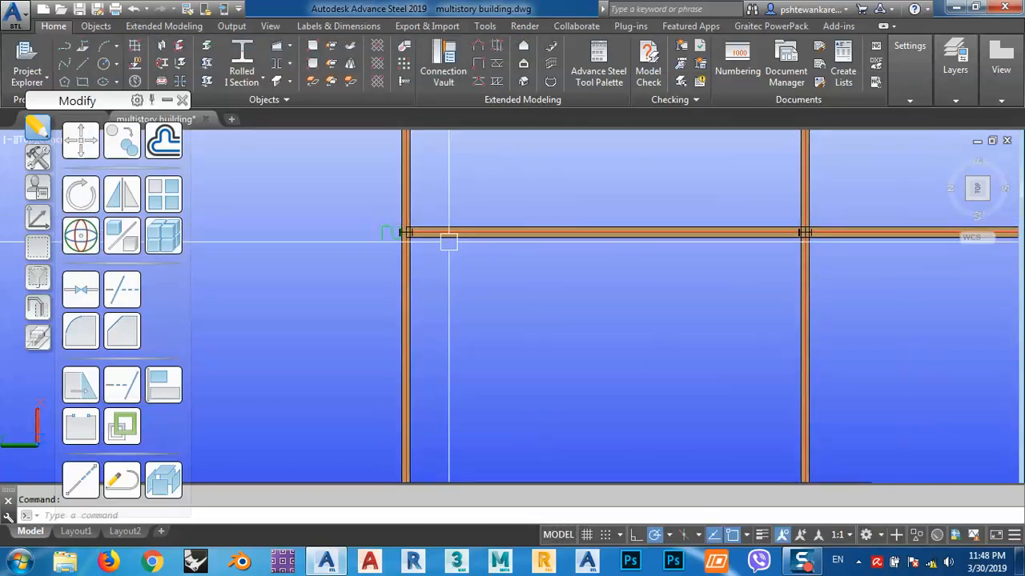
{"action": "scroll", "coordinate": [404, 231], "scroll_direction": "up", "scroll_amount": 5}
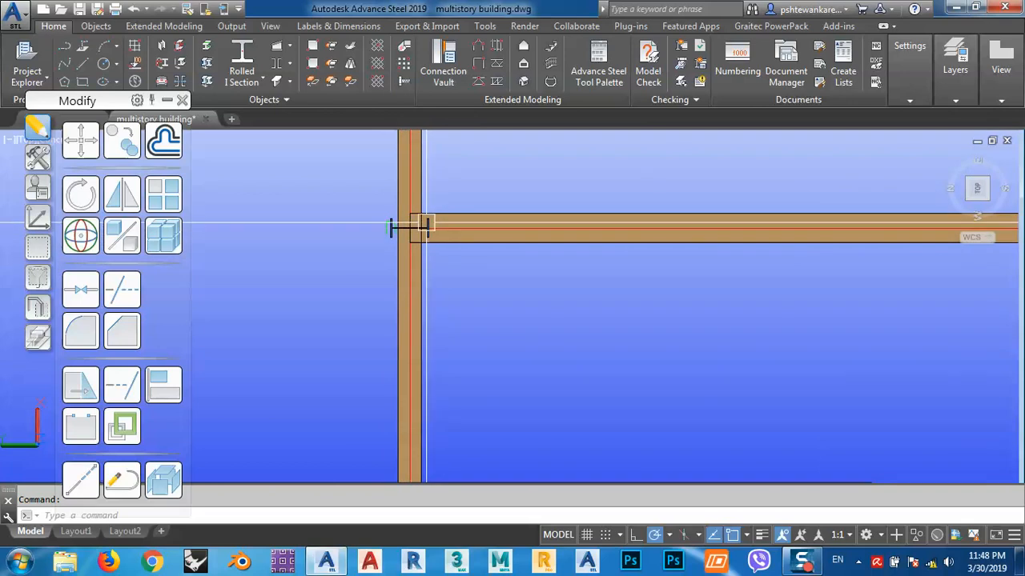
{"action": "scroll", "coordinate": [420, 227], "scroll_direction": "down", "scroll_amount": 4}
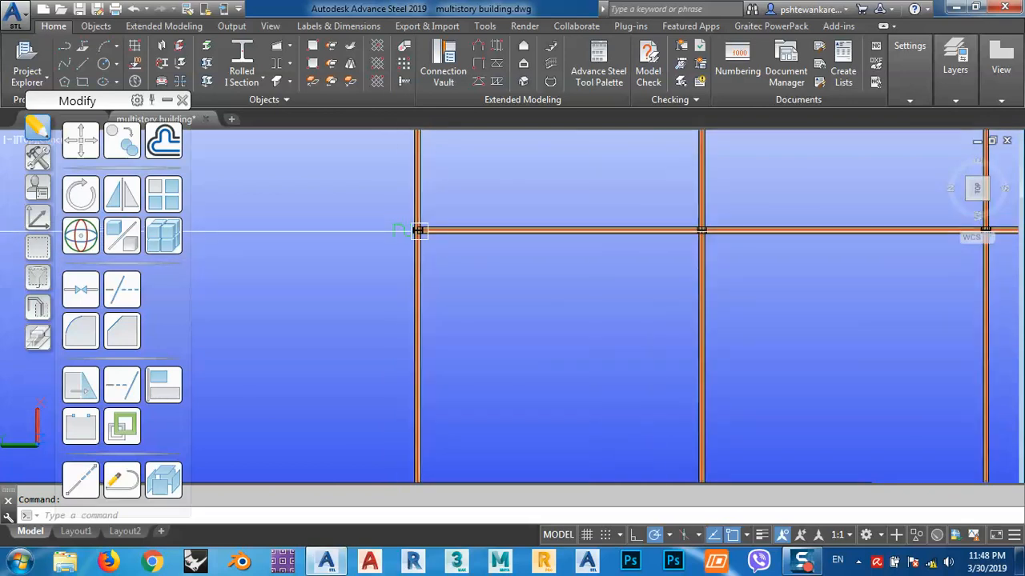
{"action": "scroll", "coordinate": [704, 224], "scroll_direction": "up", "scroll_amount": 5}
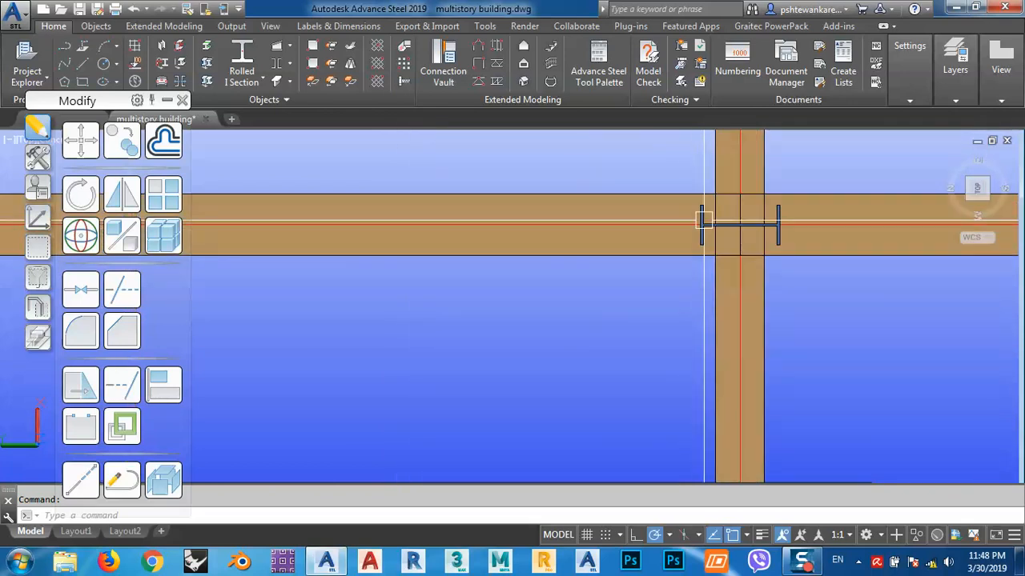
{"action": "scroll", "coordinate": [705, 220], "scroll_direction": "down", "scroll_amount": 5}
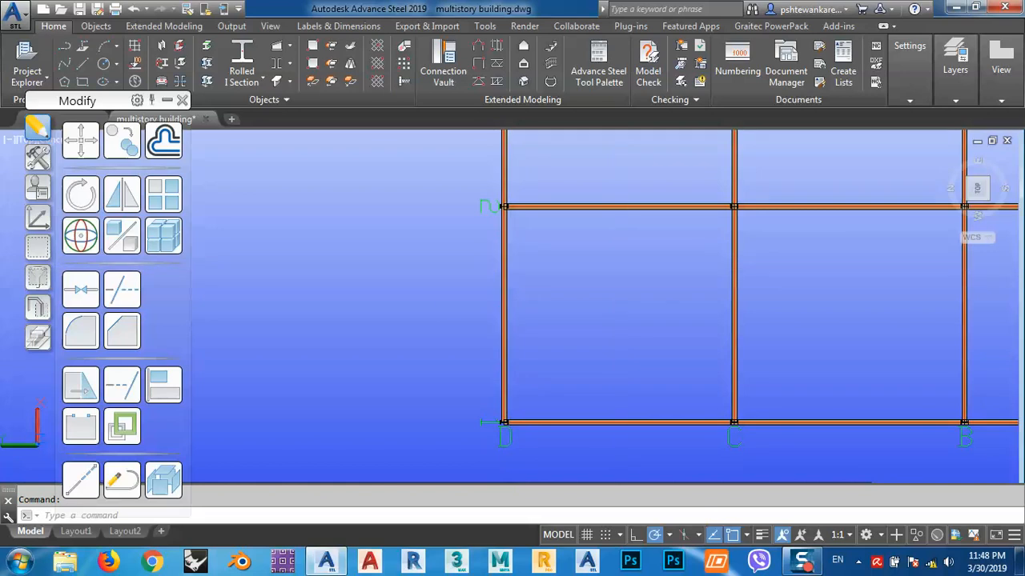
Preview 3 transform copies of the grid line D beam between grid lines 1 and 2, spaced -1250 in Y
{"action": "left_click", "coordinate": [503, 313]}
{"action": "middle_click_drag", "start_coordinate": [631, 268], "coordinate": [560, 267]}
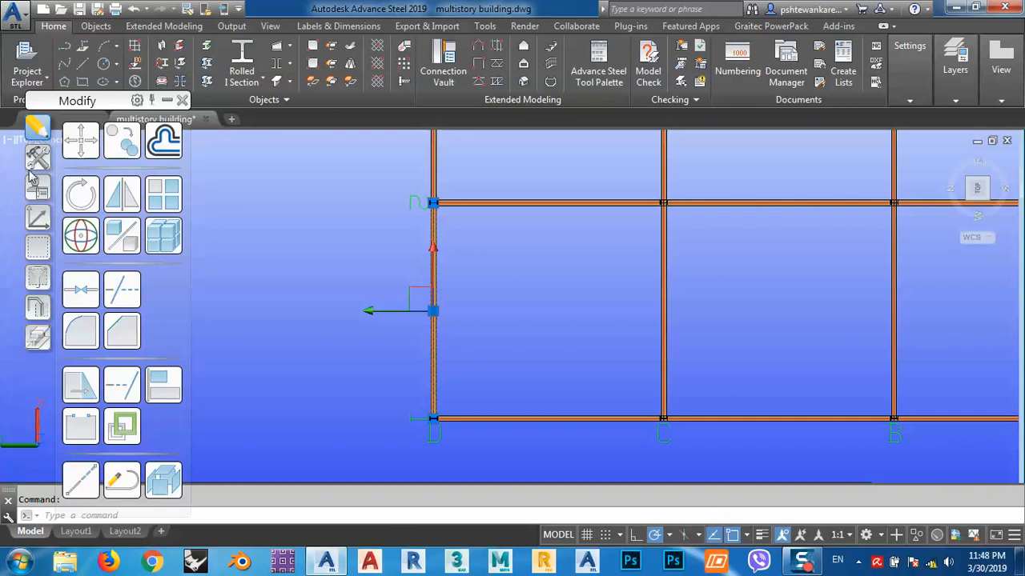
{"action": "left_click", "coordinate": [36, 156]}
{"action": "left_click", "coordinate": [163, 140]}
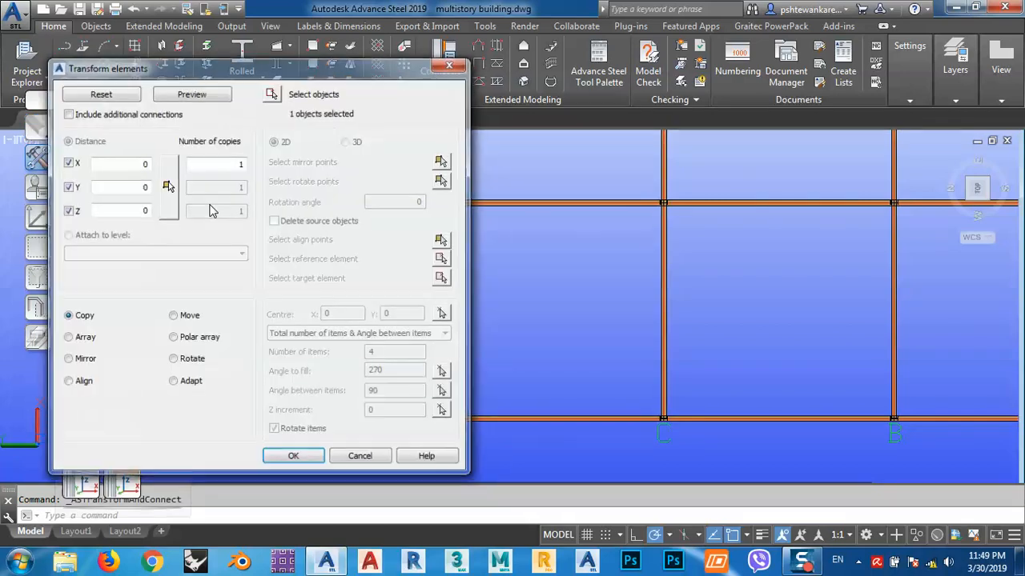
{"action": "left_click_drag", "start_coordinate": [155, 73], "coordinate": [132, 34]}
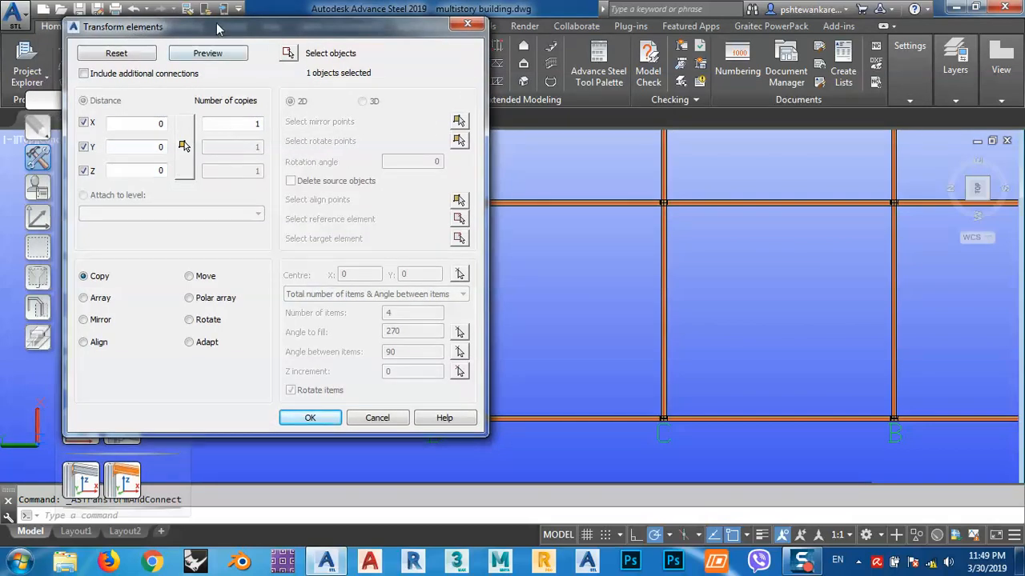
{"action": "left_click_drag", "start_coordinate": [216, 28], "coordinate": [361, 19]}
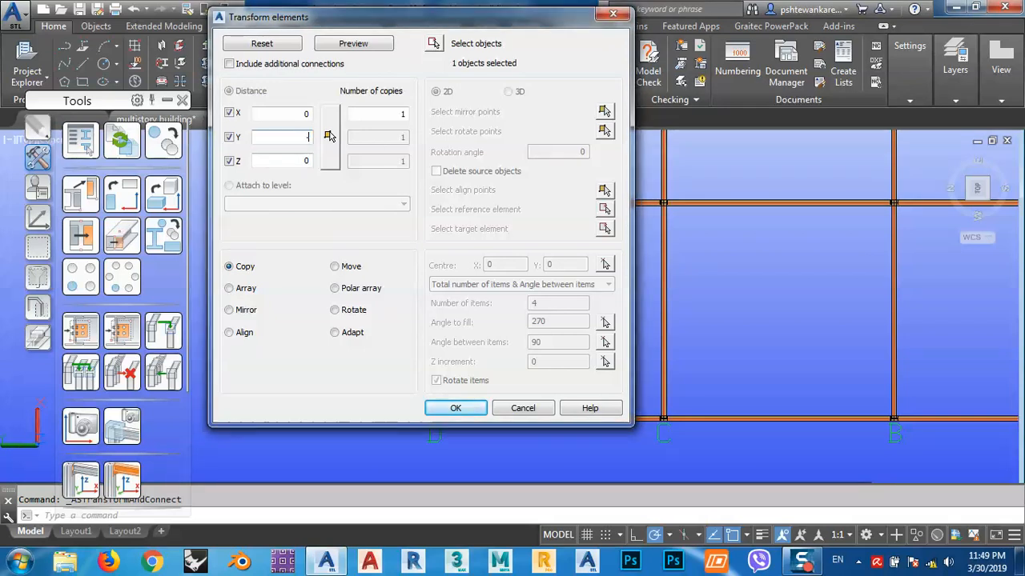
{"action": "type", "text": "1250"}
{"action": "left_click", "coordinate": [400, 113]}
{"action": "double_click", "coordinate": [387, 114]}
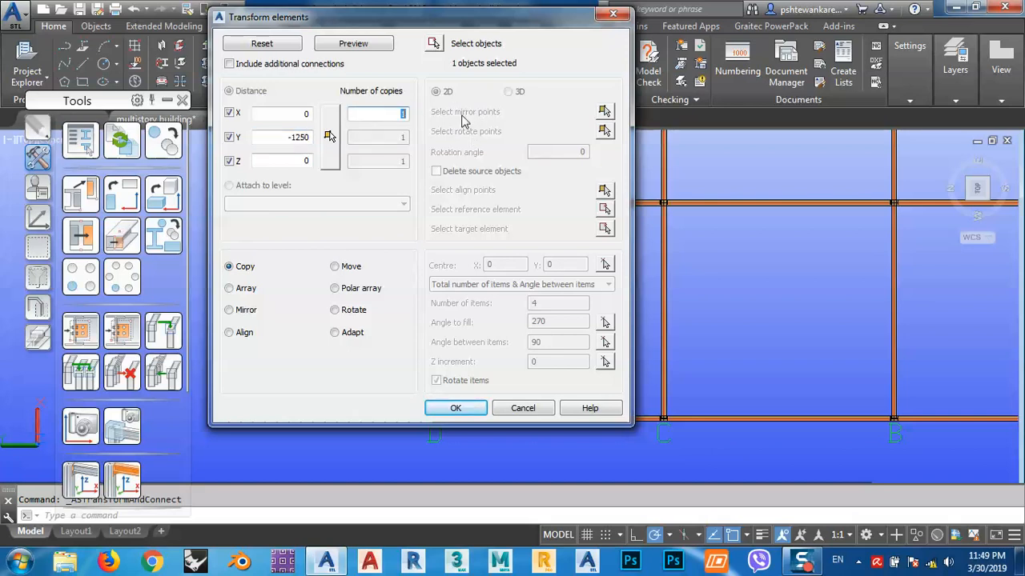
{"action": "type", "text": "5"}
{"action": "key", "text": "BackSpace"}
{"action": "type", "text": "3"}
{"action": "left_click", "coordinate": [367, 48]}
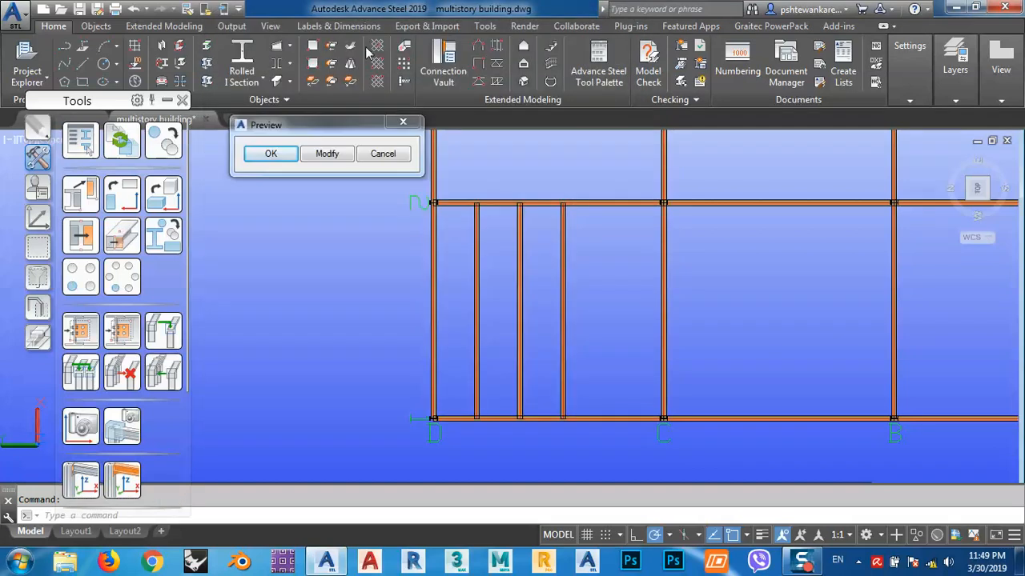
Change the number of beam copies to 4, preview the result and create the copies
{"action": "left_click", "coordinate": [326, 154]}
{"action": "left_click", "coordinate": [397, 113]}
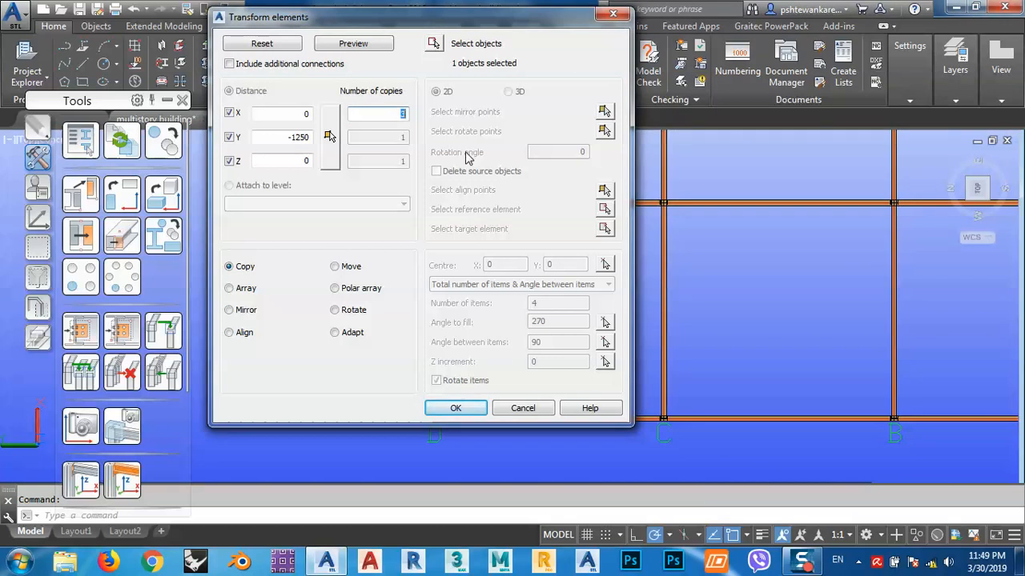
{"action": "key", "text": "BackSpace"}
{"action": "type", "text": "4"}
{"action": "left_click", "coordinate": [354, 45]}
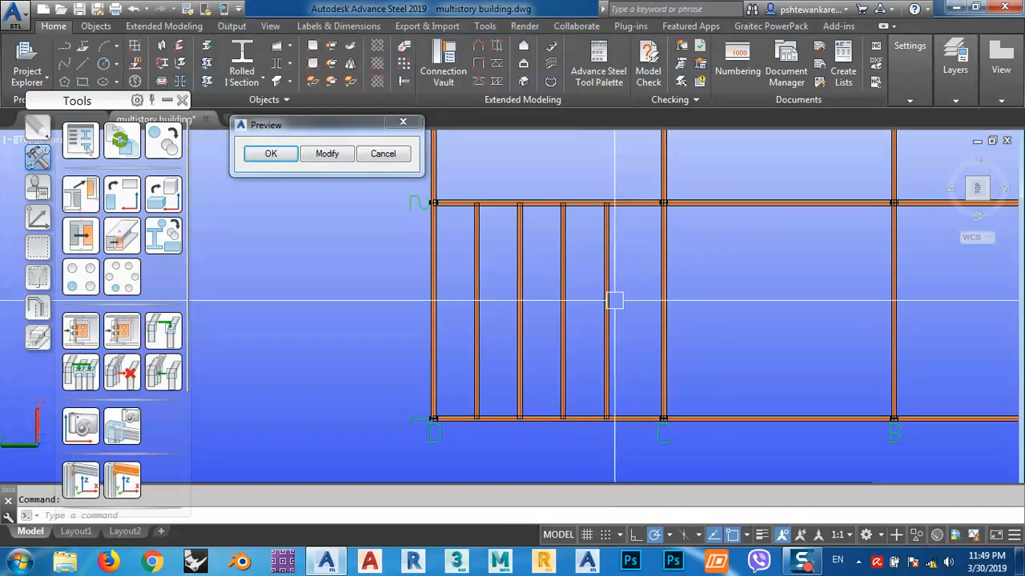
{"action": "left_click", "coordinate": [270, 155]}
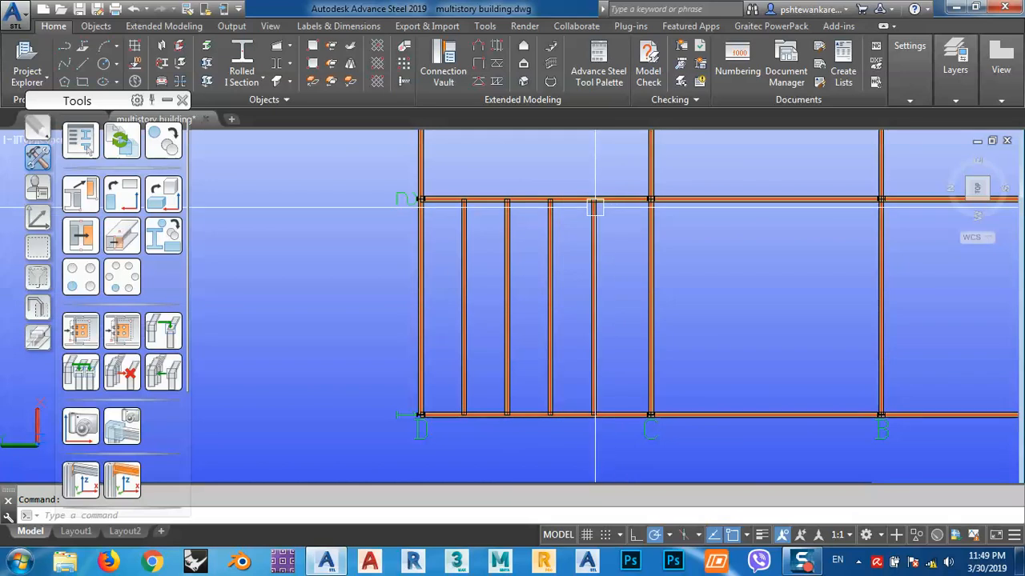
Select the four secondary beams between grid lines D and C and set their transformation to Move
{"action": "scroll", "coordinate": [601, 224], "scroll_direction": "up", "scroll_amount": 2}
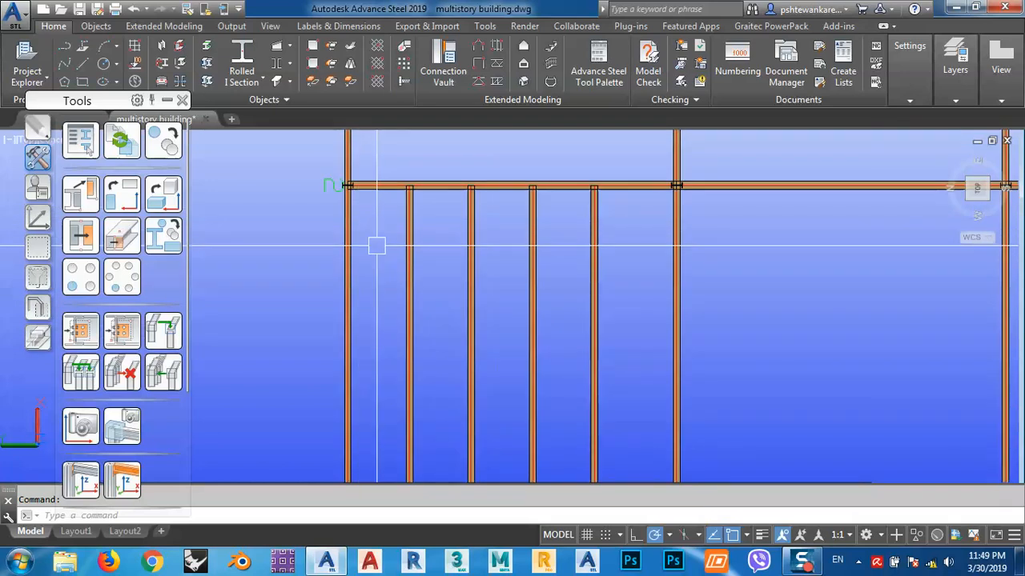
{"action": "middle_click_drag", "start_coordinate": [644, 293], "coordinate": [628, 272]}
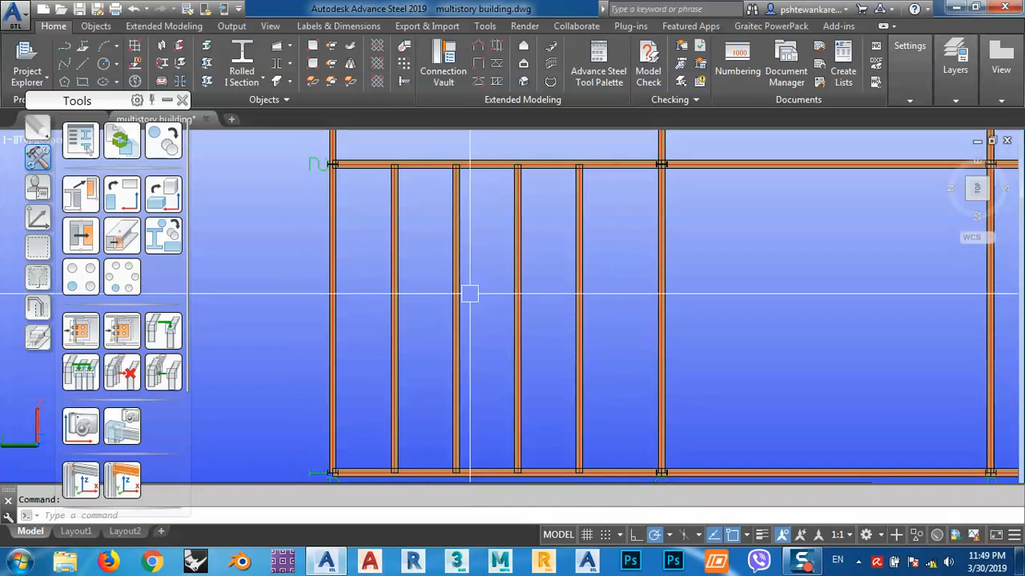
{"action": "middle_click_drag", "start_coordinate": [470, 294], "coordinate": [478, 296]}
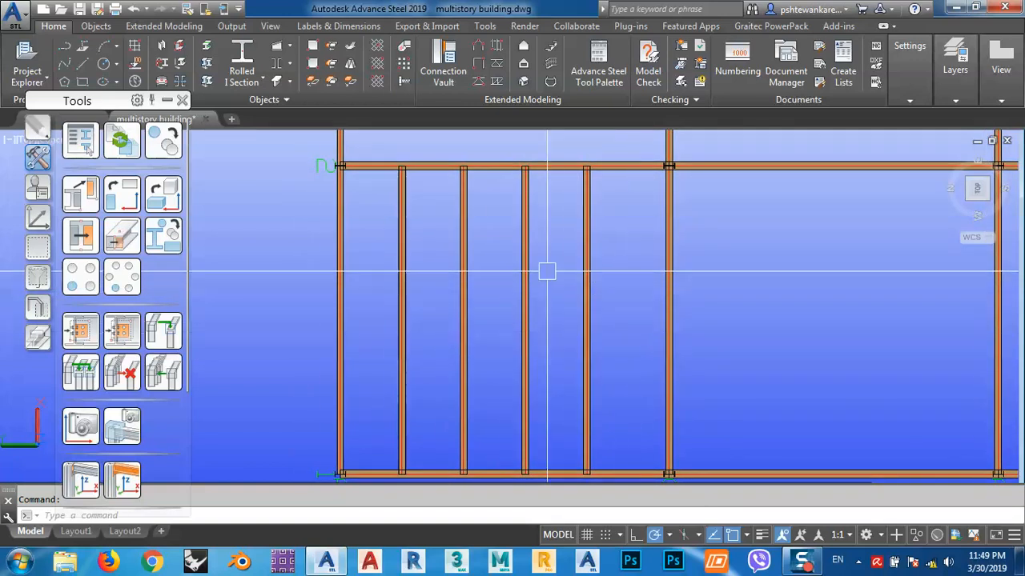
{"action": "middle_click_drag", "start_coordinate": [547, 270], "coordinate": [529, 294]}
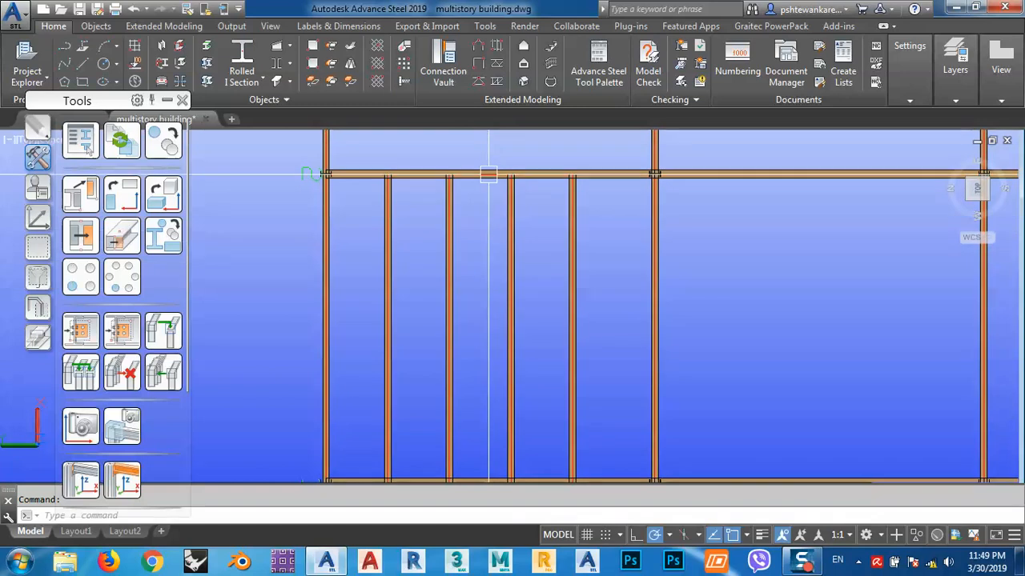
{"action": "left_click", "coordinate": [610, 277]}
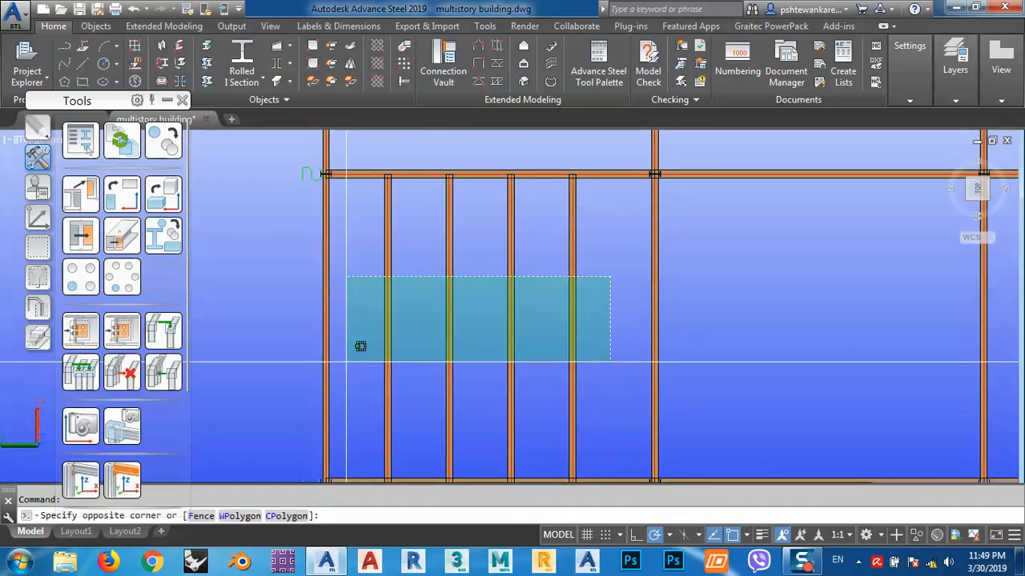
{"action": "left_click", "coordinate": [347, 362]}
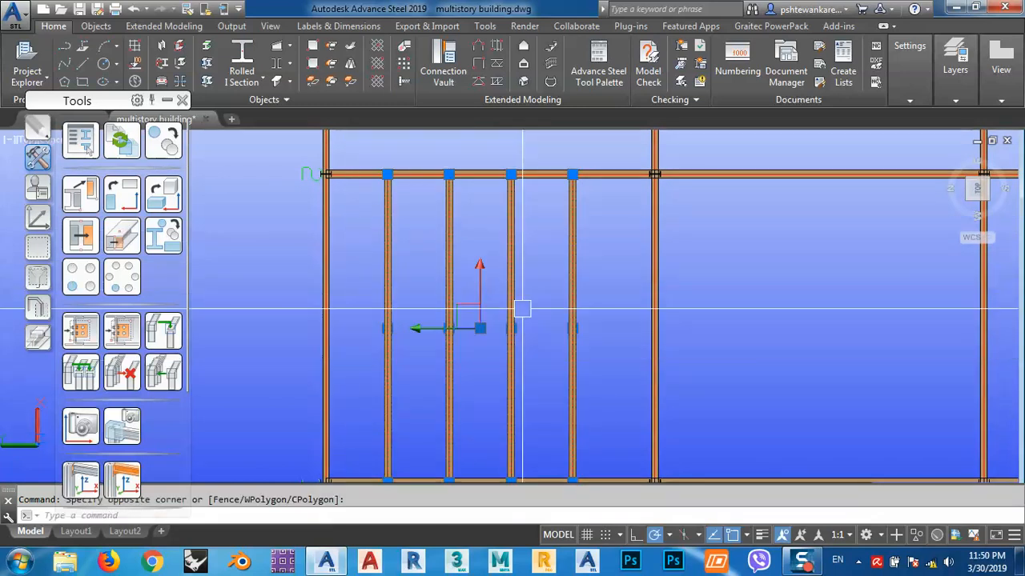
{"action": "left_click", "coordinate": [164, 143]}
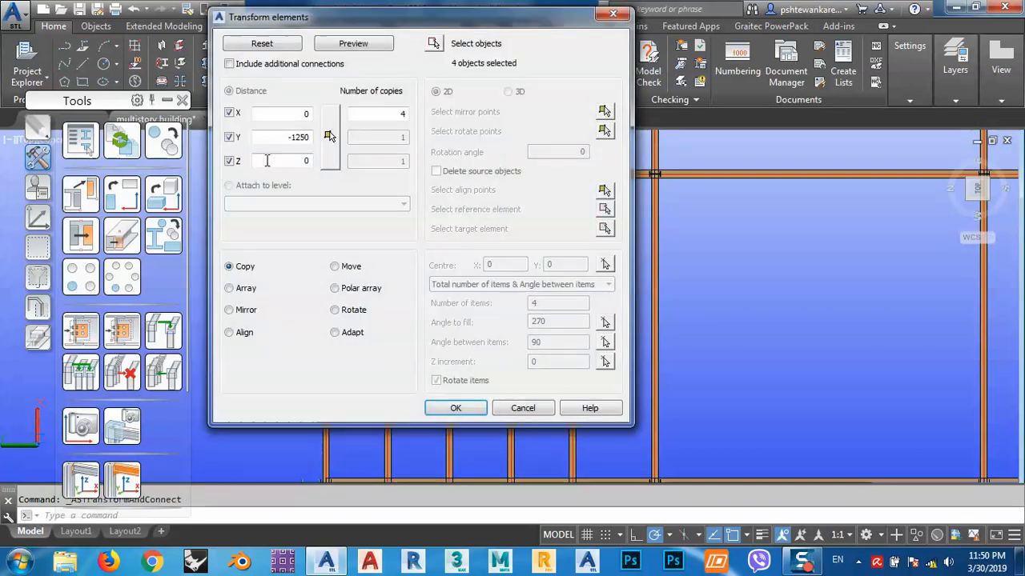
{"action": "left_click", "coordinate": [335, 267]}
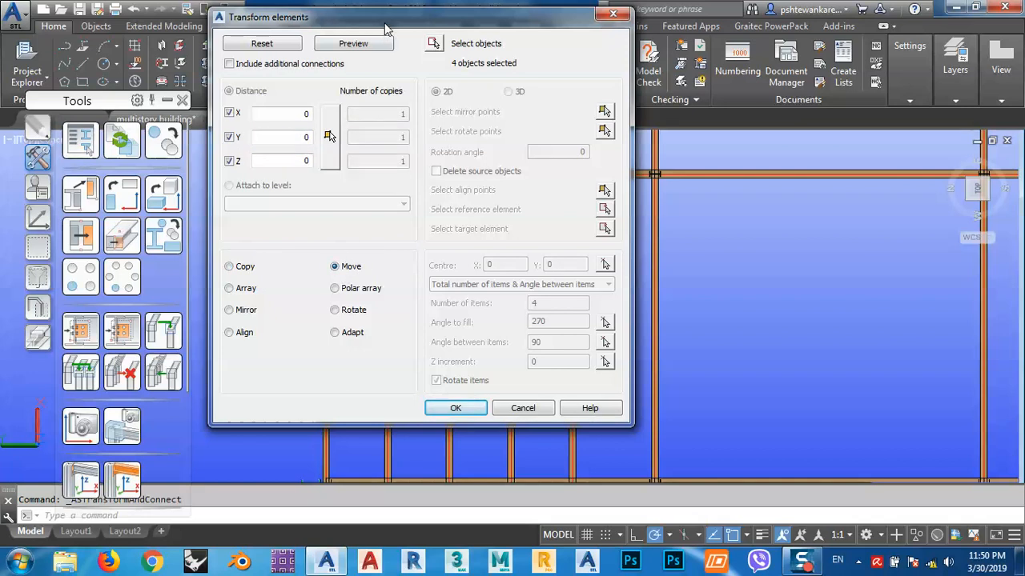
Define the move distance from the midpoint between the two middle secondary beams to the midpoint of the grid line 2 beam between D and C
{"action": "left_click_drag", "start_coordinate": [375, 29], "coordinate": [159, 57]}
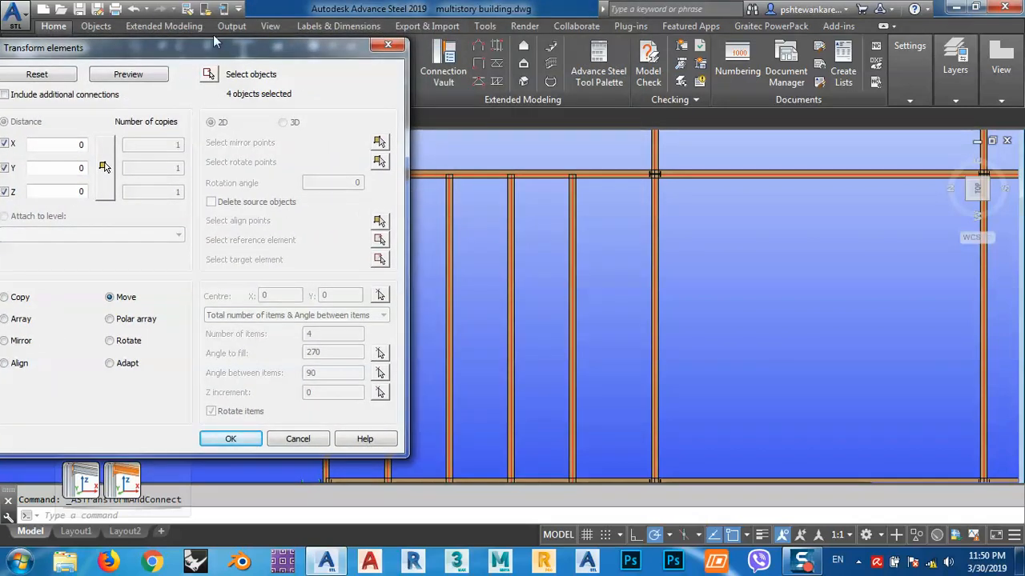
{"action": "left_click_drag", "start_coordinate": [267, 39], "coordinate": [363, 20]}
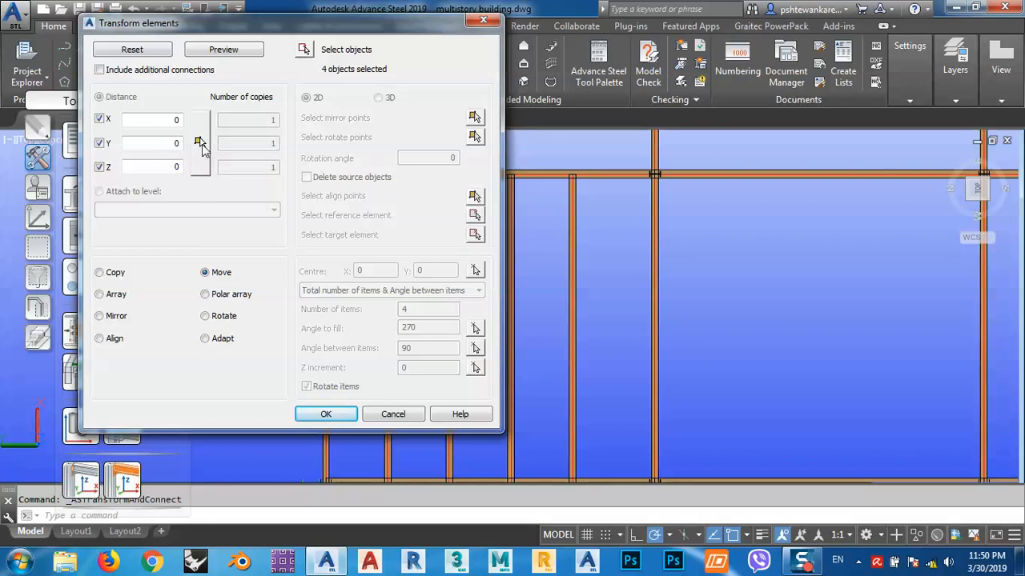
{"action": "left_click", "coordinate": [199, 143]}
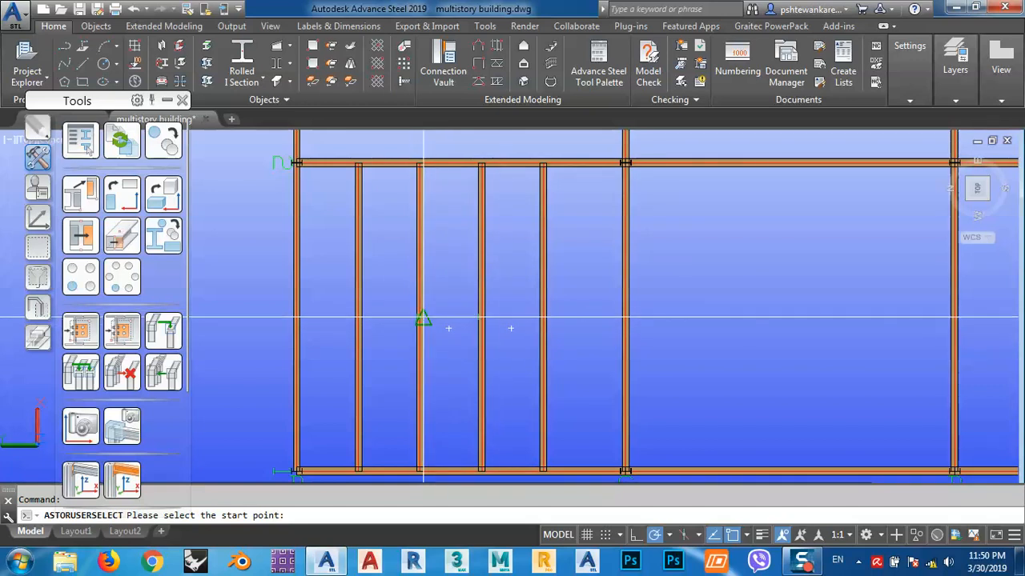
{"action": "scroll", "coordinate": [424, 318], "scroll_direction": "up", "scroll_amount": 3}
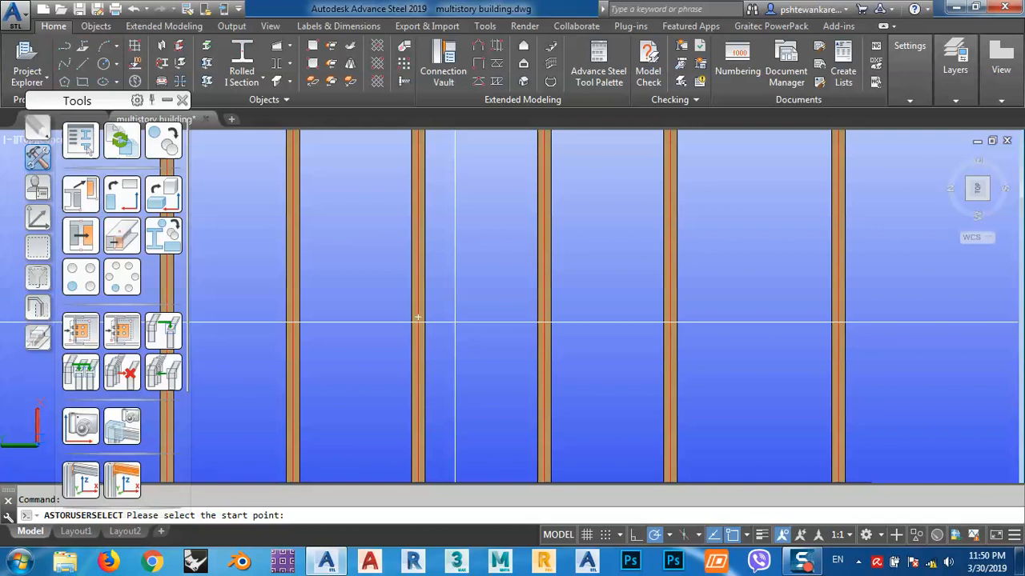
{"action": "right_click", "coordinate": [454, 324], "text": "shift"}
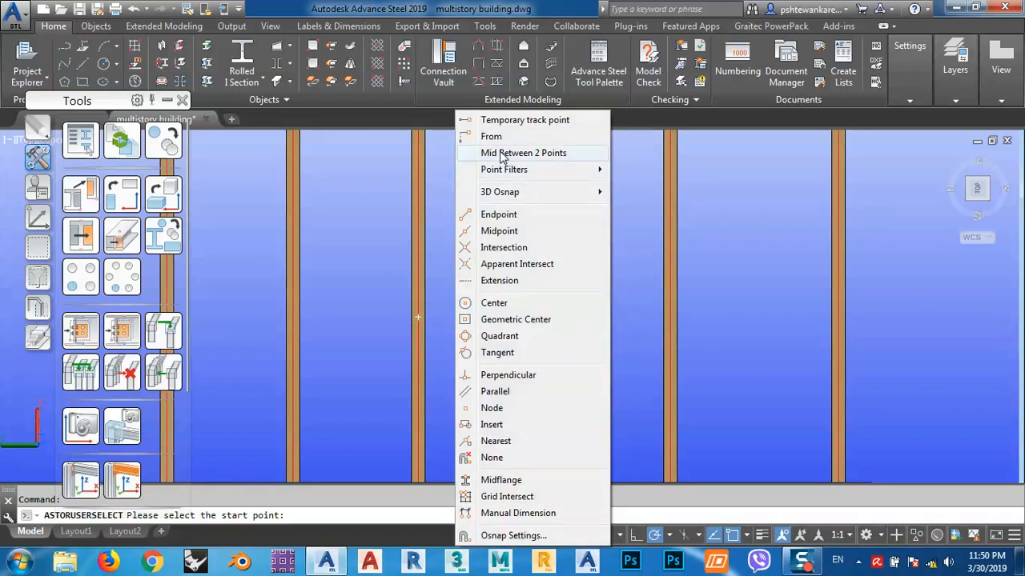
{"action": "left_click", "coordinate": [520, 155]}
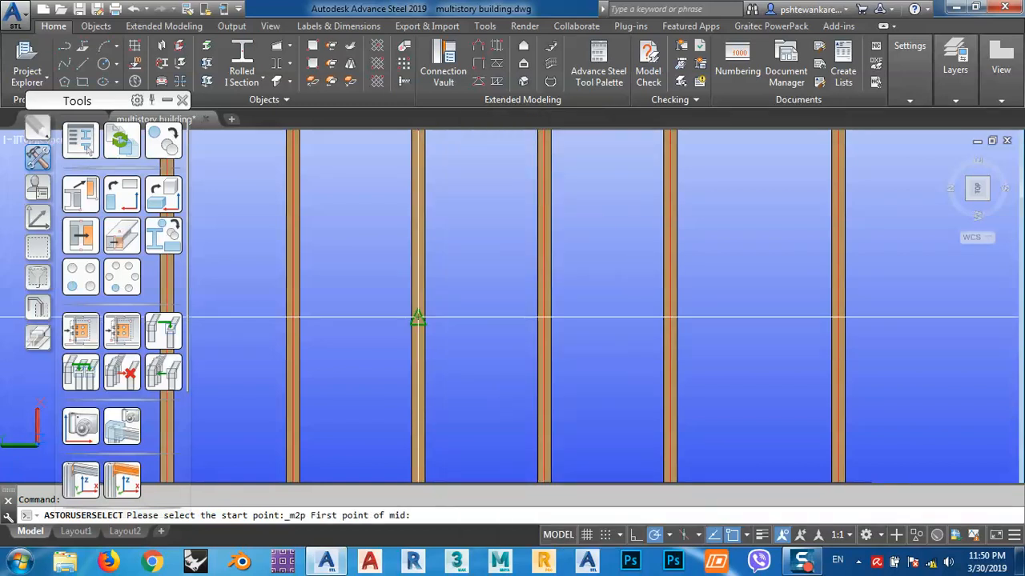
{"action": "left_click", "coordinate": [418, 318]}
{"action": "left_click", "coordinate": [543, 319]}
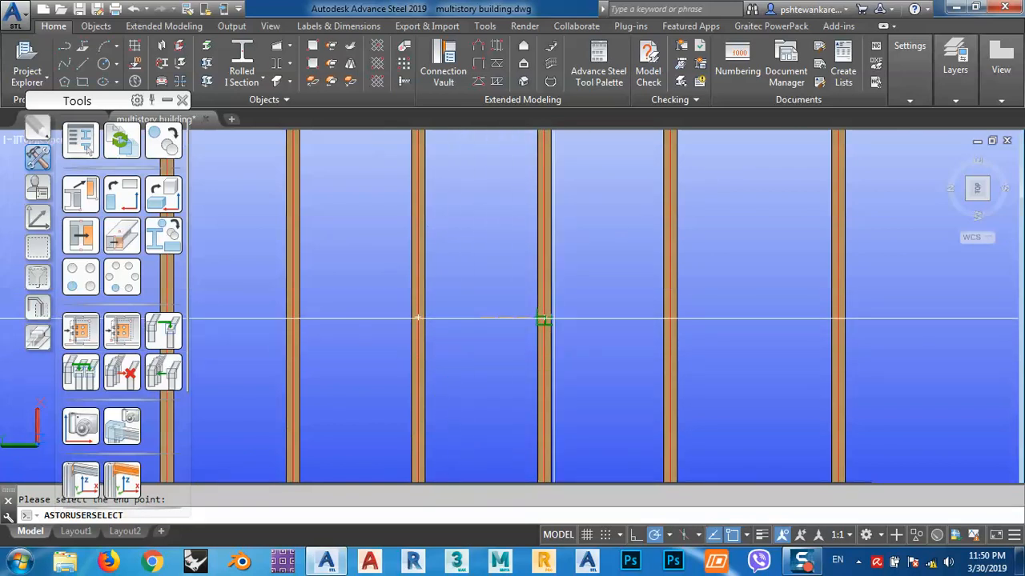
{"action": "scroll", "coordinate": [479, 342], "scroll_direction": "down", "scroll_amount": 3}
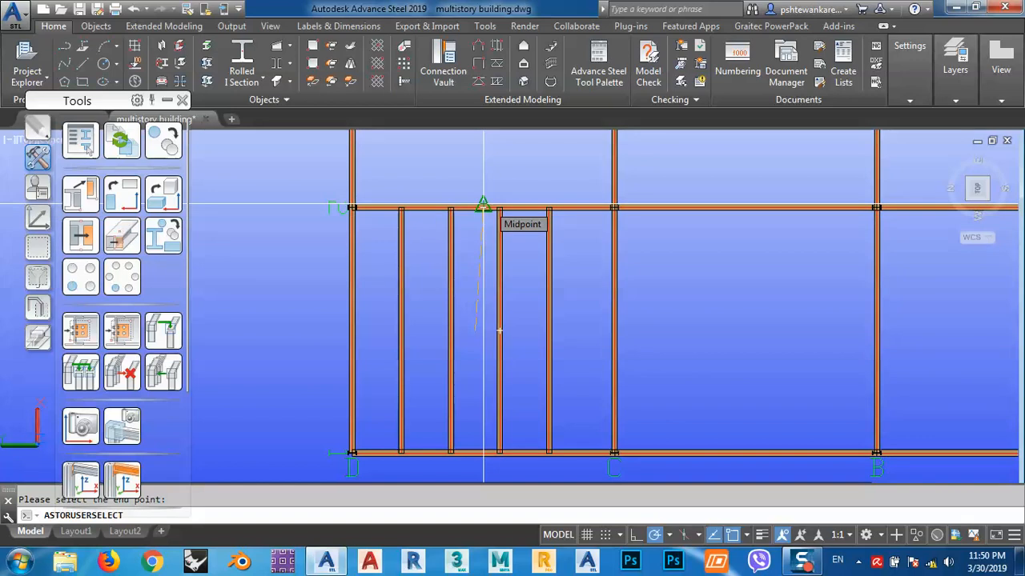
{"action": "scroll", "coordinate": [483, 208], "scroll_direction": "up", "scroll_amount": 5}
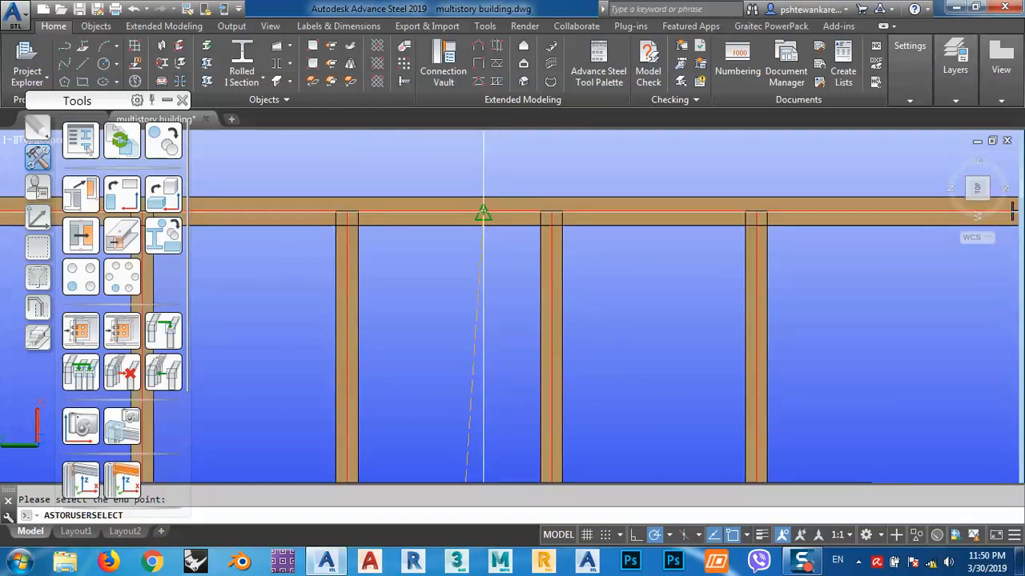
{"action": "left_click", "coordinate": [484, 213]}
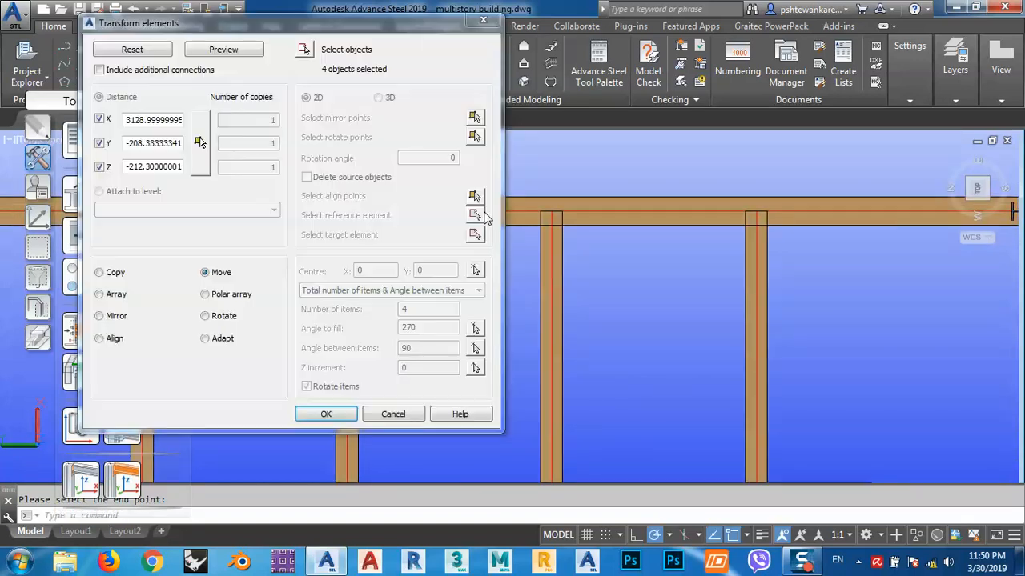
Restrict the move to the Y distance of about -208.33 by excluding X and Z, preview it and apply it to the four beams
{"action": "left_click_drag", "start_coordinate": [333, 24], "coordinate": [723, 19]}
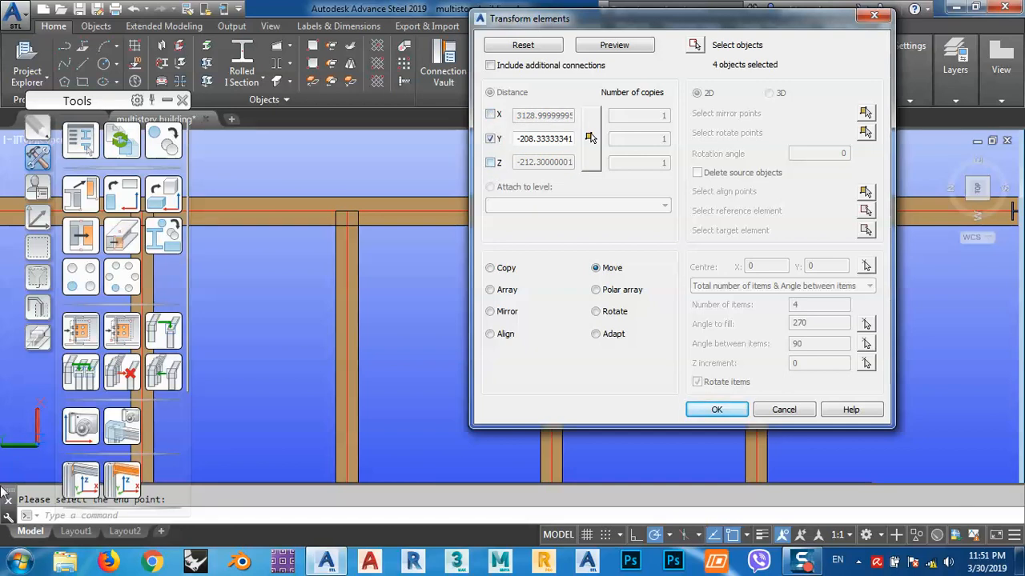
{"action": "left_click", "coordinate": [17, 449]}
{"action": "left_click", "coordinate": [20, 450]}
{"action": "left_click_drag", "start_coordinate": [723, 18], "coordinate": [430, 12]}
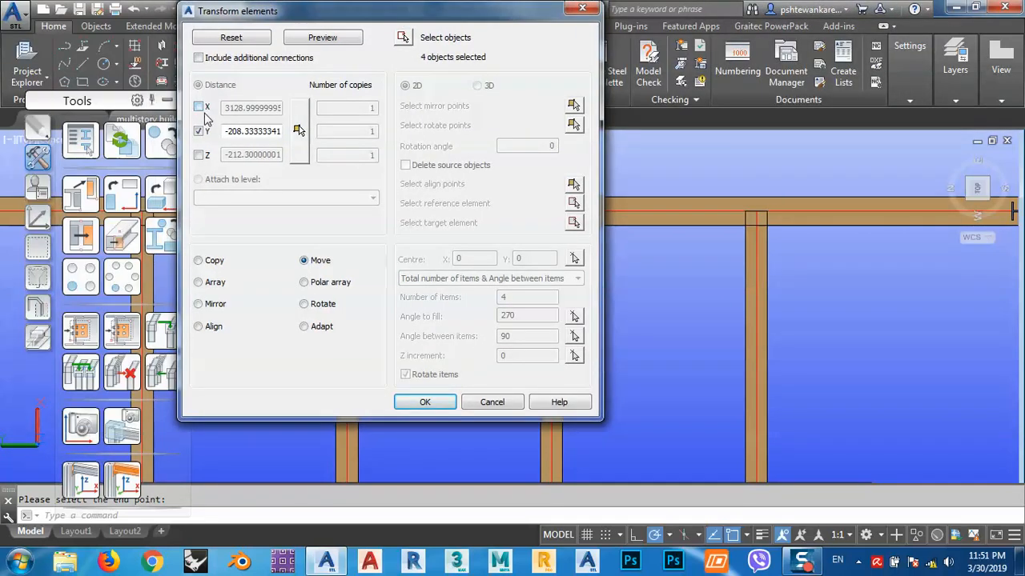
{"action": "left_click", "coordinate": [323, 38]}
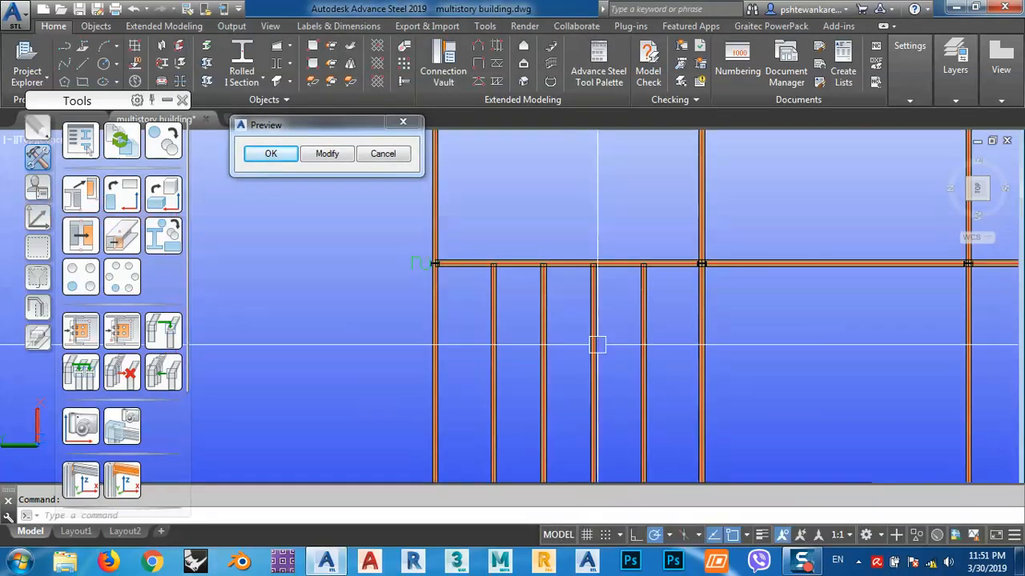
{"action": "middle_click_drag", "start_coordinate": [595, 342], "coordinate": [562, 306]}
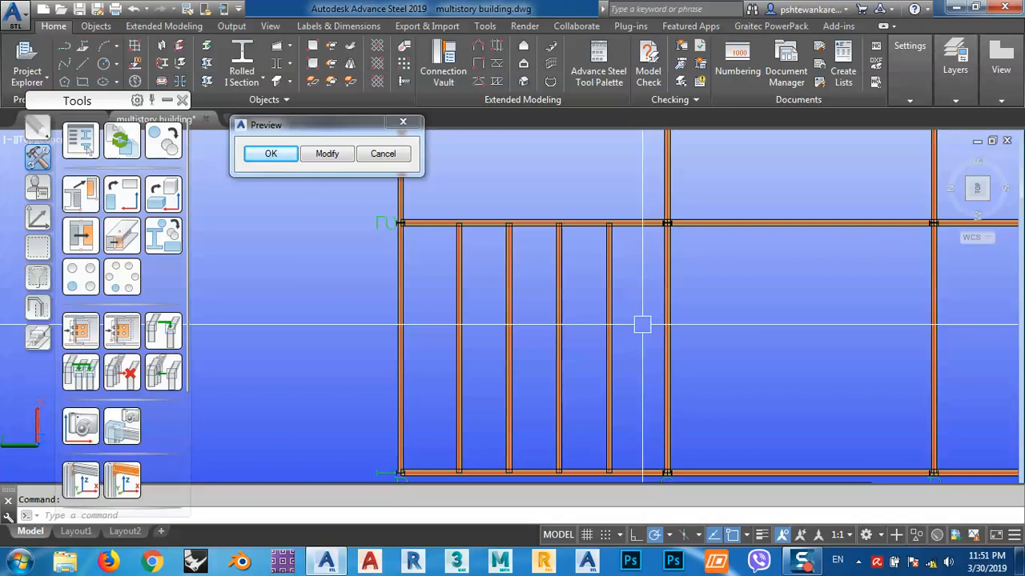
{"action": "left_click", "coordinate": [271, 155]}
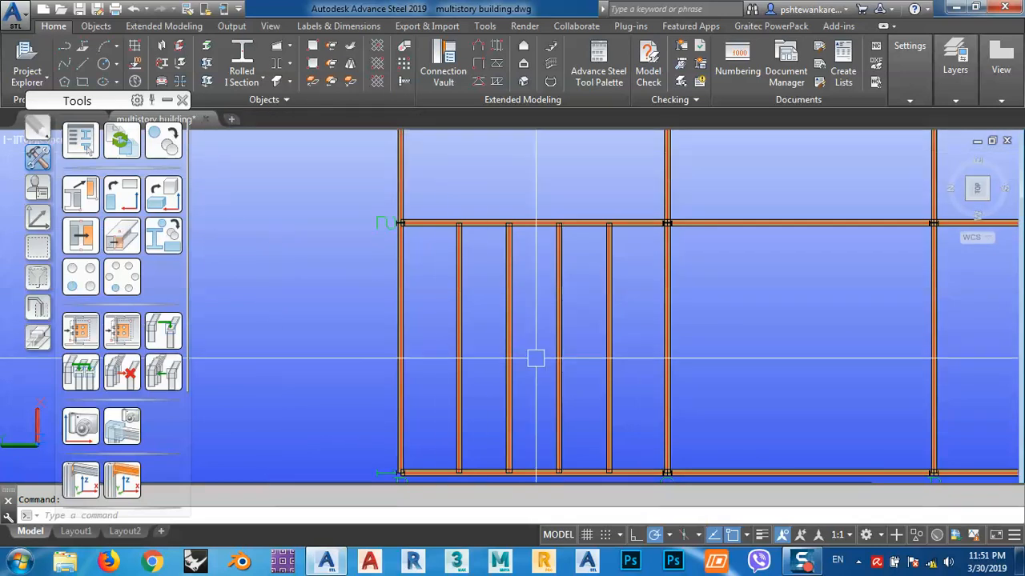
Switch to an isometric view and examine the four secondary beams and their meeting points with the main beams in the D–C bay
{"action": "middle_click_drag", "start_coordinate": [534, 360], "coordinate": [533, 344]}
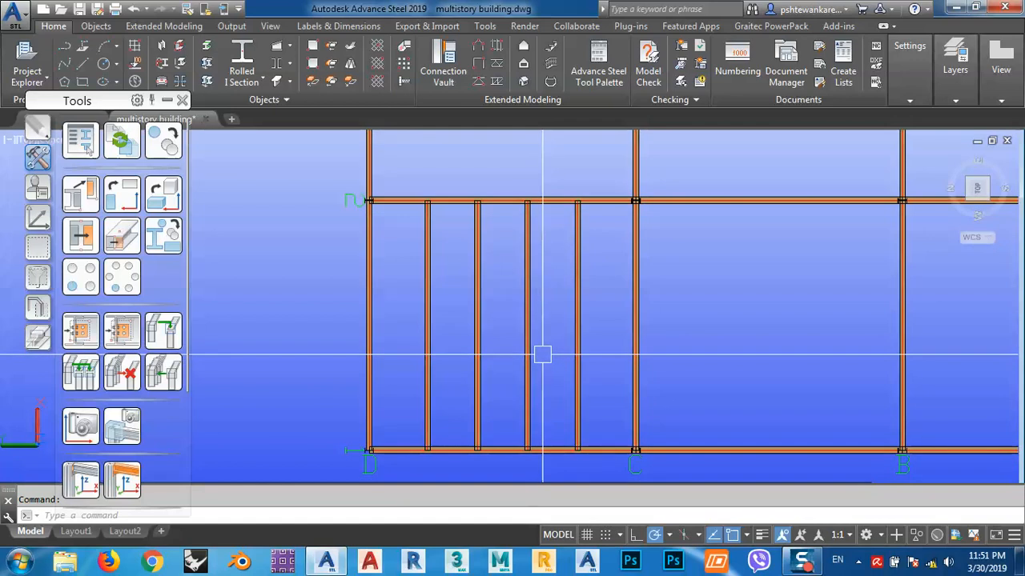
{"action": "middle_click_drag", "start_coordinate": [542, 355], "coordinate": [530, 319]}
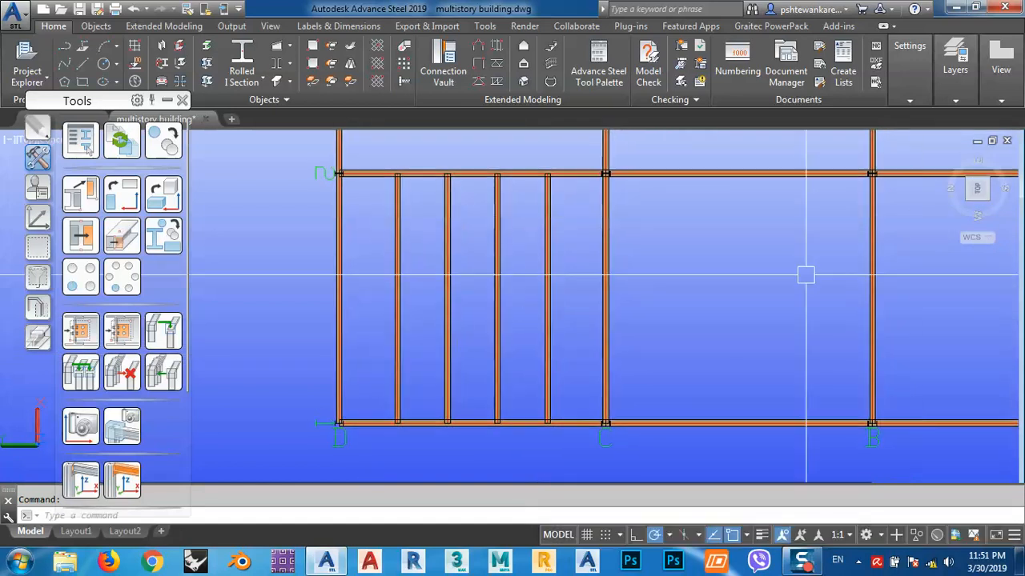
{"action": "left_click", "coordinate": [968, 205]}
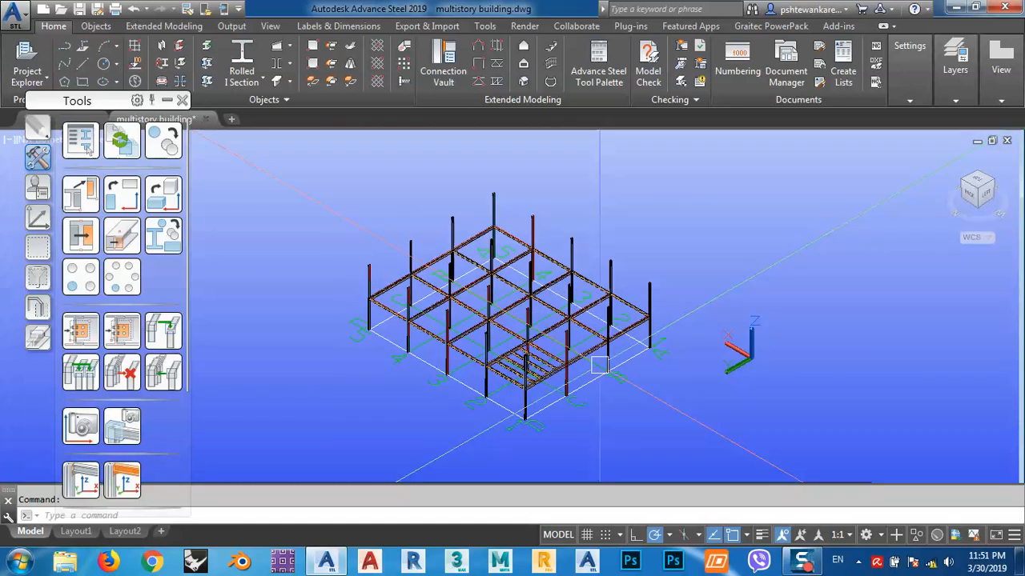
{"action": "scroll", "coordinate": [496, 341], "scroll_direction": "up", "scroll_amount": 2}
{"action": "left_click", "coordinate": [490, 331]}
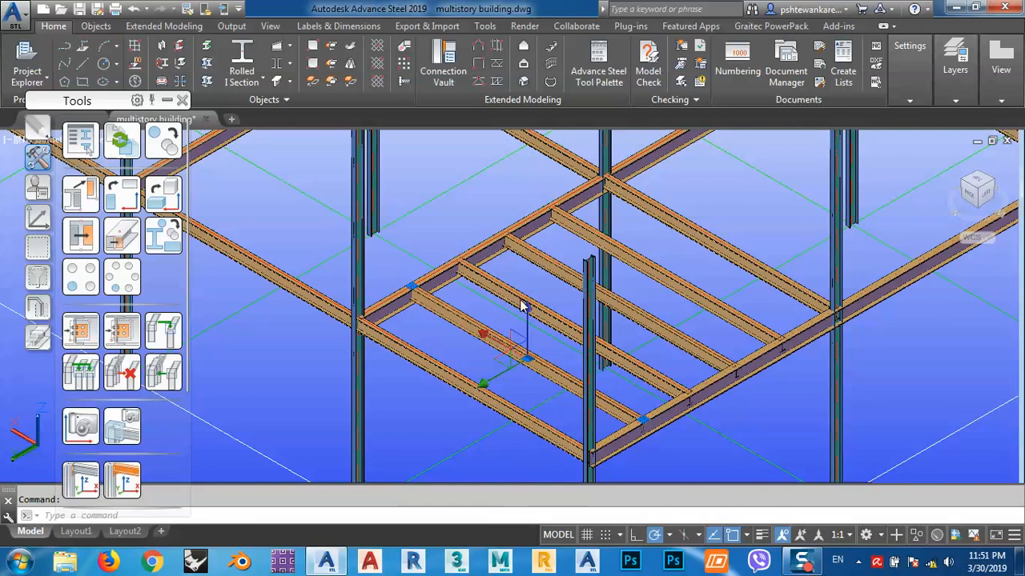
{"action": "left_click", "coordinate": [538, 246]}
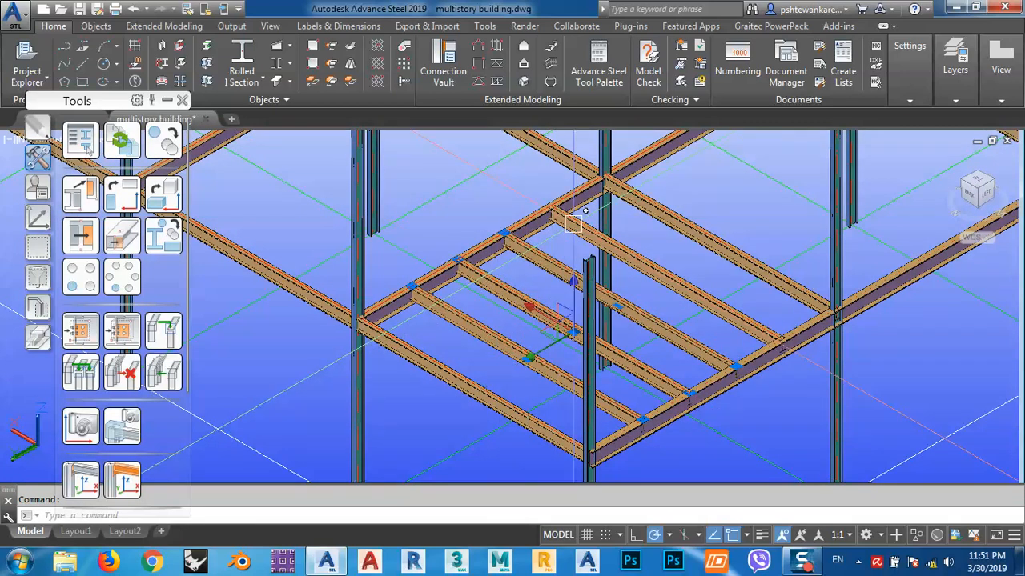
{"action": "left_click", "coordinate": [572, 222]}
{"action": "middle_click_drag", "start_coordinate": [477, 367], "coordinate": [432, 340]}
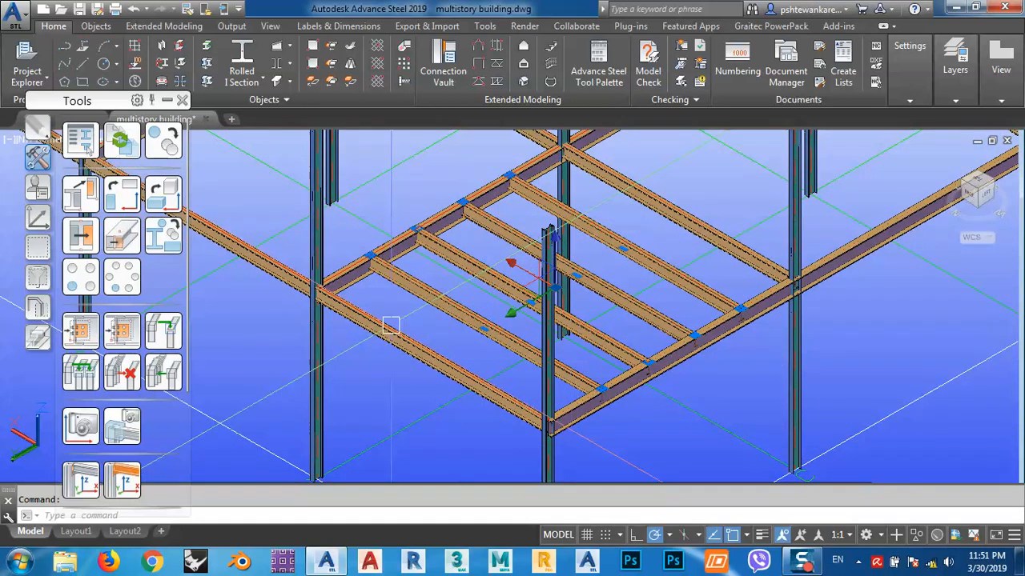
{"action": "scroll", "coordinate": [390, 325], "scroll_direction": "down", "scroll_amount": 2}
{"action": "middle_click_drag", "start_coordinate": [708, 210], "coordinate": [709, 238]}
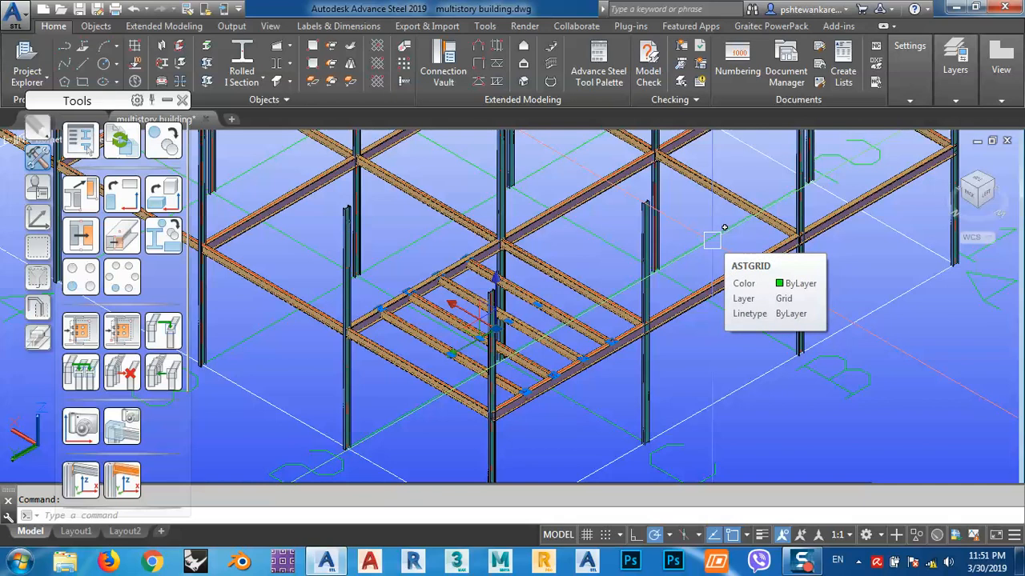
{"action": "key", "text": "Escape"}
{"action": "scroll", "coordinate": [417, 321], "scroll_direction": "up", "scroll_amount": 3}
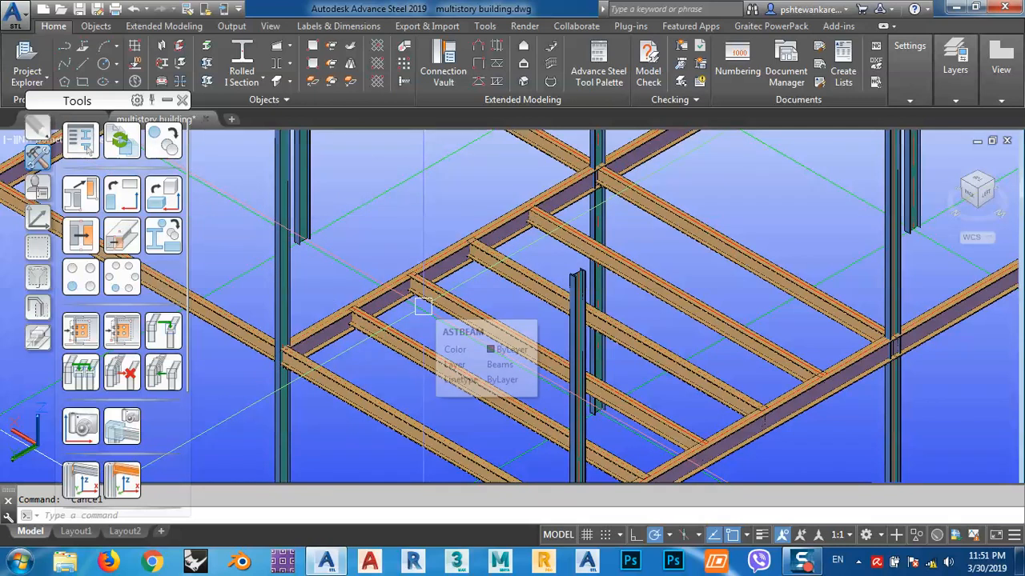
{"action": "scroll", "coordinate": [460, 289], "scroll_direction": "down", "scroll_amount": 6}
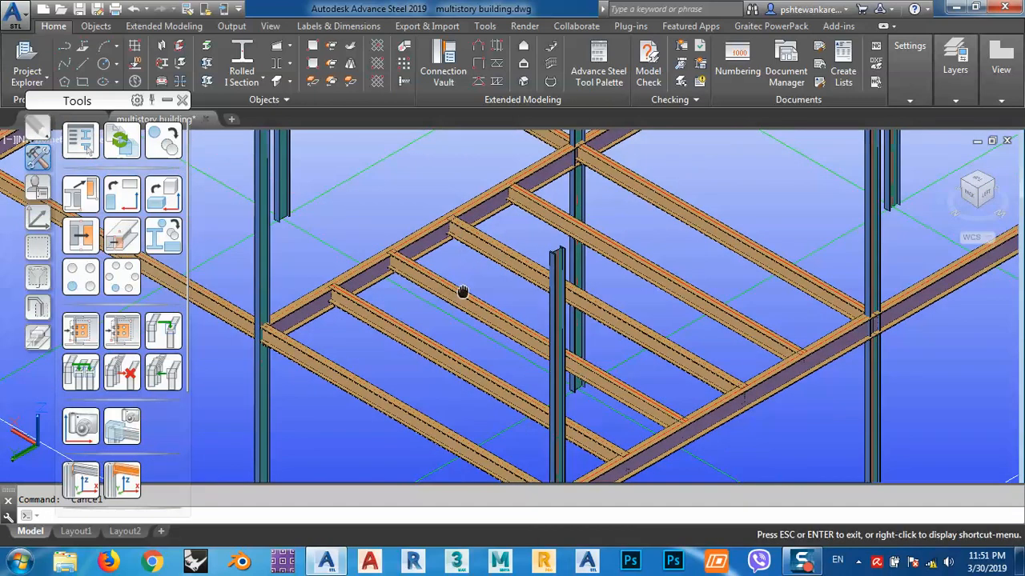
{"action": "middle_click_drag", "start_coordinate": [389, 339], "coordinate": [656, 305], "text": "shift"}
In a left elevation view, select all the building's columns and change their section to IPE300
{"action": "left_click", "coordinate": [990, 191]}
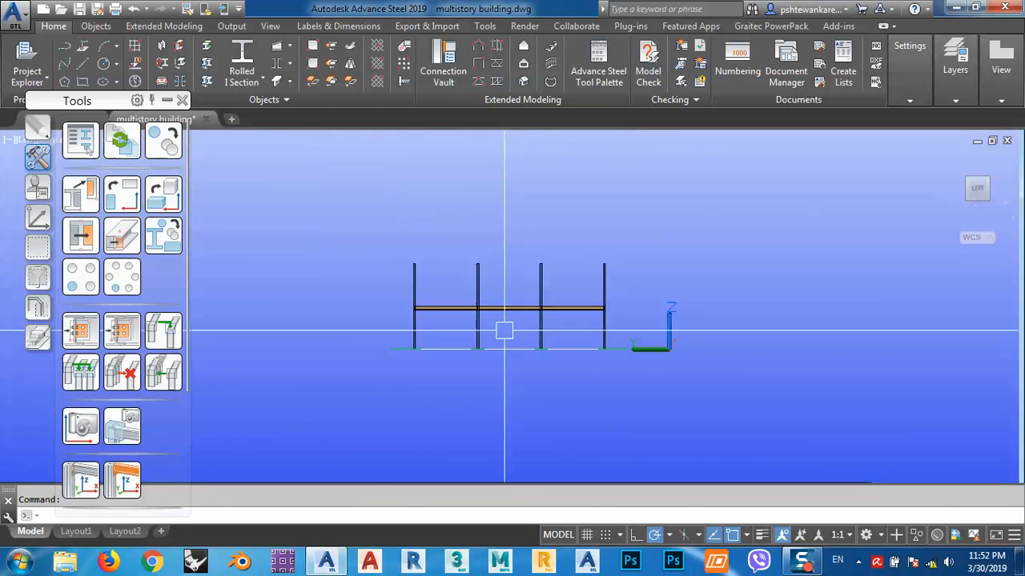
{"action": "scroll", "coordinate": [429, 338], "scroll_direction": "up", "scroll_amount": 5}
{"action": "scroll", "coordinate": [429, 338], "scroll_direction": "down", "scroll_amount": 3}
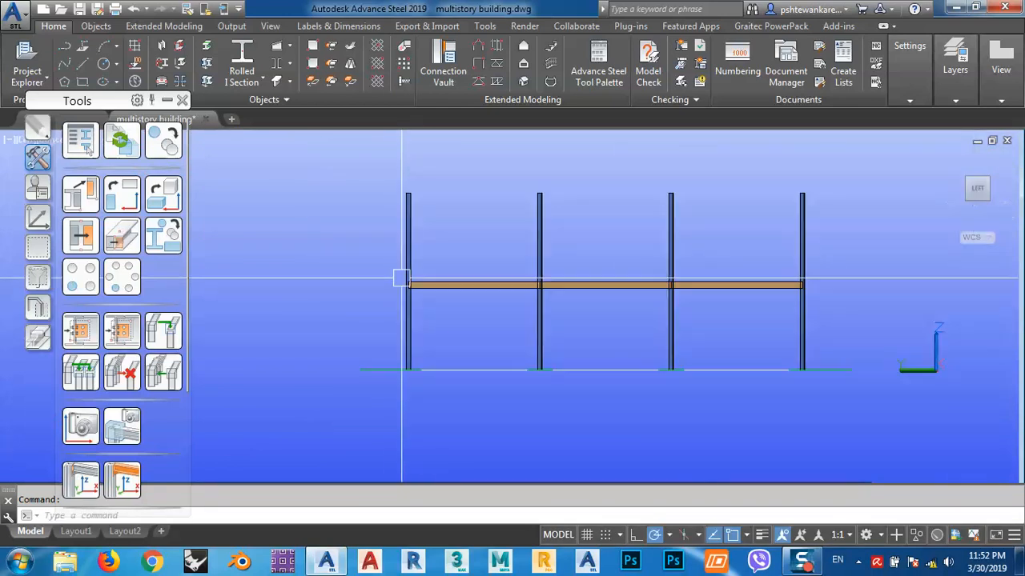
{"action": "left_click", "coordinate": [854, 334]}
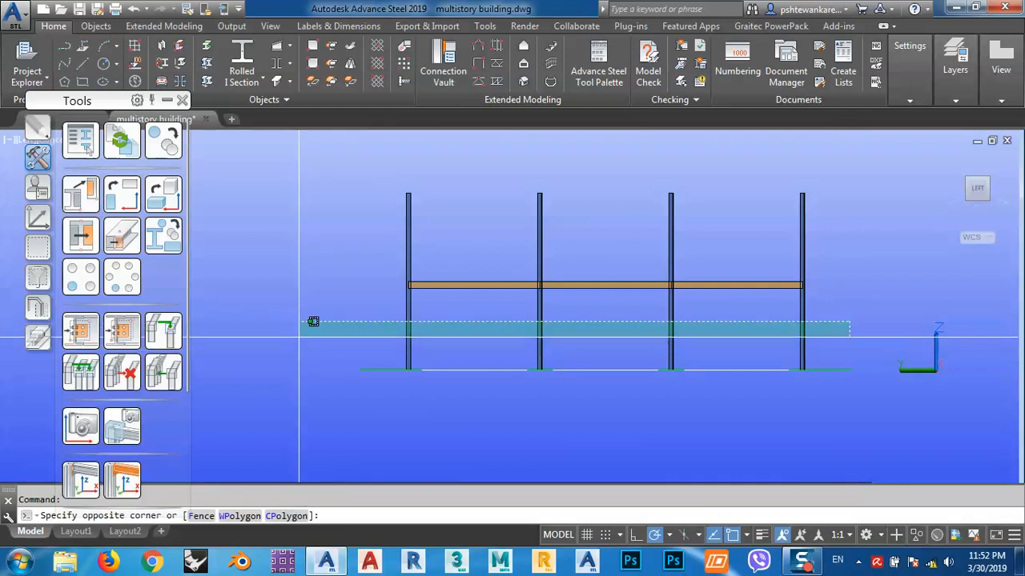
{"action": "left_click", "coordinate": [311, 325]}
{"action": "right_click", "coordinate": [311, 283]}
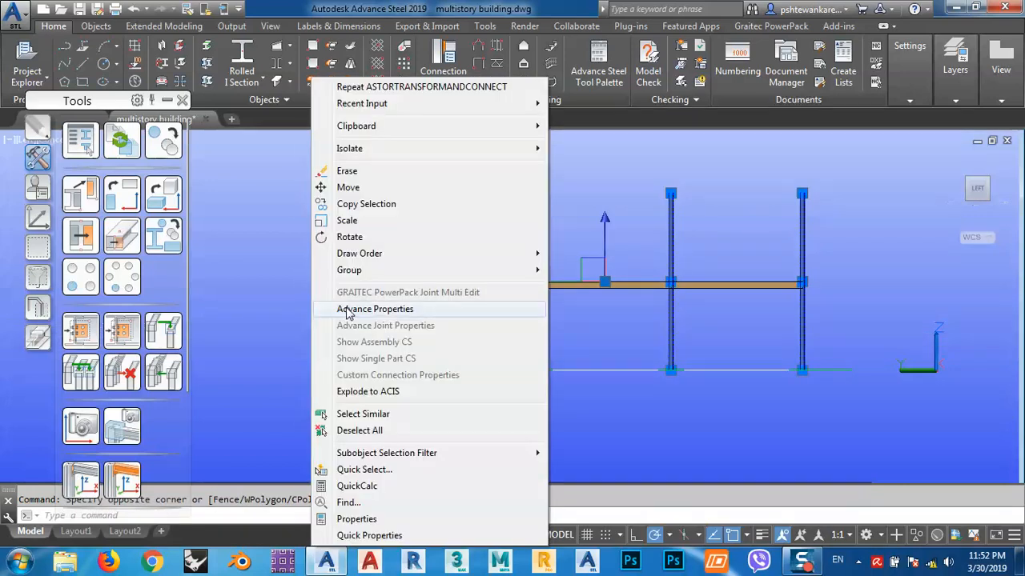
{"action": "left_click", "coordinate": [349, 310]}
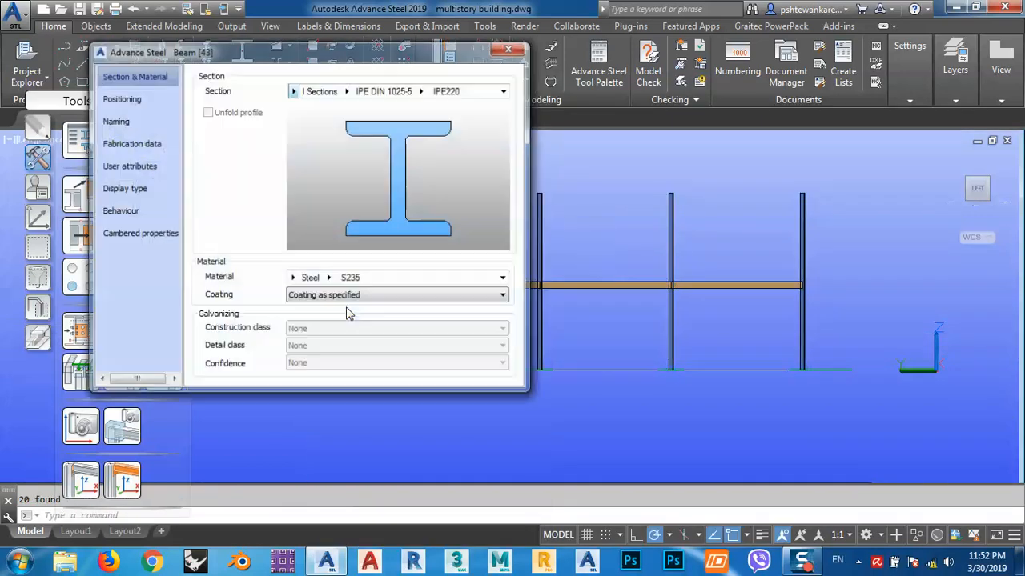
{"action": "left_click", "coordinate": [421, 90]}
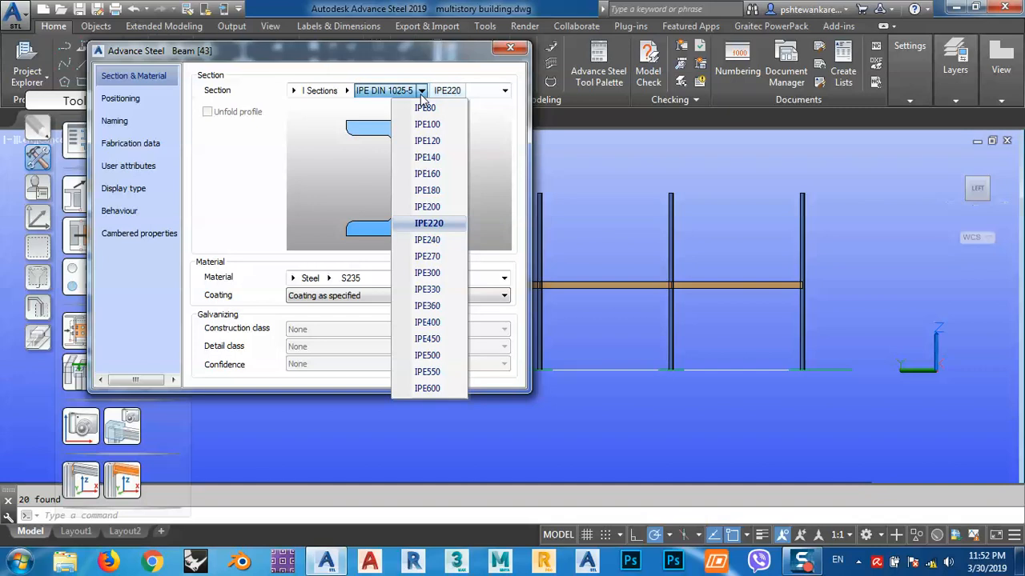
{"action": "left_click", "coordinate": [425, 273]}
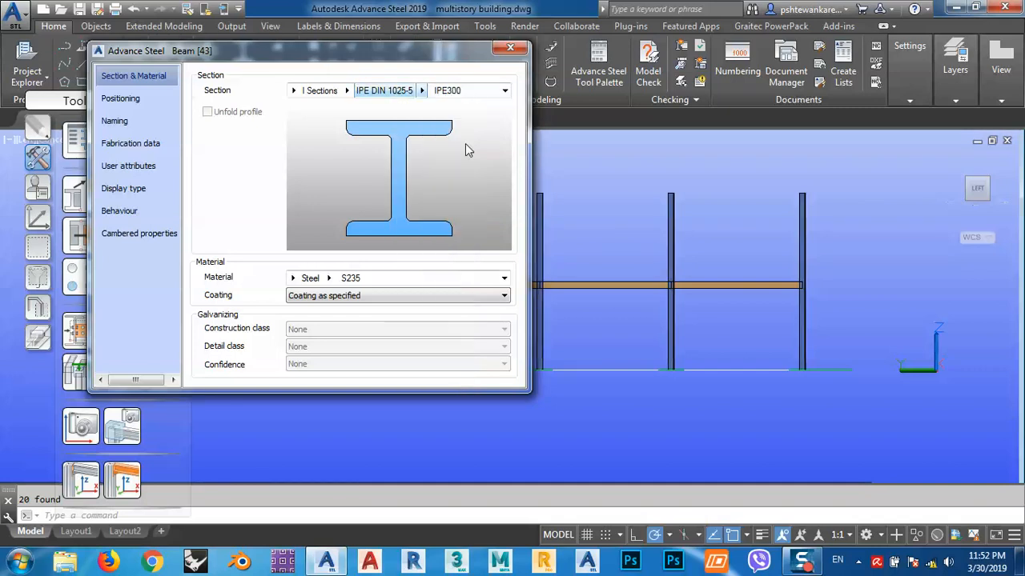
{"action": "left_click", "coordinate": [510, 48]}
Return to a 3D view and examine the columns and the main beam ends around the secondary beam bay and its corner column
{"action": "middle_click_drag", "start_coordinate": [425, 312], "coordinate": [475, 291], "text": "shift"}
{"action": "scroll", "coordinate": [496, 398], "scroll_direction": "up", "scroll_amount": 10}
{"action": "scroll", "coordinate": [480, 293], "scroll_direction": "down", "scroll_amount": 3}
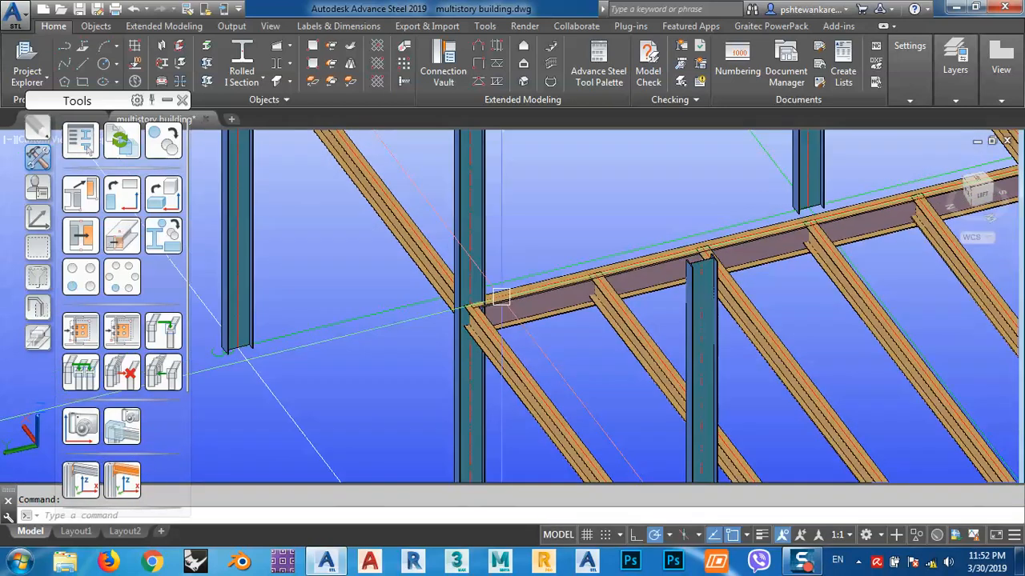
{"action": "scroll", "coordinate": [501, 297], "scroll_direction": "down", "scroll_amount": 3}
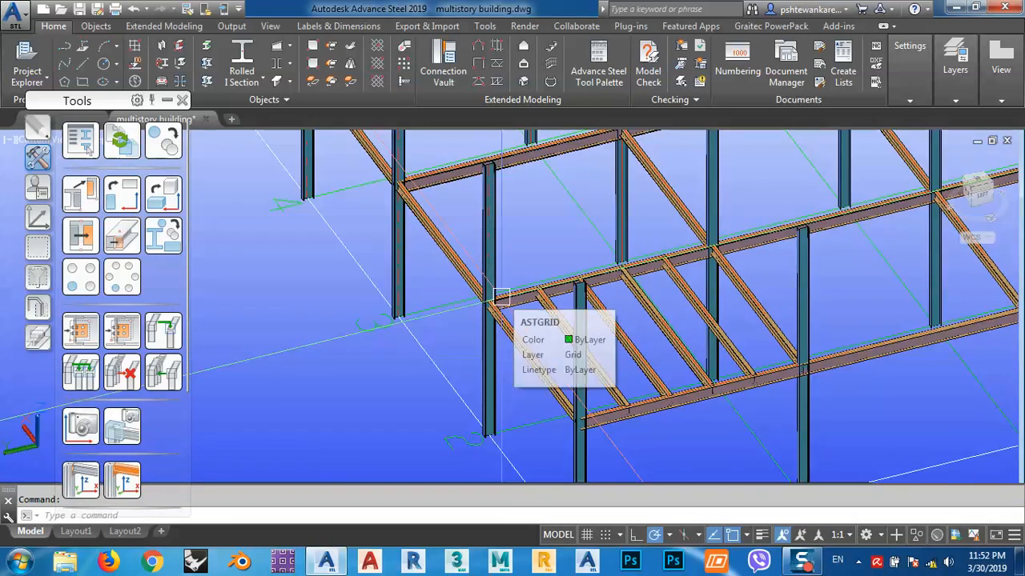
{"action": "middle_click_drag", "start_coordinate": [496, 297], "coordinate": [495, 260]}
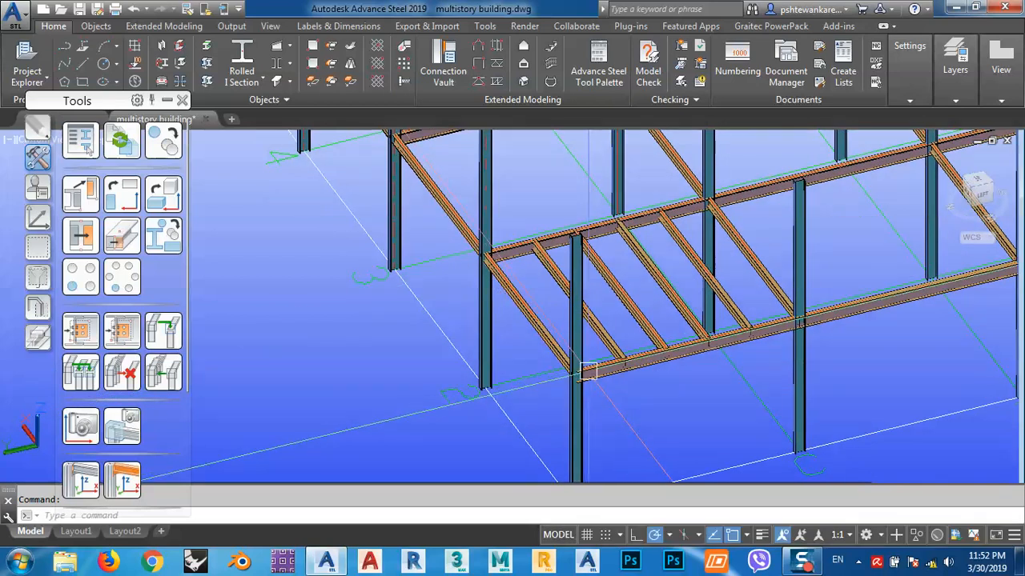
{"action": "middle_click_drag", "start_coordinate": [591, 397], "coordinate": [604, 371]}
{"action": "middle_click_drag", "start_coordinate": [681, 378], "coordinate": [494, 258], "text": "shift"}
{"action": "scroll", "coordinate": [503, 263], "scroll_direction": "up", "scroll_amount": 5}
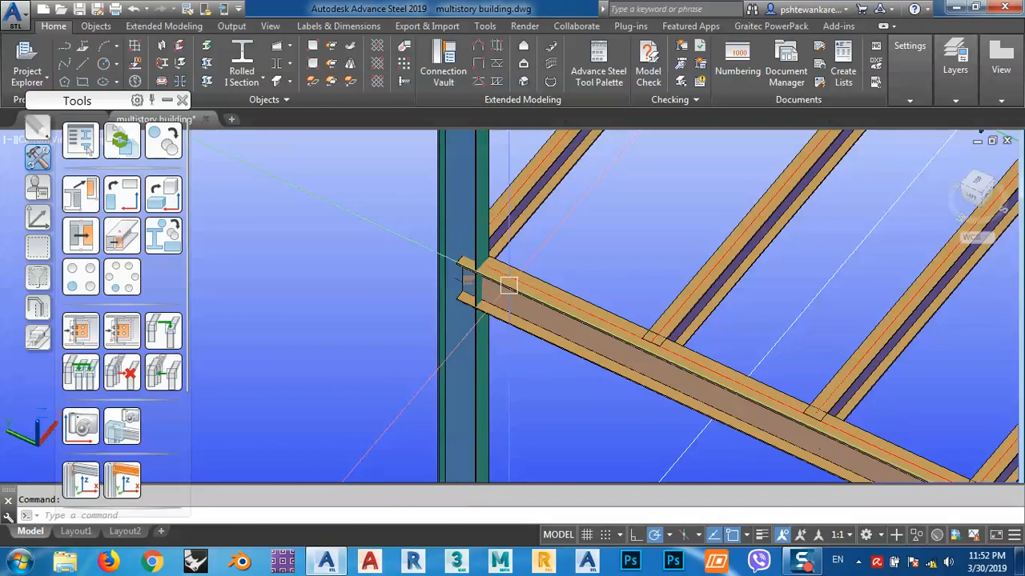
{"action": "scroll", "coordinate": [419, 279], "scroll_direction": "down", "scroll_amount": 5}
{"action": "middle_click_drag", "start_coordinate": [482, 247], "coordinate": [502, 258]}
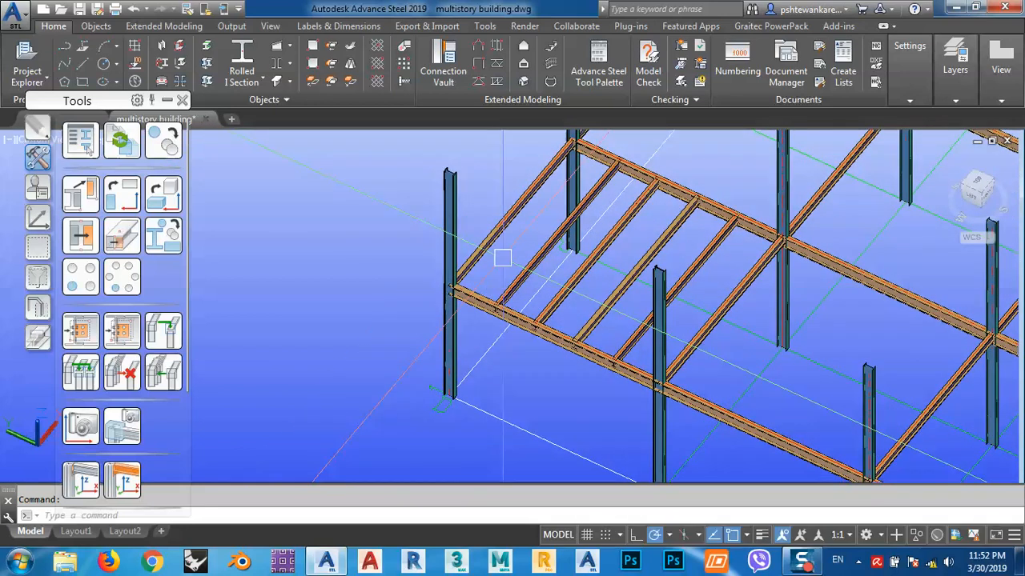
{"action": "scroll", "coordinate": [502, 258], "scroll_direction": "up", "scroll_amount": 5}
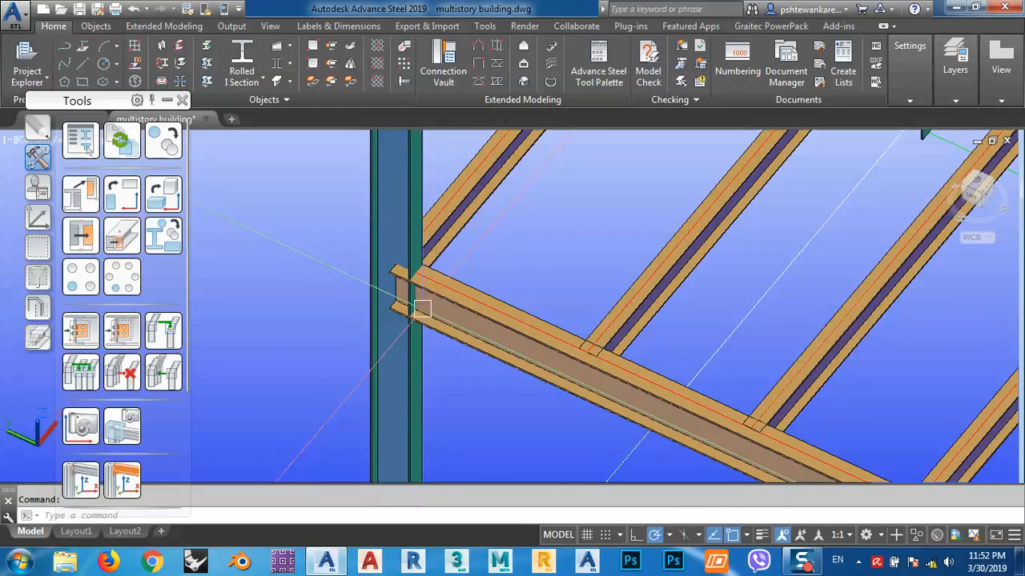
Examine the corner column joint from the opposite side, checking how the two main beams and the nearest secondary beams meet
{"action": "middle_click_drag", "start_coordinate": [404, 288], "coordinate": [693, 362], "text": "shift"}
{"action": "scroll", "coordinate": [691, 357], "scroll_direction": "up", "scroll_amount": 4}
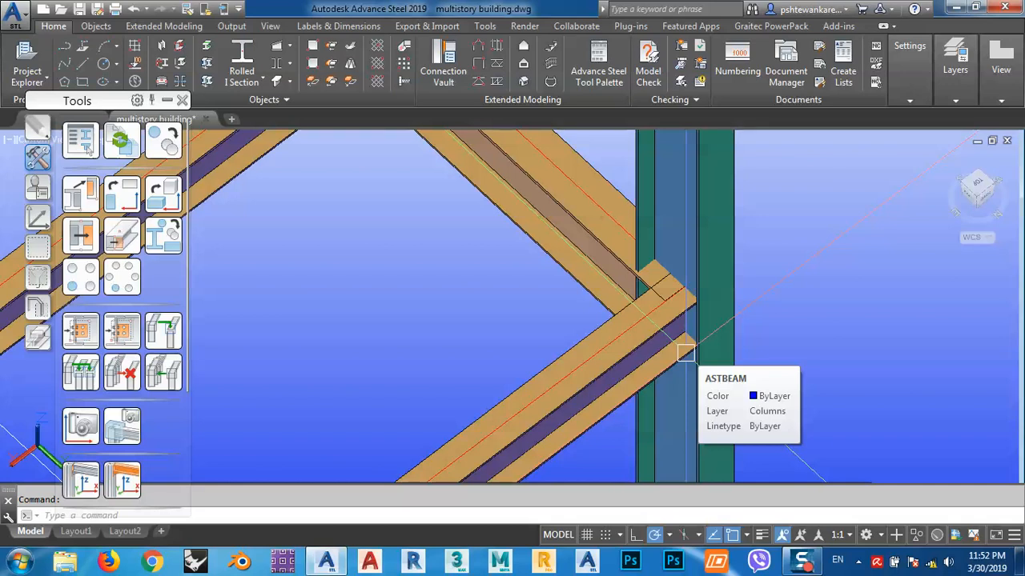
{"action": "scroll", "coordinate": [673, 297], "scroll_direction": "down", "scroll_amount": 4}
{"action": "middle_click_drag", "start_coordinate": [551, 239], "coordinate": [588, 267]}
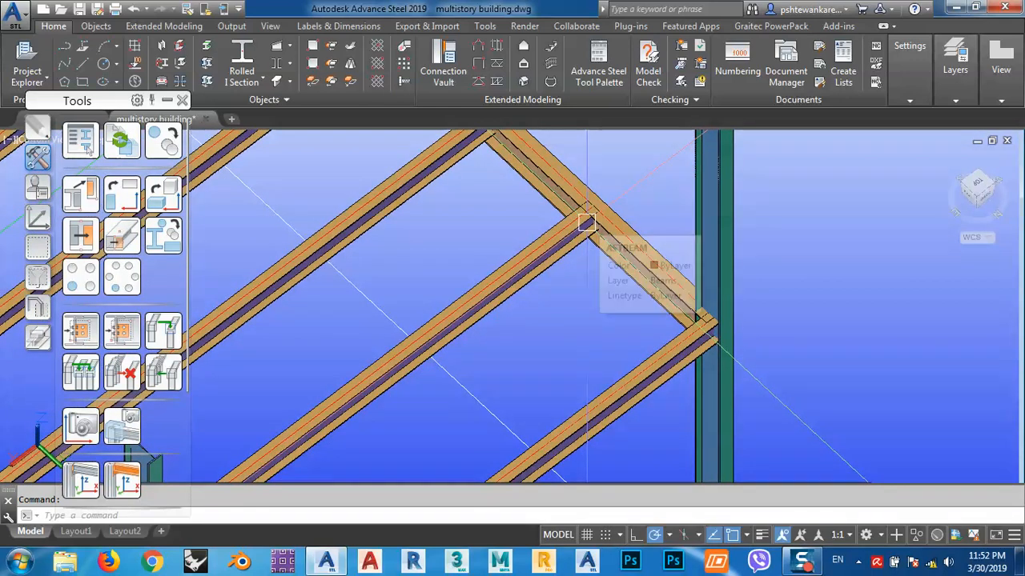
{"action": "scroll", "coordinate": [586, 223], "scroll_direction": "down", "scroll_amount": 3}
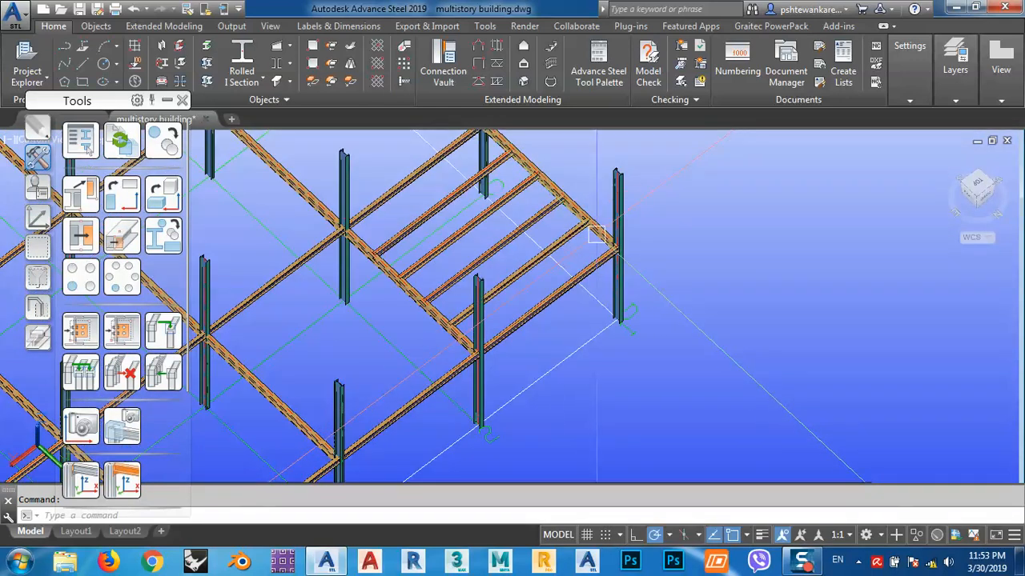
{"action": "scroll", "coordinate": [609, 243], "scroll_direction": "up", "scroll_amount": 2}
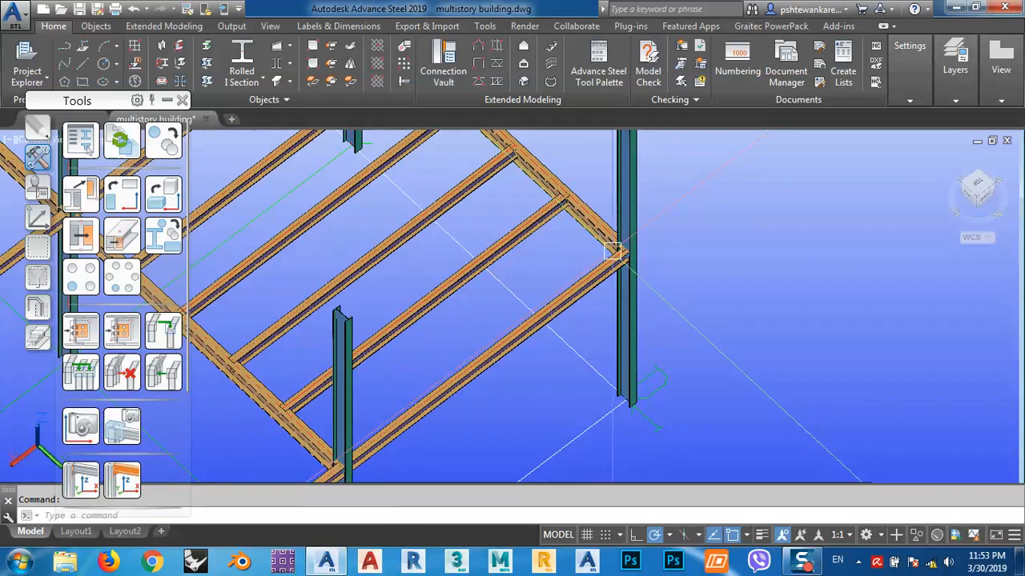
{"action": "middle_click_drag", "start_coordinate": [609, 242], "coordinate": [644, 295]}
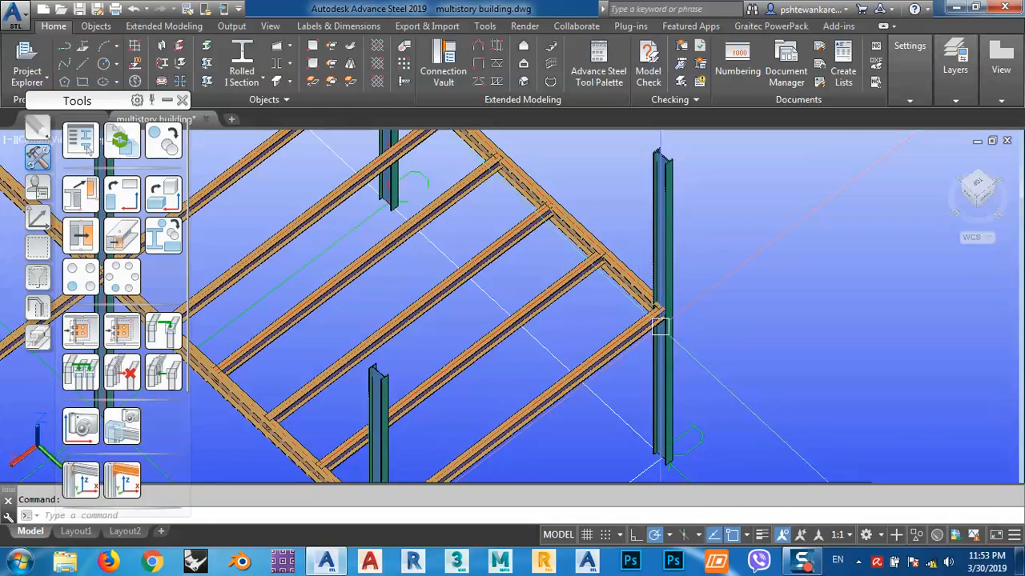
{"action": "scroll", "coordinate": [646, 300], "scroll_direction": "up", "scroll_amount": 2}
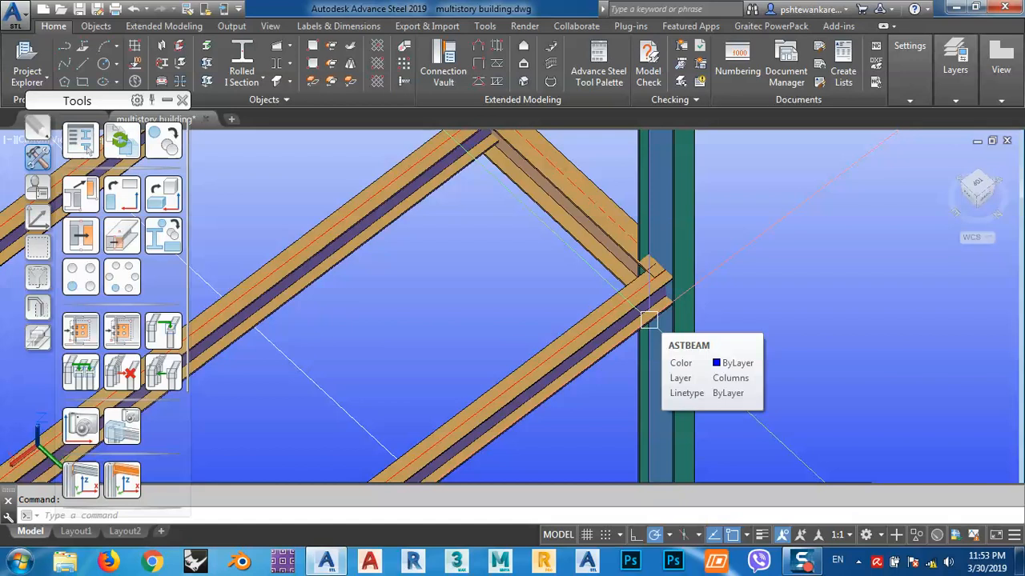
{"action": "middle_click_drag", "start_coordinate": [517, 210], "coordinate": [579, 307]}
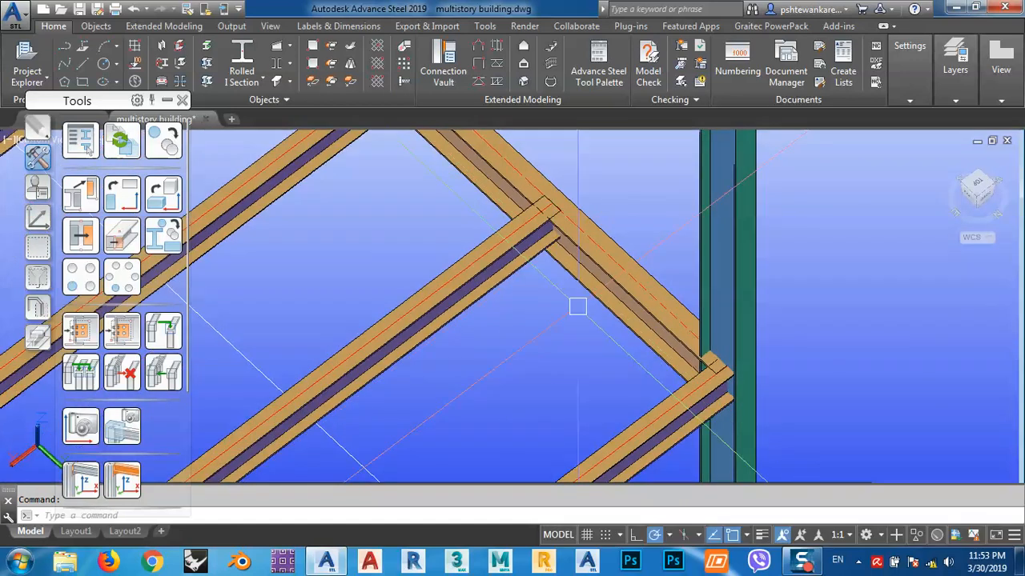
{"action": "scroll", "coordinate": [549, 240], "scroll_direction": "down", "scroll_amount": 3}
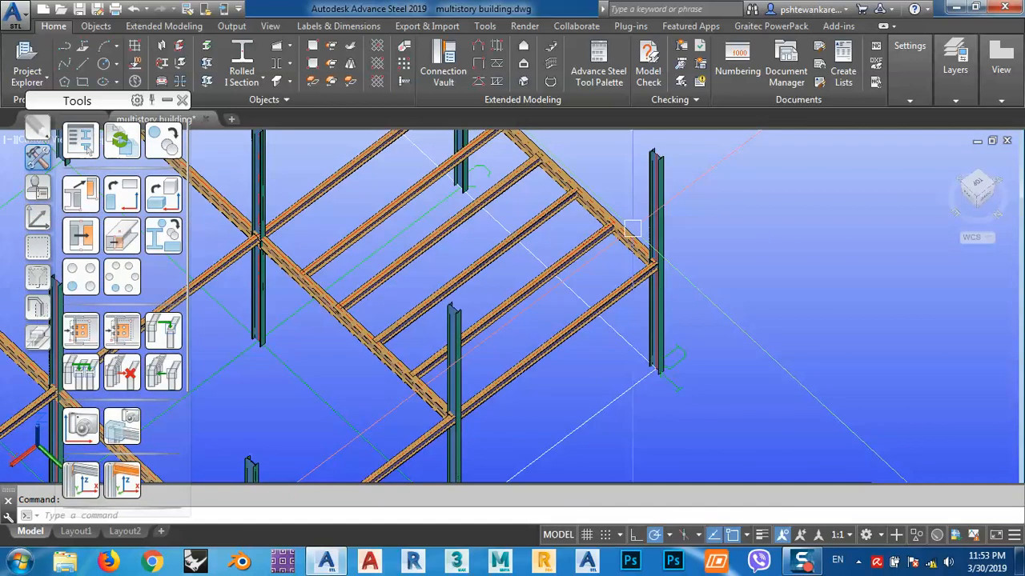
Open and expand the Connection vault, and show its Platform beams connections
{"action": "middle_click_drag", "start_coordinate": [664, 299], "coordinate": [480, 313], "text": "shift"}
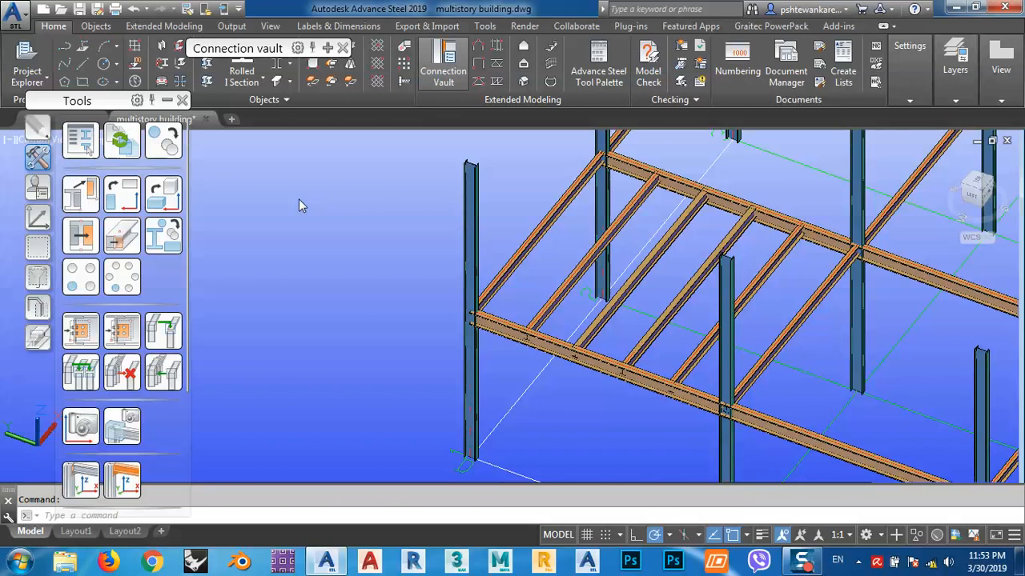
{"action": "left_click", "coordinate": [328, 47]}
{"action": "left_click_drag", "start_coordinate": [269, 48], "coordinate": [237, 33]}
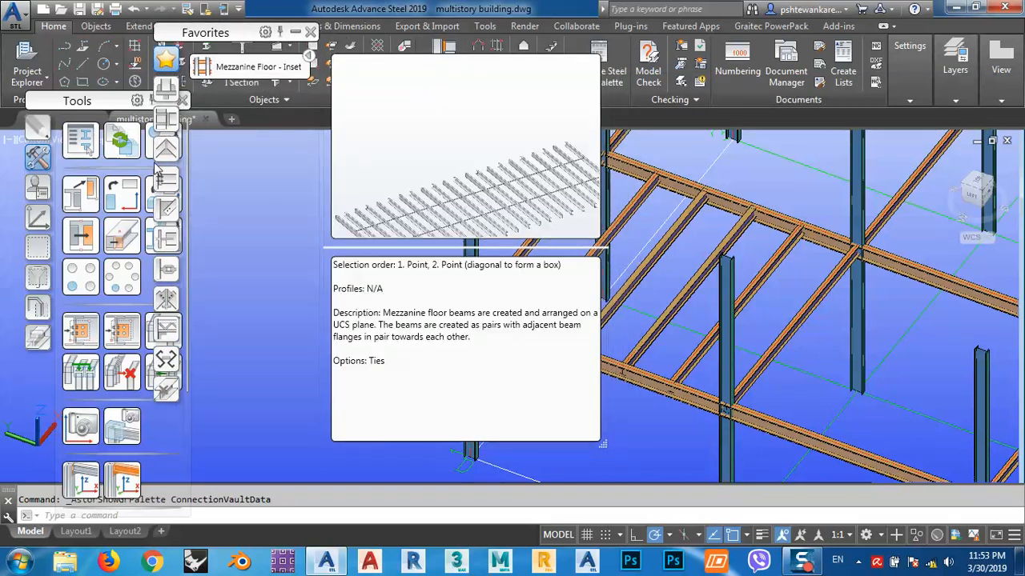
{"action": "mouse_move", "coordinate": [168, 186]}
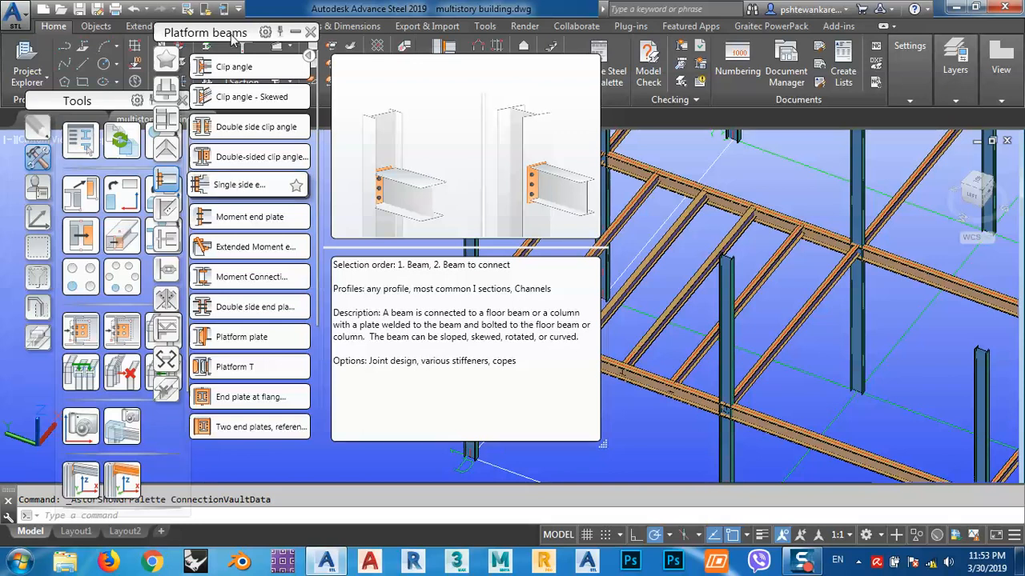
Create a single side end plate connection with the corner column as main beam and the adjoining main floor beam as secondary beam
{"action": "middle_click_drag", "start_coordinate": [698, 300], "coordinate": [726, 324], "text": "shift"}
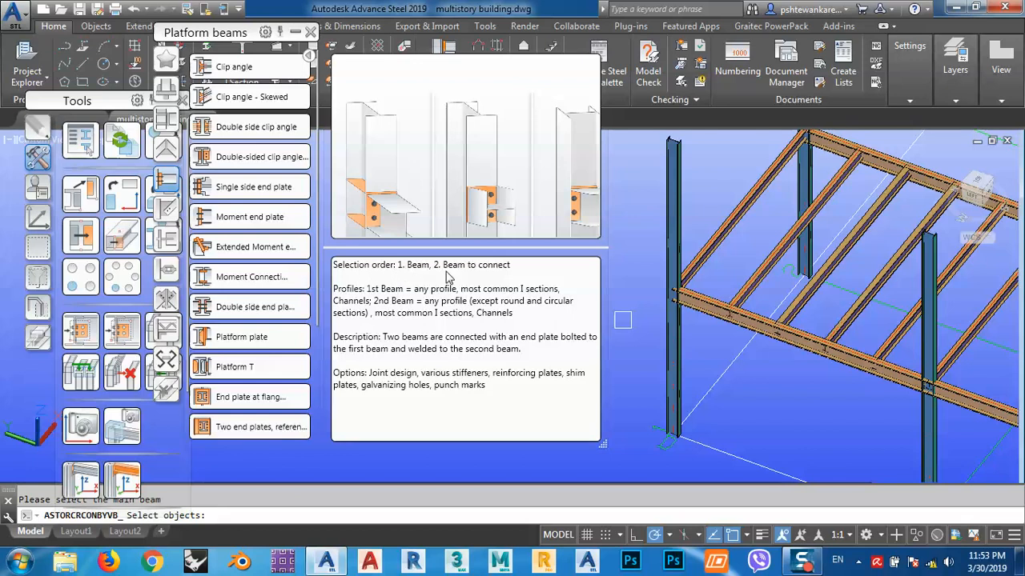
{"action": "scroll", "coordinate": [681, 335], "scroll_direction": "up", "scroll_amount": 4}
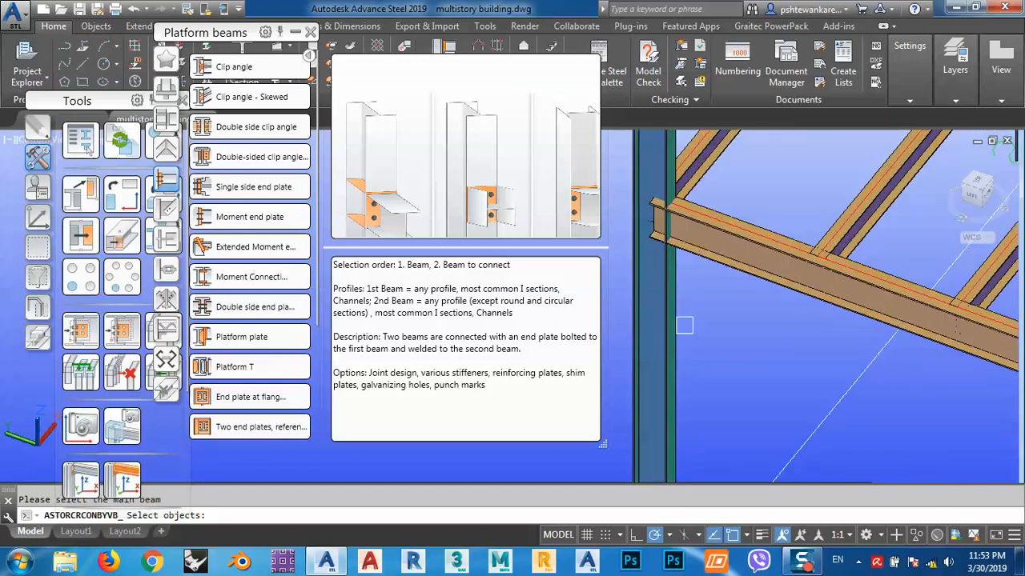
{"action": "middle_click_drag", "start_coordinate": [675, 278], "coordinate": [690, 327]}
{"action": "left_click", "coordinate": [687, 309]}
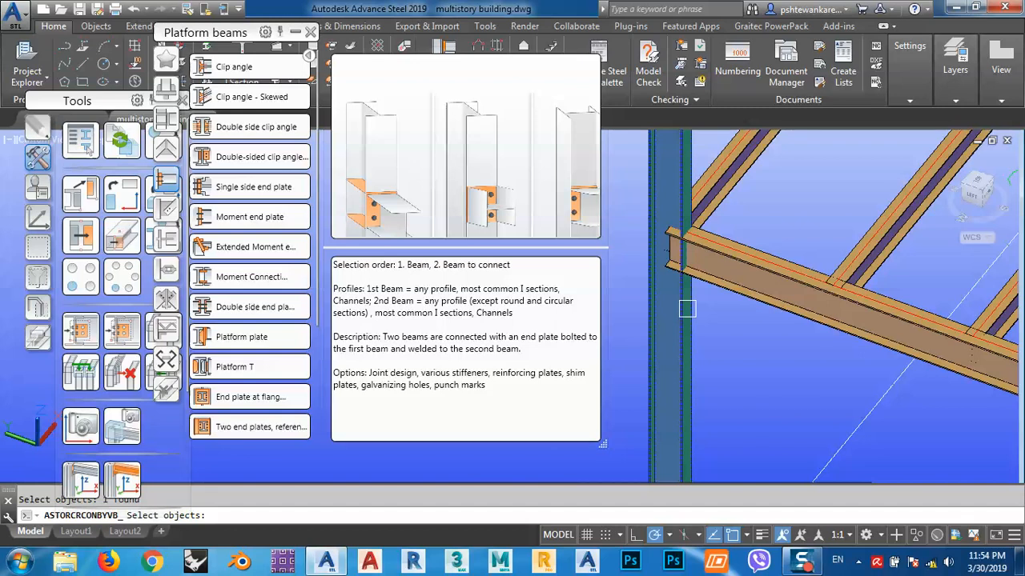
{"action": "key", "text": "Return"}
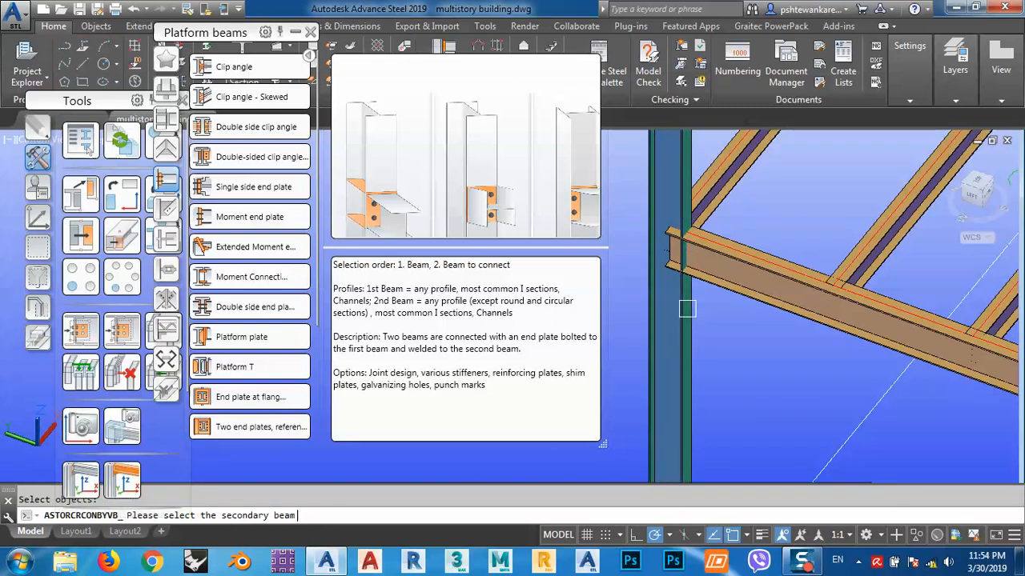
{"action": "left_click", "coordinate": [729, 287]}
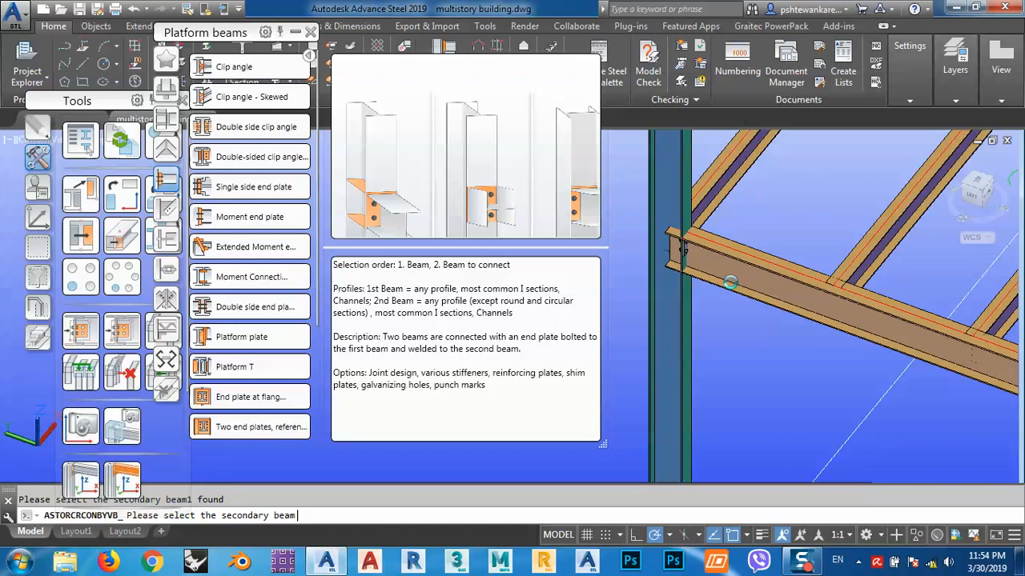
{"action": "left_click", "coordinate": [725, 283]}
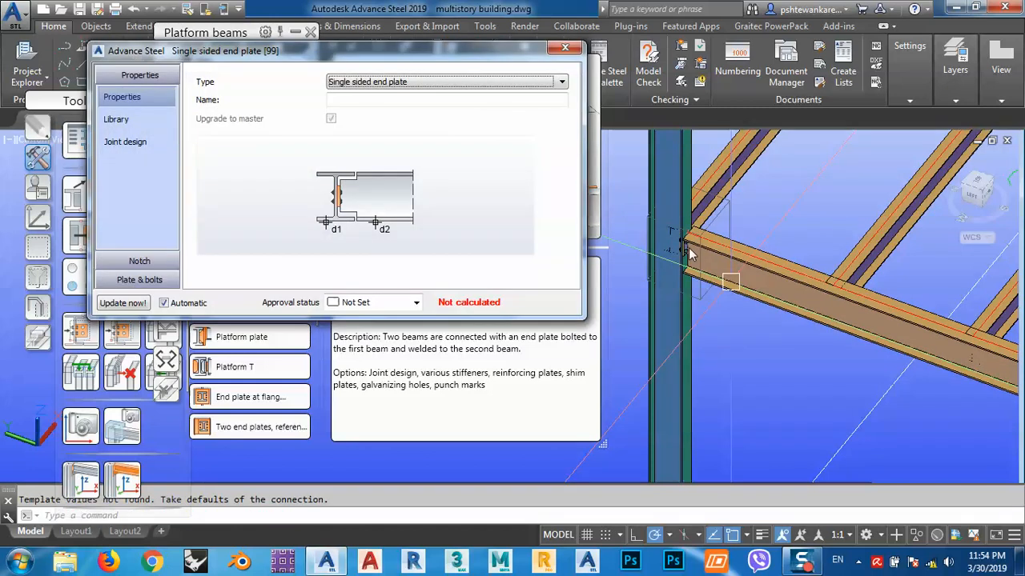
Zoom in on the new end plate joint, collapse the tool palettes and reposition the connection's properties dialog clear of the joint
{"action": "scroll", "coordinate": [752, 276], "scroll_direction": "up", "scroll_amount": 5}
{"action": "scroll", "coordinate": [765, 277], "scroll_direction": "up", "scroll_amount": 2}
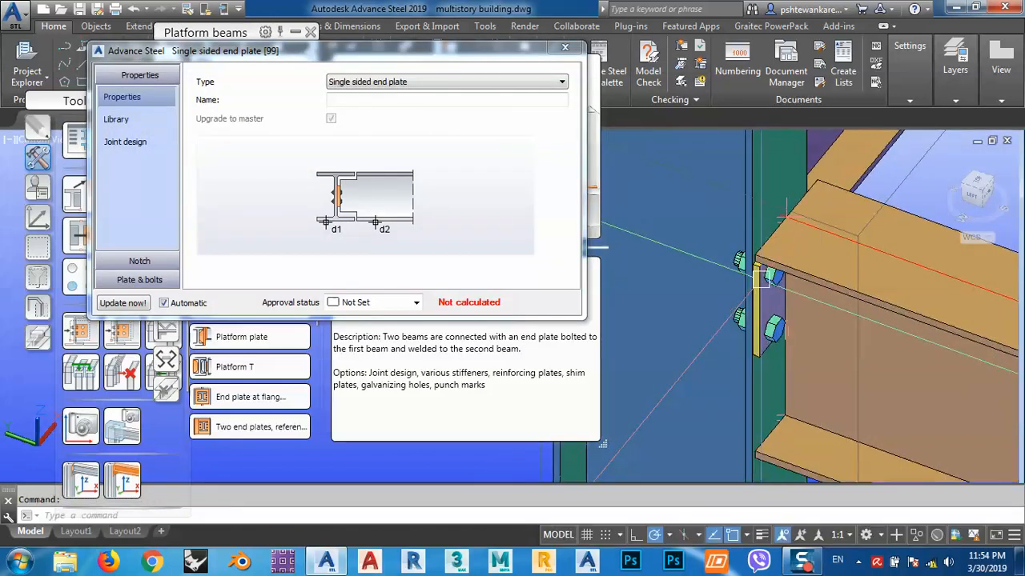
{"action": "middle_click_drag", "start_coordinate": [765, 277], "coordinate": [845, 290]}
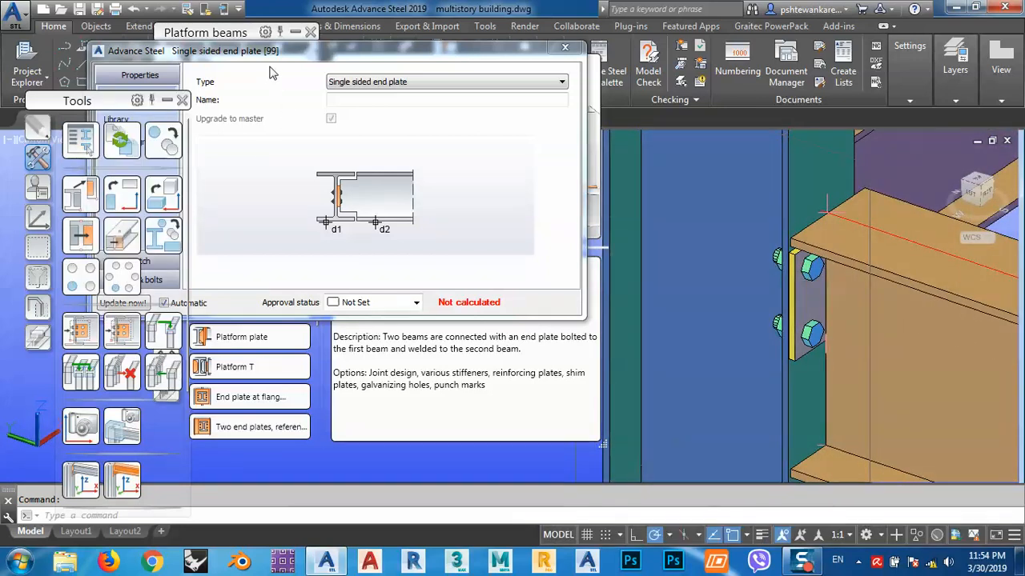
{"action": "left_click_drag", "start_coordinate": [266, 52], "coordinate": [294, 31]}
{"action": "left_click_drag", "start_coordinate": [376, 35], "coordinate": [736, 88]}
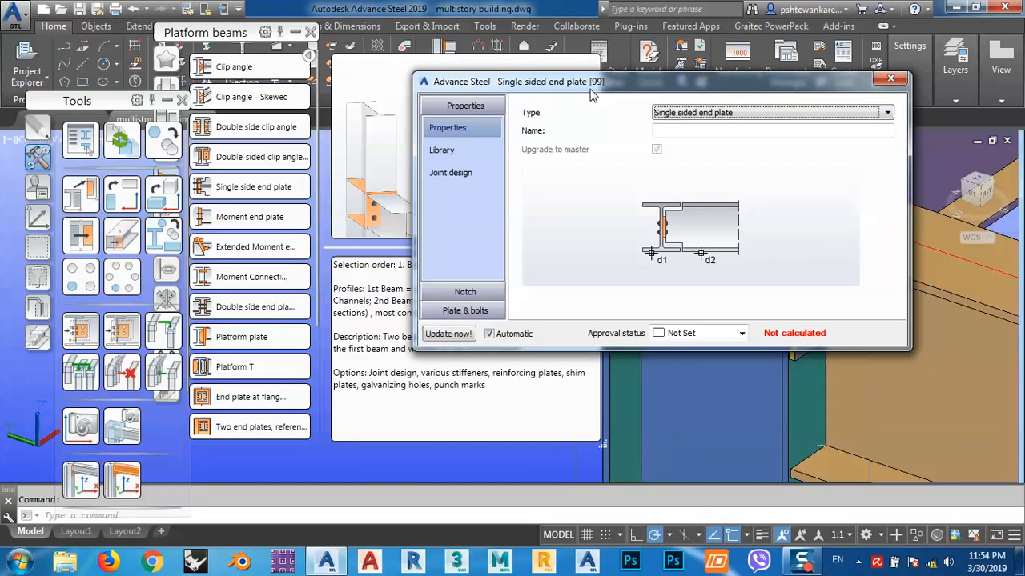
{"action": "left_click_drag", "start_coordinate": [190, 37], "coordinate": [86, 56]}
{"action": "left_click", "coordinate": [167, 100]}
{"action": "left_click_drag", "start_coordinate": [116, 105], "coordinate": [119, 87]}
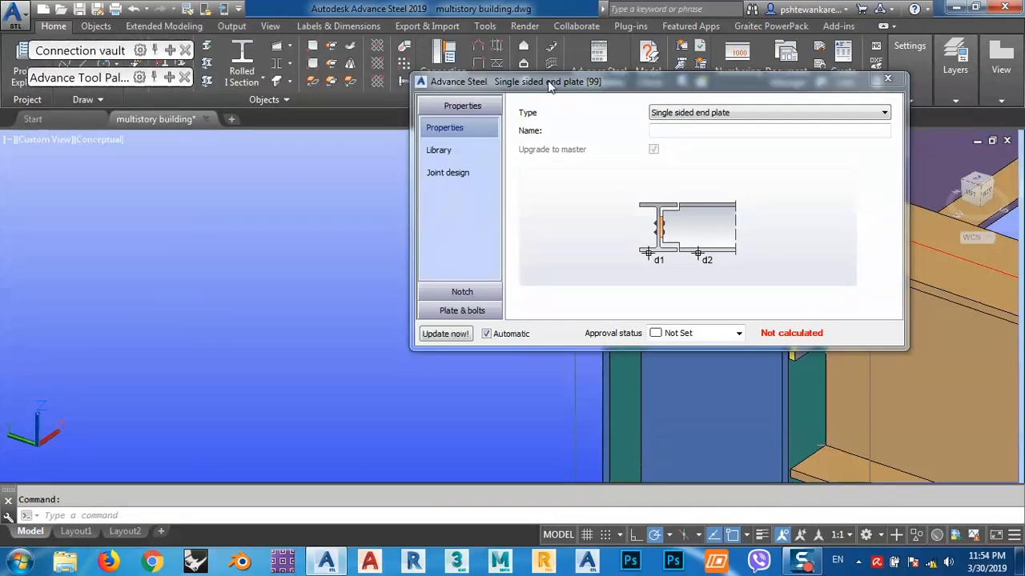
{"action": "left_click_drag", "start_coordinate": [599, 84], "coordinate": [251, 78]}
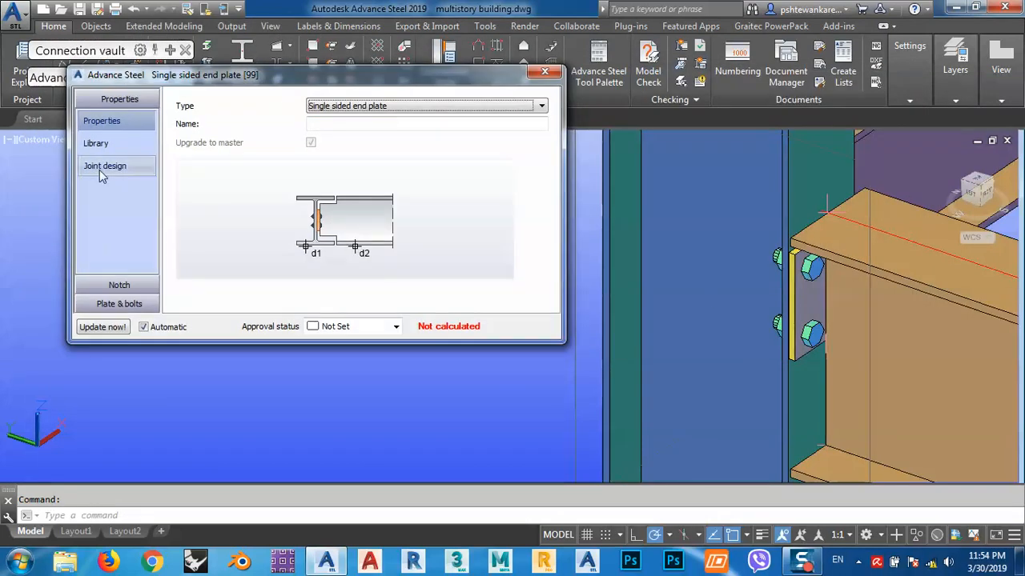
Review the end plate joint's notch and bolt layout settings, and set the plate thickness to 12 mm
{"action": "left_click", "coordinate": [129, 289]}
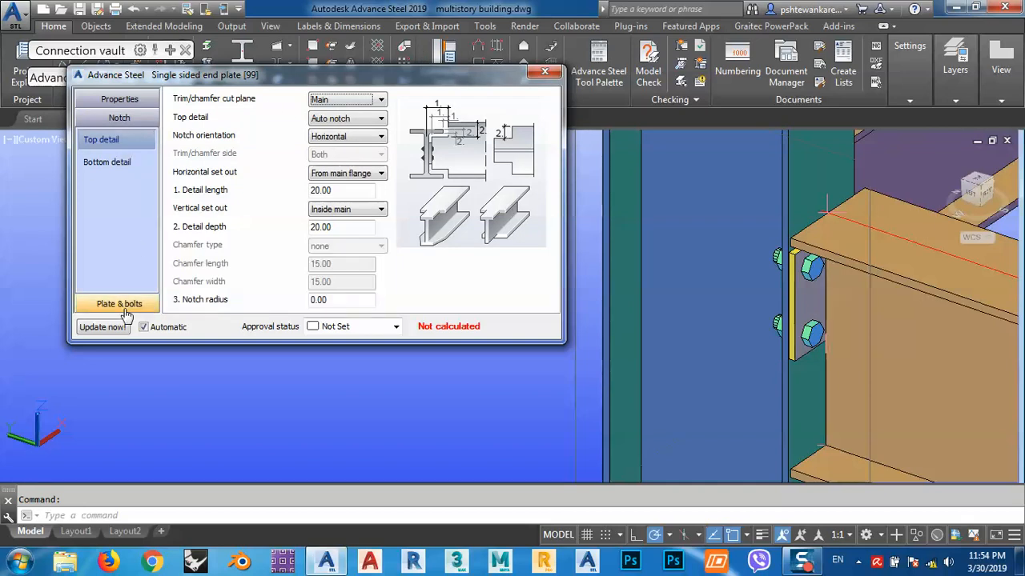
{"action": "left_click", "coordinate": [126, 303]}
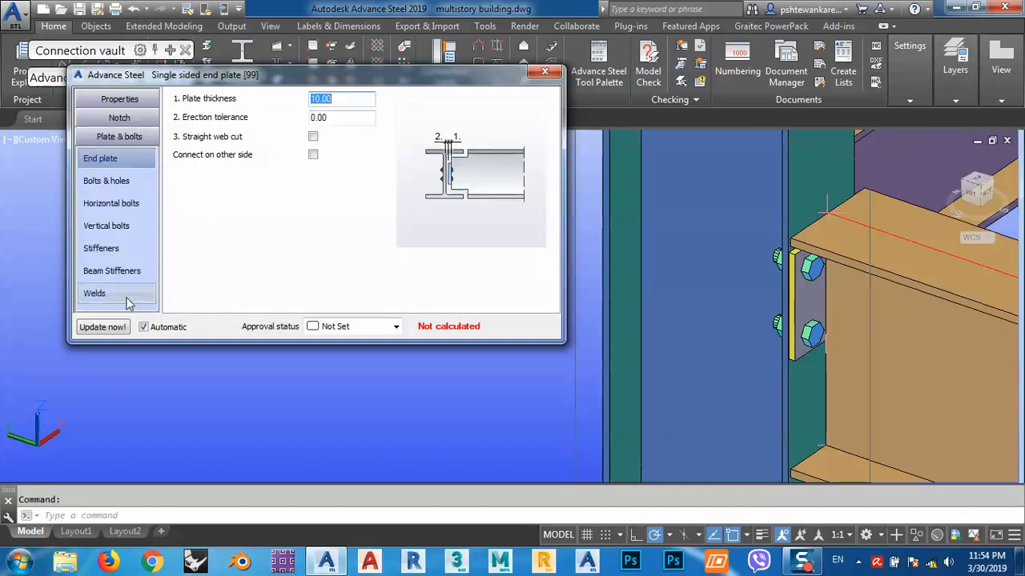
{"action": "left_click", "coordinate": [131, 181]}
{"action": "left_click", "coordinate": [123, 203]}
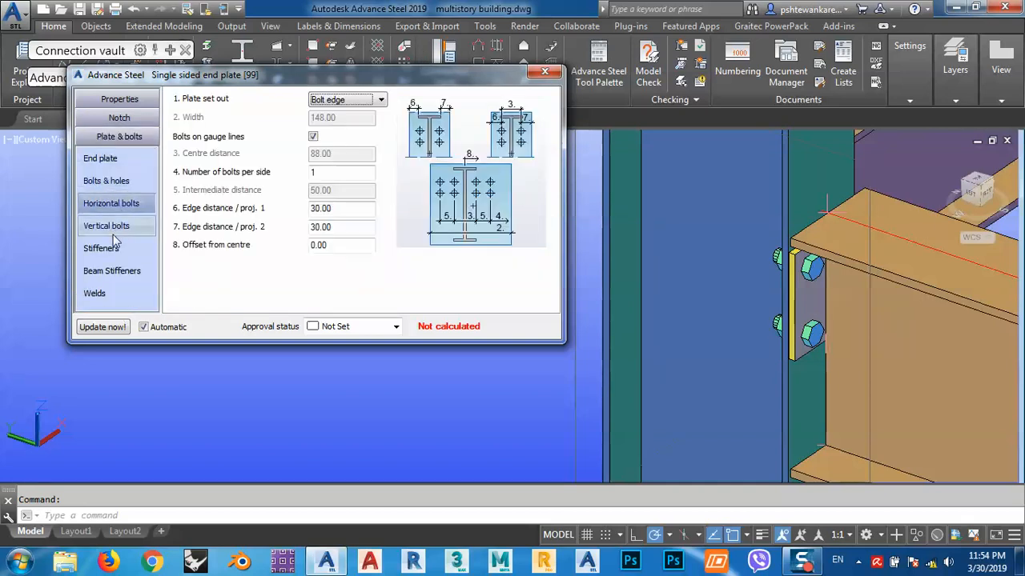
{"action": "left_click", "coordinate": [116, 163]}
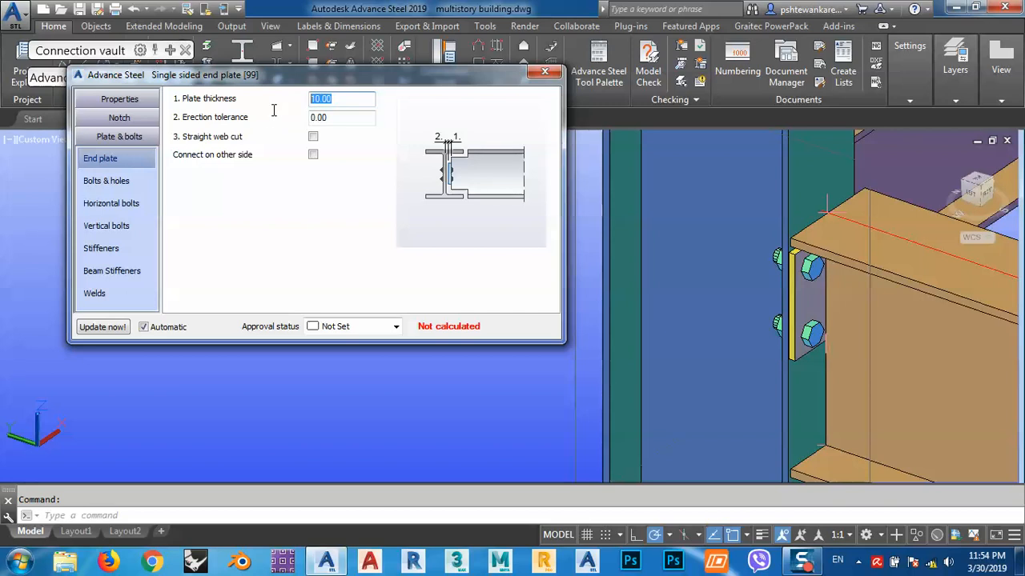
{"action": "type", "text": "12"}
{"action": "key", "text": "Return"}
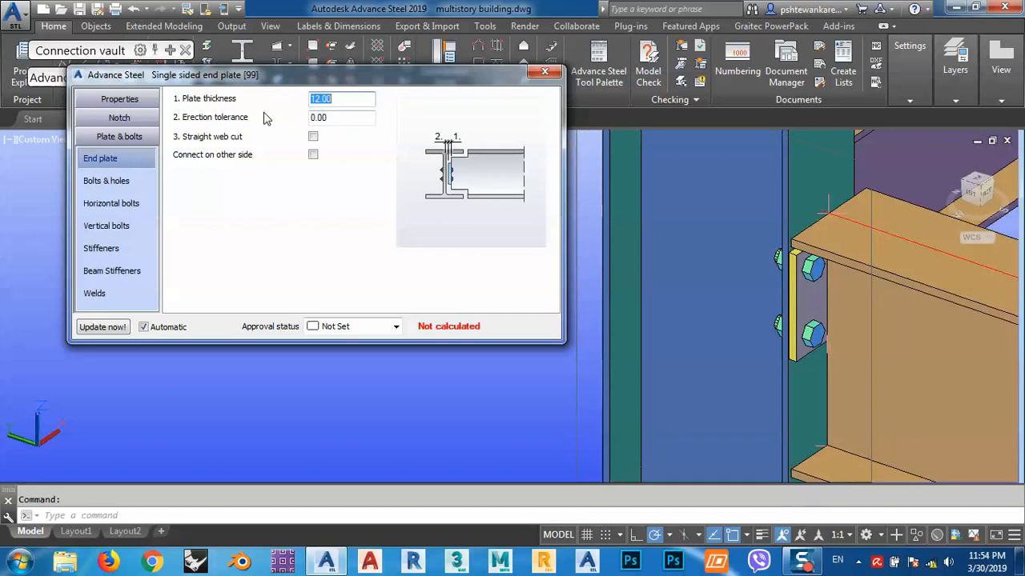
Set the bolt diameter of the end plate joint to 16 mm
{"action": "left_click", "coordinate": [127, 179]}
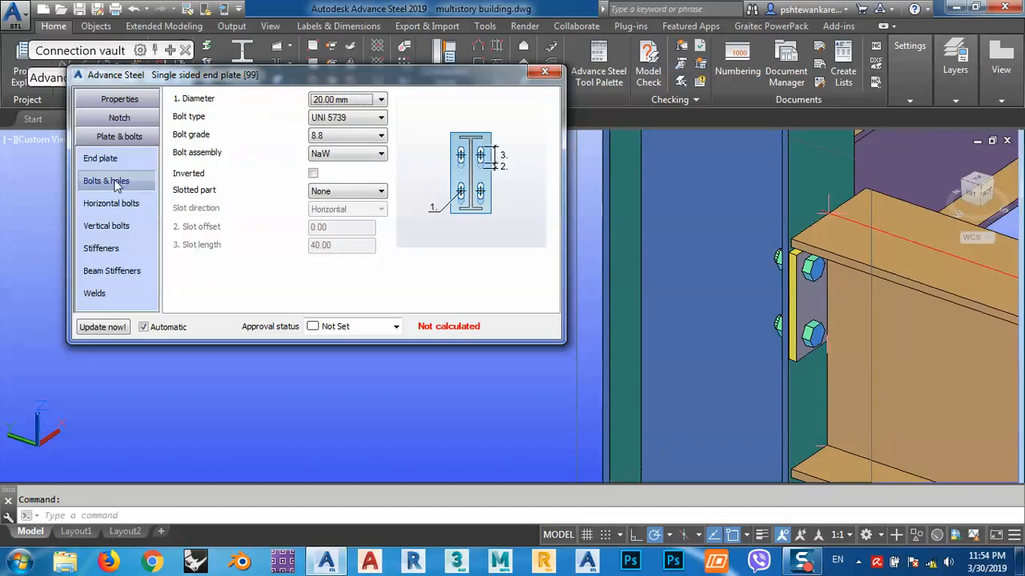
{"action": "left_click", "coordinate": [359, 99]}
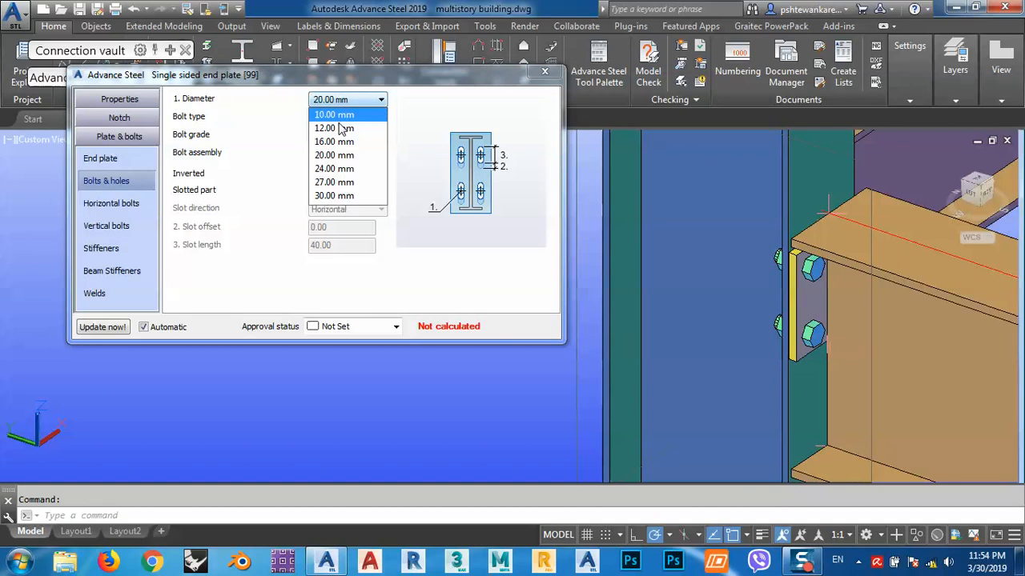
{"action": "left_click", "coordinate": [329, 142]}
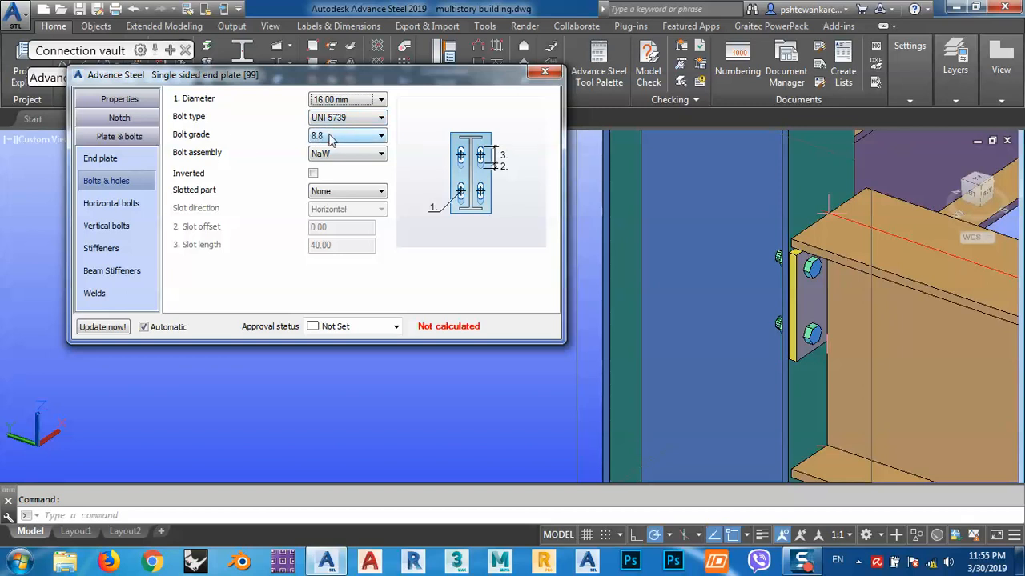
Try vertical slotted holes in the plate and in the main beam, inspecting the bolts from both sides of the column
{"action": "left_click", "coordinate": [330, 194]}
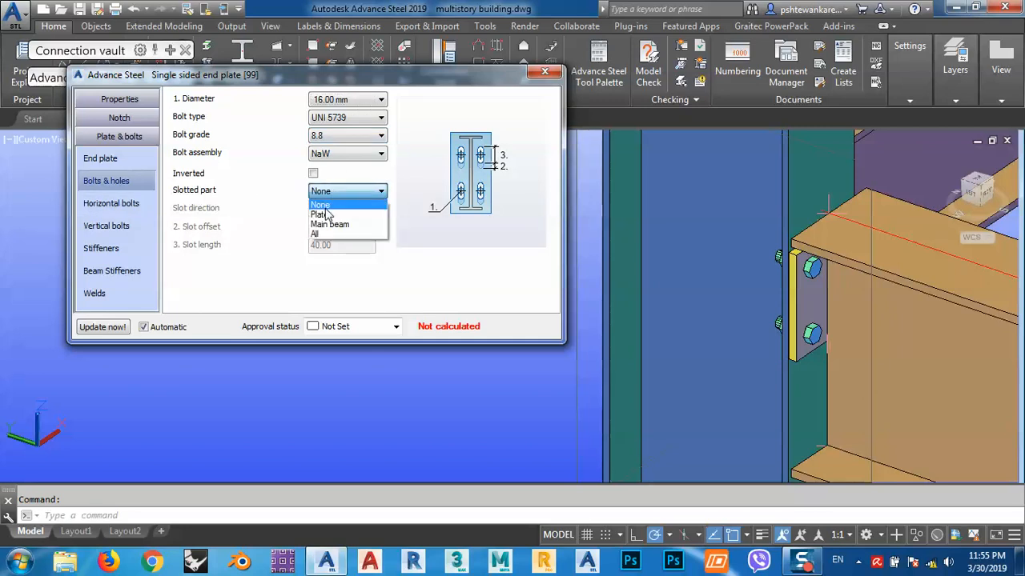
{"action": "left_click", "coordinate": [329, 216]}
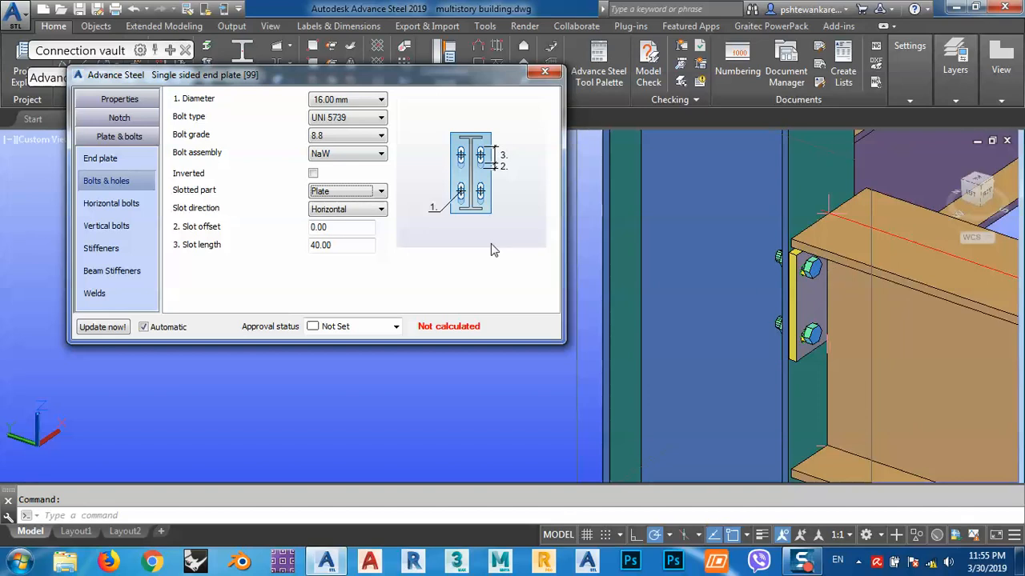
{"action": "left_click", "coordinate": [353, 210]}
{"action": "left_click", "coordinate": [328, 230]}
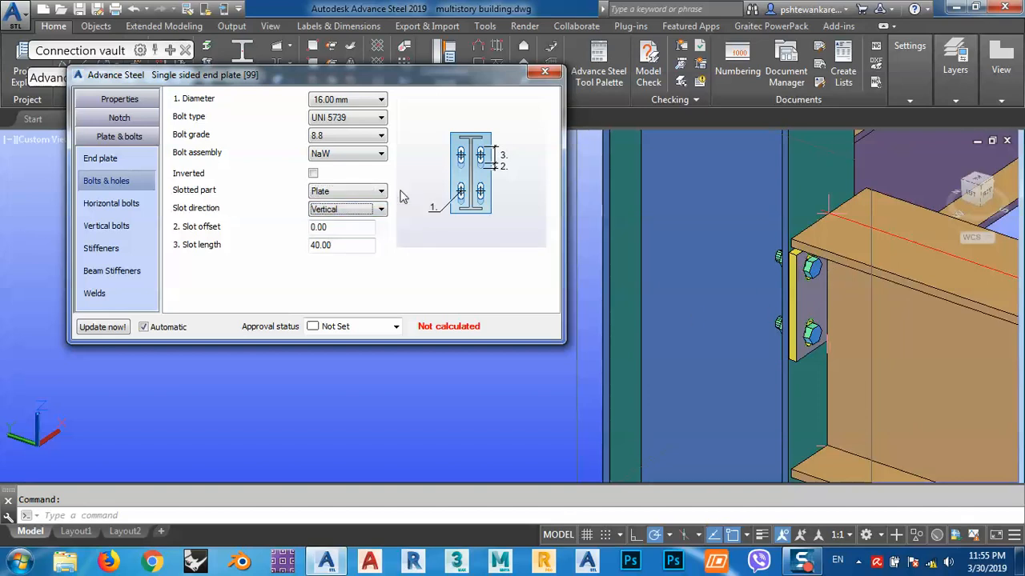
{"action": "left_click", "coordinate": [342, 191]}
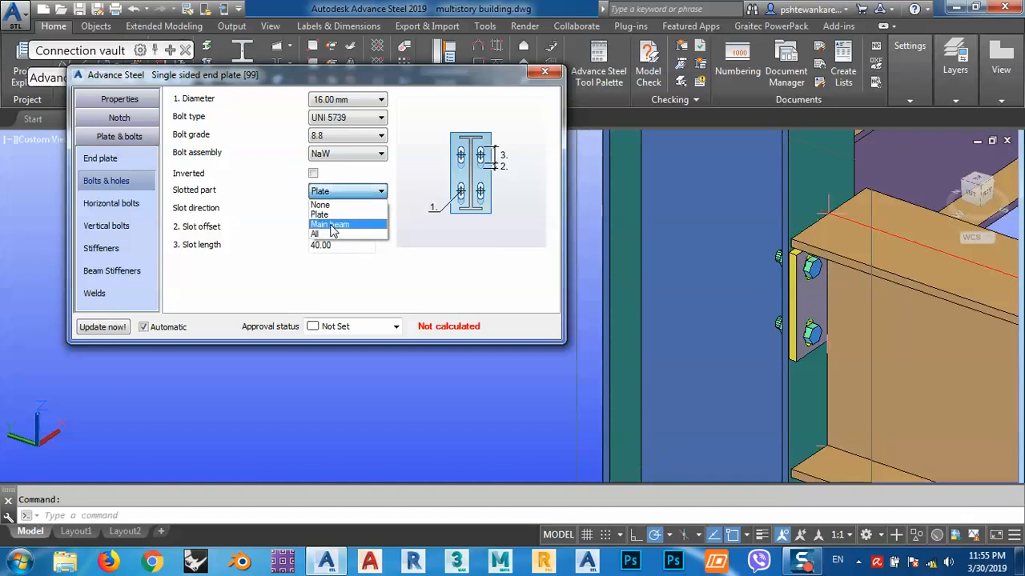
{"action": "left_click", "coordinate": [333, 225]}
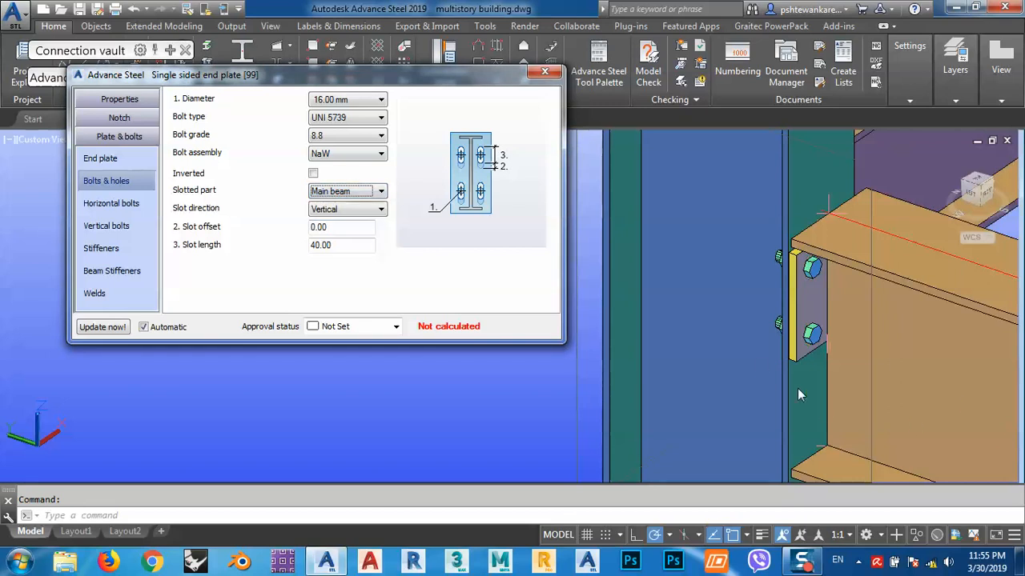
{"action": "left_click", "coordinate": [758, 360]}
{"action": "middle_click_drag", "start_coordinate": [763, 343], "coordinate": [892, 317], "text": "shift"}
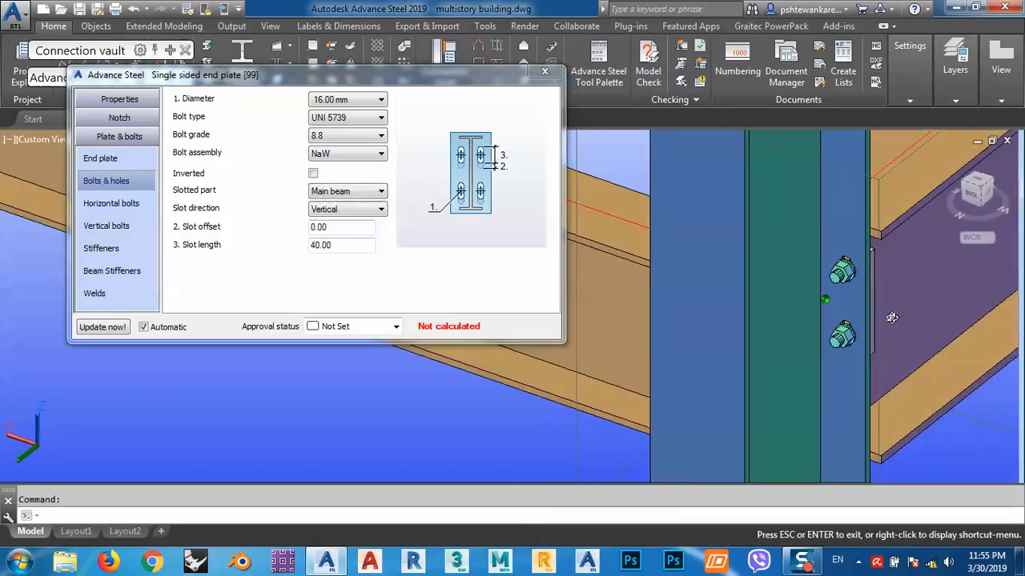
{"action": "scroll", "coordinate": [859, 275], "scroll_direction": "up", "scroll_amount": 5}
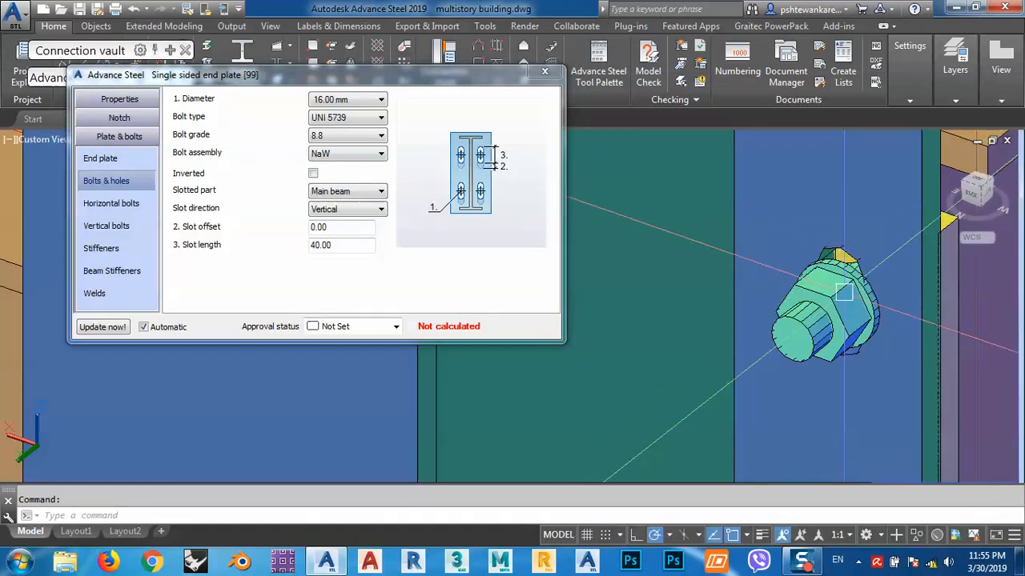
{"action": "scroll", "coordinate": [812, 231], "scroll_direction": "down", "scroll_amount": 5}
{"action": "middle_click_drag", "start_coordinate": [833, 275], "coordinate": [704, 306], "text": "shift"}
Set the joint's slotted part back to None
{"action": "left_click", "coordinate": [336, 195]}
{"action": "left_click", "coordinate": [337, 195]}
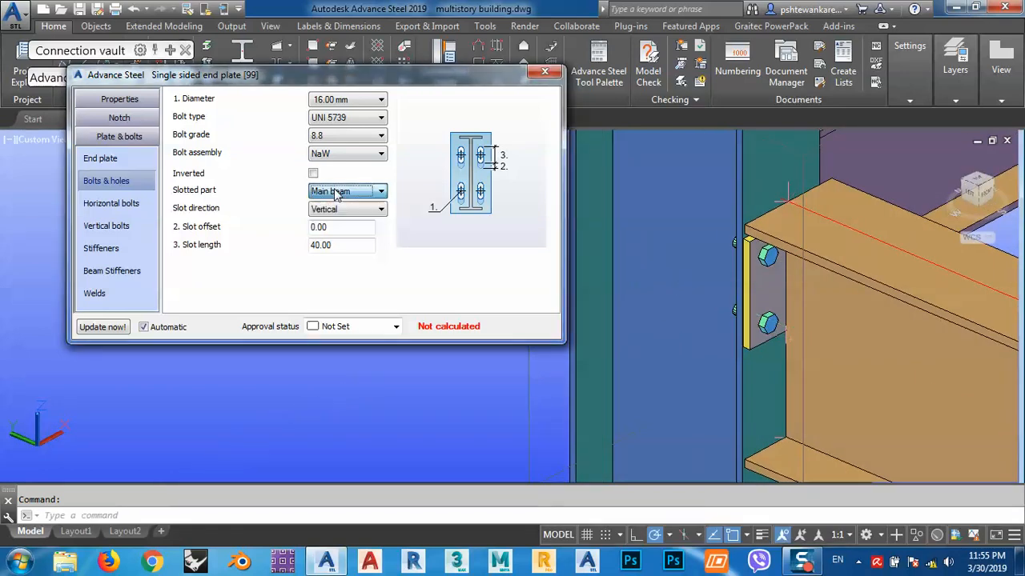
{"action": "left_click", "coordinate": [335, 196]}
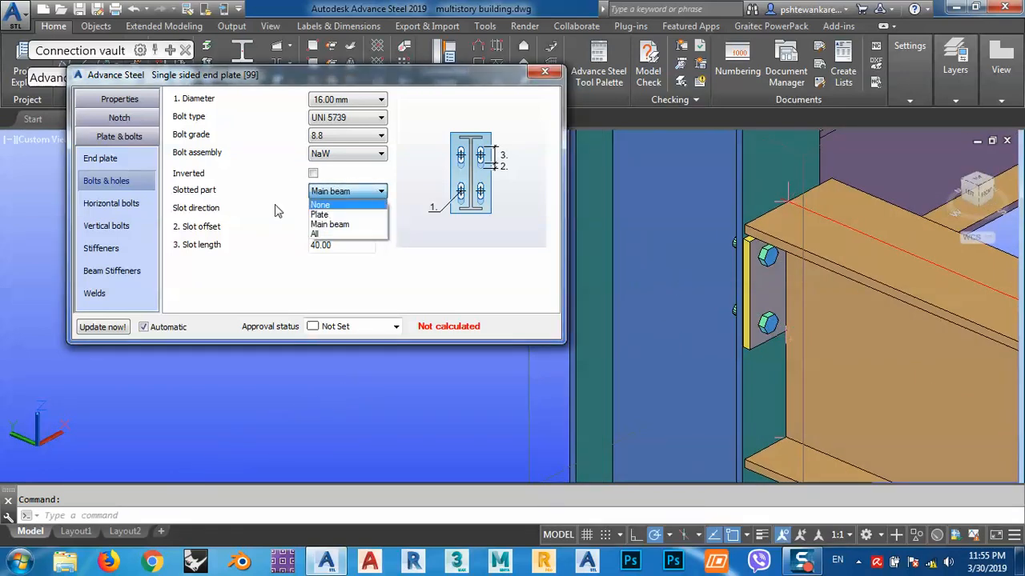
{"action": "left_click", "coordinate": [334, 206]}
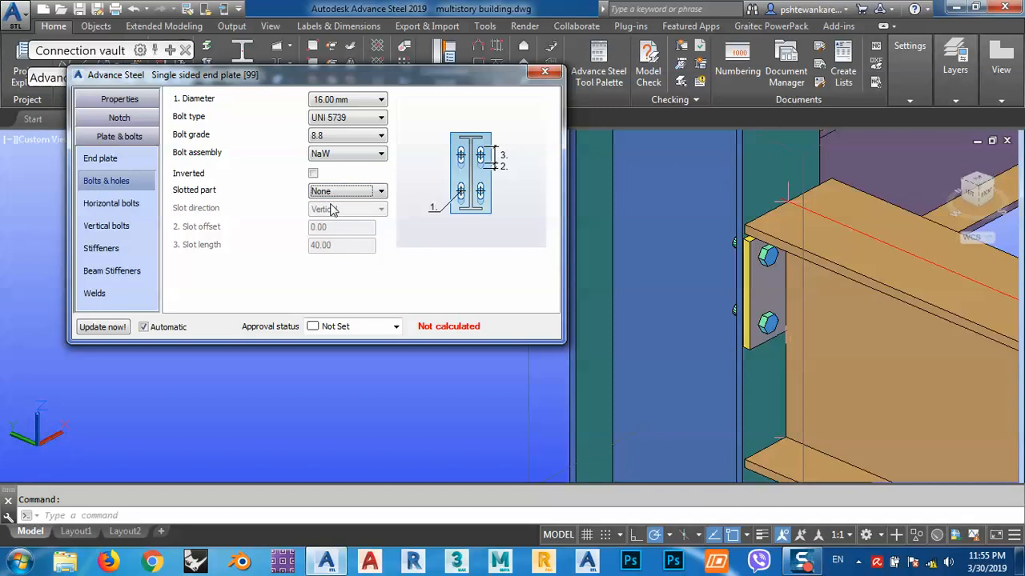
Try the Total plate set out for the horizontal bolts, and return it to Bolt edge
{"action": "left_click", "coordinate": [107, 205]}
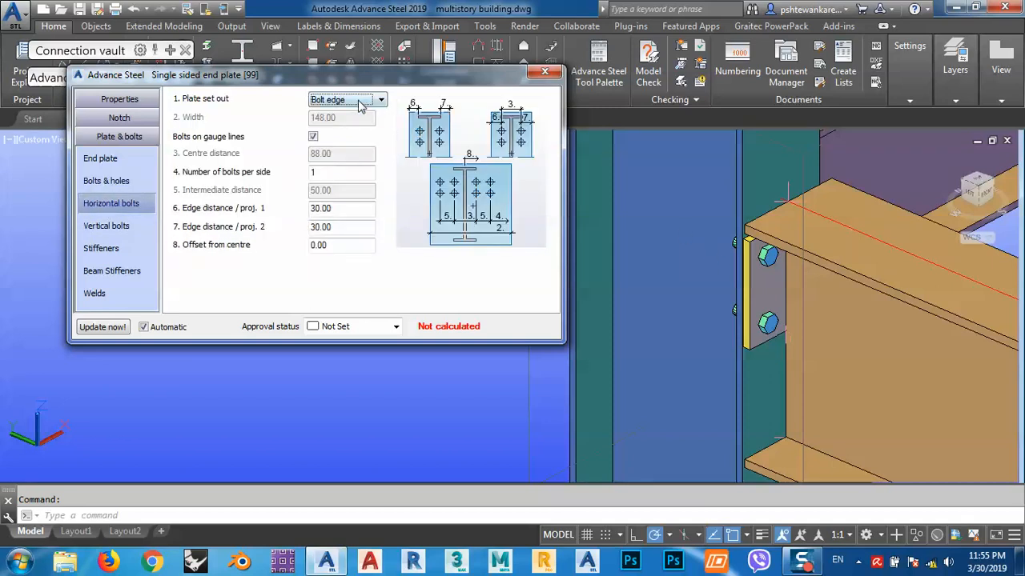
{"action": "left_click", "coordinate": [360, 104]}
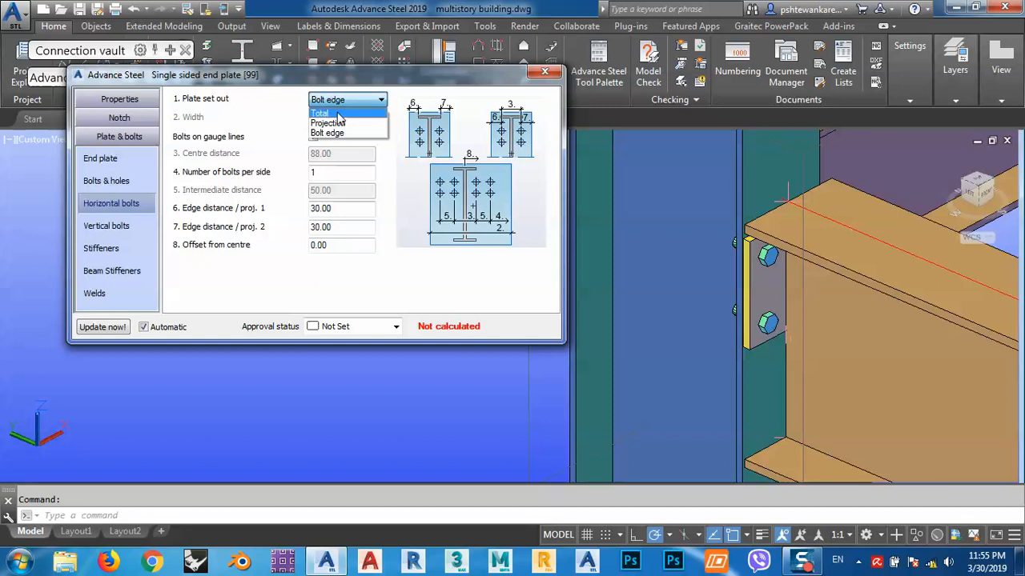
{"action": "left_click", "coordinate": [337, 114]}
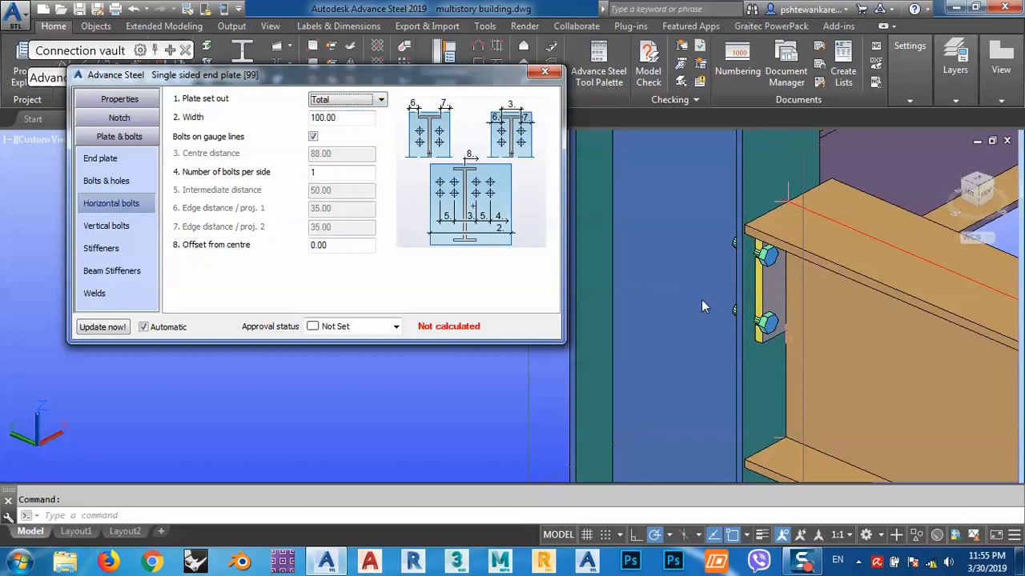
{"action": "left_click", "coordinate": [336, 104]}
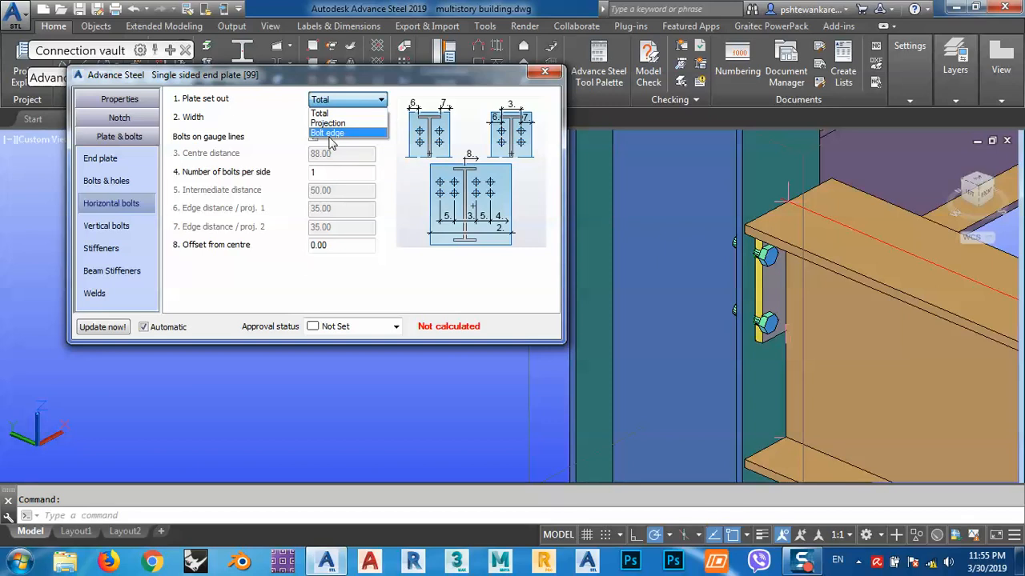
{"action": "left_click", "coordinate": [322, 133]}
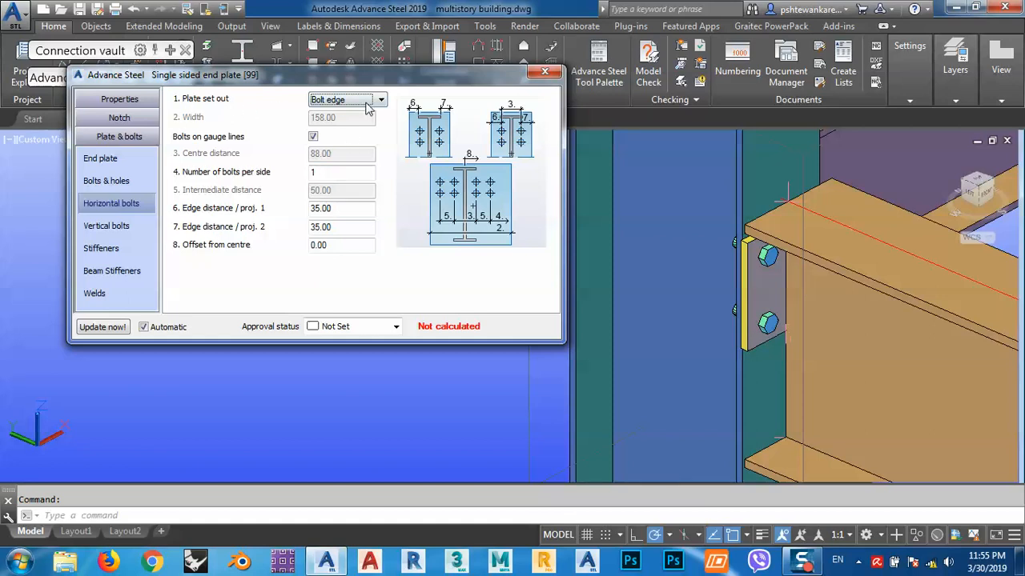
Check the connected floor beam's flange width in its section properties, and close the beam's dialog
{"action": "scroll", "coordinate": [786, 292], "scroll_direction": "down", "scroll_amount": 5}
{"action": "middle_click_drag", "start_coordinate": [766, 405], "coordinate": [717, 301]}
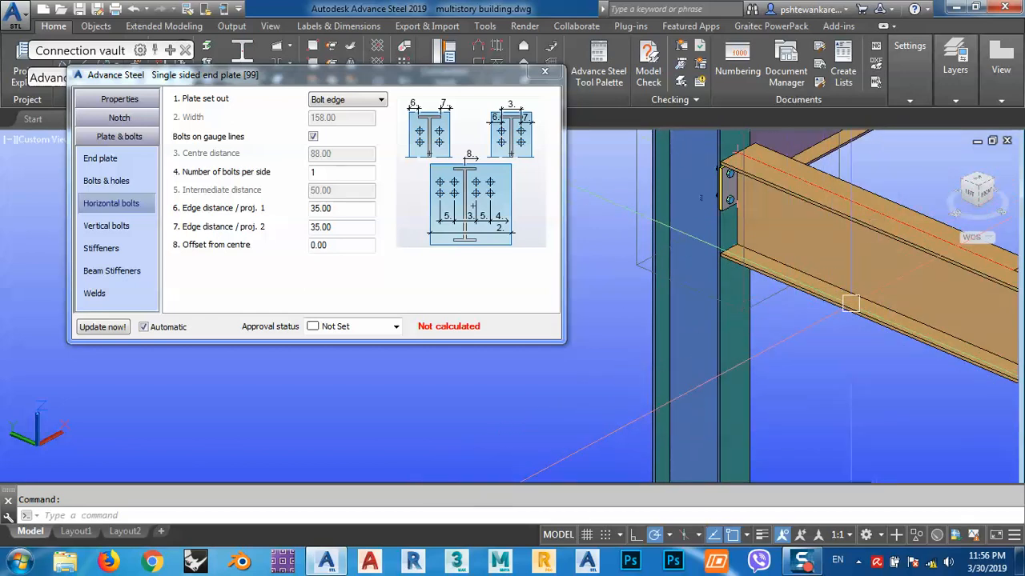
{"action": "double_click", "coordinate": [851, 314]}
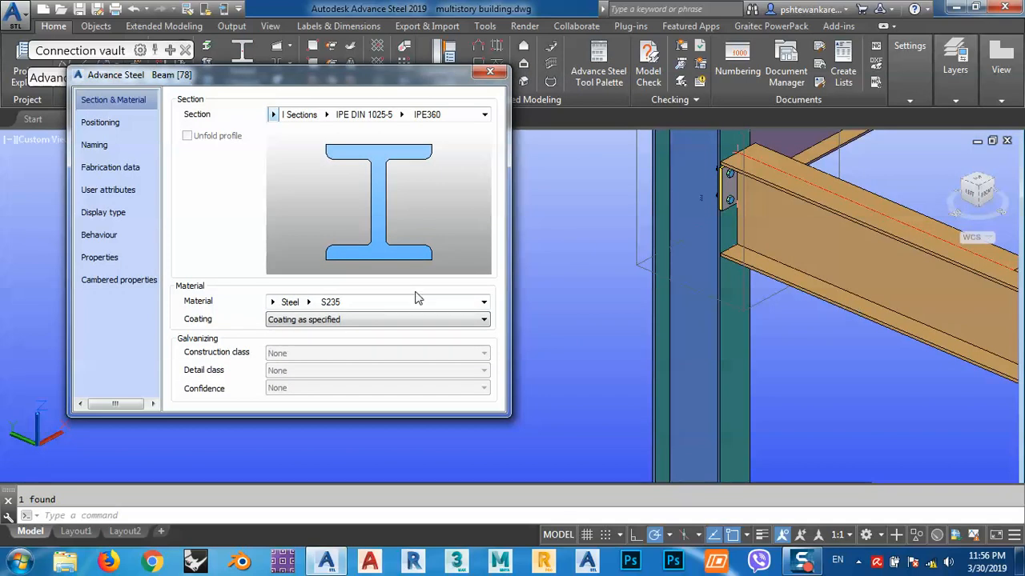
{"action": "left_click", "coordinate": [101, 260]}
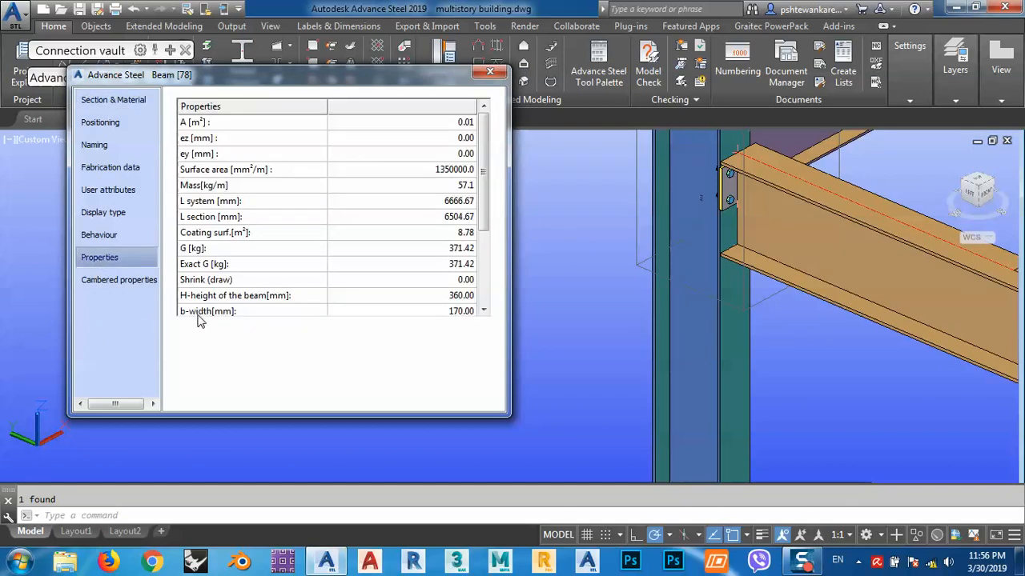
{"action": "left_click", "coordinate": [447, 312]}
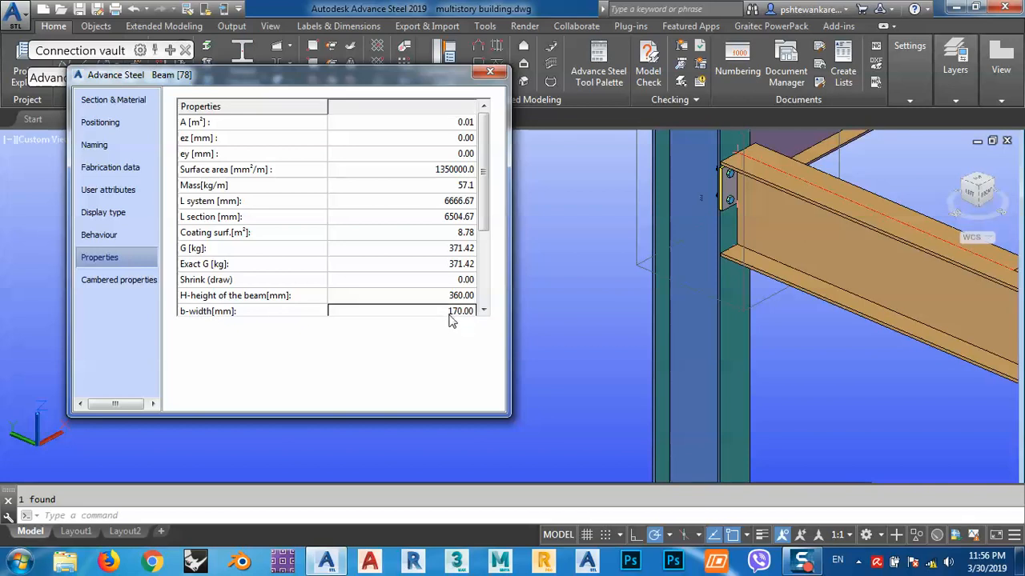
{"action": "left_click", "coordinate": [490, 71]}
Select the end plate at the corner column and reopen the properties of its joint
{"action": "scroll", "coordinate": [723, 181], "scroll_direction": "up", "scroll_amount": 4}
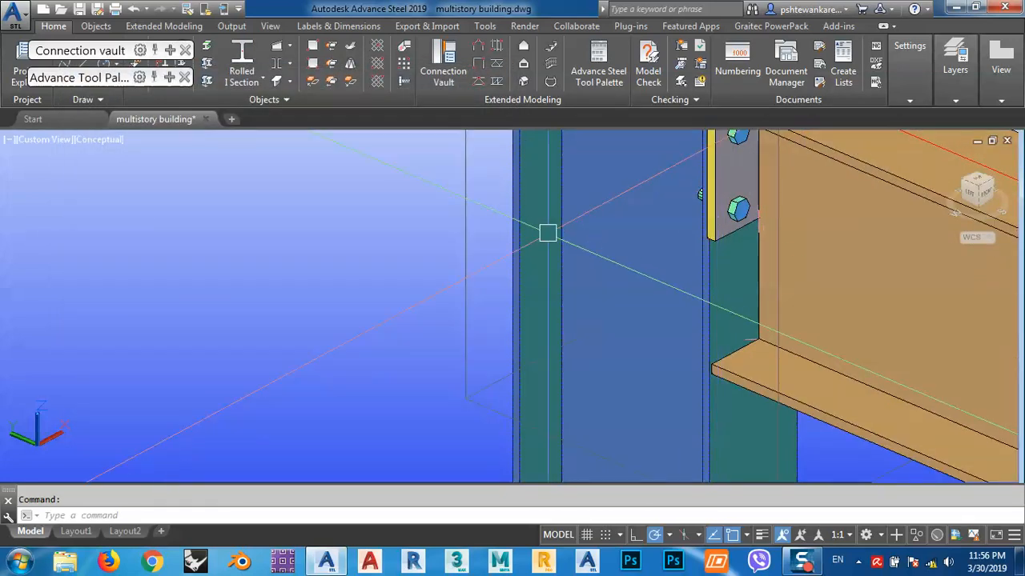
{"action": "scroll", "coordinate": [732, 205], "scroll_direction": "up", "scroll_amount": 5}
{"action": "key", "text": "Escape"}
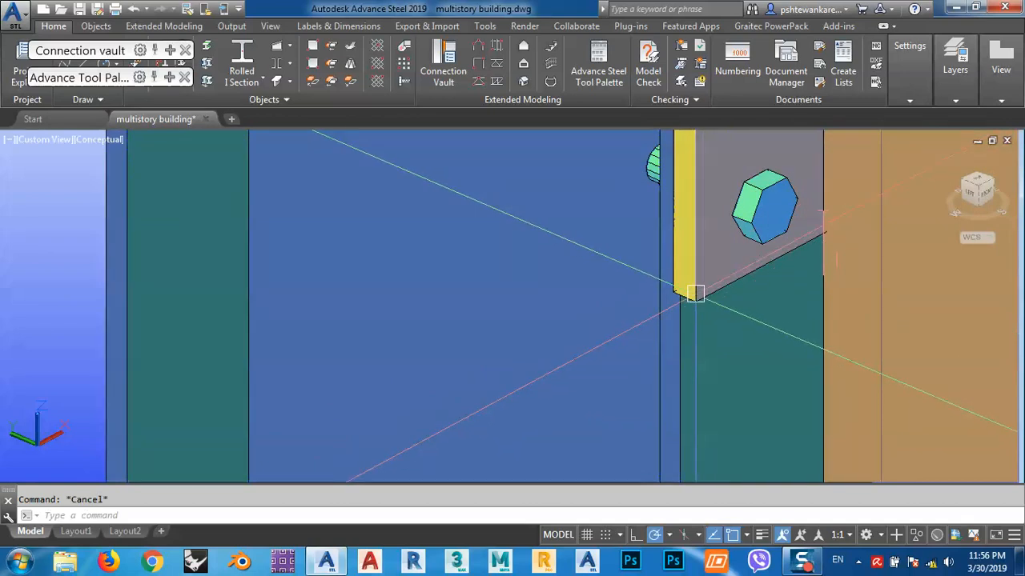
{"action": "scroll", "coordinate": [695, 285], "scroll_direction": "up", "scroll_amount": 6}
{"action": "left_click", "coordinate": [694, 264]}
{"action": "scroll", "coordinate": [694, 264], "scroll_direction": "down", "scroll_amount": 10}
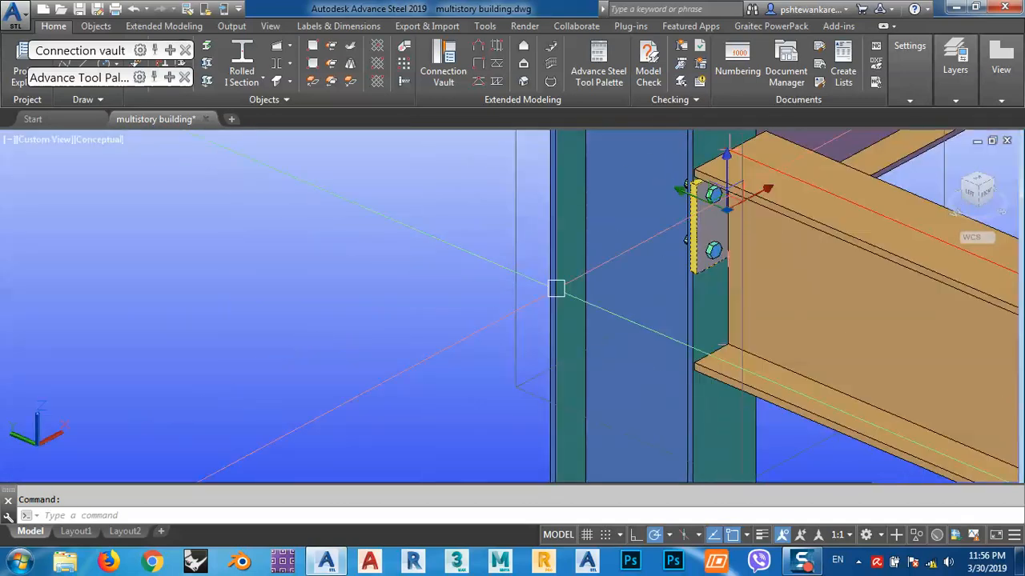
{"action": "right_click", "coordinate": [427, 290]}
{"action": "left_click", "coordinate": [497, 304]}
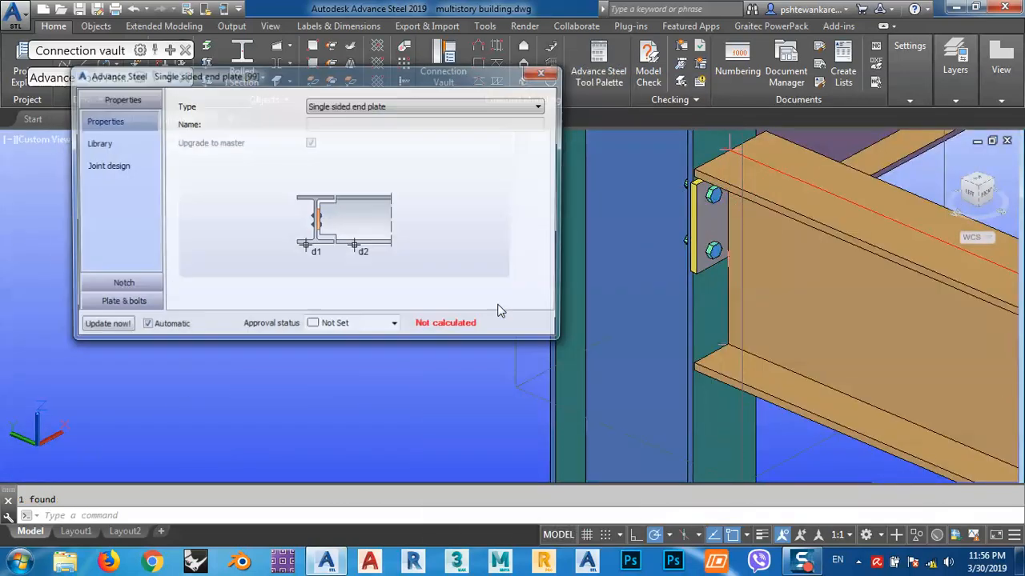
Change the horizontal bolts' plate set out to Total and set the end plate width to 170 mm
{"action": "left_click", "coordinate": [141, 301]}
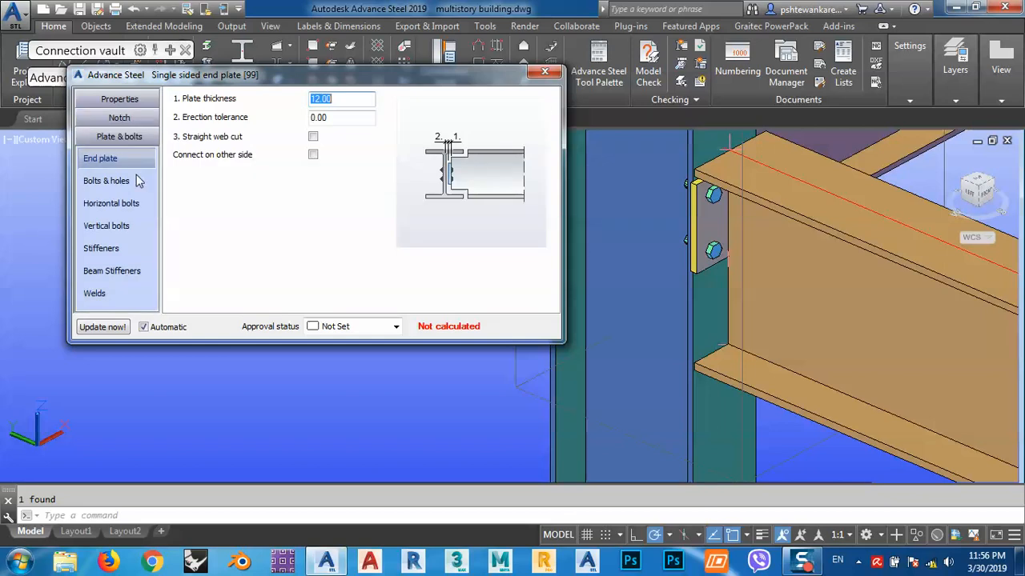
{"action": "left_click", "coordinate": [118, 202]}
{"action": "left_click", "coordinate": [119, 226]}
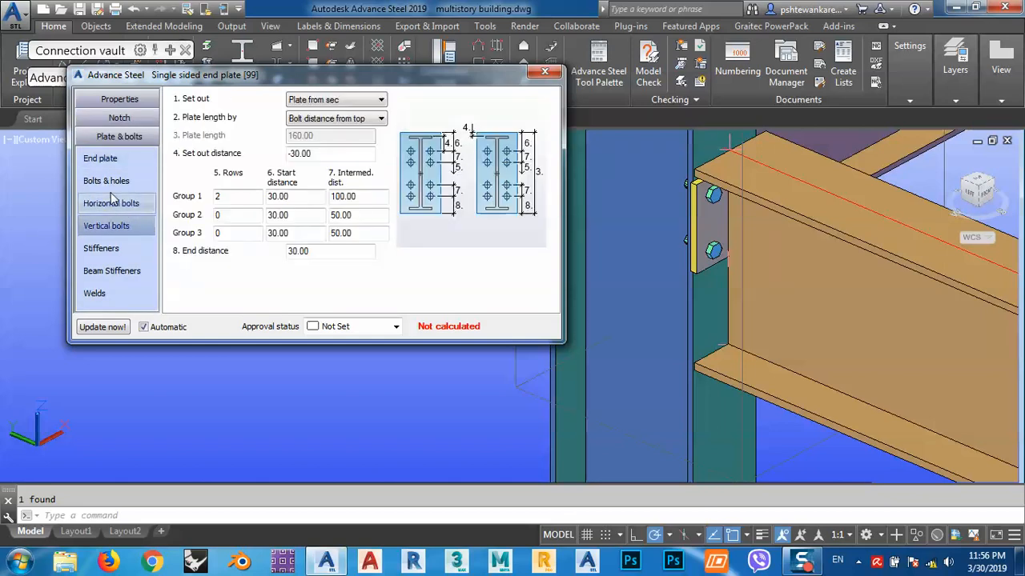
{"action": "left_click", "coordinate": [110, 183]}
{"action": "left_click", "coordinate": [112, 200]}
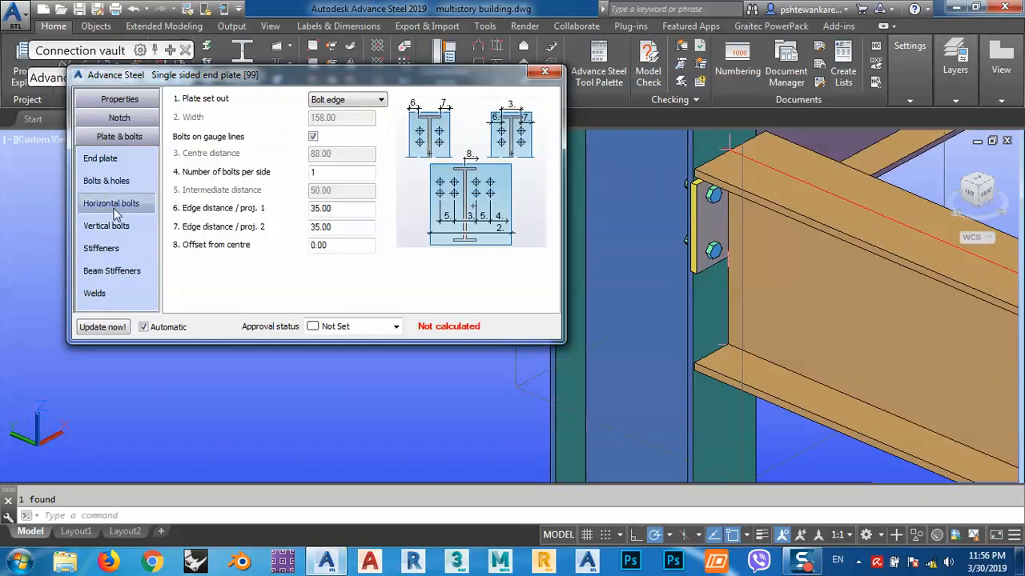
{"action": "left_click", "coordinate": [348, 100]}
{"action": "left_click", "coordinate": [353, 116]}
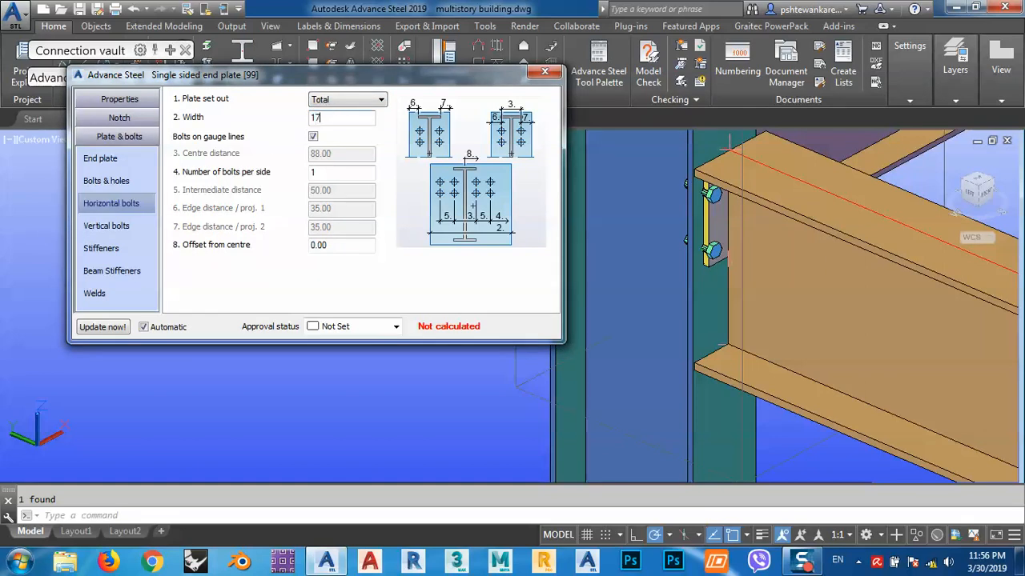
{"action": "type", "text": "170"}
{"action": "key", "text": "Return"}
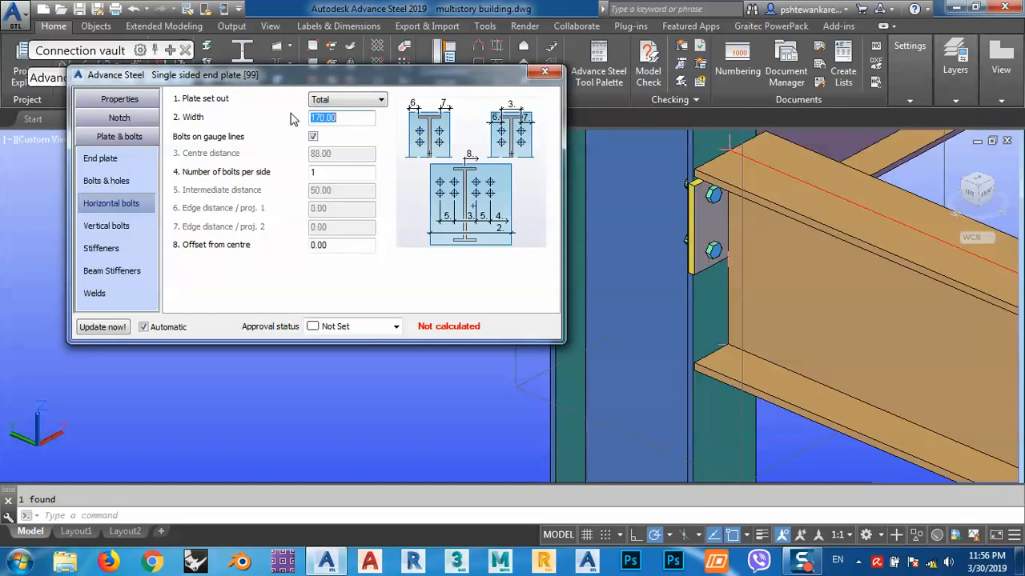
Examine the resized end plate and its bolts against the column and beam from several angles, and close the joint's dialog
{"action": "middle_click_drag", "start_coordinate": [724, 206], "coordinate": [633, 184], "text": "shift"}
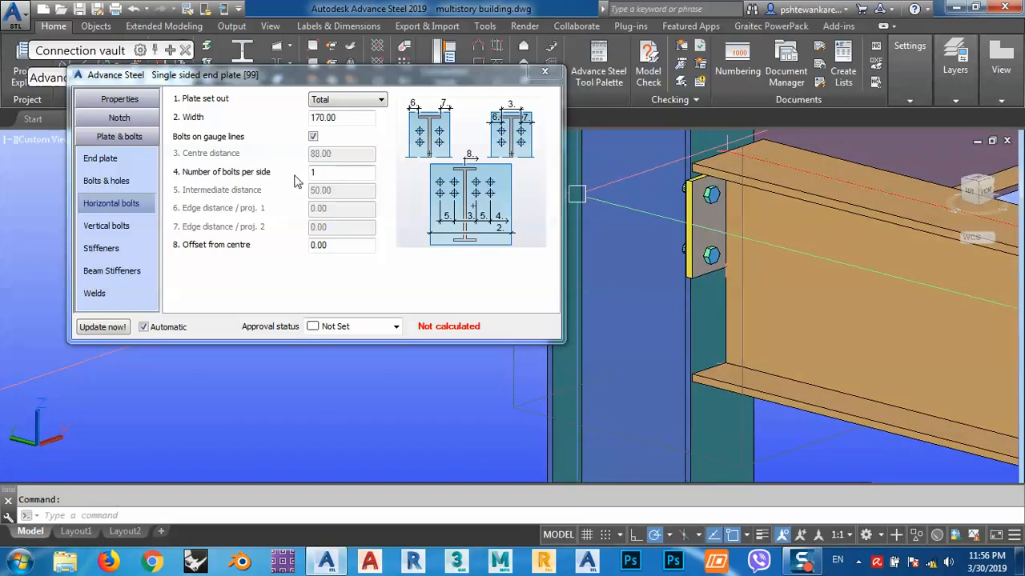
{"action": "middle_click_drag", "start_coordinate": [735, 273], "coordinate": [757, 307]}
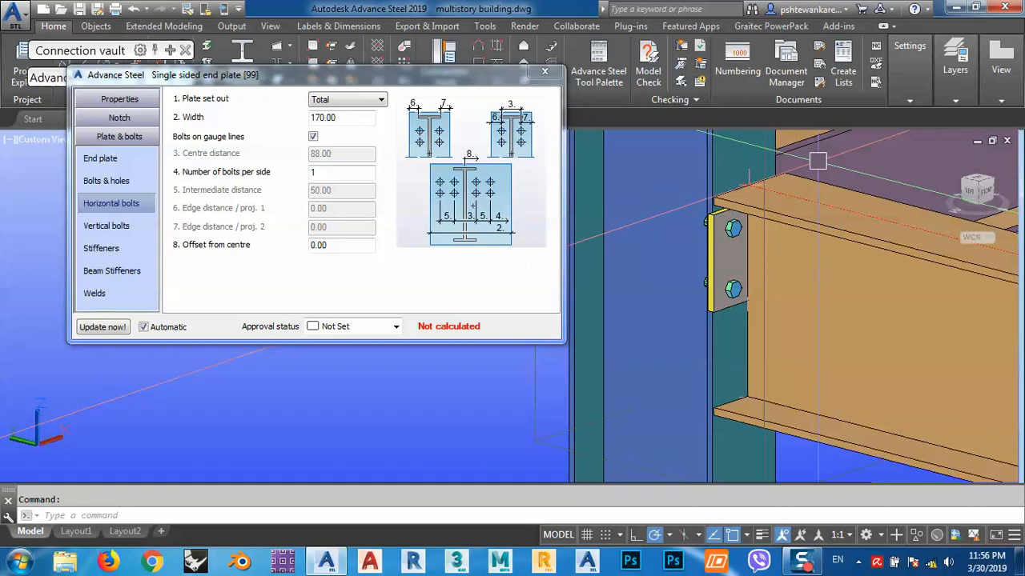
{"action": "middle_click_drag", "start_coordinate": [795, 341], "coordinate": [754, 337], "text": "shift"}
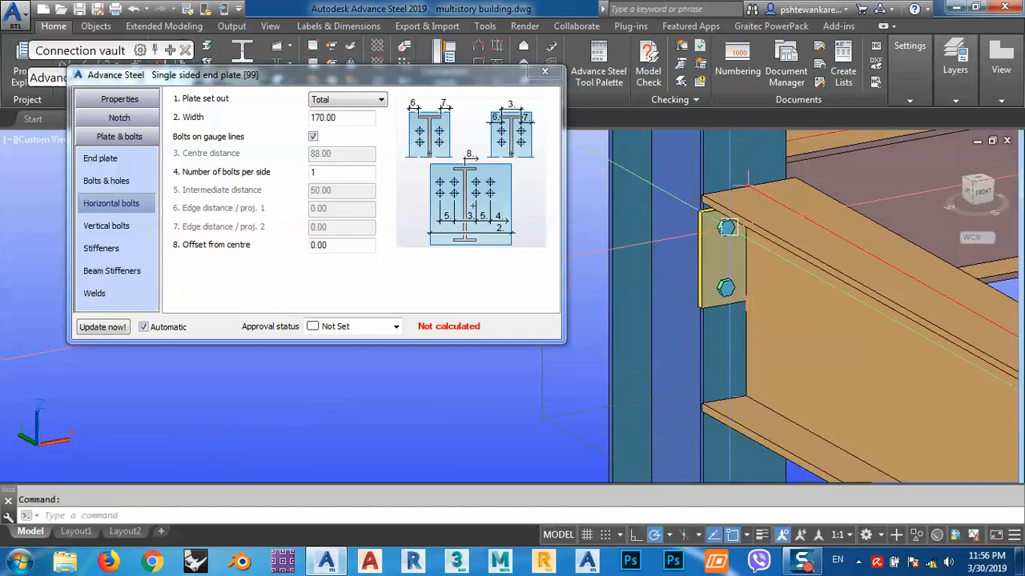
{"action": "middle_click_drag", "start_coordinate": [843, 268], "coordinate": [712, 280], "text": "shift"}
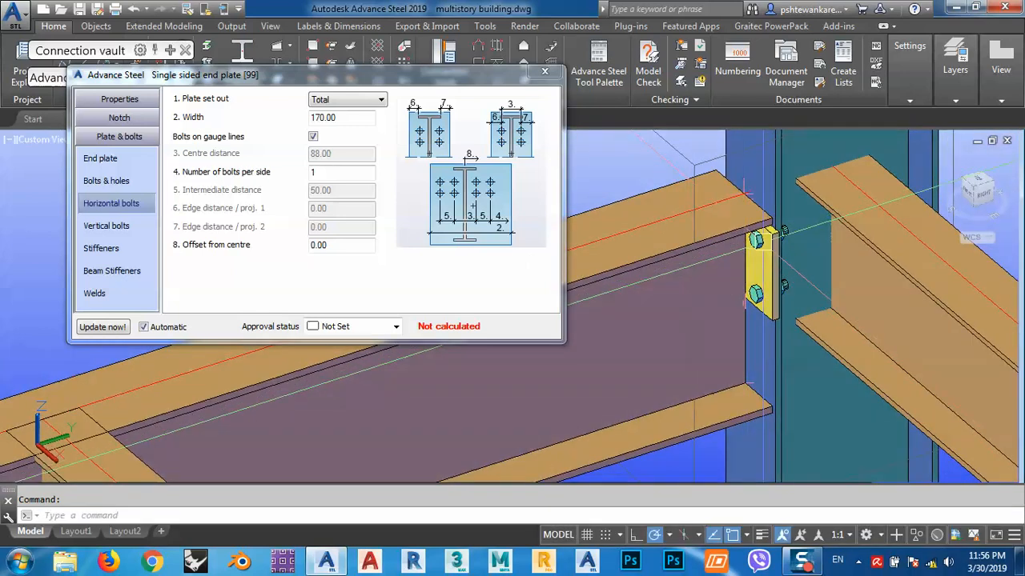
{"action": "middle_click_drag", "start_coordinate": [741, 246], "coordinate": [879, 277], "text": "shift"}
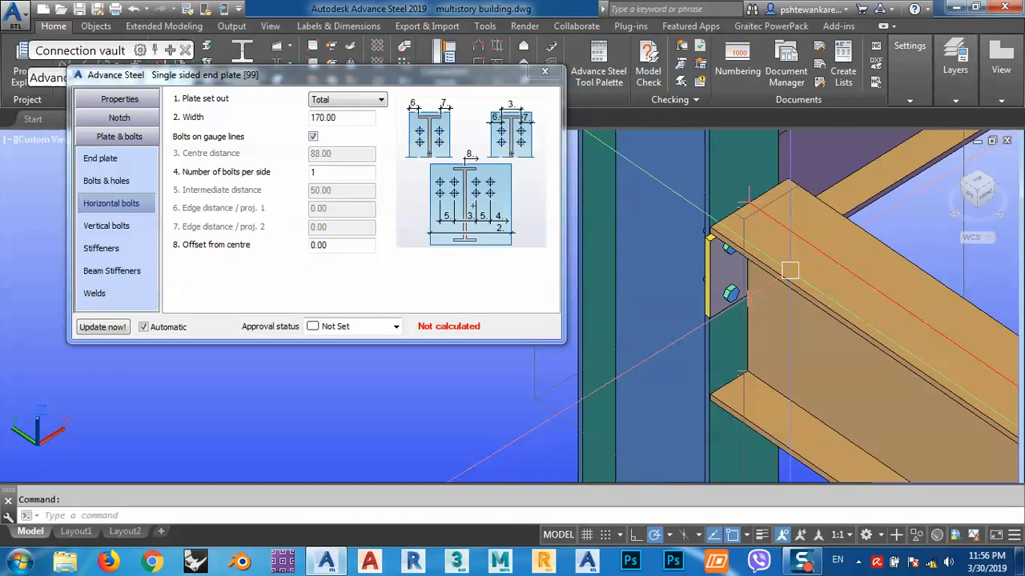
{"action": "middle_click_drag", "start_coordinate": [790, 271], "coordinate": [789, 303], "text": "shift"}
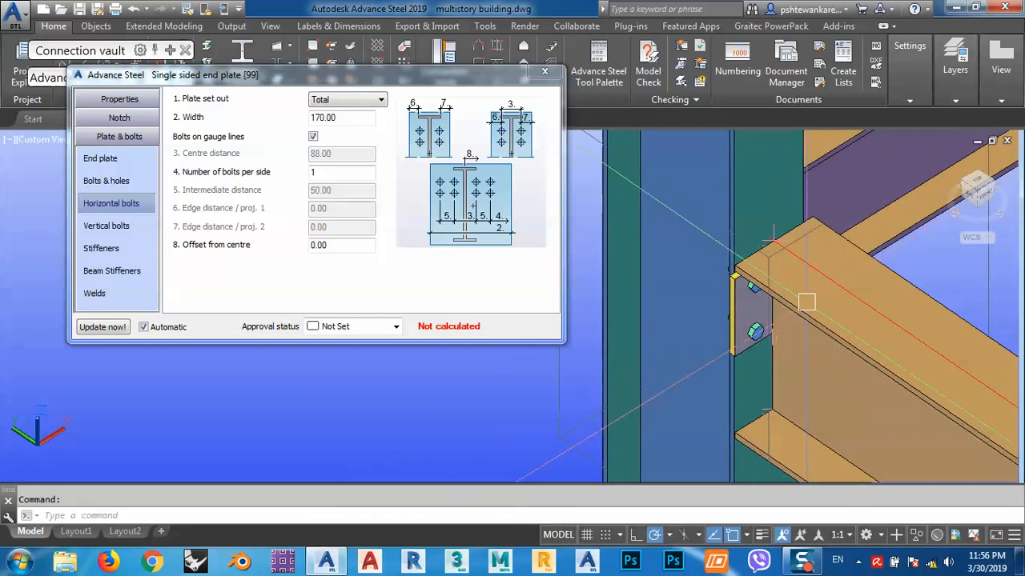
{"action": "scroll", "coordinate": [728, 284], "scroll_direction": "up", "scroll_amount": 3}
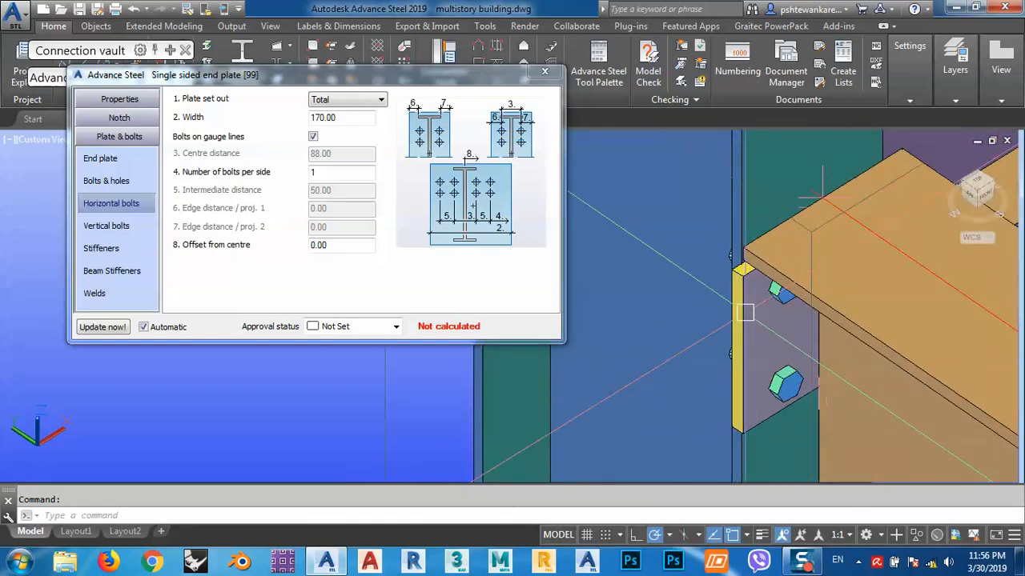
{"action": "middle_click_drag", "start_coordinate": [745, 313], "coordinate": [728, 354], "text": "shift"}
{"action": "scroll", "coordinate": [725, 320], "scroll_direction": "down", "scroll_amount": 5}
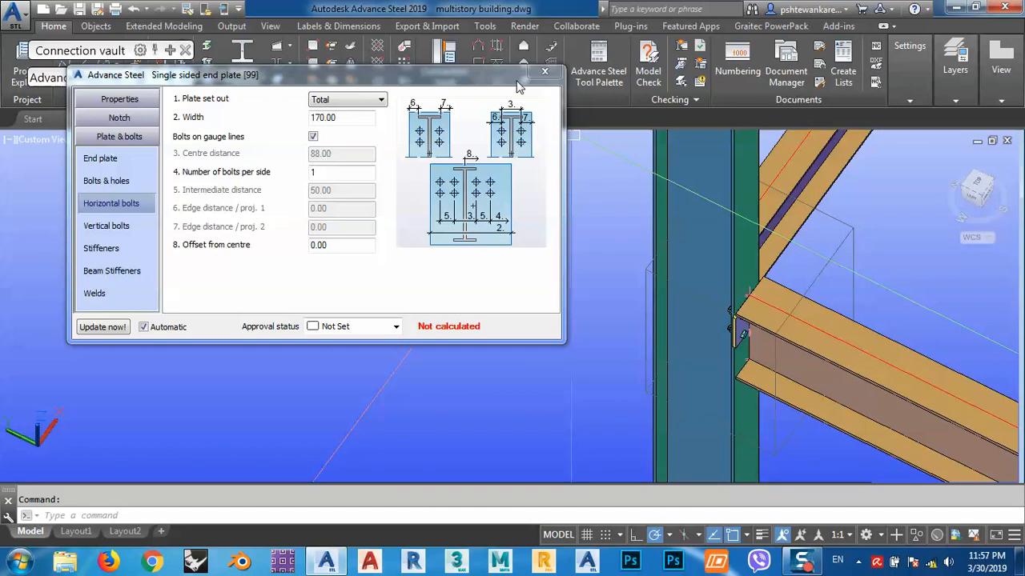
{"action": "left_click", "coordinate": [545, 73]}
Check the corner column's width in its section properties, and close the column's dialog
{"action": "middle_click_drag", "start_coordinate": [732, 446], "coordinate": [681, 374]}
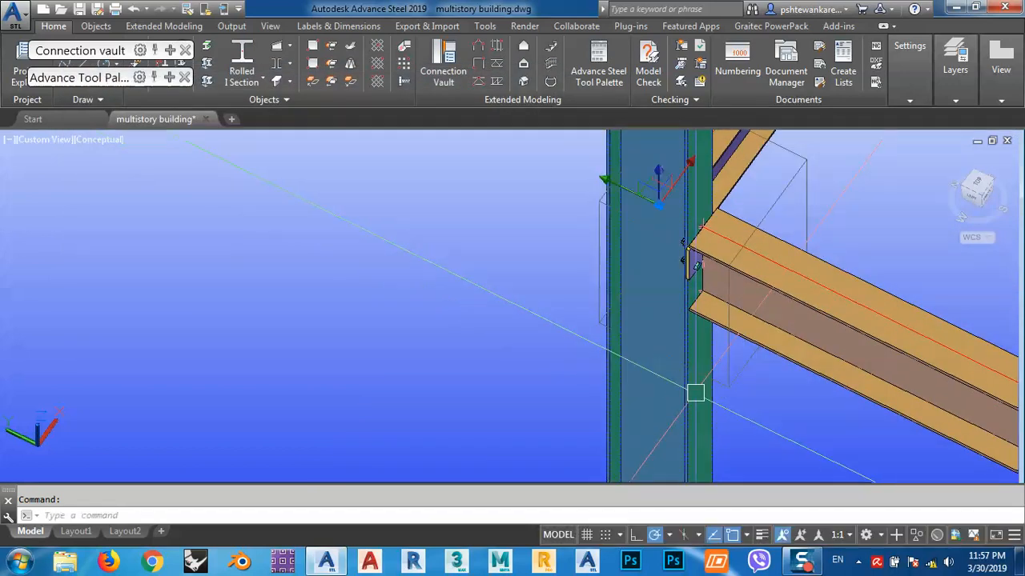
{"action": "double_click", "coordinate": [696, 394]}
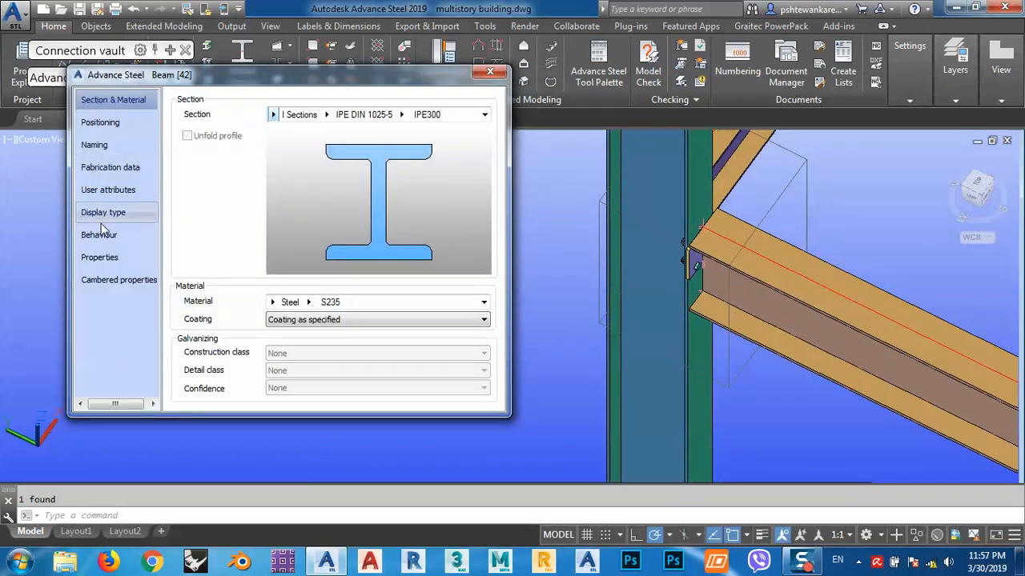
{"action": "left_click", "coordinate": [100, 257]}
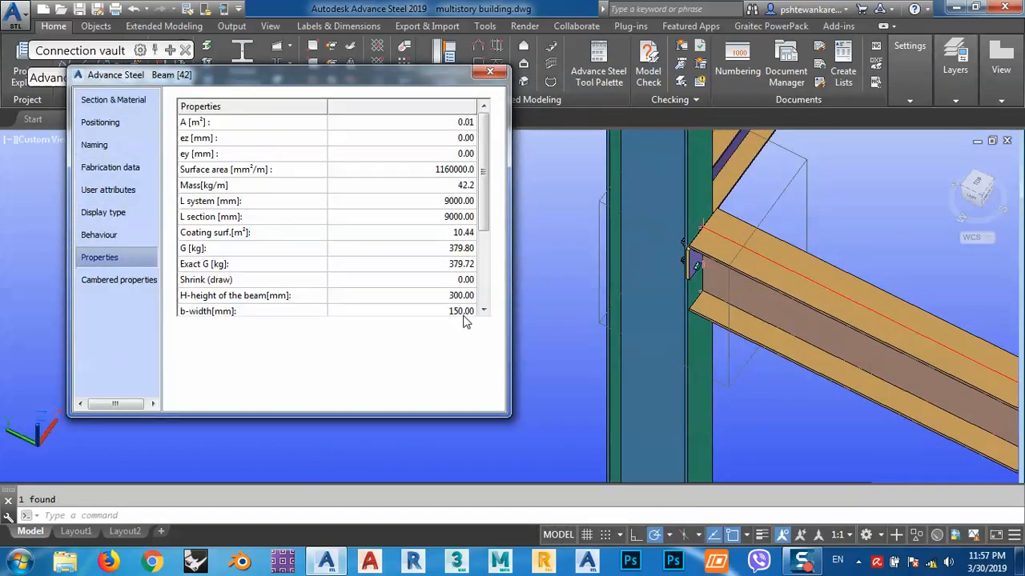
{"action": "left_click", "coordinate": [491, 73]}
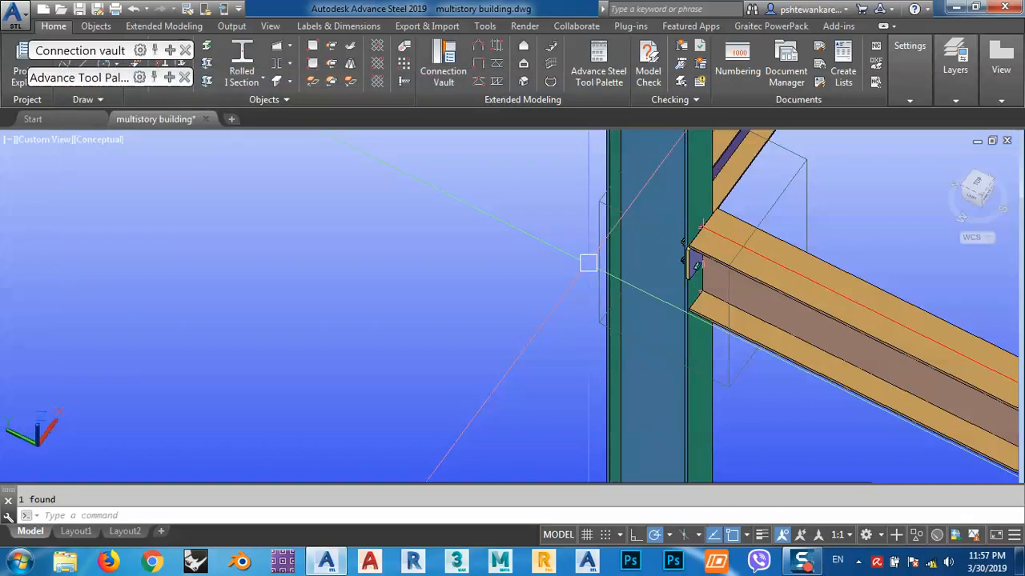
Examine the end plate's edge alignment with the column flange and the bolts on both sides of the connection
{"action": "scroll", "coordinate": [688, 261], "scroll_direction": "up", "scroll_amount": 5}
{"action": "middle_click_drag", "start_coordinate": [692, 266], "coordinate": [650, 250], "text": "shift"}
{"action": "scroll", "coordinate": [705, 279], "scroll_direction": "up", "scroll_amount": 4}
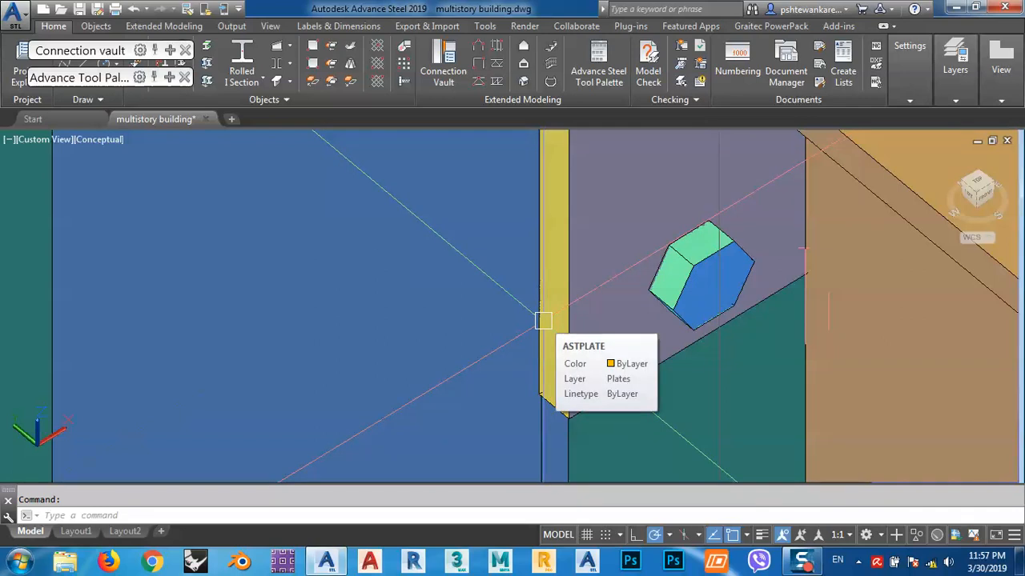
{"action": "scroll", "coordinate": [544, 331], "scroll_direction": "down", "scroll_amount": 2}
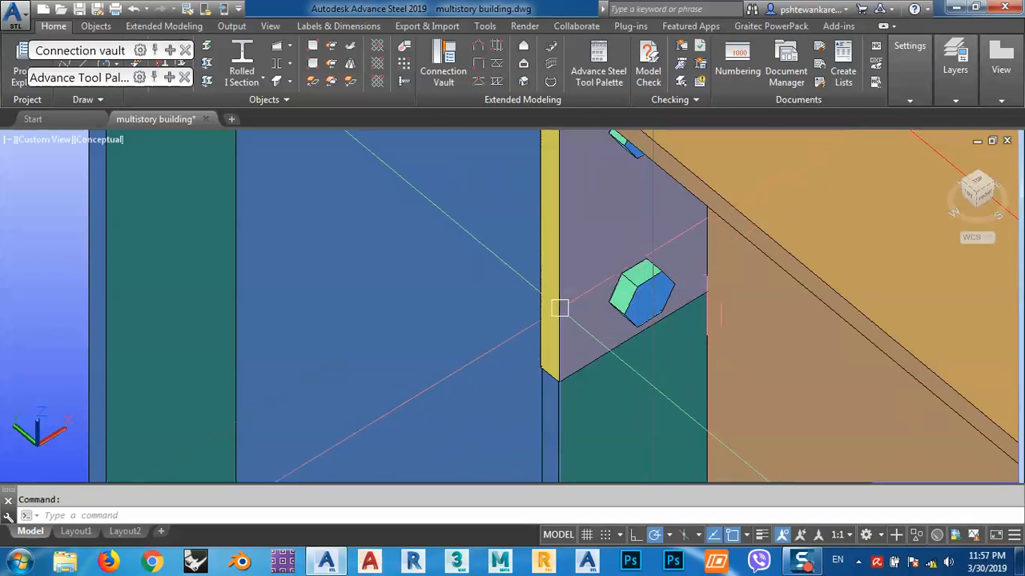
{"action": "middle_click_drag", "start_coordinate": [560, 317], "coordinate": [744, 373], "text": "shift"}
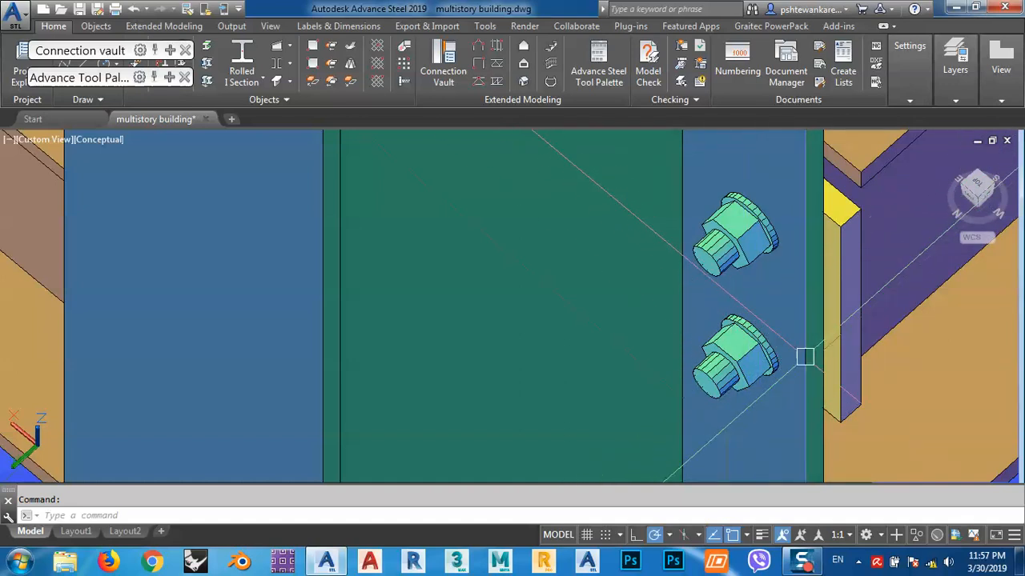
{"action": "middle_click_drag", "start_coordinate": [773, 371], "coordinate": [730, 319], "text": "shift"}
{"action": "key", "text": "Escape"}
{"action": "scroll", "coordinate": [719, 311], "scroll_direction": "up", "scroll_amount": 3}
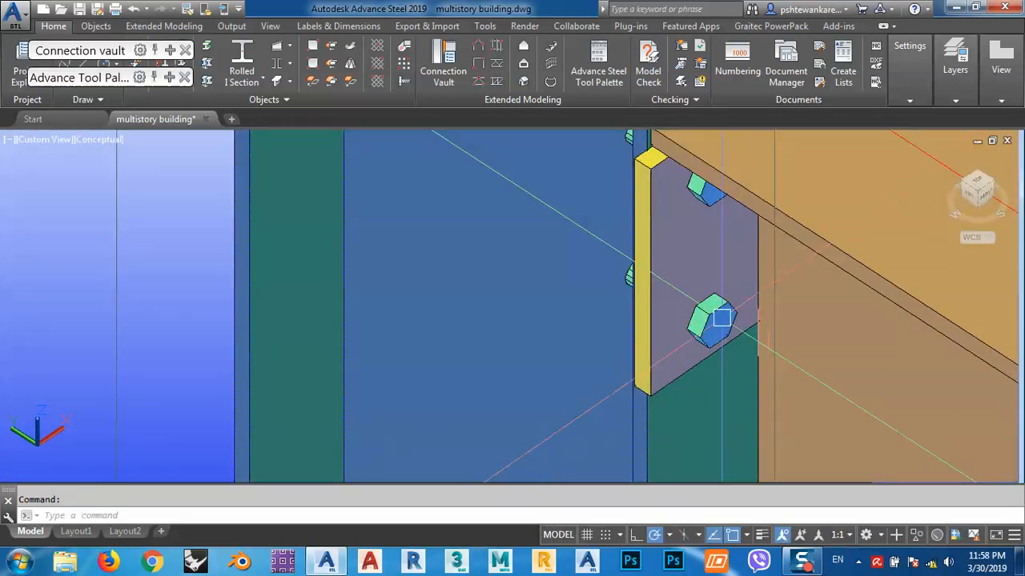
{"action": "key", "text": "Escape"}
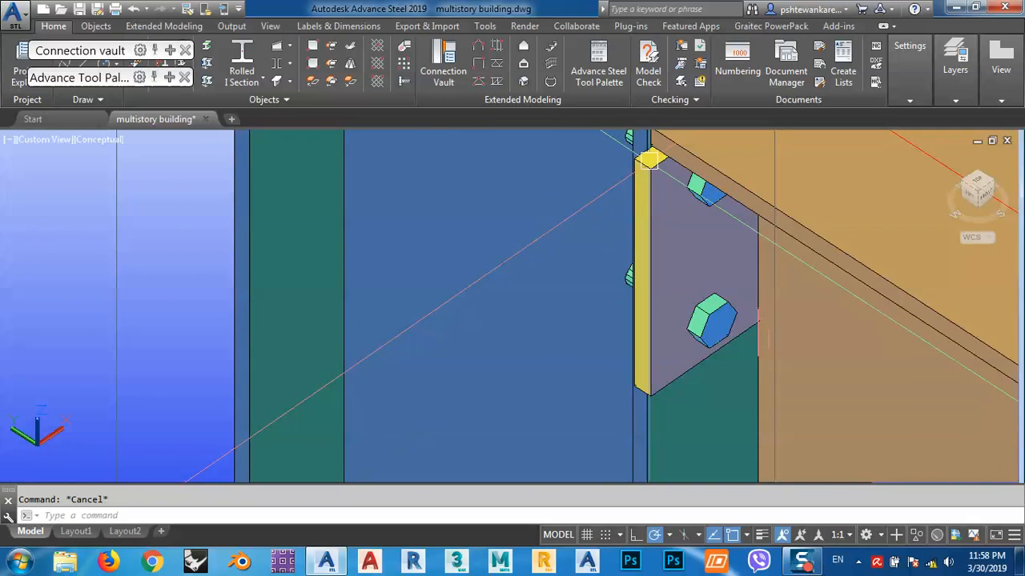
Reopen the end plate's joint properties and turn off Bolts on gauge lines for the horizontal bolts
{"action": "left_click", "coordinate": [649, 164]}
{"action": "scroll", "coordinate": [649, 163], "scroll_direction": "up", "scroll_amount": 5}
{"action": "key", "text": "Escape"}
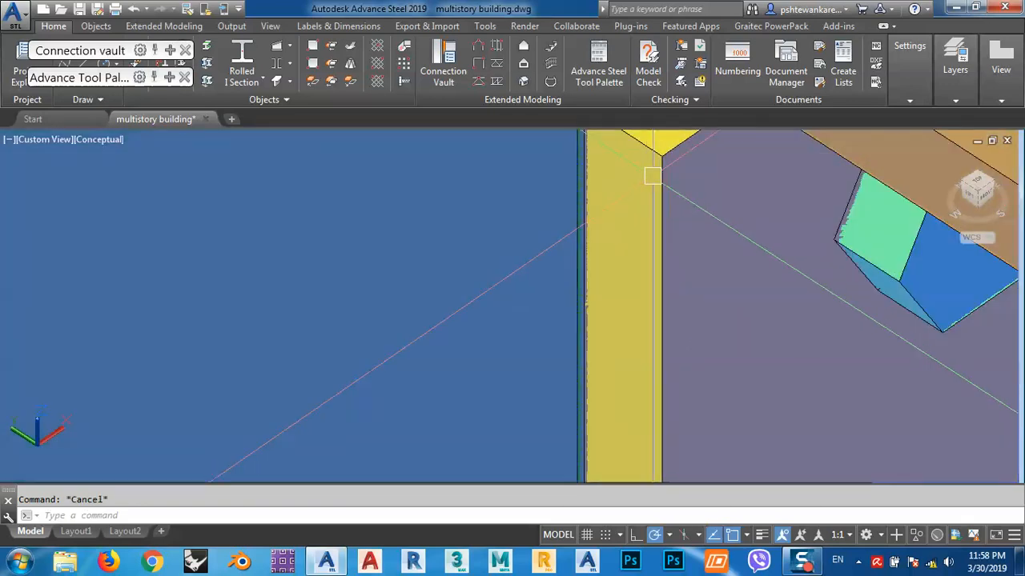
{"action": "scroll", "coordinate": [662, 144], "scroll_direction": "down", "scroll_amount": 5}
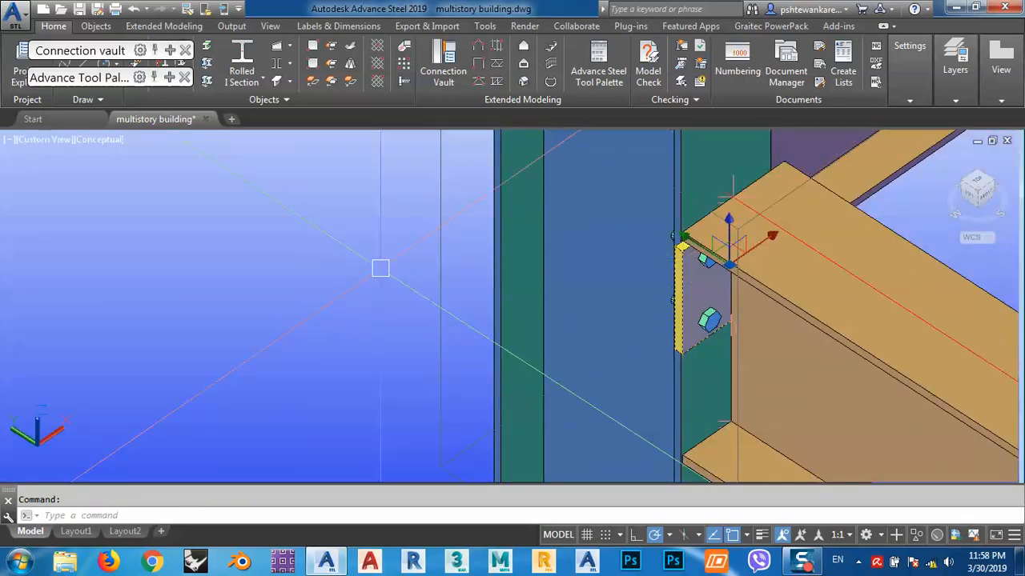
{"action": "right_click", "coordinate": [320, 273]}
{"action": "left_click", "coordinate": [390, 303]}
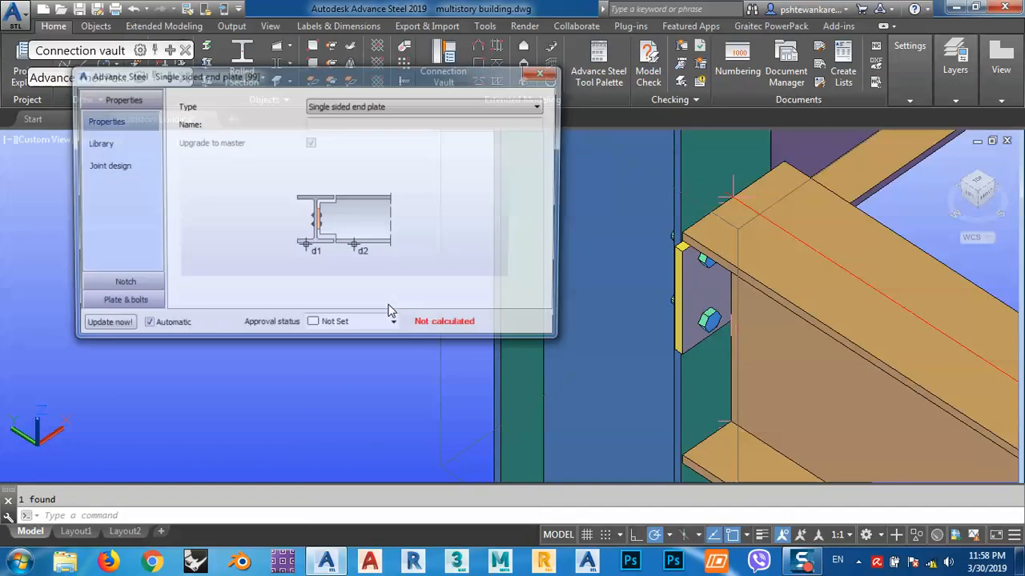
{"action": "left_click", "coordinate": [112, 306]}
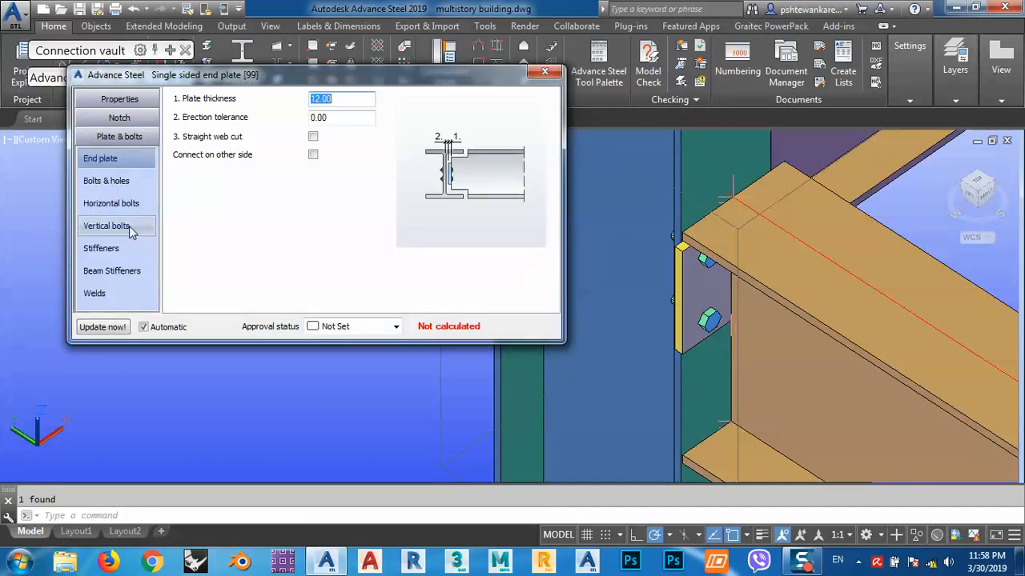
{"action": "left_click", "coordinate": [126, 210]}
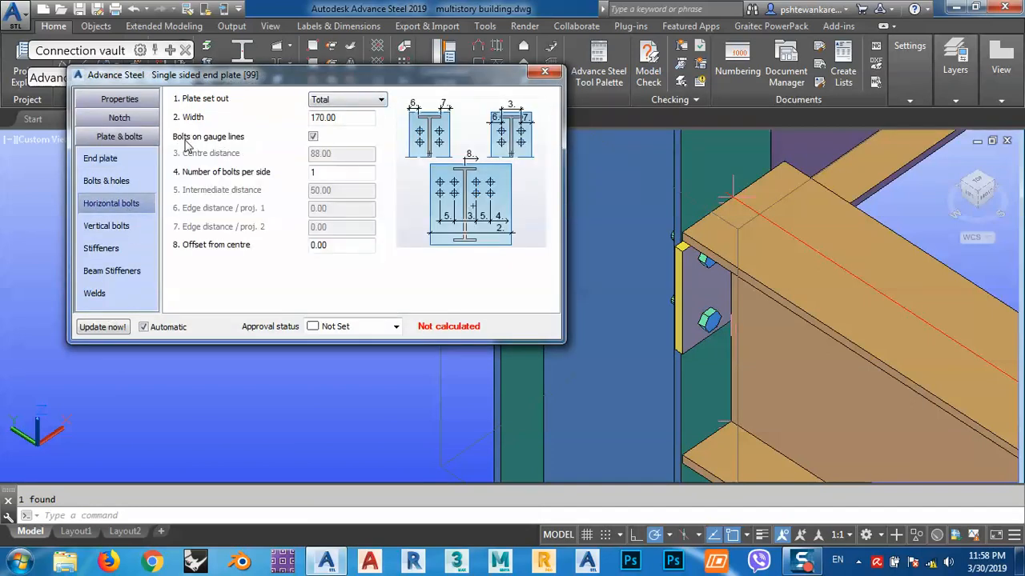
{"action": "left_click", "coordinate": [313, 138]}
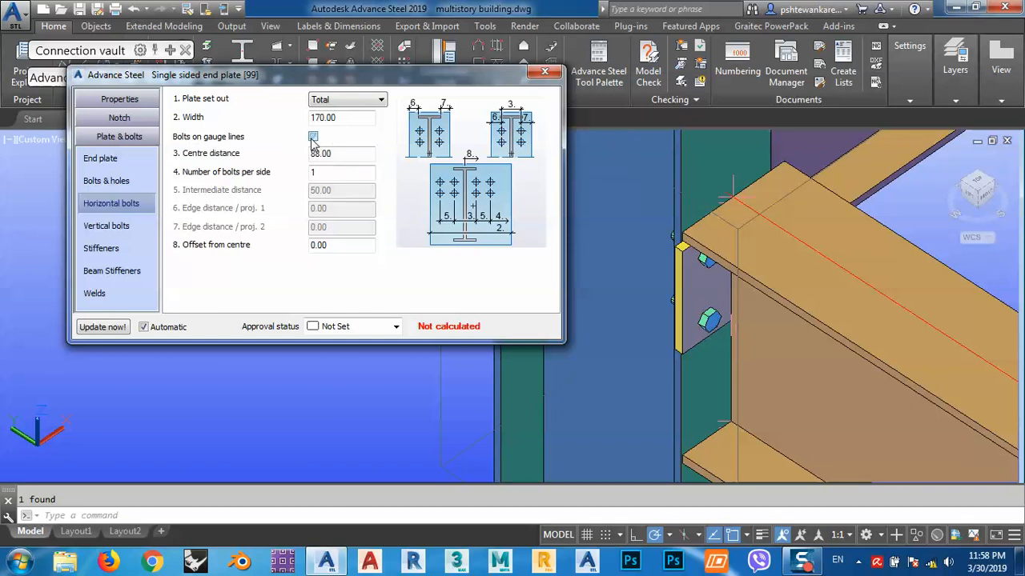
{"action": "left_click_drag", "start_coordinate": [346, 156], "coordinate": [258, 164]}
Switch to Calculator and compute 1.5 * 16 and 150 - 50 for the bolt spacing
{"action": "left_click", "coordinate": [20, 562]}
{"action": "left_click", "coordinate": [55, 274]}
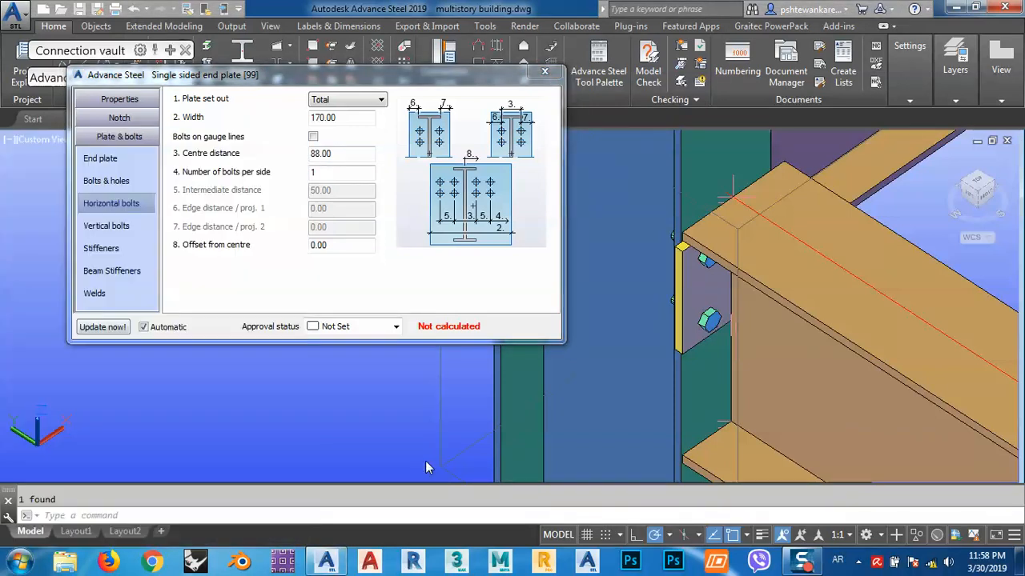
{"action": "left_click_drag", "start_coordinate": [272, 129], "coordinate": [805, 129]}
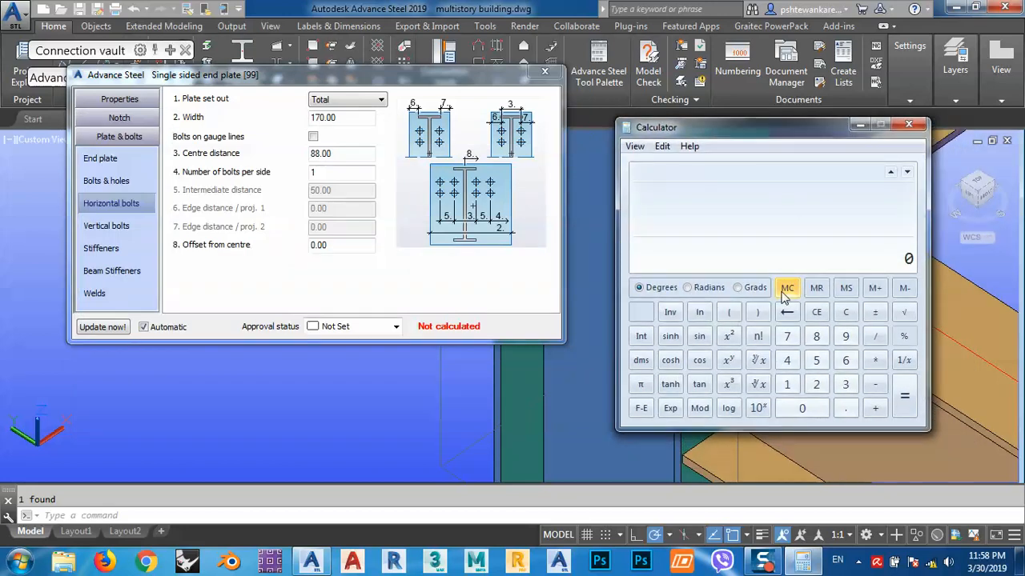
{"action": "type", "text": "1.5 * 16"}
{"action": "key", "text": "Return"}
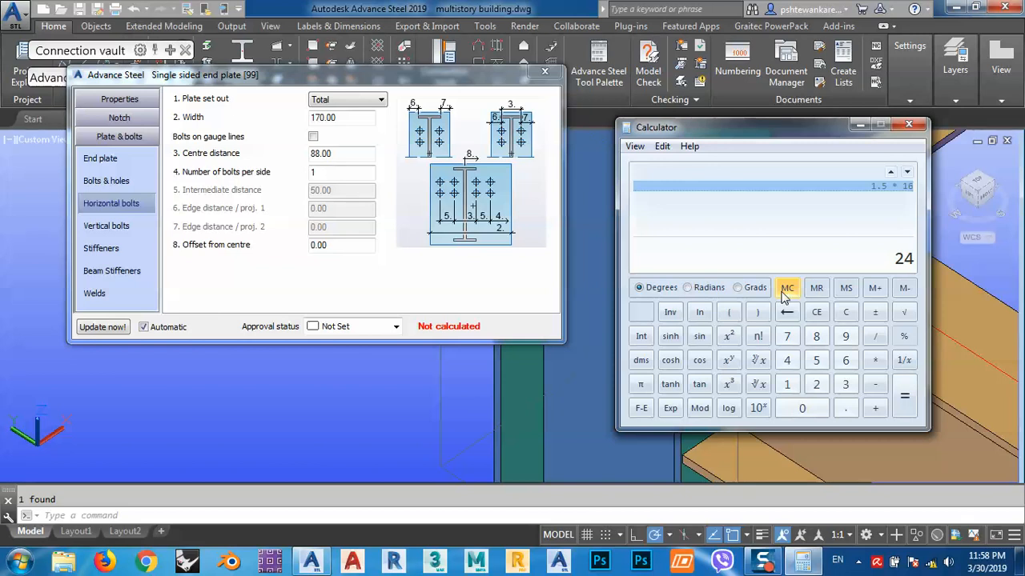
{"action": "type", "text": "0"}
{"action": "type", "text": "50"}
{"action": "key", "text": "Return"}
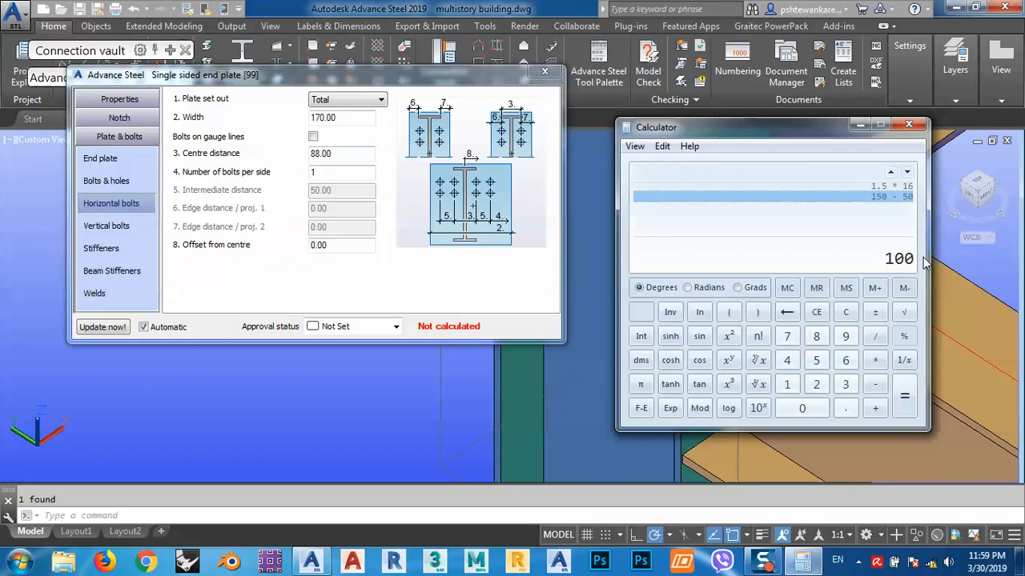
Set the horizontal bolts' centre distance to 90 mm, and move the joint's dialog slightly aside
{"action": "left_click_drag", "start_coordinate": [360, 150], "coordinate": [267, 162]}
{"action": "type", "text": "90"}
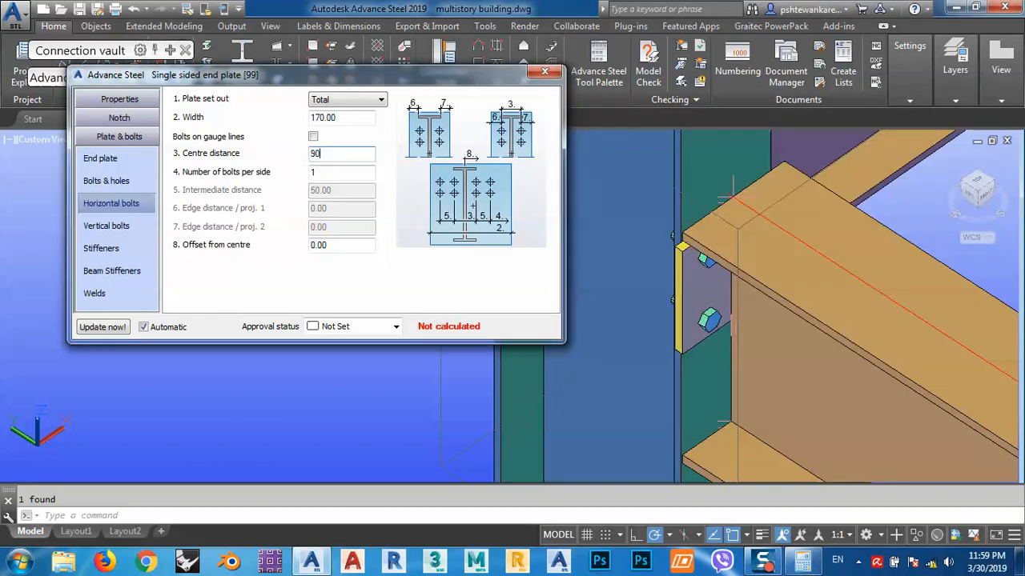
{"action": "key", "text": "Return"}
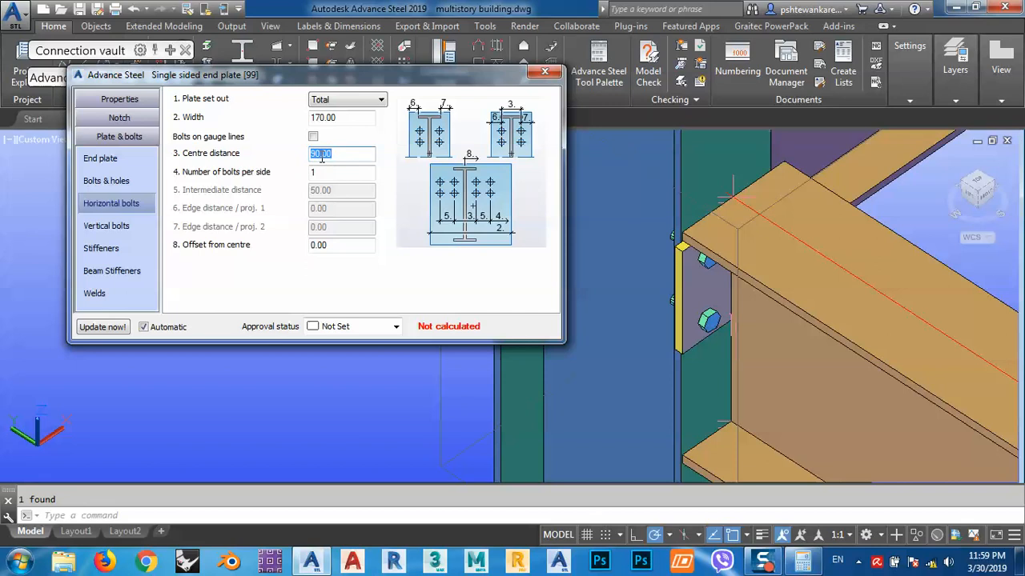
{"action": "left_click_drag", "start_coordinate": [301, 77], "coordinate": [360, 66]}
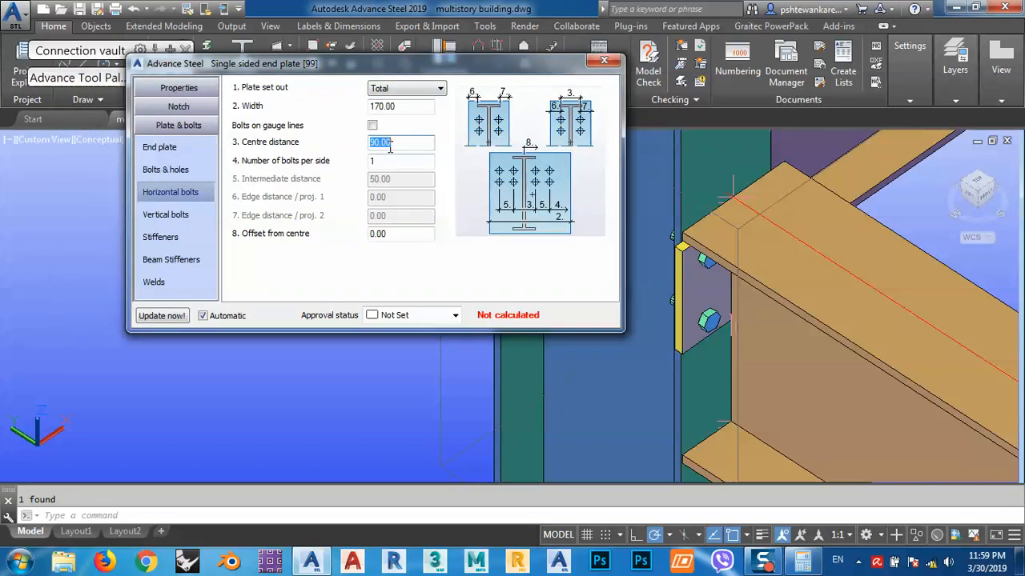
Try a centre distance of 87 mm for the horizontal bolts, and return it to 90 mm
{"action": "type", "text": "87"}
{"action": "left_click", "coordinate": [400, 160]}
{"action": "left_click", "coordinate": [413, 144]}
{"action": "type", "text": "90"}
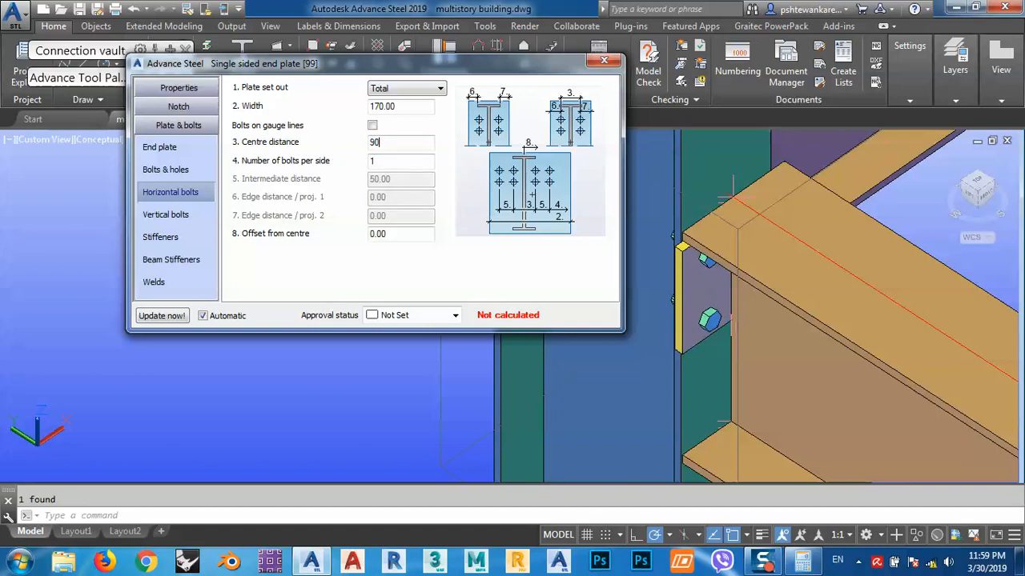
{"action": "key", "text": "Return"}
{"action": "left_click", "coordinate": [399, 163]}
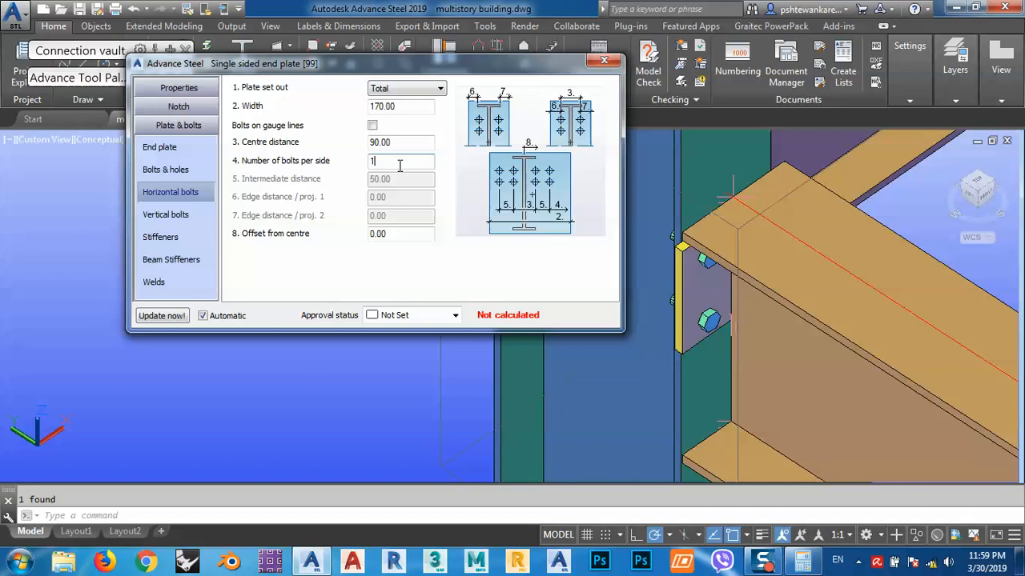
{"action": "left_click", "coordinate": [410, 235]}
Examine the end plate's bolts and nuts on both sides of the column flange
{"action": "left_click", "coordinate": [707, 353]}
{"action": "scroll", "coordinate": [715, 339], "scroll_direction": "down", "scroll_amount": 2}
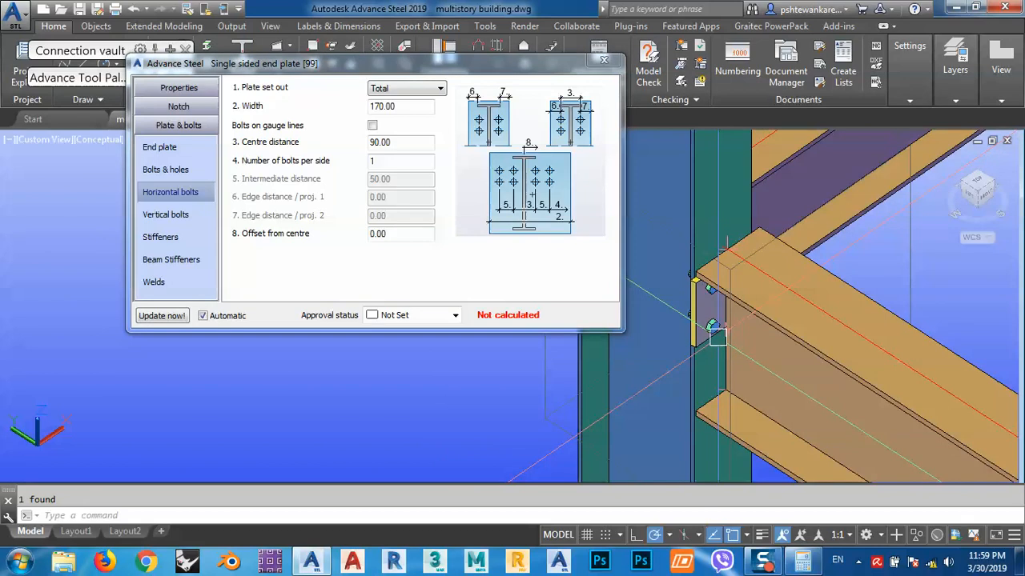
{"action": "left_click_drag", "start_coordinate": [406, 143], "coordinate": [339, 156]}
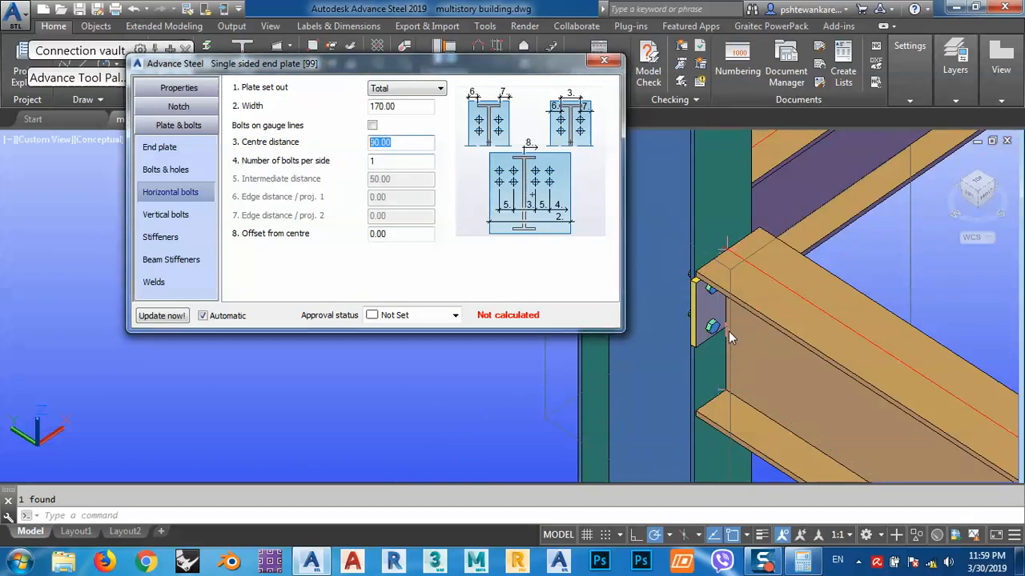
{"action": "left_click", "coordinate": [715, 329]}
{"action": "middle_click_drag", "start_coordinate": [710, 339], "coordinate": [782, 312], "text": "shift"}
{"action": "scroll", "coordinate": [772, 308], "scroll_direction": "up", "scroll_amount": 2}
{"action": "middle_click_drag", "start_coordinate": [730, 276], "coordinate": [760, 300]}
{"action": "scroll", "coordinate": [761, 300], "scroll_direction": "up", "scroll_amount": 2}
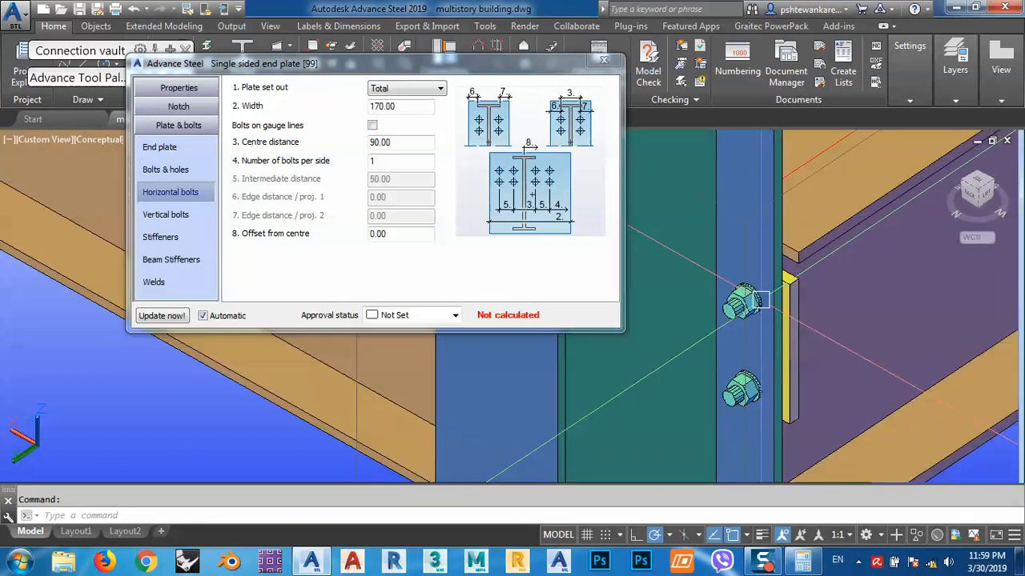
{"action": "scroll", "coordinate": [761, 301], "scroll_direction": "down", "scroll_amount": 5}
{"action": "middle_click_drag", "start_coordinate": [828, 344], "coordinate": [685, 325], "text": "shift"}
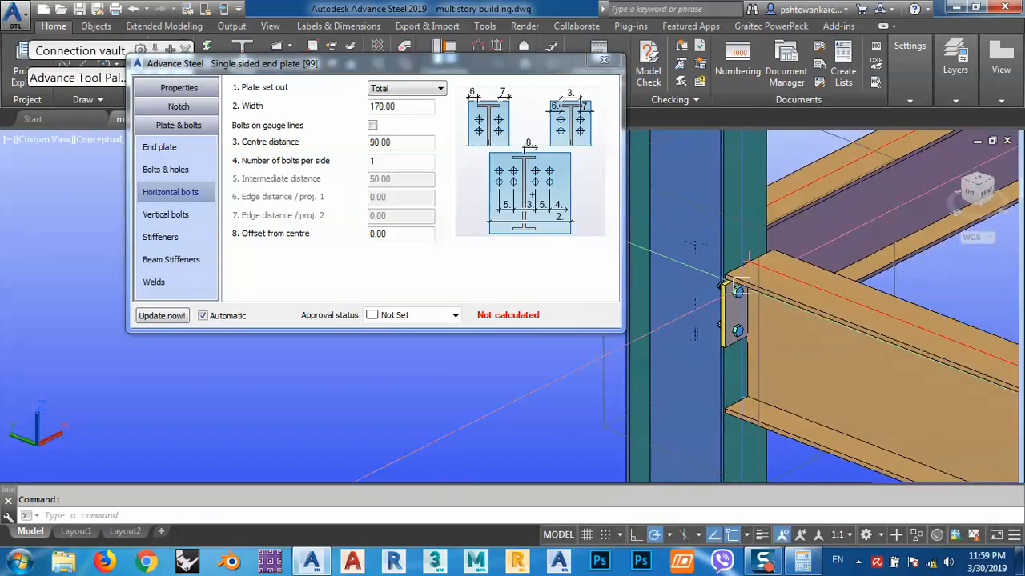
In the vertical bolt settings, try the set-out options Bolts from sec and Bolts from main, and settle on Middle
{"action": "left_click", "coordinate": [166, 216]}
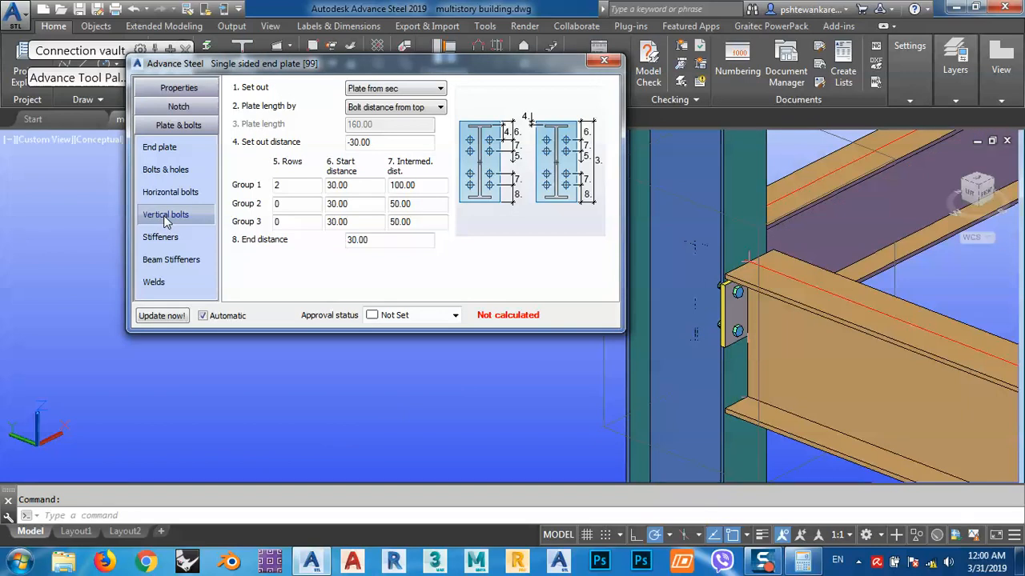
{"action": "left_click", "coordinate": [360, 88]}
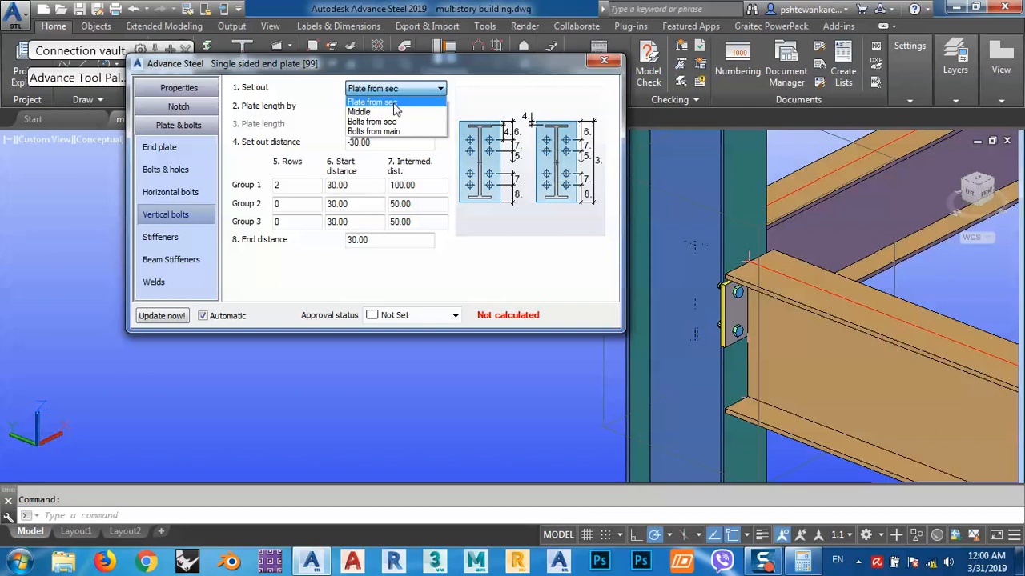
{"action": "left_click", "coordinate": [389, 106]}
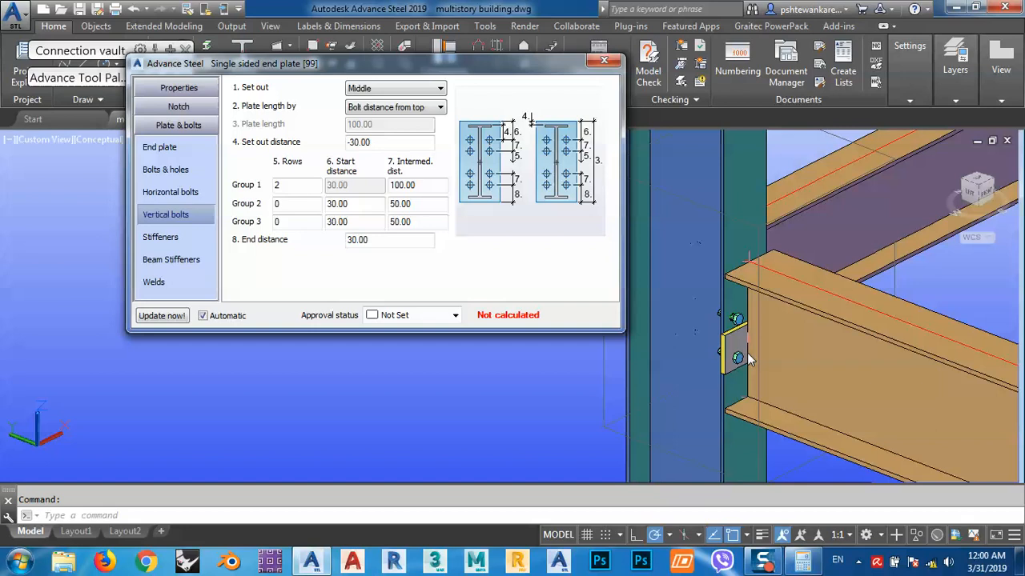
{"action": "left_click", "coordinate": [381, 88]}
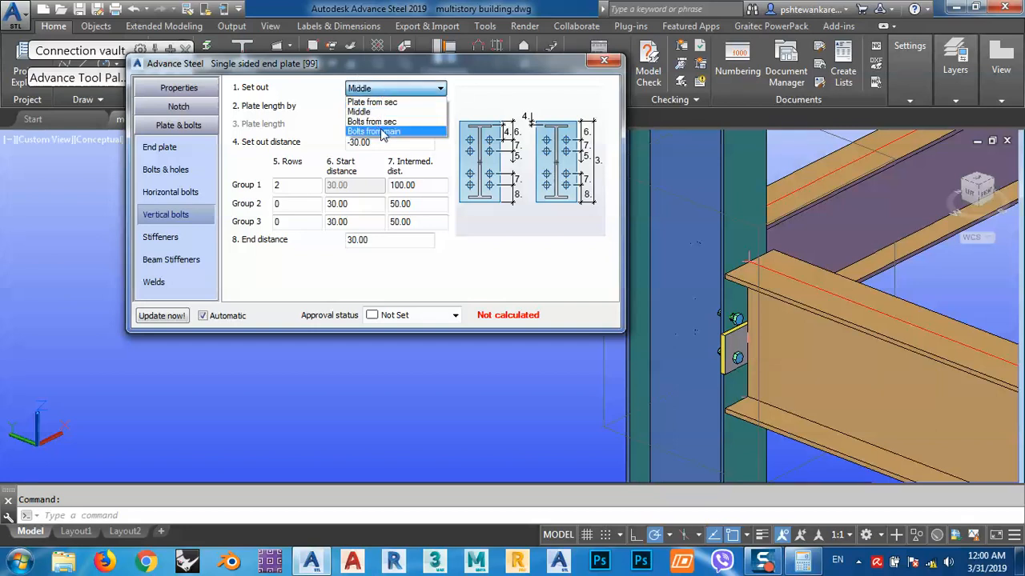
{"action": "left_click", "coordinate": [374, 123]}
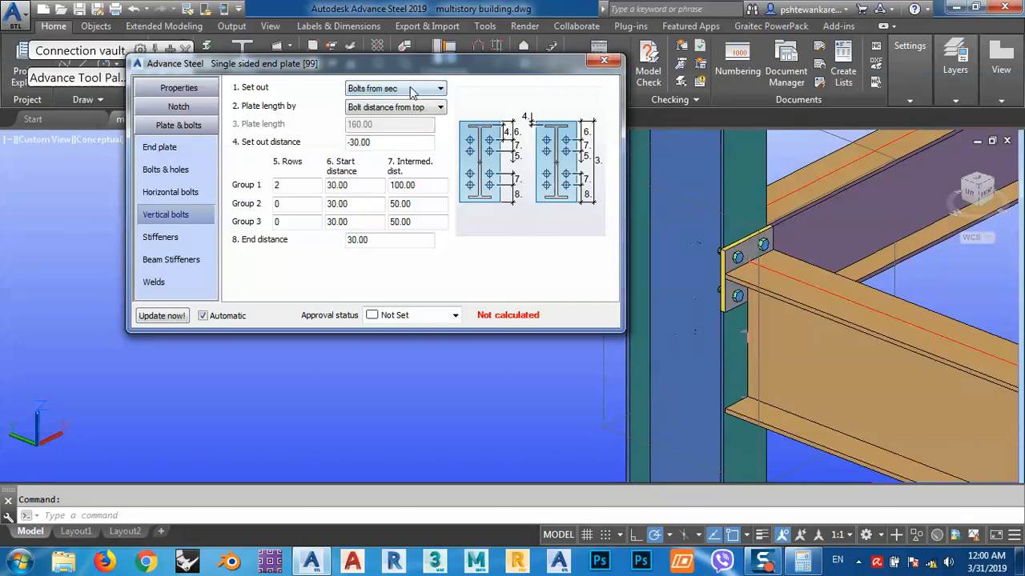
{"action": "left_click", "coordinate": [408, 90]}
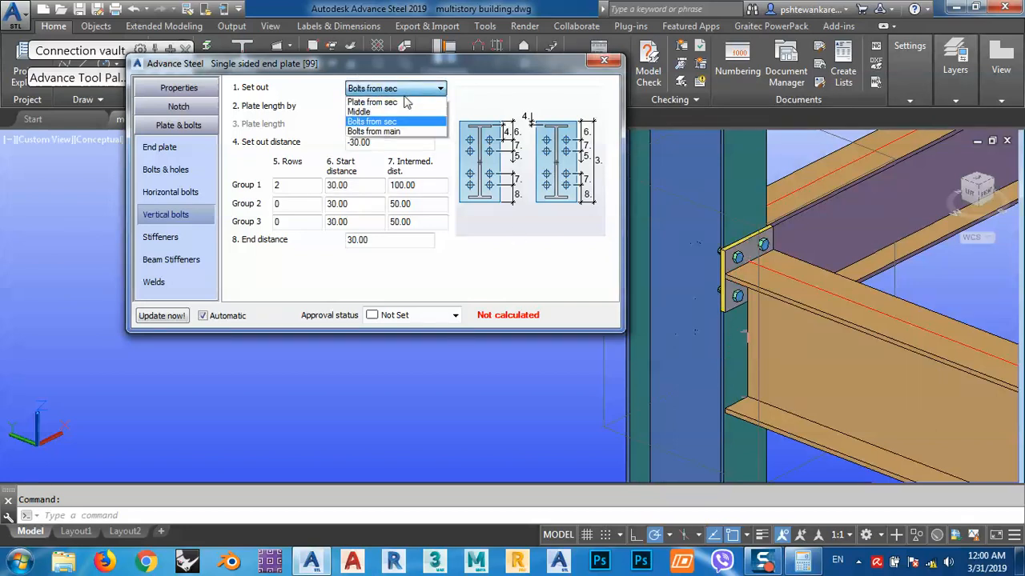
{"action": "left_click", "coordinate": [381, 132]}
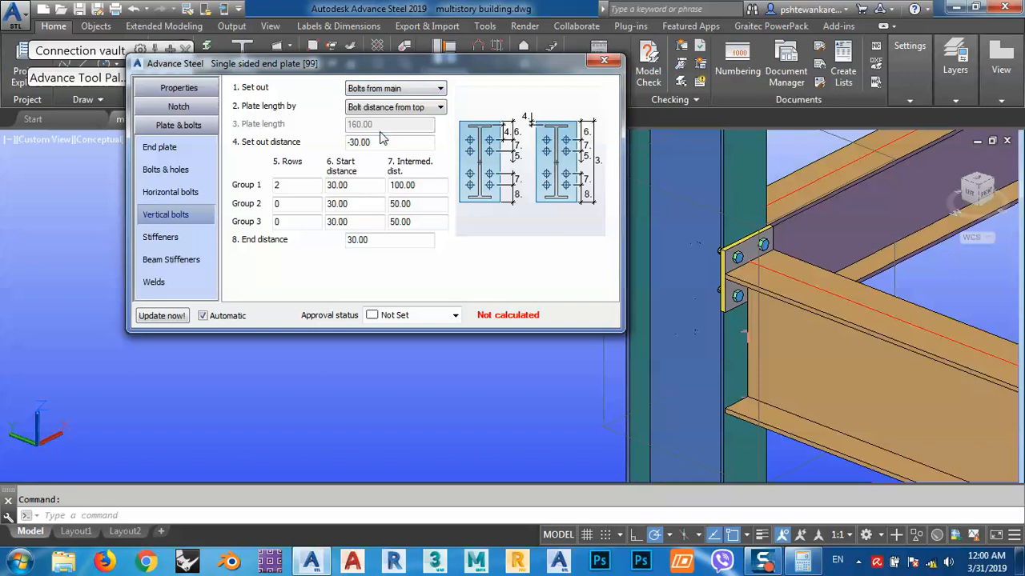
{"action": "left_click", "coordinate": [384, 90]}
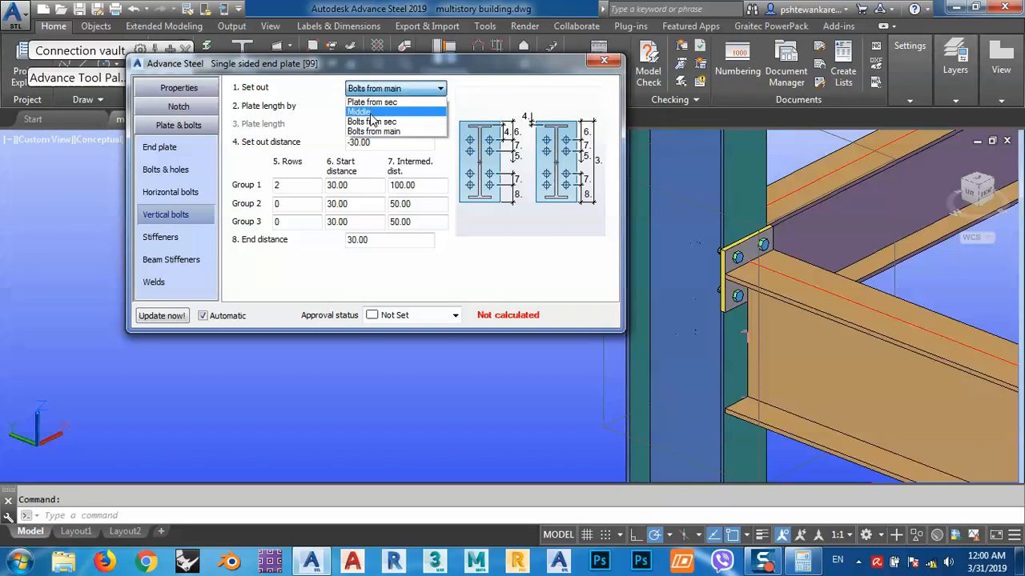
{"action": "left_click", "coordinate": [369, 112]}
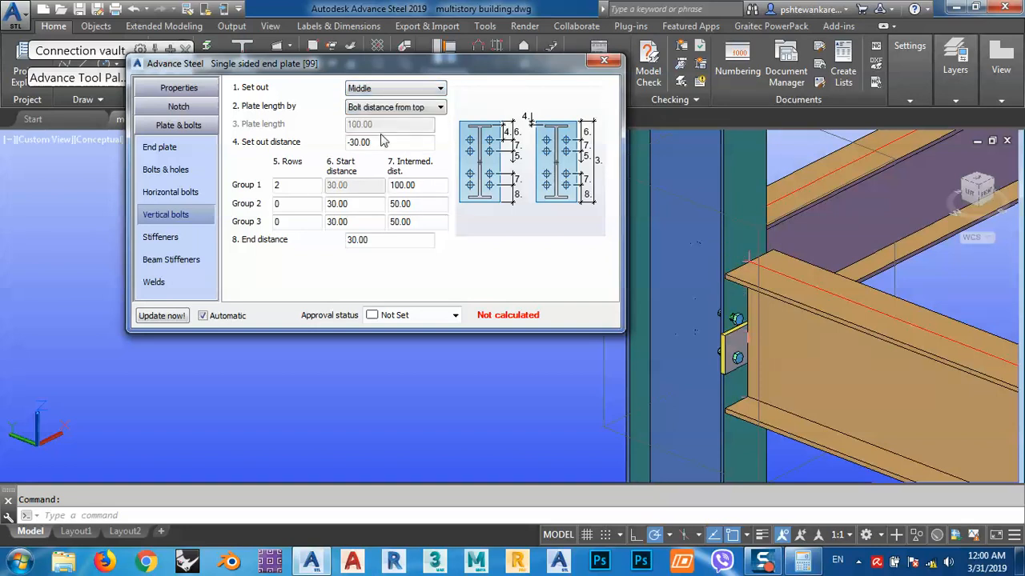
Set the vertical bolts' set out distance to 0 mm and check the plate against the beam in side view
{"action": "double_click", "coordinate": [391, 143]}
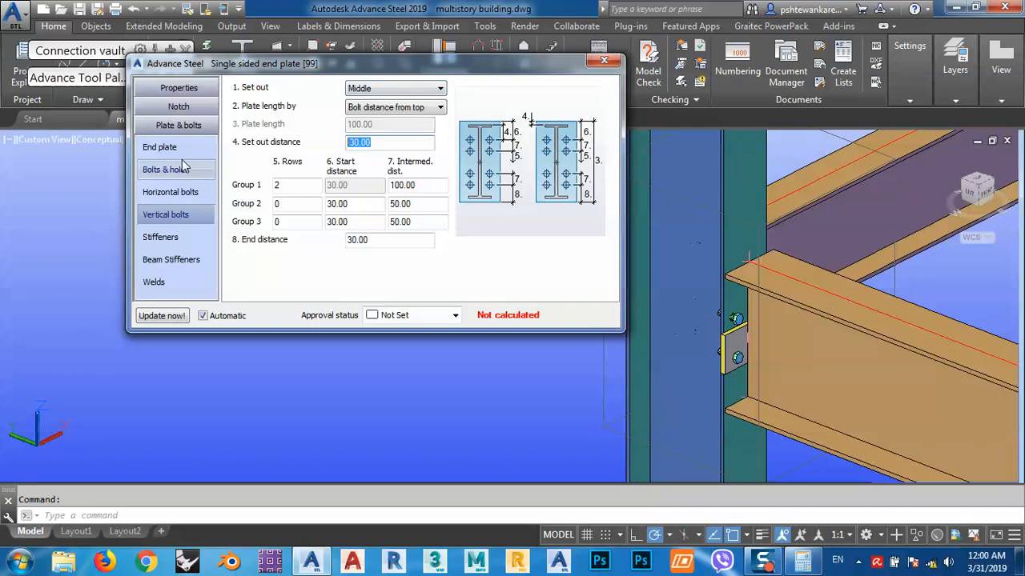
{"action": "type", "text": "0"}
{"action": "key", "text": "Return"}
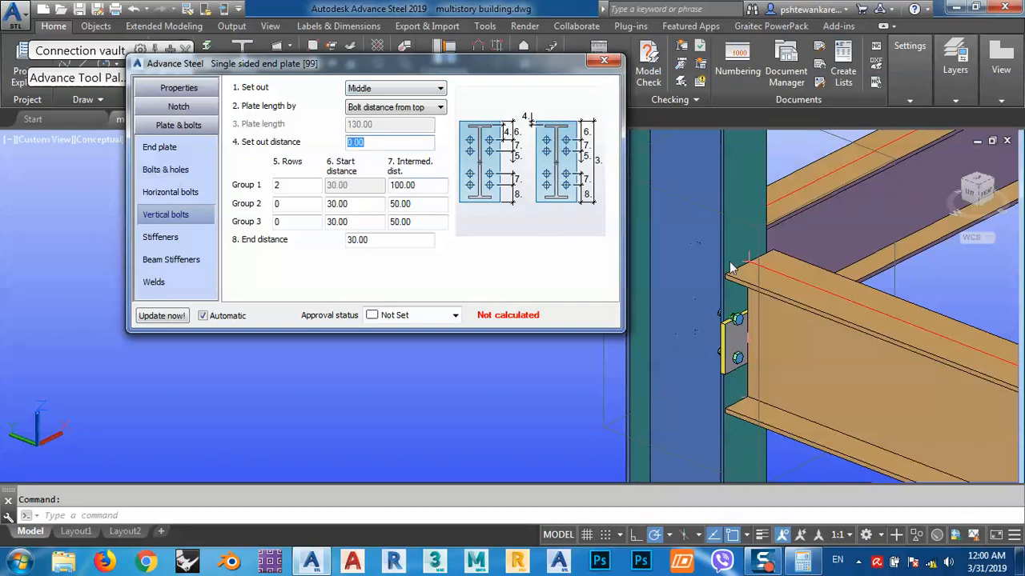
{"action": "scroll", "coordinate": [733, 333], "scroll_direction": "up", "scroll_amount": 4}
{"action": "middle_click_drag", "start_coordinate": [747, 343], "coordinate": [842, 351]}
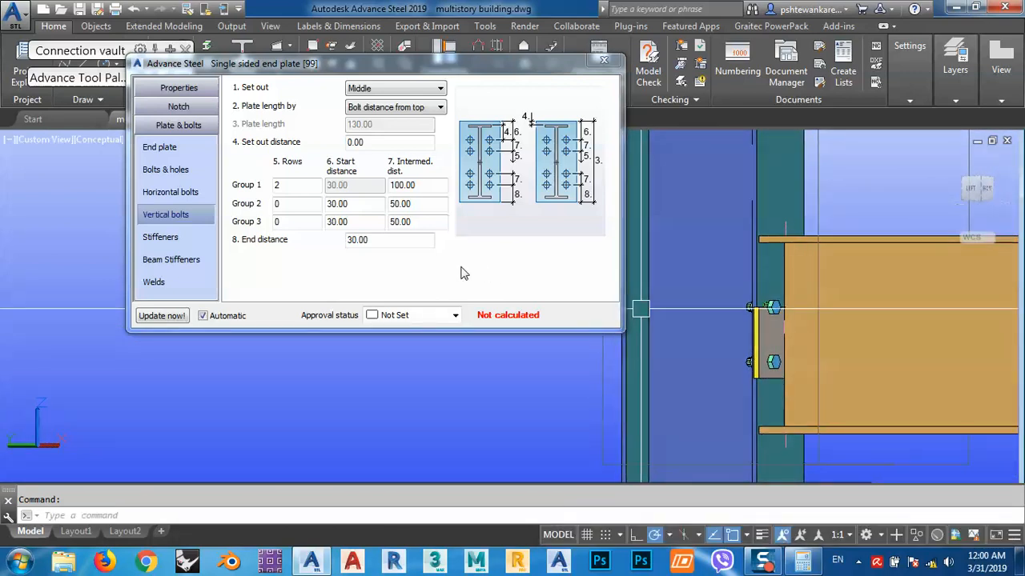
Try sizing the plate length by Bolt distance from bottom and Total from top, and choose Total from middle
{"action": "double_click", "coordinate": [304, 188]}
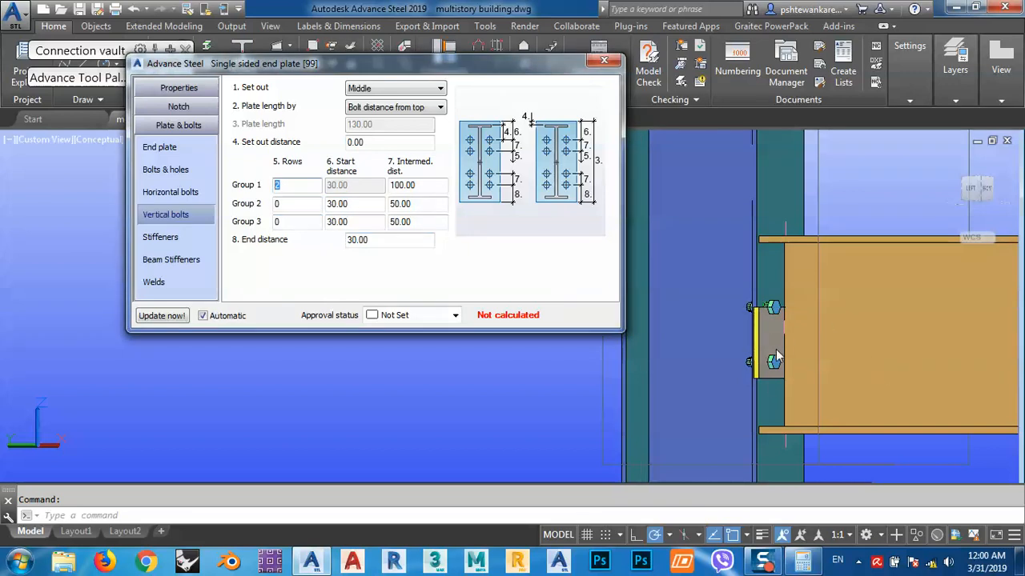
{"action": "left_click", "coordinate": [391, 108]}
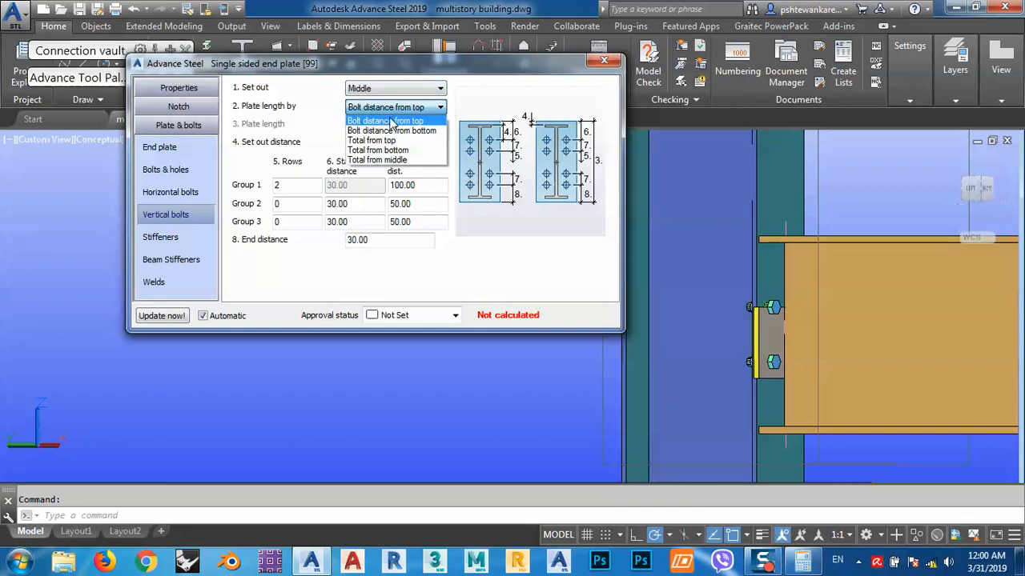
{"action": "left_click", "coordinate": [391, 130]}
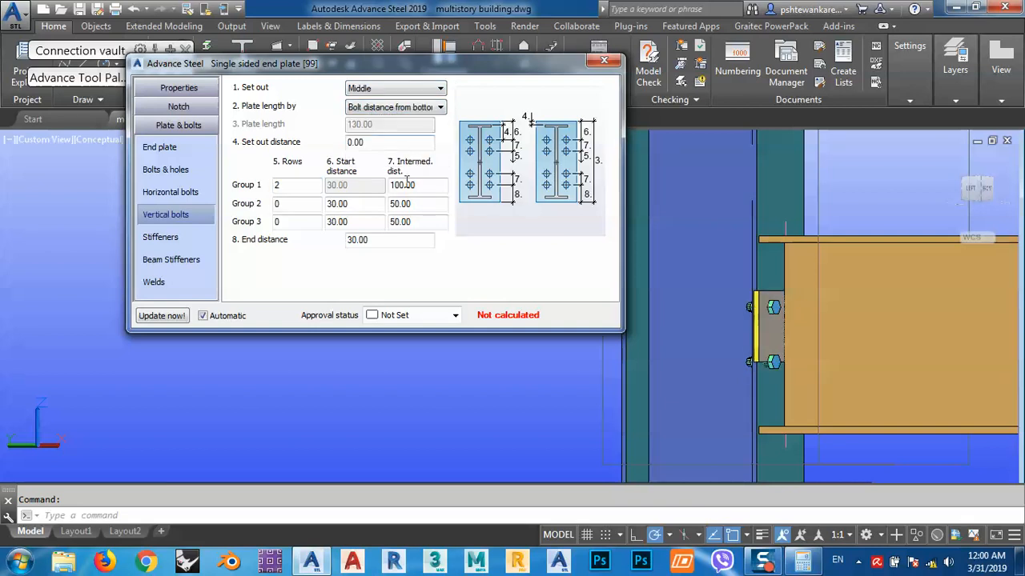
{"action": "left_click", "coordinate": [378, 109]}
{"action": "left_click", "coordinate": [371, 142]}
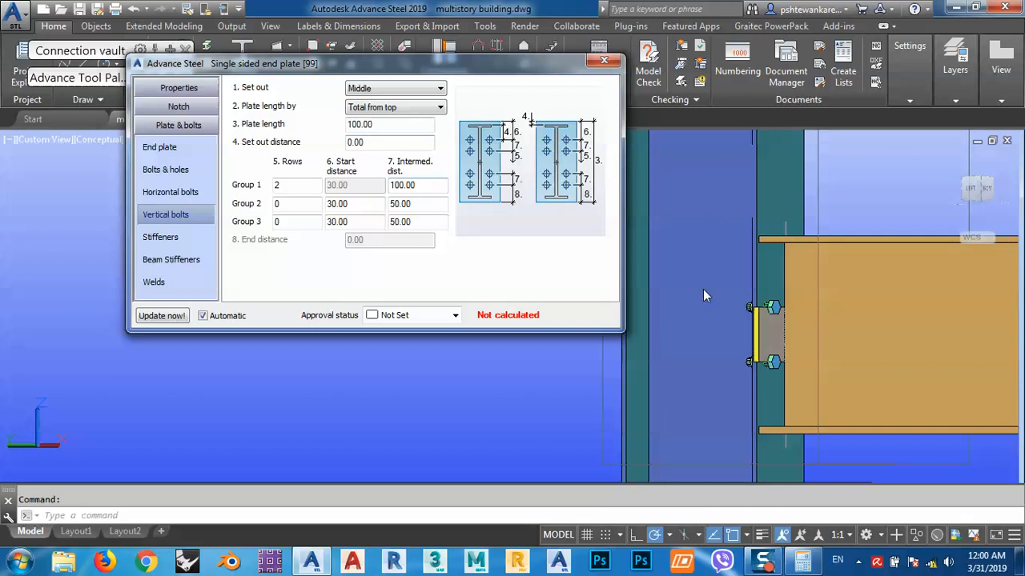
{"action": "left_click", "coordinate": [390, 107]}
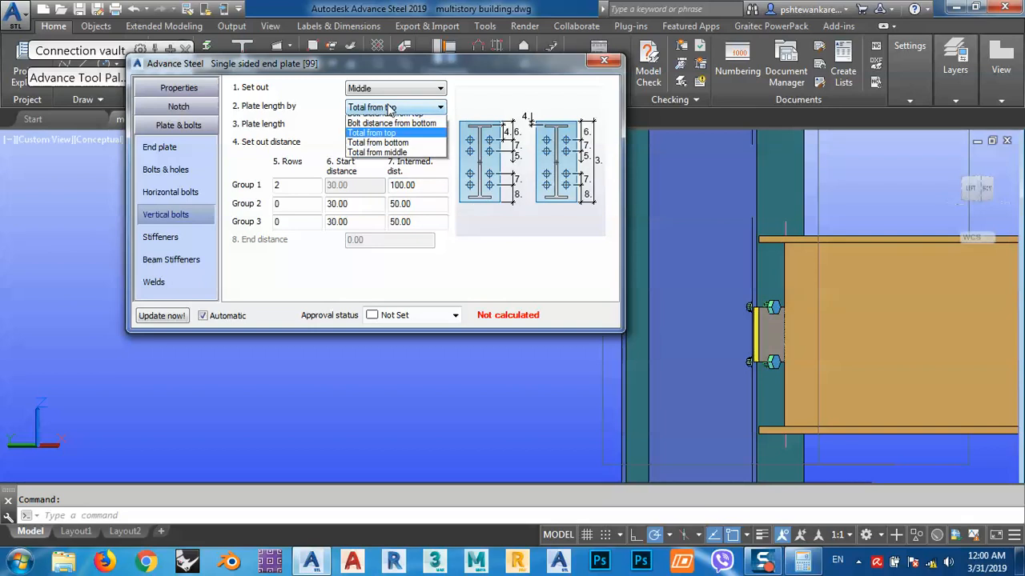
{"action": "left_click", "coordinate": [365, 160]}
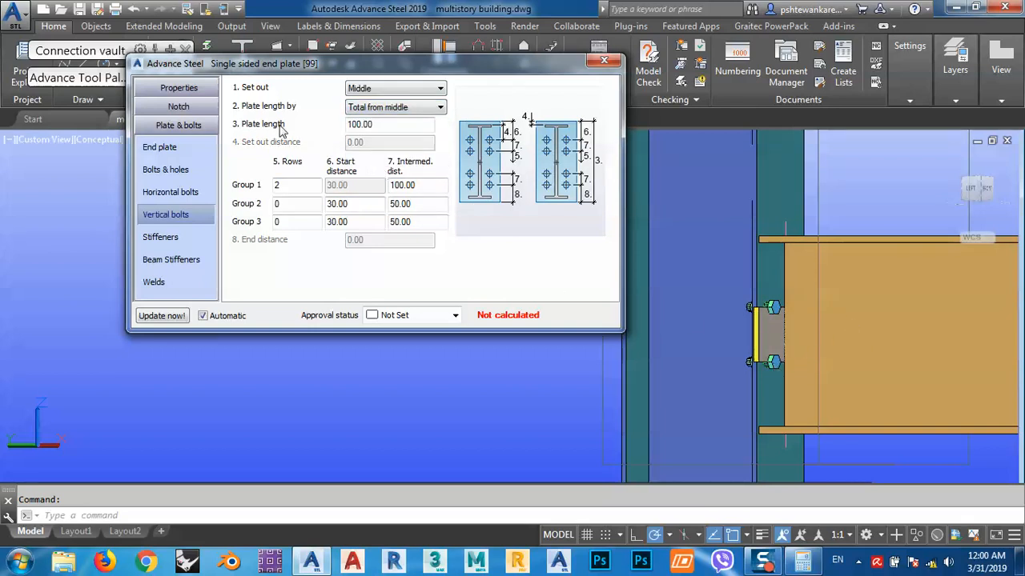
Set the end plate's length to 380 mm
{"action": "double_click", "coordinate": [377, 124]}
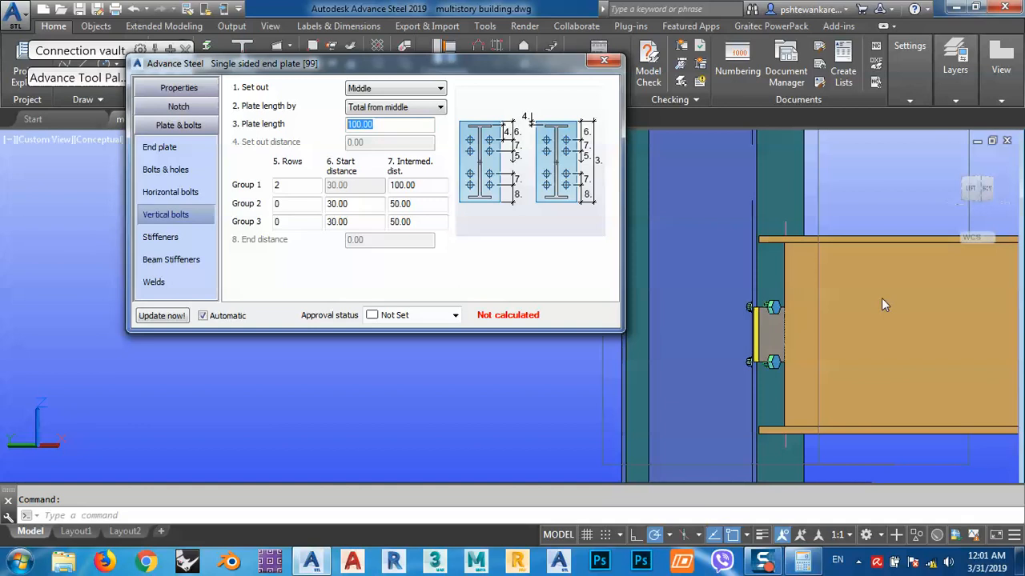
{"action": "type", "text": "380"}
{"action": "left_click", "coordinate": [293, 186]}
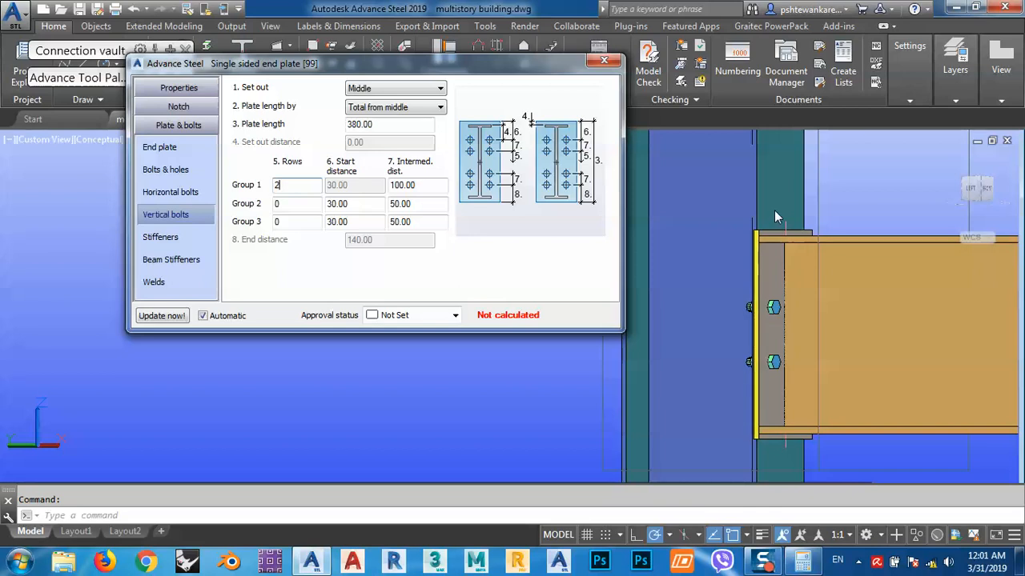
{"action": "double_click", "coordinate": [376, 124]}
Set group 1 of the vertical bolts to 4 rows with an intermediate distance of 85 mm
{"action": "left_click", "coordinate": [285, 189]}
{"action": "key", "text": "BackSpace"}
{"action": "type", "text": "4"}
{"action": "left_click", "coordinate": [285, 204]}
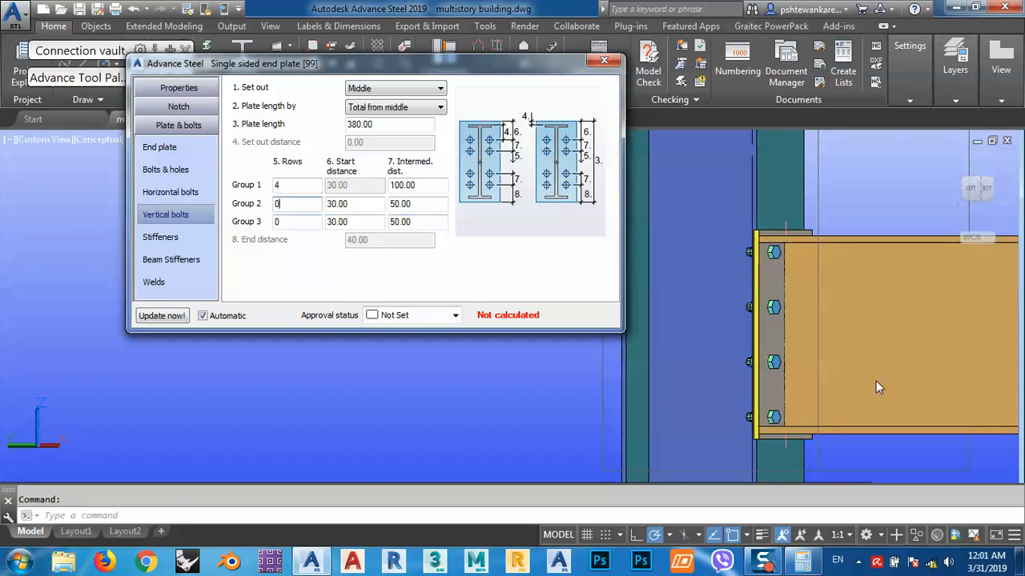
{"action": "double_click", "coordinate": [438, 185]}
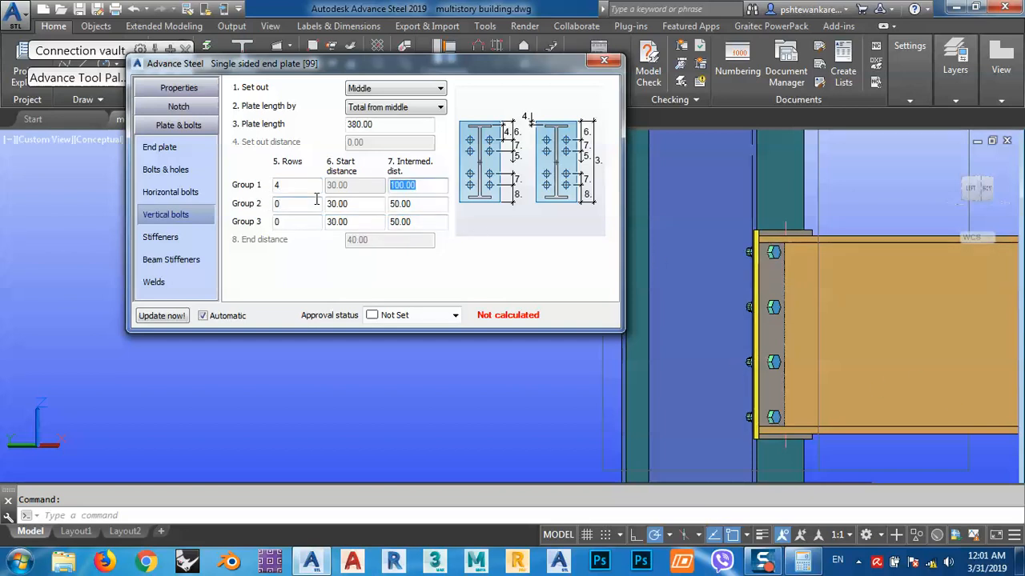
{"action": "type", "text": "85"}
{"action": "left_click", "coordinate": [370, 204]}
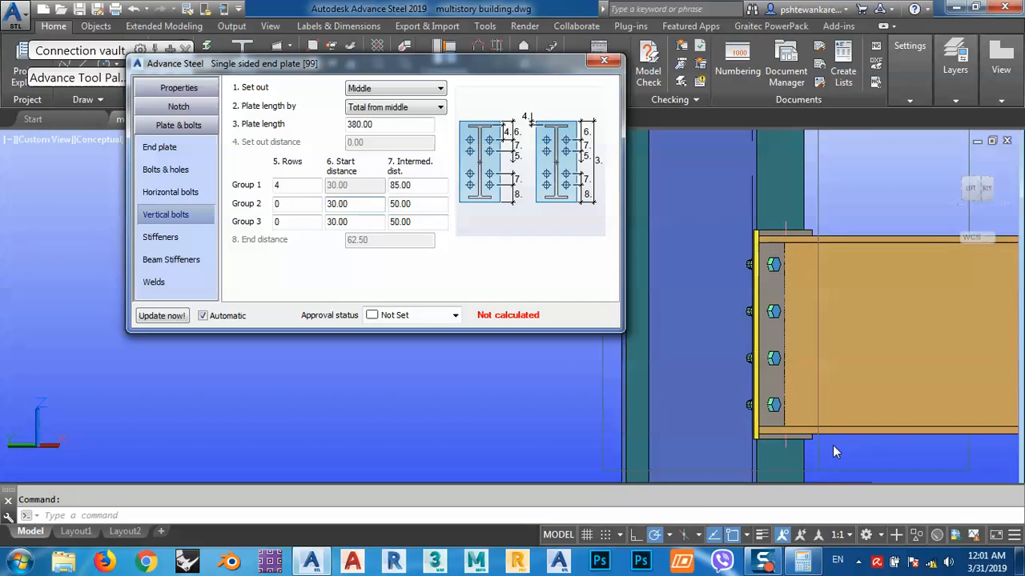
Examine the four bolt rows, the end plate edge and the nuts and washers behind the column flange
{"action": "middle_click_drag", "start_coordinate": [791, 467], "coordinate": [790, 422], "text": "shift"}
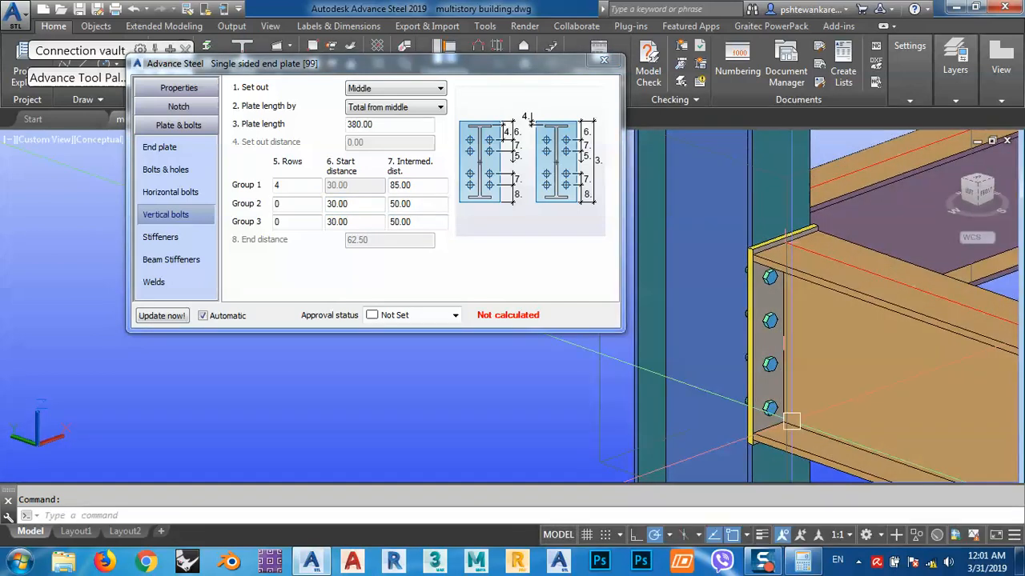
{"action": "middle_click_drag", "start_coordinate": [769, 332], "coordinate": [773, 309], "text": "shift"}
{"action": "scroll", "coordinate": [781, 321], "scroll_direction": "up", "scroll_amount": 3}
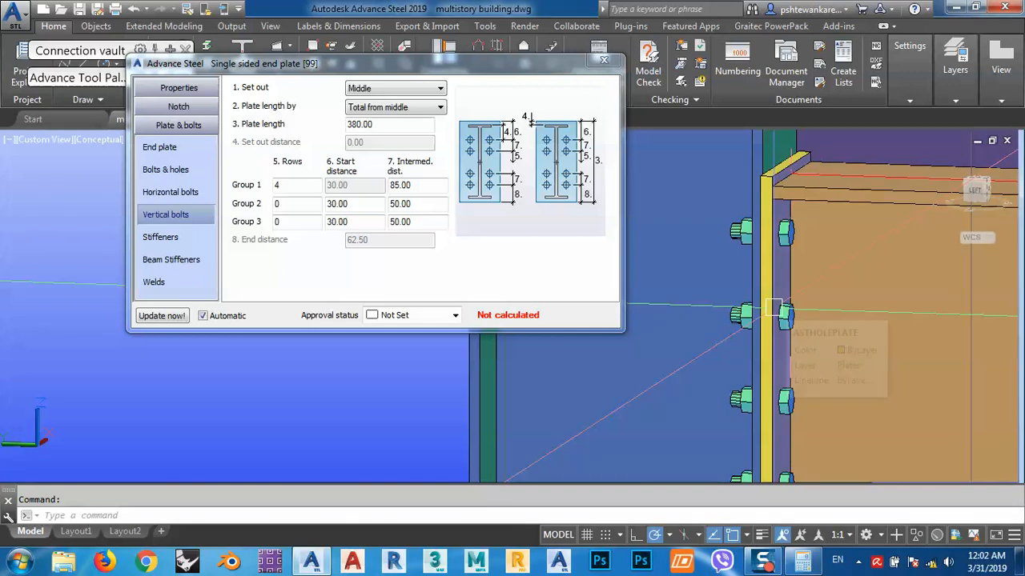
{"action": "scroll", "coordinate": [779, 320], "scroll_direction": "up", "scroll_amount": 3}
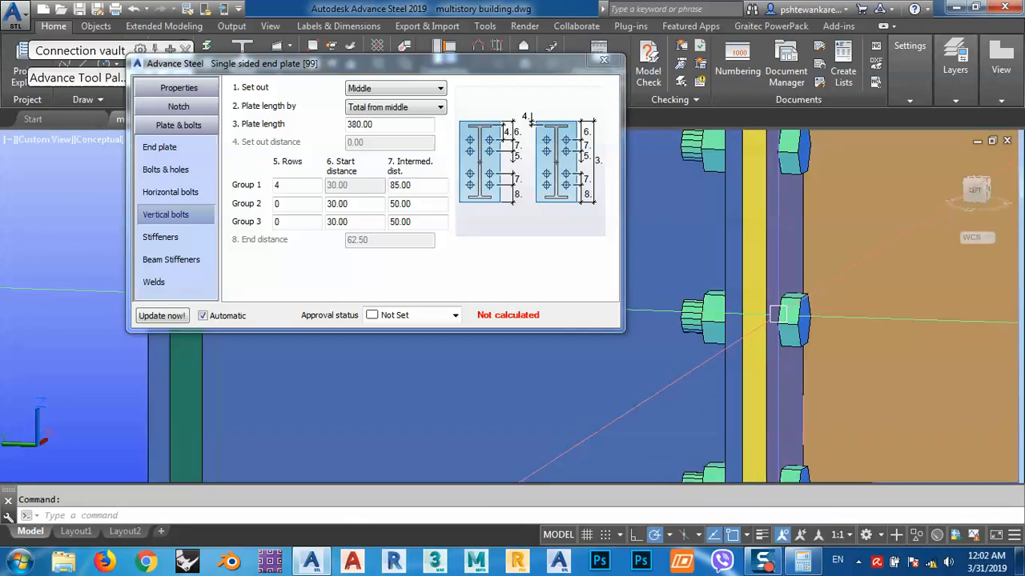
{"action": "middle_click_drag", "start_coordinate": [779, 320], "coordinate": [912, 370]}
{"action": "scroll", "coordinate": [861, 362], "scroll_direction": "up", "scroll_amount": 3}
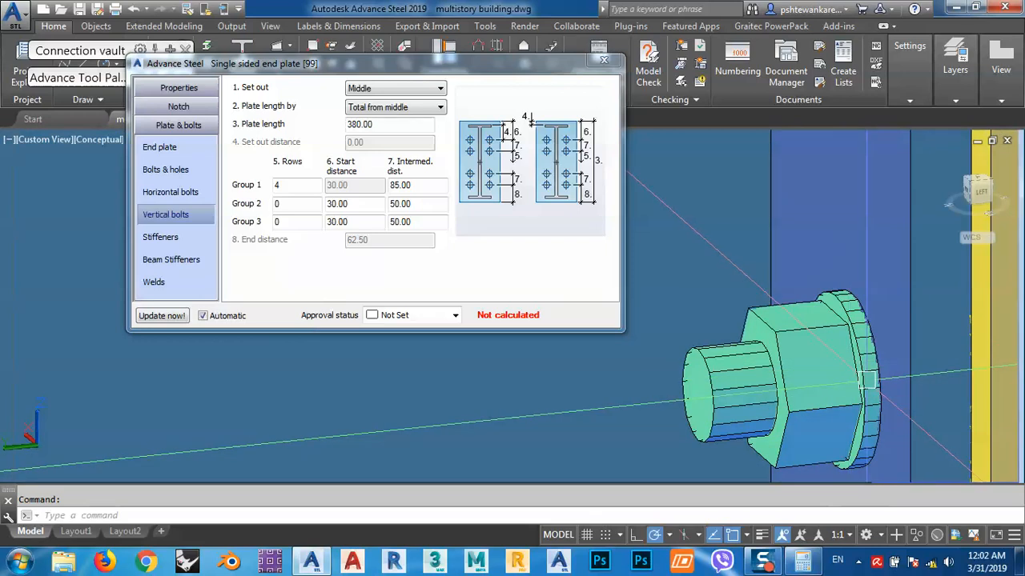
{"action": "scroll", "coordinate": [855, 374], "scroll_direction": "down", "scroll_amount": 5}
{"action": "left_click_drag", "start_coordinate": [843, 382], "coordinate": [796, 387], "text": "shift"}
{"action": "middle_click_drag", "start_coordinate": [797, 387], "coordinate": [800, 381], "text": "shift"}
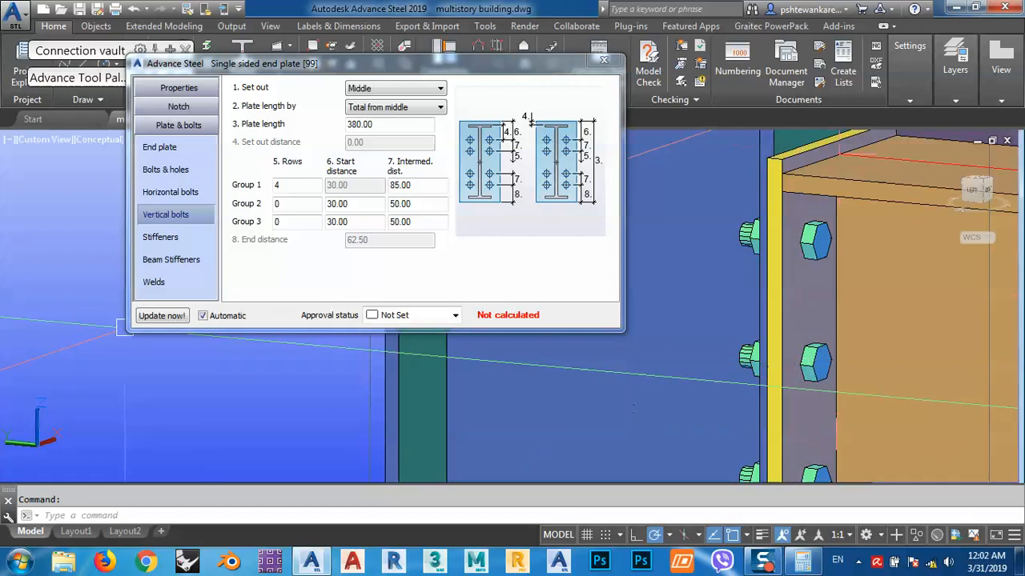
Try bolt type UNI 5737 for the end plate's bolts, and choose UNI 5712 instead
{"action": "left_click", "coordinate": [178, 176]}
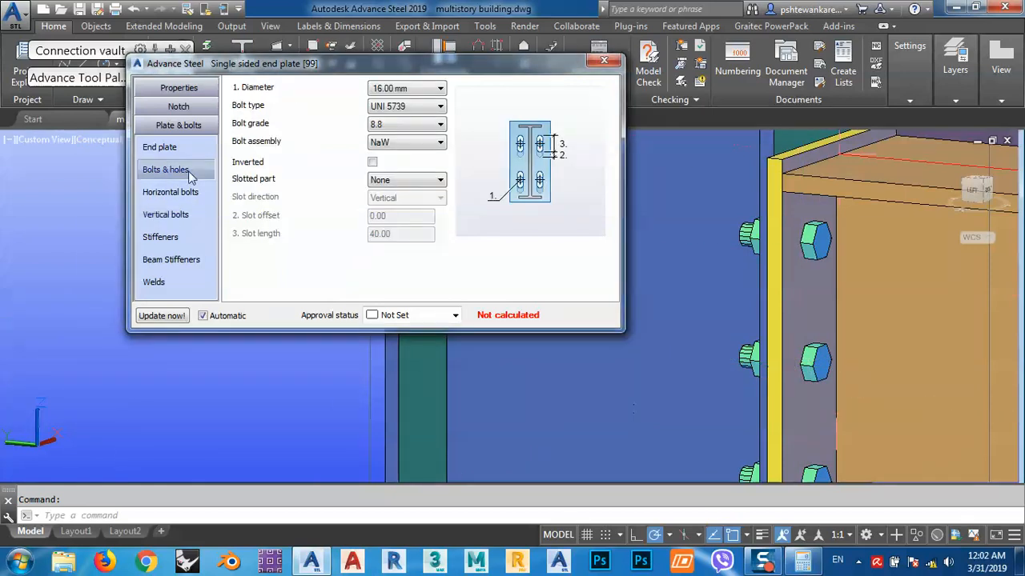
{"action": "left_click", "coordinate": [405, 108]}
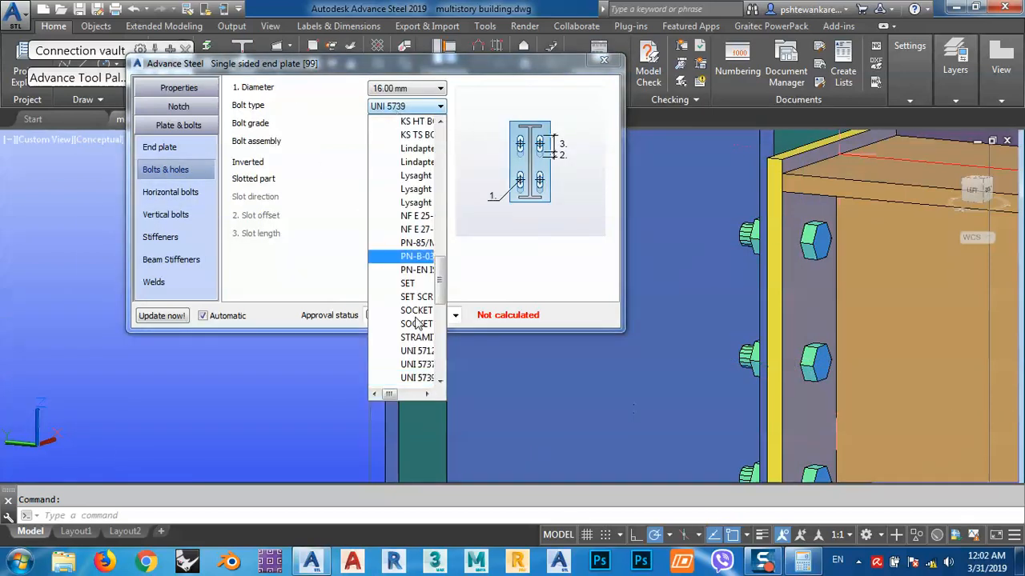
{"action": "left_click", "coordinate": [416, 365]}
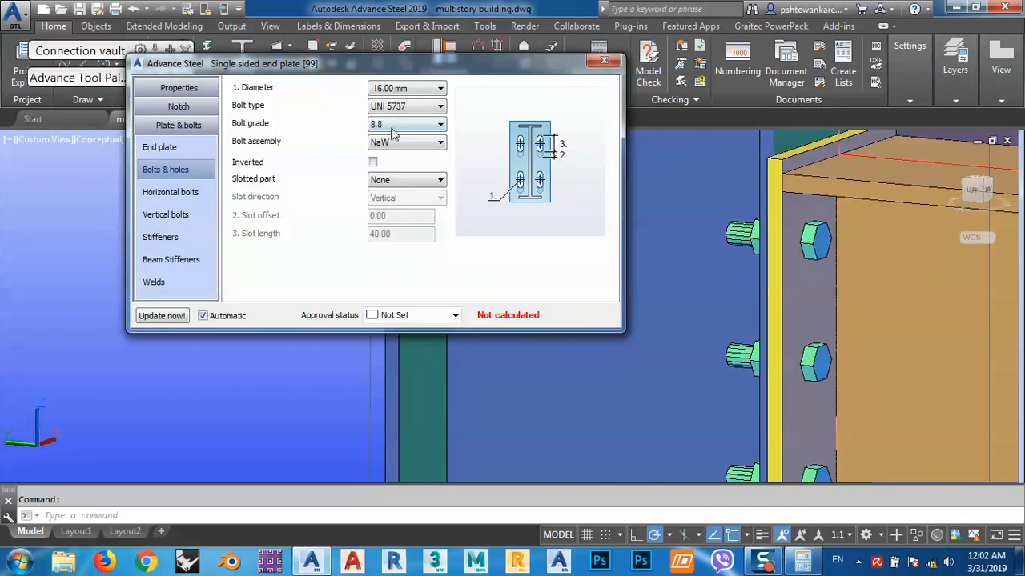
{"action": "left_click", "coordinate": [404, 106]}
{"action": "left_click", "coordinate": [403, 353]}
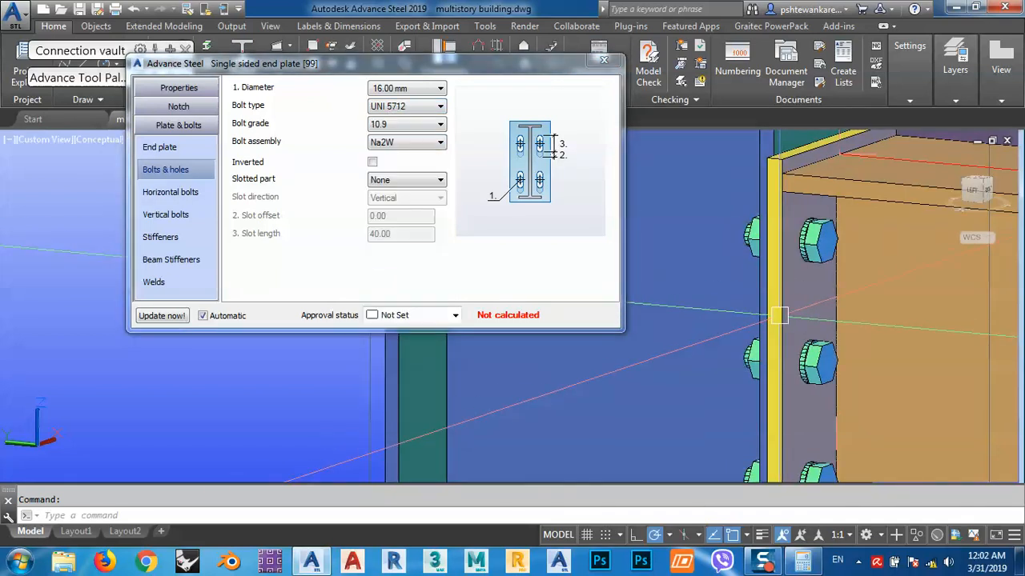
Examine the bolt heads, nuts and washers on both sides of the connection and check the bolt grades offered
{"action": "middle_click_drag", "start_coordinate": [779, 315], "coordinate": [839, 286], "text": "shift"}
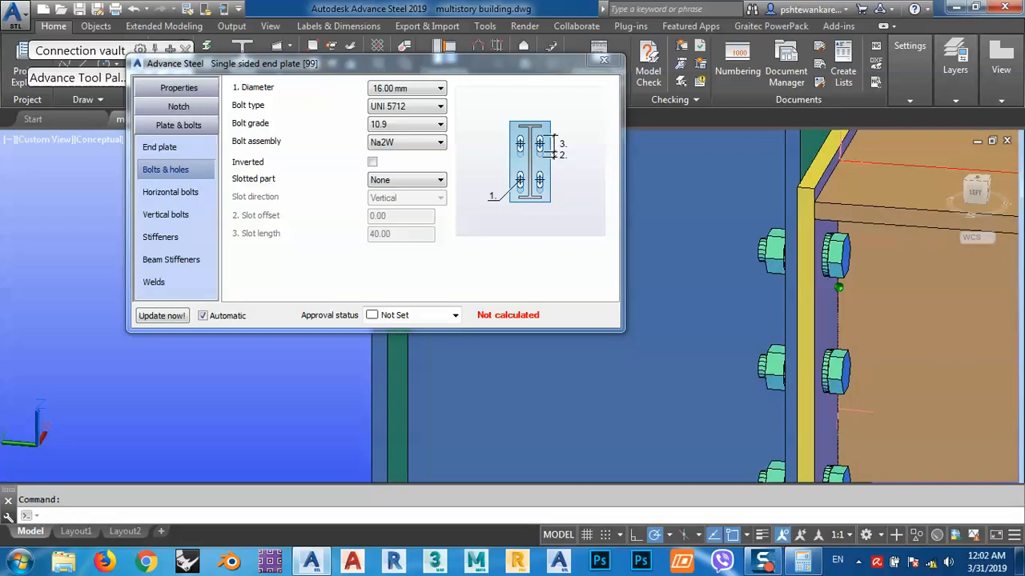
{"action": "scroll", "coordinate": [839, 287], "scroll_direction": "up", "scroll_amount": 3}
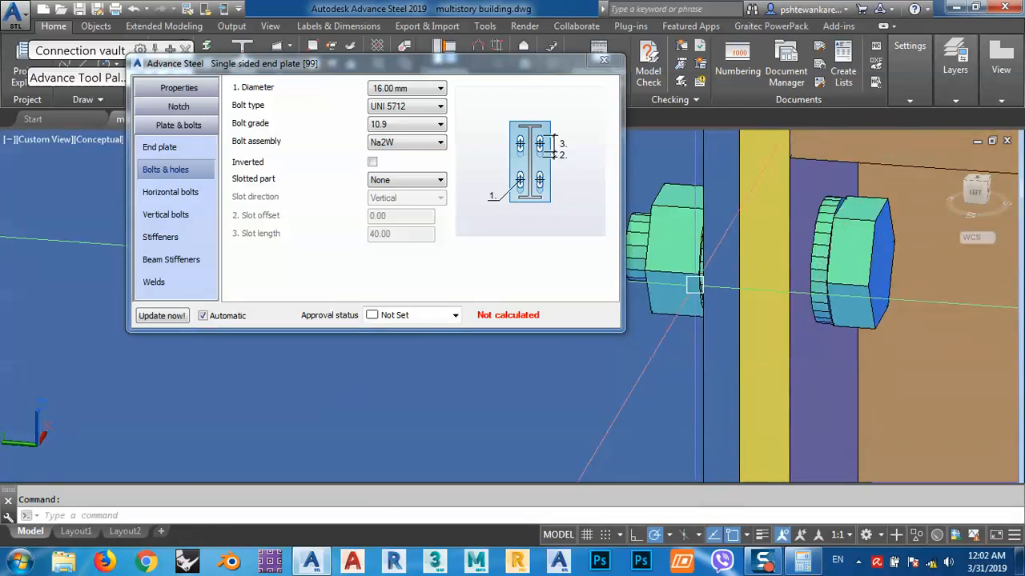
{"action": "middle_click_drag", "start_coordinate": [720, 295], "coordinate": [745, 300], "text": "shift"}
{"action": "scroll", "coordinate": [742, 293], "scroll_direction": "down", "scroll_amount": 4}
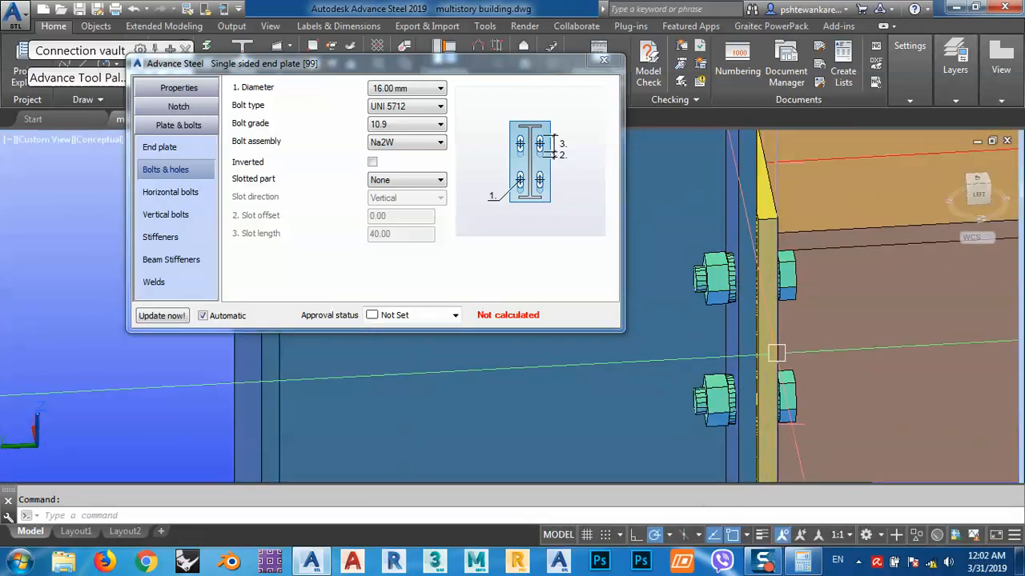
{"action": "middle_click_drag", "start_coordinate": [776, 352], "coordinate": [853, 300], "text": "shift"}
{"action": "scroll", "coordinate": [789, 320], "scroll_direction": "up", "scroll_amount": 3}
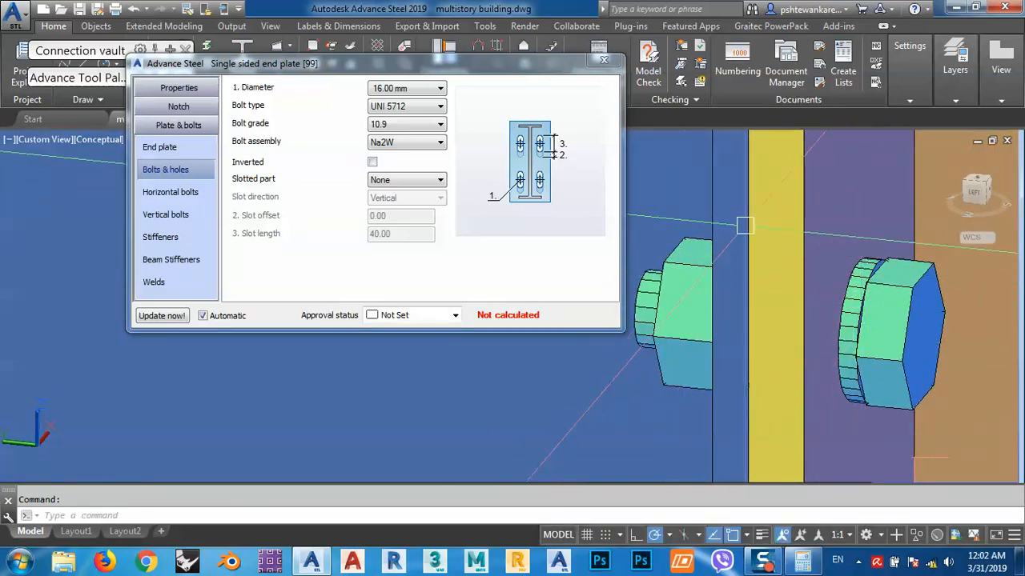
{"action": "left_click", "coordinate": [390, 125]}
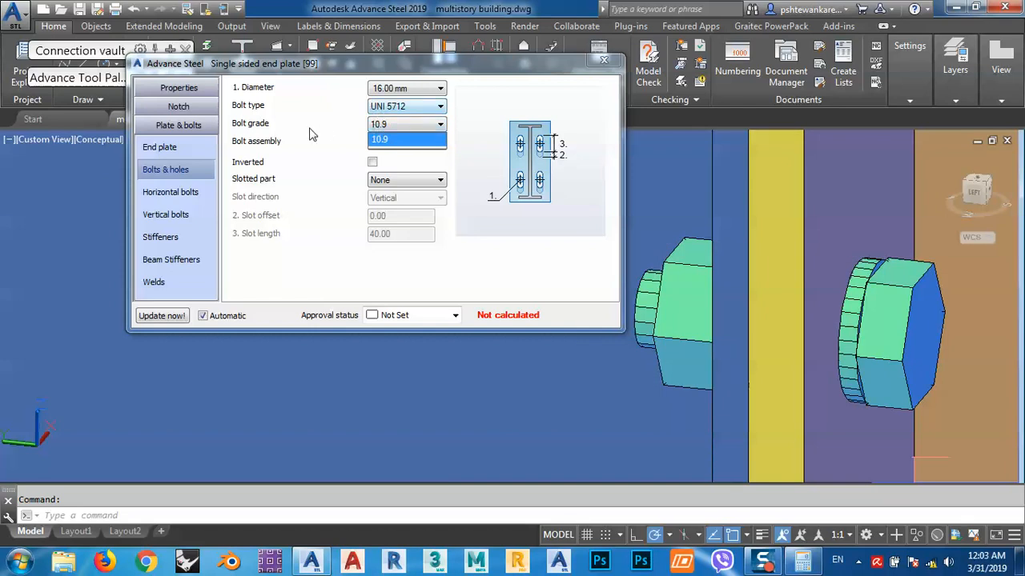
{"action": "left_click", "coordinate": [383, 140]}
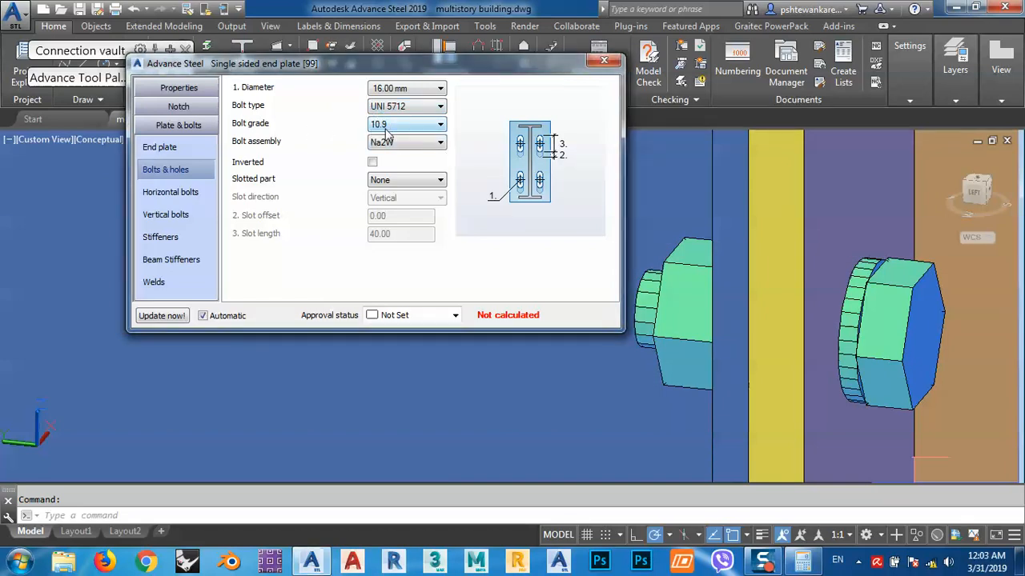
Add a stiffener to the top of the secondary beam at the end plate
{"action": "left_click", "coordinate": [166, 215]}
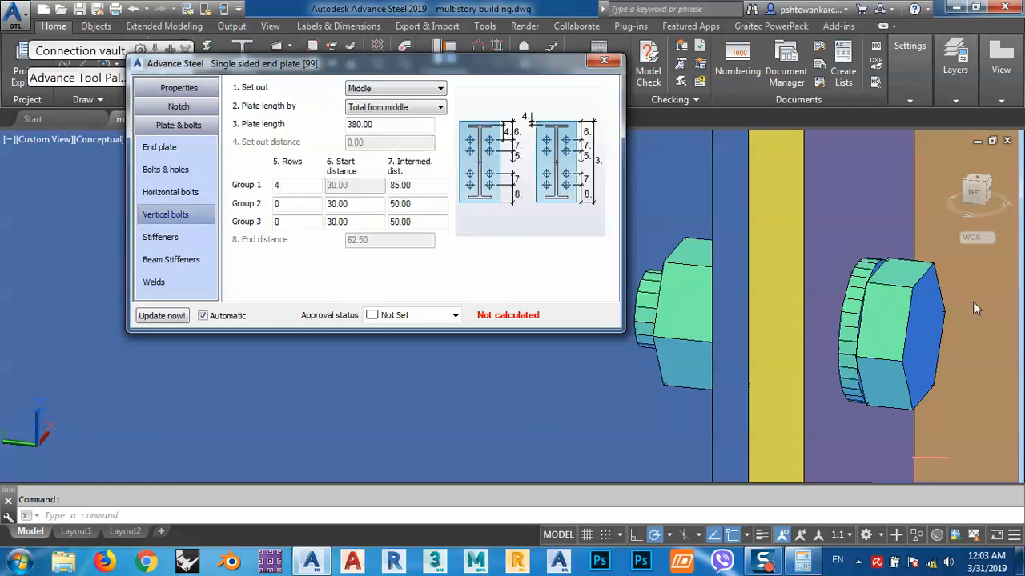
{"action": "scroll", "coordinate": [850, 326], "scroll_direction": "down", "scroll_amount": 5}
{"action": "middle_click_drag", "start_coordinate": [850, 326], "coordinate": [805, 178], "text": "shift"}
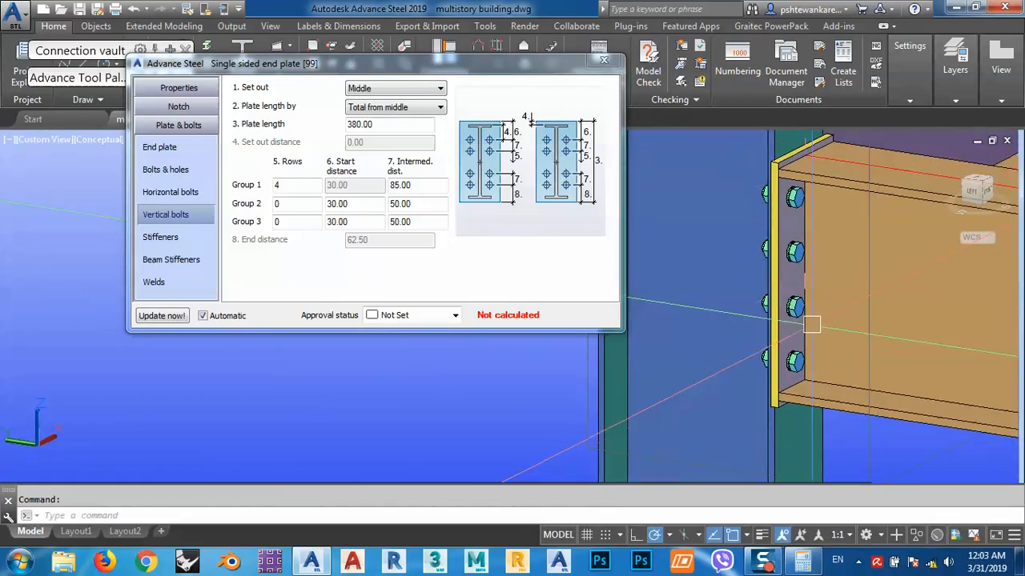
{"action": "mouse_move", "coordinate": [811, 325]}
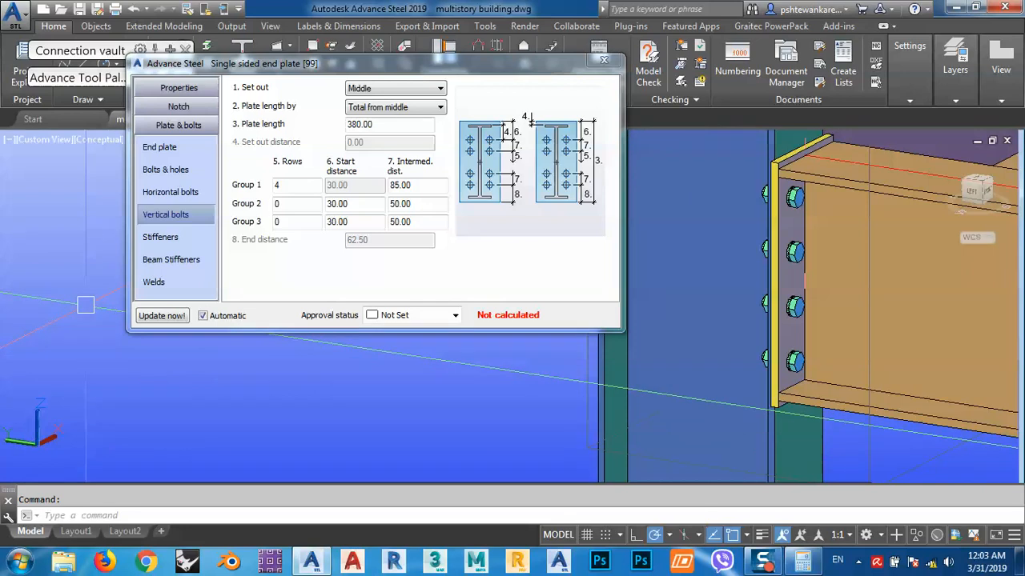
{"action": "left_click", "coordinate": [167, 238]}
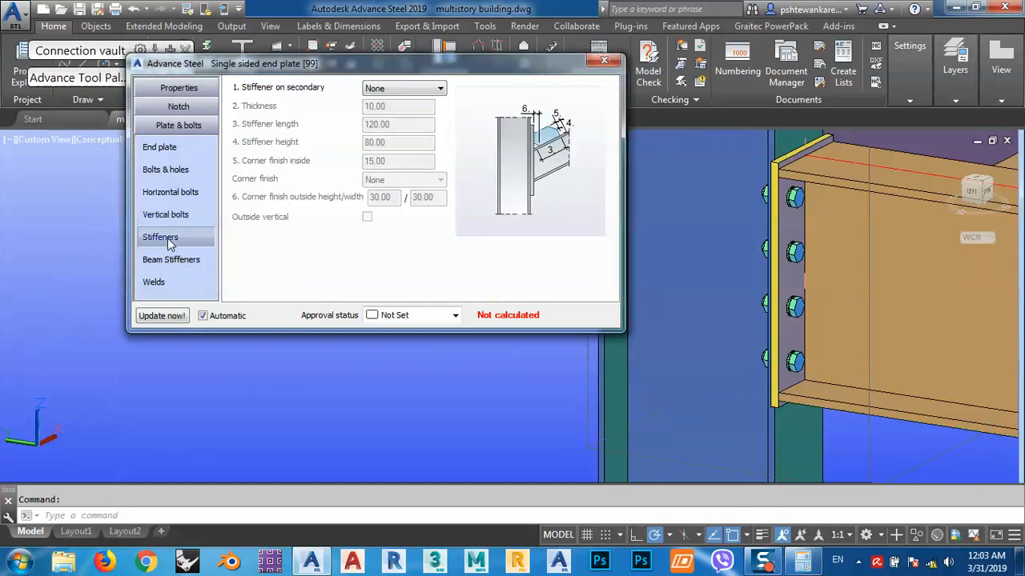
{"action": "left_click", "coordinate": [390, 89]}
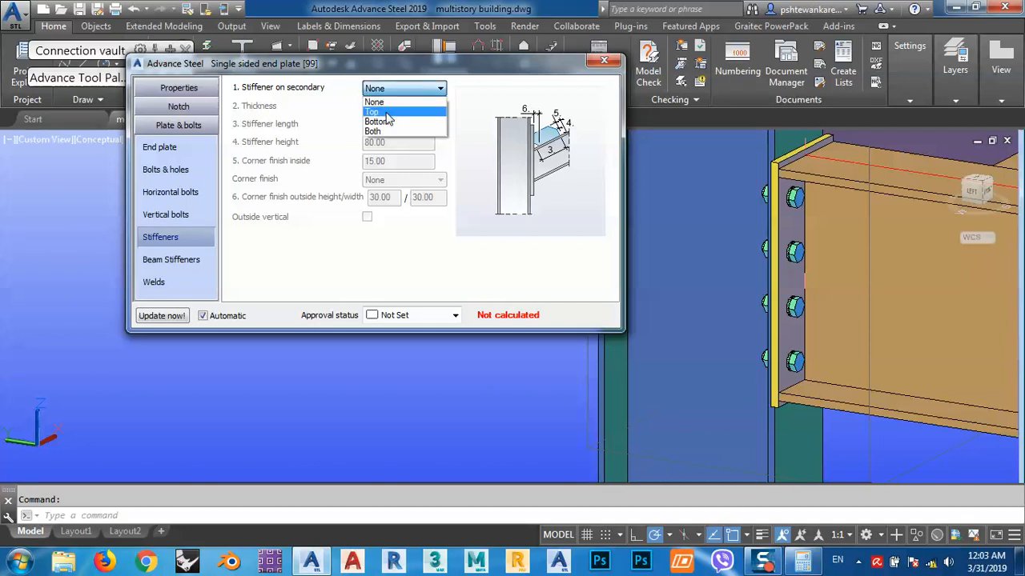
{"action": "left_click", "coordinate": [386, 113]}
{"action": "middle_click_drag", "start_coordinate": [900, 274], "coordinate": [795, 237], "text": "shift"}
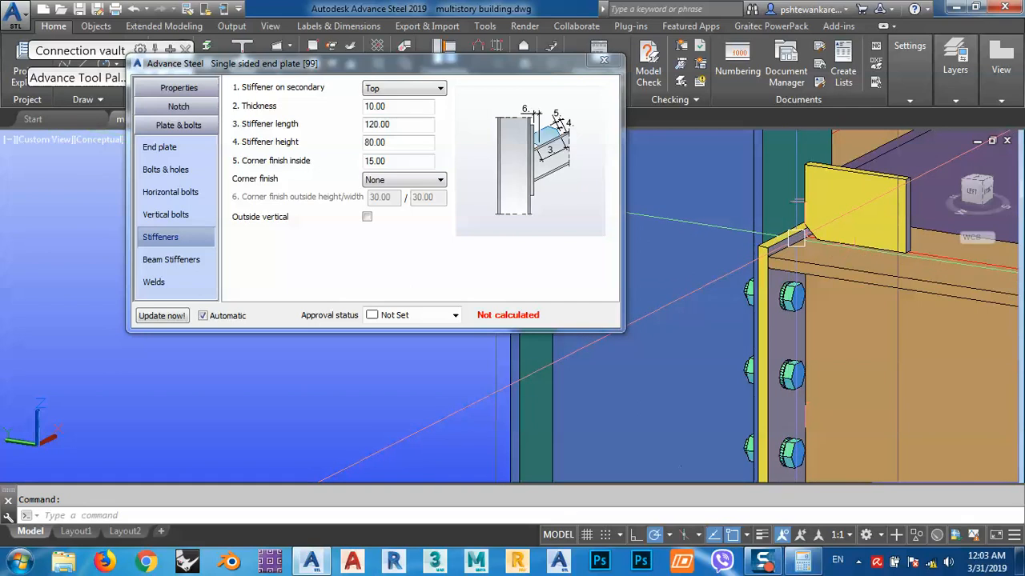
Set the end plate's length to 500 mm
{"action": "left_click", "coordinate": [177, 217]}
{"action": "left_click_drag", "start_coordinate": [393, 126], "coordinate": [217, 147]}
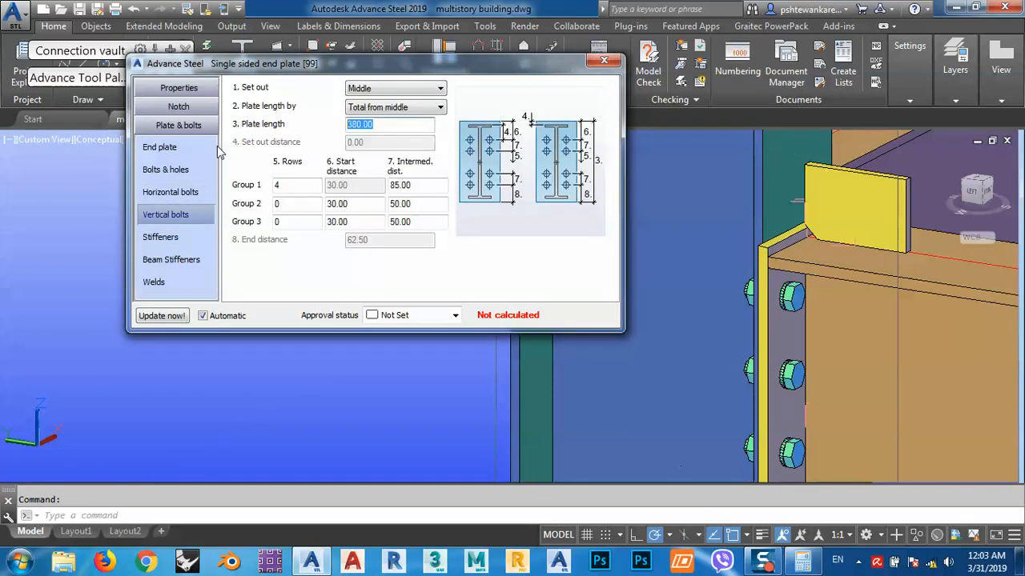
{"action": "type", "text": "500"}
{"action": "left_click", "coordinate": [424, 186]}
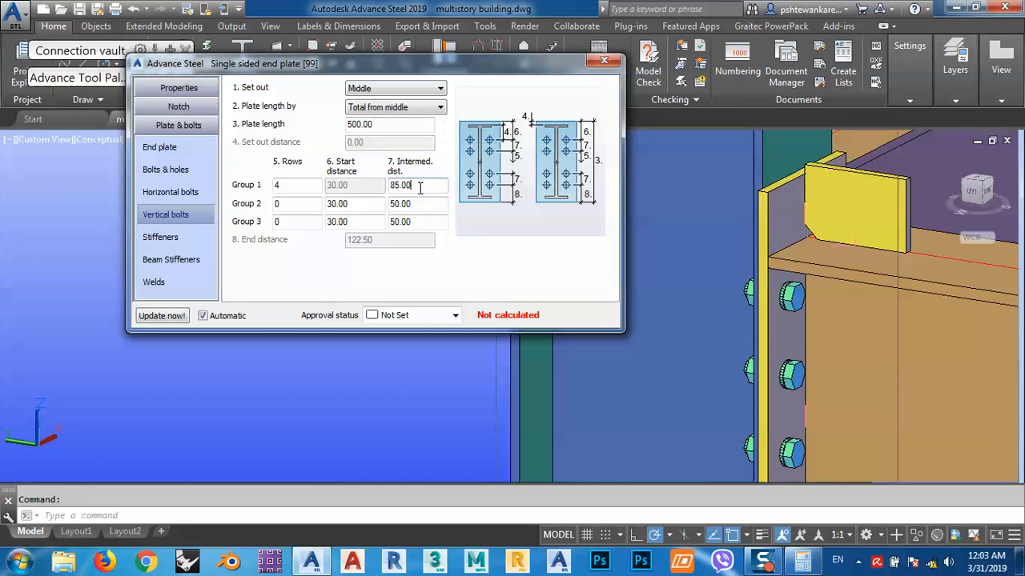
{"action": "scroll", "coordinate": [768, 307], "scroll_direction": "up", "scroll_amount": 3}
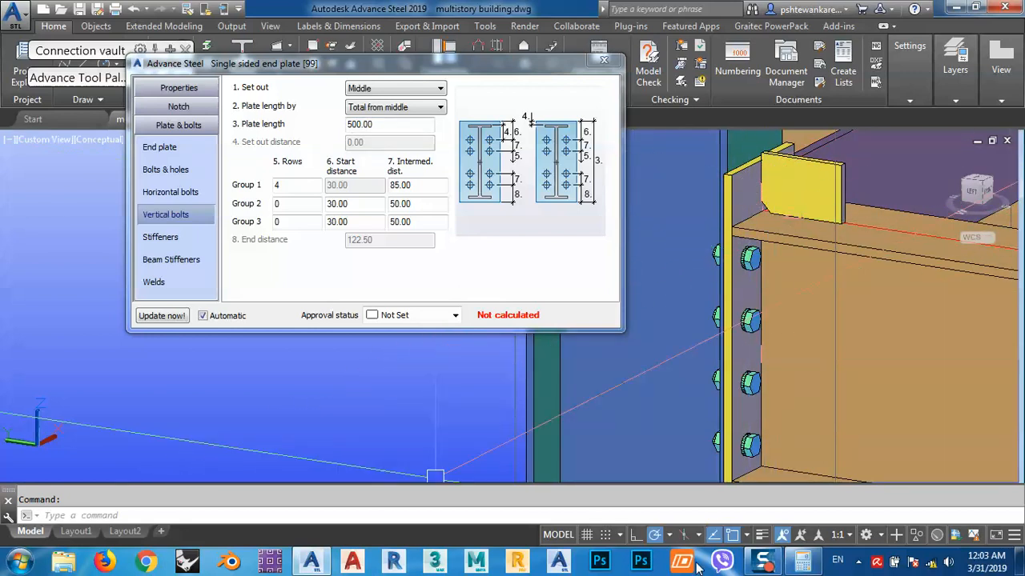
Switch to Calculator, subtract 360 from 500 and divide the result by 2
{"action": "left_click", "coordinate": [801, 563]}
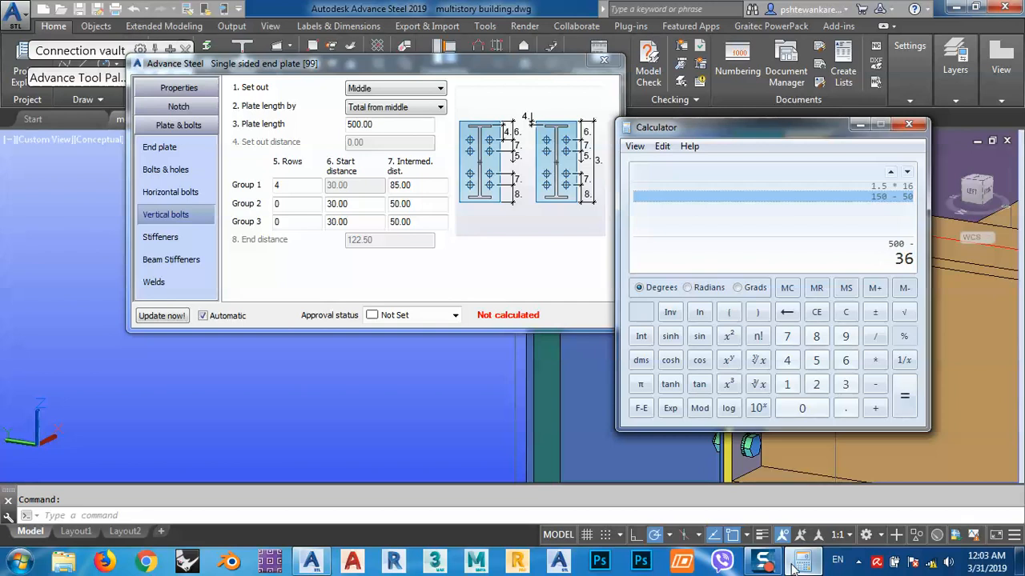
{"action": "key", "text": "Return"}
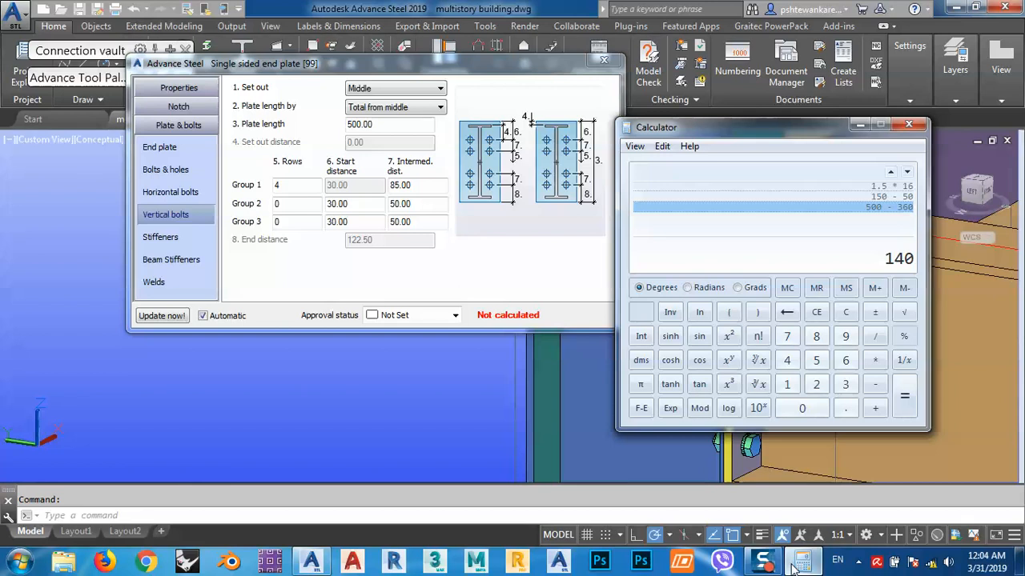
{"action": "key", "text": "Return"}
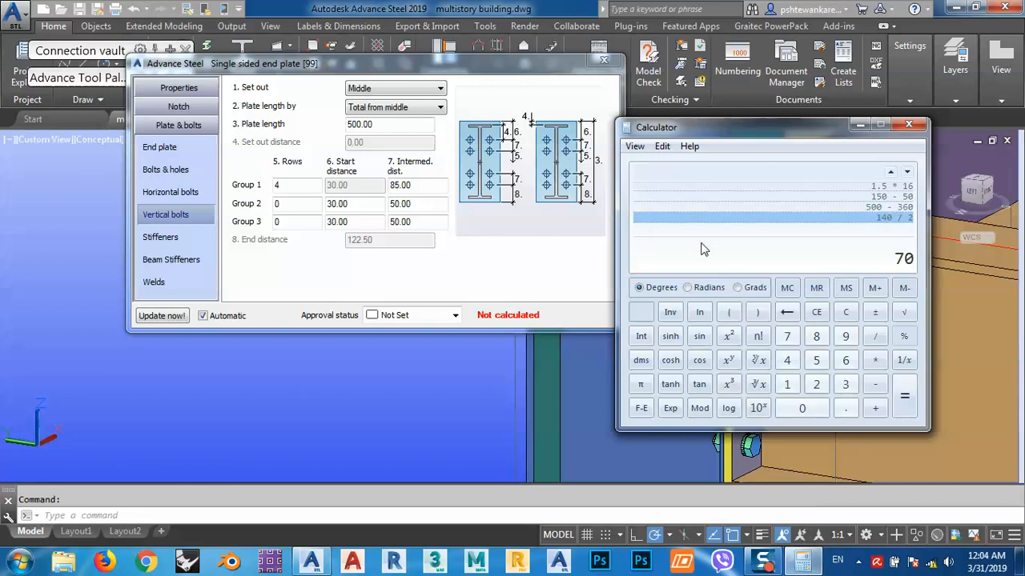
{"action": "left_click_drag", "start_coordinate": [761, 136], "coordinate": [192, 226]}
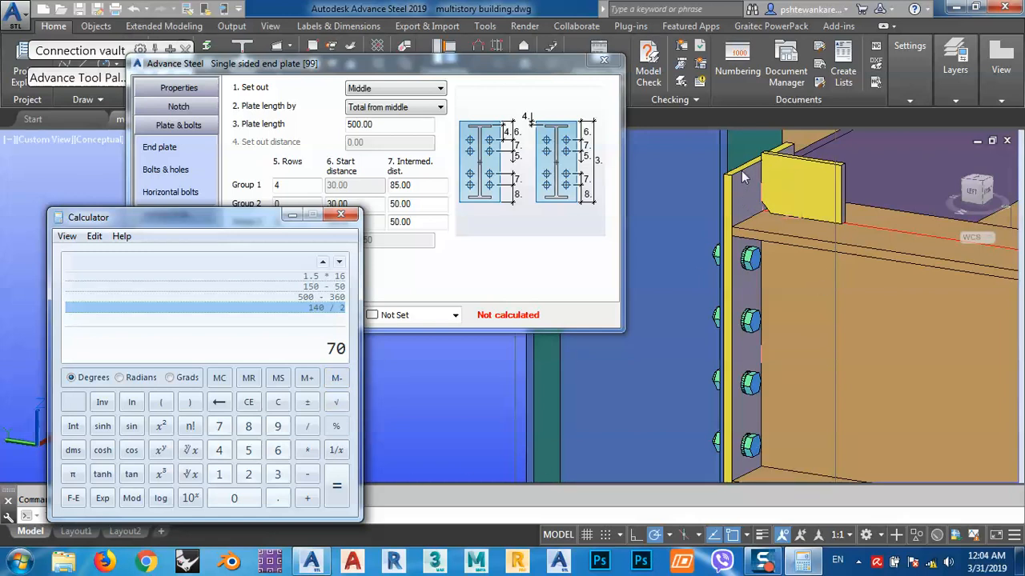
Return to the end plate settings and set the plate length to 560 mm
{"action": "left_click", "coordinate": [392, 154]}
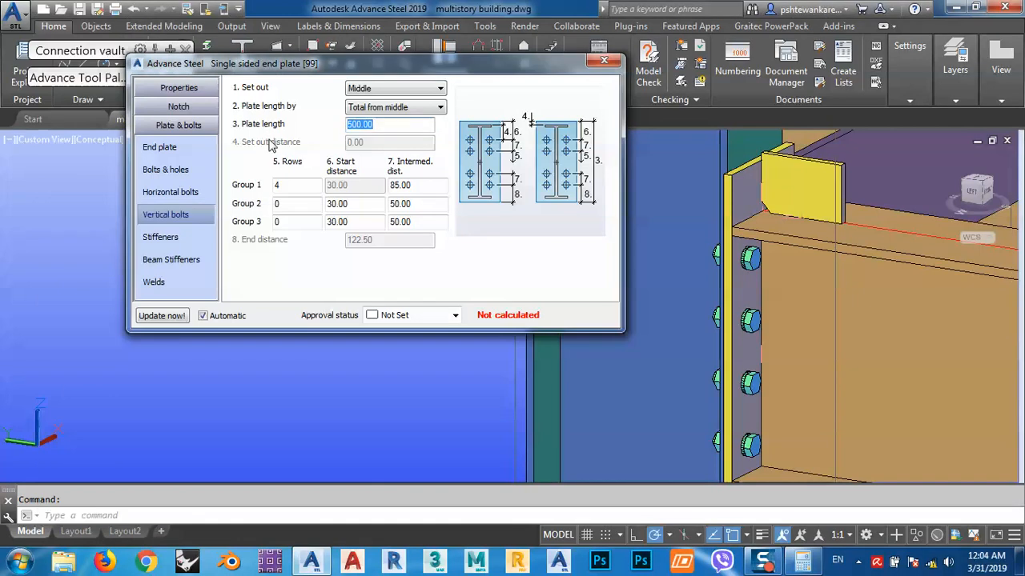
{"action": "type", "text": "560"}
{"action": "key", "text": "Return"}
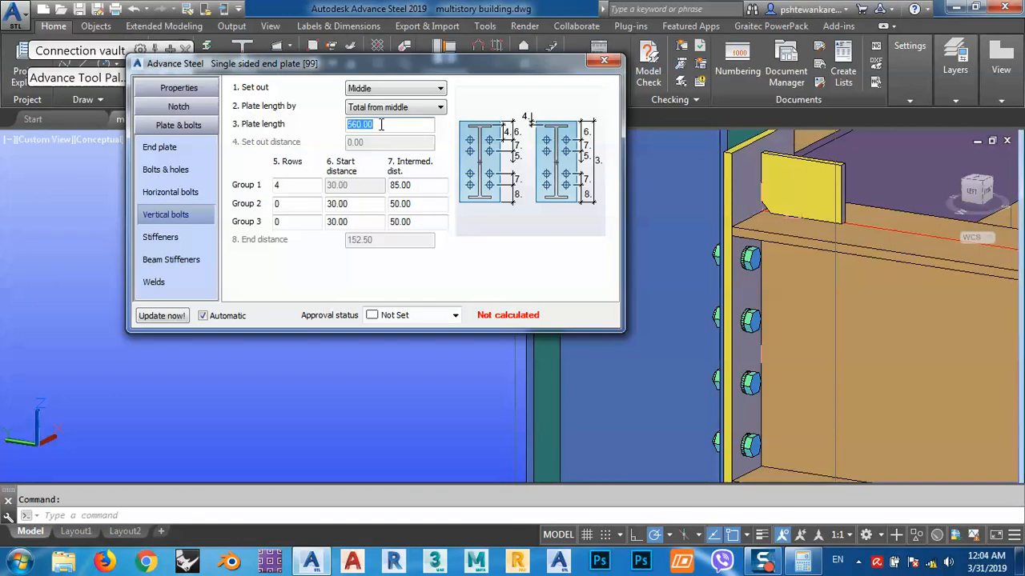
Change the stiffener on the secondary beam to Both, placing one above and one below the beam
{"action": "left_click", "coordinate": [169, 238]}
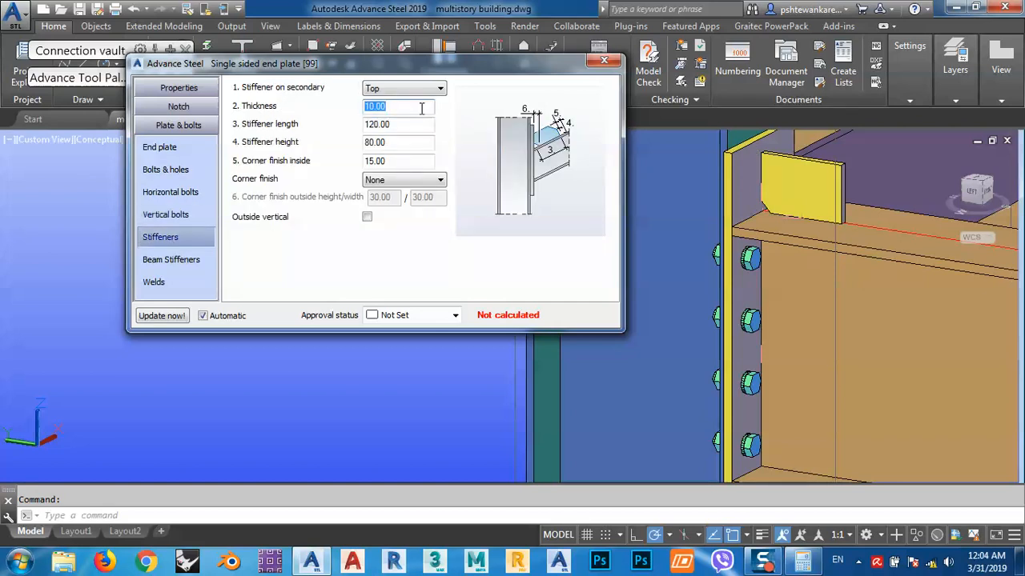
{"action": "scroll", "coordinate": [732, 198], "scroll_direction": "down", "scroll_amount": 5}
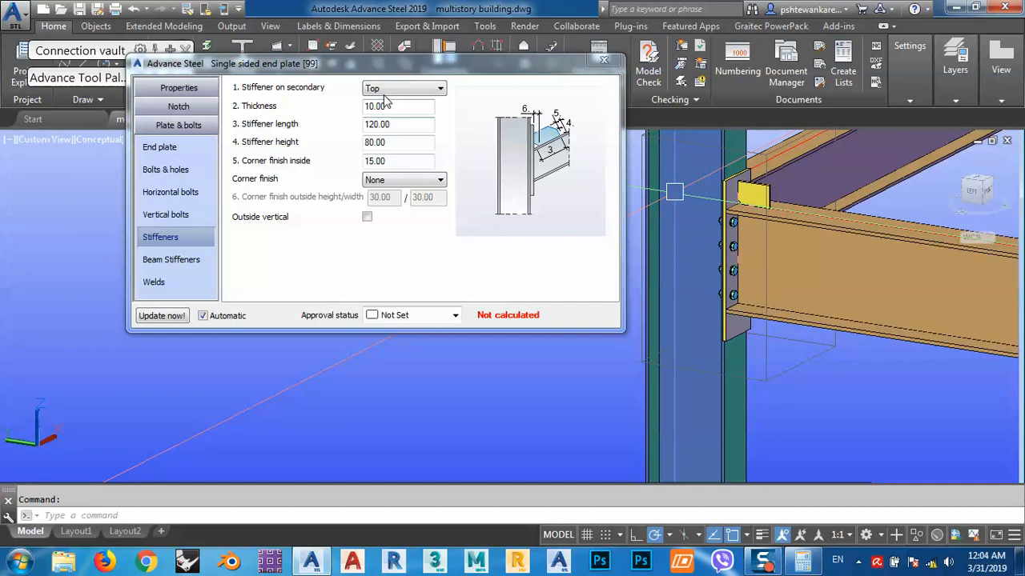
{"action": "left_click", "coordinate": [389, 90]}
{"action": "left_click", "coordinate": [383, 133]}
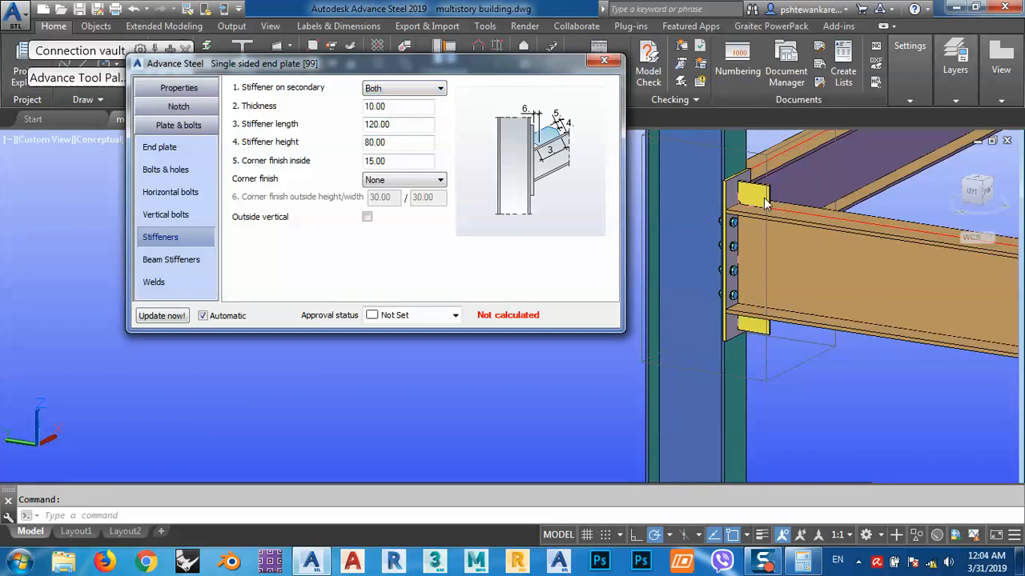
Set the stiffeners' length to 150 mm and their height to 100 mm
{"action": "double_click", "coordinate": [393, 109]}
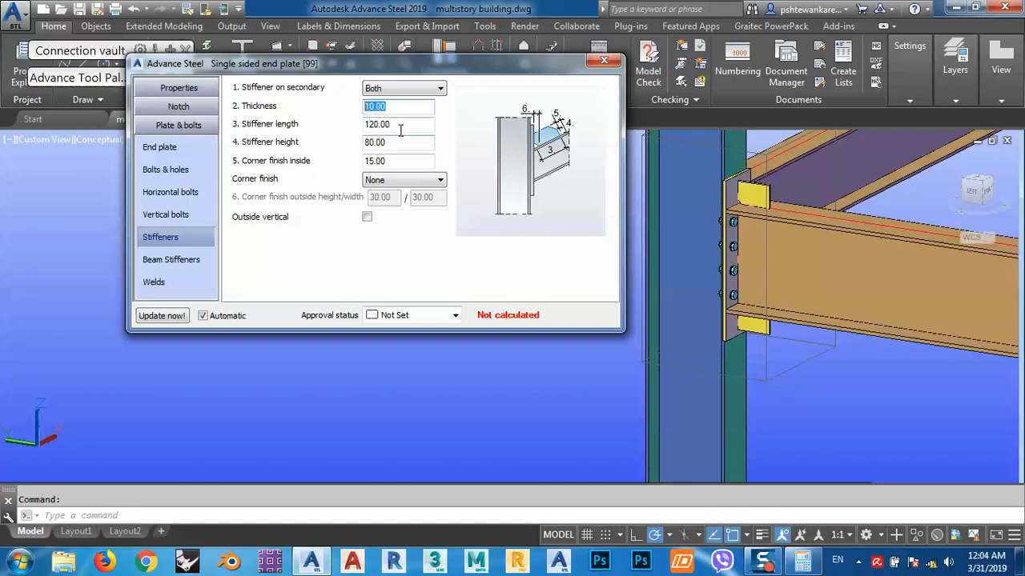
{"action": "double_click", "coordinate": [370, 126]}
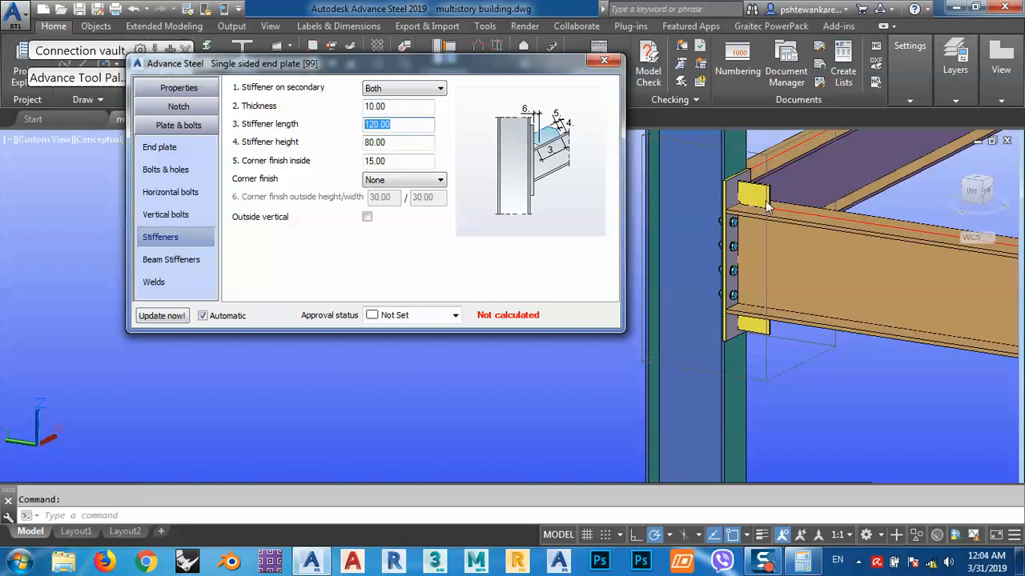
{"action": "type", "text": "150"}
{"action": "double_click", "coordinate": [388, 142]}
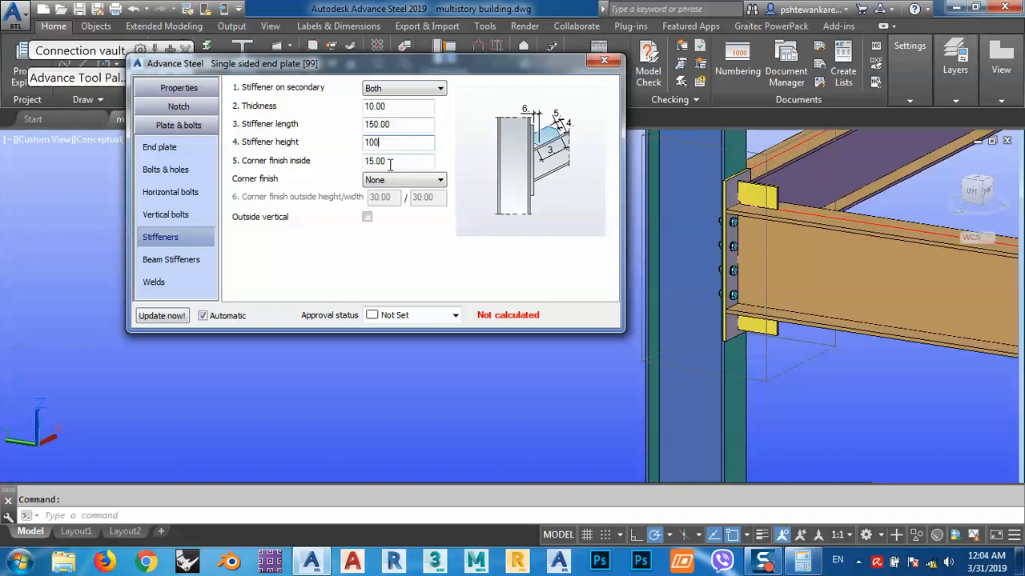
{"action": "type", "text": "100"}
{"action": "key", "text": "Tab"}
Examine the top stiffener's inside corner cut where the end plate meets the beam flange
{"action": "scroll", "coordinate": [738, 208], "scroll_direction": "up", "scroll_amount": 5}
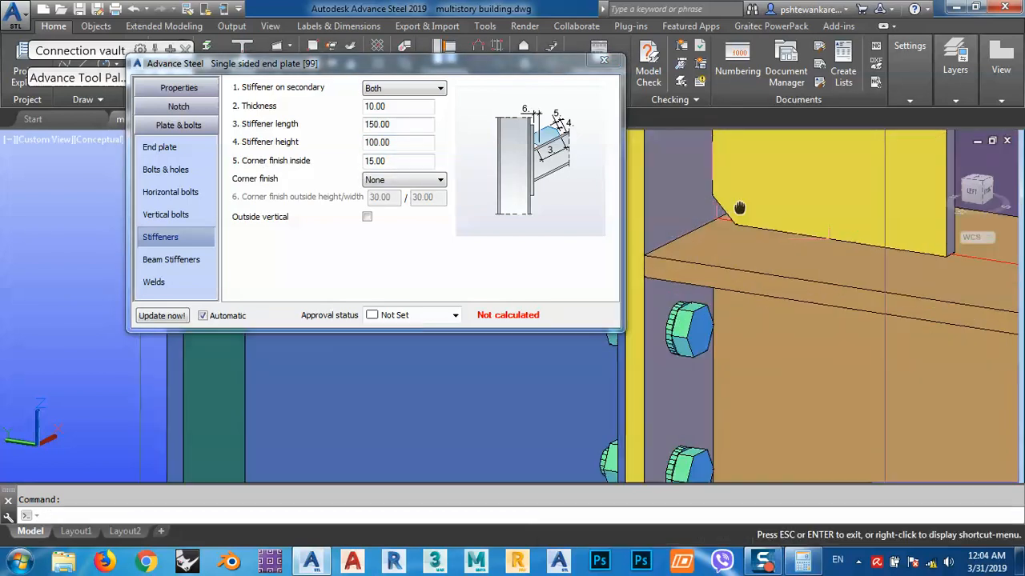
{"action": "middle_click_drag", "start_coordinate": [739, 208], "coordinate": [775, 244]}
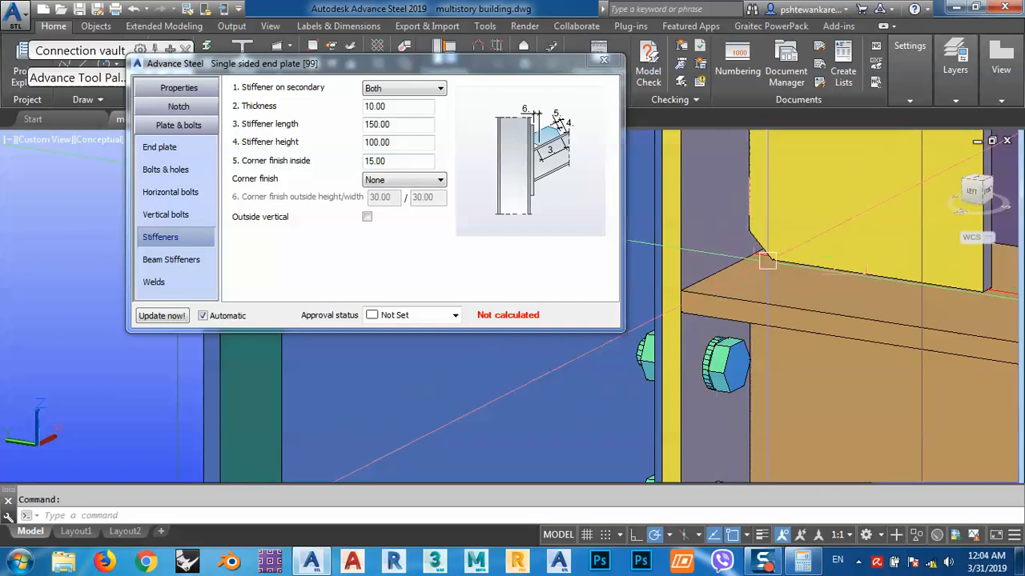
{"action": "middle_click_drag", "start_coordinate": [751, 260], "coordinate": [803, 324]}
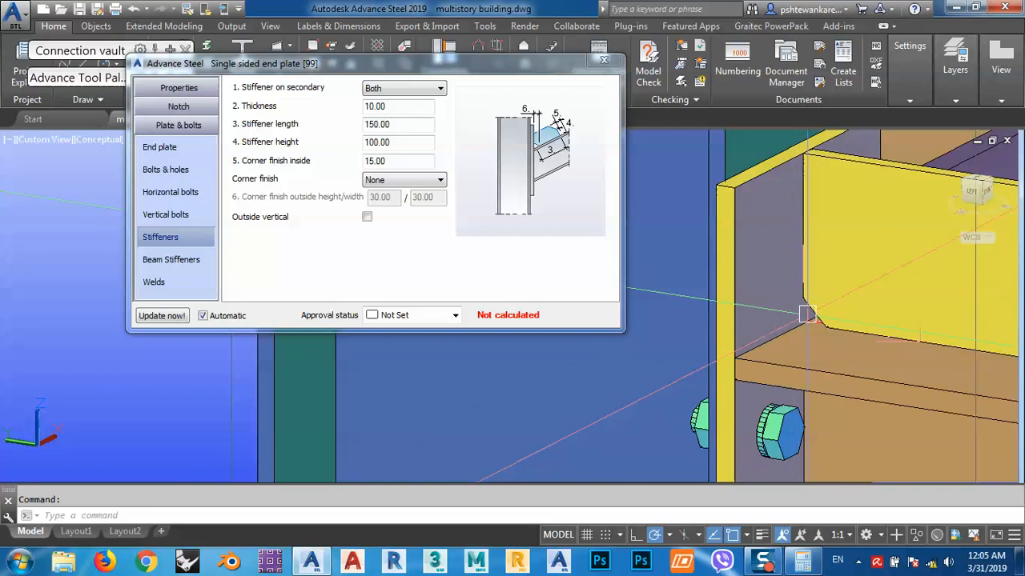
{"action": "middle_click_drag", "start_coordinate": [837, 261], "coordinate": [807, 243]}
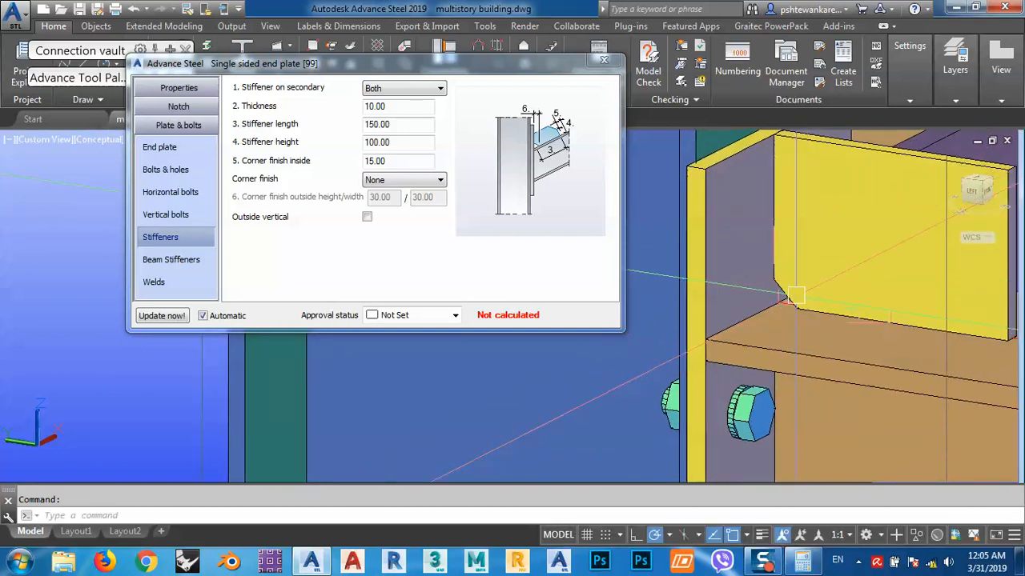
Try beam stiffeners on both sides of the beam web in the end plate joint
{"action": "scroll", "coordinate": [786, 303], "scroll_direction": "up", "scroll_amount": 3}
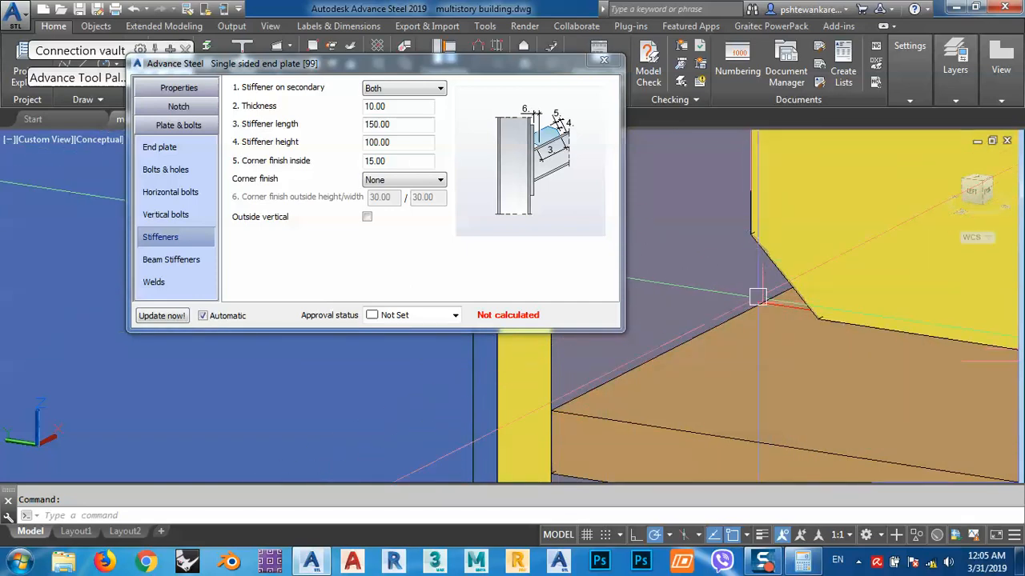
{"action": "scroll", "coordinate": [753, 297], "scroll_direction": "down", "scroll_amount": 2}
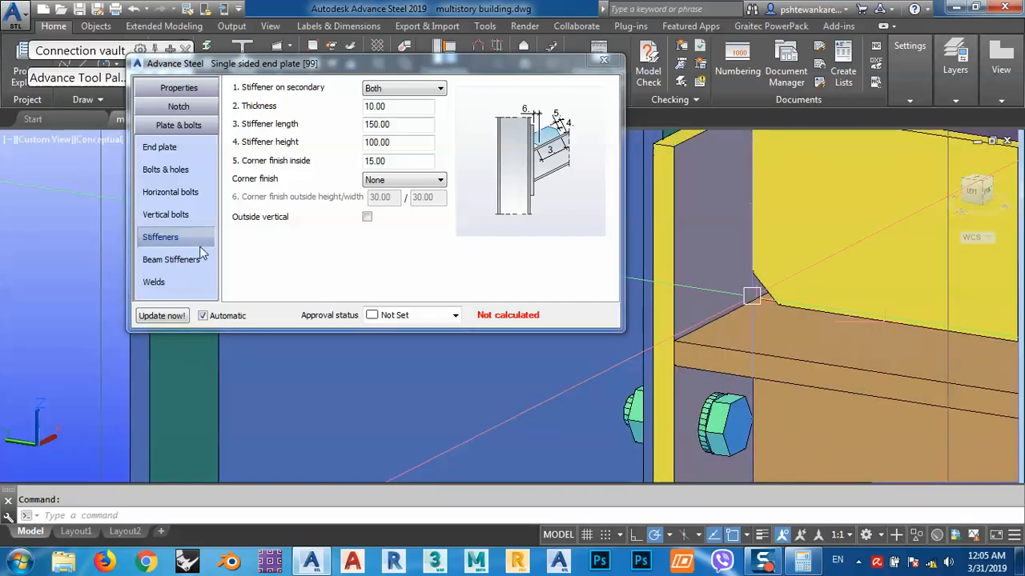
{"action": "left_click", "coordinate": [184, 260]}
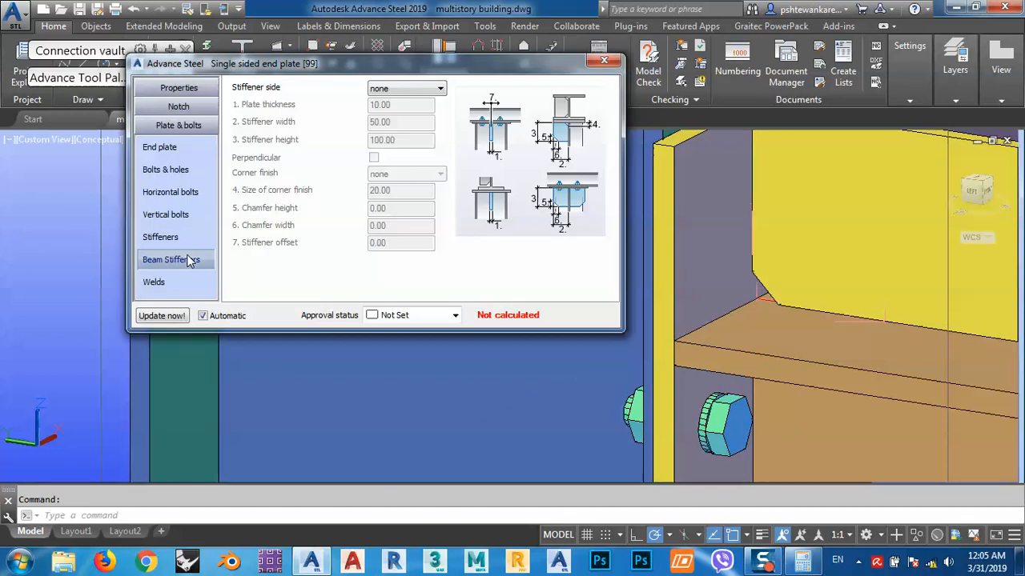
{"action": "scroll", "coordinate": [746, 212], "scroll_direction": "down", "scroll_amount": 3}
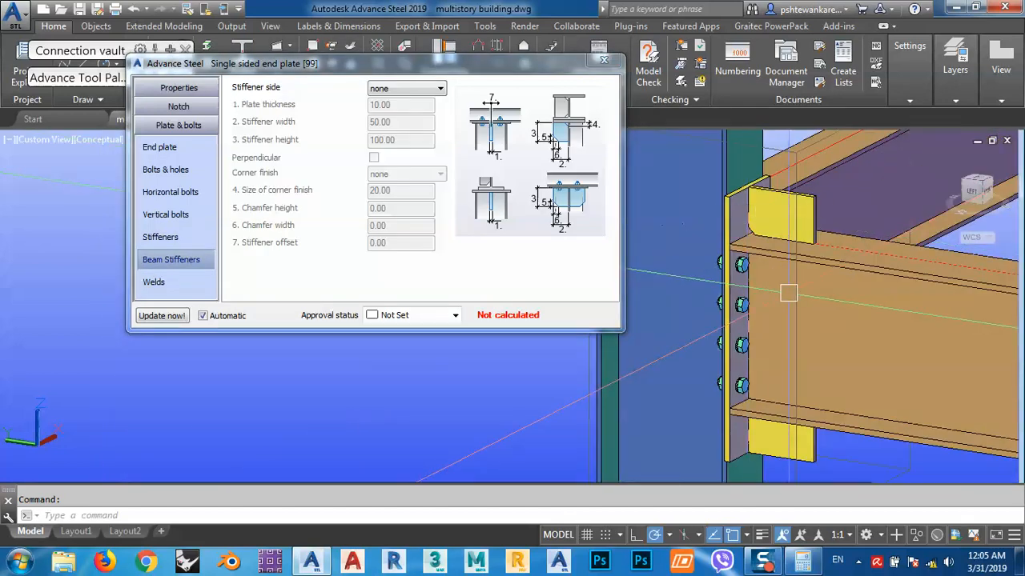
{"action": "middle_click_drag", "start_coordinate": [787, 290], "coordinate": [834, 280]}
{"action": "left_click", "coordinate": [414, 94]}
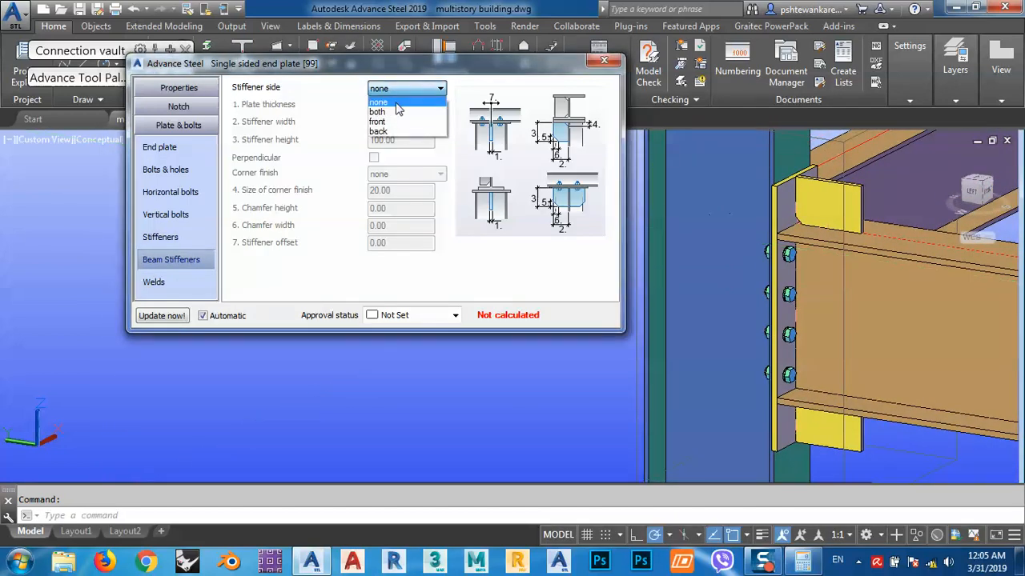
{"action": "left_click", "coordinate": [394, 105]}
{"action": "middle_click_drag", "start_coordinate": [818, 317], "coordinate": [857, 352], "text": "shift"}
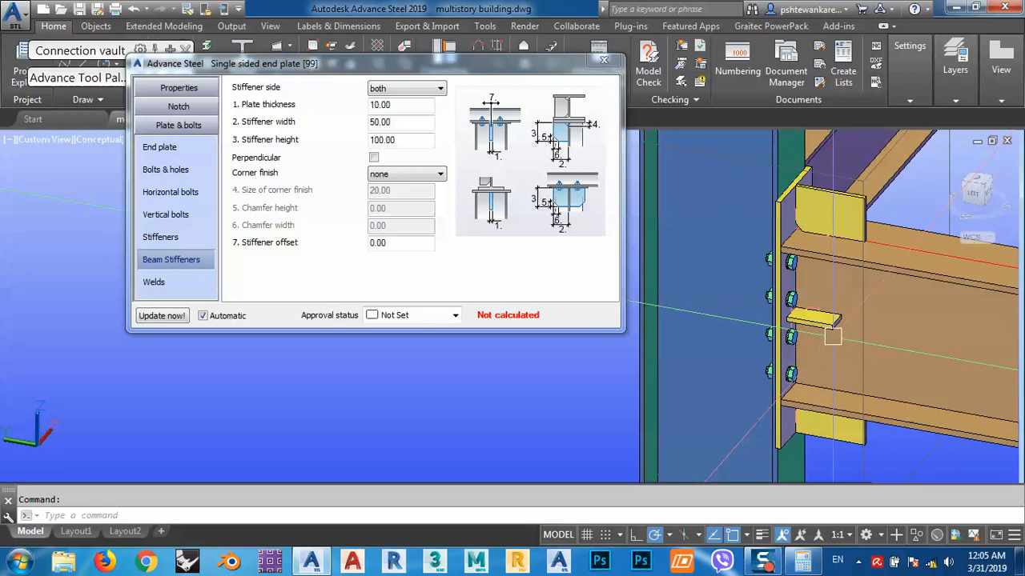
Inspect the web stiffener between the end plate bolts and set the beam stiffener side back to none
{"action": "scroll", "coordinate": [808, 319], "scroll_direction": "up", "scroll_amount": 3}
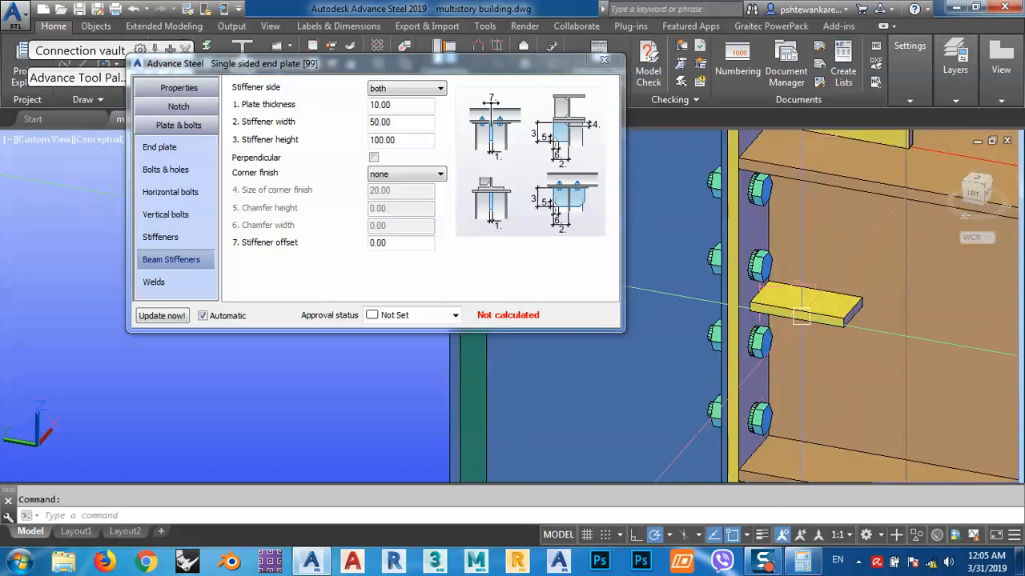
{"action": "mouse_move", "coordinate": [801, 314]}
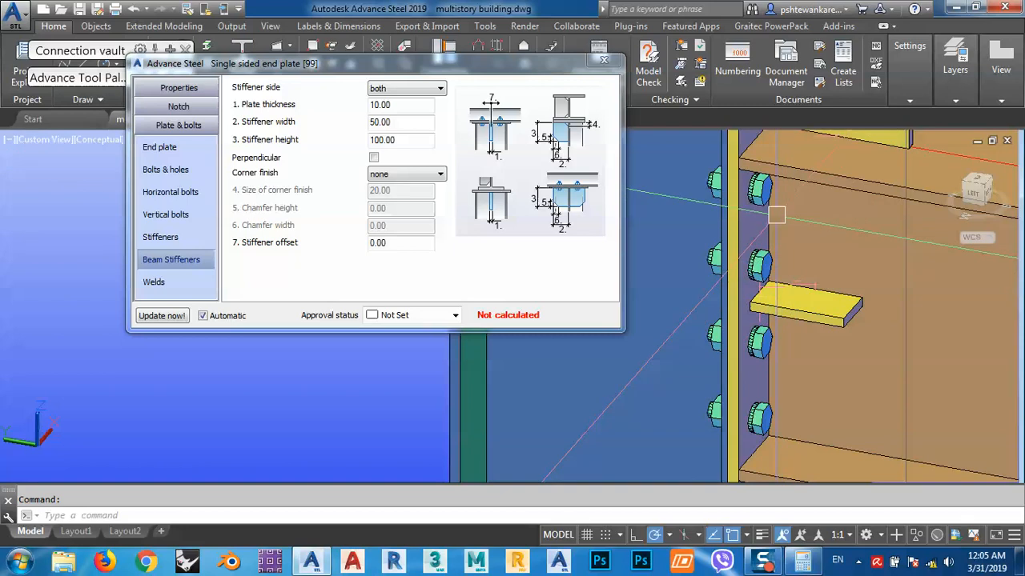
{"action": "mouse_move", "coordinate": [775, 244]}
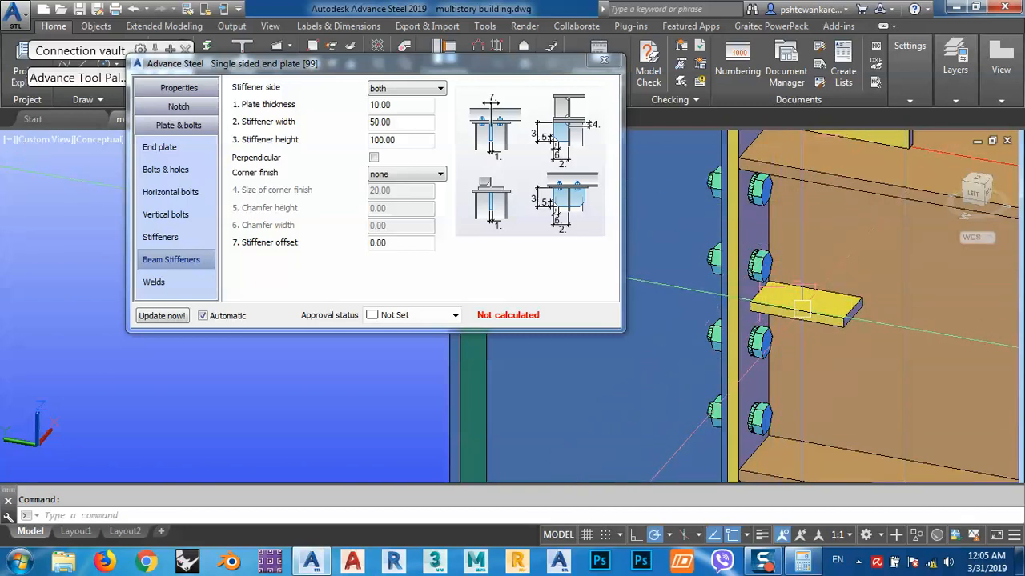
{"action": "scroll", "coordinate": [676, 318], "scroll_direction": "down", "scroll_amount": 3}
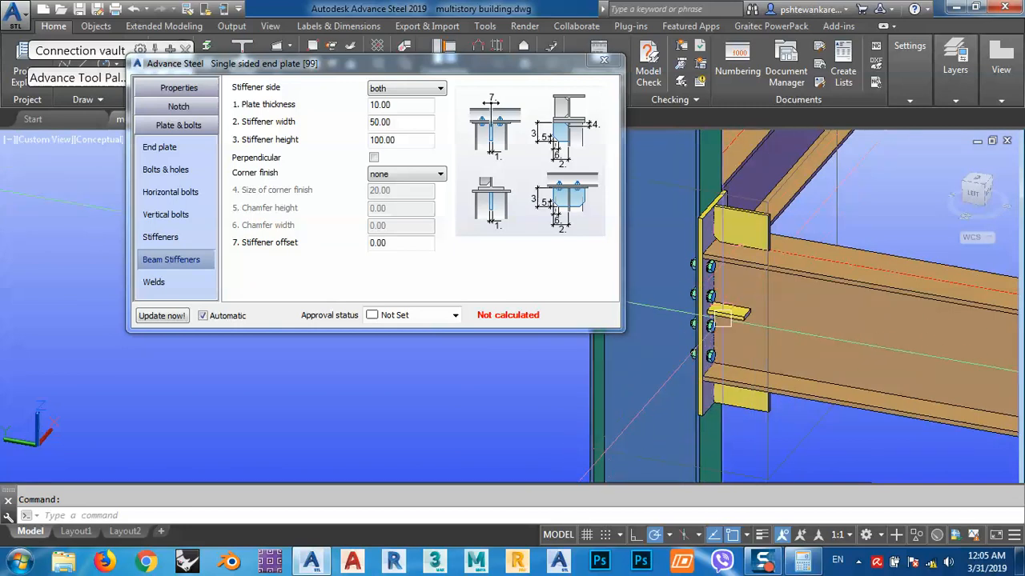
{"action": "scroll", "coordinate": [721, 319], "scroll_direction": "up", "scroll_amount": 3}
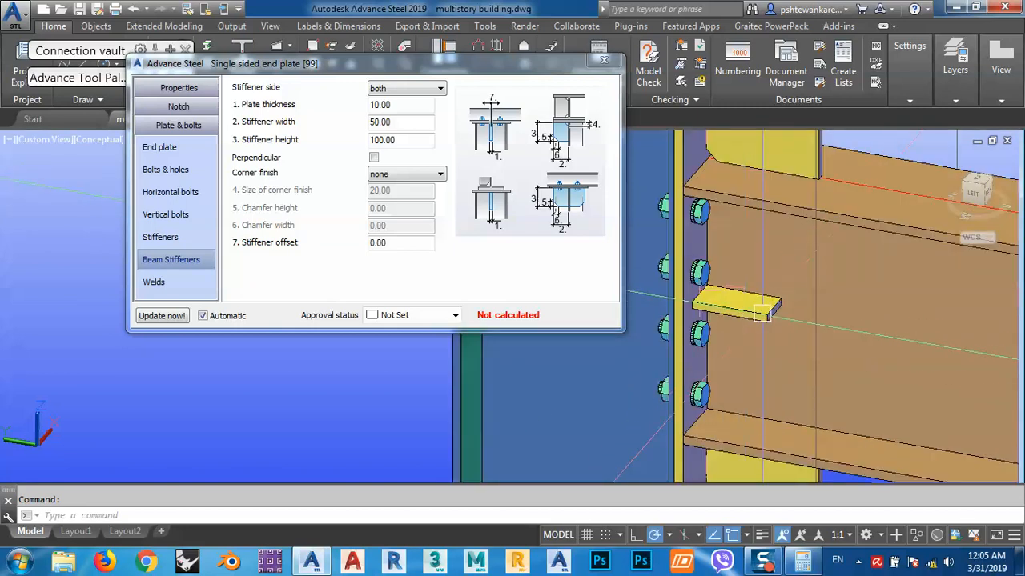
{"action": "left_click", "coordinate": [427, 91]}
{"action": "left_click", "coordinate": [384, 106]}
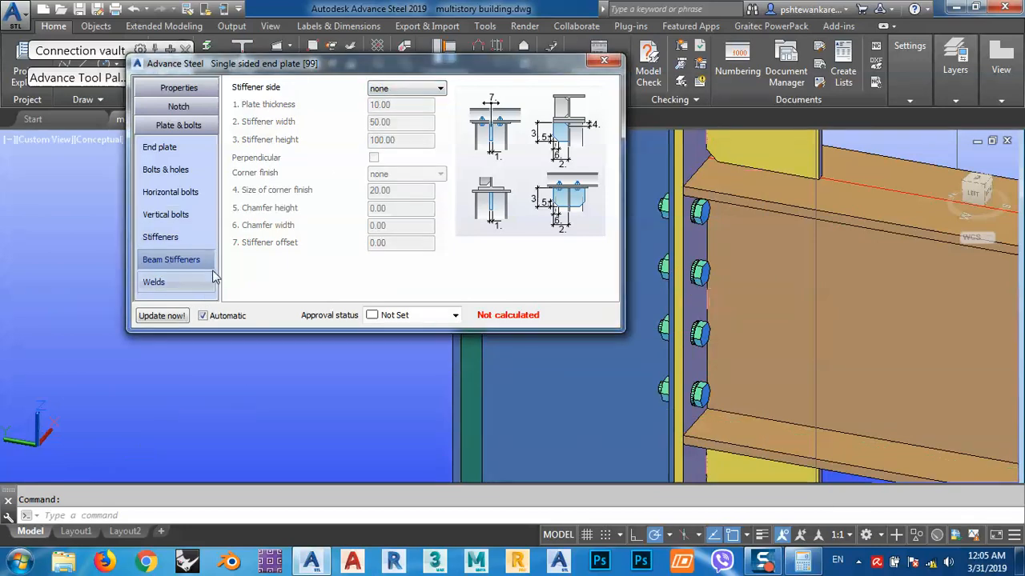
Set the end plate welds at the web, top flange and bottom flange and the stiffener-to-beam weld to 4 mm, and close the joint settings
{"action": "left_click", "coordinate": [189, 282]}
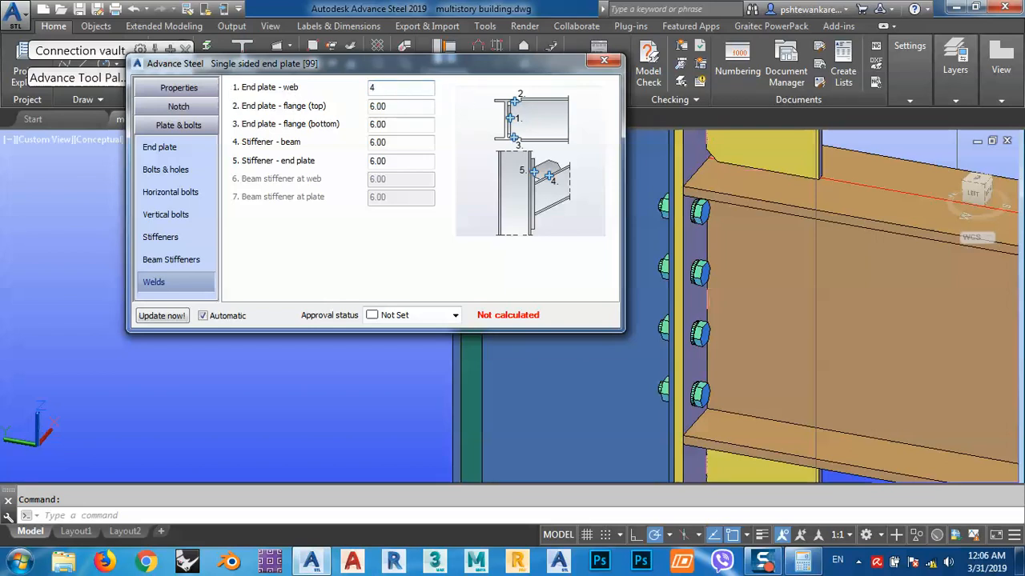
{"action": "double_click", "coordinate": [401, 107]}
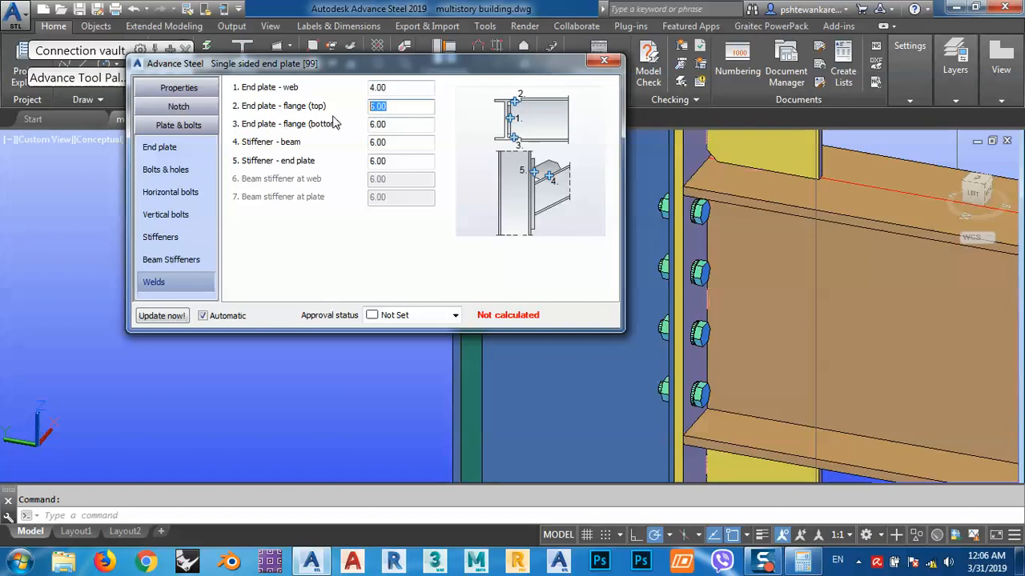
{"action": "type", "text": "4"}
{"action": "double_click", "coordinate": [392, 124]}
{"action": "type", "text": "4"}
{"action": "key", "text": "Tab"}
{"action": "type", "text": "4"}
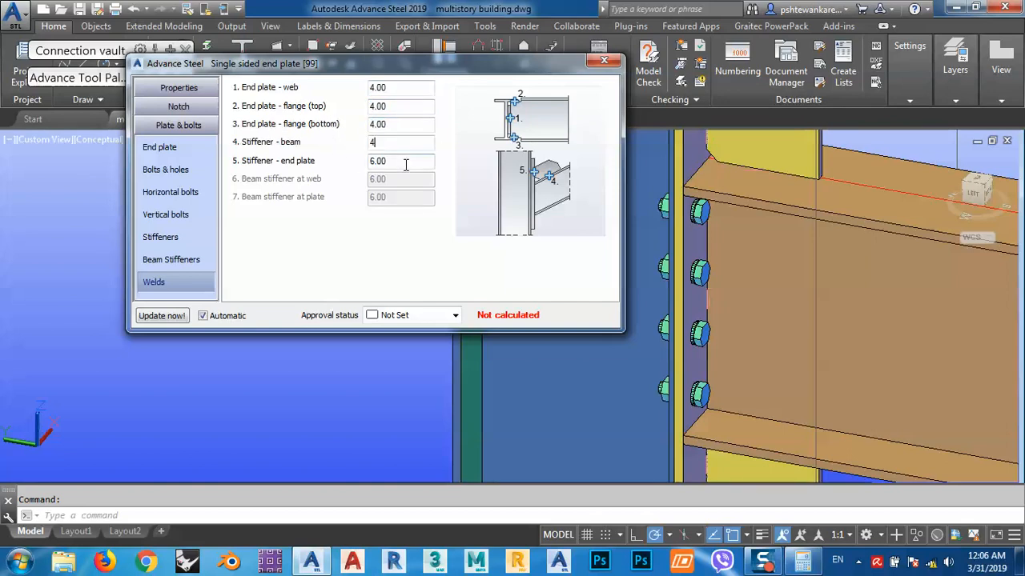
{"action": "key", "text": "Tab"}
{"action": "left_click", "coordinate": [401, 142]}
{"action": "left_click", "coordinate": [602, 62]}
Examine the finished end plate joint at the corner column and the tools for copying joints to other members
{"action": "scroll", "coordinate": [606, 231], "scroll_direction": "down", "scroll_amount": 5}
{"action": "middle_click_drag", "start_coordinate": [711, 267], "coordinate": [606, 350]}
{"action": "scroll", "coordinate": [638, 298], "scroll_direction": "down", "scroll_amount": 5}
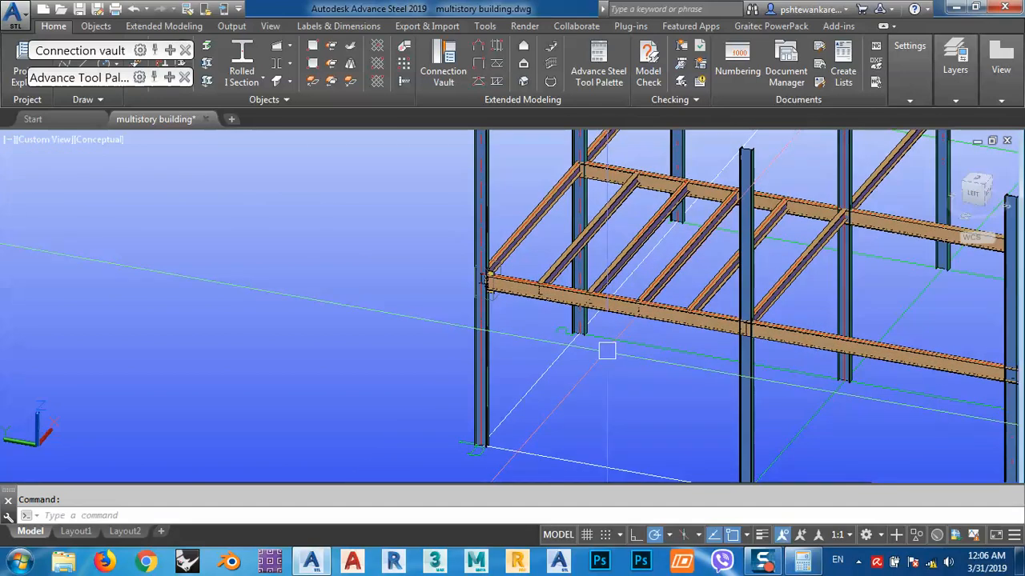
{"action": "scroll", "coordinate": [449, 277], "scroll_direction": "up", "scroll_amount": 3}
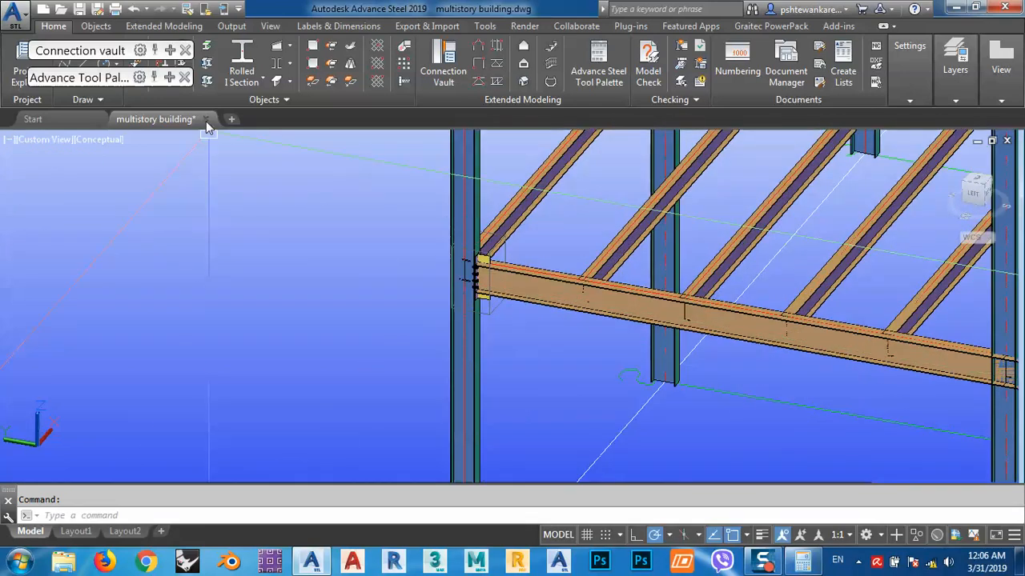
{"action": "mouse_move", "coordinate": [170, 78]}
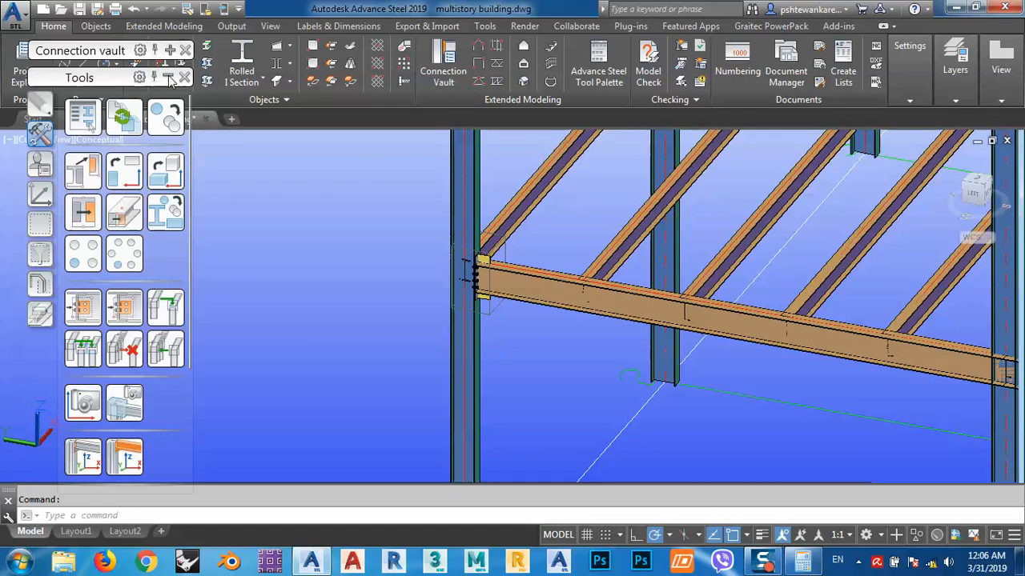
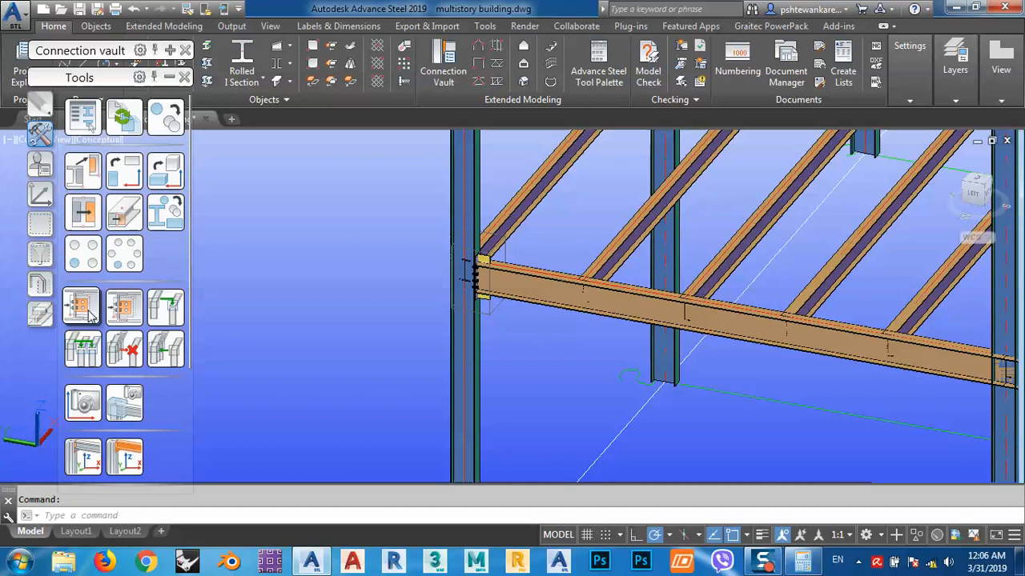
{"action": "middle_click_drag", "start_coordinate": [555, 285], "coordinate": [508, 263]}
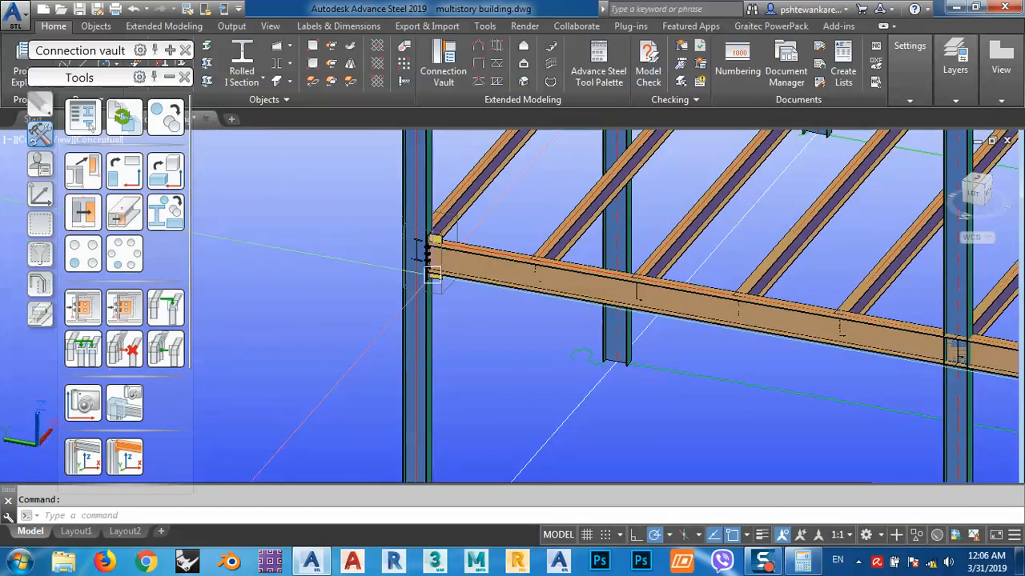
{"action": "scroll", "coordinate": [428, 255], "scroll_direction": "up", "scroll_amount": 6}
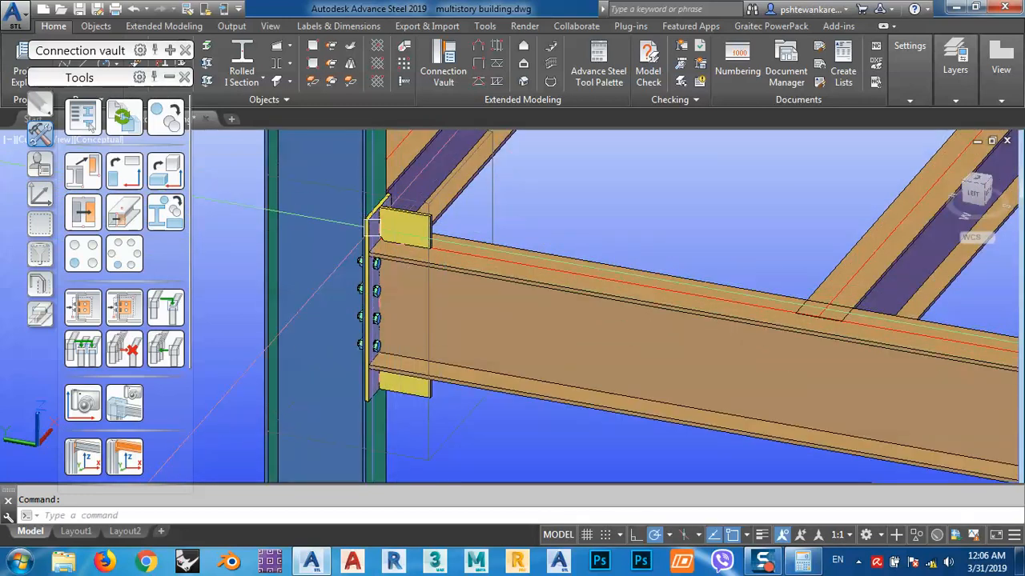
{"action": "scroll", "coordinate": [373, 232], "scroll_direction": "down", "scroll_amount": 3}
{"action": "scroll", "coordinate": [369, 226], "scroll_direction": "down", "scroll_amount": 3}
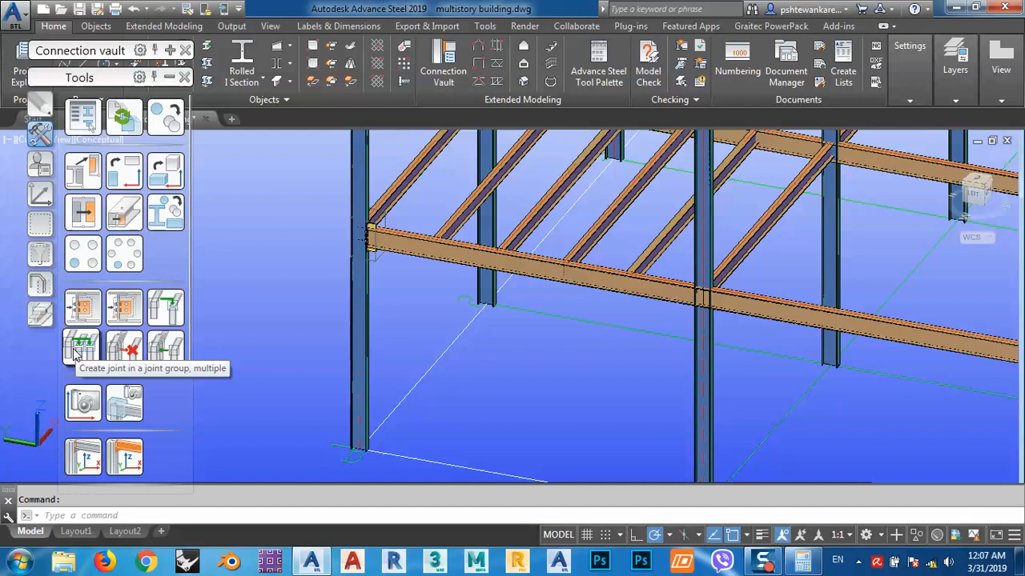
{"action": "scroll", "coordinate": [393, 250], "scroll_direction": "up", "scroll_amount": 5}
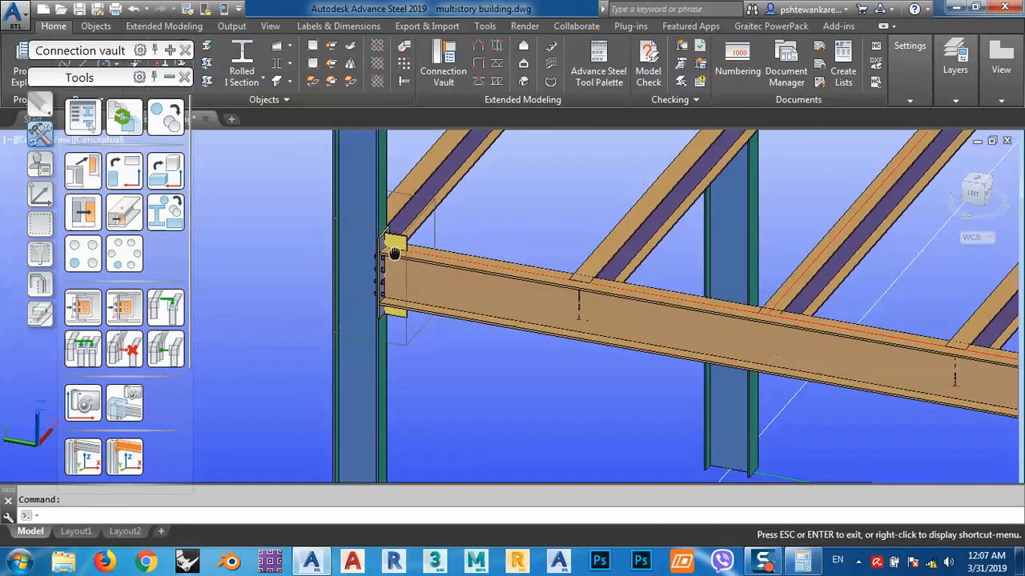
{"action": "scroll", "coordinate": [393, 250], "scroll_direction": "up", "scroll_amount": 4}
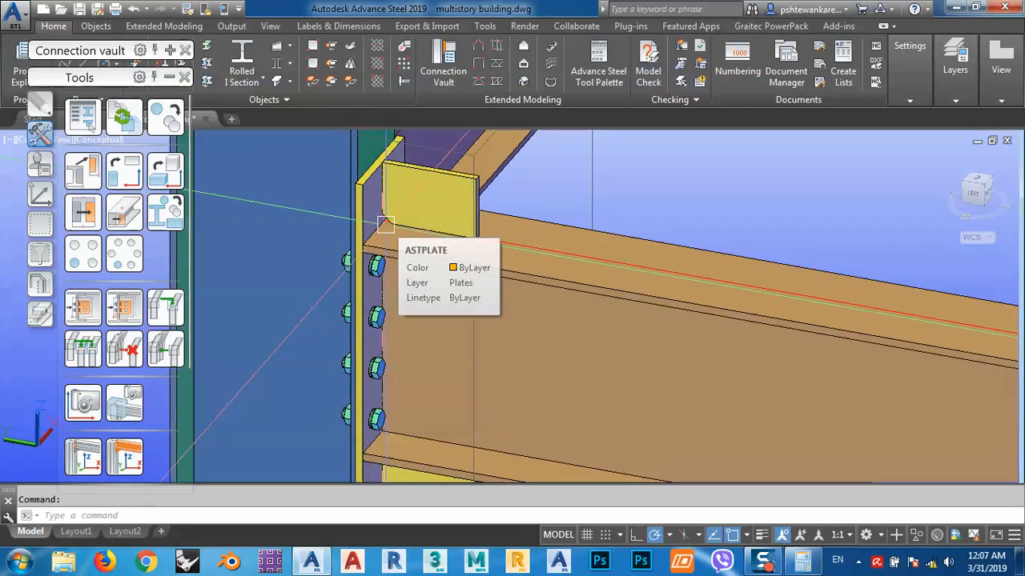
{"action": "scroll", "coordinate": [385, 225], "scroll_direction": "down", "scroll_amount": 8}
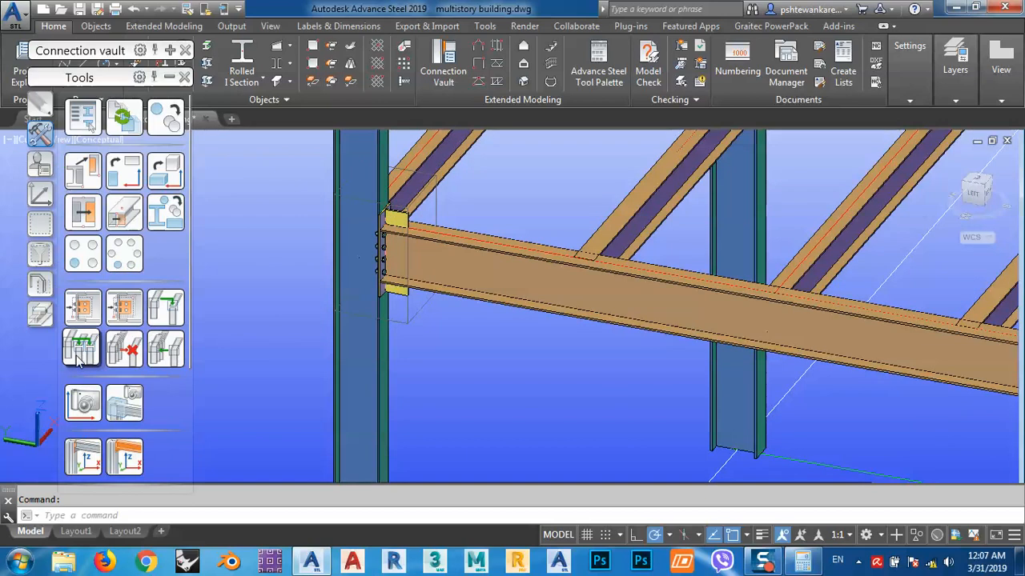
Start creating multiple joints in a joint group, using the corner column's end plate joint as the source
{"action": "left_click", "coordinate": [157, 341]}
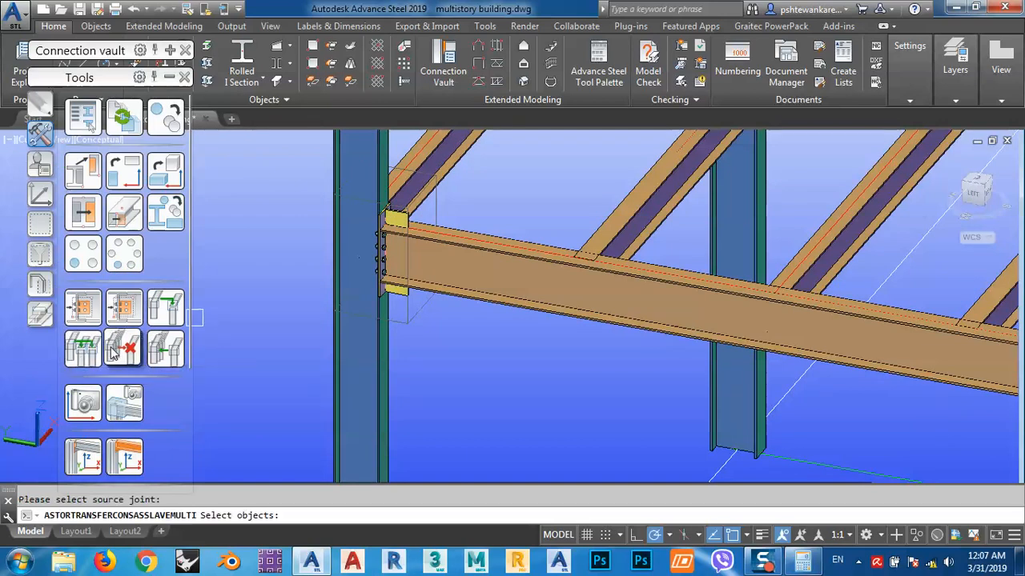
{"action": "scroll", "coordinate": [385, 228], "scroll_direction": "up", "scroll_amount": 5}
{"action": "left_click", "coordinate": [385, 232]}
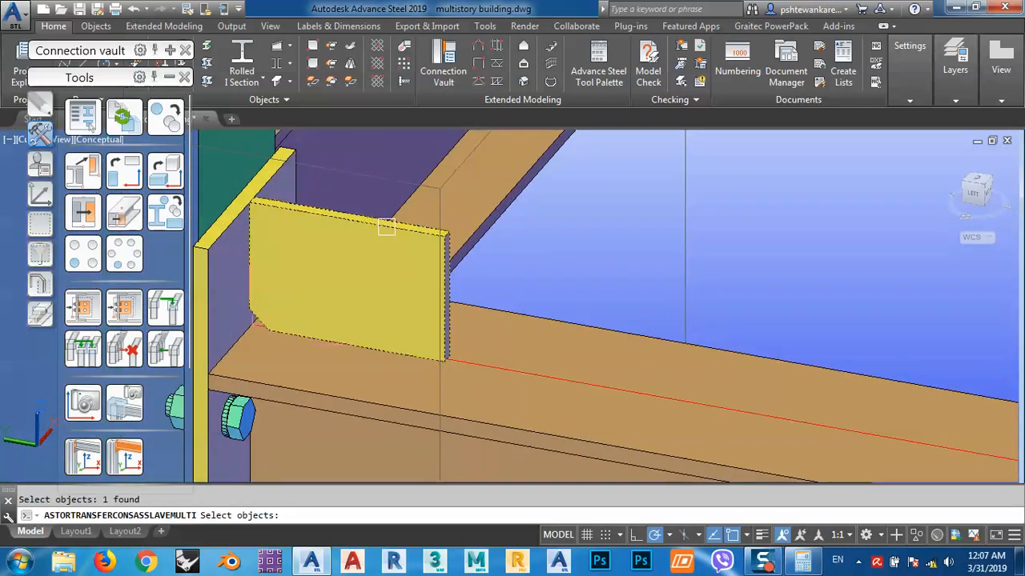
{"action": "scroll", "coordinate": [383, 228], "scroll_direction": "down", "scroll_amount": 8}
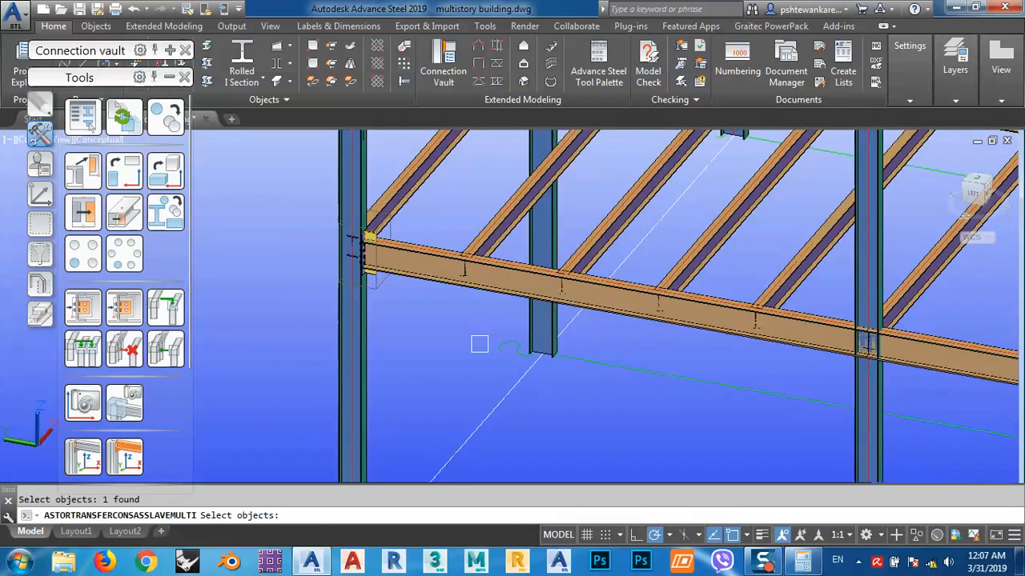
{"action": "middle_click_drag", "start_coordinate": [479, 344], "coordinate": [377, 306]}
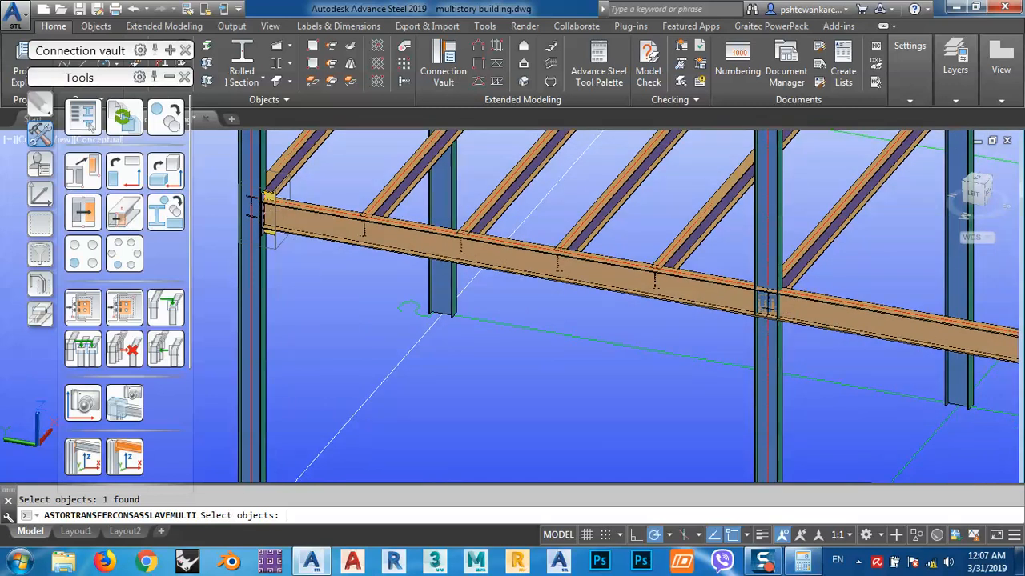
{"action": "key", "text": "Return"}
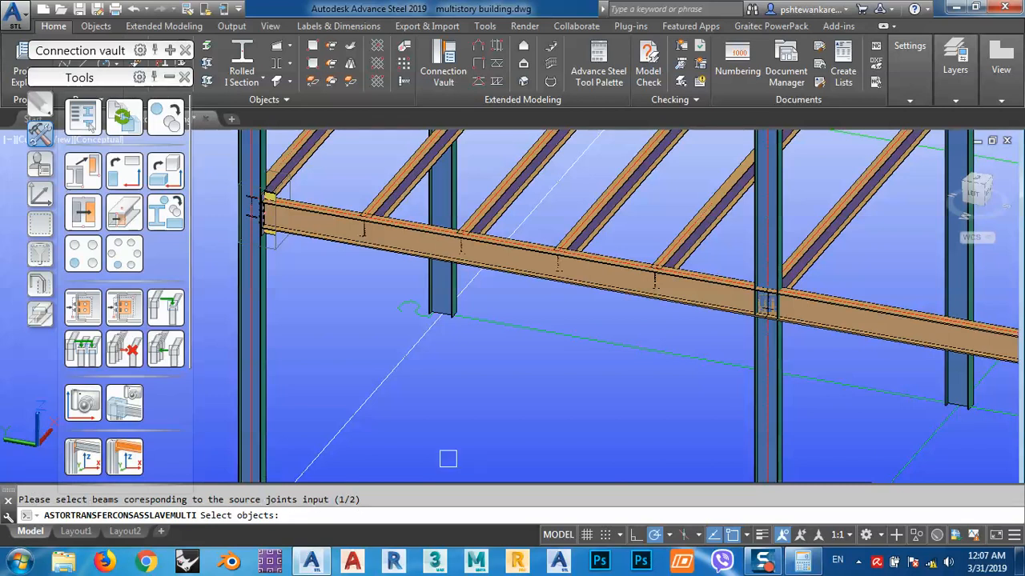
Select the other three columns along the front row as the columns receiving the copied joint
{"action": "middle_click_drag", "start_coordinate": [560, 428], "coordinate": [521, 404]}
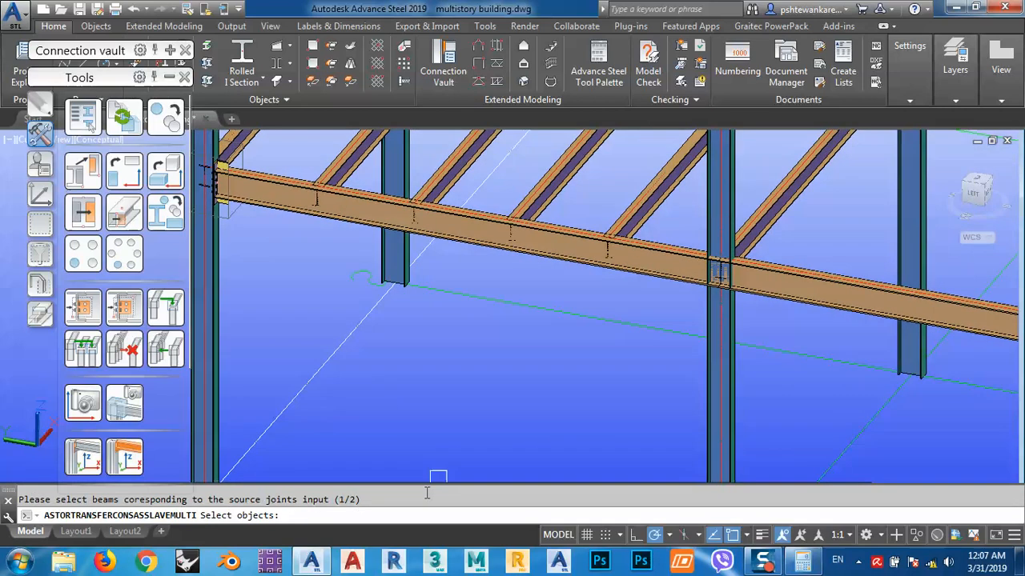
{"action": "left_click", "coordinate": [711, 416]}
{"action": "scroll", "coordinate": [607, 397], "scroll_direction": "down", "scroll_amount": 6}
{"action": "middle_click_drag", "start_coordinate": [723, 412], "coordinate": [673, 384]}
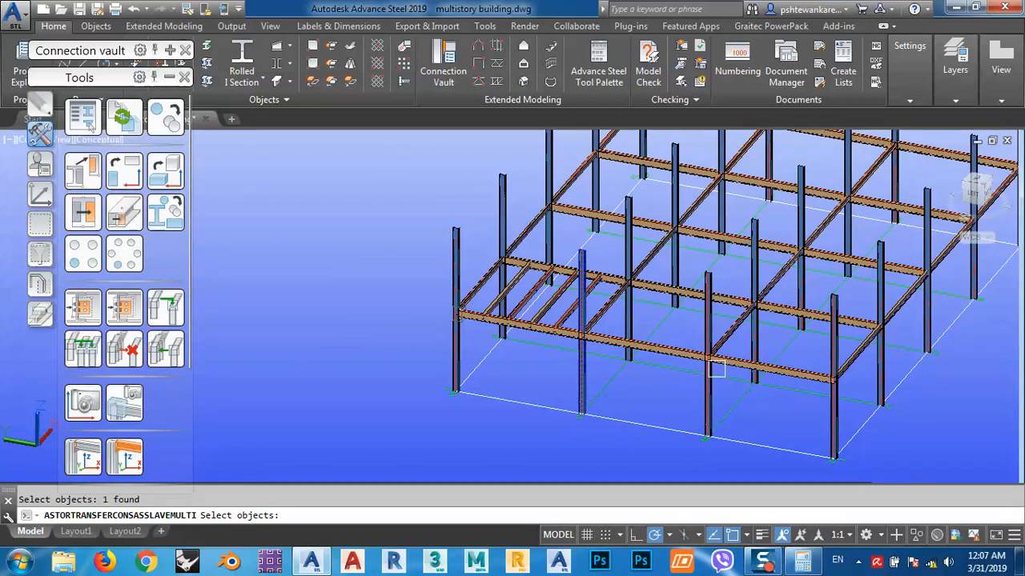
{"action": "scroll", "coordinate": [709, 393], "scroll_direction": "up", "scroll_amount": 3}
{"action": "left_click", "coordinate": [706, 394]}
{"action": "scroll", "coordinate": [655, 392], "scroll_direction": "down", "scroll_amount": 4}
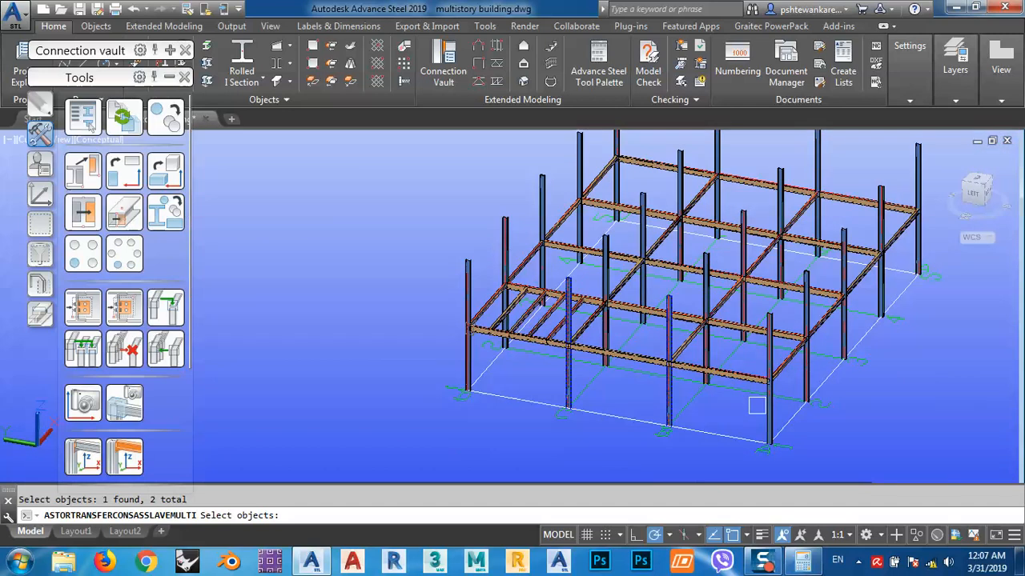
{"action": "scroll", "coordinate": [760, 406], "scroll_direction": "up", "scroll_amount": 2}
{"action": "left_click", "coordinate": [772, 414]}
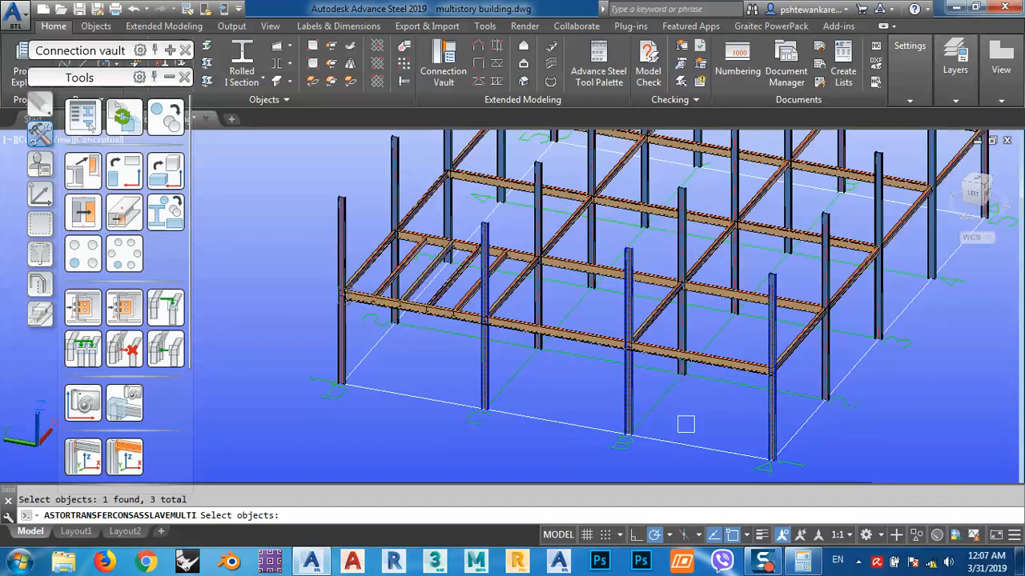
{"action": "key", "text": "Return"}
Select the three front-row floor beams as the beams receiving the copied end plate joints and finish creating the joints
{"action": "scroll", "coordinate": [422, 345], "scroll_direction": "up", "scroll_amount": 4}
{"action": "left_click", "coordinate": [441, 315]}
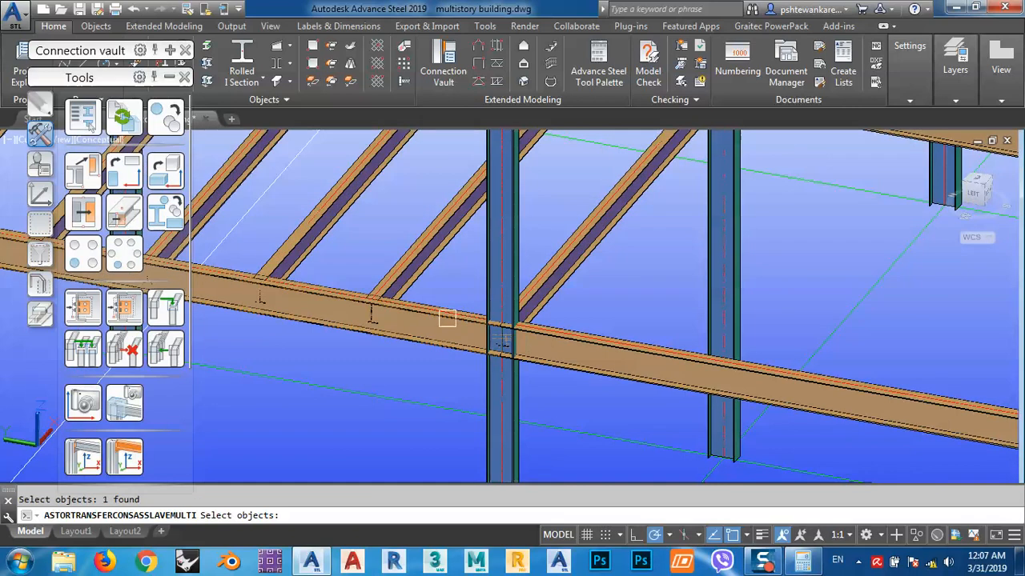
{"action": "left_click", "coordinate": [587, 339]}
{"action": "scroll", "coordinate": [587, 339], "scroll_direction": "down", "scroll_amount": 4}
{"action": "scroll", "coordinate": [376, 304], "scroll_direction": "down", "scroll_amount": 3}
{"action": "scroll", "coordinate": [511, 319], "scroll_direction": "up", "scroll_amount": 7}
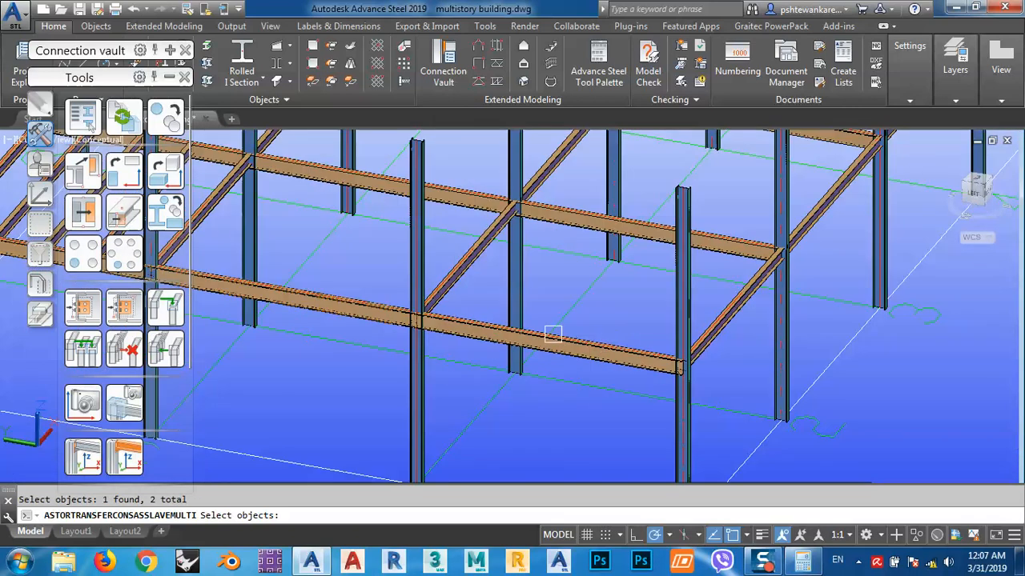
{"action": "left_click", "coordinate": [604, 345]}
{"action": "scroll", "coordinate": [666, 337], "scroll_direction": "down", "scroll_amount": 3}
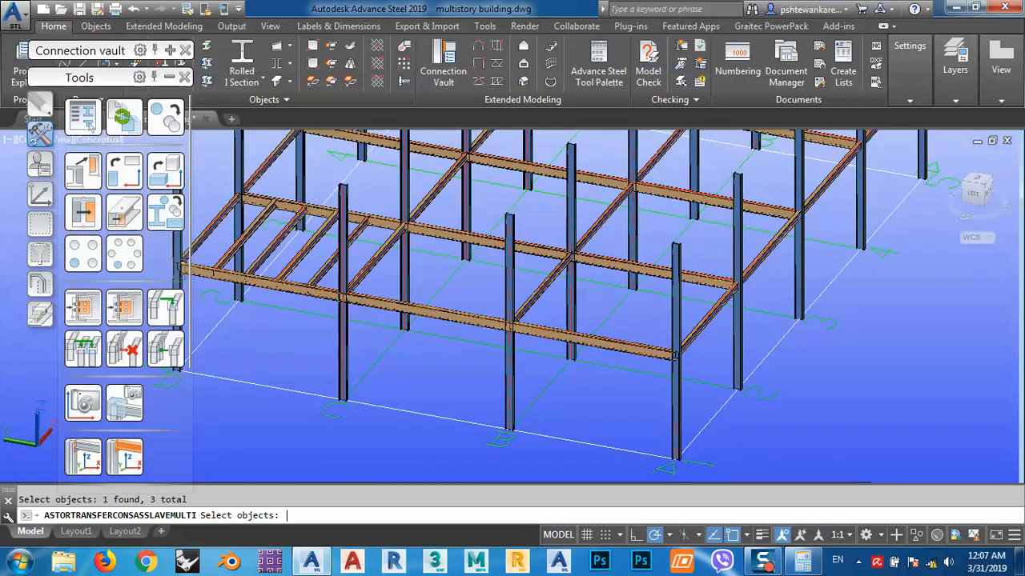
{"action": "key", "text": "Return"}
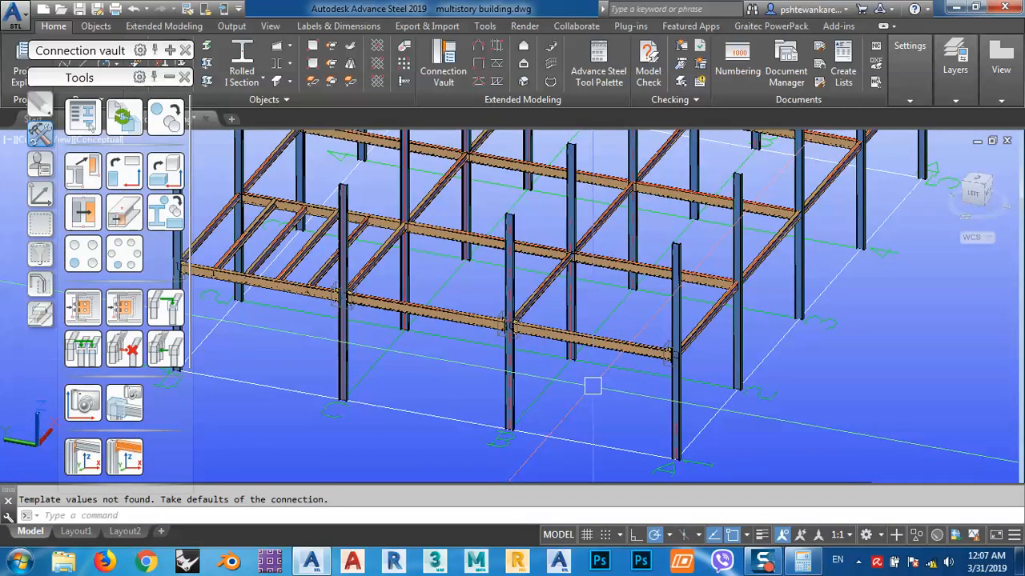
Examine the copied end plates, stiffeners and bolts at the columns along the front row
{"action": "scroll", "coordinate": [518, 315], "scroll_direction": "up", "scroll_amount": 10}
{"action": "middle_click_drag", "start_coordinate": [496, 375], "coordinate": [733, 291]}
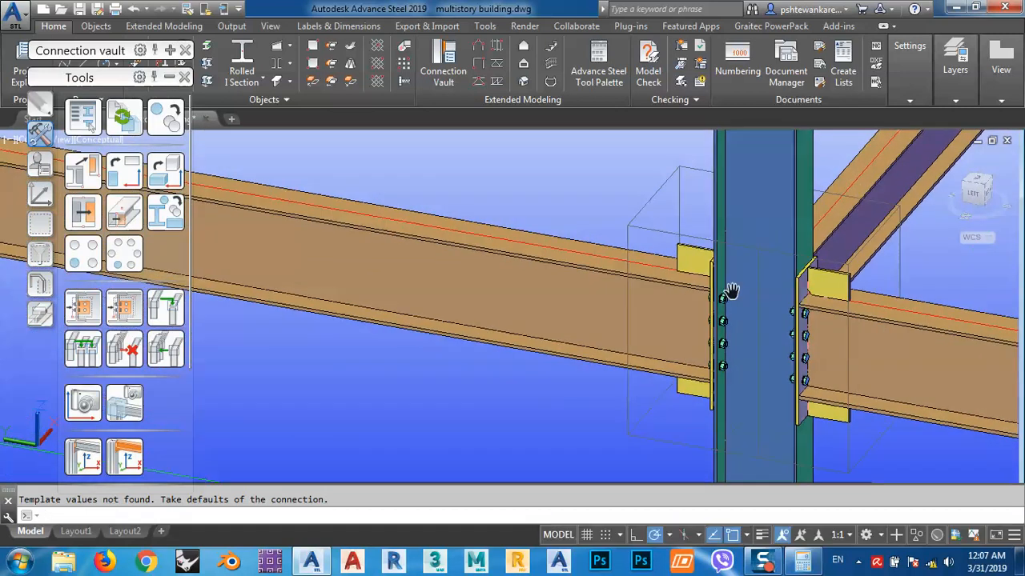
{"action": "scroll", "coordinate": [733, 291], "scroll_direction": "down", "scroll_amount": 3}
{"action": "middle_click_drag", "start_coordinate": [276, 292], "coordinate": [542, 343]}
{"action": "scroll", "coordinate": [542, 344], "scroll_direction": "down", "scroll_amount": 5}
{"action": "middle_click_drag", "start_coordinate": [348, 294], "coordinate": [535, 344]}
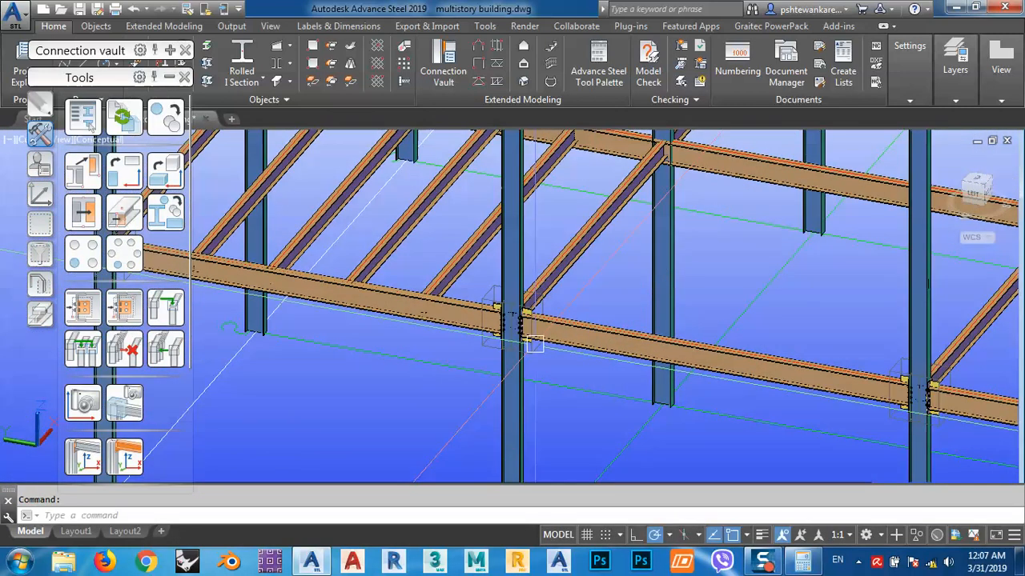
{"action": "scroll", "coordinate": [492, 353], "scroll_direction": "down", "scroll_amount": 5}
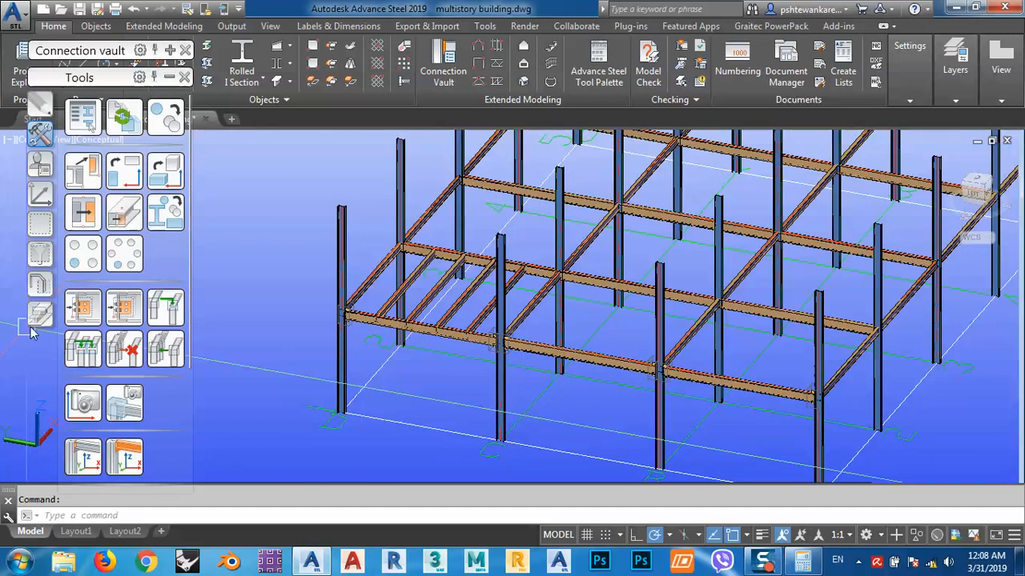
Start creating multiple joints in a joint group again, using the end plate joint at the front-row column on axis C as the source
{"action": "left_click", "coordinate": [73, 350]}
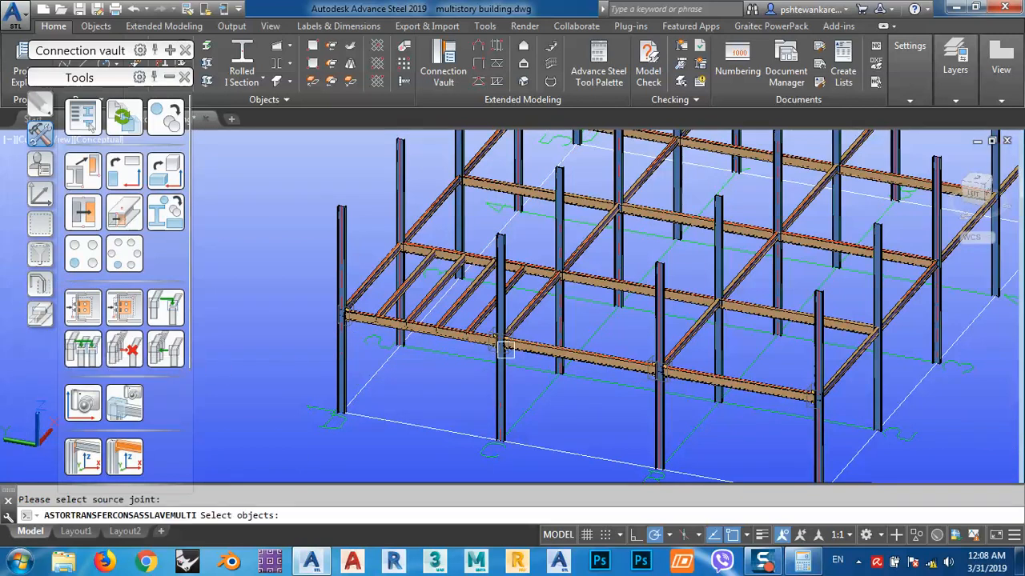
{"action": "scroll", "coordinate": [499, 352], "scroll_direction": "up", "scroll_amount": 8}
{"action": "scroll", "coordinate": [503, 316], "scroll_direction": "up", "scroll_amount": 3}
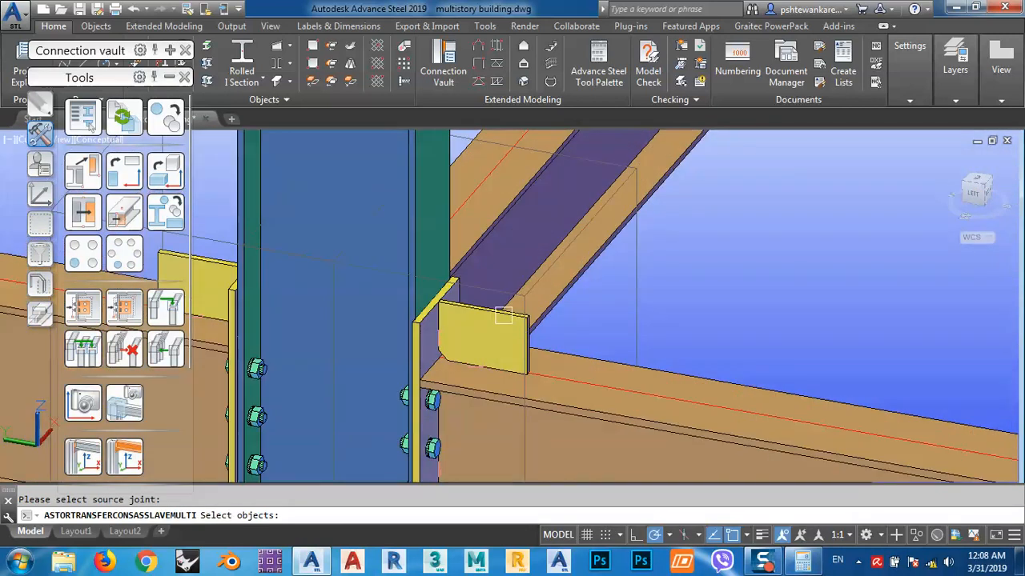
{"action": "scroll", "coordinate": [491, 316], "scroll_direction": "up", "scroll_amount": 3}
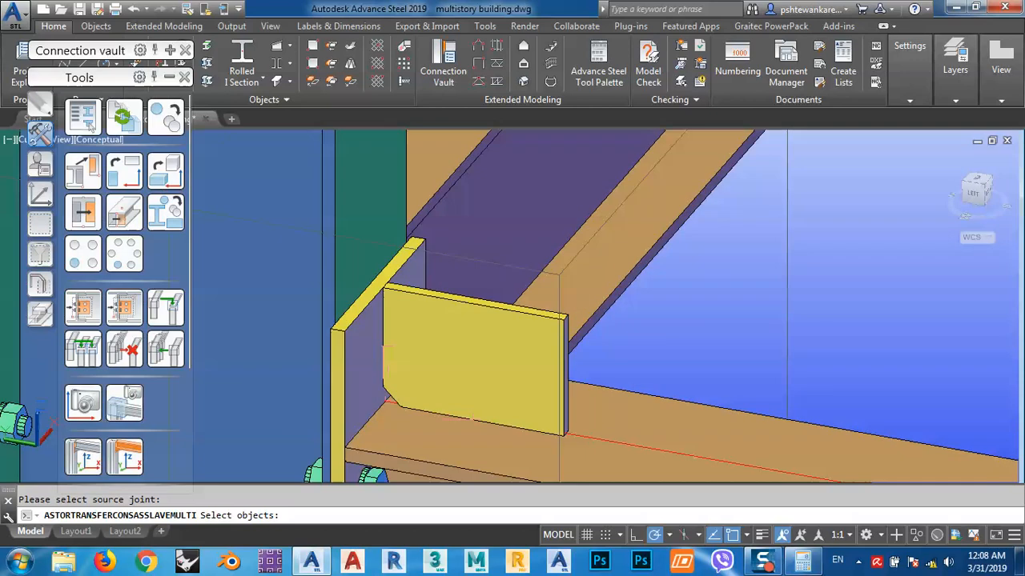
{"action": "left_click", "coordinate": [488, 309]}
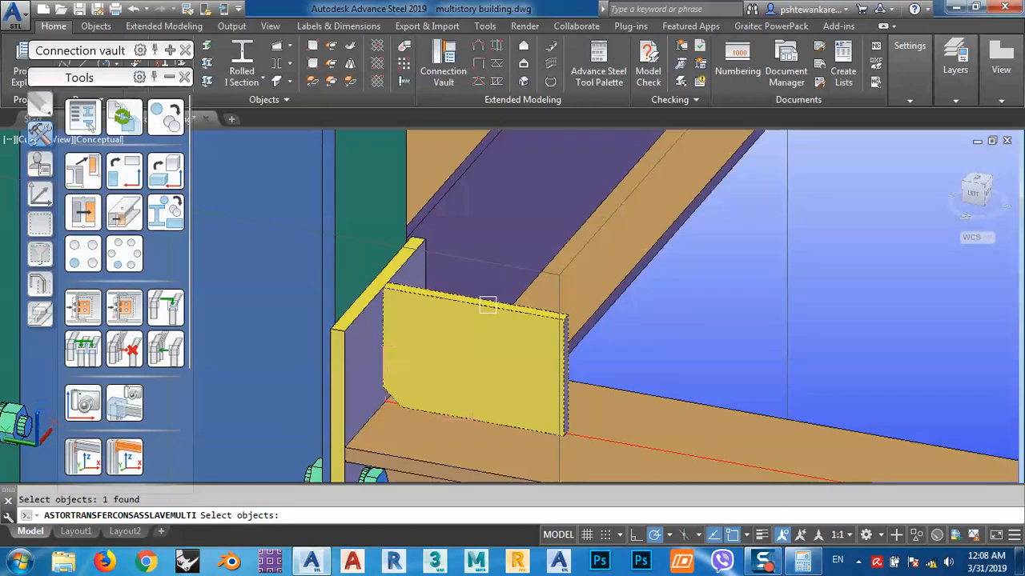
{"action": "key", "text": "Return"}
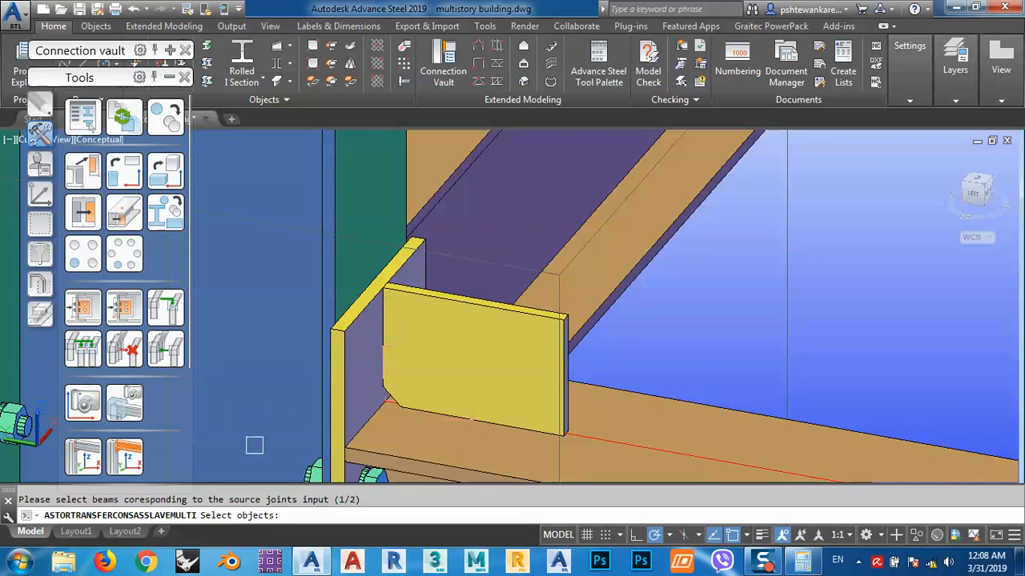
Turn the model to the front elevation and begin a window selection of the columns receiving the copied joint
{"action": "scroll", "coordinate": [423, 315], "scroll_direction": "down", "scroll_amount": 8}
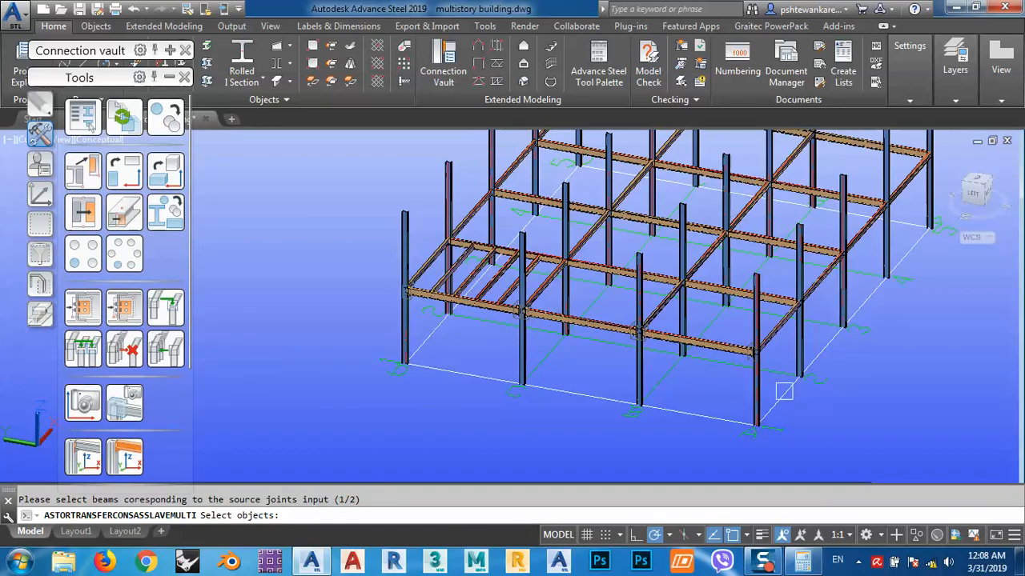
{"action": "middle_click_drag", "start_coordinate": [784, 392], "coordinate": [549, 314], "text": "shift"}
{"action": "left_click", "coordinate": [886, 295]}
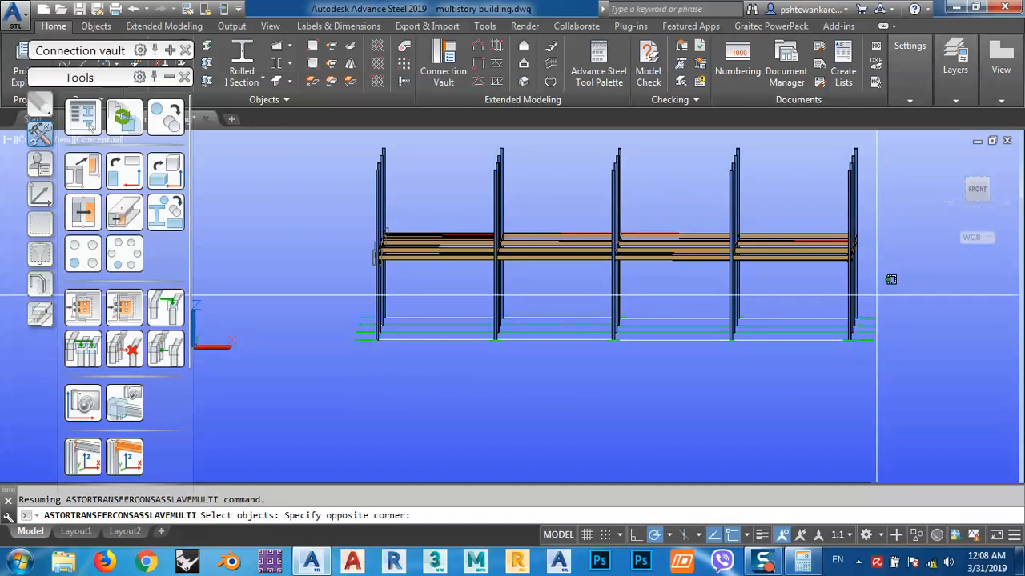
Window-select the columns for the multiple slave joint transfer and pick the three beams along gridline 2 as its attached beams
{"action": "left_click", "coordinate": [424, 284]}
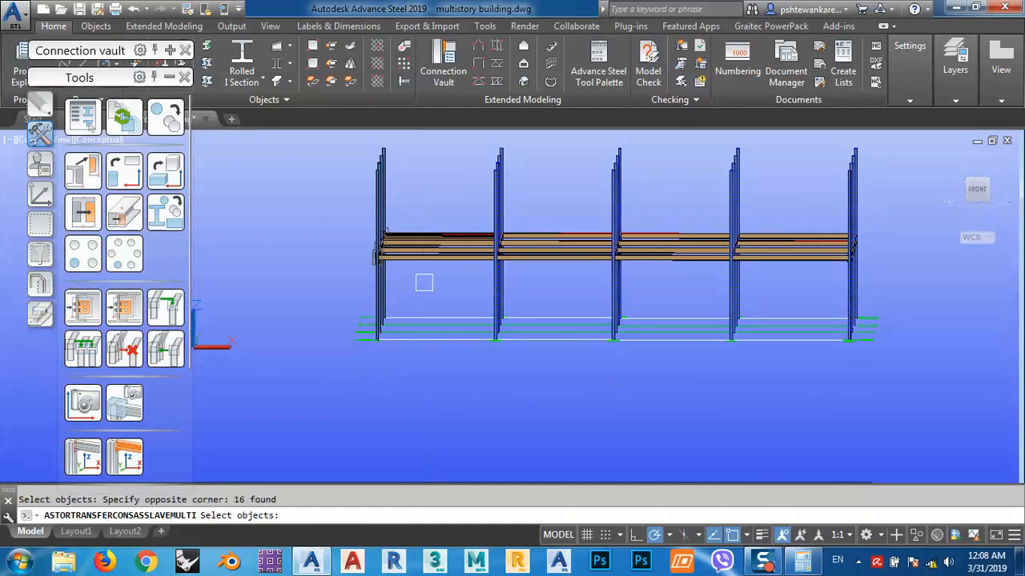
{"action": "key", "text": "Return"}
{"action": "middle_click_drag", "start_coordinate": [421, 293], "coordinate": [663, 351], "text": "shift"}
{"action": "left_click", "coordinate": [702, 357]}
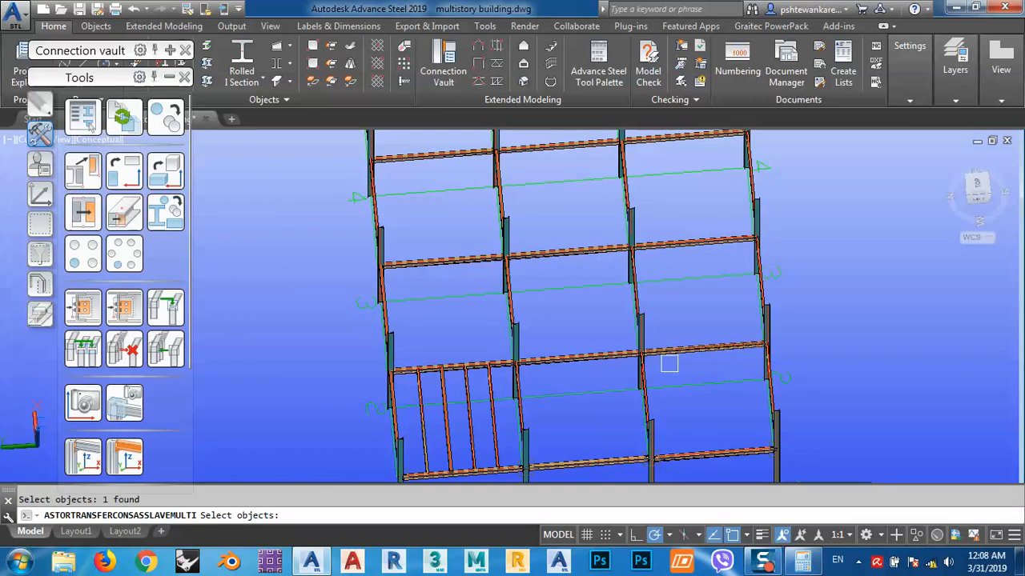
{"action": "left_click", "coordinate": [499, 360]}
{"action": "scroll", "coordinate": [497, 362], "scroll_direction": "up", "scroll_amount": 5}
{"action": "left_click", "coordinate": [505, 363]}
{"action": "scroll", "coordinate": [496, 389], "scroll_direction": "down", "scroll_amount": 5}
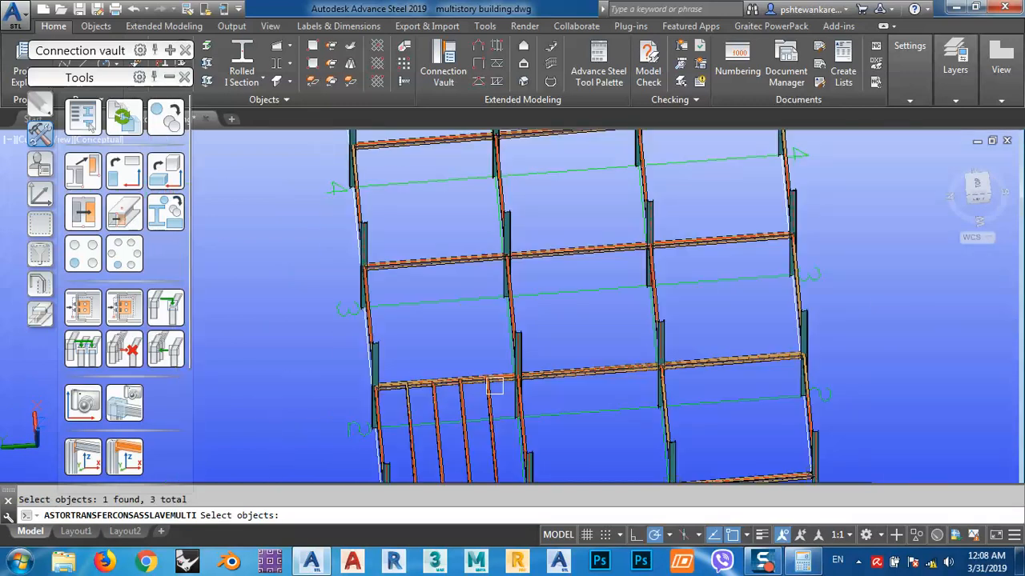
Add the beams along gridlines 3, 4 and 5 and create the slave end plate joints on all picked beams
{"action": "left_click", "coordinate": [477, 303]}
{"action": "left_click", "coordinate": [555, 299]}
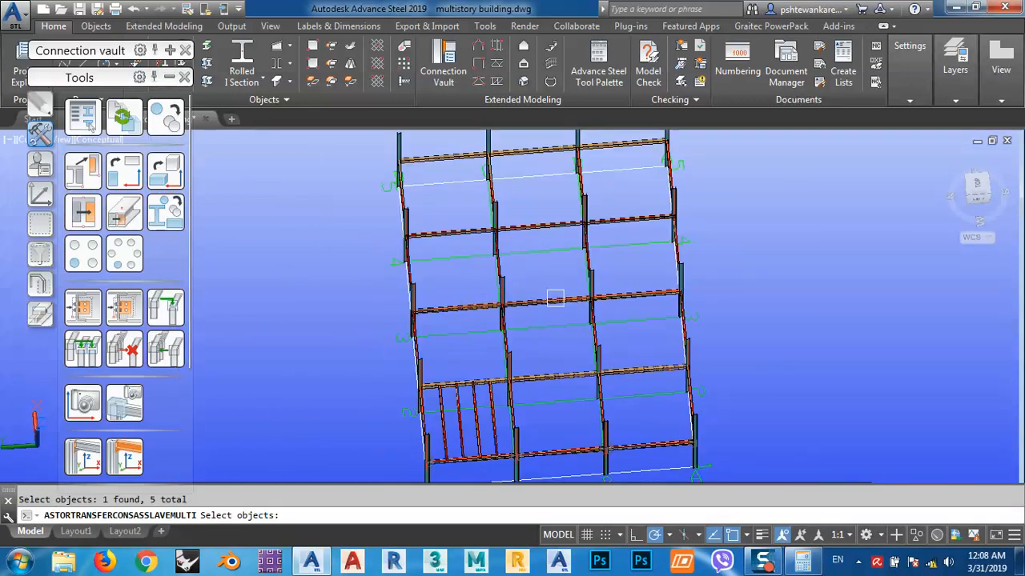
{"action": "left_click", "coordinate": [622, 298]}
{"action": "left_click", "coordinate": [612, 220]}
{"action": "left_click", "coordinate": [546, 227]}
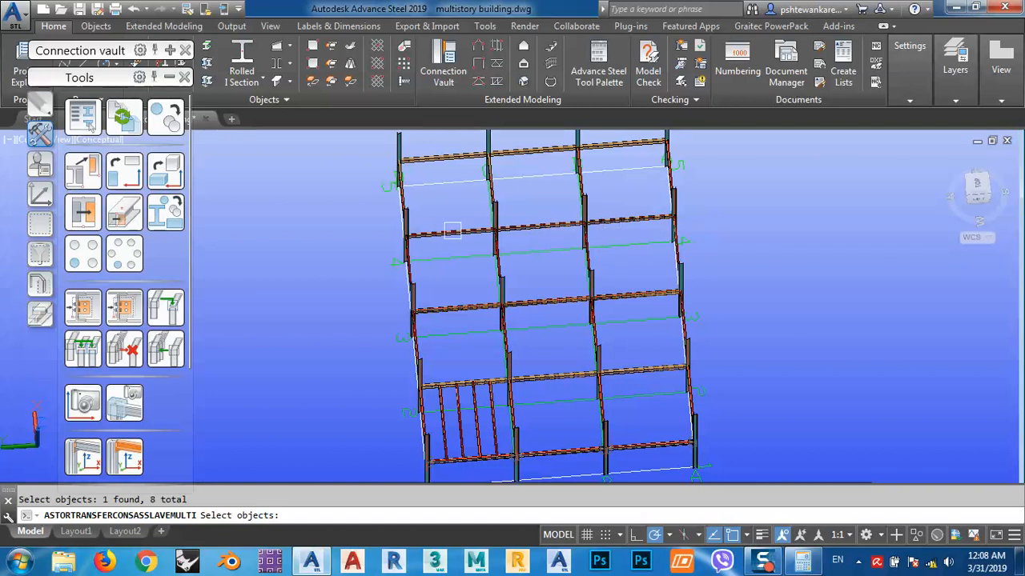
{"action": "left_click", "coordinate": [453, 234]}
{"action": "left_click", "coordinate": [432, 154]}
{"action": "left_click", "coordinate": [528, 155]}
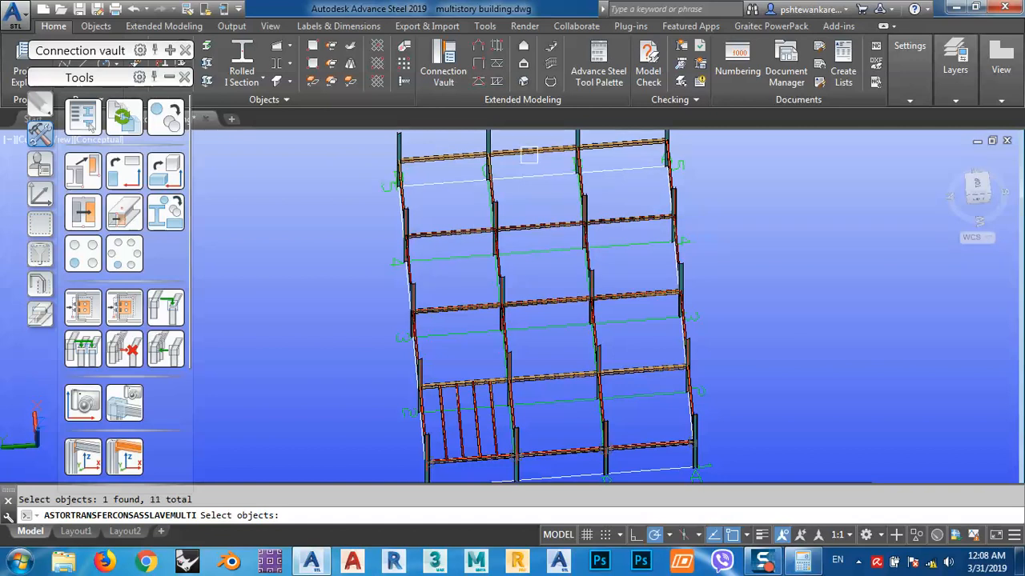
{"action": "left_click", "coordinate": [627, 145]}
{"action": "middle_click_drag", "start_coordinate": [618, 210], "coordinate": [612, 249]}
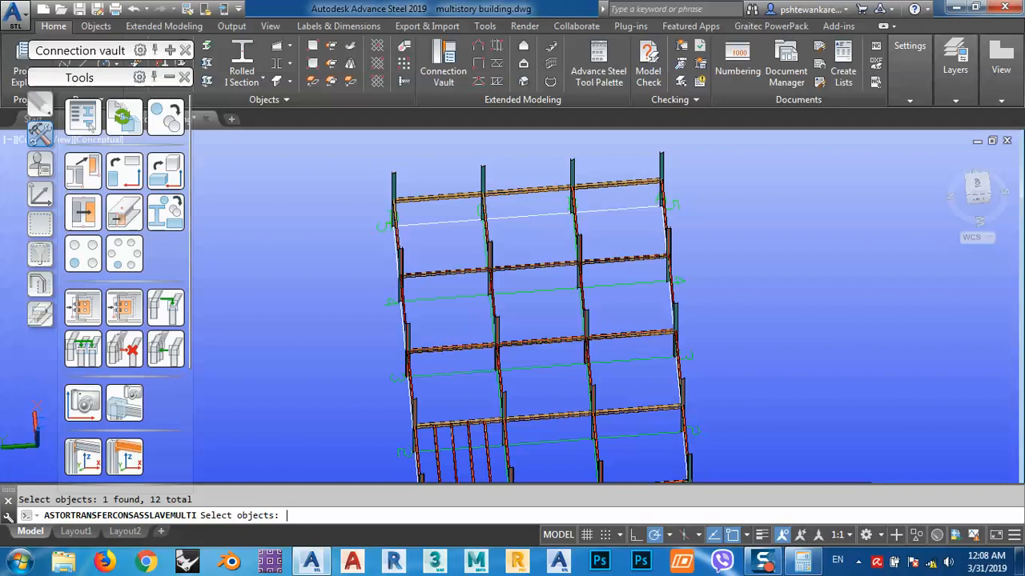
{"action": "key", "text": "Return"}
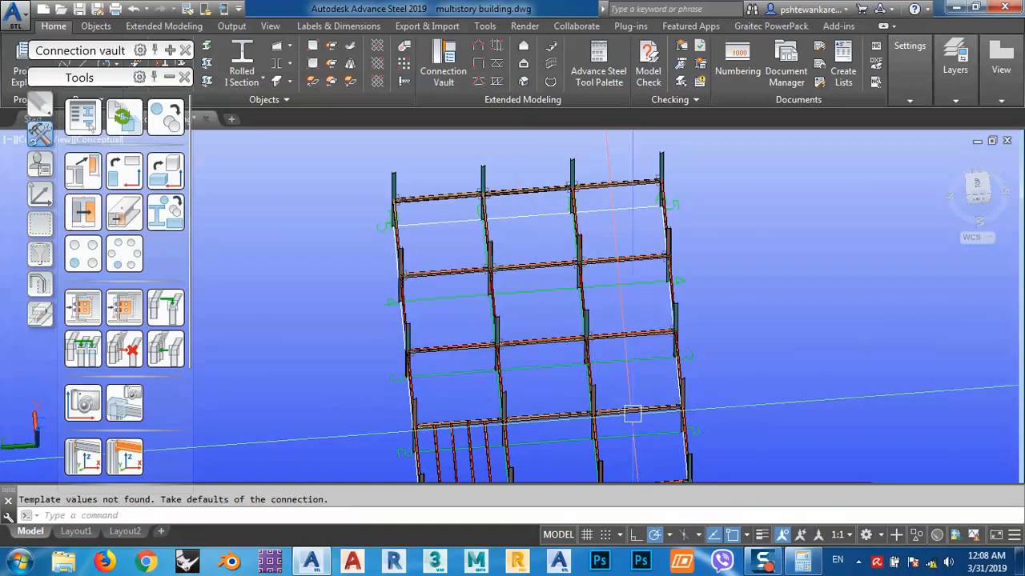
Examine the end plates, bolts and stiffeners at several beam-to-column joints across the floor frame
{"action": "middle_click_drag", "start_coordinate": [632, 414], "coordinate": [545, 358], "text": "shift"}
{"action": "scroll", "coordinate": [542, 340], "scroll_direction": "up", "scroll_amount": 12}
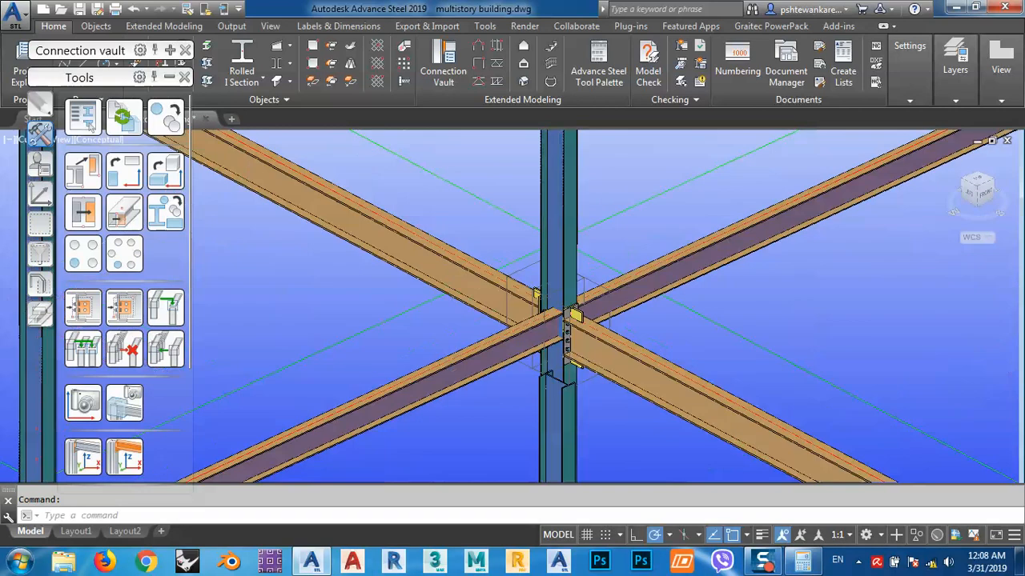
{"action": "scroll", "coordinate": [545, 342], "scroll_direction": "down", "scroll_amount": 5}
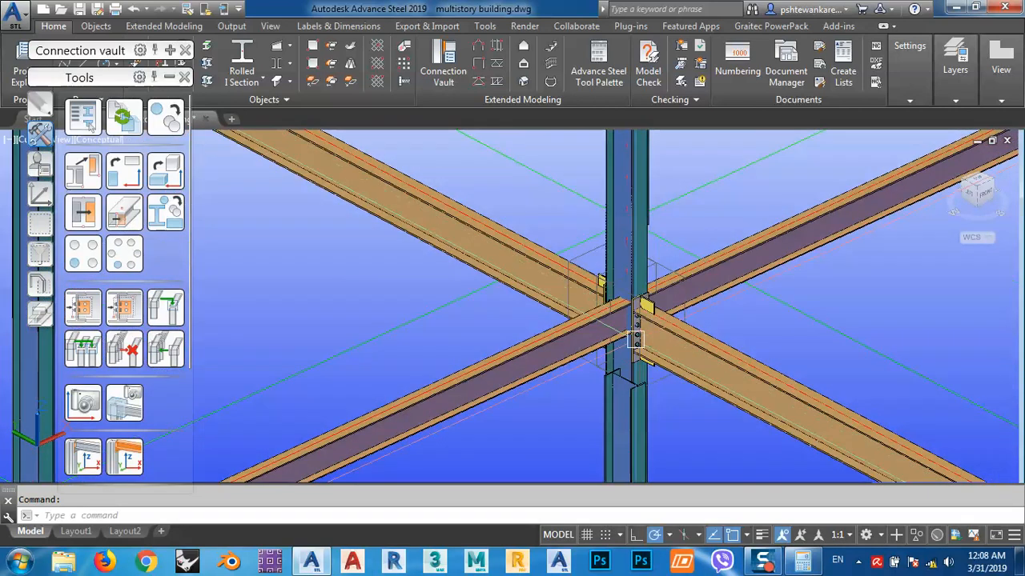
{"action": "middle_click_drag", "start_coordinate": [611, 345], "coordinate": [564, 293], "text": "shift"}
{"action": "scroll", "coordinate": [547, 252], "scroll_direction": "down", "scroll_amount": 5}
{"action": "scroll", "coordinate": [585, 231], "scroll_direction": "up", "scroll_amount": 10}
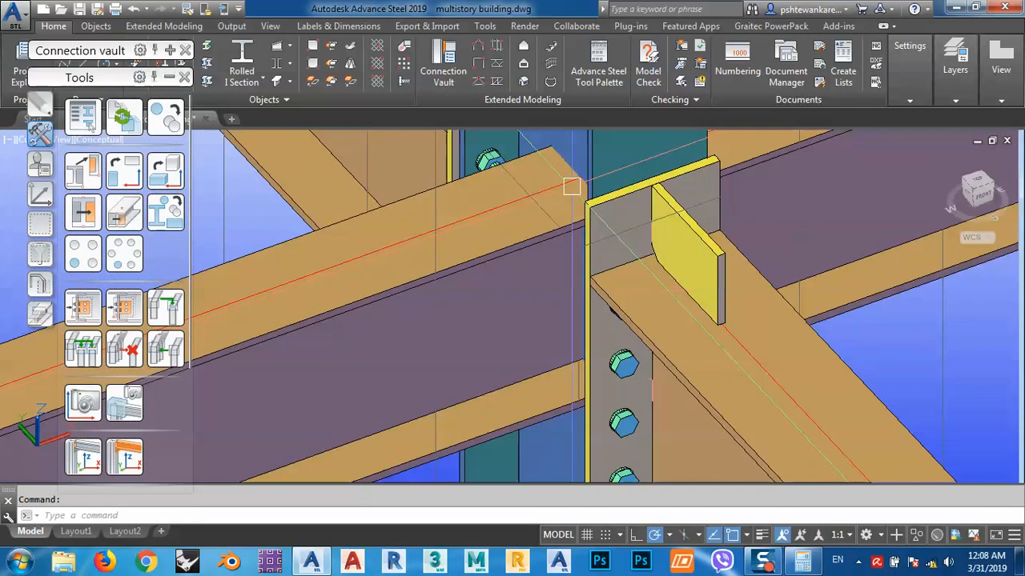
{"action": "scroll", "coordinate": [585, 231], "scroll_direction": "down", "scroll_amount": 3}
{"action": "middle_click_drag", "start_coordinate": [589, 277], "coordinate": [649, 290], "text": "shift"}
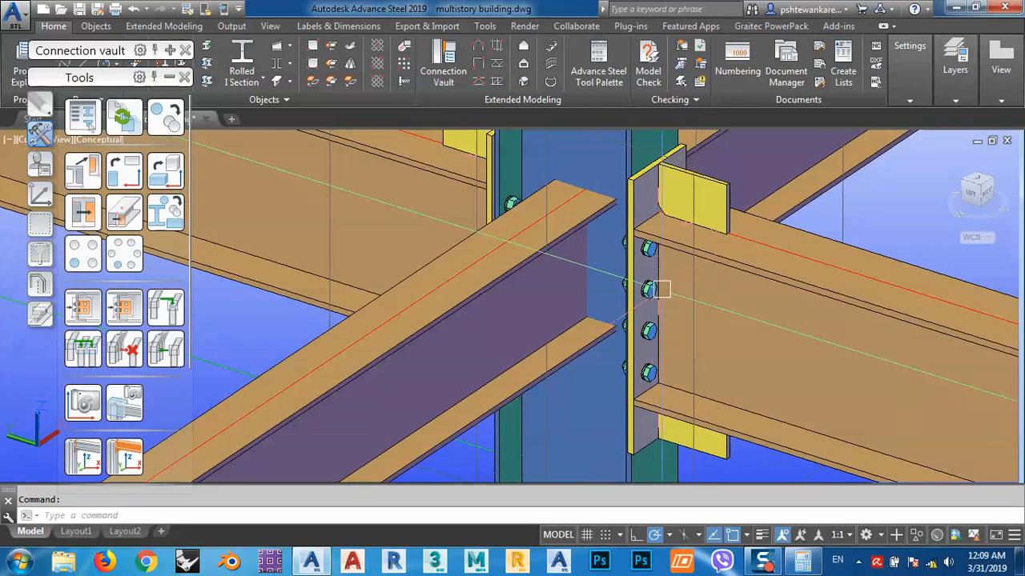
{"action": "scroll", "coordinate": [663, 291], "scroll_direction": "down", "scroll_amount": 10}
{"action": "scroll", "coordinate": [664, 291], "scroll_direction": "down", "scroll_amount": 5}
{"action": "scroll", "coordinate": [513, 282], "scroll_direction": "up", "scroll_amount": 10}
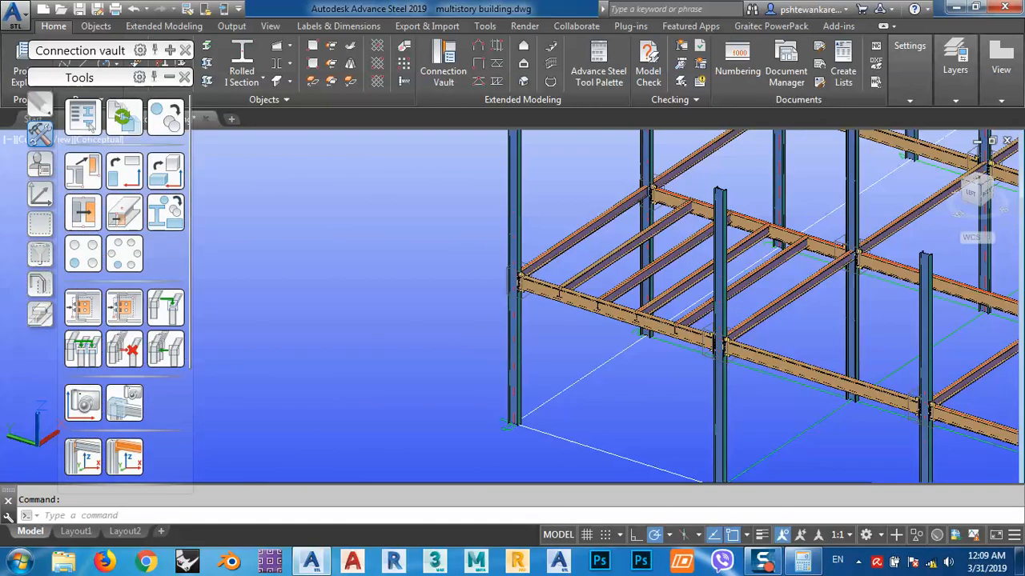
{"action": "scroll", "coordinate": [561, 280], "scroll_direction": "up", "scroll_amount": 4}
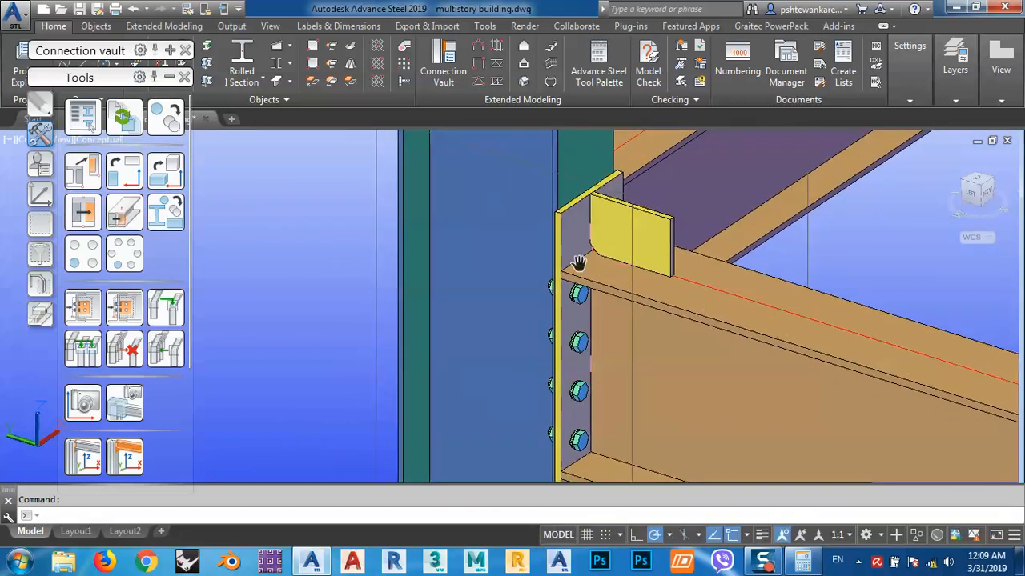
{"action": "mouse_move", "coordinate": [562, 221]}
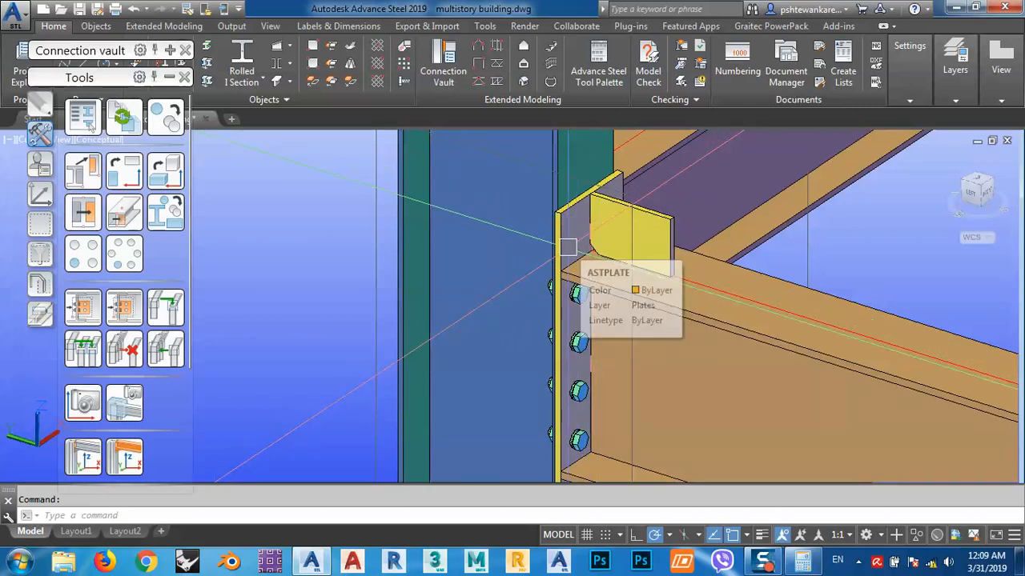
{"action": "scroll", "coordinate": [560, 264], "scroll_direction": "down", "scroll_amount": 8}
{"action": "middle_click_drag", "start_coordinate": [800, 248], "coordinate": [723, 288]}
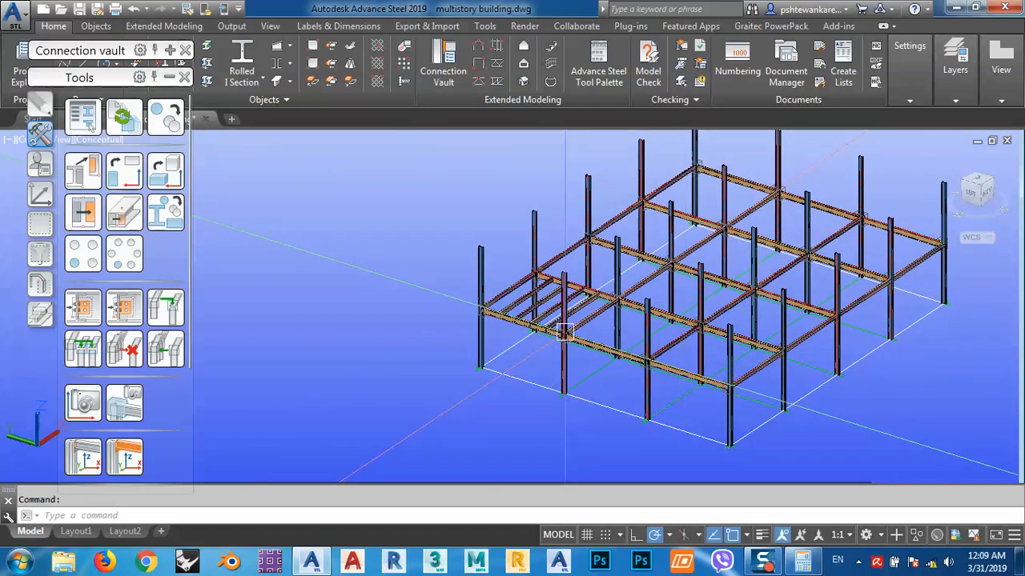
In the joint properties of the front beam's single sided end plate, set the group 1 vertical bolt intermediate distance to 120
{"action": "scroll", "coordinate": [528, 316], "scroll_direction": "up", "scroll_amount": 8}
{"action": "scroll", "coordinate": [515, 311], "scroll_direction": "up", "scroll_amount": 5}
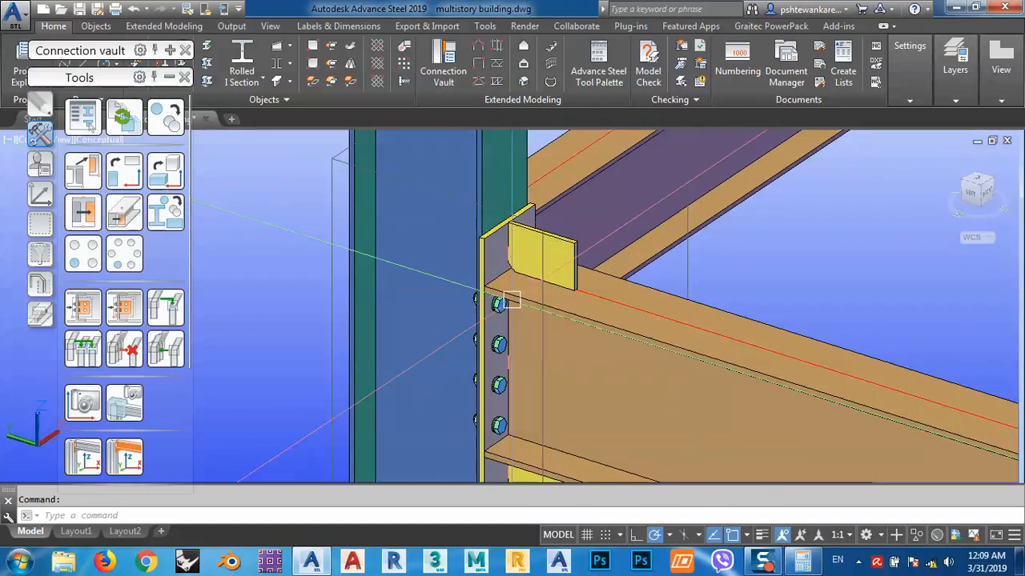
{"action": "left_click", "coordinate": [570, 235]}
{"action": "scroll", "coordinate": [571, 234], "scroll_direction": "down", "scroll_amount": 3}
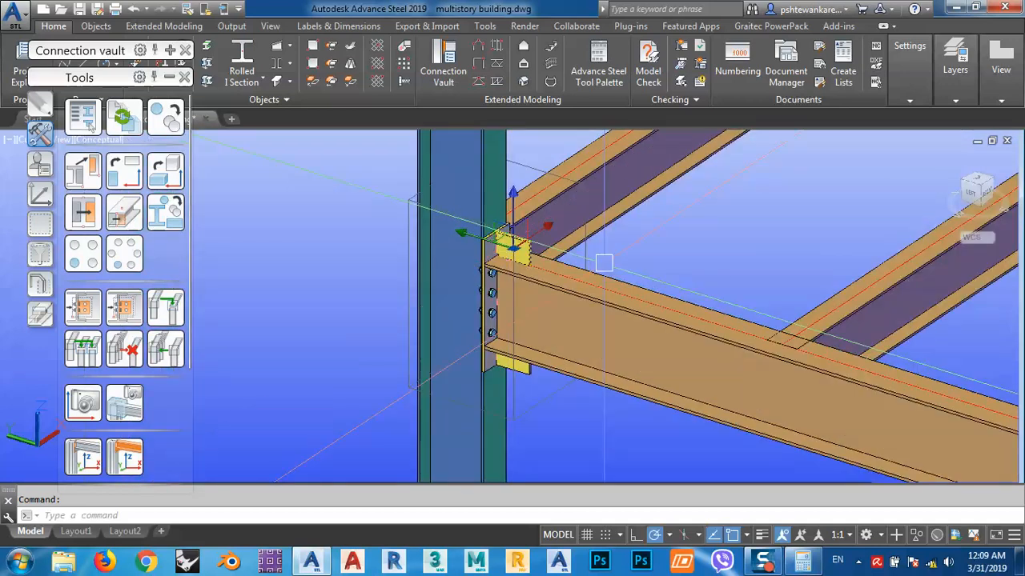
{"action": "right_click", "coordinate": [707, 245]}
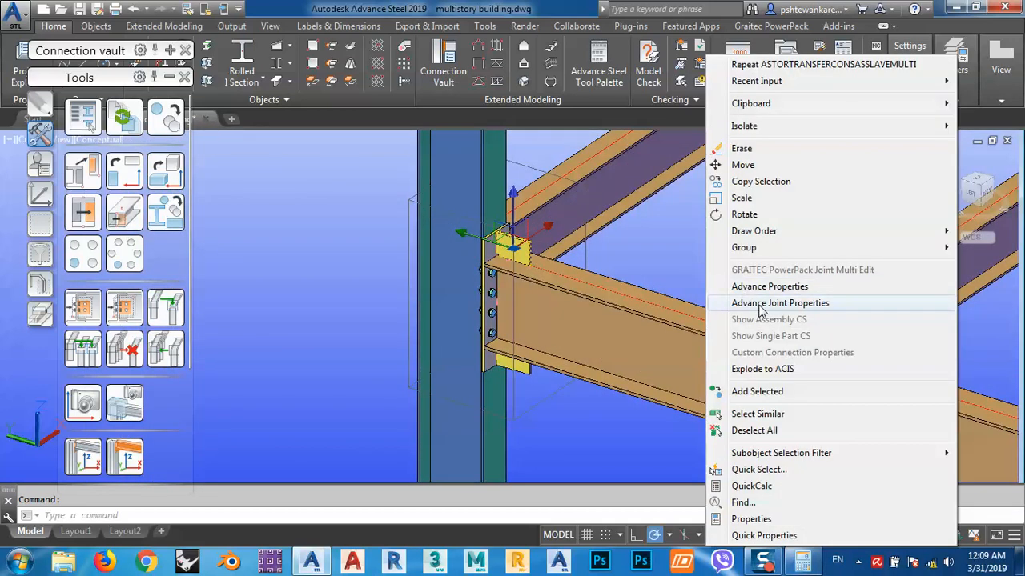
{"action": "left_click", "coordinate": [758, 306]}
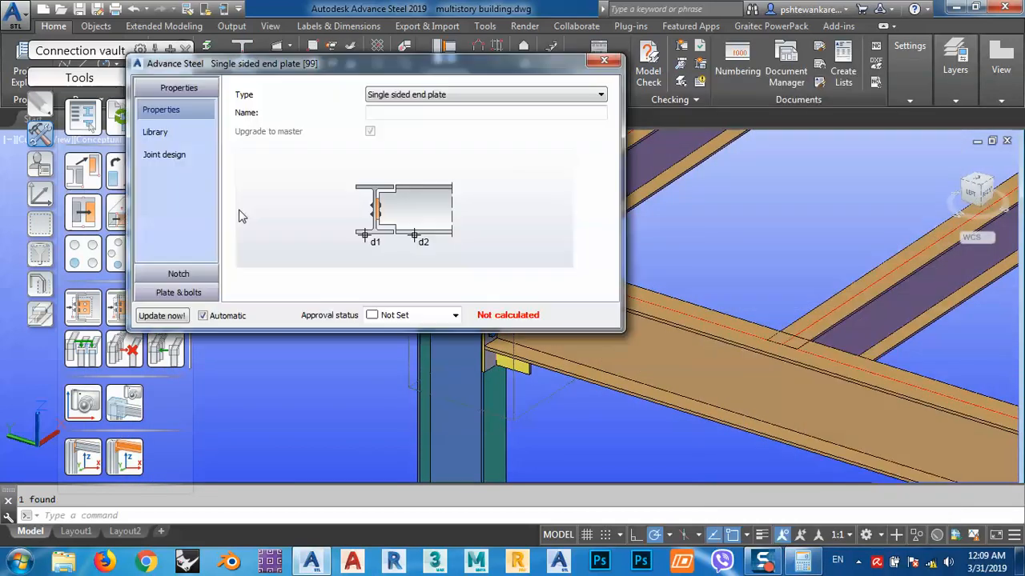
{"action": "left_click", "coordinate": [166, 214]}
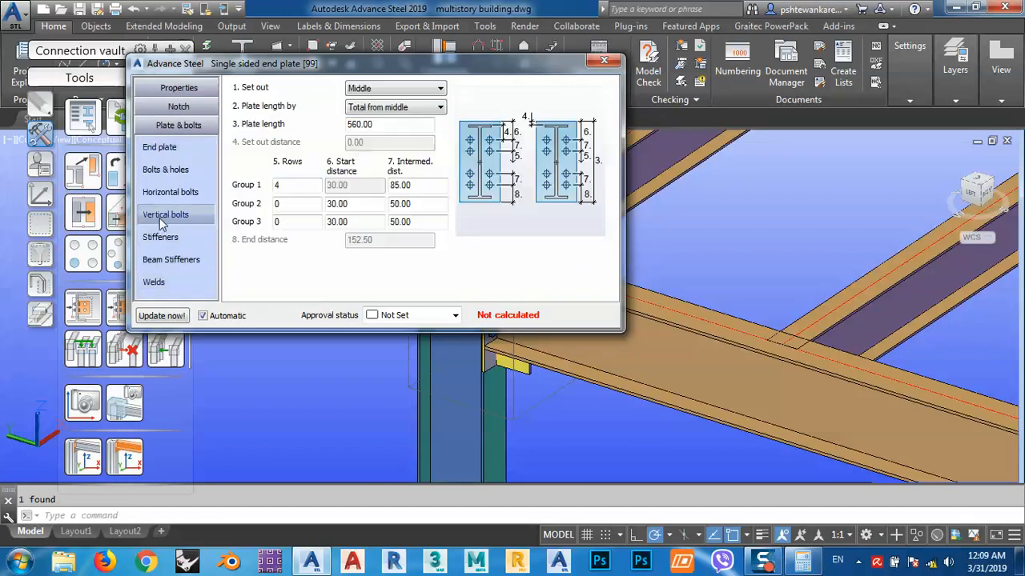
{"action": "double_click", "coordinate": [436, 183]}
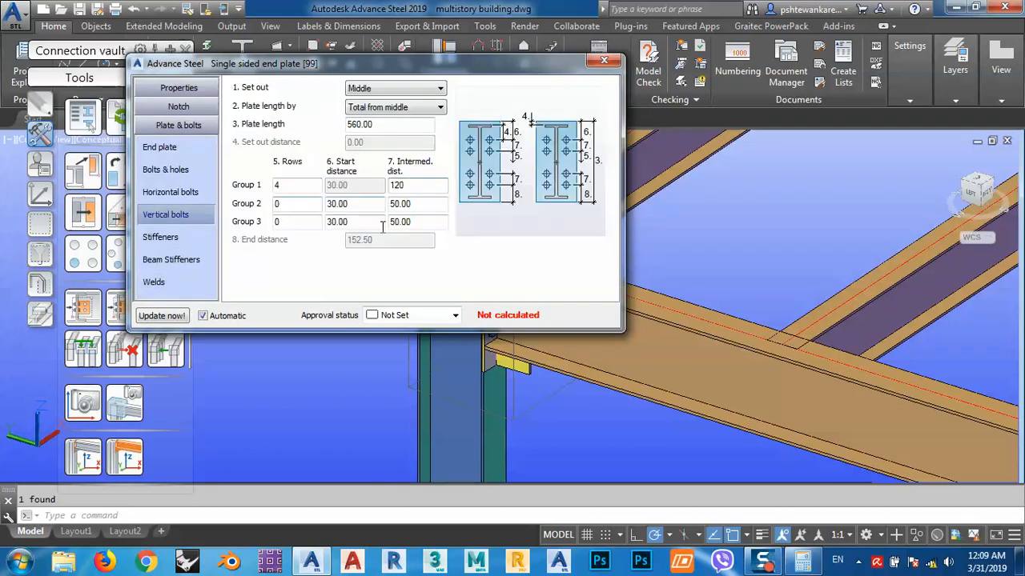
{"action": "left_click", "coordinate": [422, 206]}
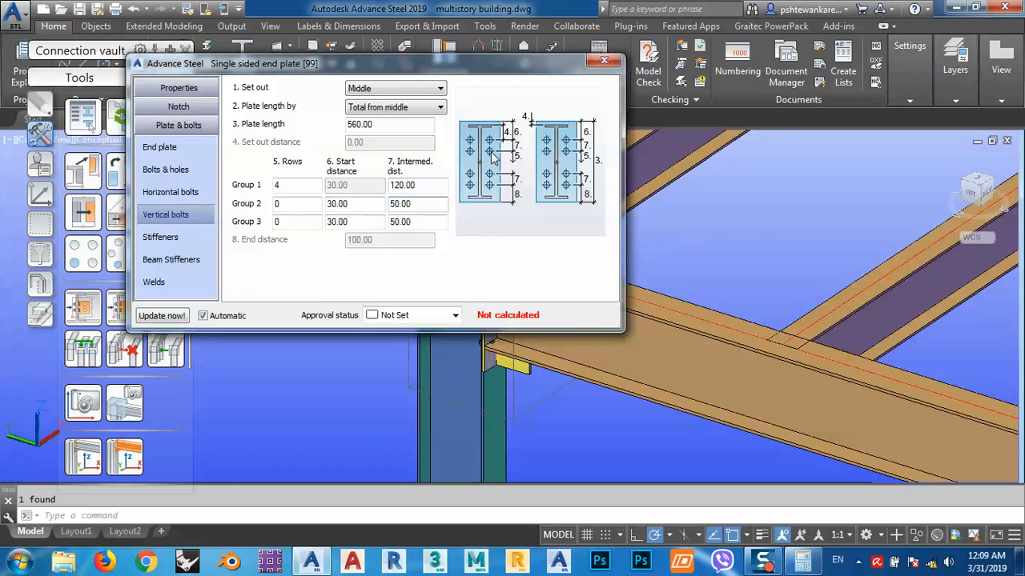
Set the end plate's group 1 vertical bolts to 5 rows and close the joint properties
{"action": "left_click_drag", "start_coordinate": [466, 64], "coordinate": [923, 89]}
{"action": "scroll", "coordinate": [495, 280], "scroll_direction": "up", "scroll_amount": 5}
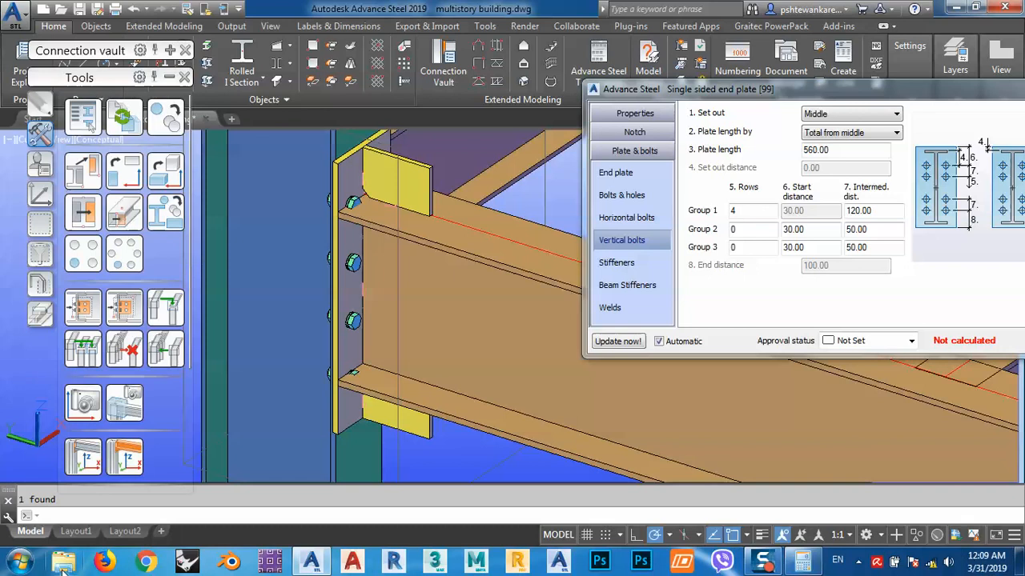
{"action": "double_click", "coordinate": [756, 212]}
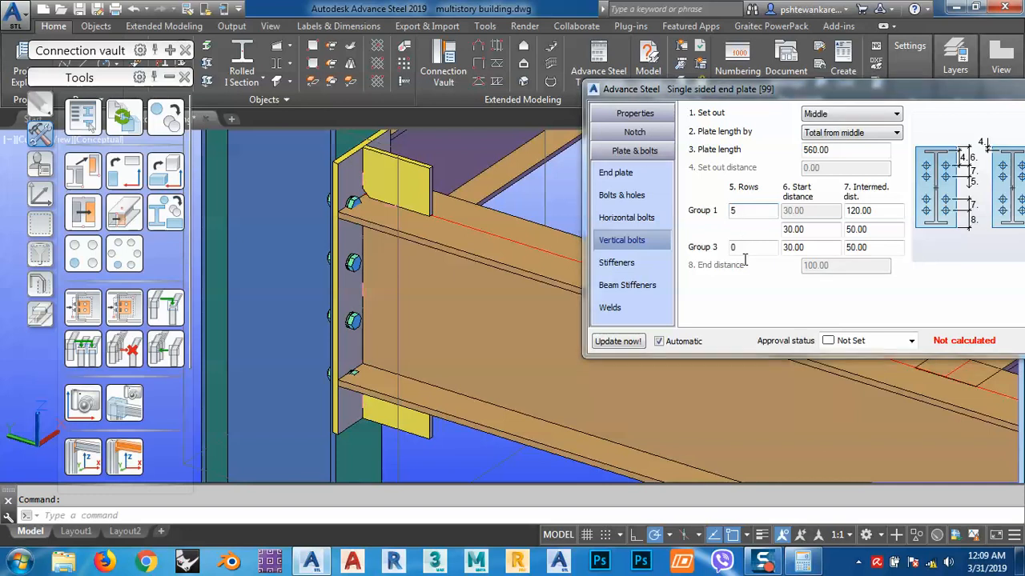
{"action": "left_click", "coordinate": [366, 273]}
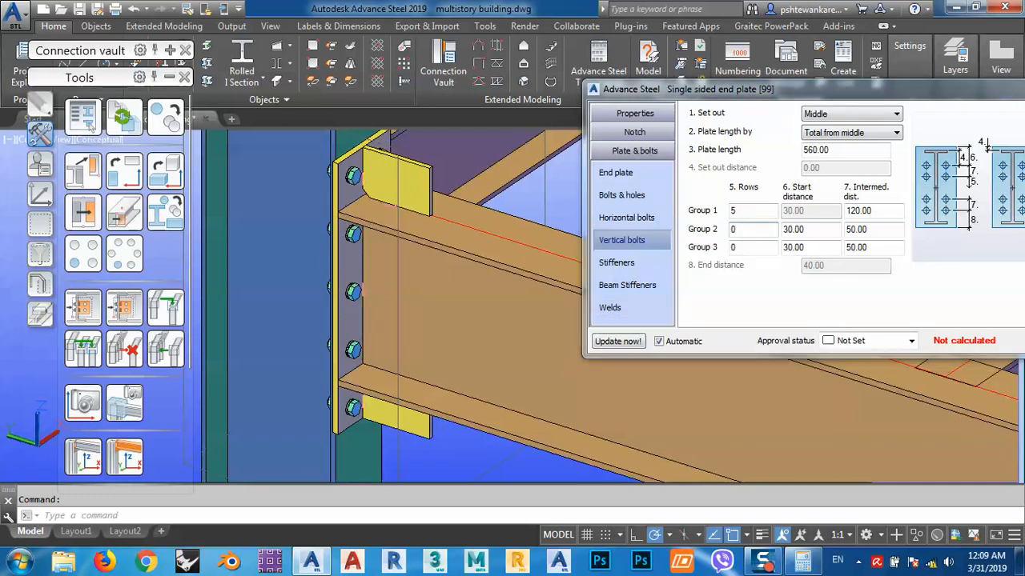
{"action": "middle_click_drag", "start_coordinate": [390, 350], "coordinate": [361, 321], "text": "shift"}
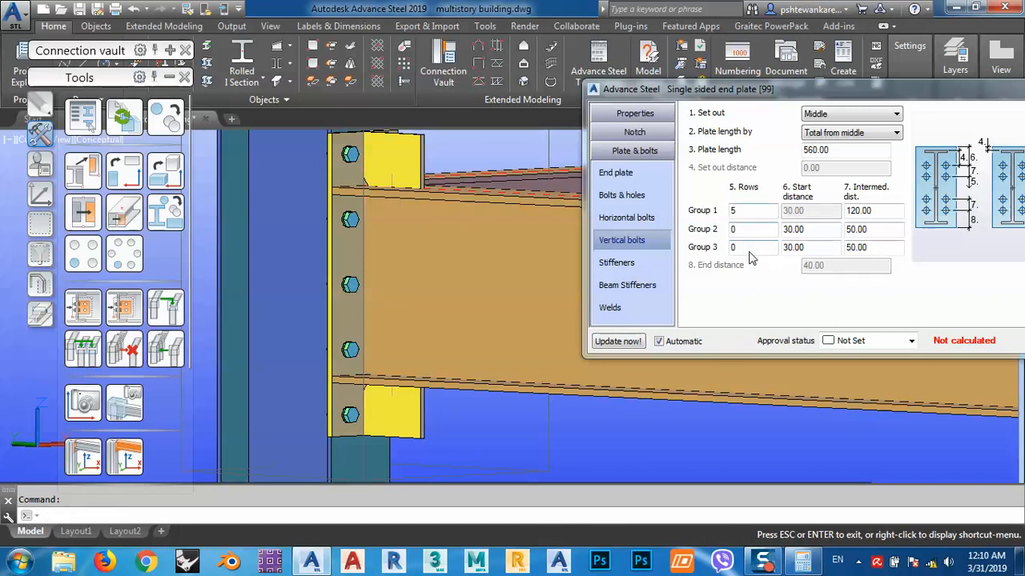
{"action": "left_click_drag", "start_coordinate": [877, 87], "coordinate": [551, 126]}
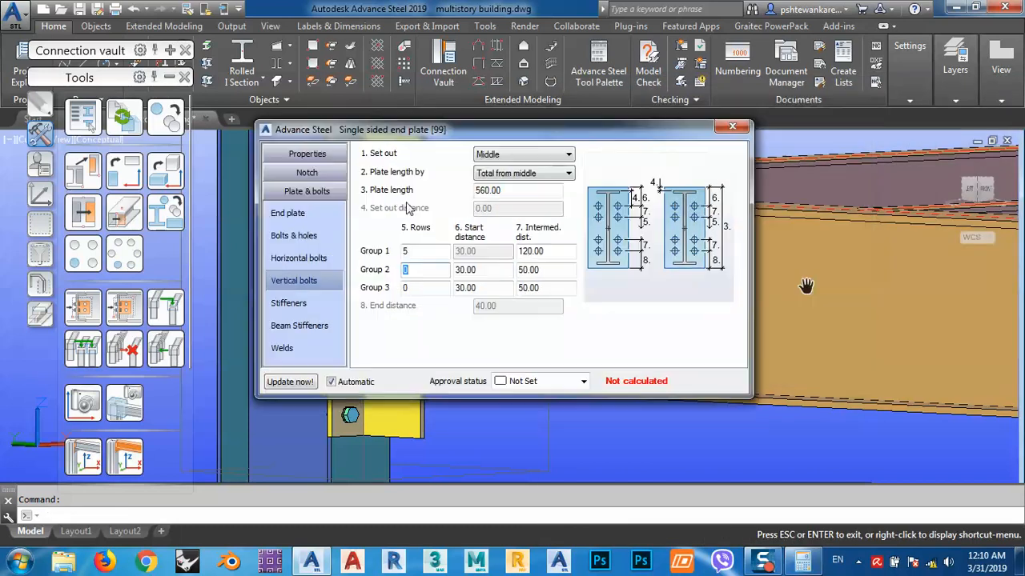
{"action": "left_click", "coordinate": [721, 132]}
Check the bolt layout of the edited end plate and of the linked joints at the other columns
{"action": "middle_click_drag", "start_coordinate": [416, 283], "coordinate": [506, 278]}
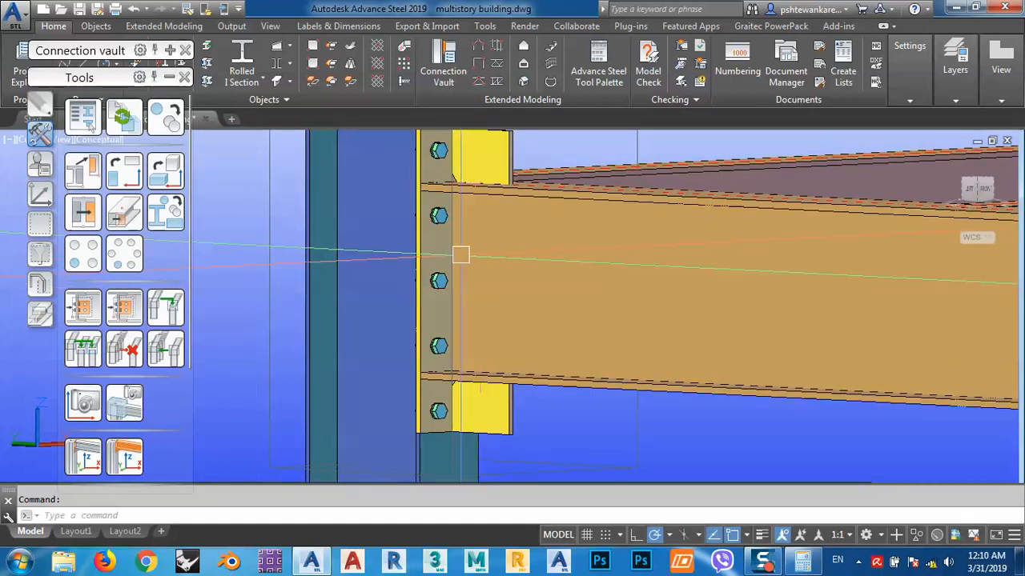
{"action": "scroll", "coordinate": [460, 256], "scroll_direction": "down", "scroll_amount": 2}
{"action": "middle_click_drag", "start_coordinate": [460, 256], "coordinate": [481, 304], "text": "shift"}
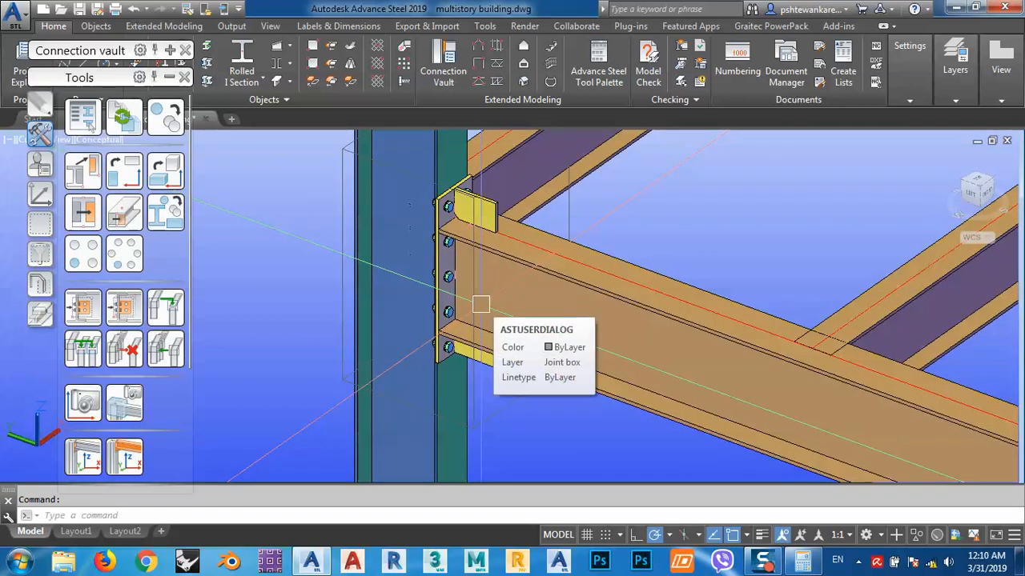
{"action": "scroll", "coordinate": [480, 304], "scroll_direction": "down", "scroll_amount": 5}
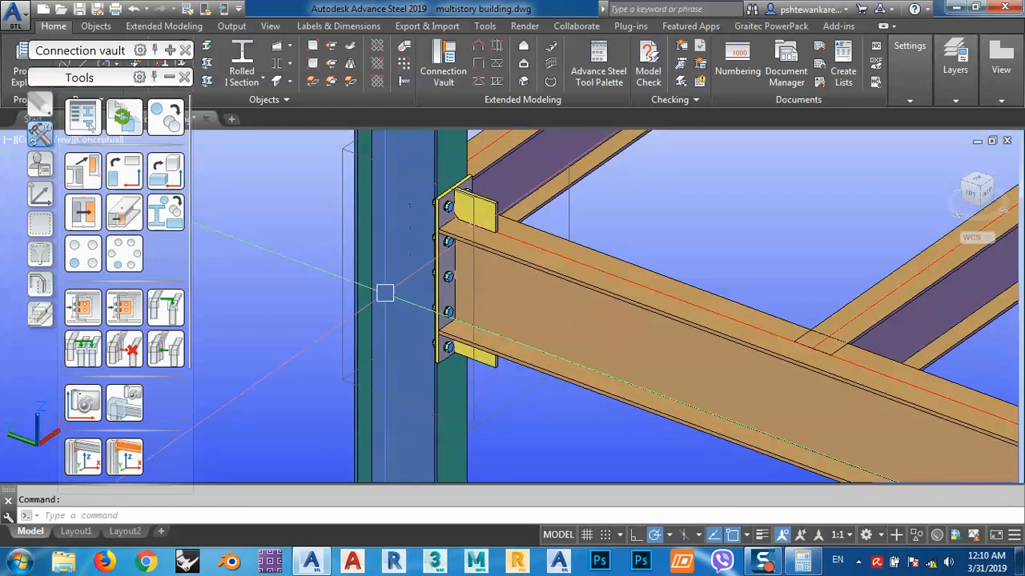
{"action": "scroll", "coordinate": [502, 204], "scroll_direction": "up", "scroll_amount": 2}
{"action": "scroll", "coordinate": [502, 204], "scroll_direction": "up", "scroll_amount": 3}
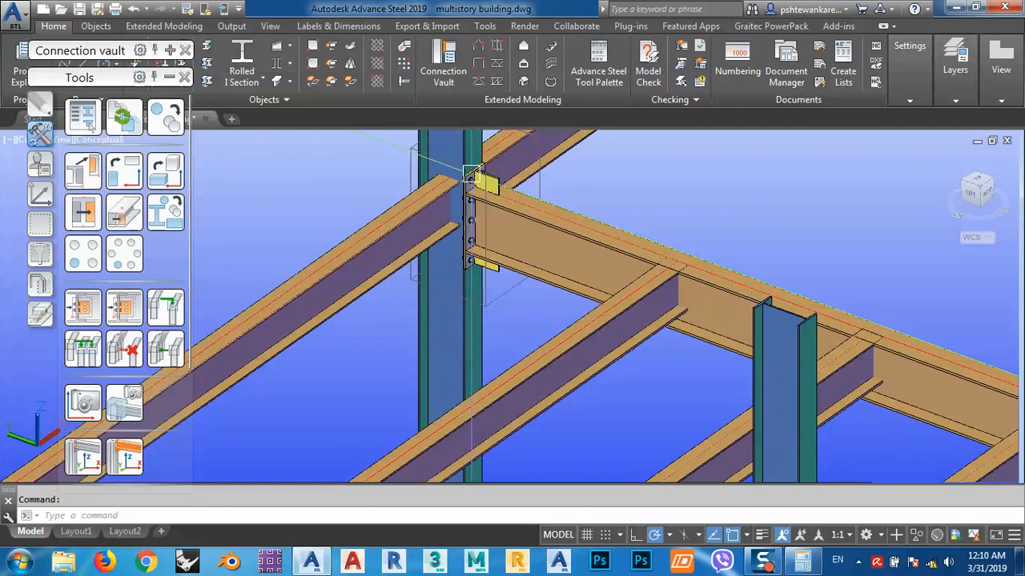
{"action": "scroll", "coordinate": [448, 216], "scroll_direction": "down", "scroll_amount": 4}
{"action": "scroll", "coordinate": [701, 261], "scroll_direction": "up", "scroll_amount": 2}
{"action": "scroll", "coordinate": [701, 260], "scroll_direction": "up", "scroll_amount": 3}
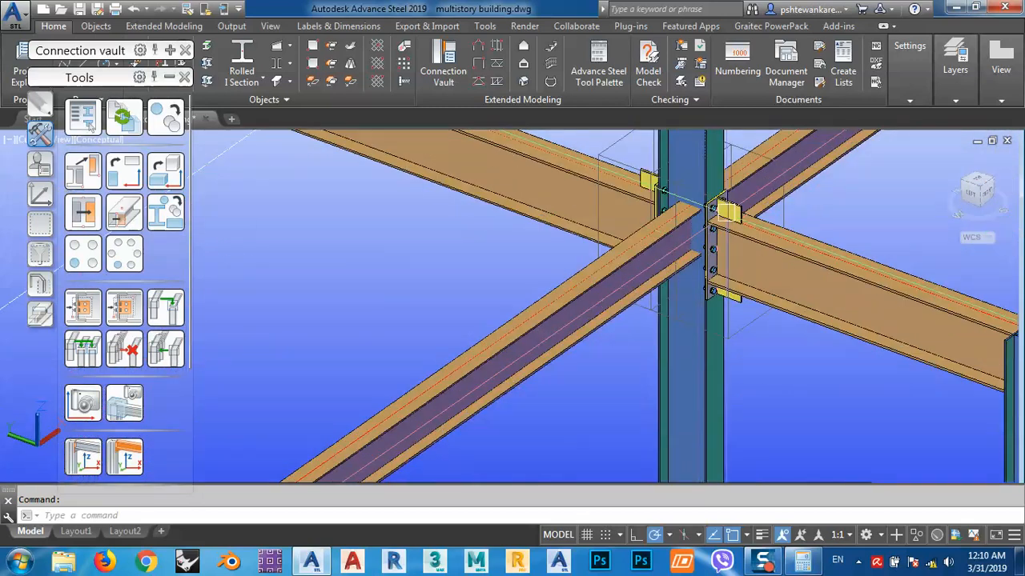
{"action": "scroll", "coordinate": [463, 291], "scroll_direction": "down", "scroll_amount": 5}
{"action": "scroll", "coordinate": [463, 291], "scroll_direction": "up", "scroll_amount": 1}
{"action": "scroll", "coordinate": [462, 291], "scroll_direction": "up", "scroll_amount": 3}
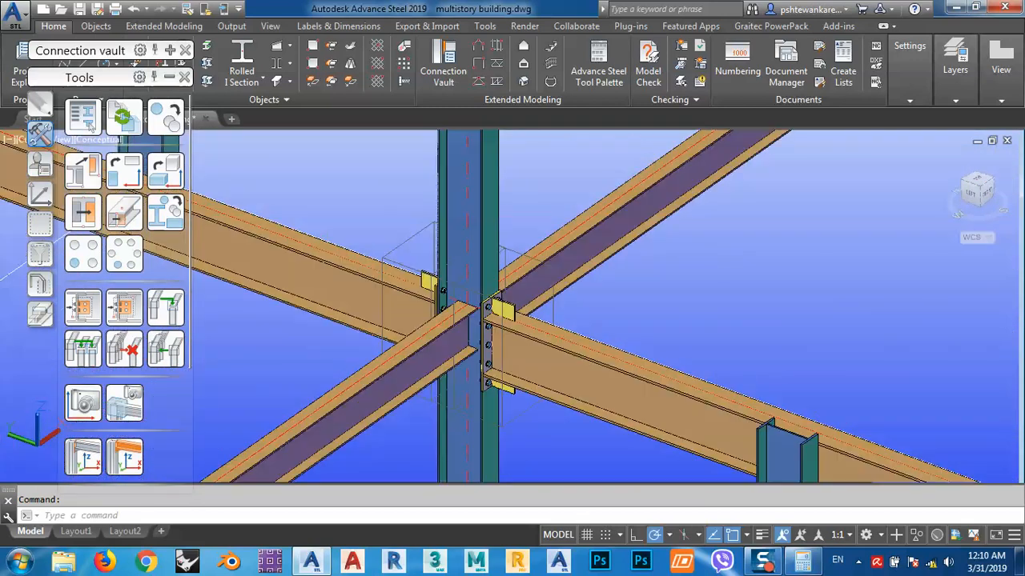
{"action": "scroll", "coordinate": [512, 248], "scroll_direction": "down", "scroll_amount": 5}
{"action": "scroll", "coordinate": [561, 273], "scroll_direction": "up", "scroll_amount": 1}
{"action": "scroll", "coordinate": [561, 272], "scroll_direction": "up", "scroll_amount": 3}
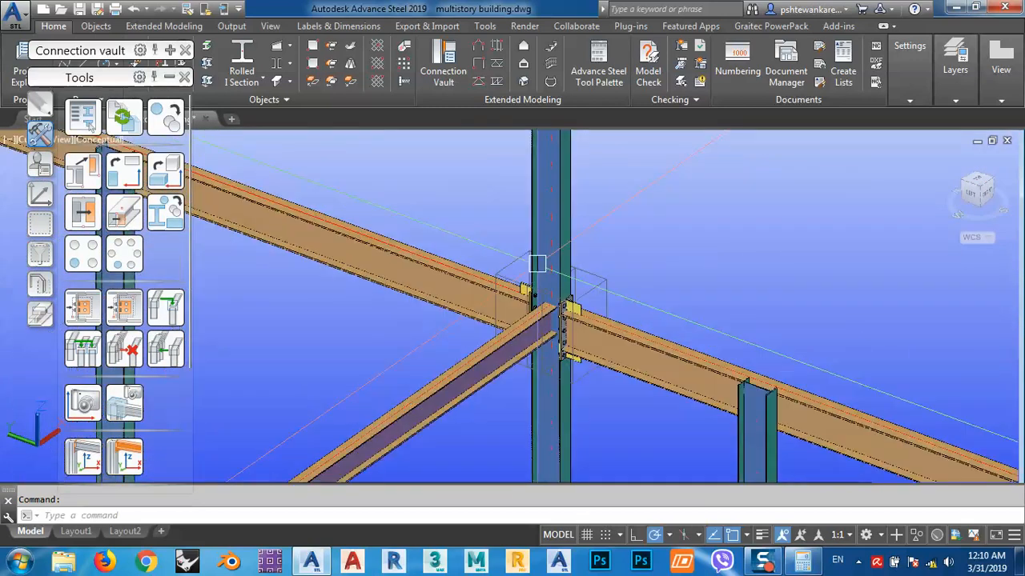
Inspect the end plates, bolts and stiffeners at the middle and corner columns, and the remaining beam joints along the floor edge
{"action": "scroll", "coordinate": [533, 256], "scroll_direction": "up", "scroll_amount": 2}
{"action": "middle_click_drag", "start_coordinate": [549, 313], "coordinate": [585, 239]}
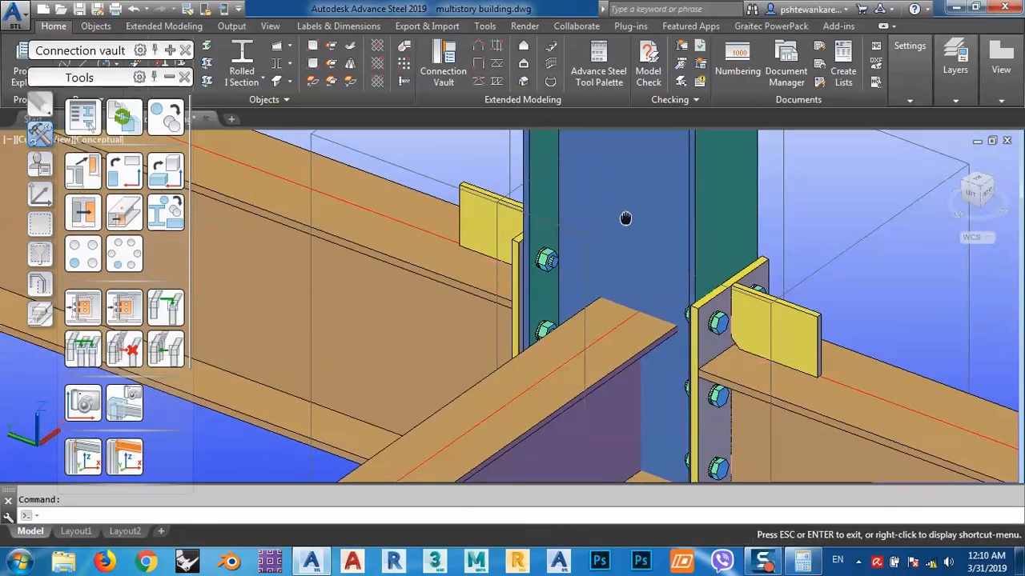
{"action": "scroll", "coordinate": [624, 220], "scroll_direction": "down", "scroll_amount": 6}
{"action": "middle_click_drag", "start_coordinate": [588, 247], "coordinate": [587, 219]}
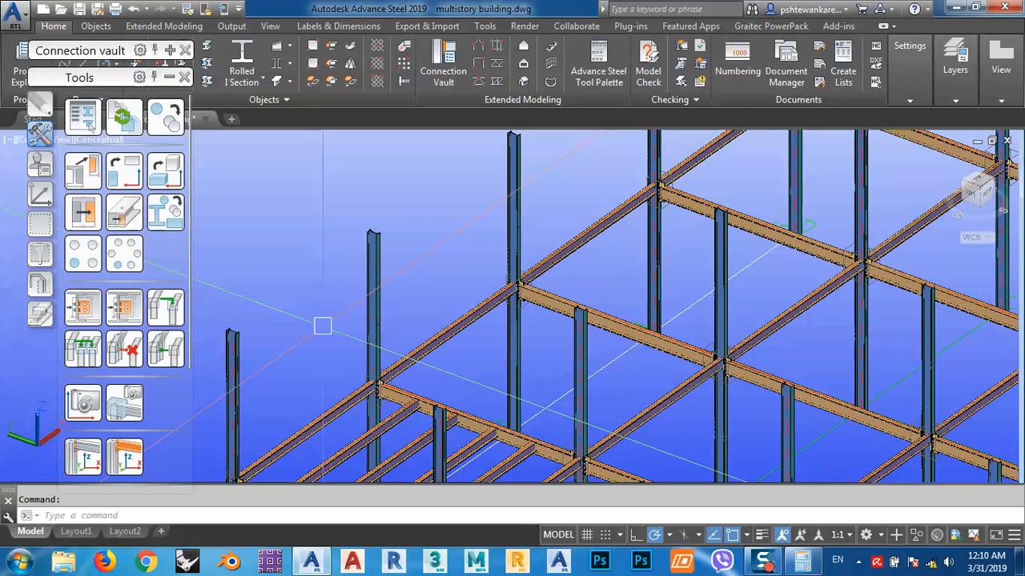
{"action": "middle_click_drag", "start_coordinate": [404, 330], "coordinate": [673, 215]}
{"action": "scroll", "coordinate": [512, 372], "scroll_direction": "up", "scroll_amount": 5}
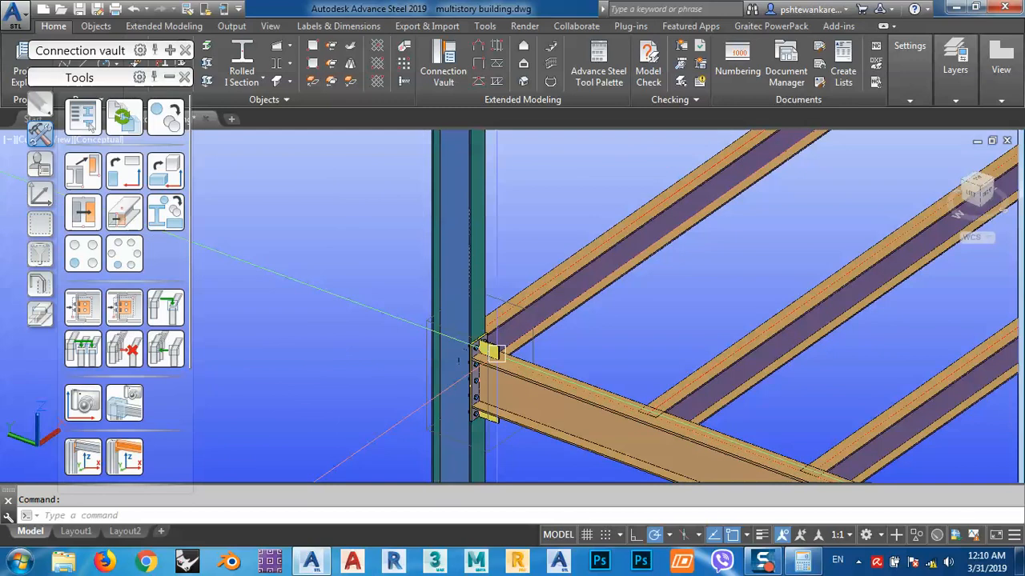
{"action": "middle_click_drag", "start_coordinate": [525, 385], "coordinate": [523, 352]}
{"action": "scroll", "coordinate": [497, 321], "scroll_direction": "up", "scroll_amount": 6}
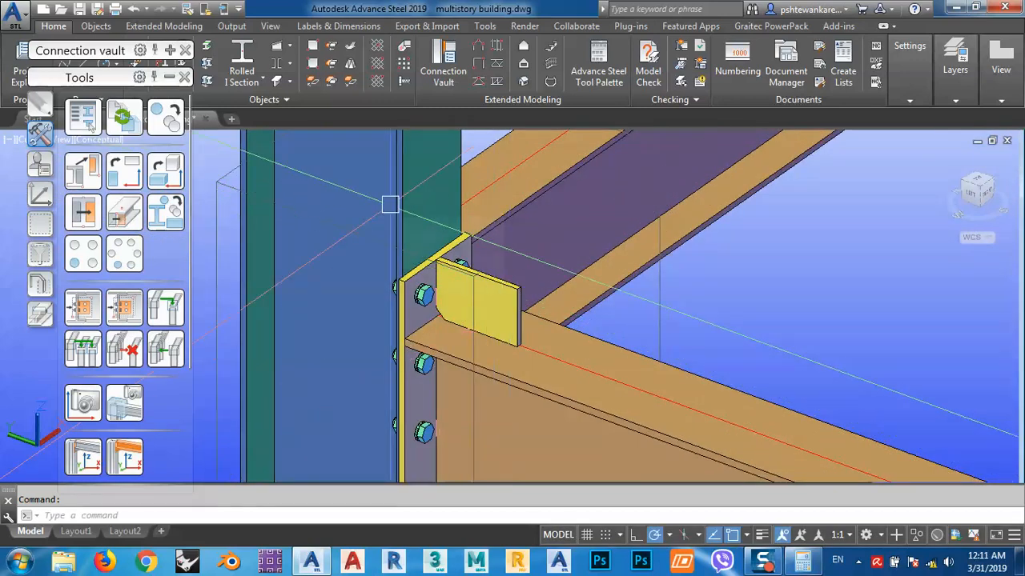
{"action": "scroll", "coordinate": [398, 183], "scroll_direction": "down", "scroll_amount": 6}
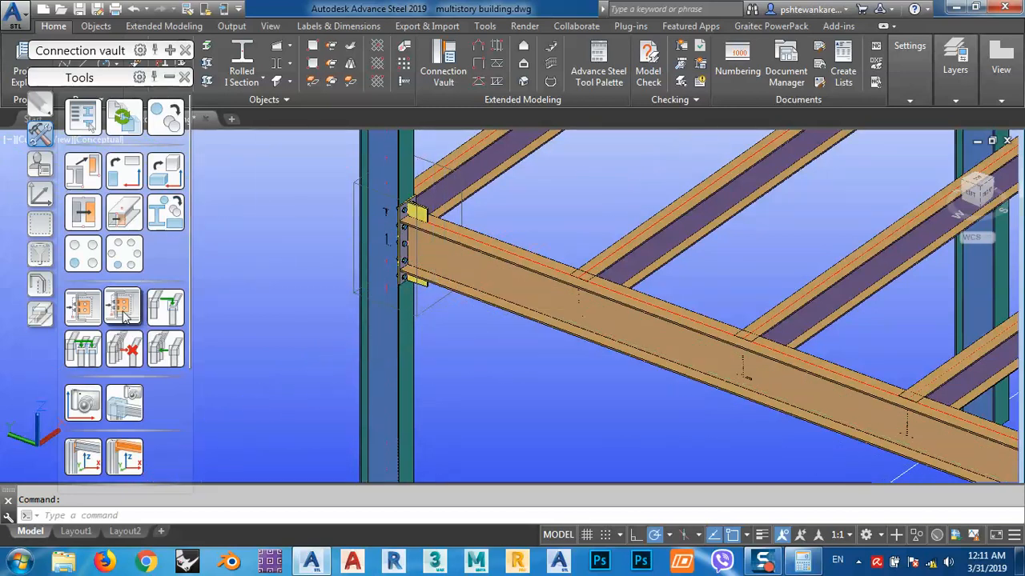
{"action": "scroll", "coordinate": [357, 237], "scroll_direction": "down", "scroll_amount": 6}
{"action": "middle_click_drag", "start_coordinate": [419, 306], "coordinate": [353, 306]}
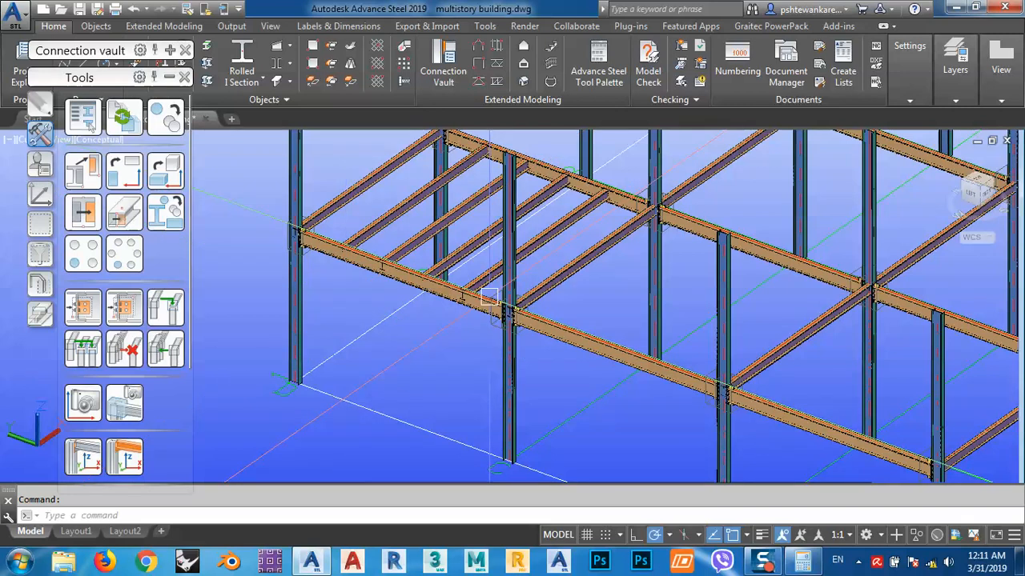
{"action": "mouse_move", "coordinate": [489, 298]}
{"action": "scroll", "coordinate": [472, 300], "scroll_direction": "down", "scroll_amount": 2}
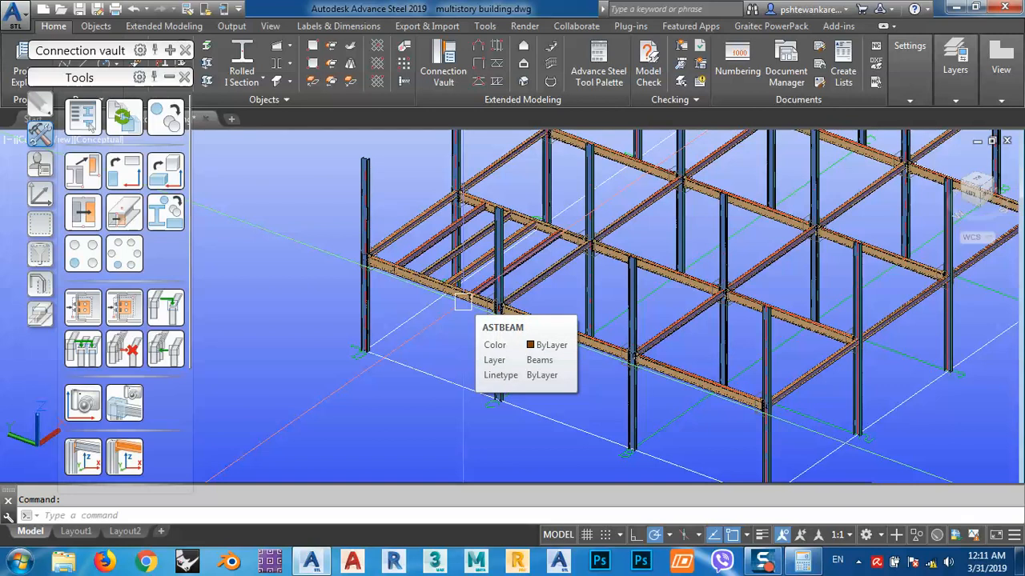
{"action": "middle_click_drag", "start_coordinate": [503, 267], "coordinate": [504, 278]}
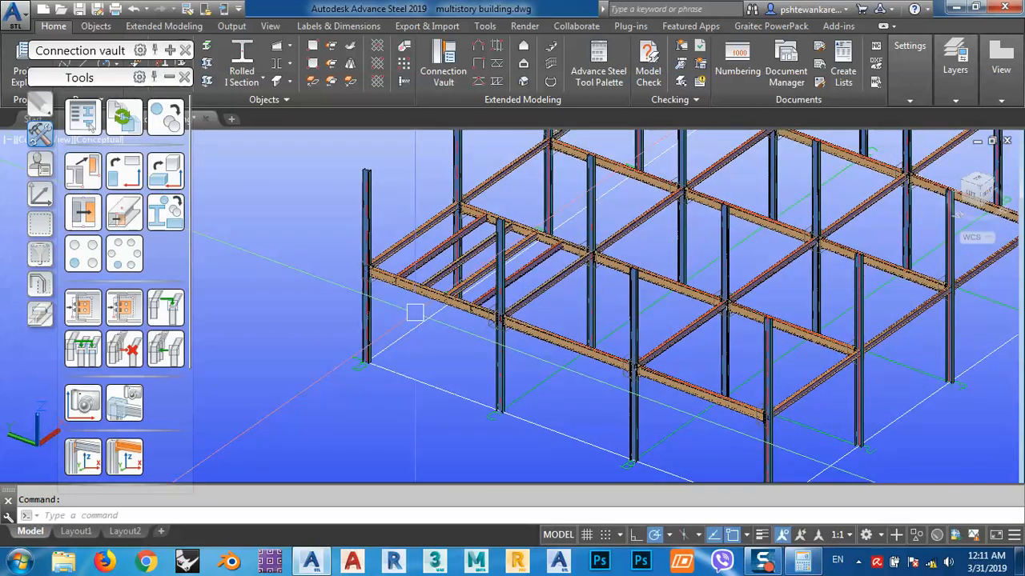
Start a Moment end plate connection from the platform beam connections for the unconnected floor beam meeting the column web
{"action": "scroll", "coordinate": [390, 268], "scroll_direction": "up", "scroll_amount": 4}
{"action": "middle_click_drag", "start_coordinate": [356, 267], "coordinate": [540, 297], "text": "shift"}
{"action": "middle_click_drag", "start_coordinate": [565, 210], "coordinate": [787, 242], "text": "shift"}
{"action": "scroll", "coordinate": [787, 242], "scroll_direction": "up", "scroll_amount": 5}
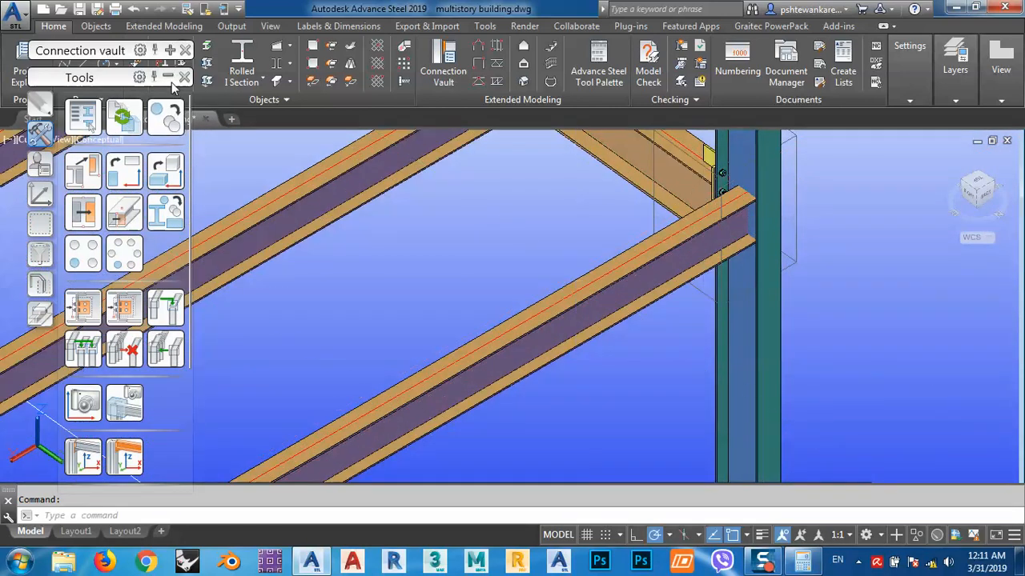
{"action": "mouse_move", "coordinate": [160, 63]}
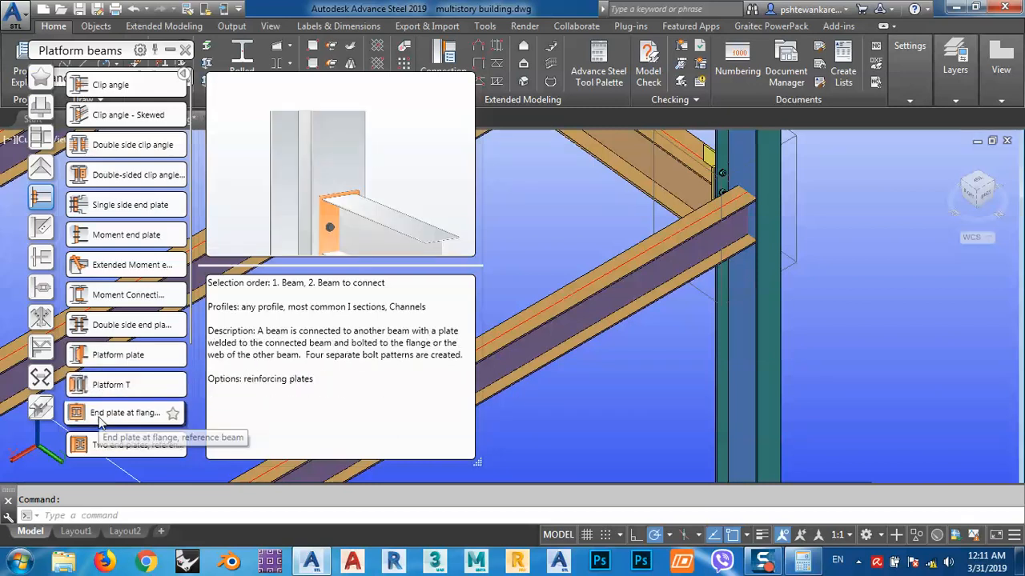
{"action": "scroll", "coordinate": [97, 432], "scroll_direction": "down", "scroll_amount": 1}
{"action": "middle_click_drag", "start_coordinate": [640, 237], "coordinate": [693, 260]}
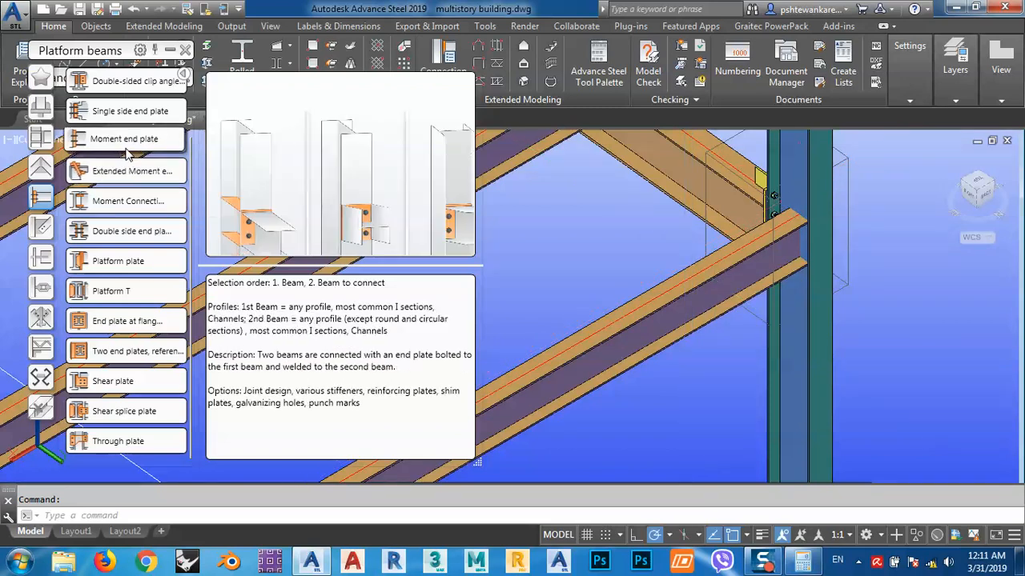
{"action": "middle_click_drag", "start_coordinate": [665, 221], "coordinate": [685, 238]}
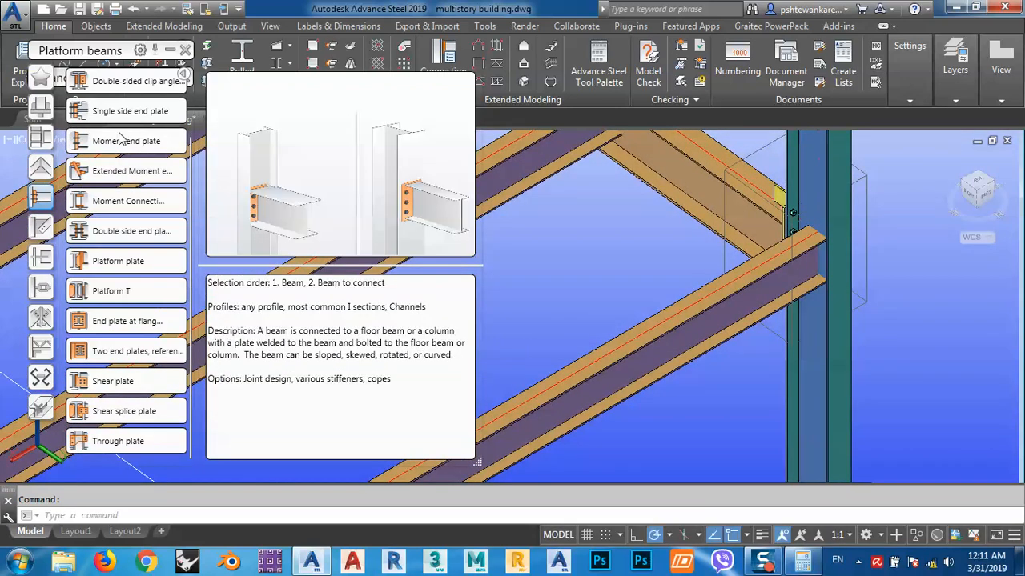
{"action": "left_click", "coordinate": [119, 141]}
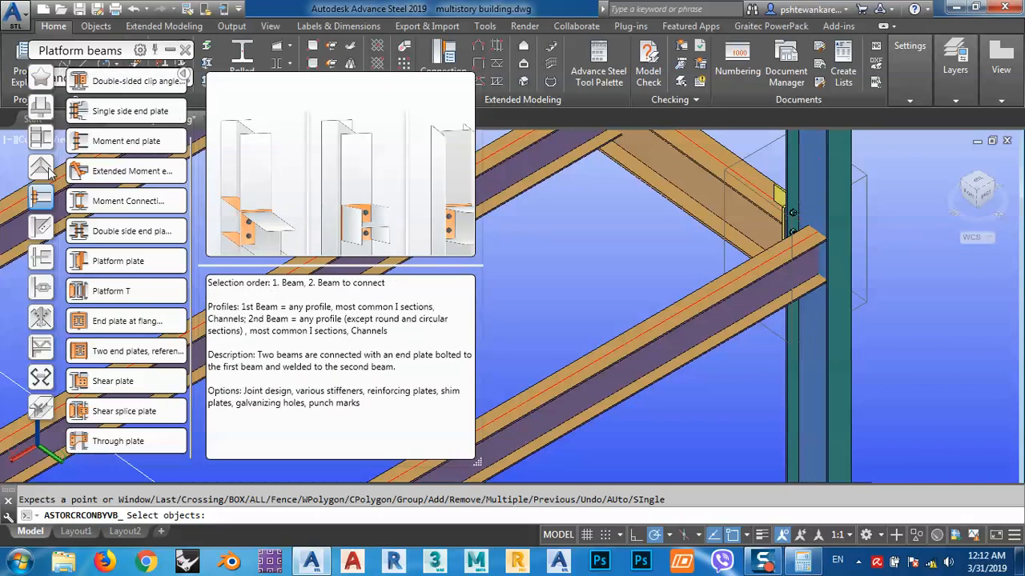
Find the Moment flange plates connection among the column-beam joints and add it to the connection vault favorites
{"action": "mouse_move", "coordinate": [48, 228]}
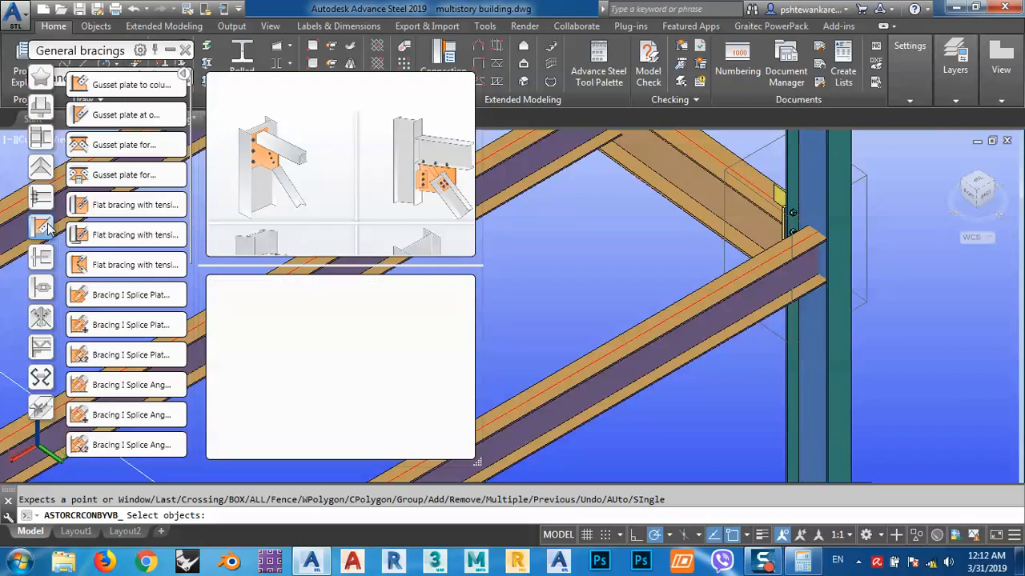
{"action": "mouse_move", "coordinate": [34, 202]}
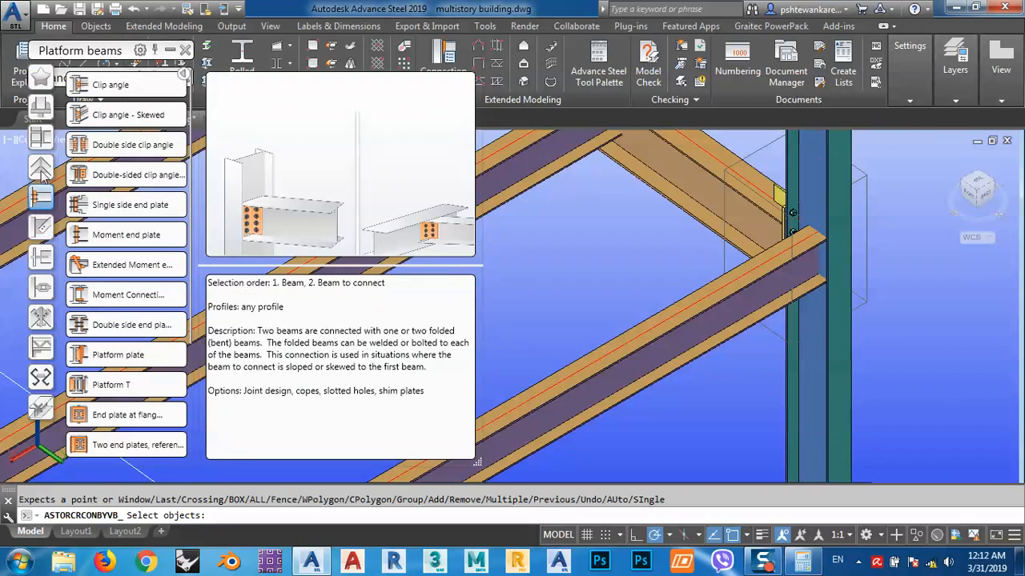
{"action": "mouse_move", "coordinate": [44, 160]}
{"action": "mouse_move", "coordinate": [46, 141]}
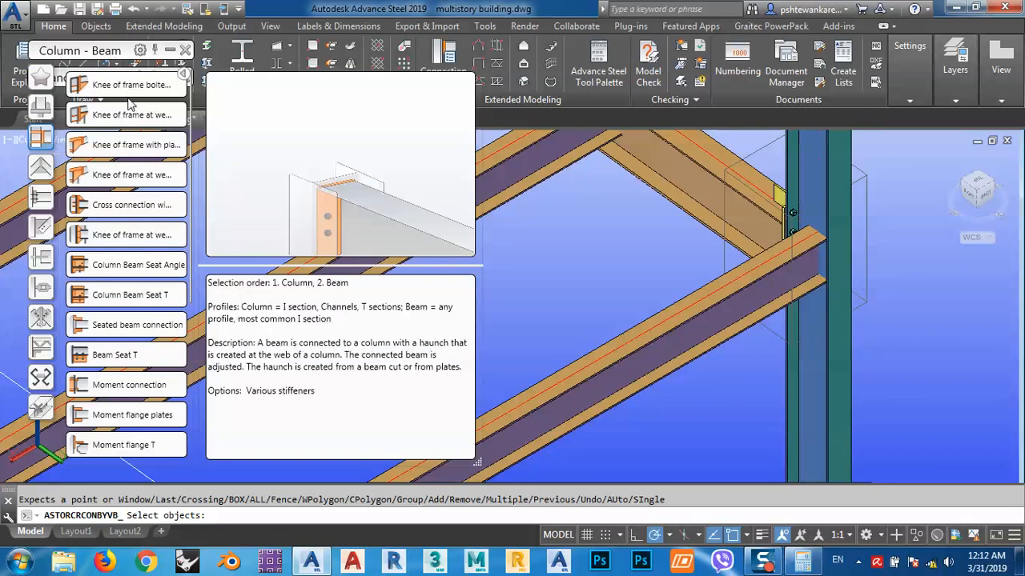
{"action": "mouse_move", "coordinate": [110, 267]}
{"action": "scroll", "coordinate": [109, 266], "scroll_direction": "down", "scroll_amount": 2}
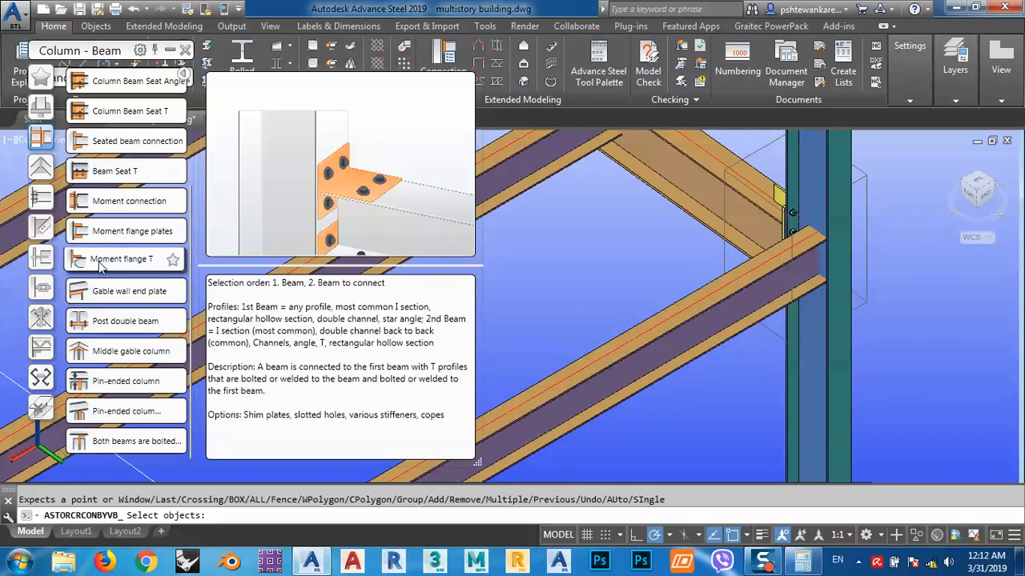
{"action": "mouse_move", "coordinate": [96, 231]}
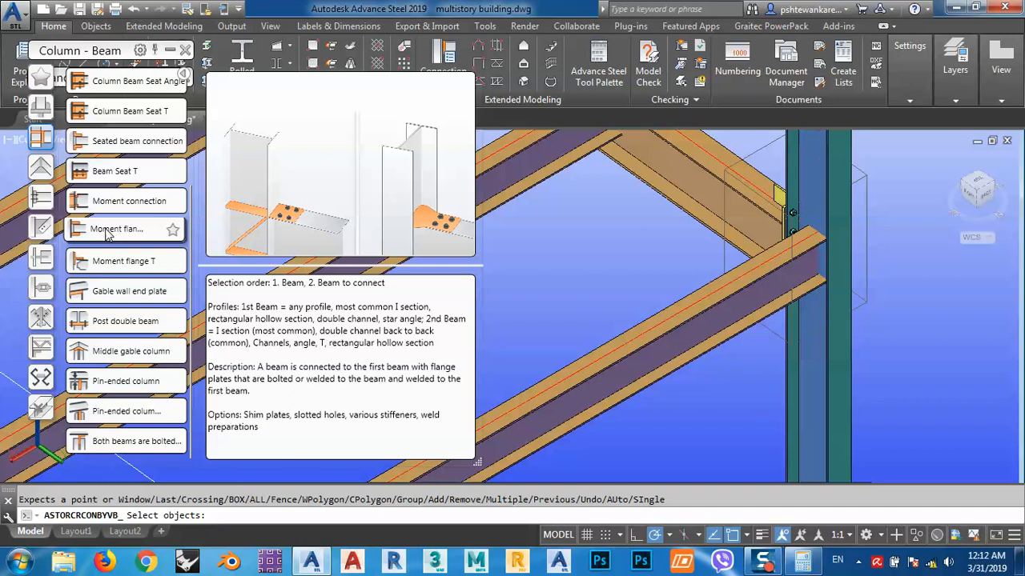
{"action": "left_click", "coordinate": [174, 230]}
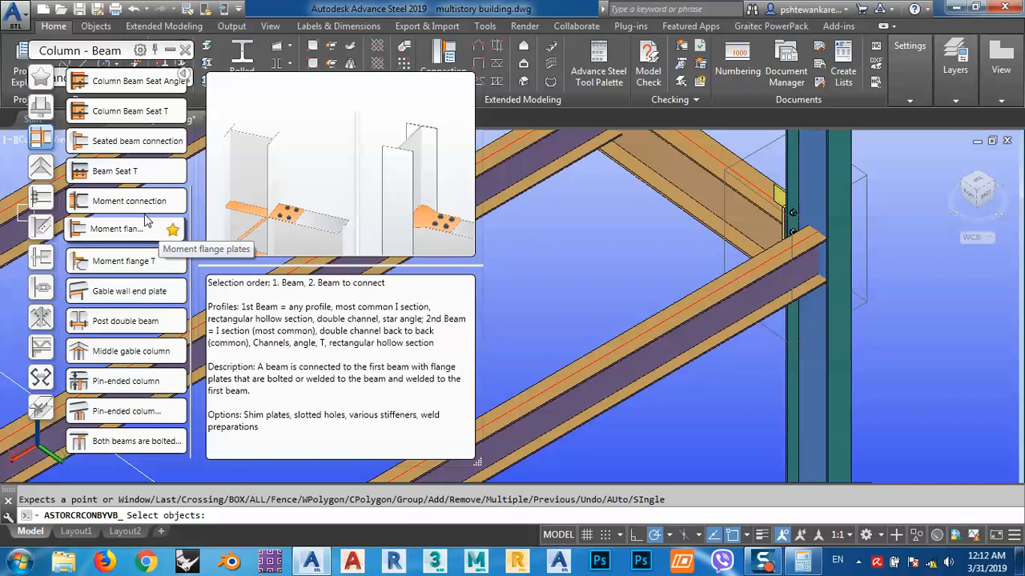
{"action": "left_click", "coordinate": [42, 80]}
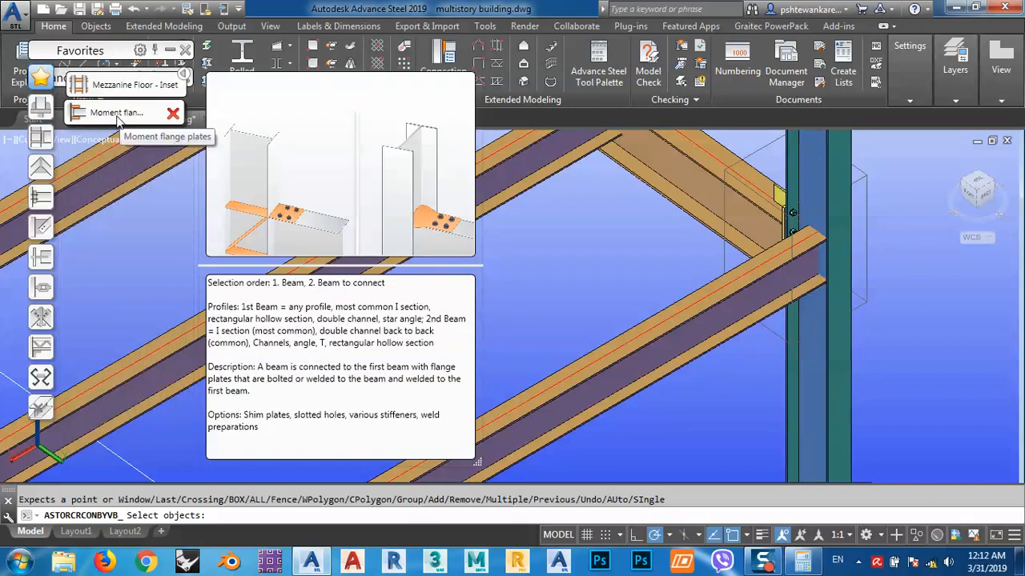
Add the Shear plate connection from the platform beam joints to the favorites and show the favorites list
{"action": "left_click", "coordinate": [38, 203]}
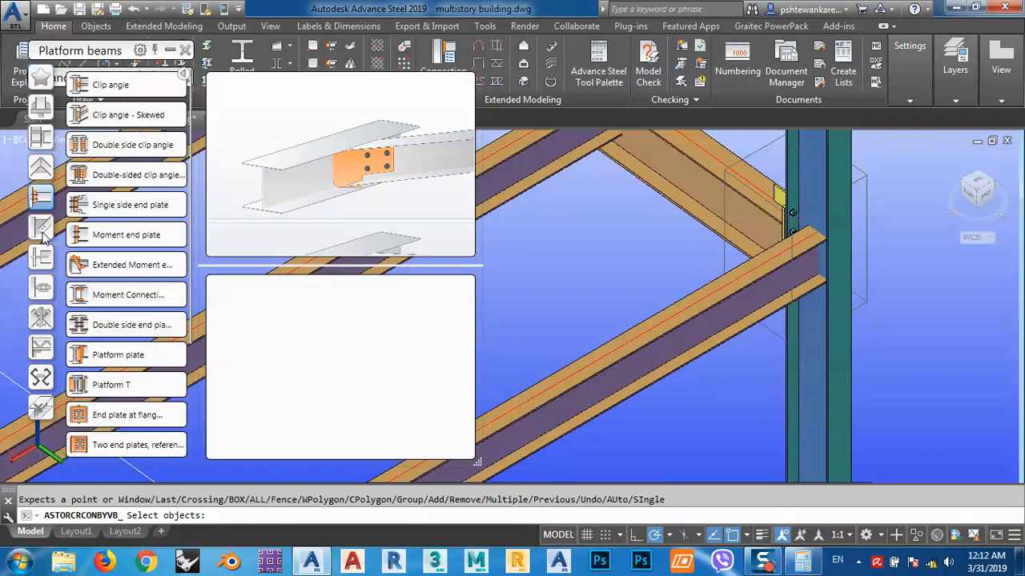
{"action": "scroll", "coordinate": [96, 385], "scroll_direction": "down", "scroll_amount": 3}
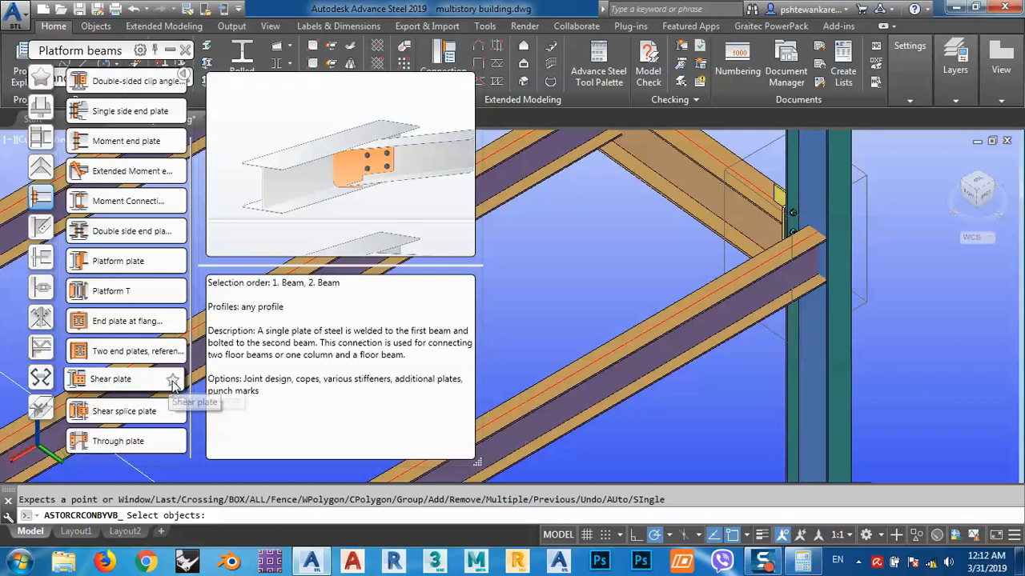
{"action": "left_click", "coordinate": [173, 381]}
{"action": "left_click", "coordinate": [41, 78]}
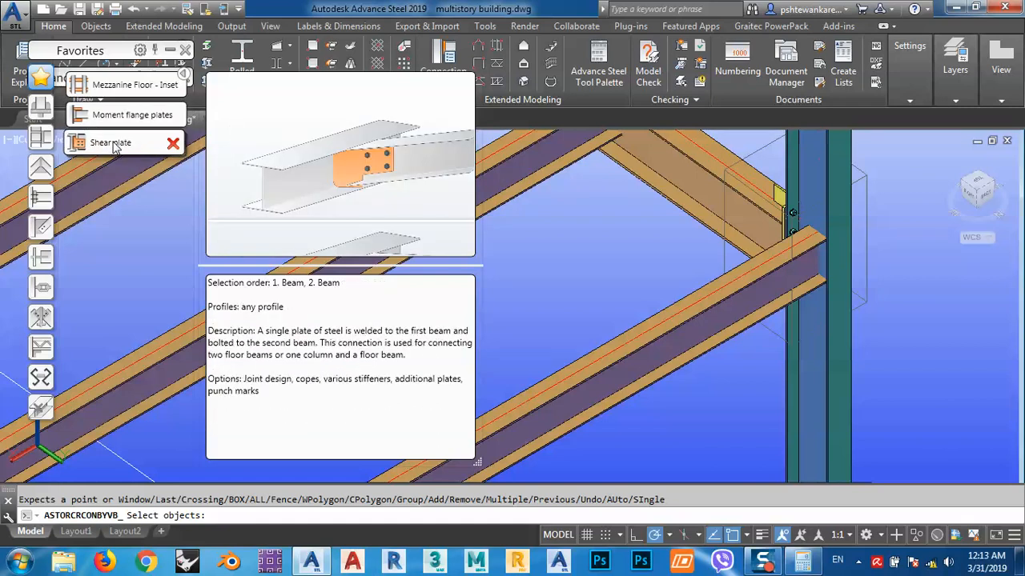
Create the moment end plate with the column as main beam and the floor beam as secondary, inspect it and close its properties
{"action": "left_click", "coordinate": [834, 353]}
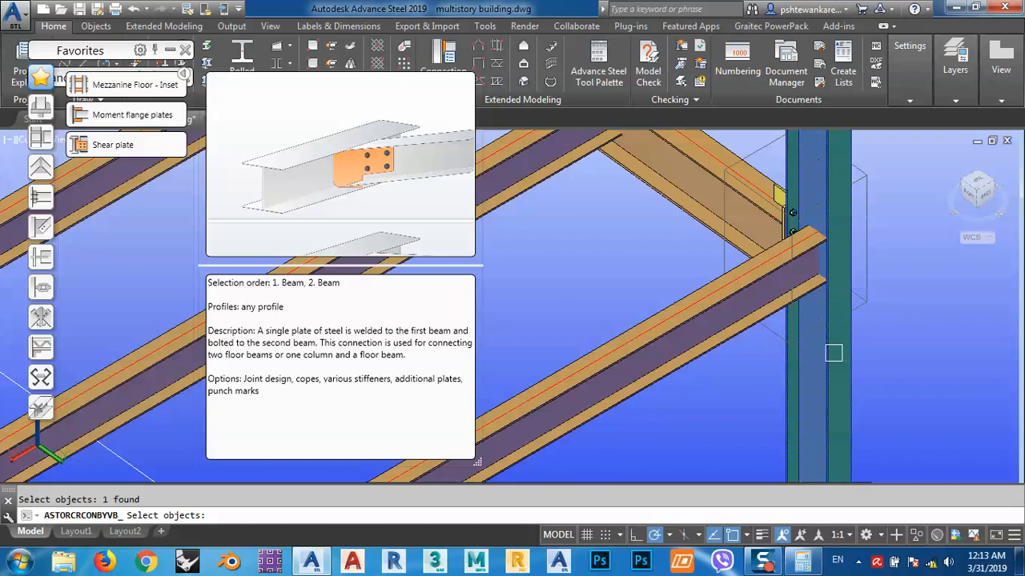
{"action": "key", "text": "Return"}
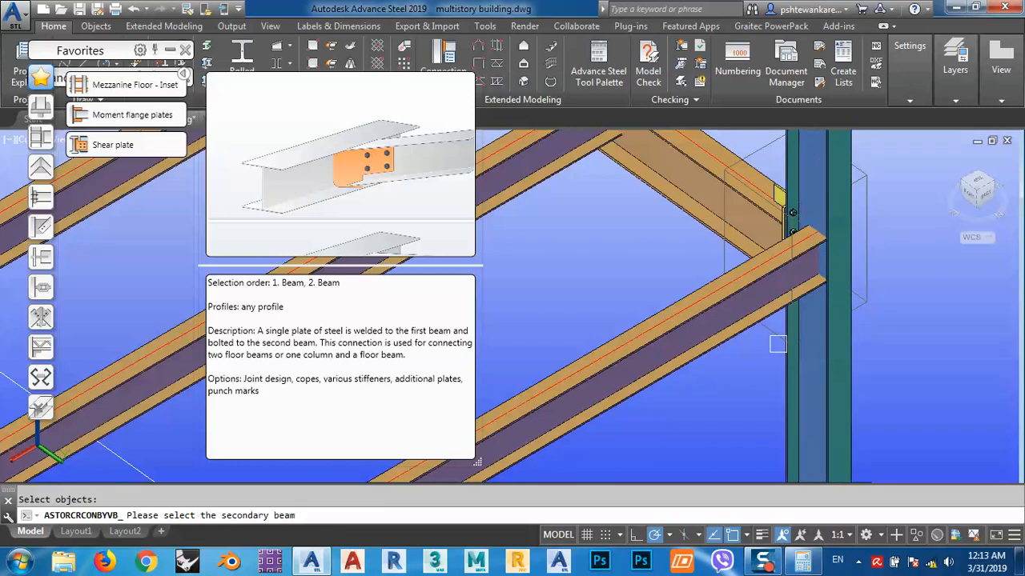
{"action": "left_click", "coordinate": [711, 328]}
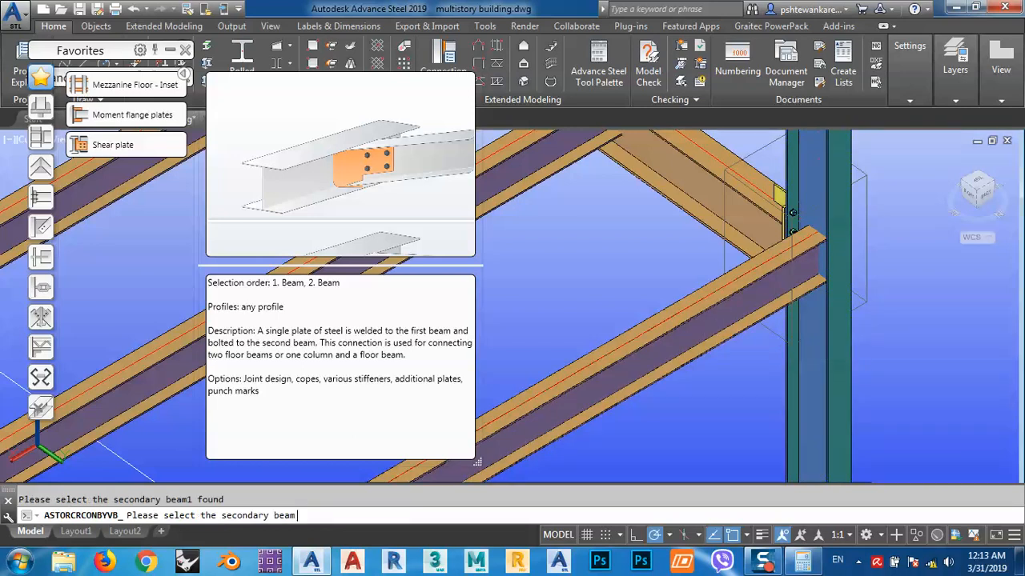
{"action": "key", "text": "Return"}
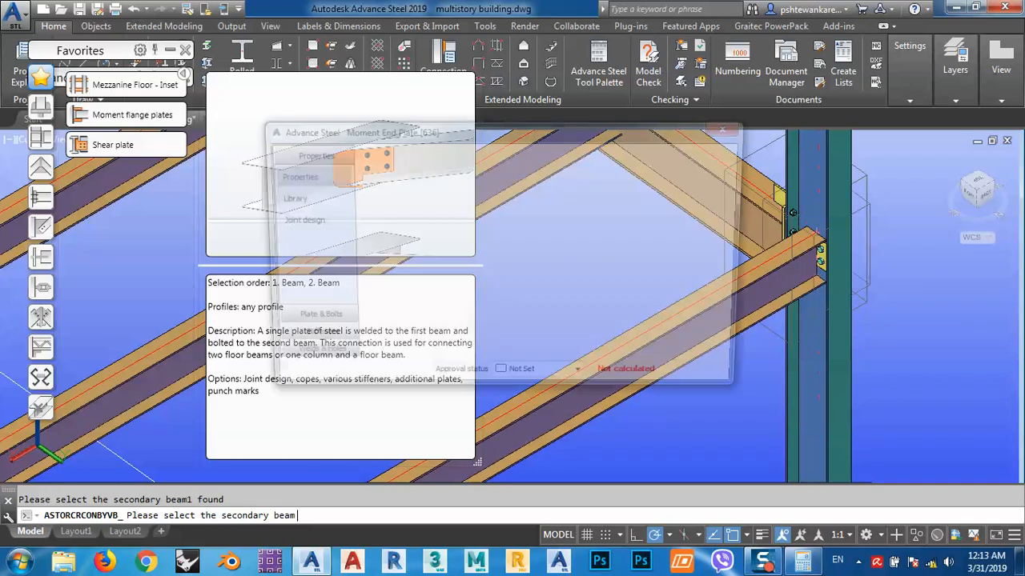
{"action": "left_click_drag", "start_coordinate": [681, 126], "coordinate": [579, 117]}
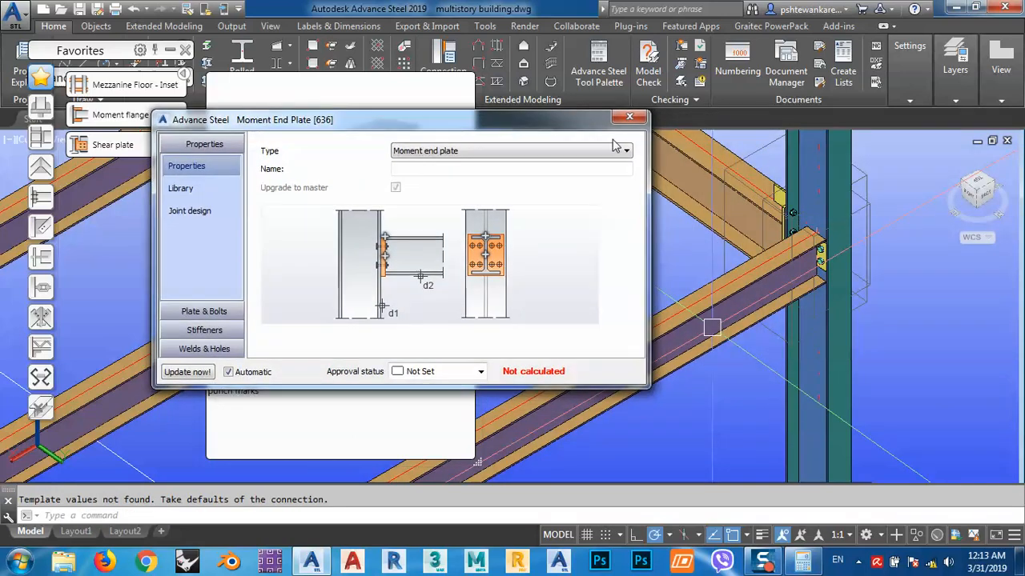
{"action": "scroll", "coordinate": [825, 227], "scroll_direction": "up", "scroll_amount": 5}
{"action": "middle_click_drag", "start_coordinate": [825, 227], "coordinate": [855, 271]}
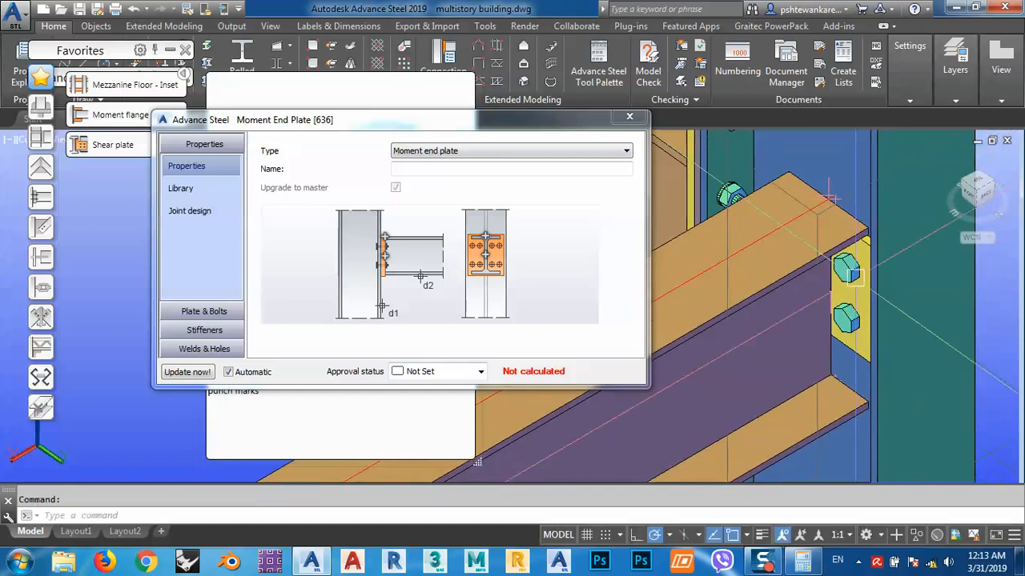
{"action": "left_click", "coordinate": [630, 118]}
Delete the moment end plate connection between the floor beam and the column web
{"action": "scroll", "coordinate": [862, 353], "scroll_direction": "up", "scroll_amount": 2}
{"action": "left_click", "coordinate": [848, 319]}
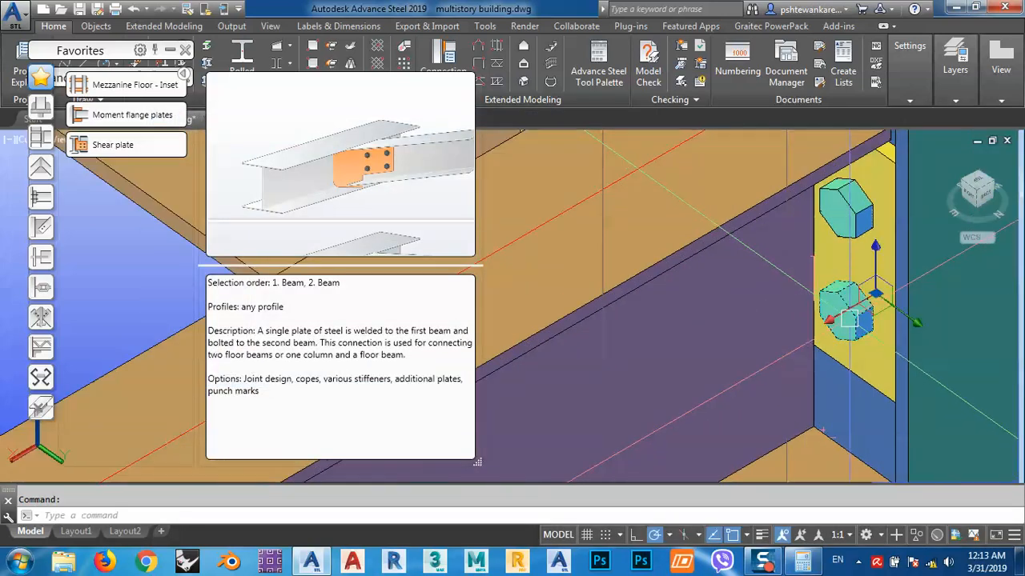
{"action": "key", "text": "Delete"}
Create a Shear plate connection from the favorites, with the column as main beam and the floor beam framing into its web as secondary
{"action": "scroll", "coordinate": [845, 325], "scroll_direction": "down", "scroll_amount": 3}
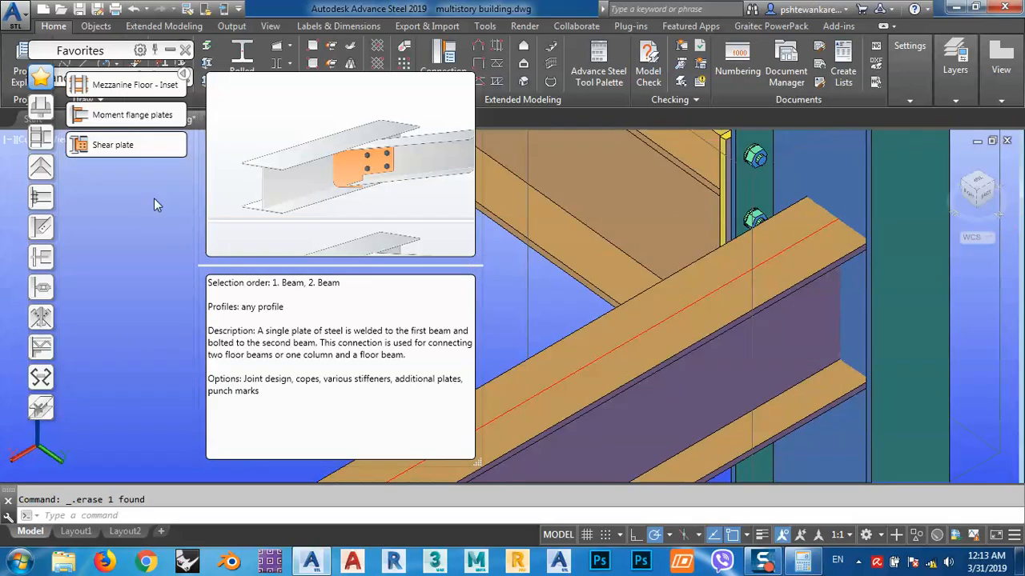
{"action": "left_click", "coordinate": [96, 145]}
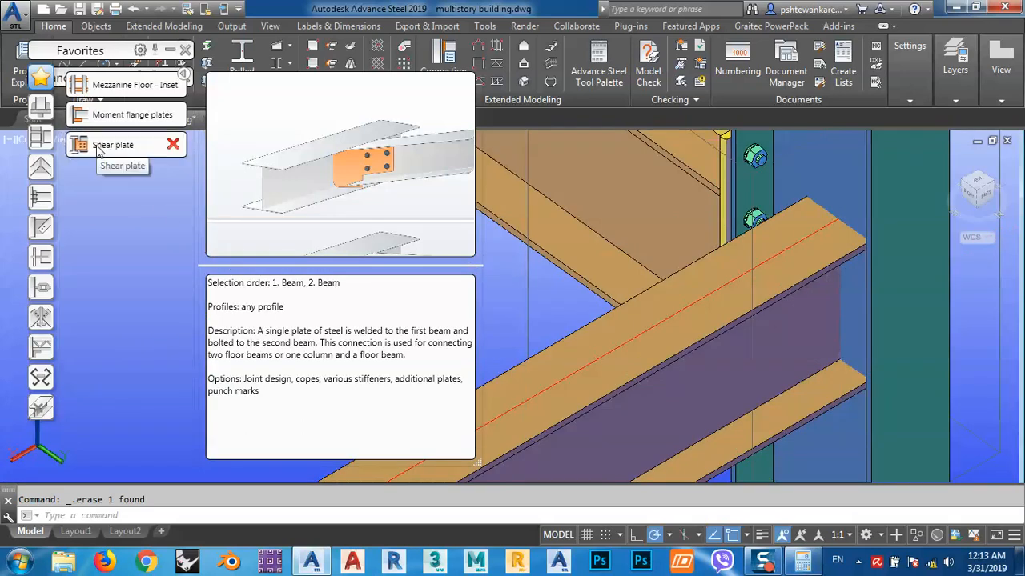
{"action": "scroll", "coordinate": [141, 209], "scroll_direction": "down", "scroll_amount": 3}
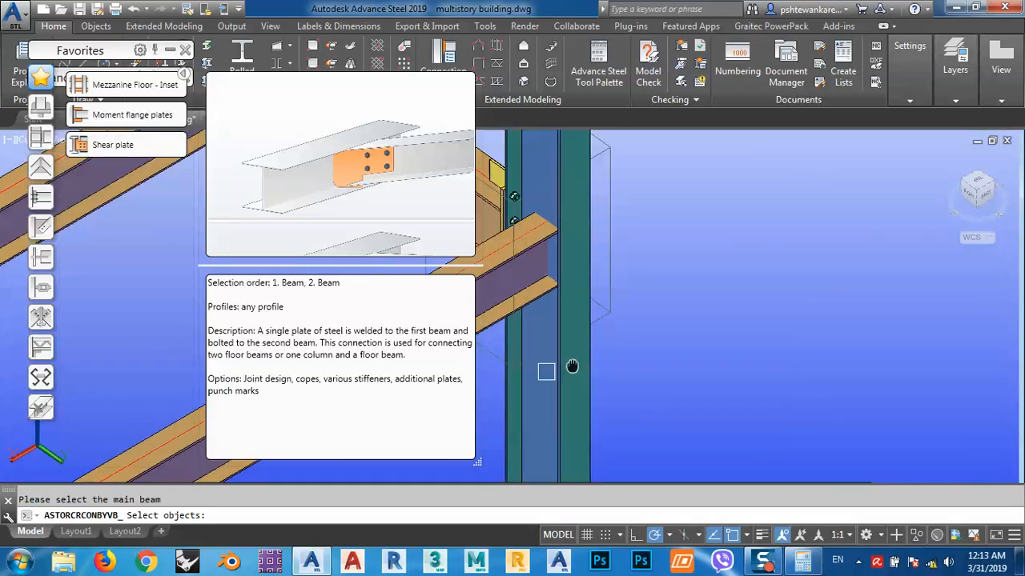
{"action": "left_click", "coordinate": [682, 364]}
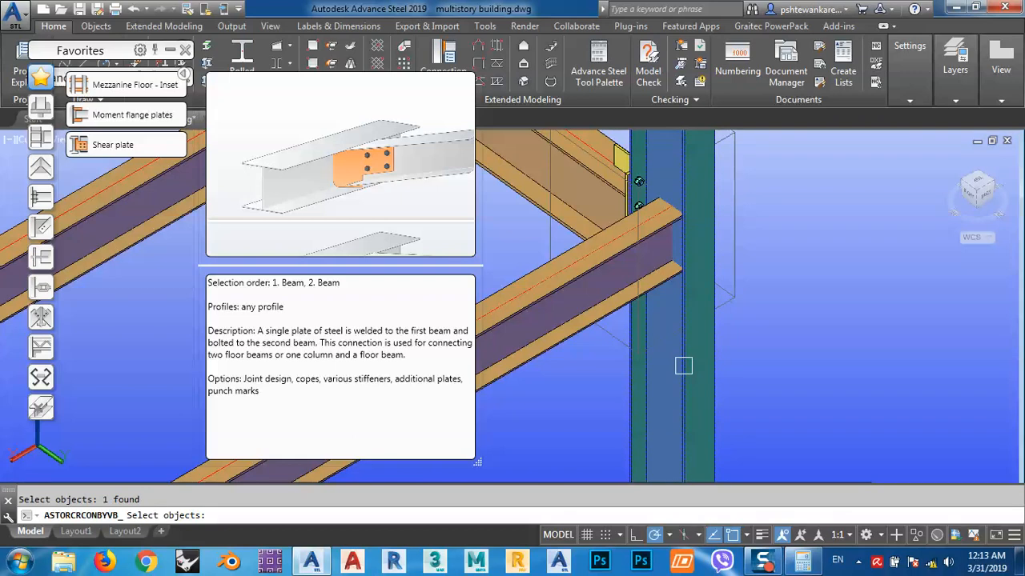
{"action": "key", "text": "Return"}
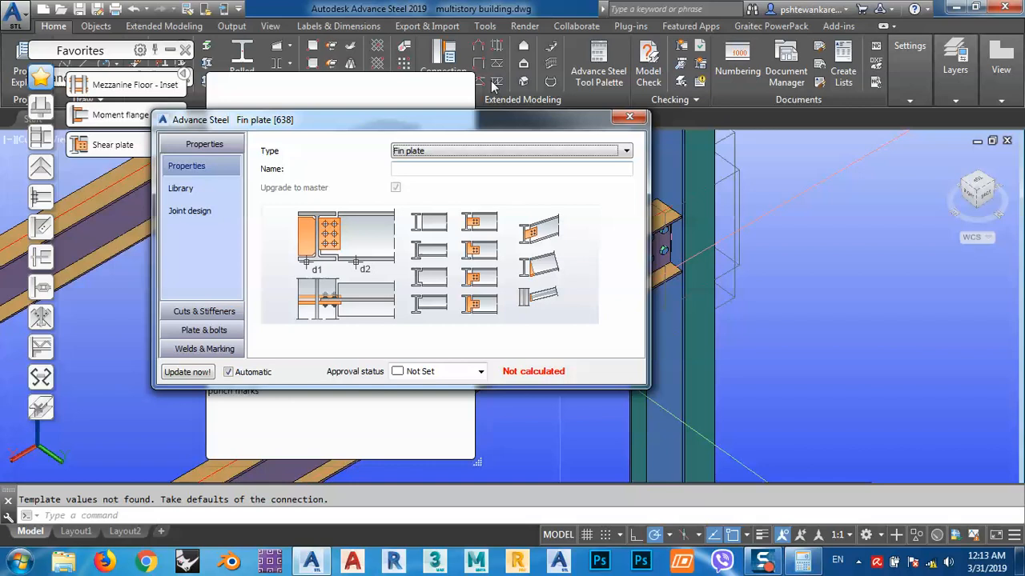
Examine the fin plate joint between the floor beam and the column web from several angles and close its properties
{"action": "left_click_drag", "start_coordinate": [518, 121], "coordinate": [403, 110]}
{"action": "scroll", "coordinate": [658, 232], "scroll_direction": "up", "scroll_amount": 5}
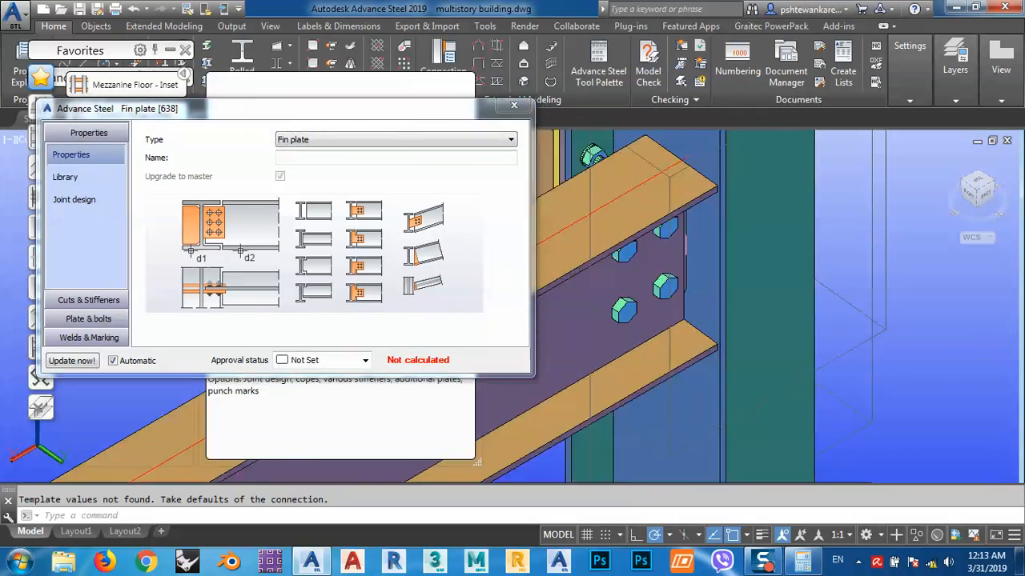
{"action": "middle_click_drag", "start_coordinate": [658, 233], "coordinate": [885, 270]}
{"action": "scroll", "coordinate": [765, 257], "scroll_direction": "down", "scroll_amount": 6}
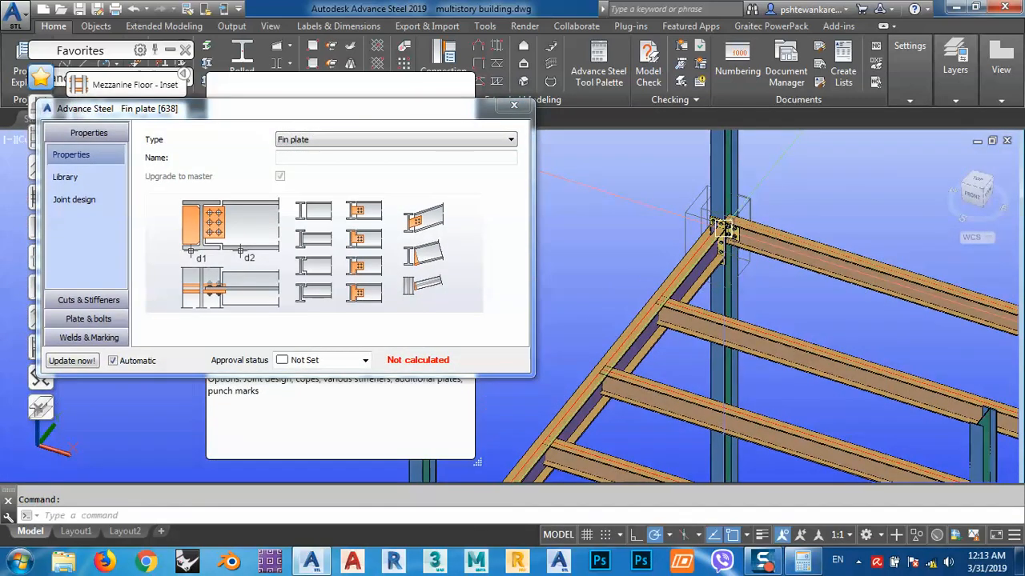
{"action": "scroll", "coordinate": [753, 238], "scroll_direction": "up", "scroll_amount": 6}
{"action": "scroll", "coordinate": [753, 238], "scroll_direction": "down", "scroll_amount": 8}
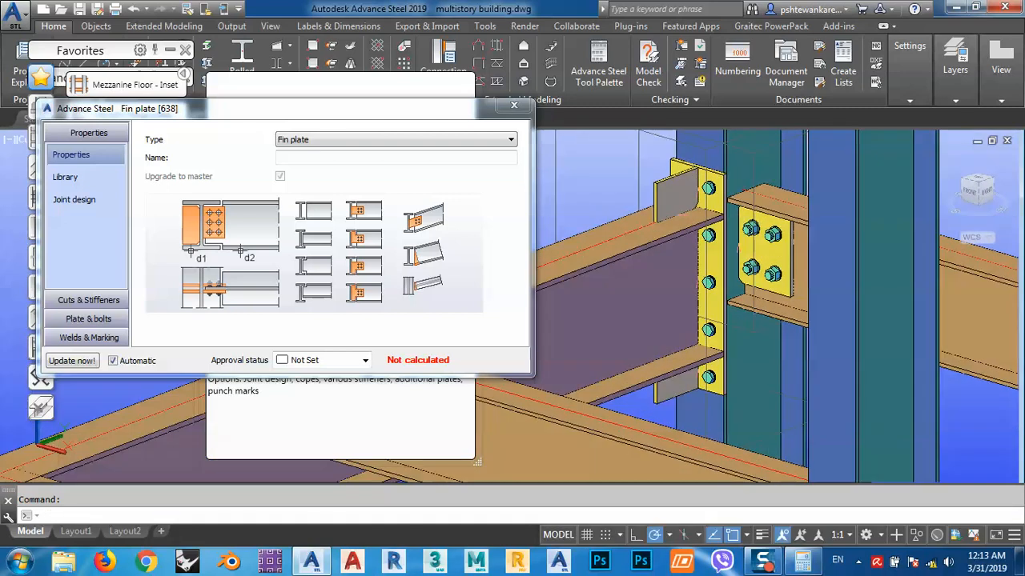
{"action": "scroll", "coordinate": [753, 238], "scroll_direction": "down", "scroll_amount": 5}
{"action": "middle_click_drag", "start_coordinate": [754, 237], "coordinate": [845, 234], "text": "shift"}
{"action": "scroll", "coordinate": [844, 234], "scroll_direction": "up", "scroll_amount": 8}
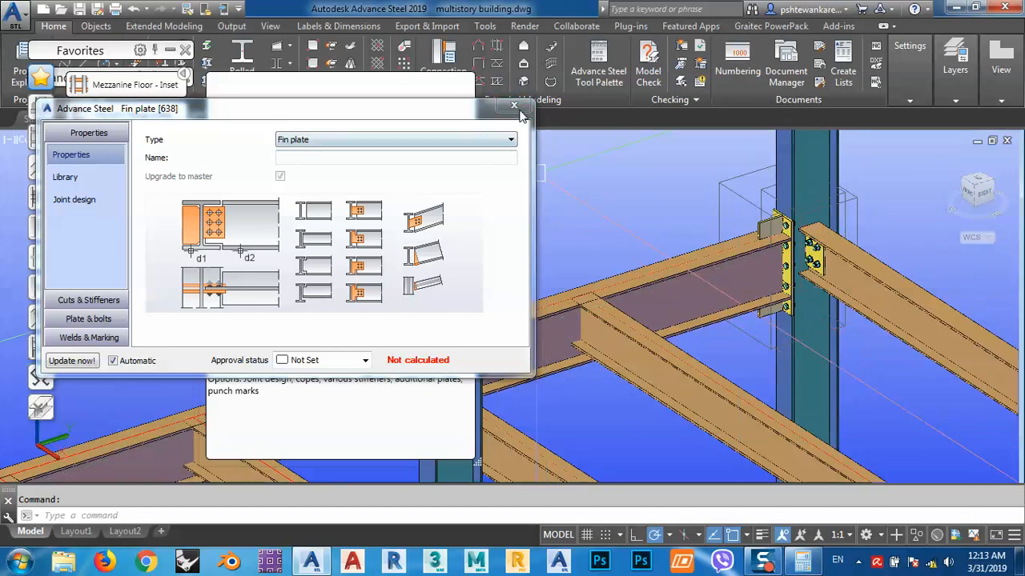
{"action": "left_click", "coordinate": [517, 108]}
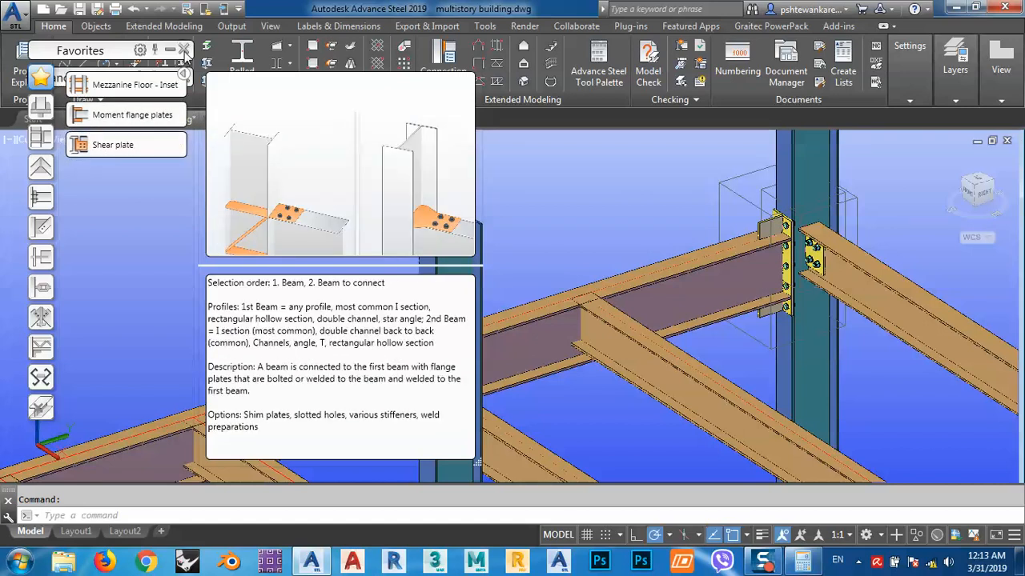
Collapse the connection vault and show the quick view tools of the Advance Tool Palette
{"action": "left_click_drag", "start_coordinate": [114, 58], "coordinate": [132, 72]}
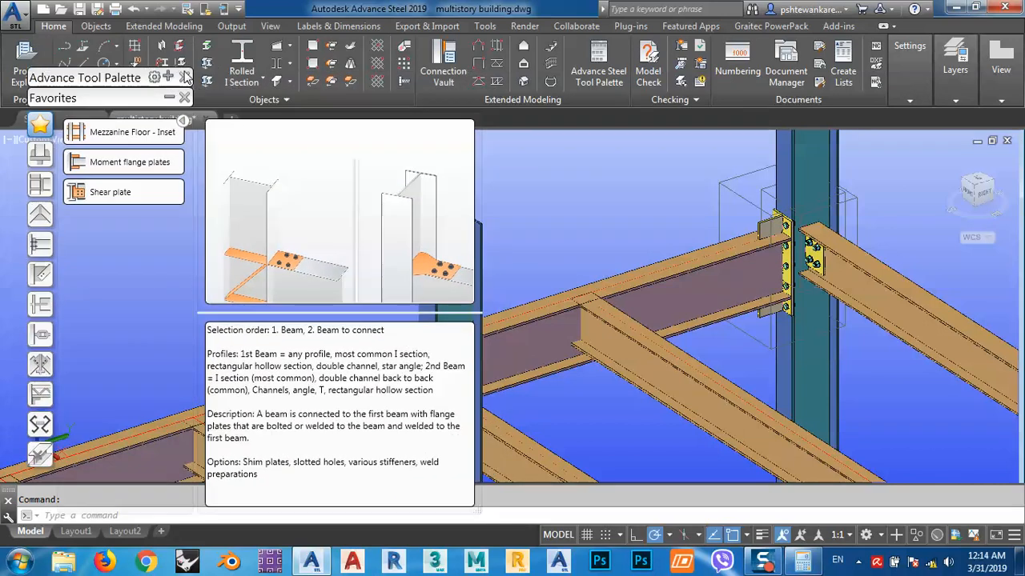
{"action": "left_click", "coordinate": [165, 96]}
{"action": "mouse_move", "coordinate": [167, 80]}
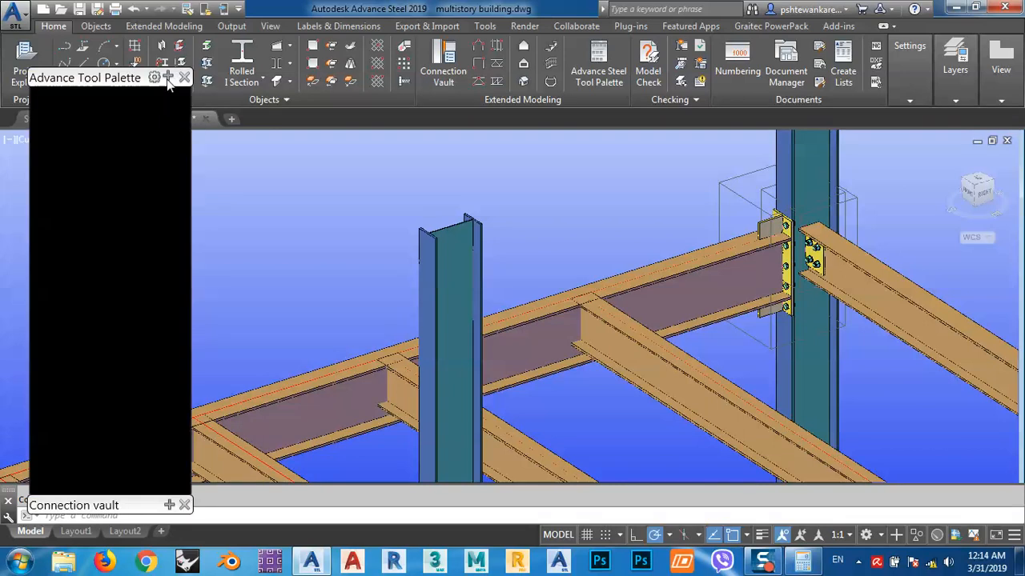
{"action": "left_click", "coordinate": [39, 258]}
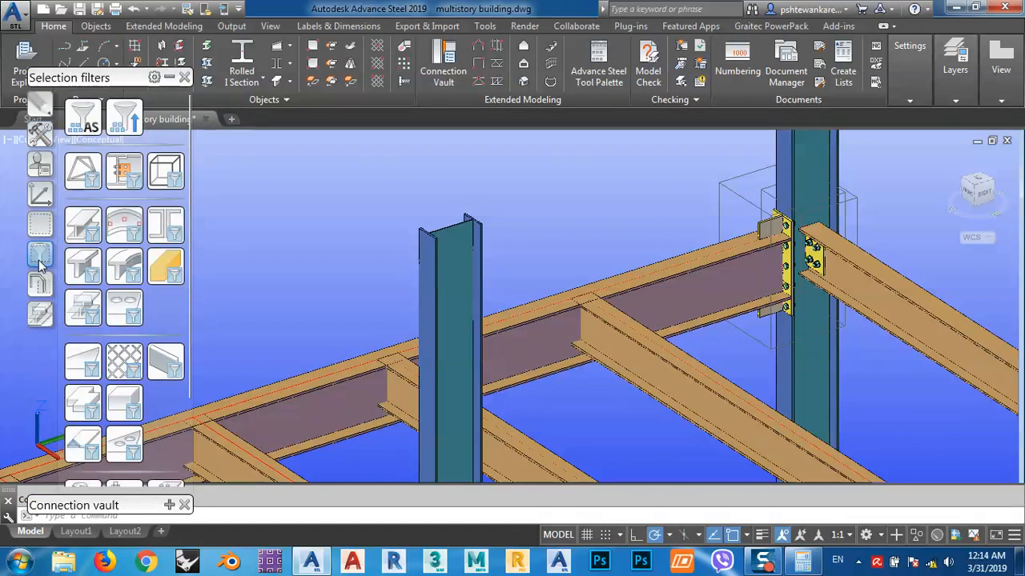
{"action": "left_click", "coordinate": [42, 288]}
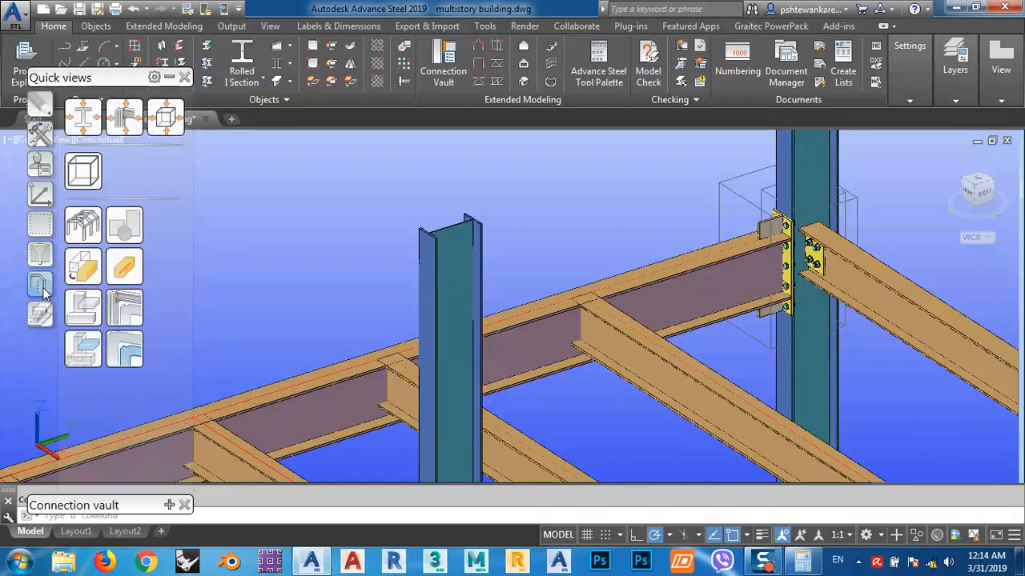
Create a quick view on the shear plate joint along the green arrow direction, accepting the default 1000 view extensions
{"action": "left_click", "coordinate": [163, 117]}
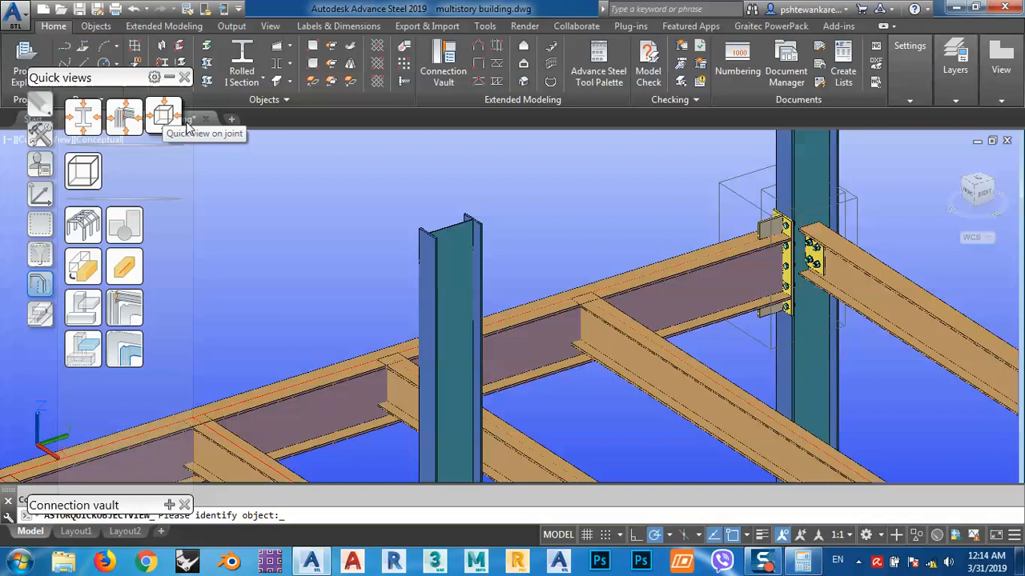
{"action": "left_click", "coordinate": [891, 244]}
{"action": "left_click", "coordinate": [866, 219]}
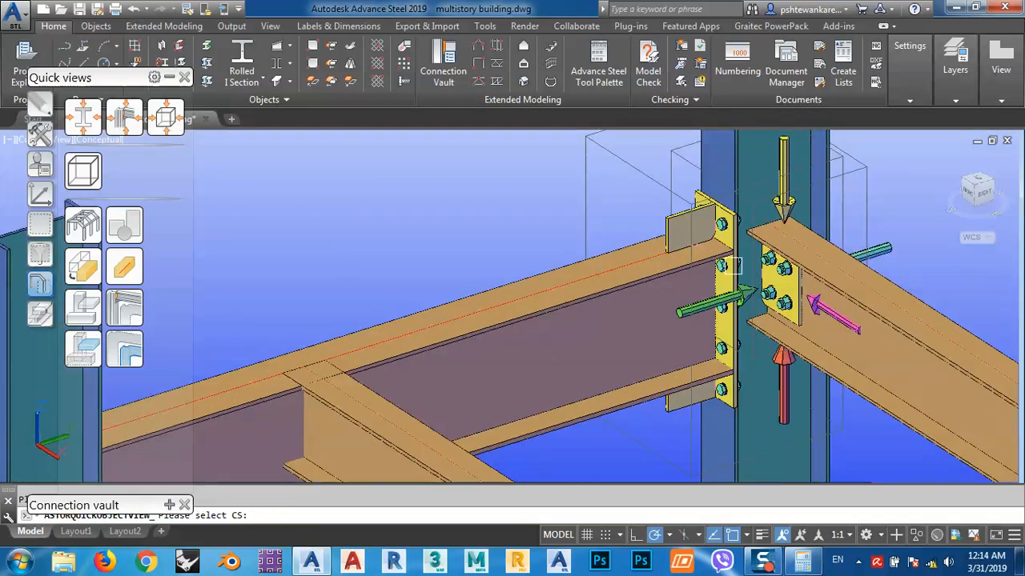
{"action": "scroll", "coordinate": [688, 317], "scroll_direction": "up", "scroll_amount": 5}
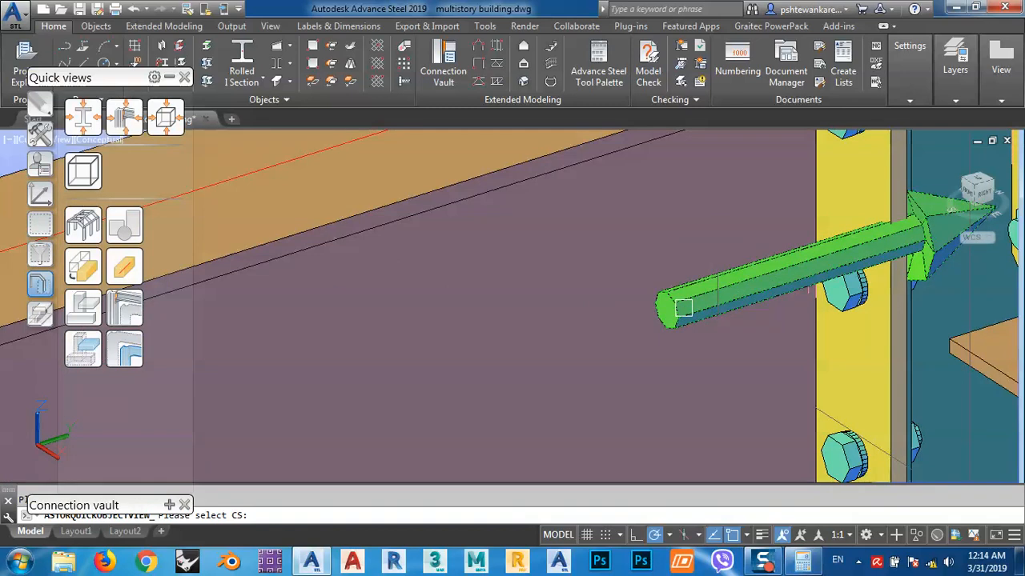
{"action": "scroll", "coordinate": [683, 308], "scroll_direction": "down", "scroll_amount": 2}
{"action": "left_click", "coordinate": [672, 306]}
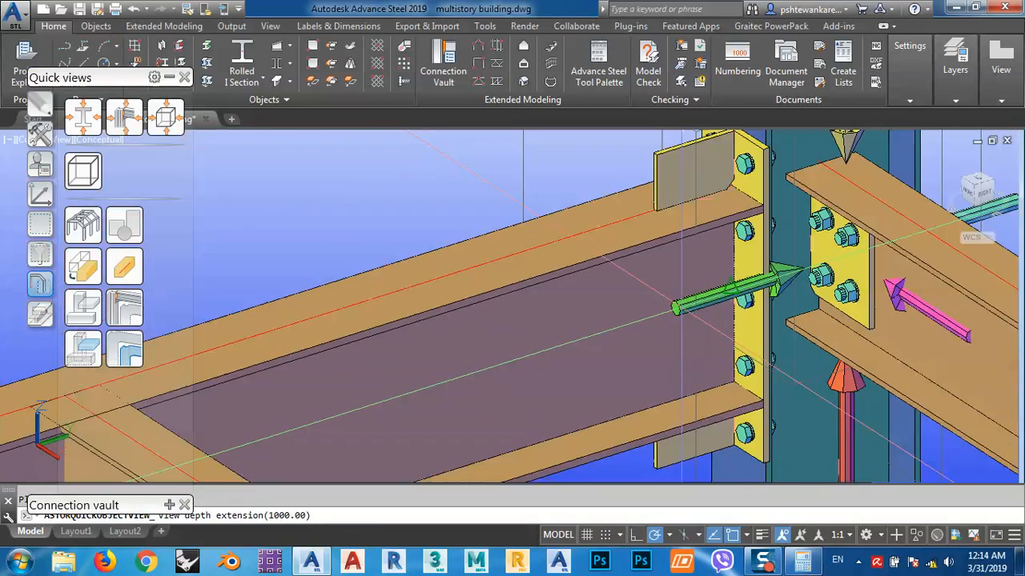
{"action": "scroll", "coordinate": [677, 306], "scroll_direction": "down", "scroll_amount": 2}
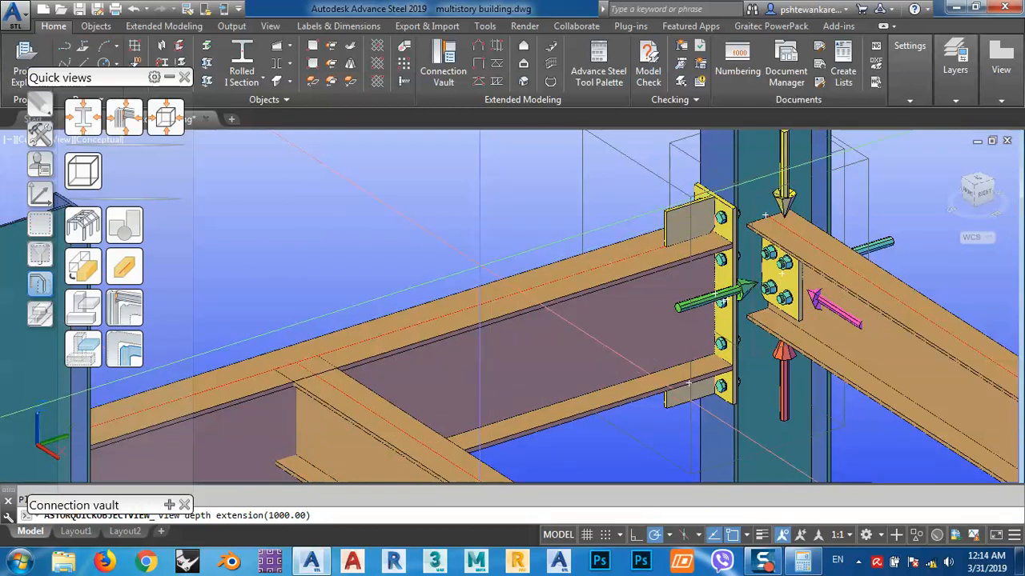
{"action": "key", "text": "Return"}
{"action": "key", "text": "Return"}
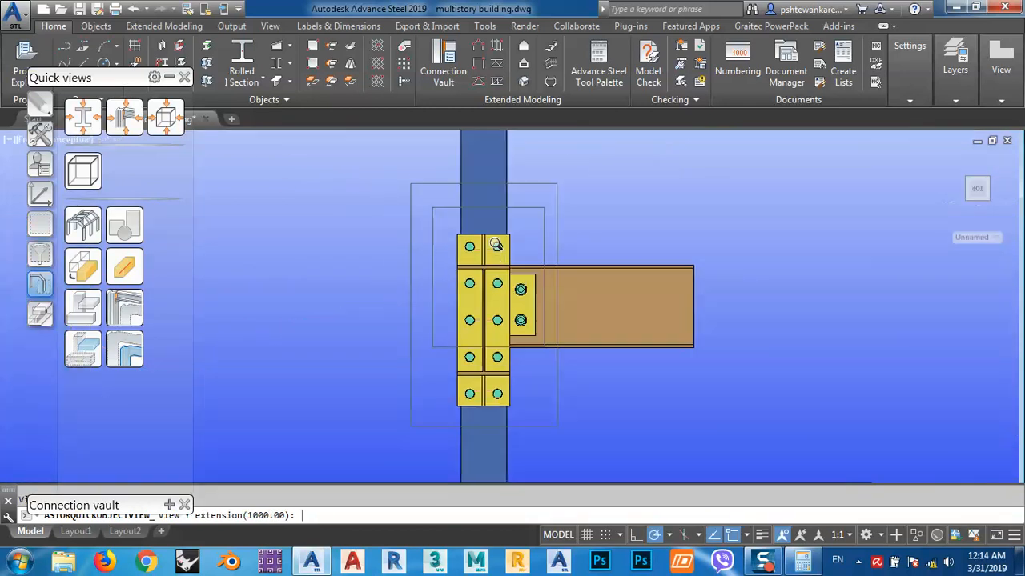
Inspect the isolated column joint in 3D and open the joint properties of the shear plate connection
{"action": "middle_click_drag", "start_coordinate": [528, 350], "coordinate": [561, 312], "text": "shift"}
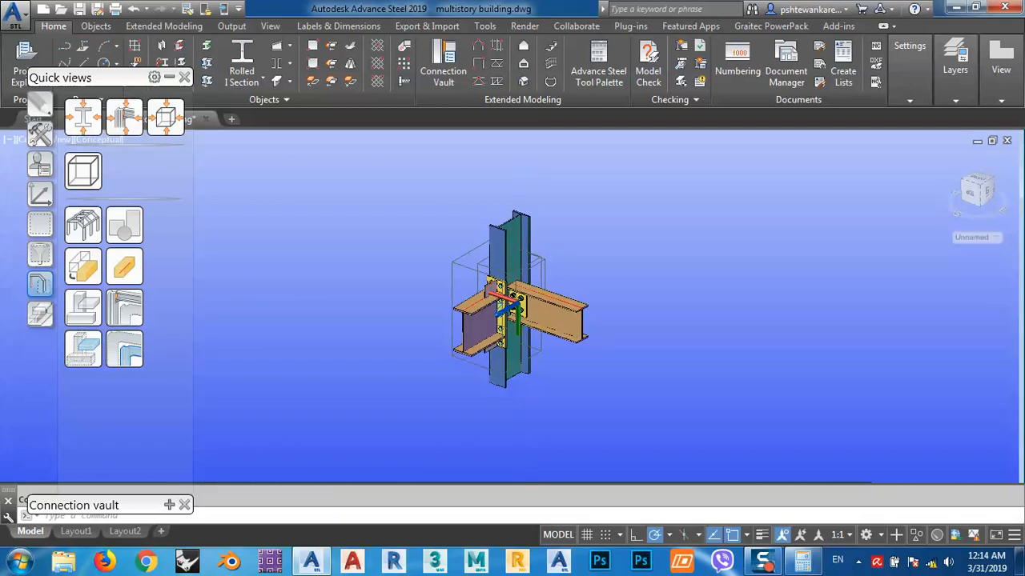
{"action": "scroll", "coordinate": [579, 295], "scroll_direction": "up", "scroll_amount": 4}
{"action": "scroll", "coordinate": [579, 295], "scroll_direction": "up", "scroll_amount": 2}
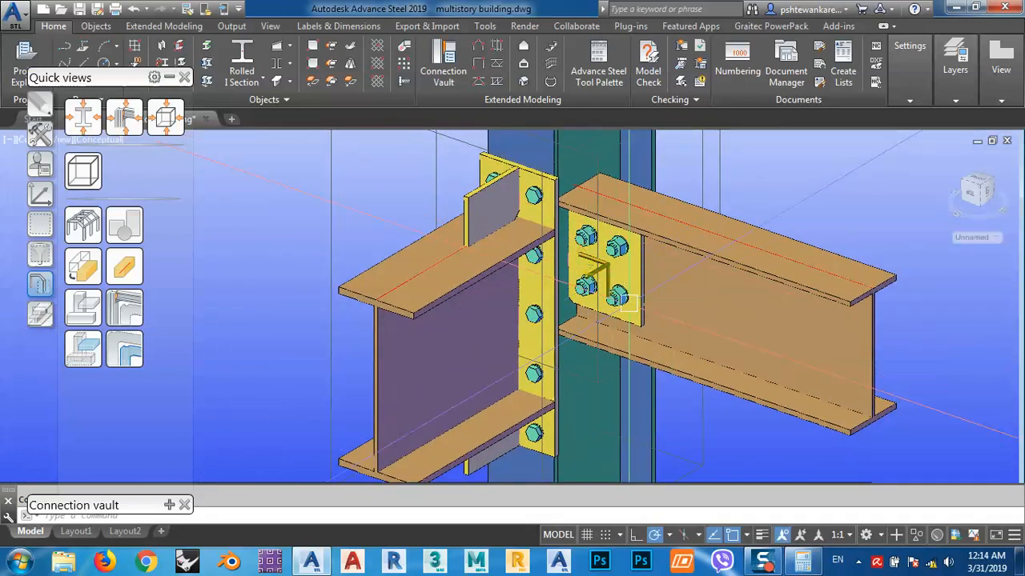
{"action": "middle_click_drag", "start_coordinate": [661, 280], "coordinate": [626, 272]}
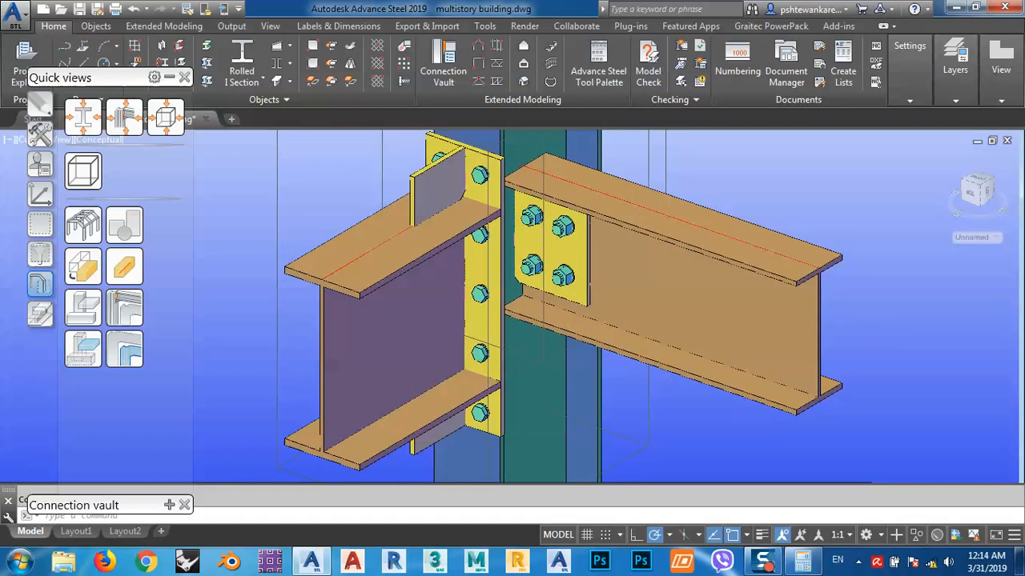
{"action": "scroll", "coordinate": [587, 247], "scroll_direction": "up", "scroll_amount": 4}
{"action": "scroll", "coordinate": [586, 245], "scroll_direction": "down", "scroll_amount": 7}
{"action": "right_click", "coordinate": [639, 240]}
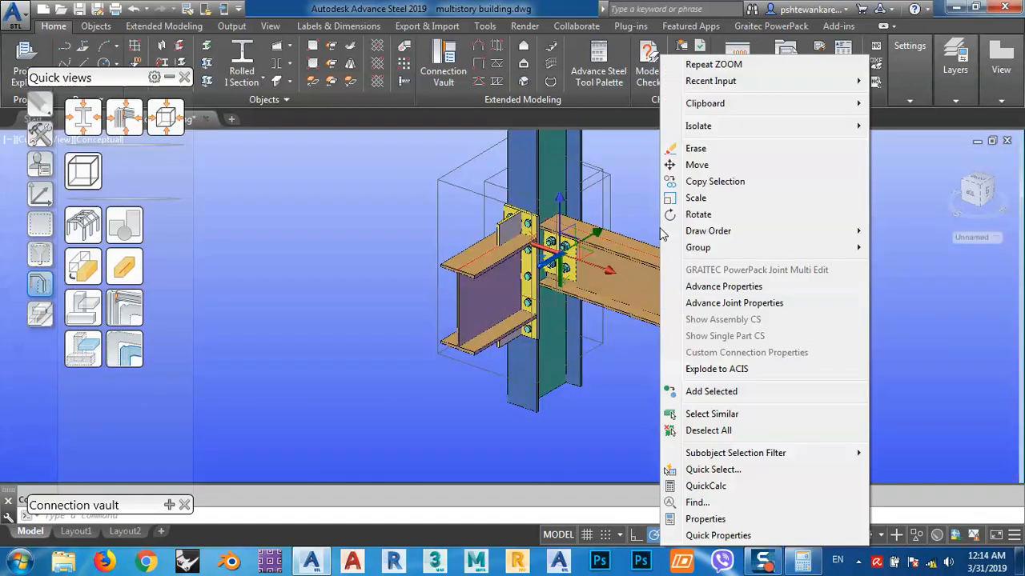
{"action": "left_click", "coordinate": [753, 303]}
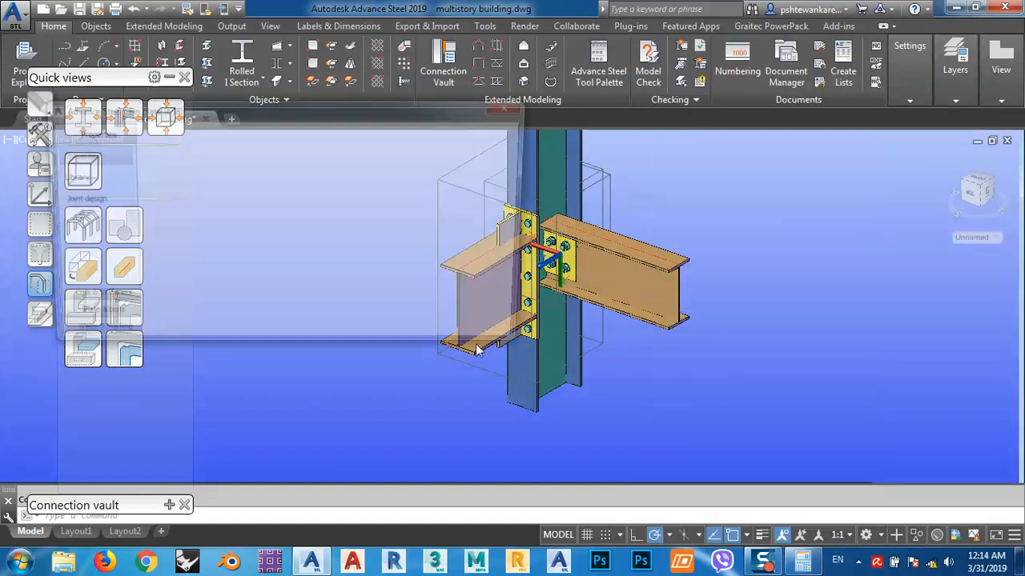
{"action": "left_click_drag", "start_coordinate": [319, 119], "coordinate": [319, 61]}
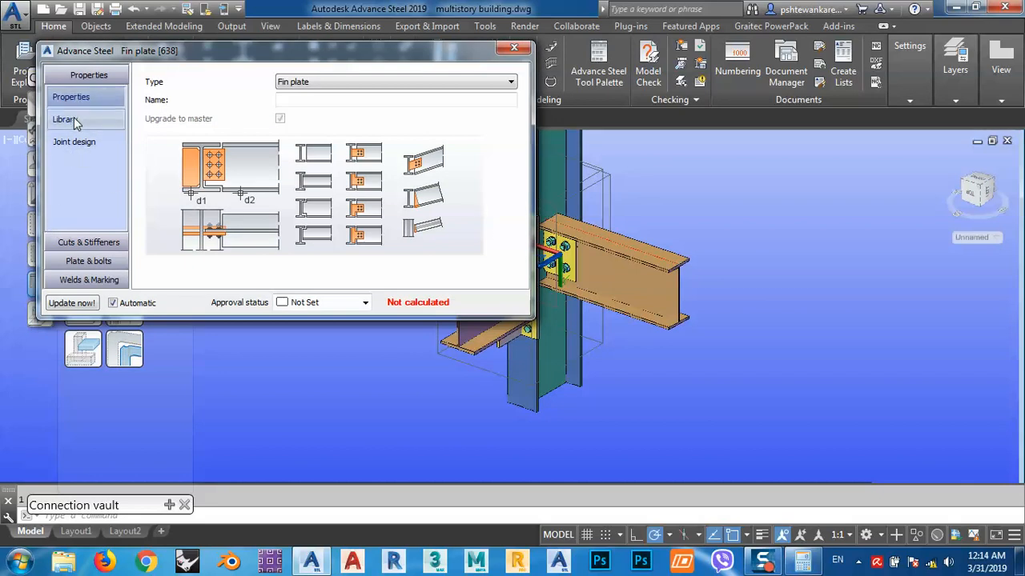
Check which connection types are available for the fin plate joint
{"action": "left_click", "coordinate": [378, 82]}
{"action": "left_click", "coordinate": [353, 84]}
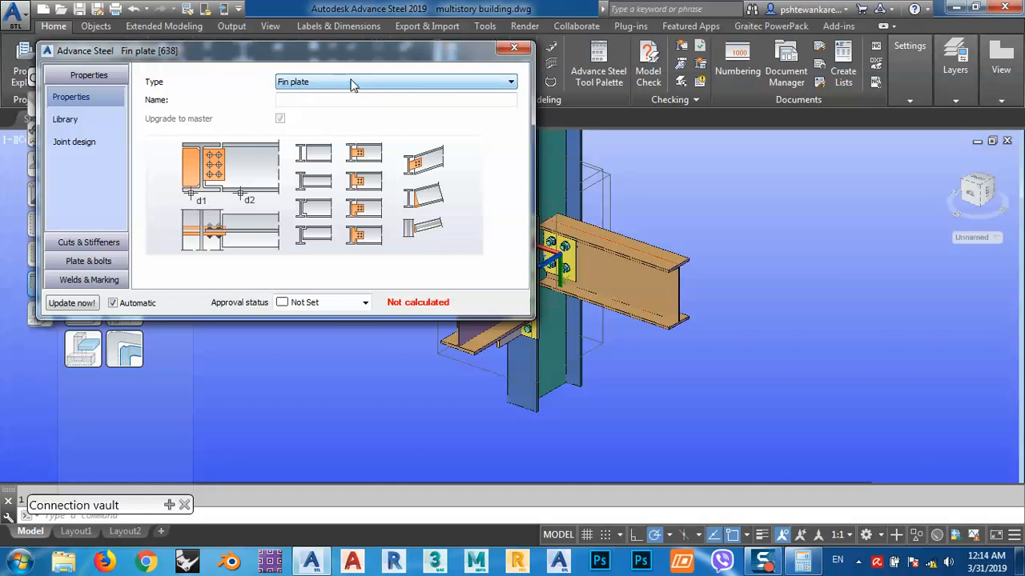
{"action": "left_click", "coordinate": [304, 83]}
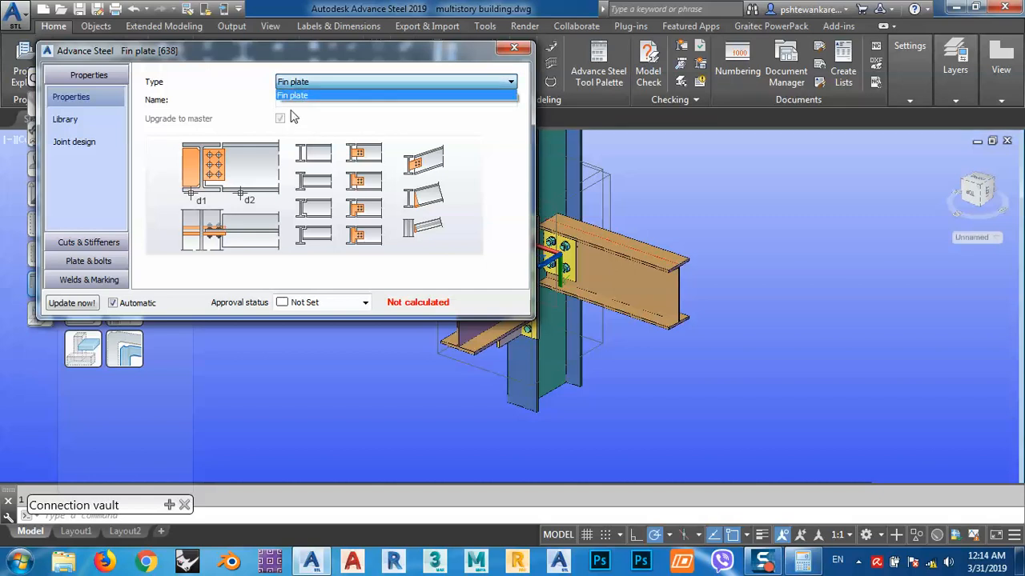
{"action": "left_click", "coordinate": [232, 112]}
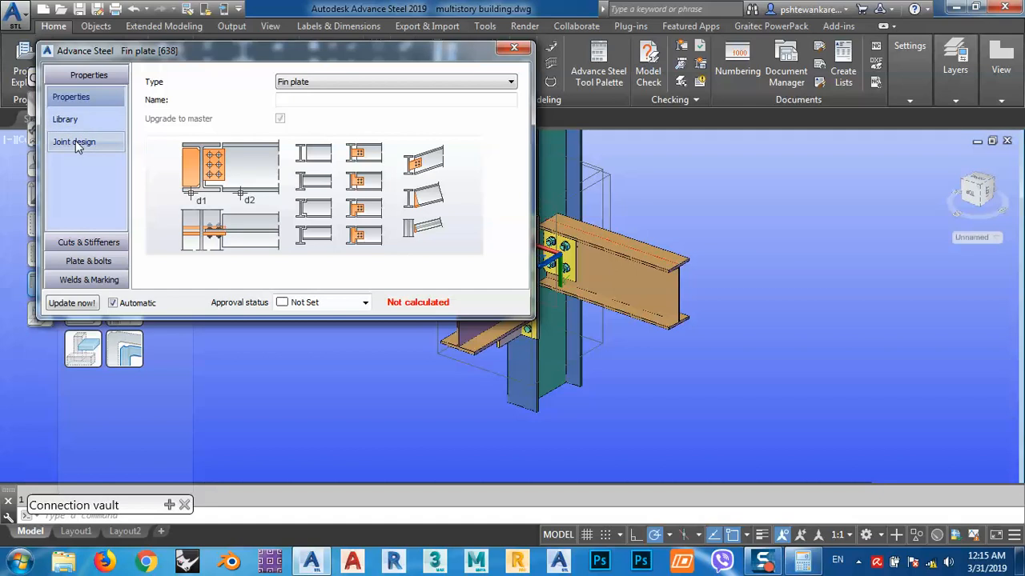
Show the fin plate's beam cut settings, examine the beam end from above and keep the cut back set out From face
{"action": "left_click", "coordinate": [91, 245]}
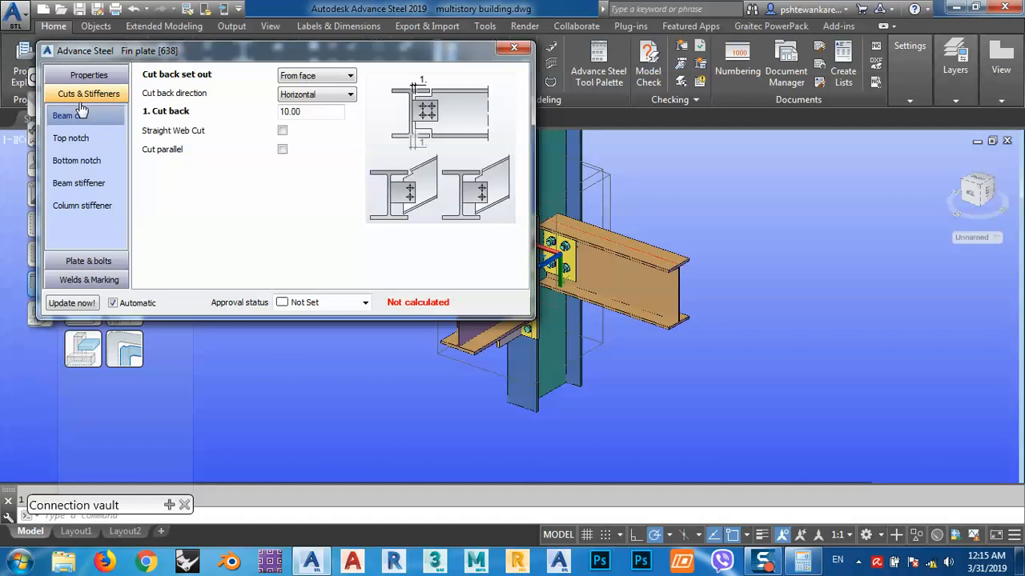
{"action": "scroll", "coordinate": [602, 244], "scroll_direction": "down", "scroll_amount": 2}
{"action": "middle_click_drag", "start_coordinate": [602, 244], "coordinate": [729, 352]}
{"action": "scroll", "coordinate": [717, 272], "scroll_direction": "up", "scroll_amount": 7}
{"action": "middle_click_drag", "start_coordinate": [716, 270], "coordinate": [737, 294]}
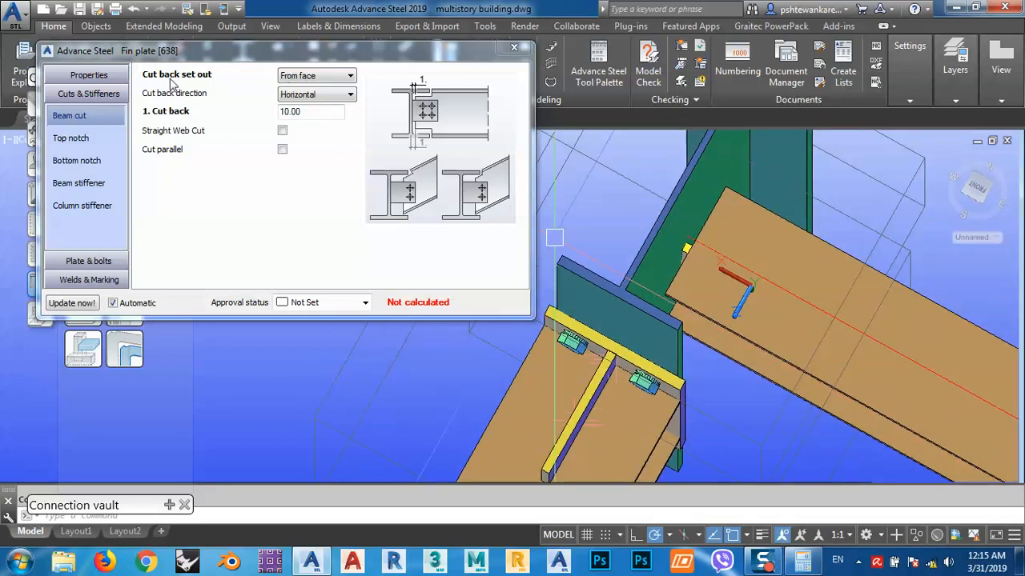
{"action": "left_click", "coordinate": [312, 78]}
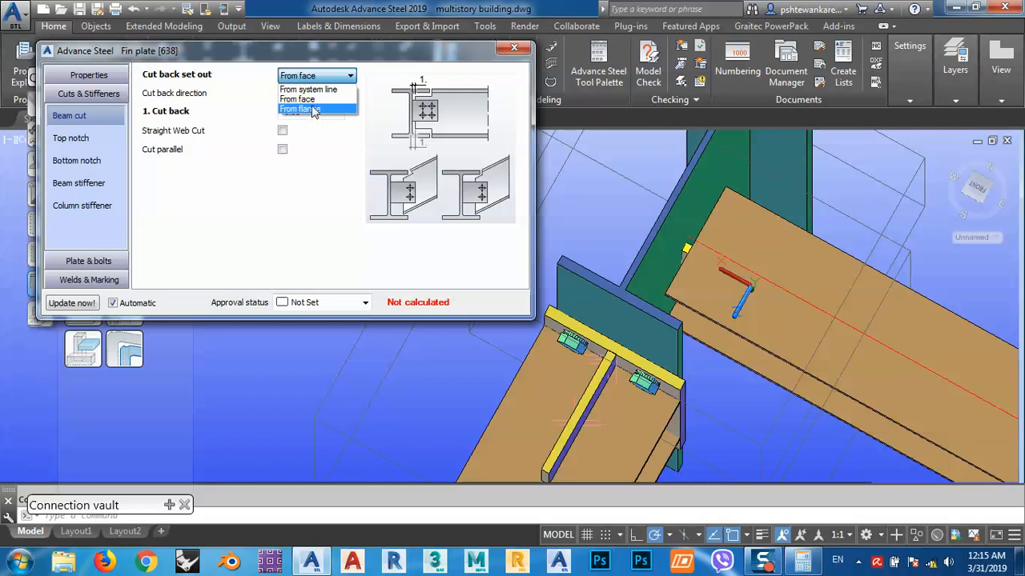
{"action": "left_click", "coordinate": [296, 98]}
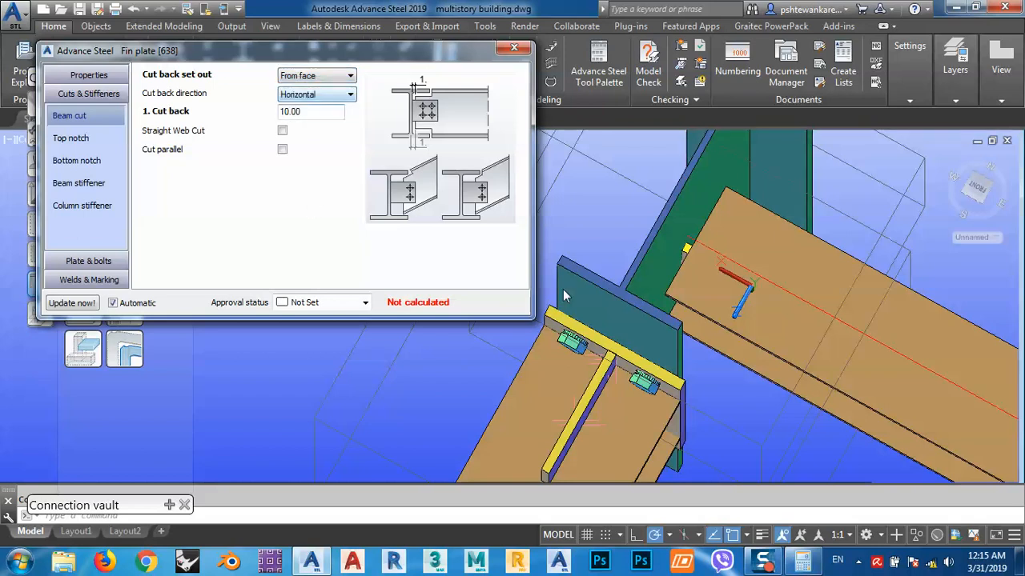
{"action": "scroll", "coordinate": [655, 249], "scroll_direction": "up", "scroll_amount": 3}
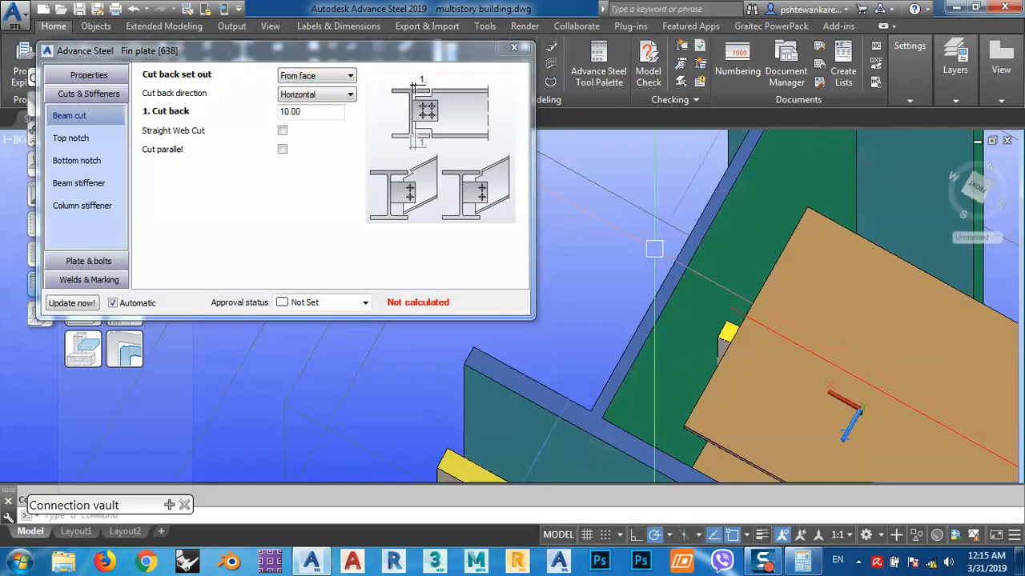
Try From flange as the beam cut's cut back set out and return it to From face
{"action": "left_click", "coordinate": [311, 78]}
{"action": "left_click", "coordinate": [309, 76]}
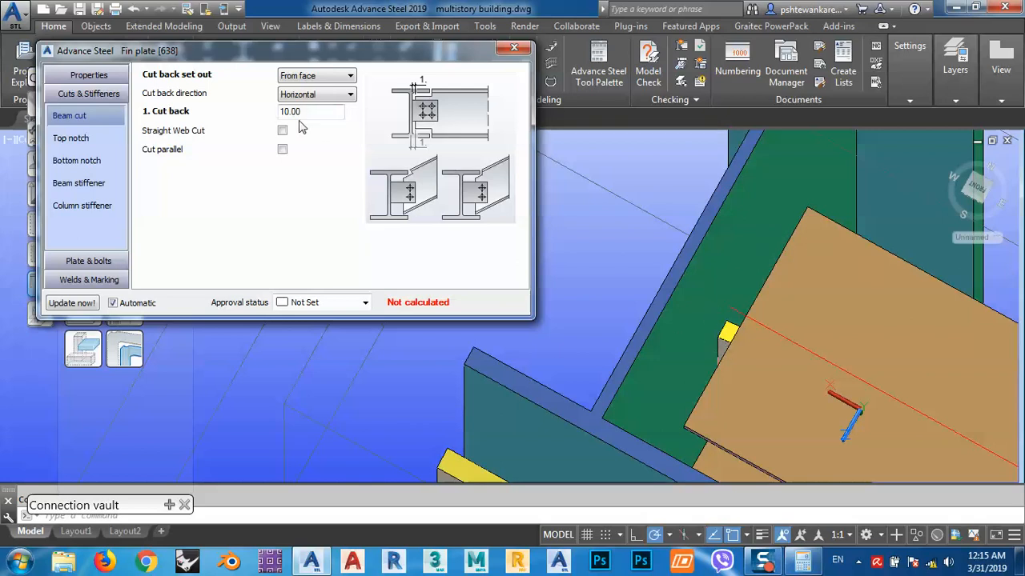
{"action": "left_click", "coordinate": [315, 77]}
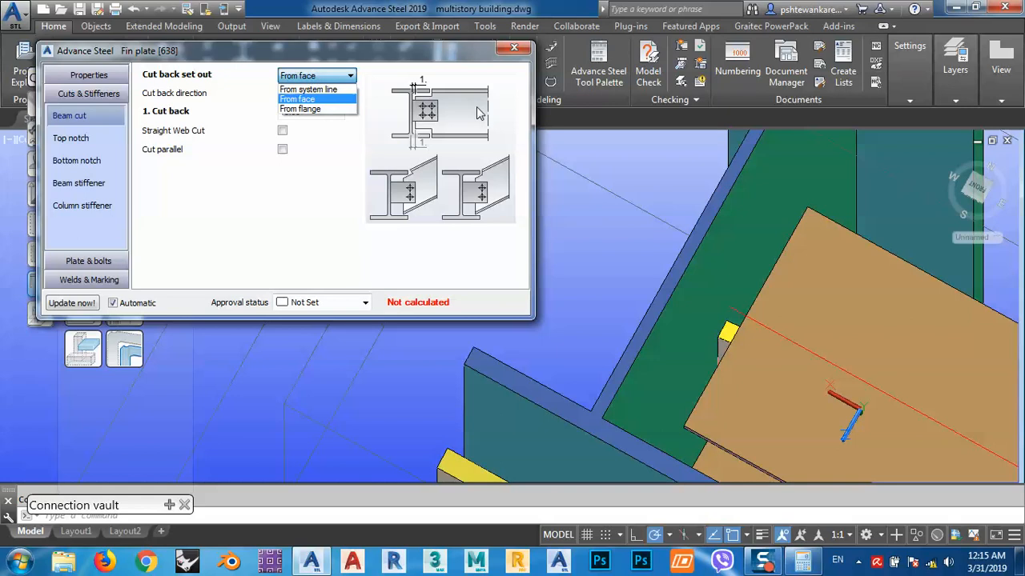
{"action": "left_click", "coordinate": [632, 238]}
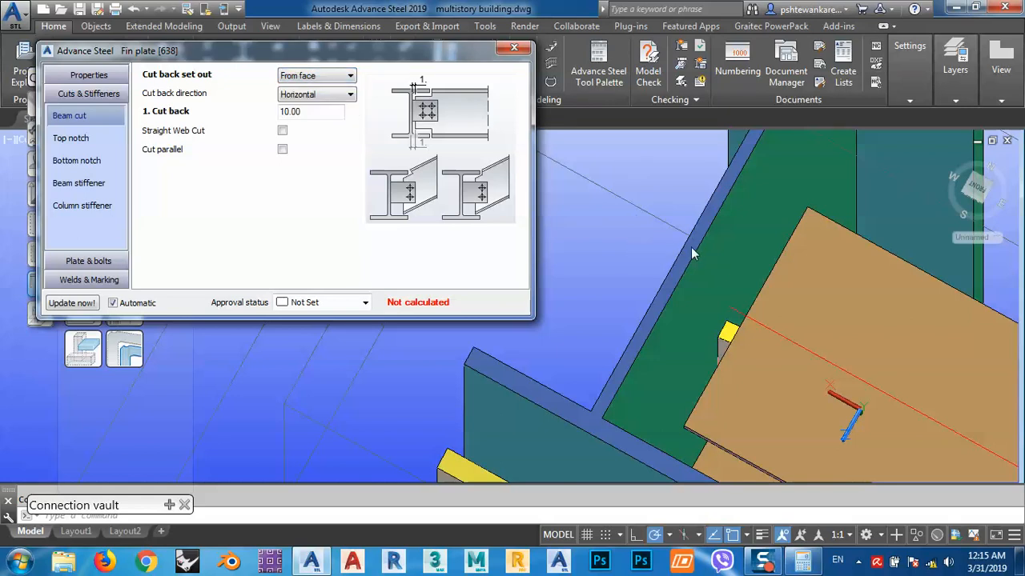
{"action": "scroll", "coordinate": [681, 277], "scroll_direction": "down", "scroll_amount": 1}
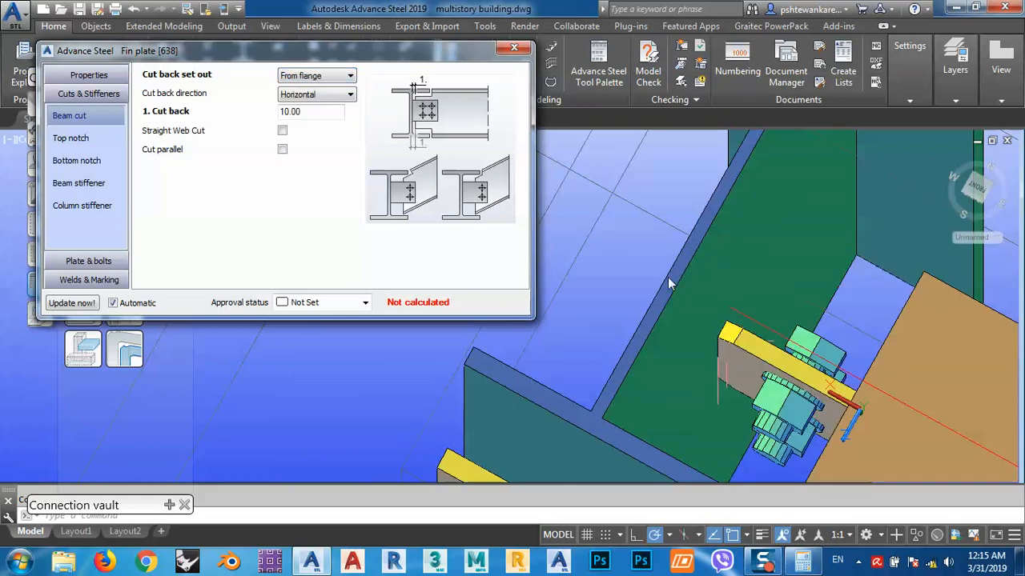
{"action": "scroll", "coordinate": [669, 278], "scroll_direction": "up", "scroll_amount": 2}
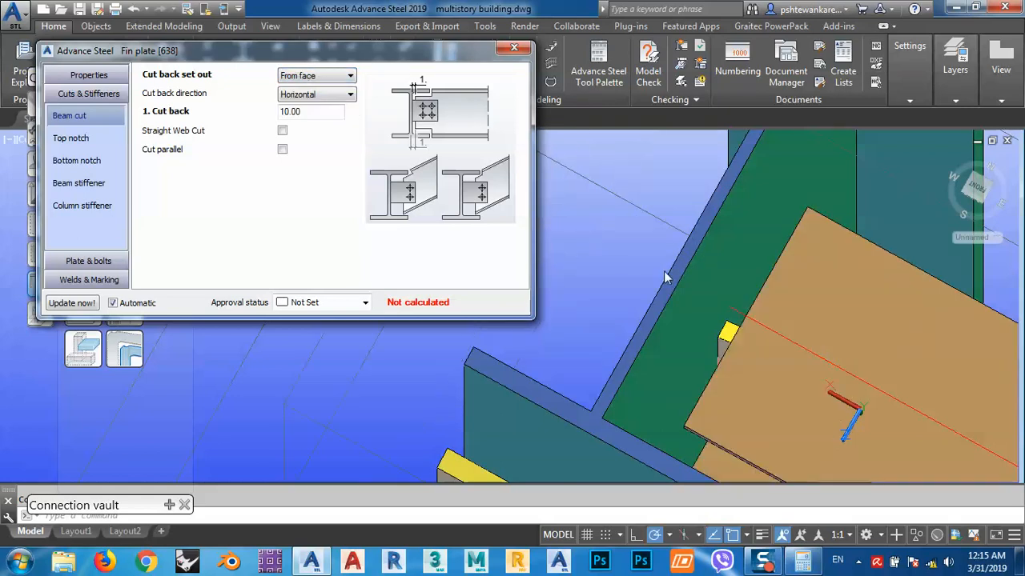
{"action": "left_click", "coordinate": [322, 80]}
{"action": "left_click", "coordinate": [313, 103]}
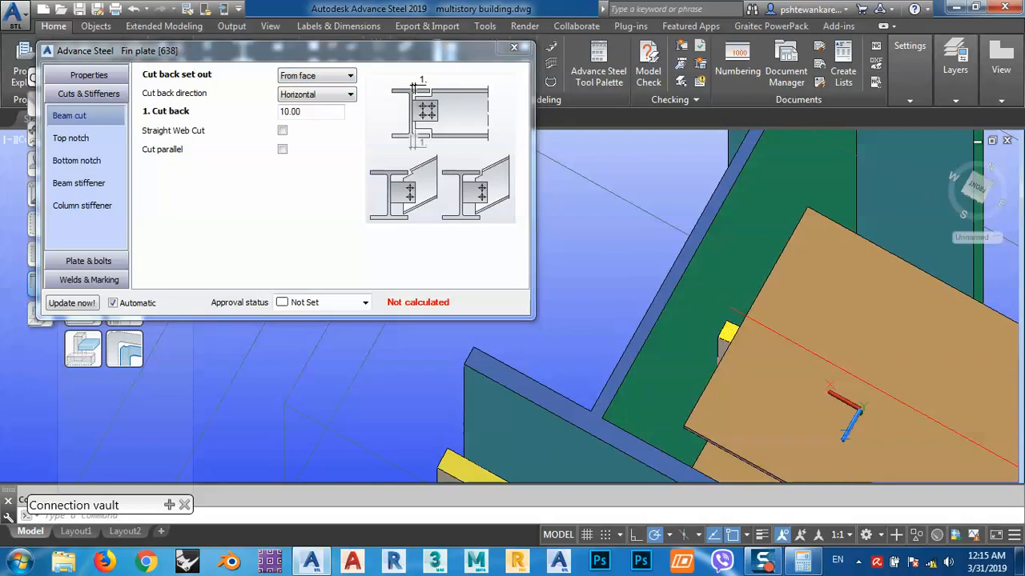
Clear the view of the column joint by moving the fin plate dialog away and moving and collapsing the Advance Tool Palette
{"action": "middle_click_drag", "start_coordinate": [613, 234], "coordinate": [703, 318]}
{"action": "scroll", "coordinate": [723, 289], "scroll_direction": "down", "scroll_amount": 3}
{"action": "scroll", "coordinate": [723, 289], "scroll_direction": "down", "scroll_amount": 3}
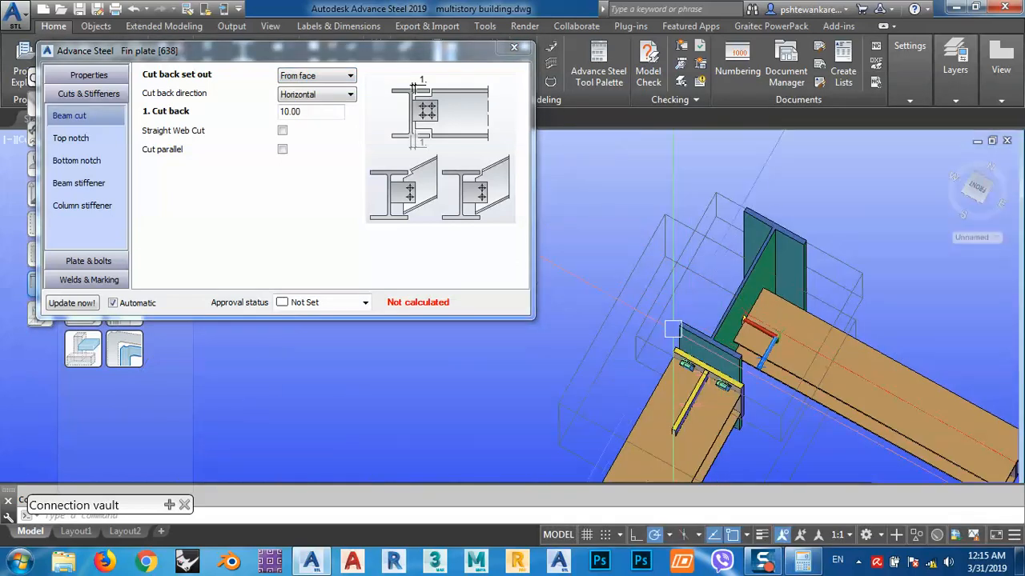
{"action": "left_click_drag", "start_coordinate": [364, 53], "coordinate": [322, 341]}
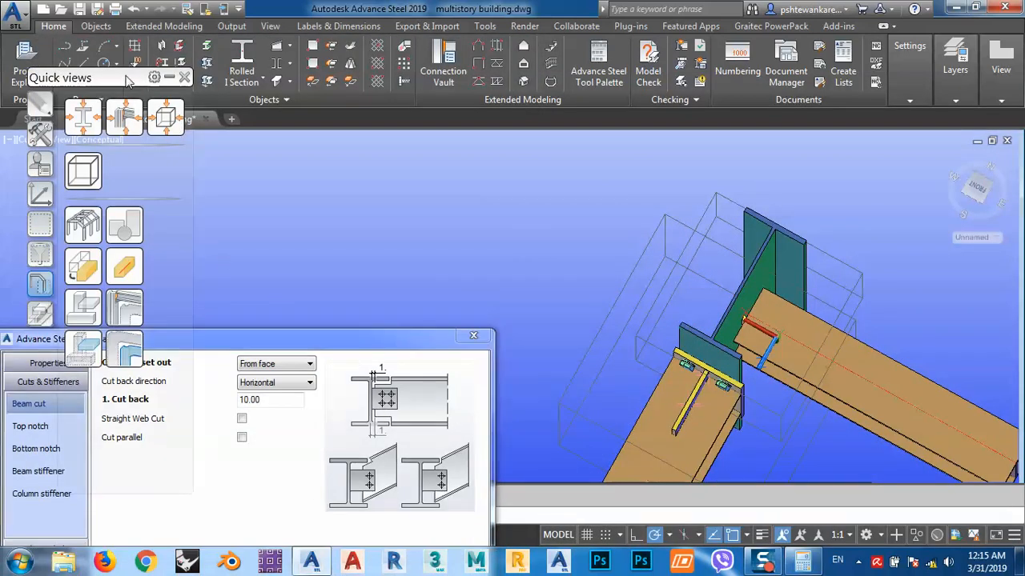
{"action": "left_click_drag", "start_coordinate": [142, 80], "coordinate": [218, 56]}
{"action": "left_click", "coordinate": [245, 54]}
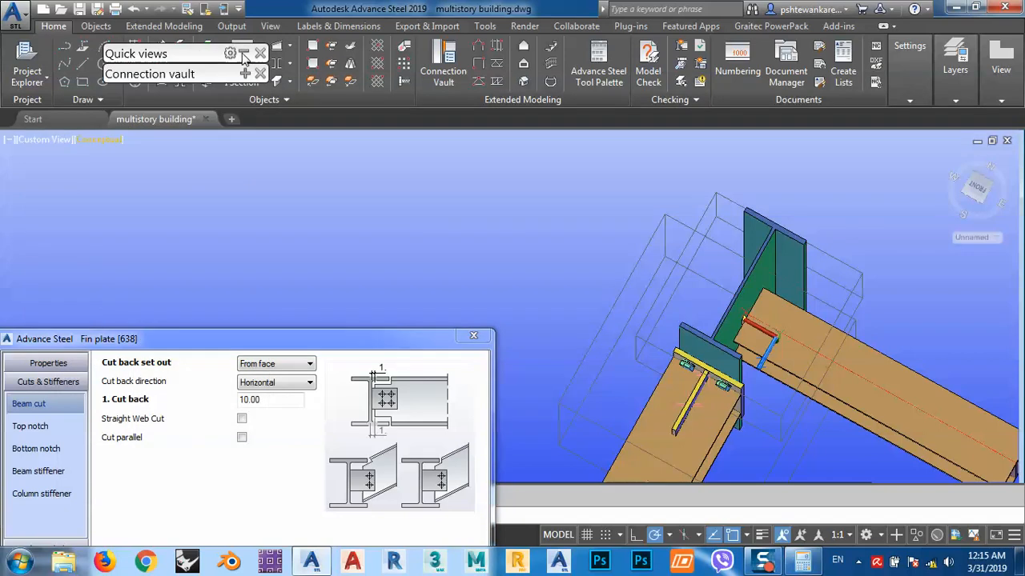
Try the 2D Wireframe visual style on the column joint and return to Conceptual
{"action": "left_click", "coordinate": [99, 141]}
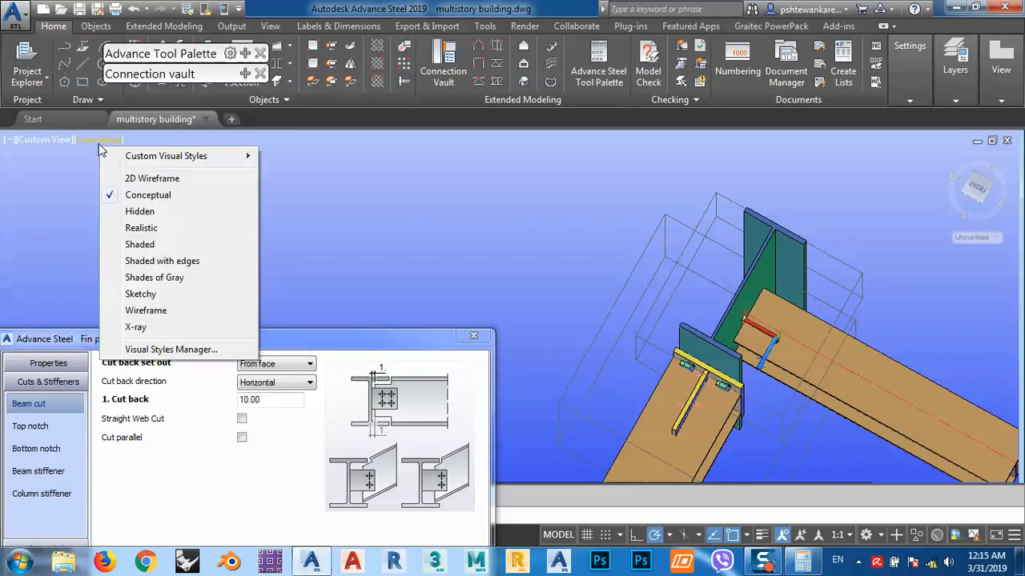
{"action": "left_click", "coordinate": [152, 174]}
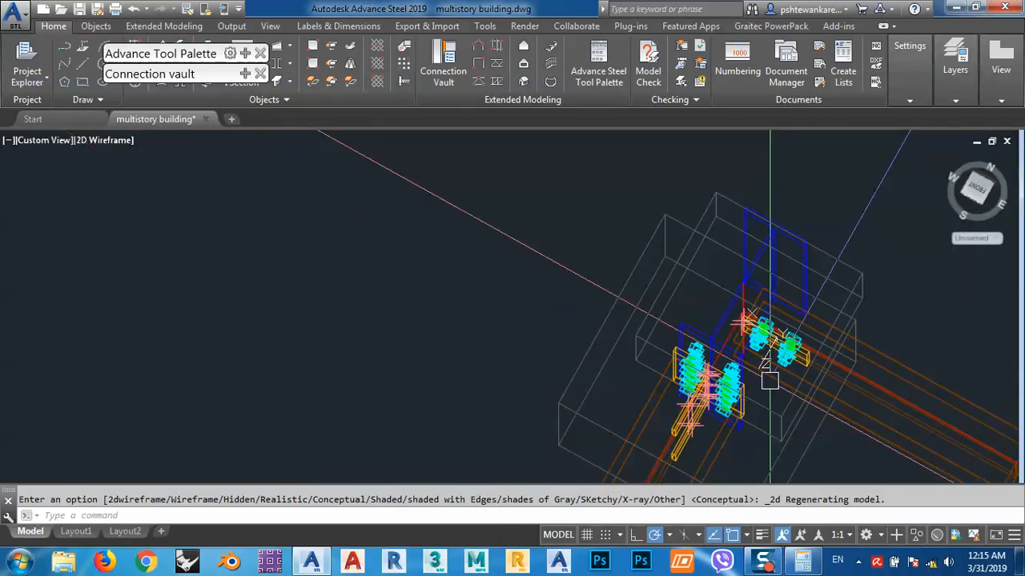
{"action": "middle_click_drag", "start_coordinate": [776, 387], "coordinate": [757, 327], "text": "shift"}
{"action": "scroll", "coordinate": [756, 212], "scroll_direction": "up", "scroll_amount": 5}
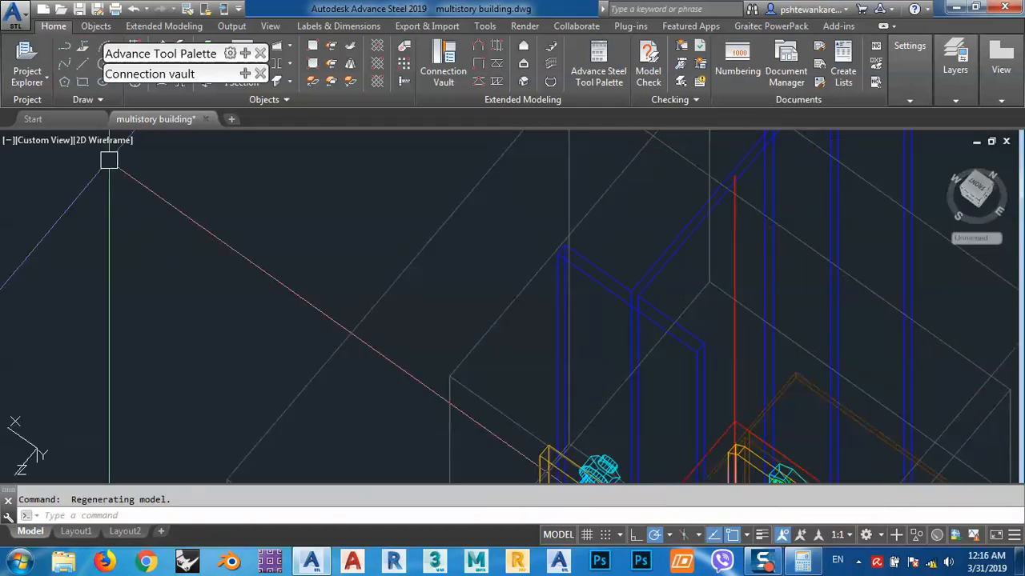
{"action": "left_click", "coordinate": [95, 142]}
{"action": "left_click", "coordinate": [132, 195]}
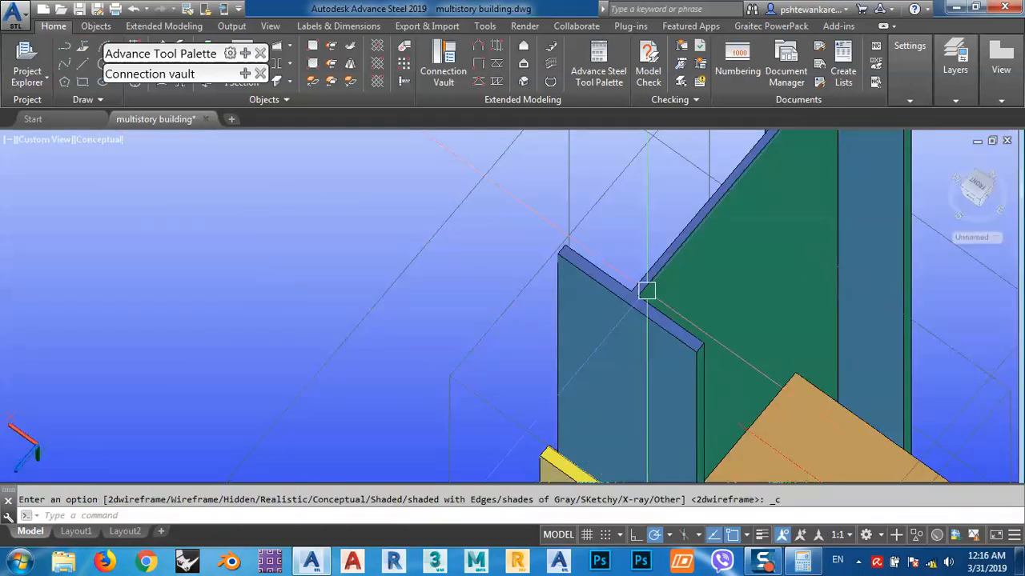
Reopen the joint properties of the fin plate connection between the beam and the column web
{"action": "middle_click_drag", "start_coordinate": [647, 291], "coordinate": [539, 289]}
{"action": "scroll", "coordinate": [478, 255], "scroll_direction": "down", "scroll_amount": 4}
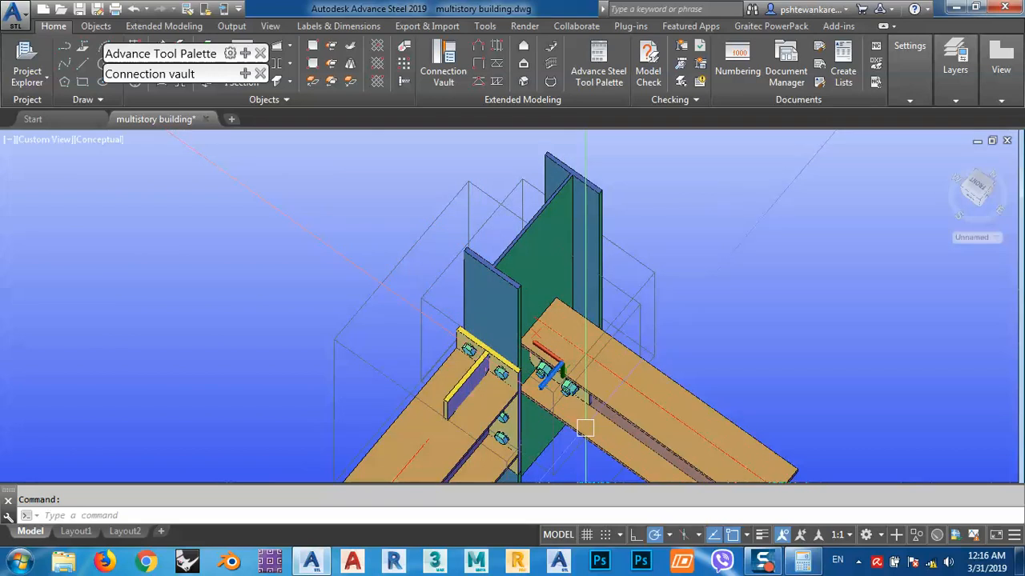
{"action": "middle_click_drag", "start_coordinate": [573, 398], "coordinate": [552, 459], "text": "shift"}
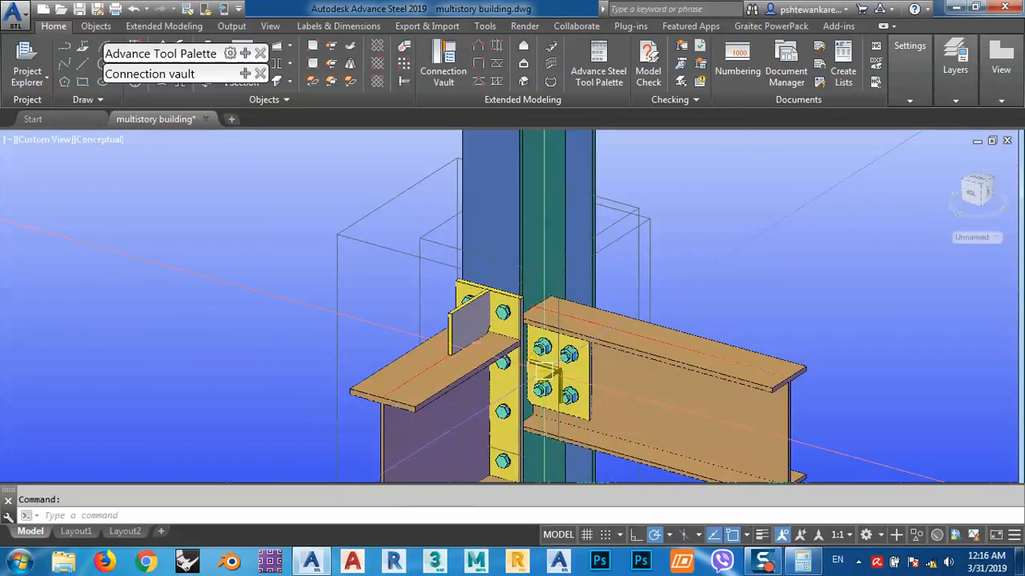
{"action": "mouse_move", "coordinate": [534, 224]}
{"action": "middle_mouse_down"}
{"action": "mouse_move", "coordinate": [539, 294]}
{"action": "mouse_move", "coordinate": [543, 214]}
{"action": "middle_mouse_up"}
{"action": "scroll", "coordinate": [570, 370], "scroll_direction": "up", "scroll_amount": 5}
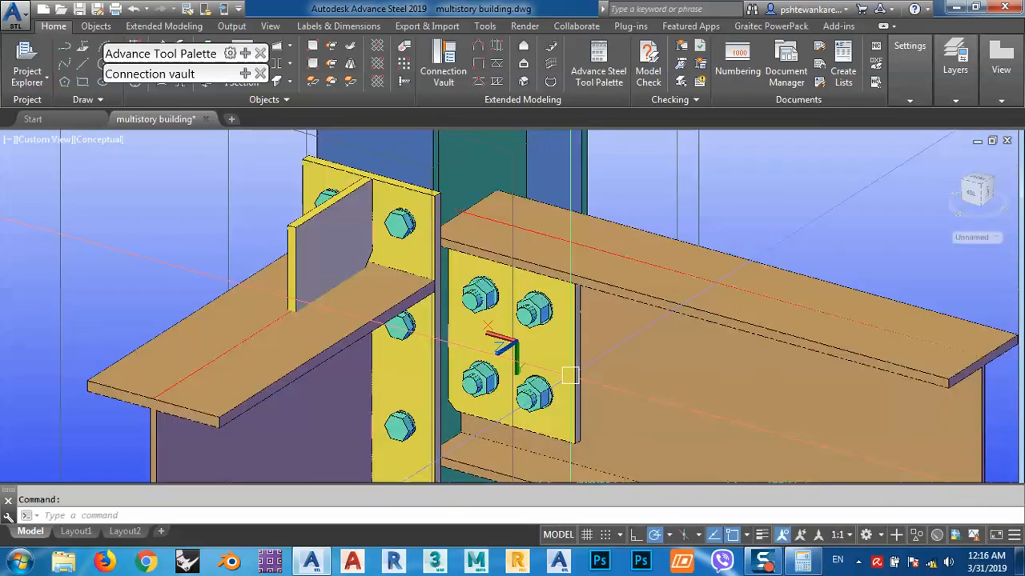
{"action": "right_click", "coordinate": [542, 349]}
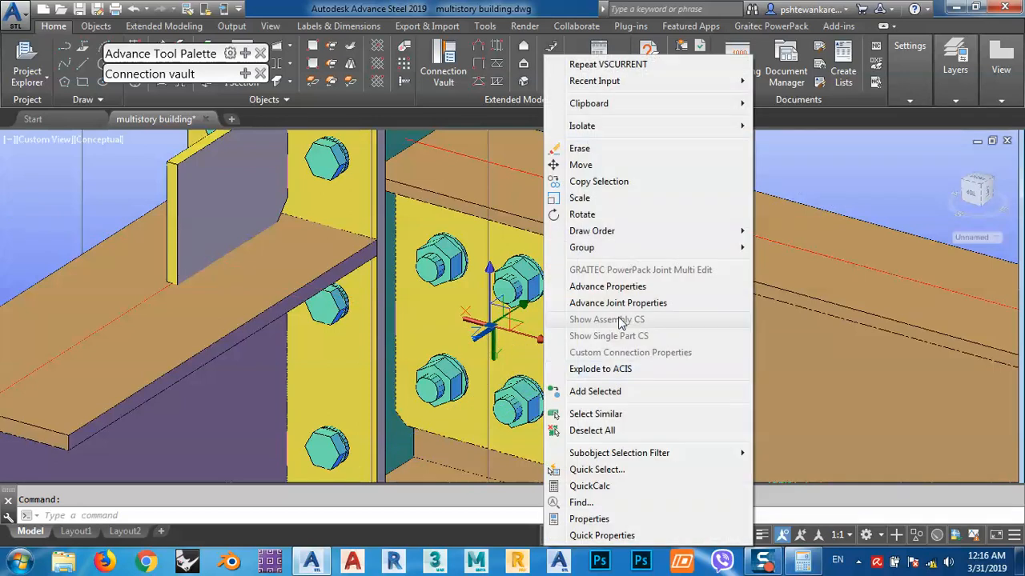
{"action": "left_click", "coordinate": [601, 295]}
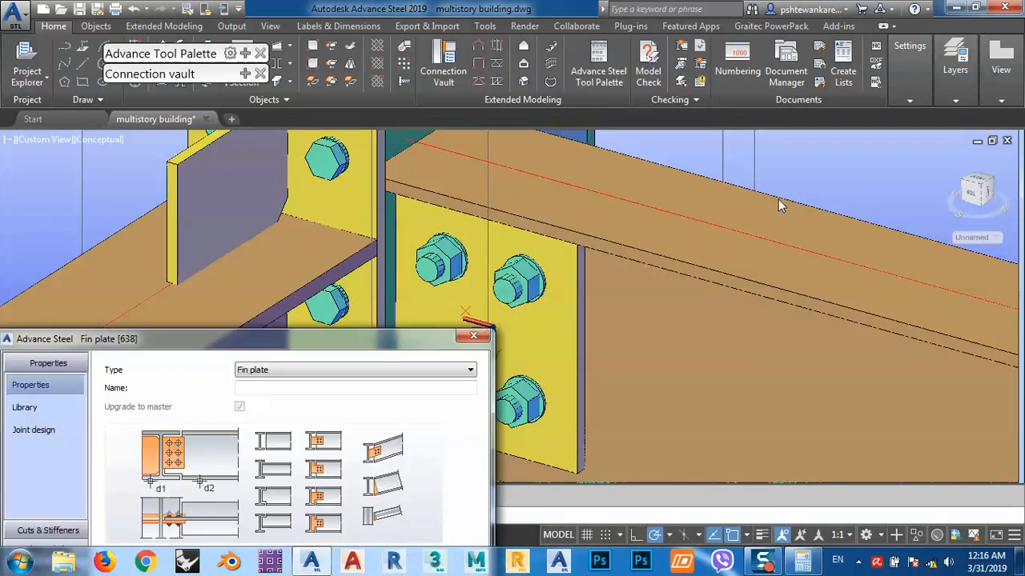
Set the fin plate beam cut's cut back set out to From flange and view the shortened beam end
{"action": "scroll", "coordinate": [827, 183], "scroll_direction": "down", "scroll_amount": 5}
{"action": "middle_click_drag", "start_coordinate": [828, 182], "coordinate": [682, 334], "text": "shift"}
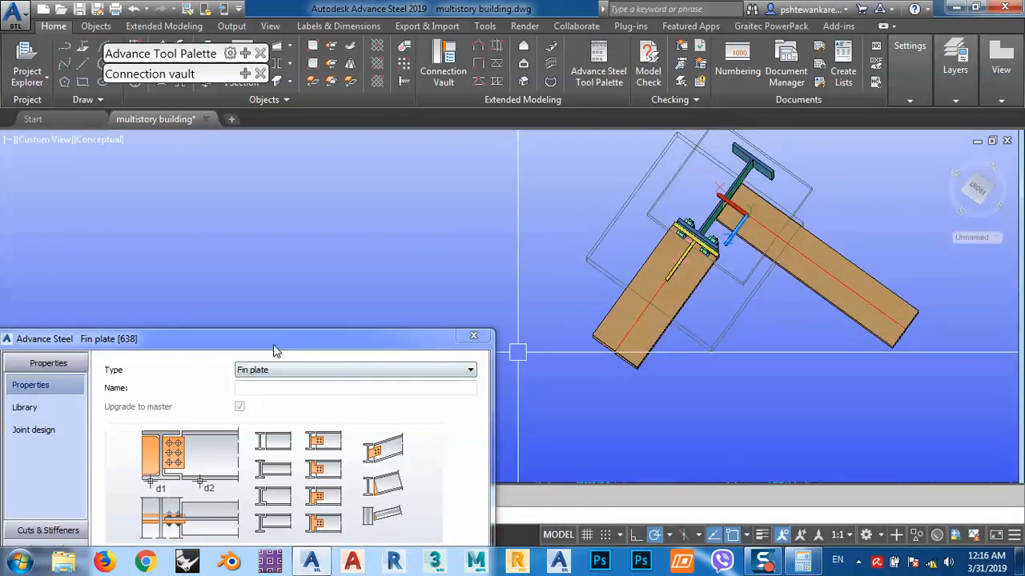
{"action": "left_click_drag", "start_coordinate": [278, 344], "coordinate": [309, 201]}
{"action": "left_click", "coordinate": [84, 387]}
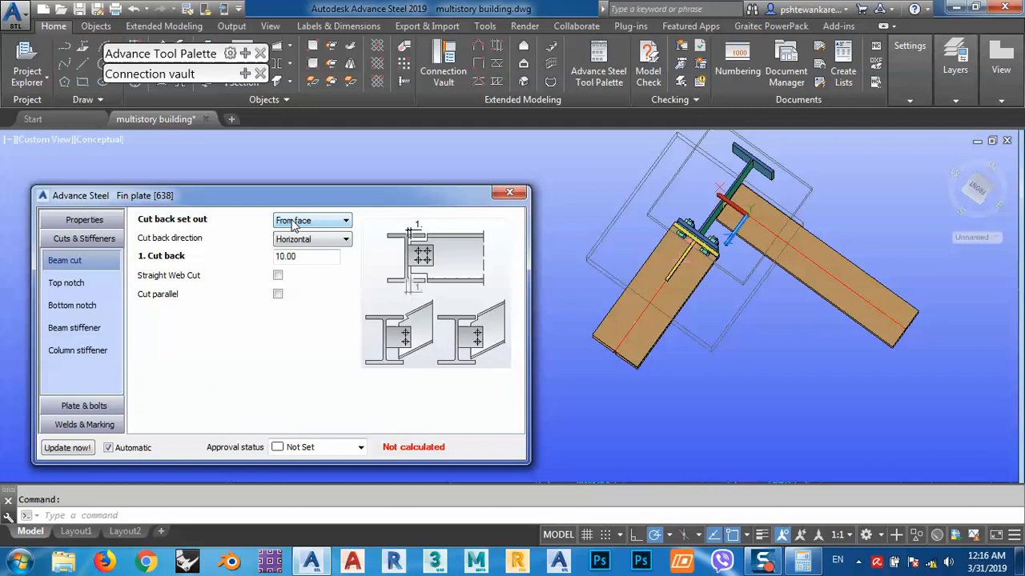
{"action": "left_click", "coordinate": [312, 220]}
{"action": "left_click", "coordinate": [296, 255]}
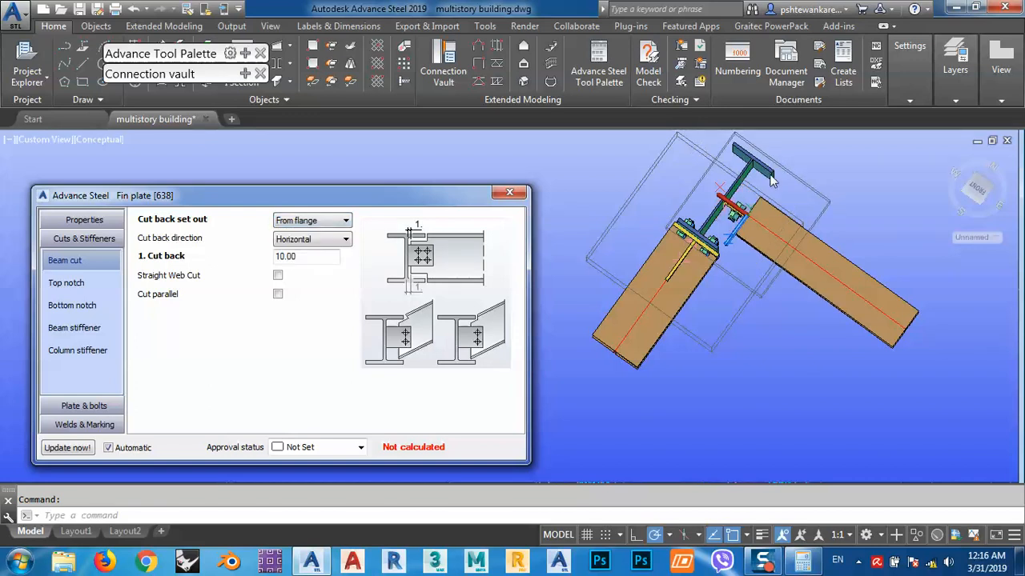
{"action": "middle_click_drag", "start_coordinate": [780, 230], "coordinate": [766, 152], "text": "shift"}
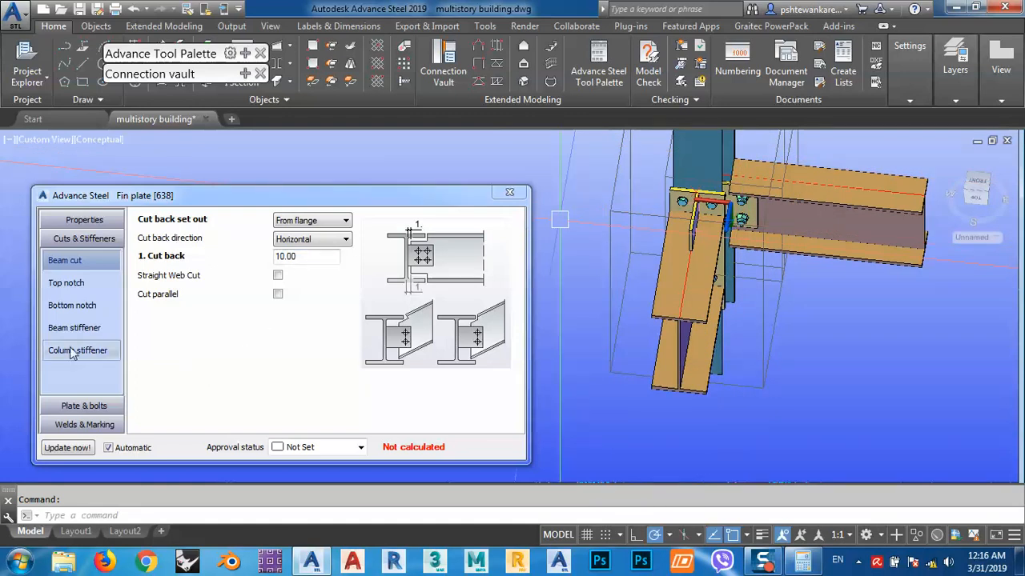
Review the fin plate's top notch, bottom notch, beam stiffener and column stiffener settings against the joint model
{"action": "left_click", "coordinate": [69, 285]}
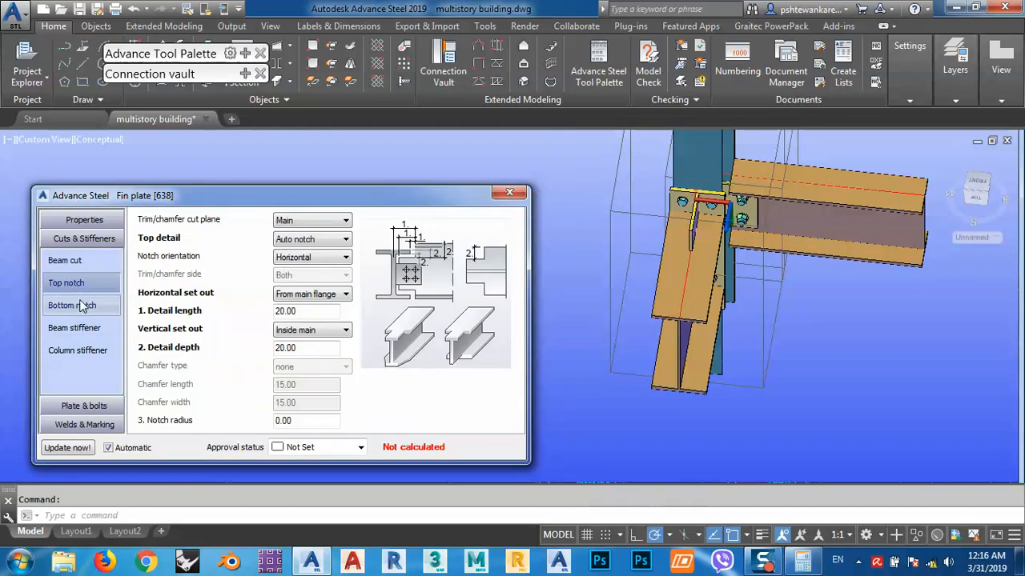
{"action": "left_click", "coordinate": [81, 308]}
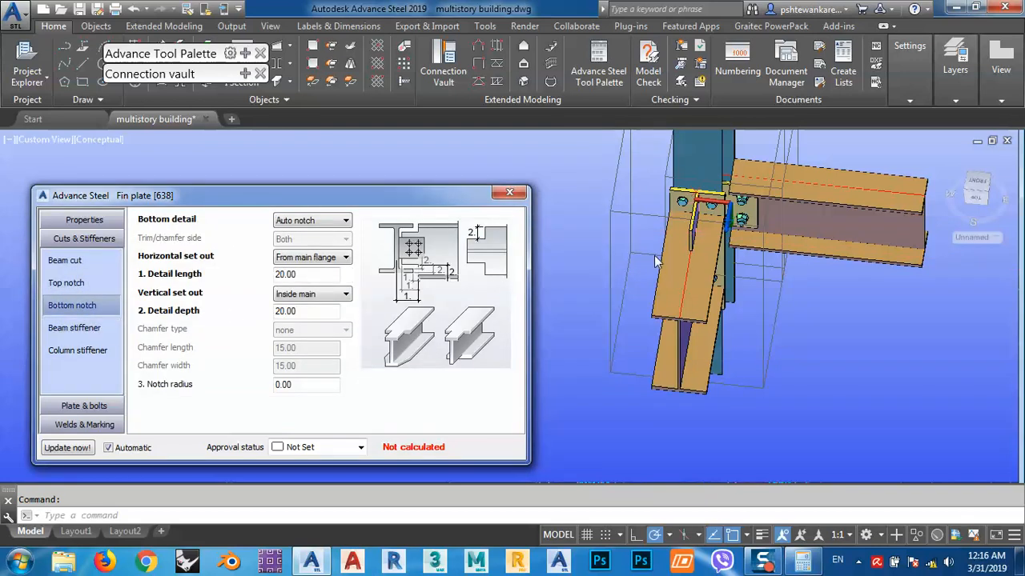
{"action": "middle_click_drag", "start_coordinate": [727, 255], "coordinate": [757, 272], "text": "shift"}
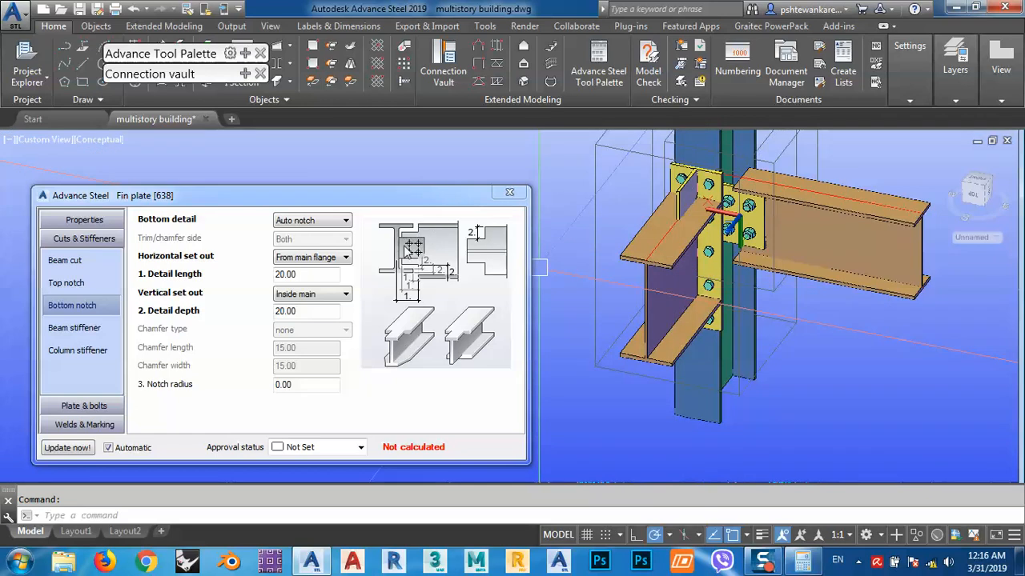
{"action": "left_click", "coordinate": [79, 328]}
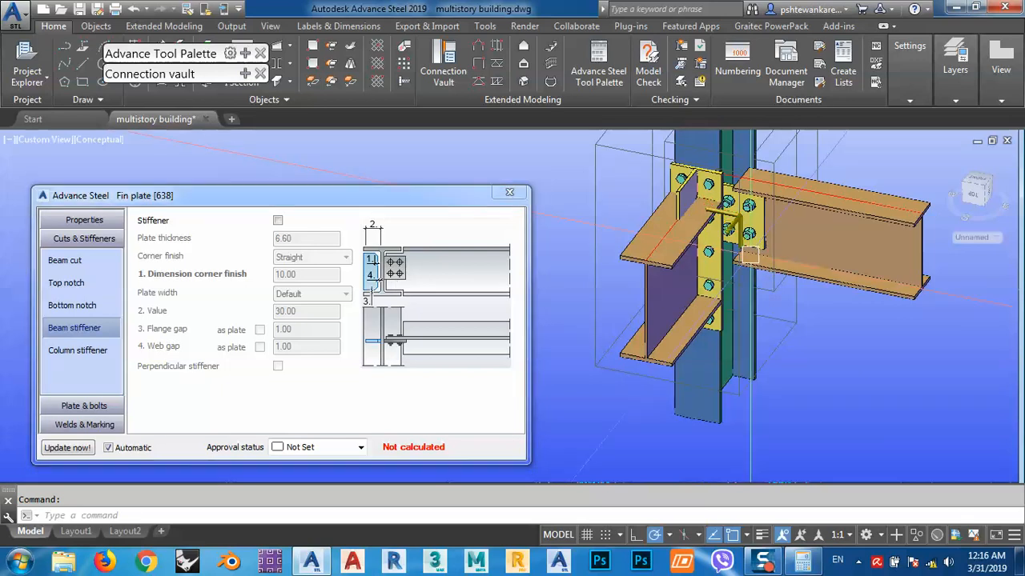
{"action": "middle_click_drag", "start_coordinate": [709, 285], "coordinate": [757, 297]}
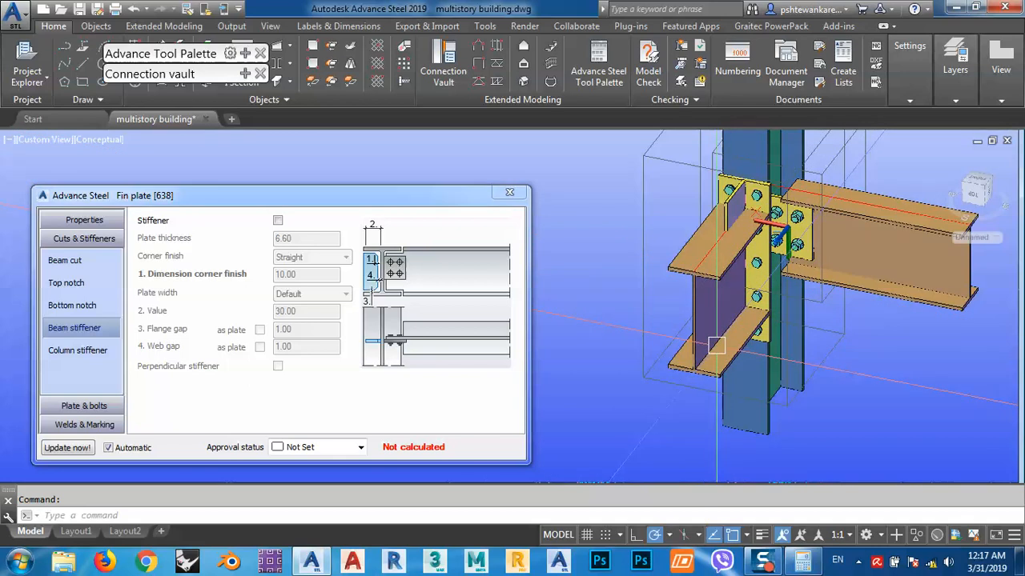
{"action": "left_click_drag", "start_coordinate": [215, 195], "coordinate": [230, 143]}
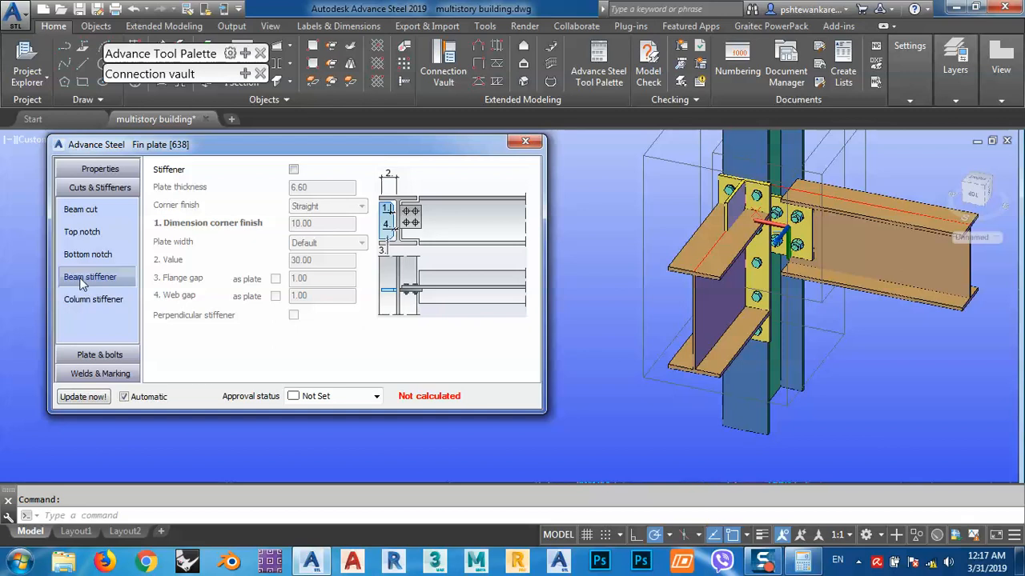
{"action": "left_click", "coordinate": [95, 302]}
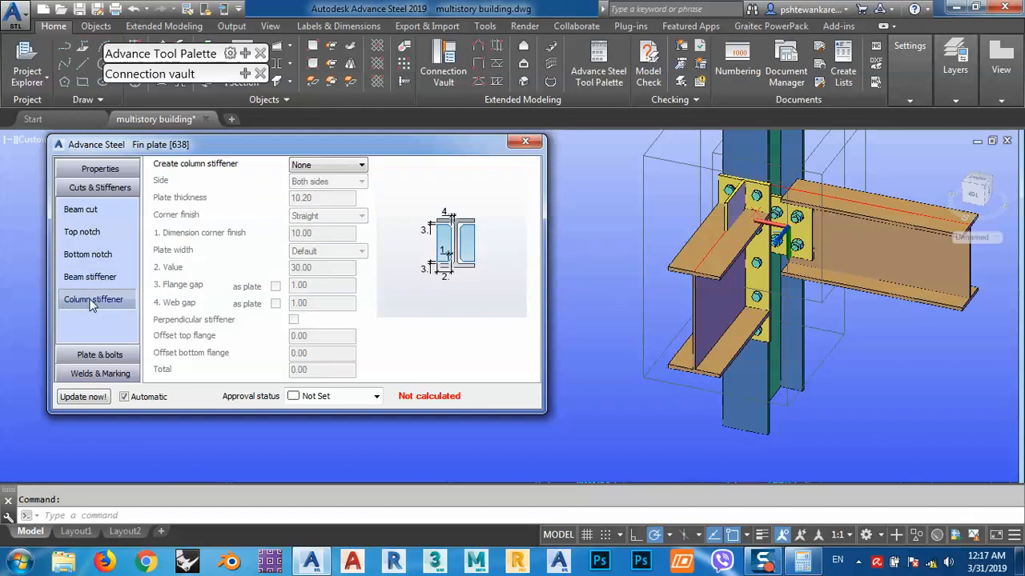
Show the fin plate's plate layout settings and set the plate thickness to 12 mm
{"action": "left_click", "coordinate": [94, 357]}
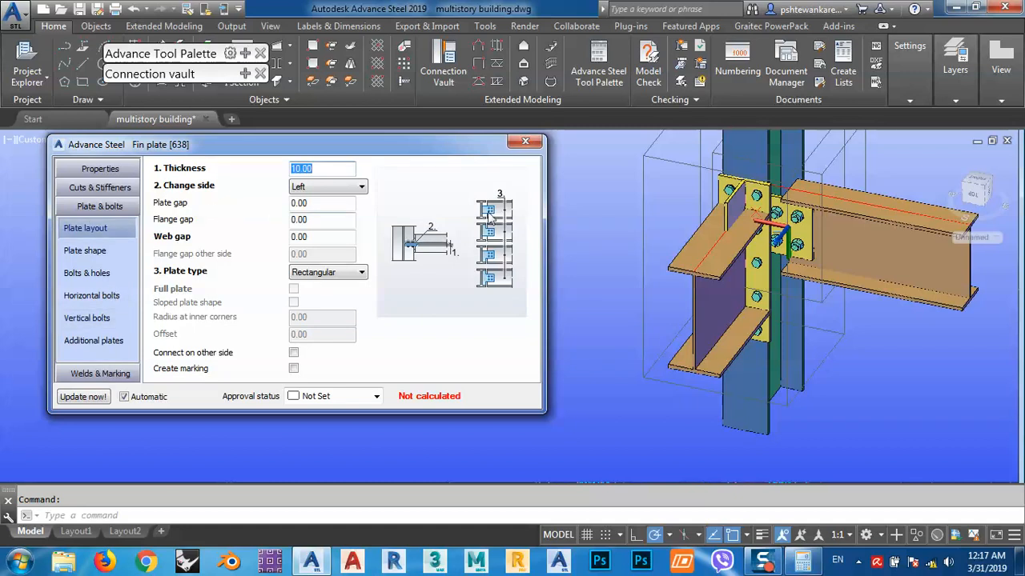
{"action": "middle_click_drag", "start_coordinate": [752, 276], "coordinate": [825, 311], "text": "shift"}
{"action": "left_click_drag", "start_coordinate": [825, 311], "coordinate": [809, 307], "text": "shift"}
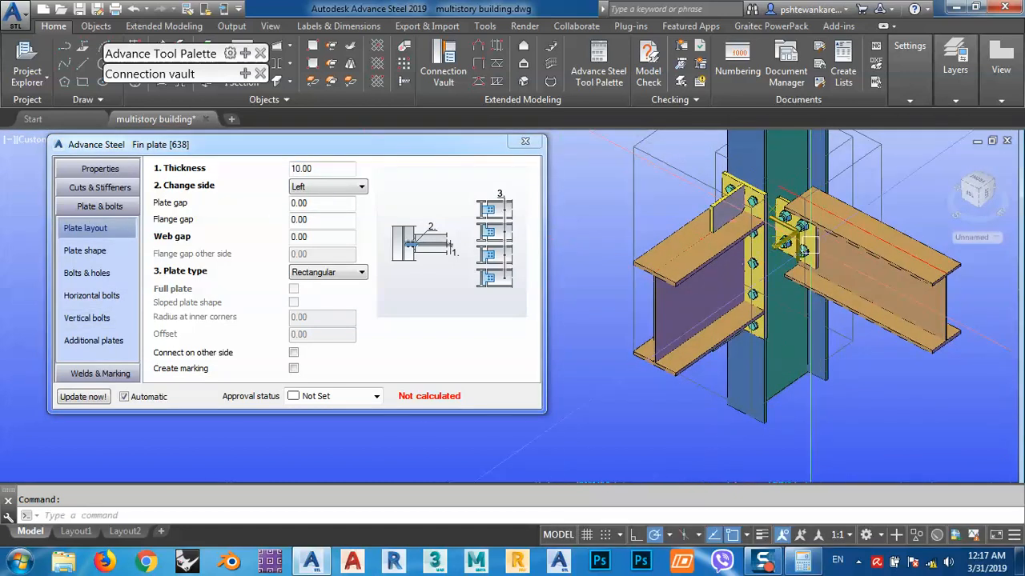
{"action": "left_click", "coordinate": [324, 168]}
{"action": "key", "text": "Return"}
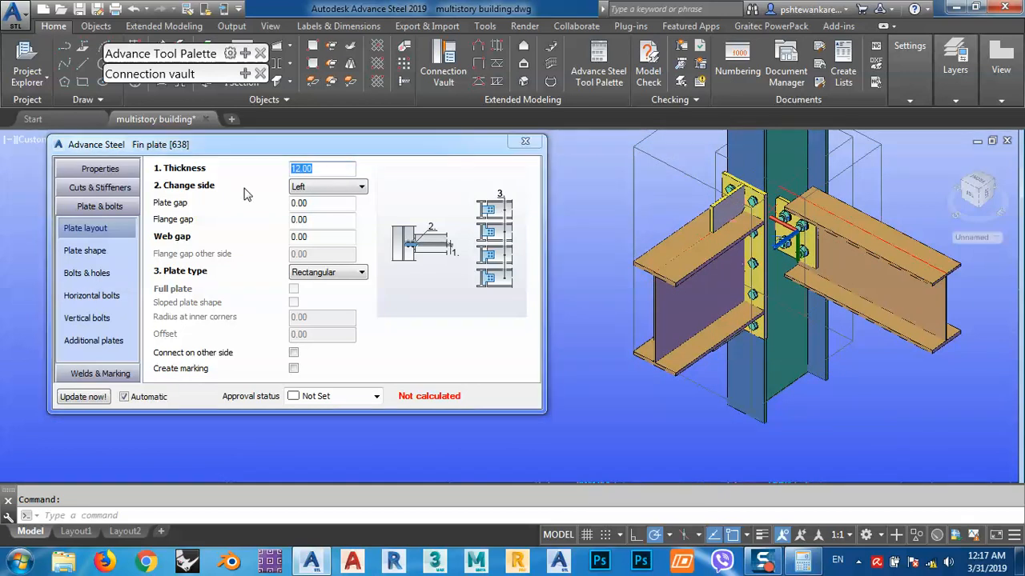
Try placing the fin plate on the Right side of the beam web and return it to Left
{"action": "left_click", "coordinate": [315, 186]}
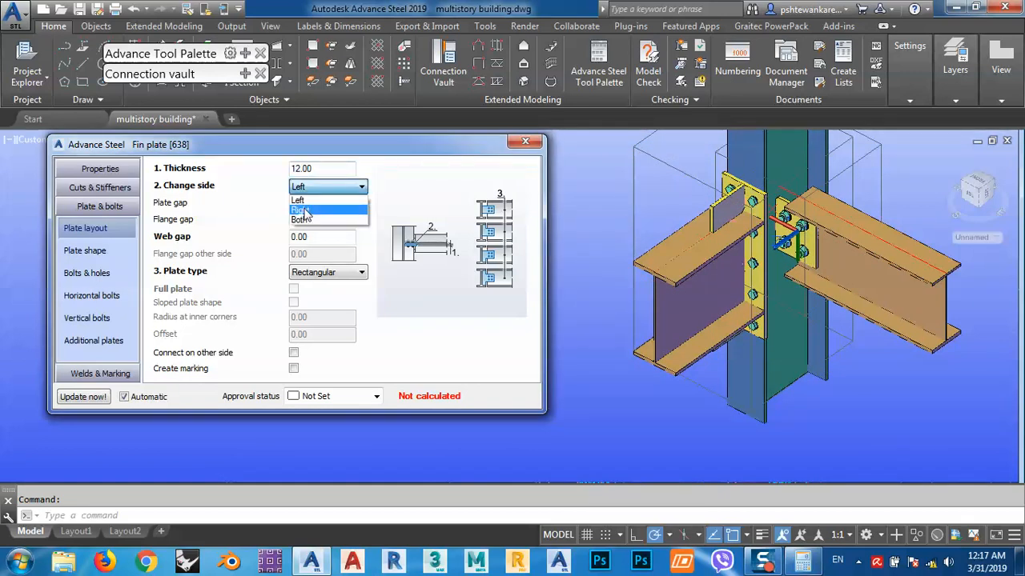
{"action": "left_click", "coordinate": [310, 209]}
{"action": "left_click", "coordinate": [324, 189]}
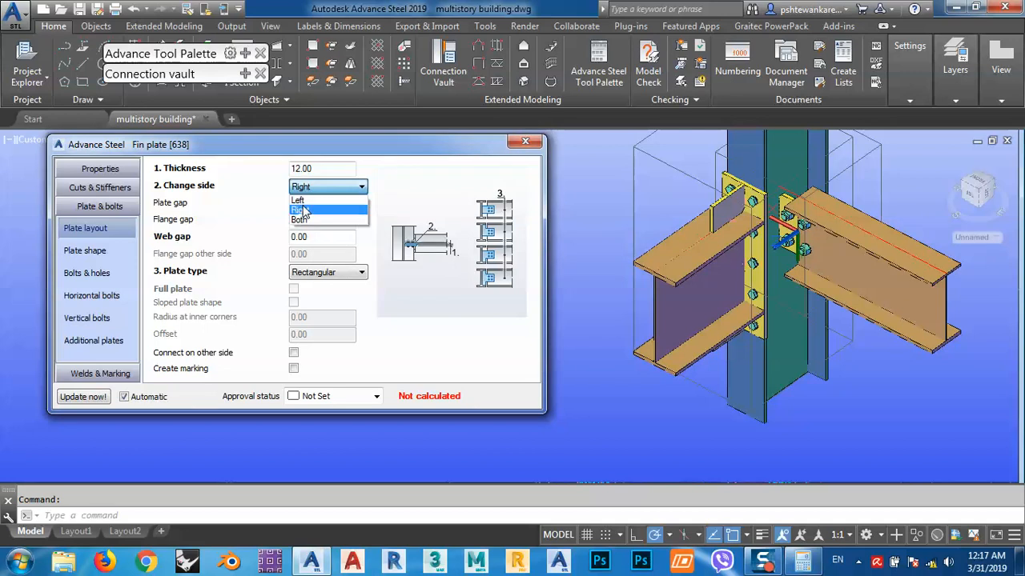
{"action": "left_click", "coordinate": [309, 199]}
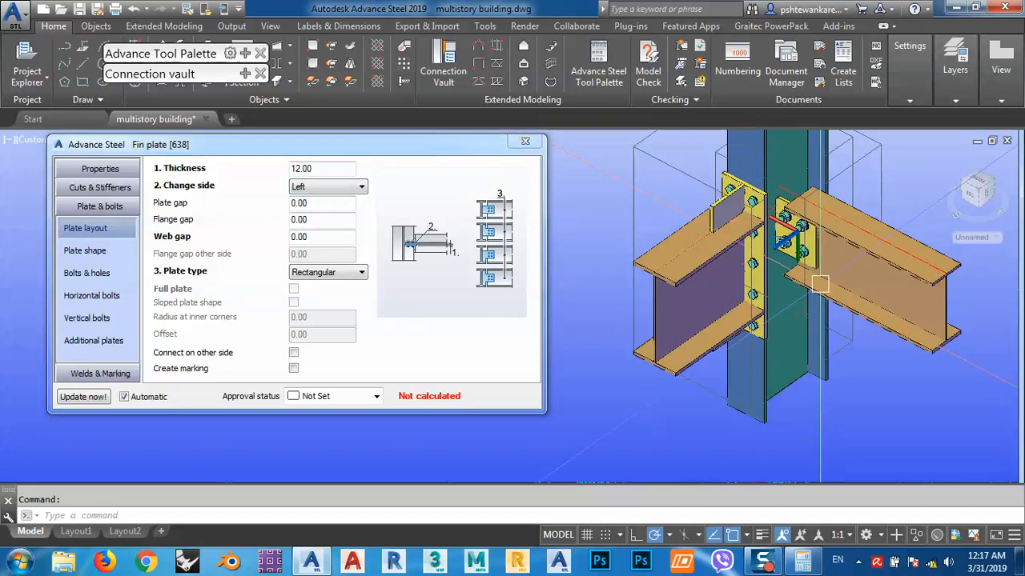
Examine the fin plate and its bolts on the beam web from above, from the side and up close
{"action": "middle_click_drag", "start_coordinate": [820, 277], "coordinate": [827, 282], "text": "shift"}
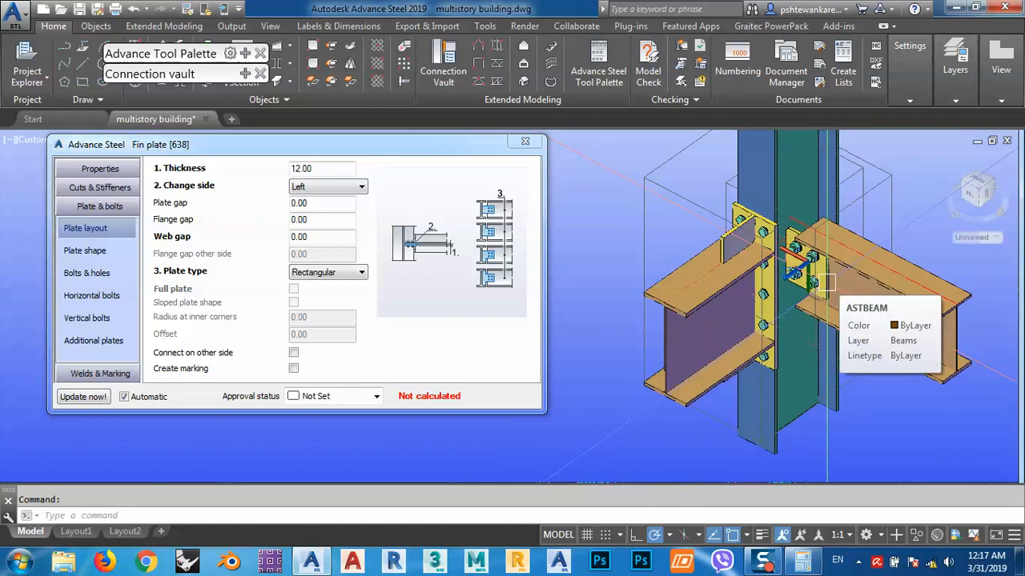
{"action": "scroll", "coordinate": [827, 282], "scroll_direction": "up", "scroll_amount": 3}
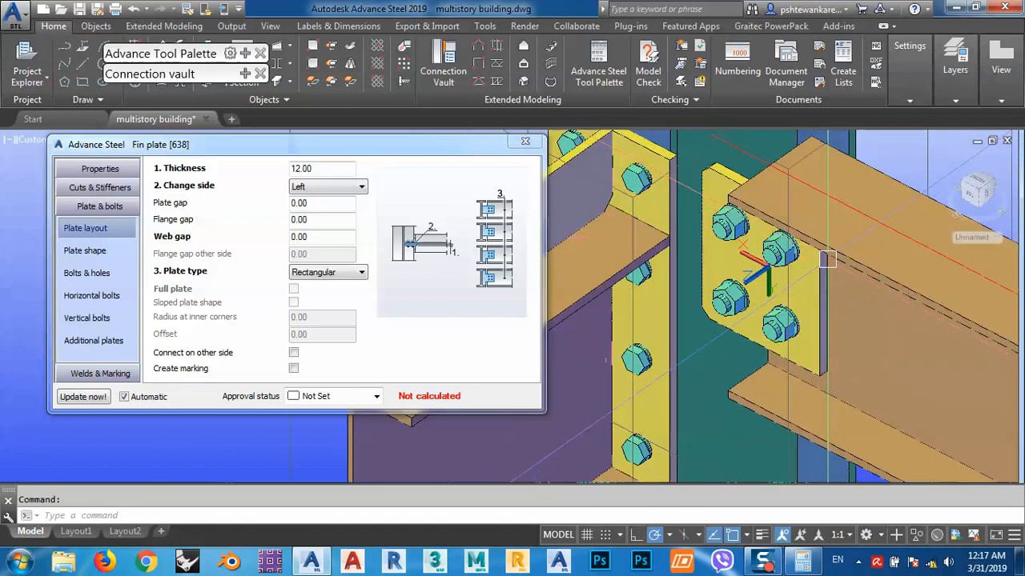
{"action": "scroll", "coordinate": [846, 330], "scroll_direction": "down", "scroll_amount": 5}
{"action": "middle_click_drag", "start_coordinate": [847, 330], "coordinate": [803, 405], "text": "shift"}
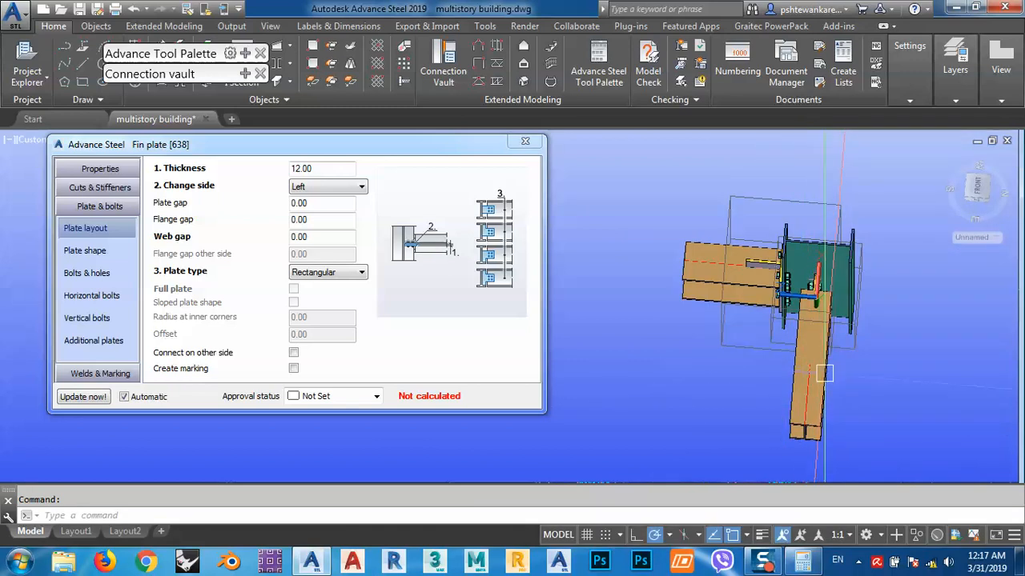
{"action": "middle_click_drag", "start_coordinate": [824, 367], "coordinate": [844, 303], "text": "shift"}
{"action": "scroll", "coordinate": [844, 303], "scroll_direction": "up", "scroll_amount": 2}
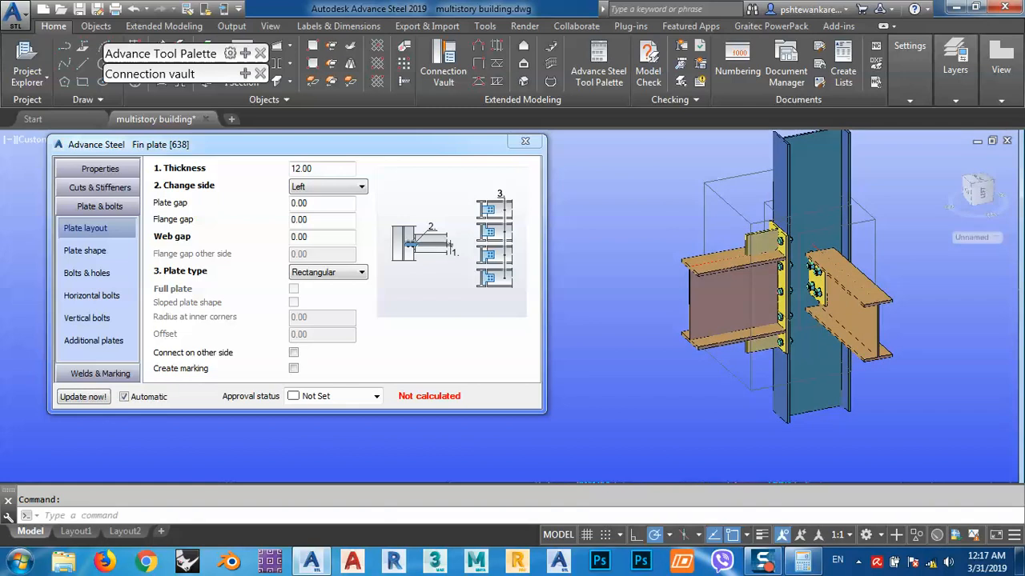
{"action": "scroll", "coordinate": [813, 315], "scroll_direction": "up", "scroll_amount": 3}
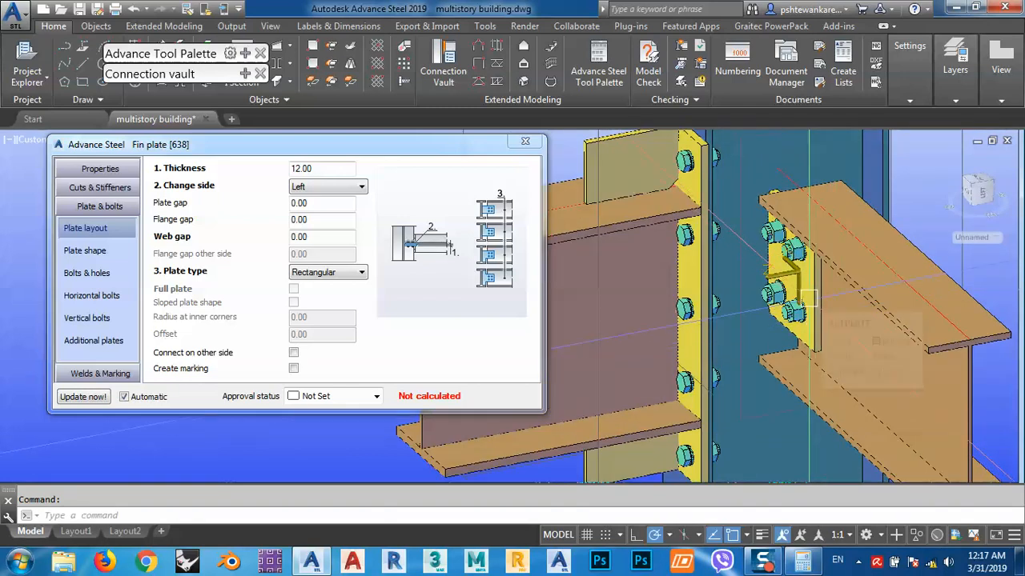
{"action": "scroll", "coordinate": [846, 321], "scroll_direction": "down", "scroll_amount": 4}
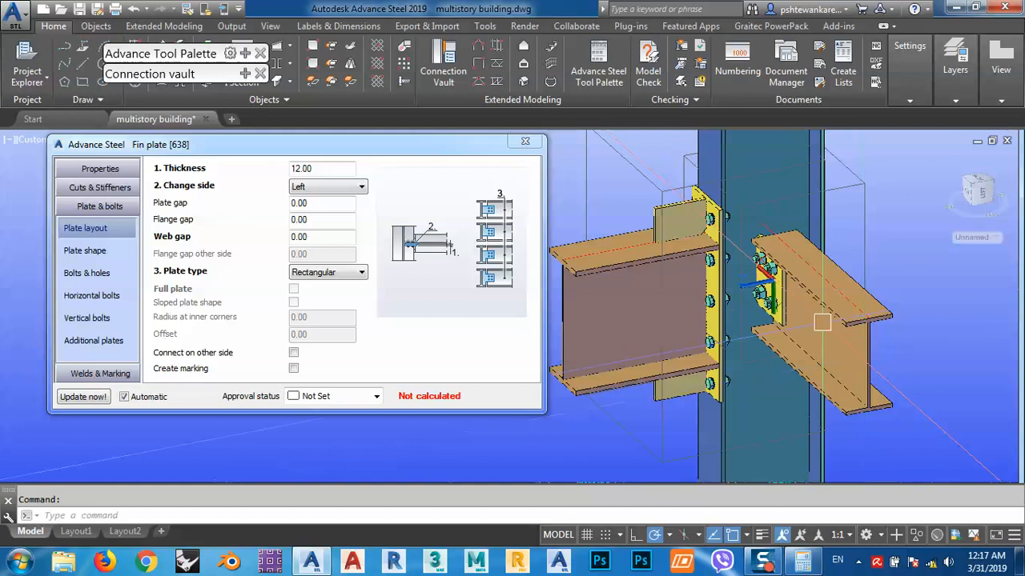
Try the Flange both plate type on the fin plate and return it to Rectangular
{"action": "scroll", "coordinate": [793, 302], "scroll_direction": "up", "scroll_amount": 5}
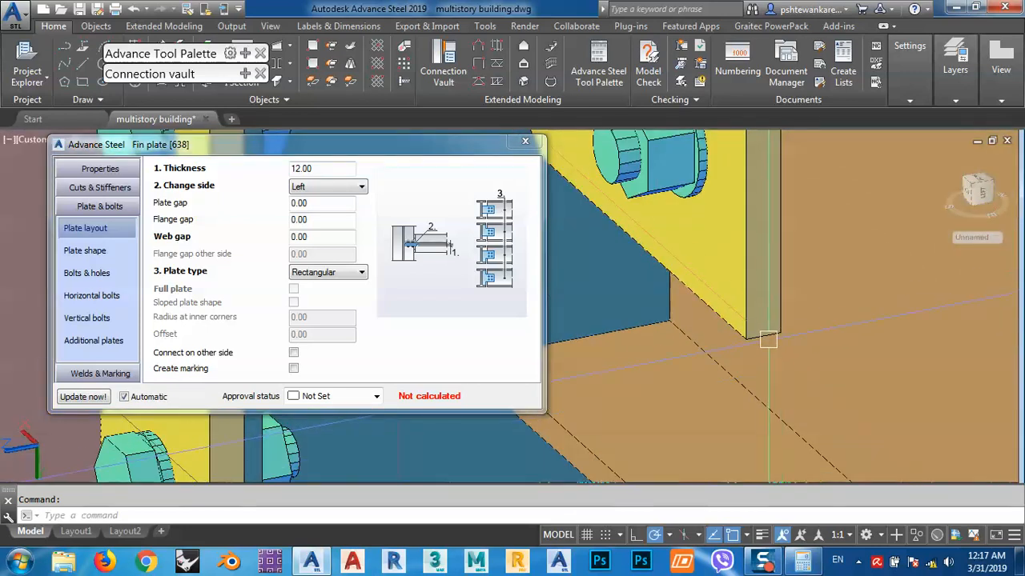
{"action": "scroll", "coordinate": [760, 328], "scroll_direction": "down", "scroll_amount": 4}
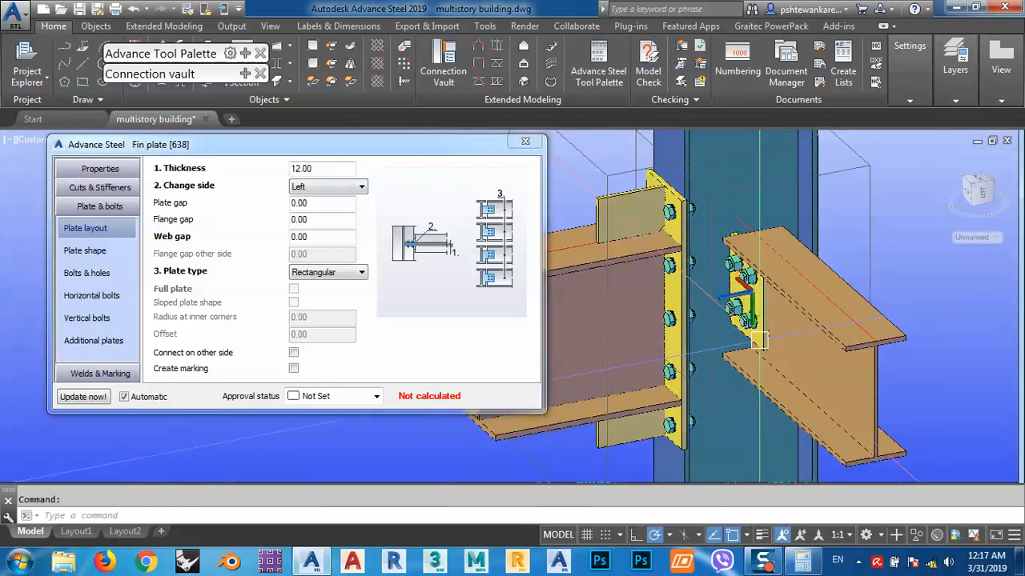
{"action": "scroll", "coordinate": [761, 346], "scroll_direction": "up", "scroll_amount": 3}
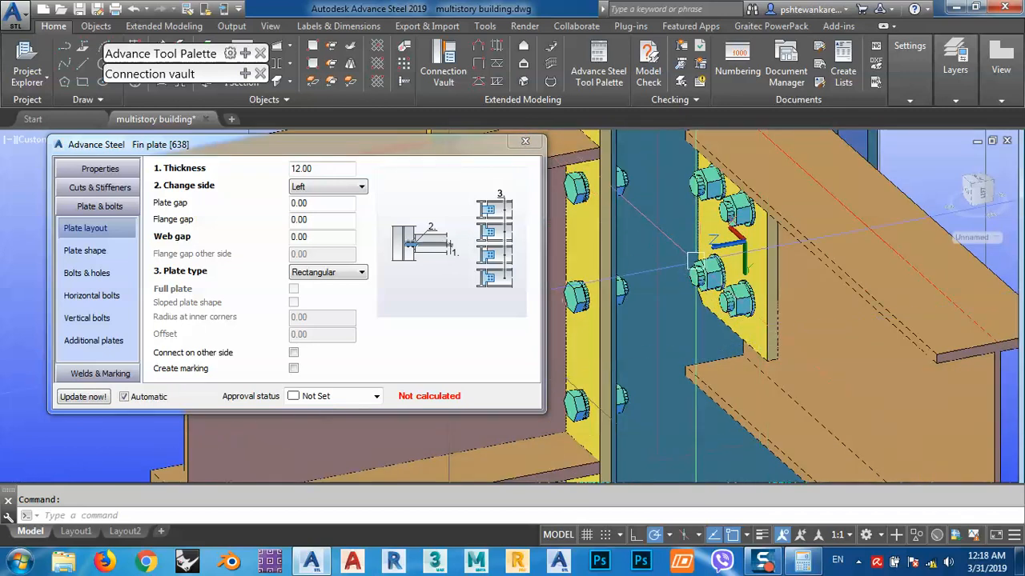
{"action": "scroll", "coordinate": [687, 296], "scroll_direction": "down", "scroll_amount": 5}
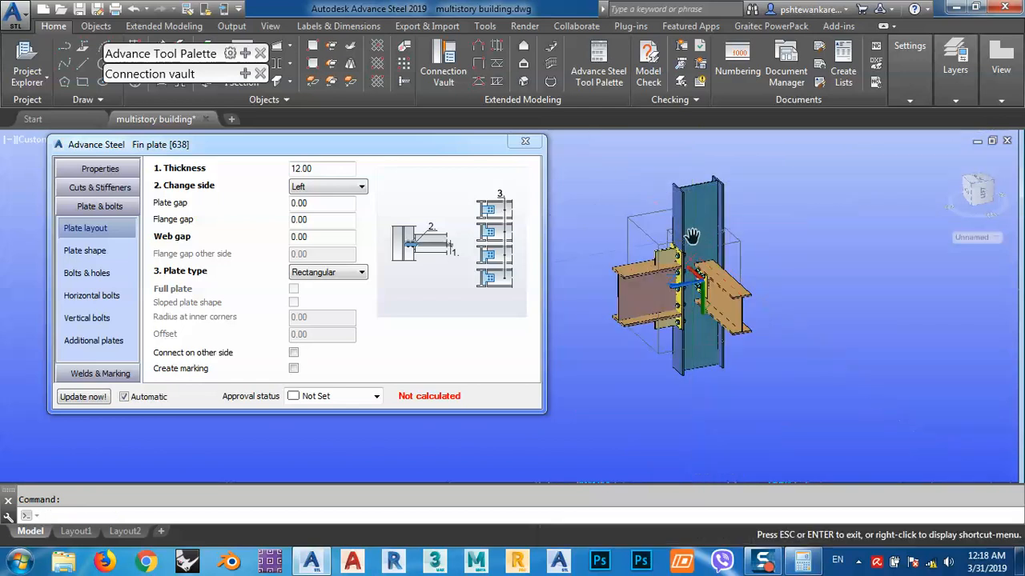
{"action": "scroll", "coordinate": [712, 240], "scroll_direction": "down", "scroll_amount": 3}
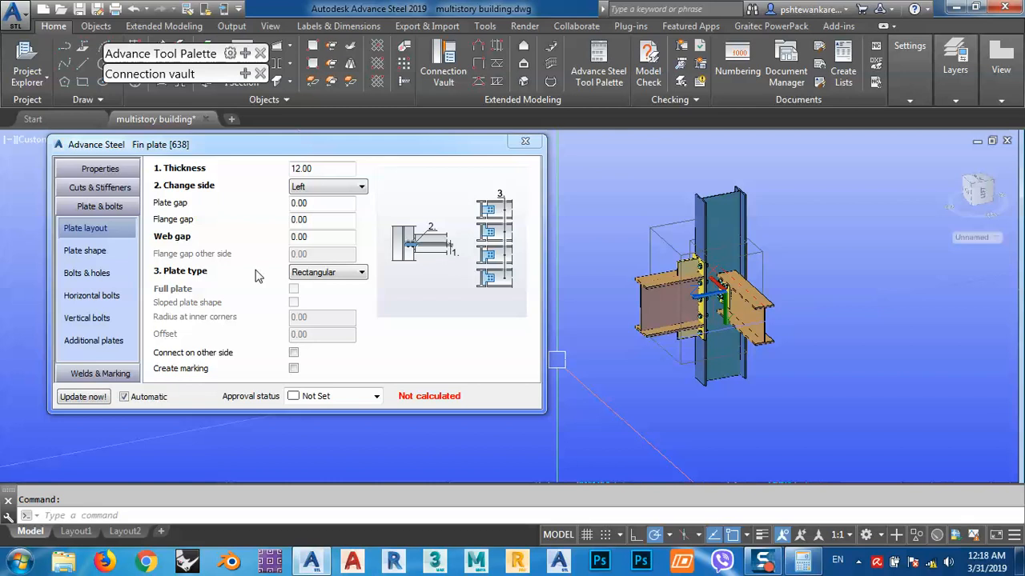
{"action": "middle_click_drag", "start_coordinate": [713, 320], "coordinate": [745, 309], "text": "shift"}
{"action": "scroll", "coordinate": [745, 309], "scroll_direction": "up", "scroll_amount": 6}
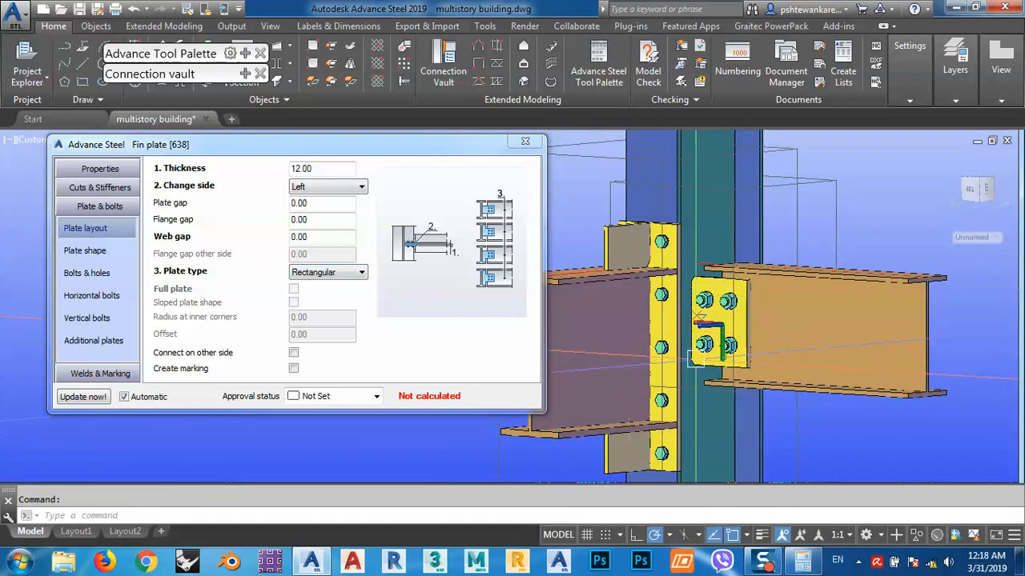
{"action": "left_click", "coordinate": [325, 273]}
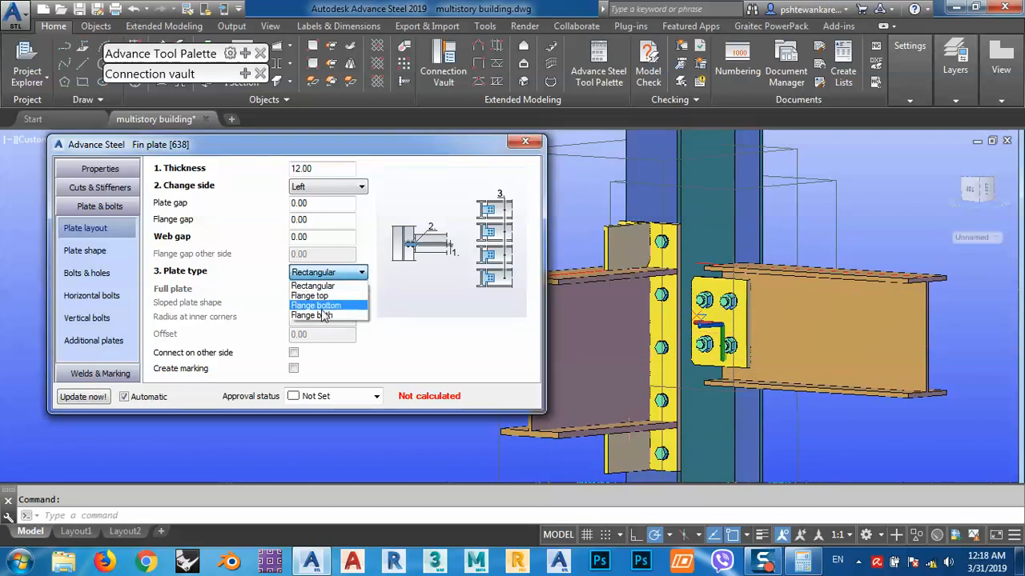
{"action": "left_click", "coordinate": [308, 316]}
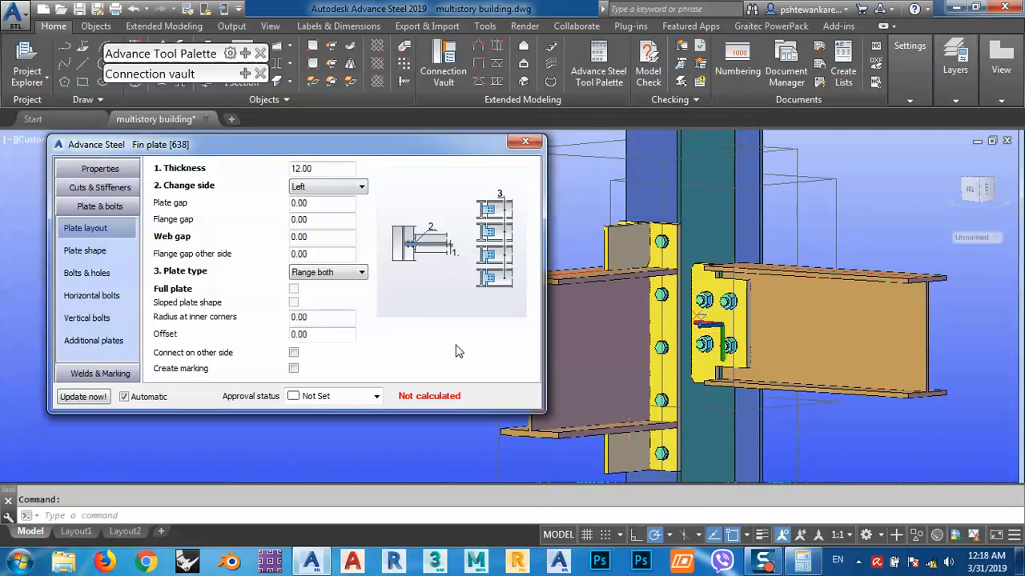
{"action": "left_click", "coordinate": [320, 273]}
{"action": "left_click", "coordinate": [317, 283]}
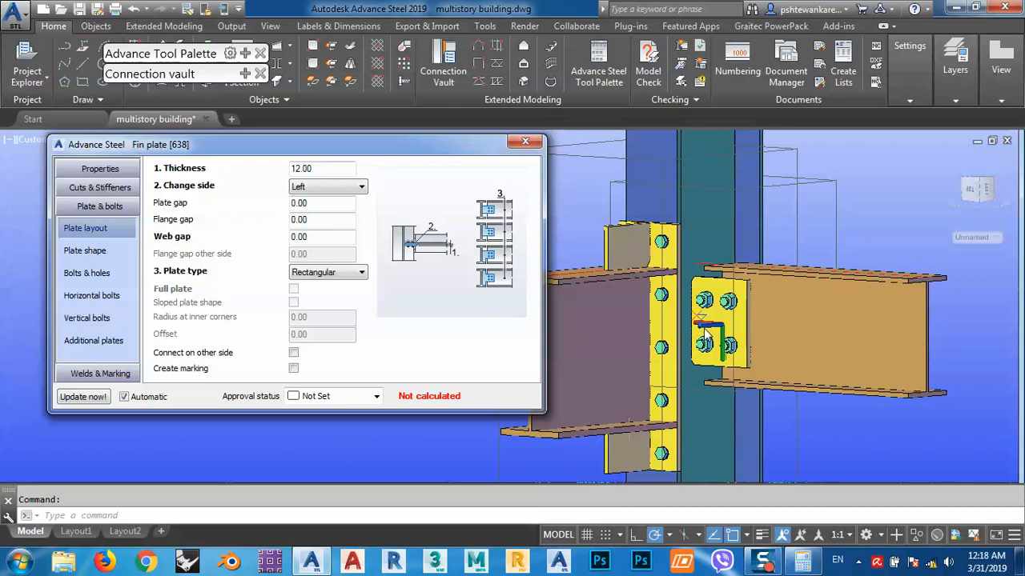
Look over the plate shape settings and set the fin plate's bolts to 16 mm diameter and type UNI 5712
{"action": "left_click", "coordinate": [88, 251]}
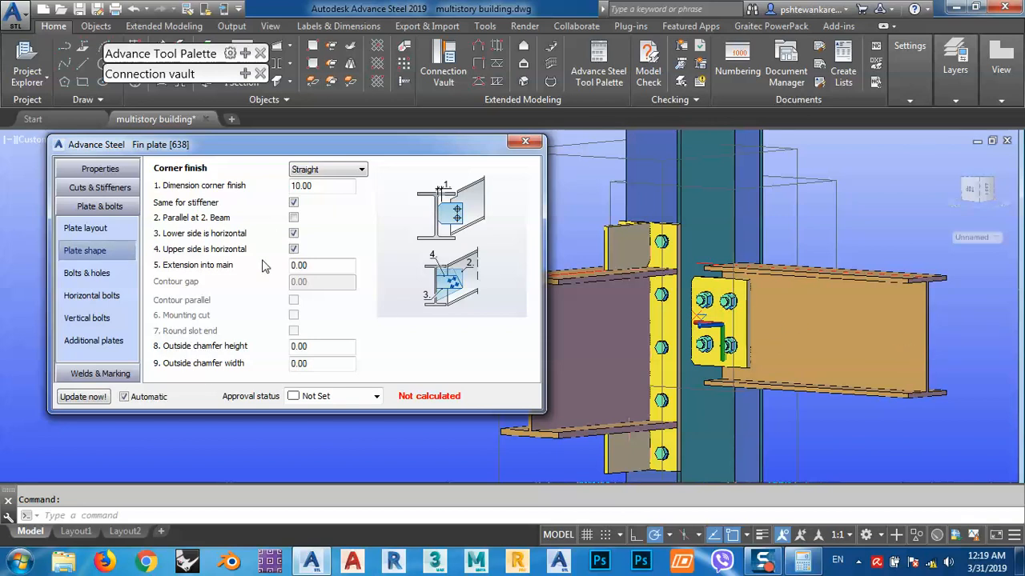
{"action": "left_click", "coordinate": [100, 275]}
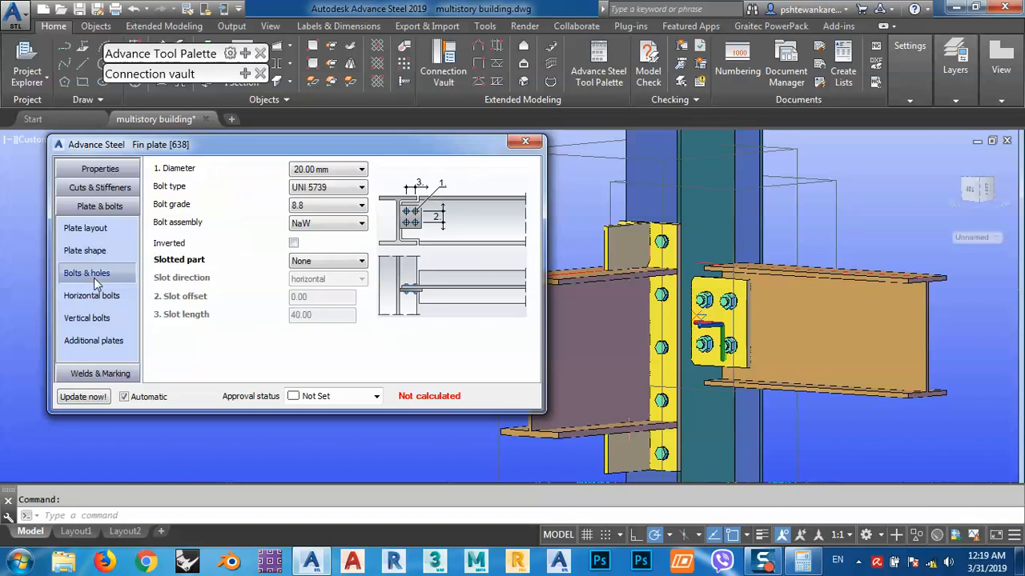
{"action": "left_click", "coordinate": [319, 171]}
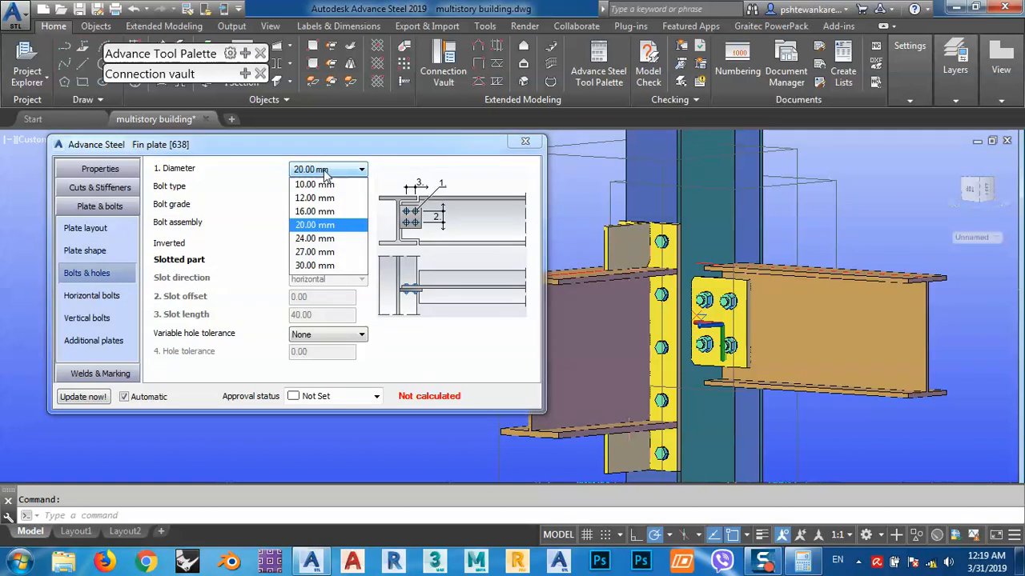
{"action": "left_click", "coordinate": [315, 221]}
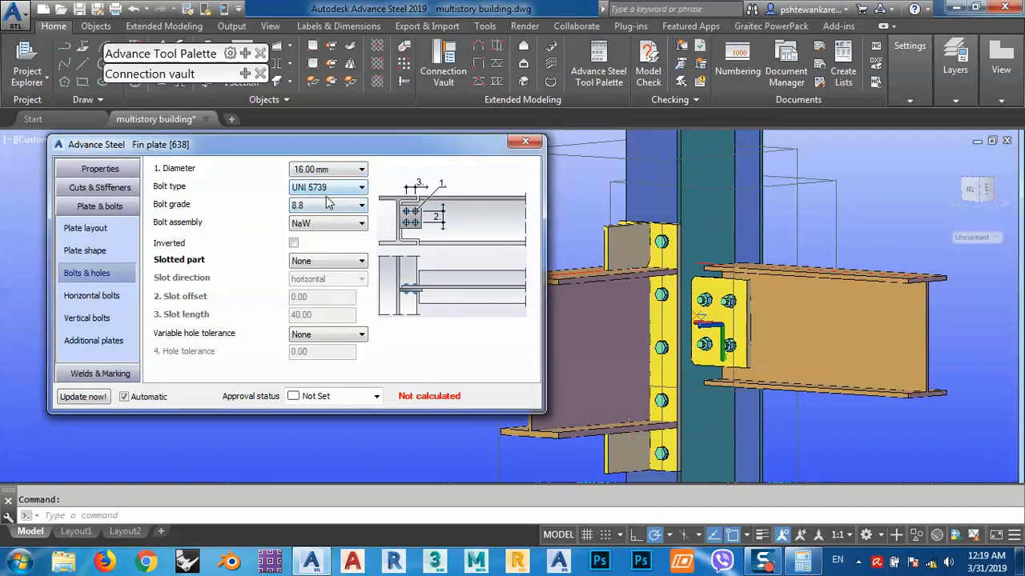
{"action": "left_click", "coordinate": [324, 188]}
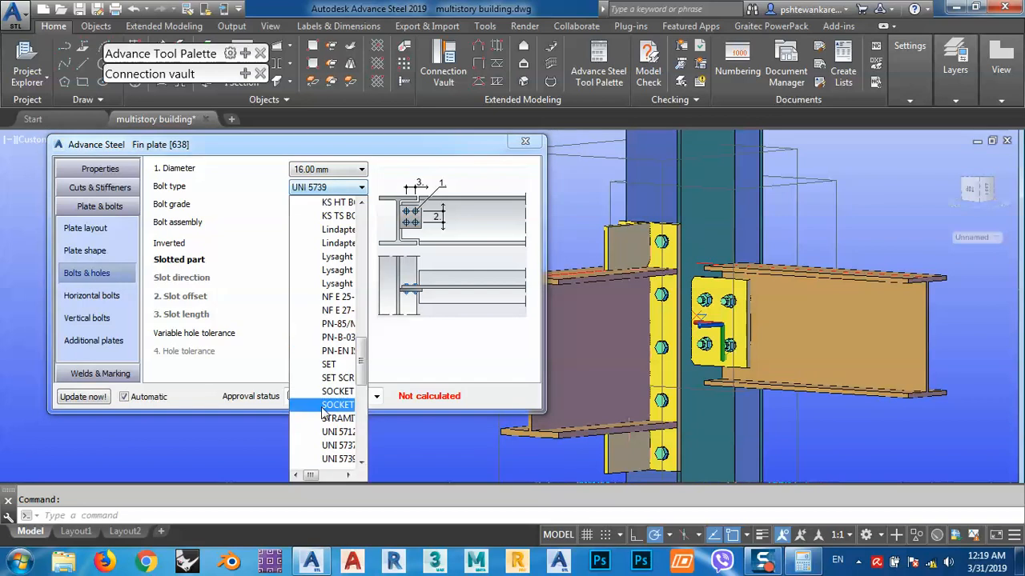
{"action": "left_click", "coordinate": [334, 437]}
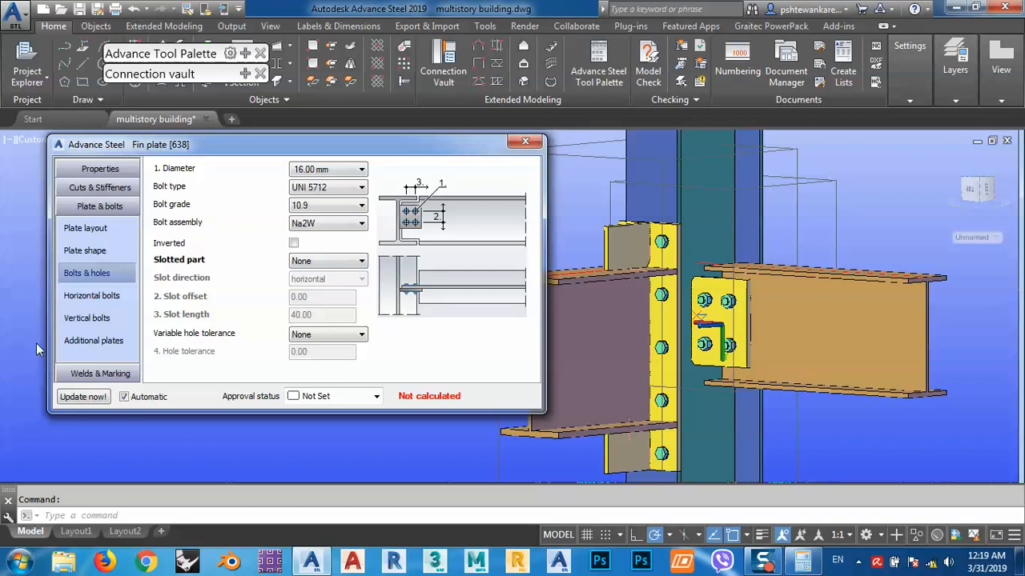
Show the fin plate's horizontal bolt settings and view the bolted joint from the other side of the beam web
{"action": "left_click", "coordinate": [109, 301]}
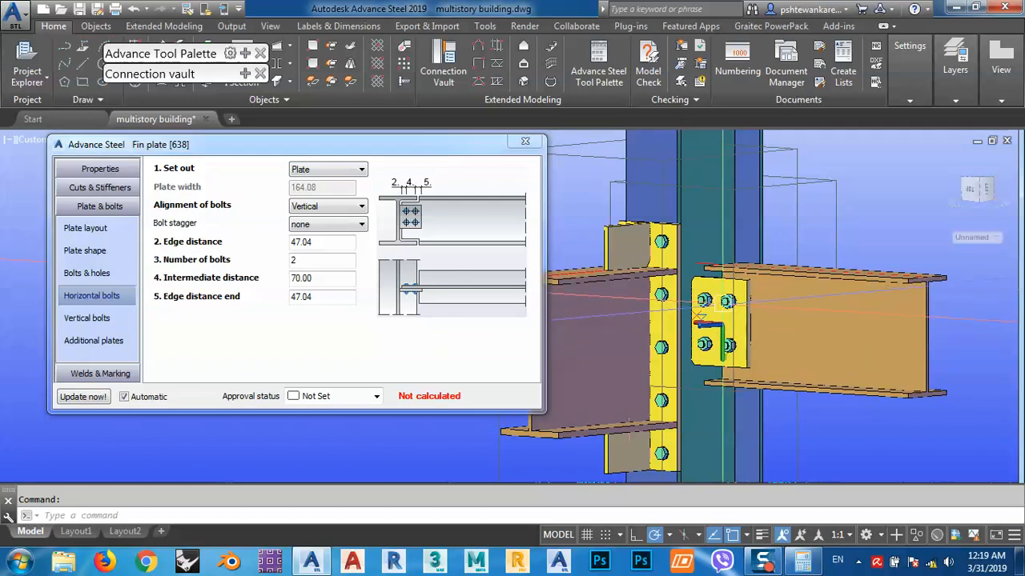
{"action": "middle_click_drag", "start_coordinate": [704, 317], "coordinate": [671, 334], "text": "shift"}
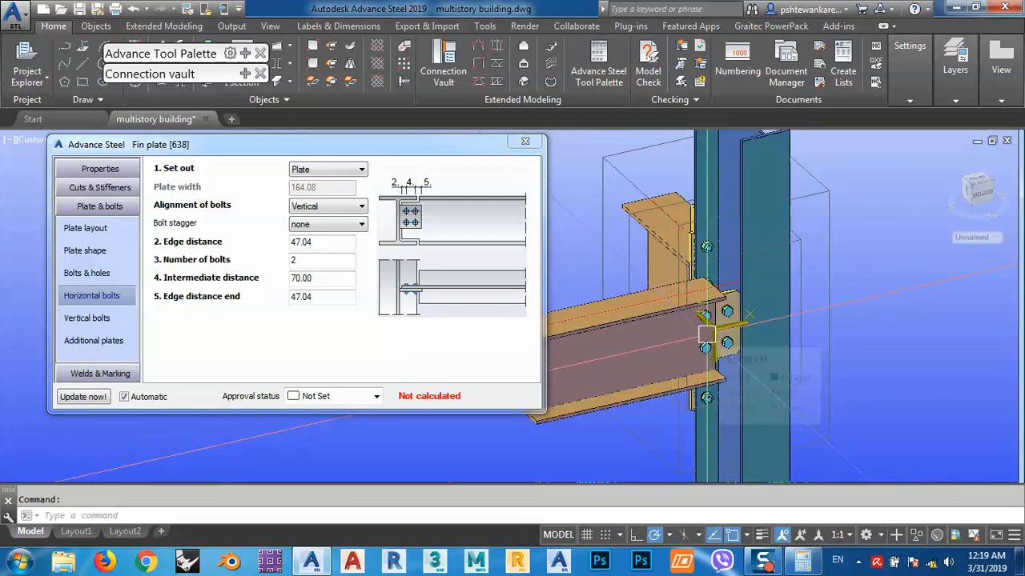
{"action": "mouse_move", "coordinate": [705, 335]}
{"action": "middle_mouse_down", "text": "shift"}
{"action": "mouse_move", "coordinate": [656, 317]}
{"action": "mouse_move", "coordinate": [697, 320]}
{"action": "middle_mouse_up", "text": "shift"}
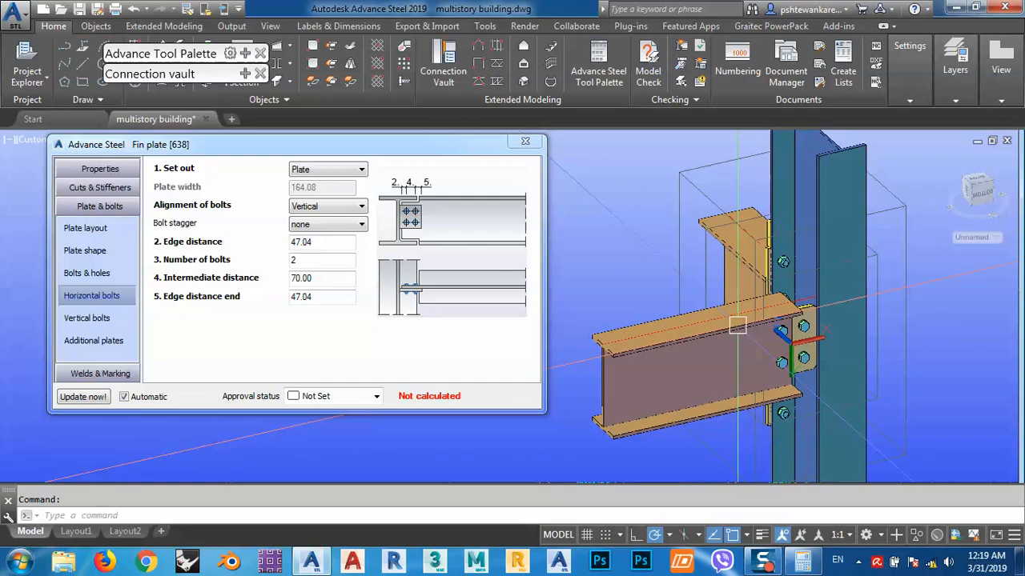
Try setting out the horizontal bolts from Beam end and return the set out to Plate
{"action": "left_click", "coordinate": [322, 170]}
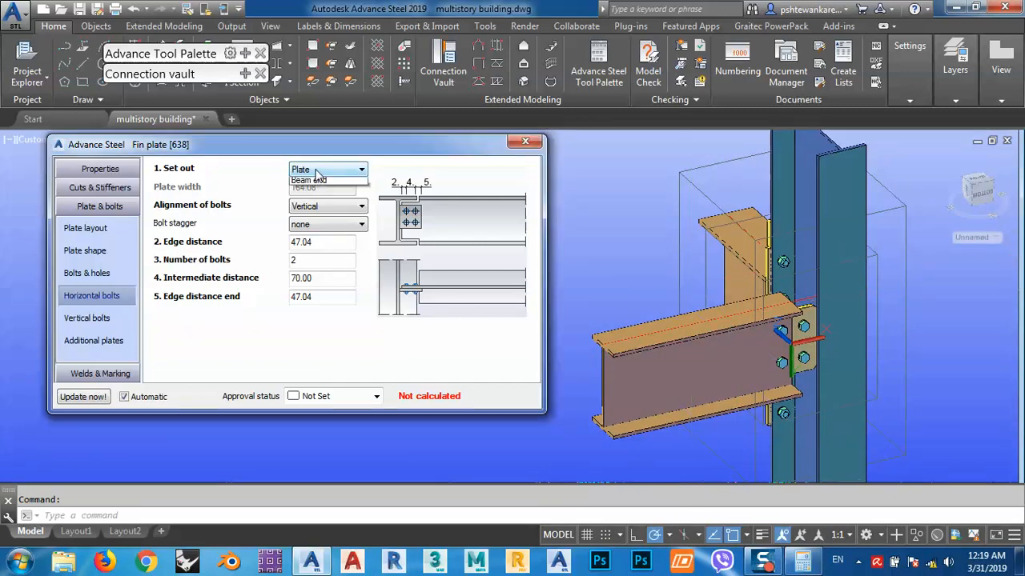
{"action": "left_click", "coordinate": [312, 193]}
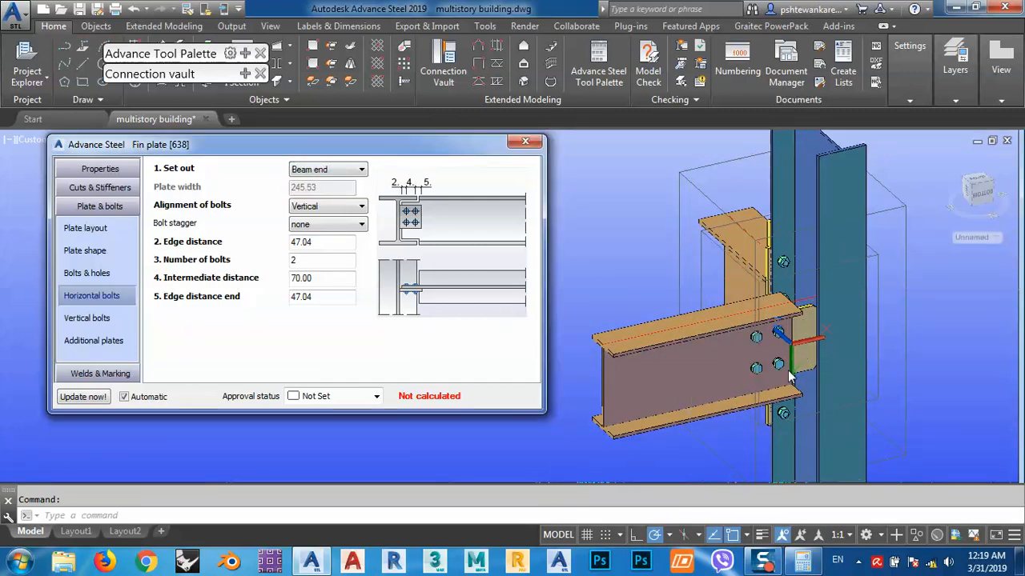
{"action": "scroll", "coordinate": [780, 360], "scroll_direction": "up", "scroll_amount": 3}
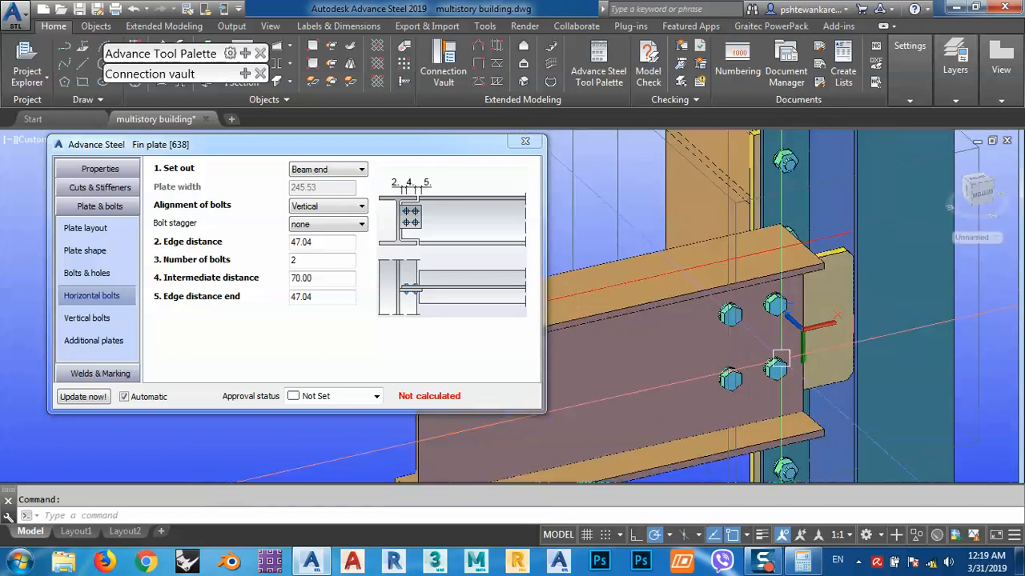
{"action": "left_click", "coordinate": [317, 170]}
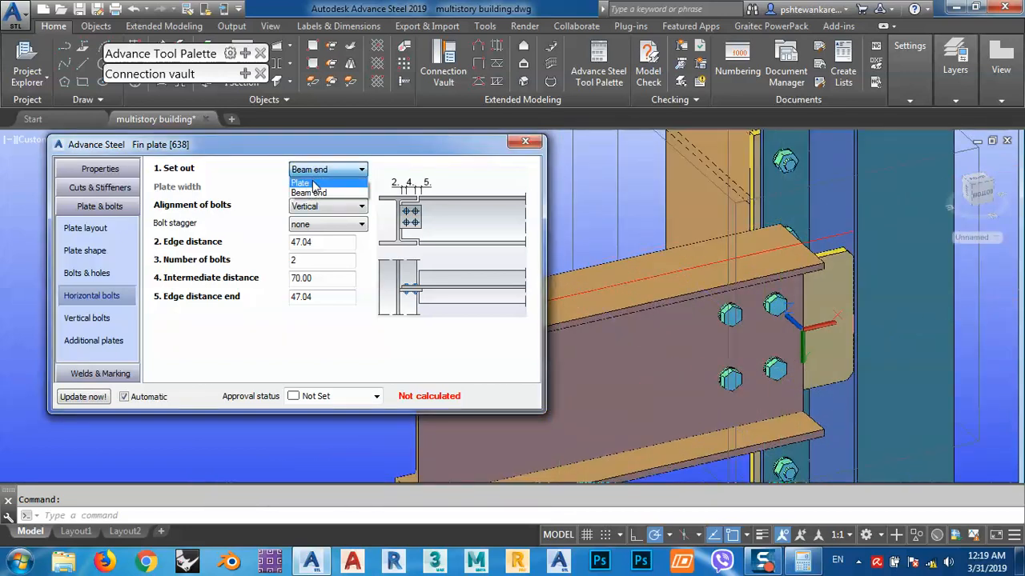
{"action": "left_click", "coordinate": [315, 183]}
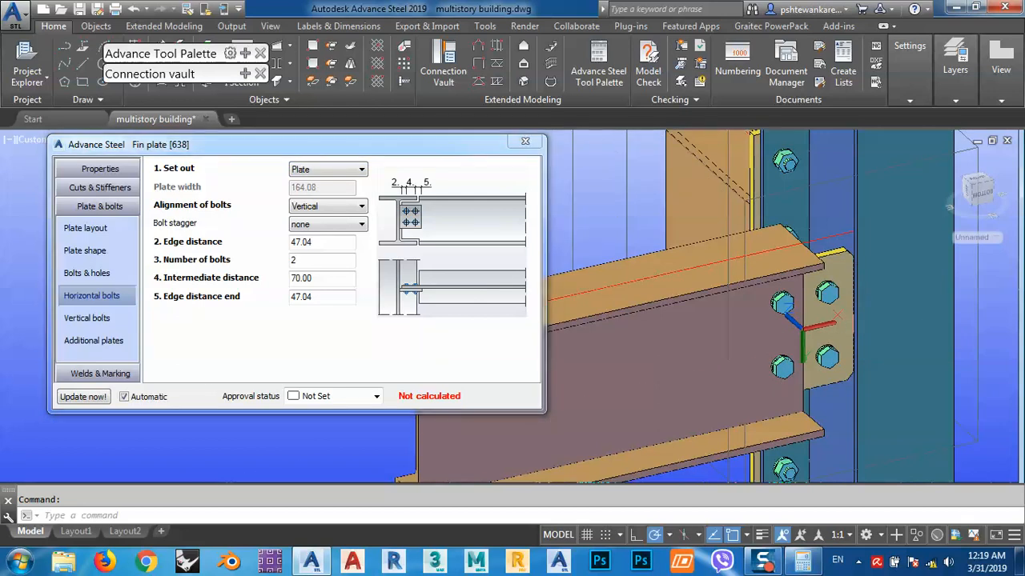
Set out the fin plate's horizontal bolts from Beam end with an edge distance of 40 mm
{"action": "middle_click_drag", "start_coordinate": [835, 324], "coordinate": [871, 315], "text": "shift"}
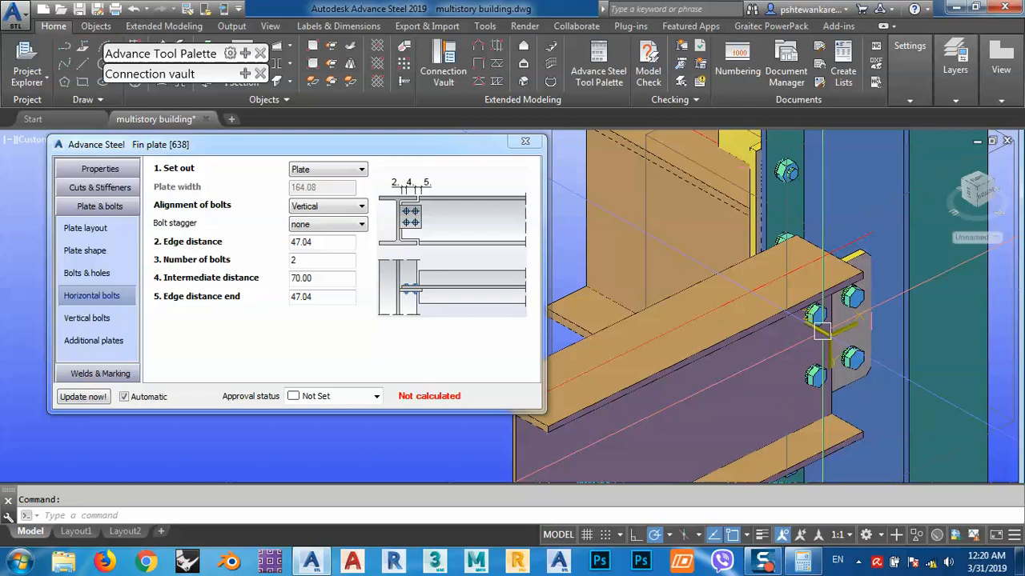
{"action": "scroll", "coordinate": [831, 422], "scroll_direction": "up", "scroll_amount": 2}
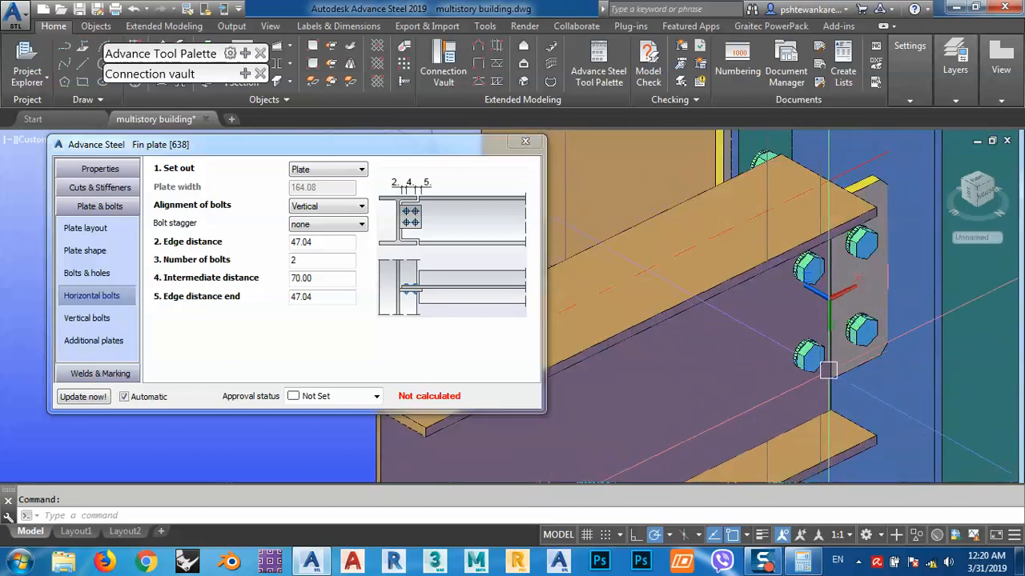
{"action": "mouse_move", "coordinate": [788, 380]}
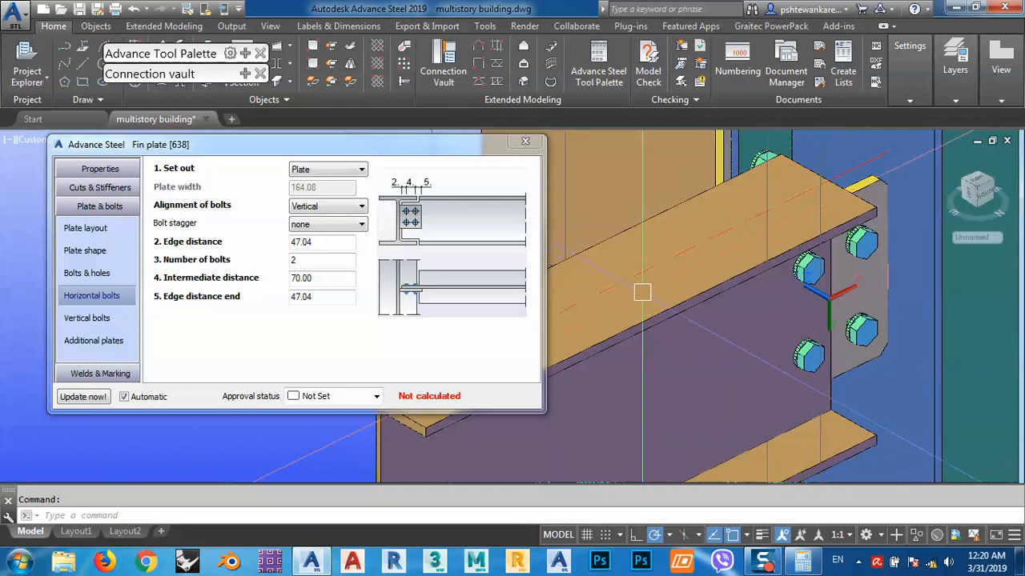
{"action": "left_click", "coordinate": [297, 173]}
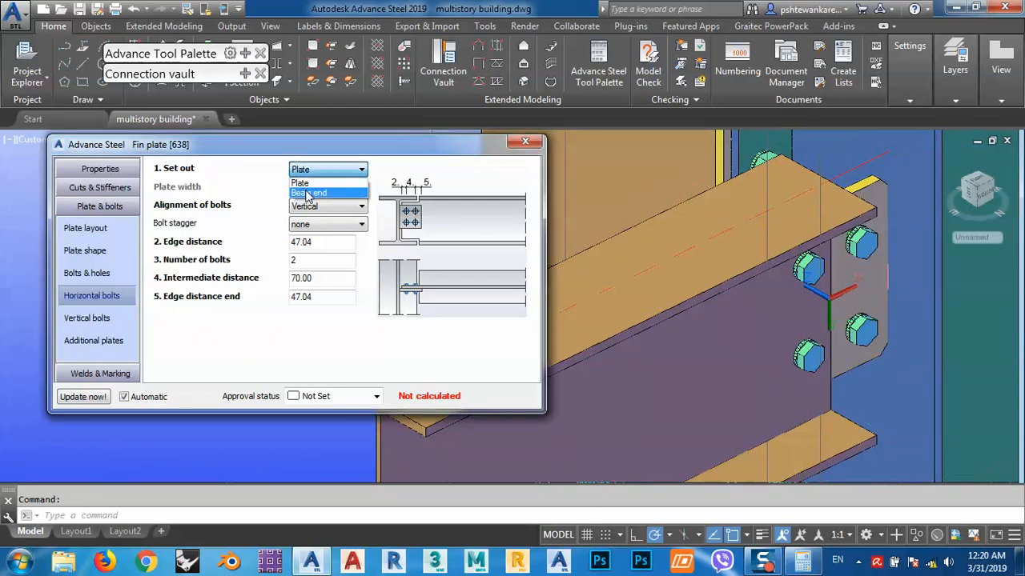
{"action": "left_click", "coordinate": [304, 195]}
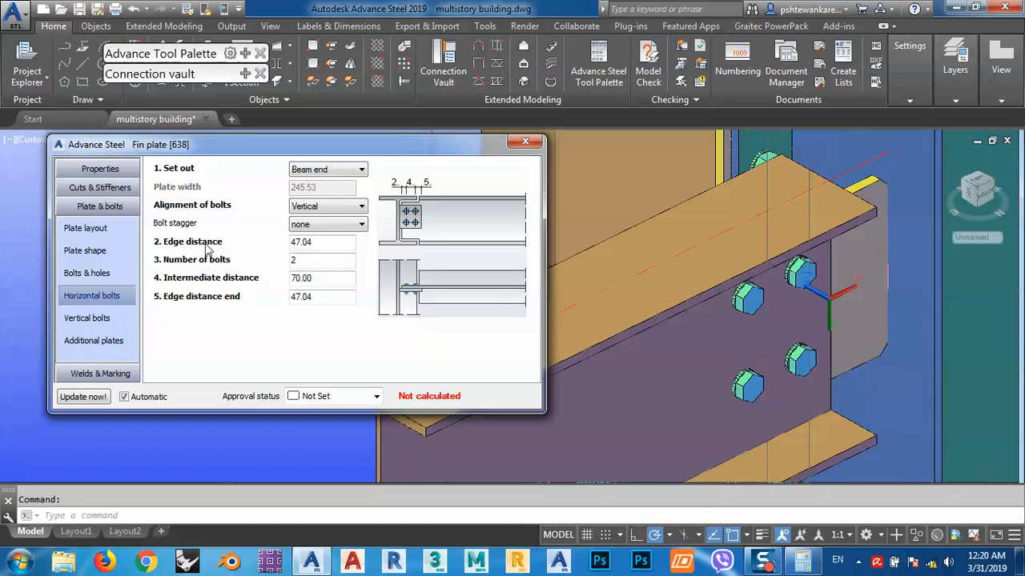
{"action": "double_click", "coordinate": [322, 243]}
{"action": "type", "text": "40"}
{"action": "key", "text": "Return"}
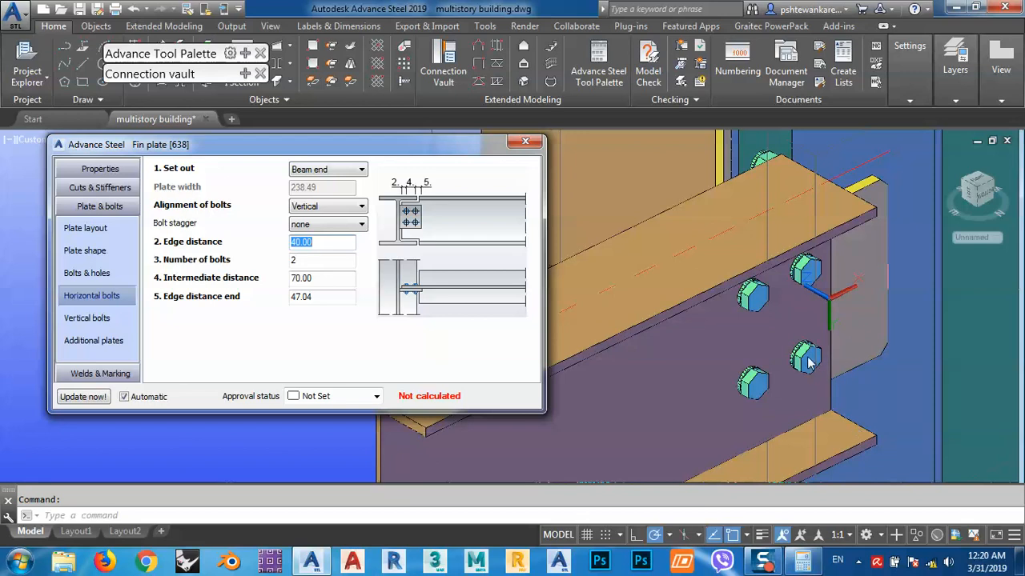
Set the horizontal bolts' edge distance end to 40 mm
{"action": "double_click", "coordinate": [333, 294]}
{"action": "type", "text": "40"}
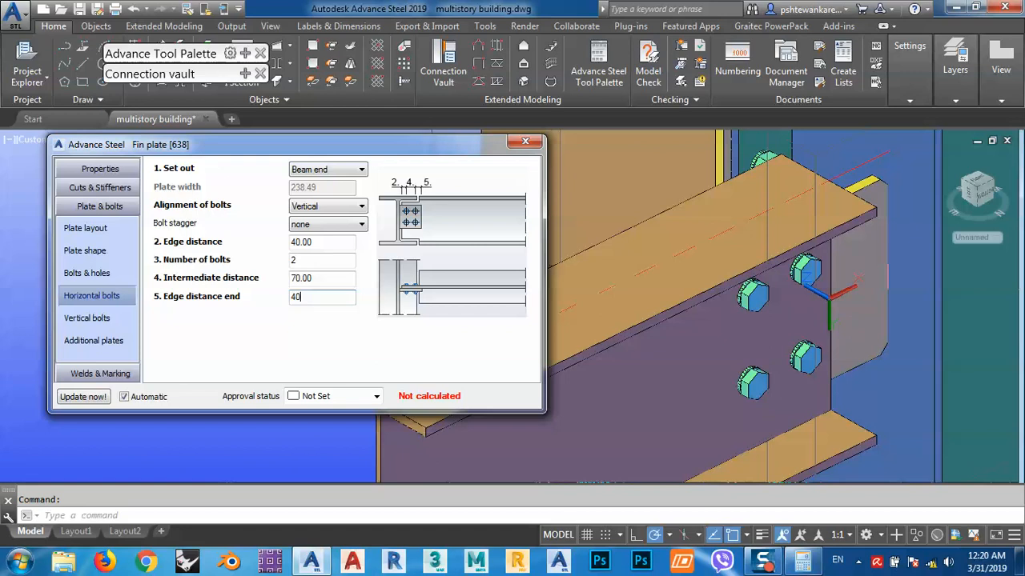
{"action": "key", "text": "Return"}
{"action": "left_click", "coordinate": [770, 340]}
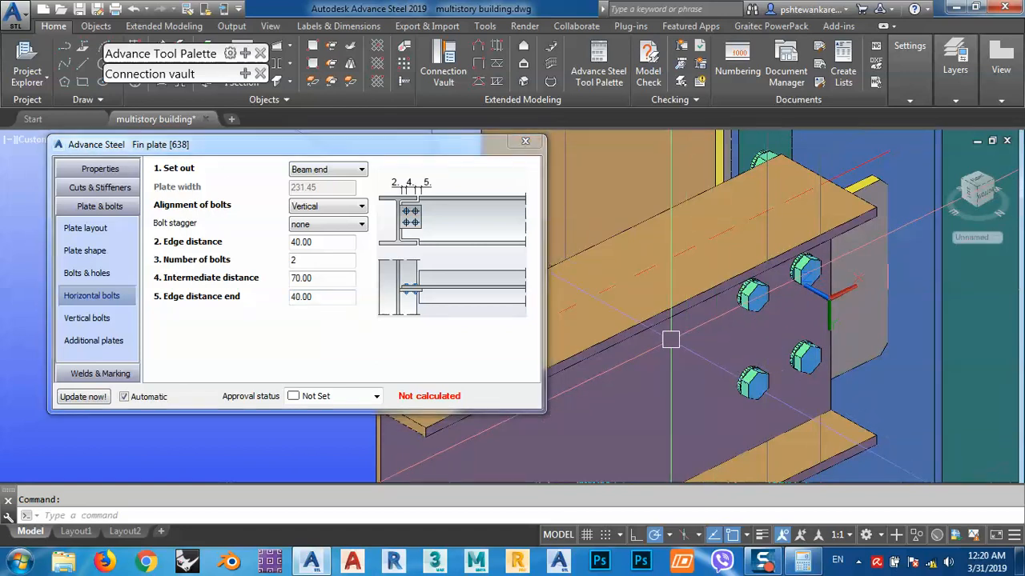
Try an edge distance end of 50 mm while viewing the plate's outer edge, and return it to 40 mm
{"action": "middle_click_drag", "start_coordinate": [670, 339], "coordinate": [749, 377], "text": "shift"}
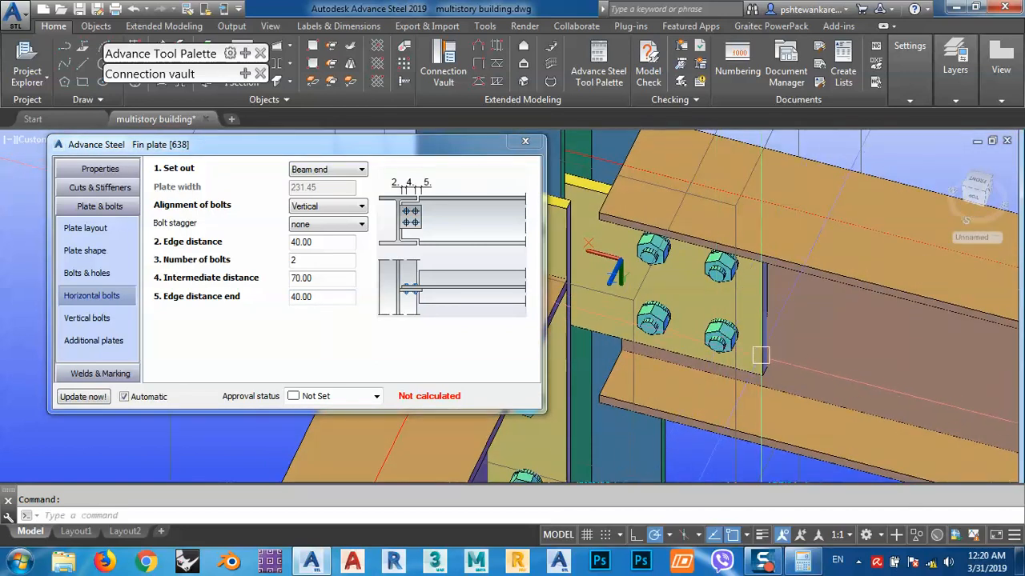
{"action": "double_click", "coordinate": [325, 293]}
{"action": "type", "text": "50"}
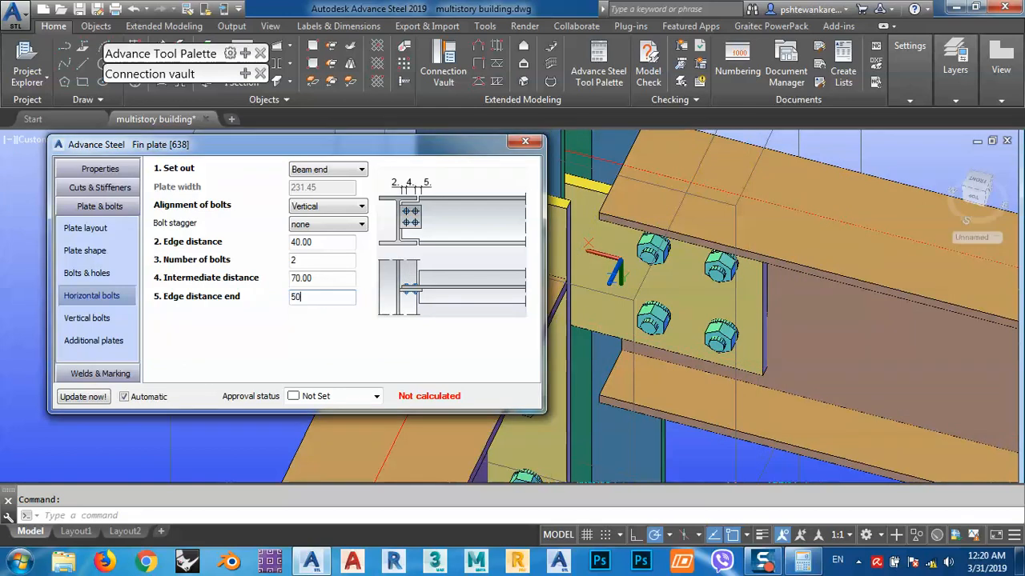
{"action": "key", "text": "Return"}
{"action": "type", "text": "40"}
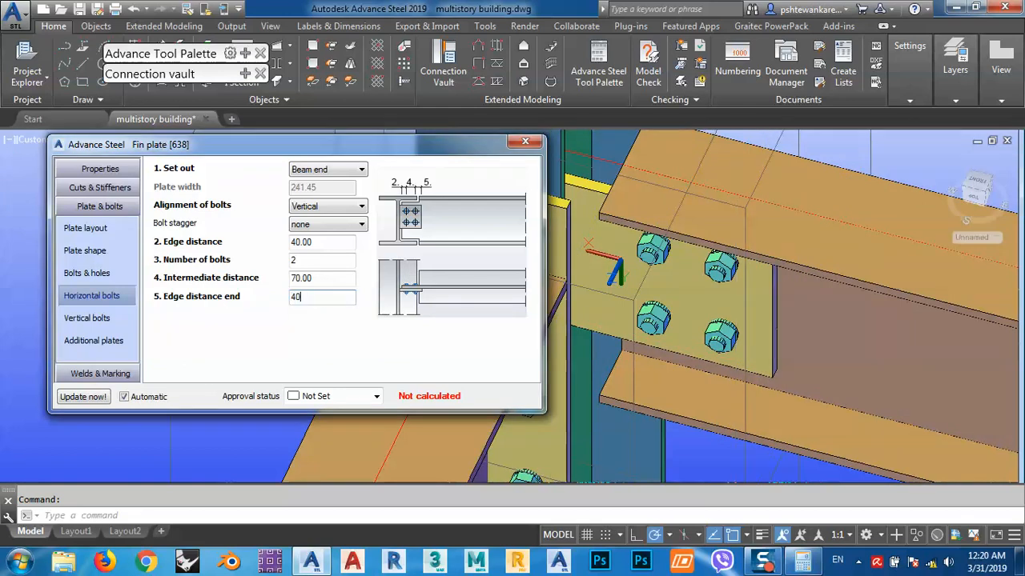
{"action": "key", "text": "Return"}
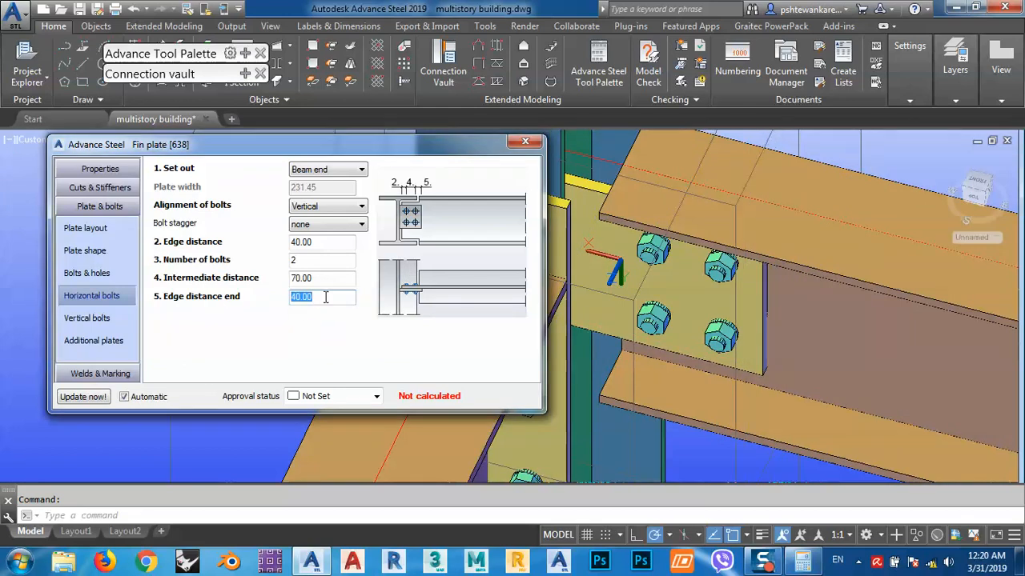
Set the intermediate distance of the fin plate's horizontal bolts to 60 mm
{"action": "left_click_drag", "start_coordinate": [315, 278], "coordinate": [284, 277]}
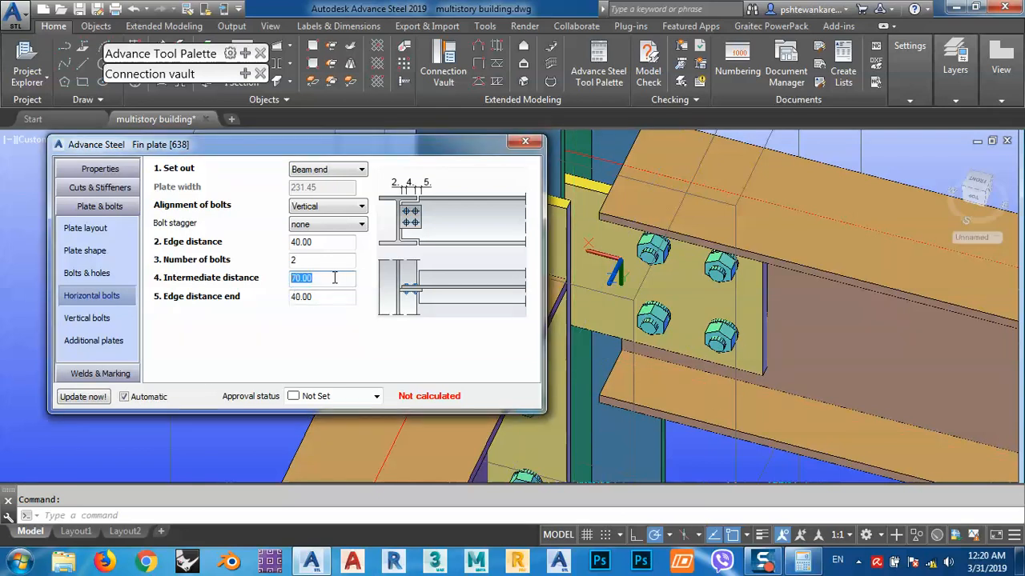
{"action": "type", "text": "60"}
{"action": "key", "text": "Return"}
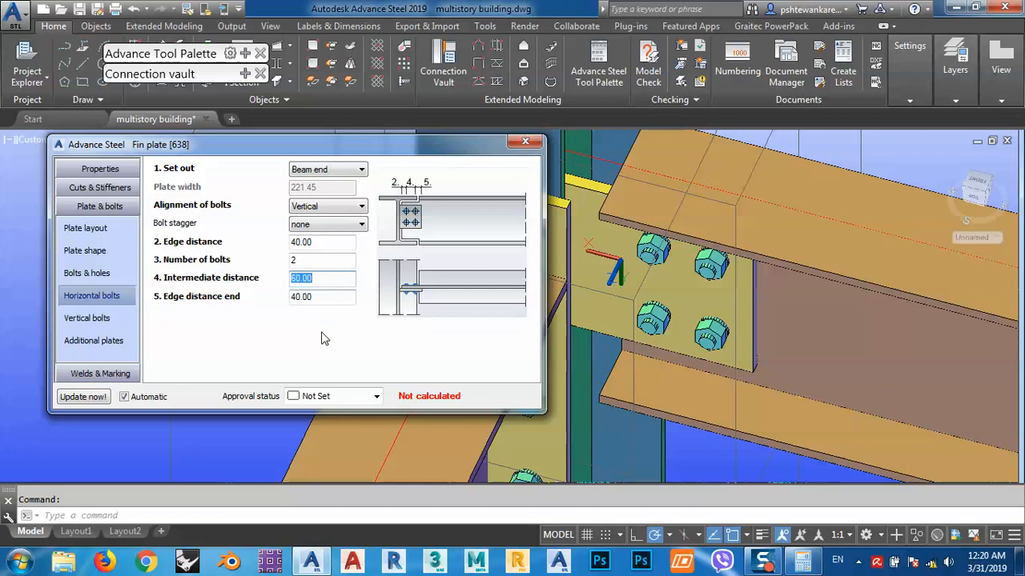
Change the set out of the fin plate's vertical bolts to Middle
{"action": "left_click", "coordinate": [86, 318]}
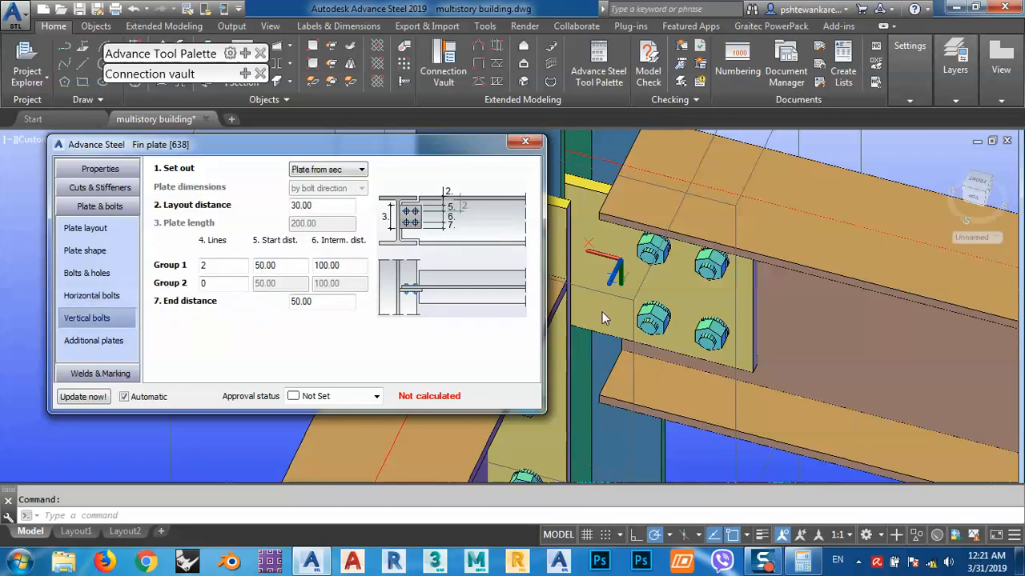
{"action": "scroll", "coordinate": [702, 287], "scroll_direction": "up", "scroll_amount": 1}
{"action": "middle_click_drag", "start_coordinate": [702, 288], "coordinate": [798, 325]}
{"action": "middle_click_drag", "start_coordinate": [798, 325], "coordinate": [764, 245], "text": "shift"}
{"action": "middle_click_drag", "start_coordinate": [786, 369], "coordinate": [813, 288]}
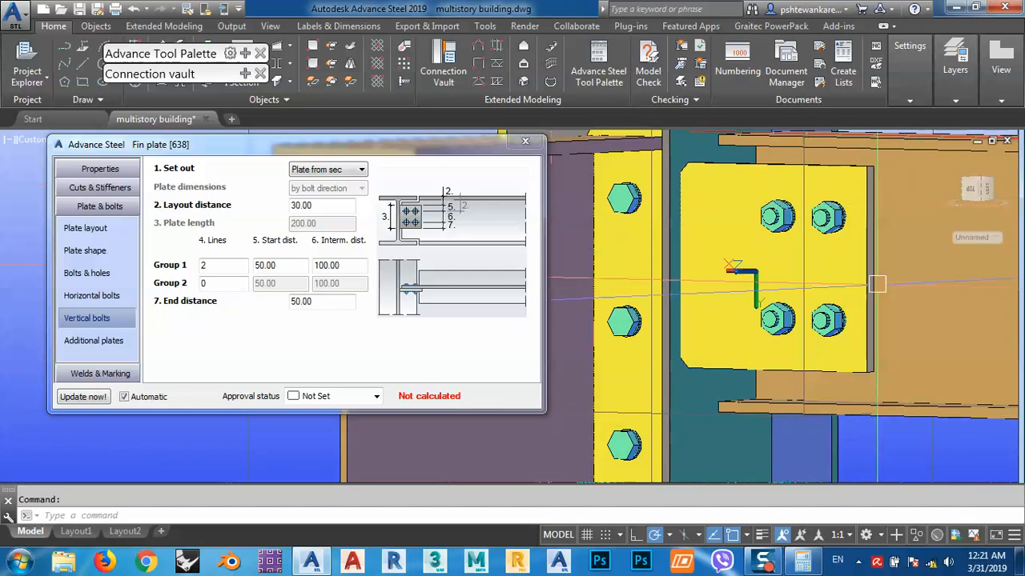
{"action": "left_click", "coordinate": [308, 170]}
{"action": "left_click", "coordinate": [318, 205]}
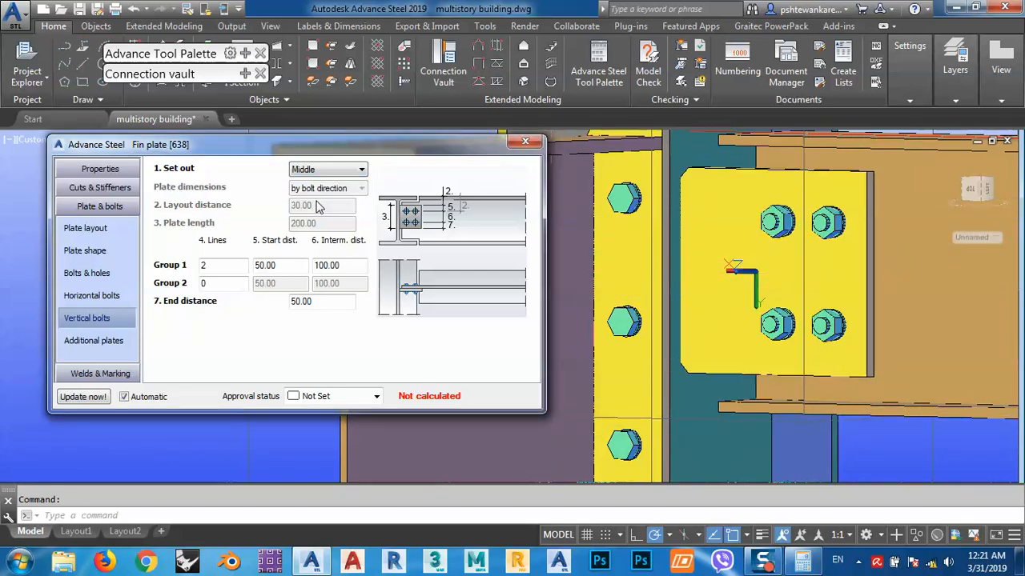
Examine the fin plate's vertical position between the beam flanges in a straight-on view and in 3D
{"action": "scroll", "coordinate": [730, 326], "scroll_direction": "down", "scroll_amount": 5}
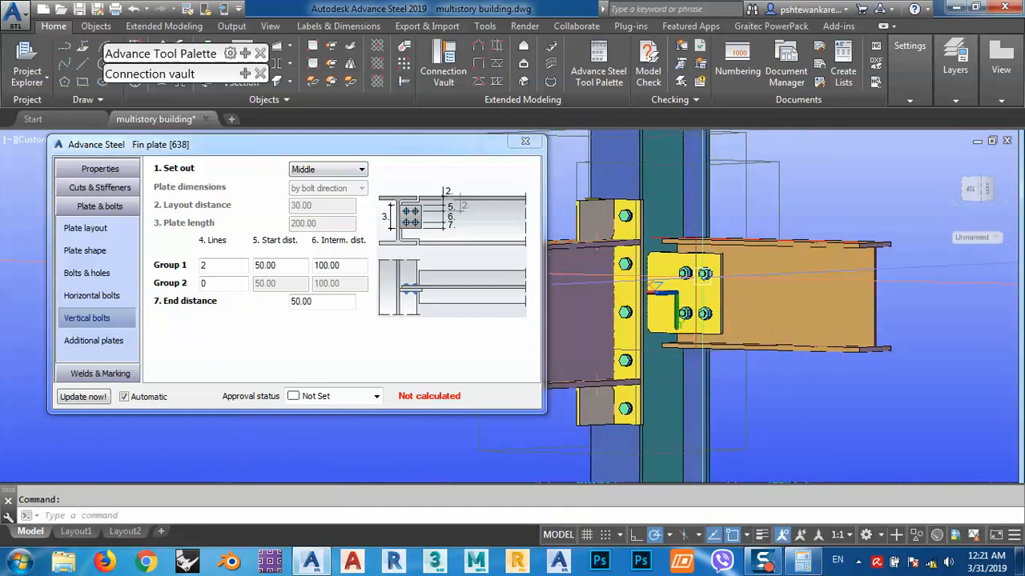
{"action": "scroll", "coordinate": [704, 273], "scroll_direction": "up", "scroll_amount": 2}
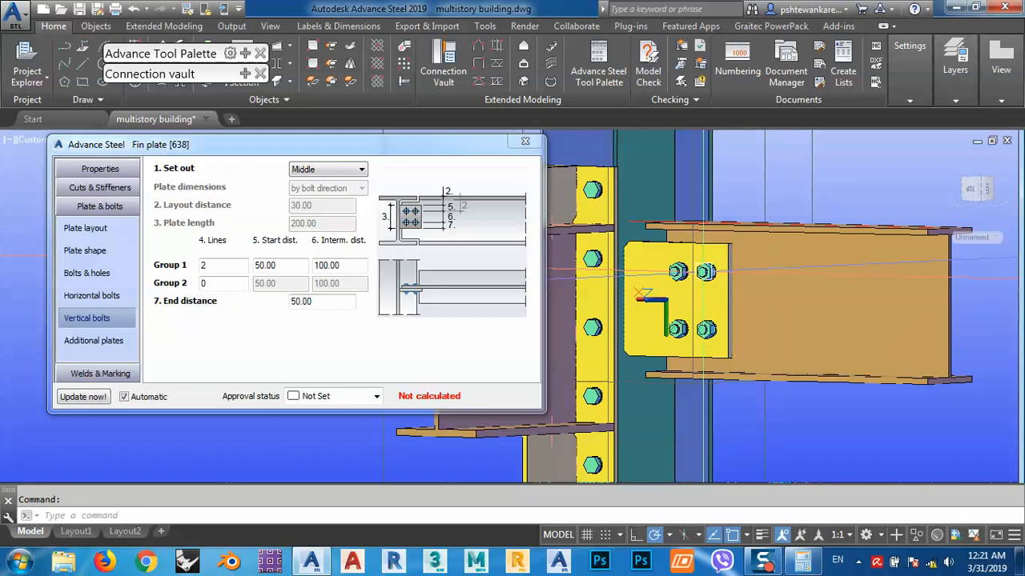
{"action": "left_click", "coordinate": [974, 196]}
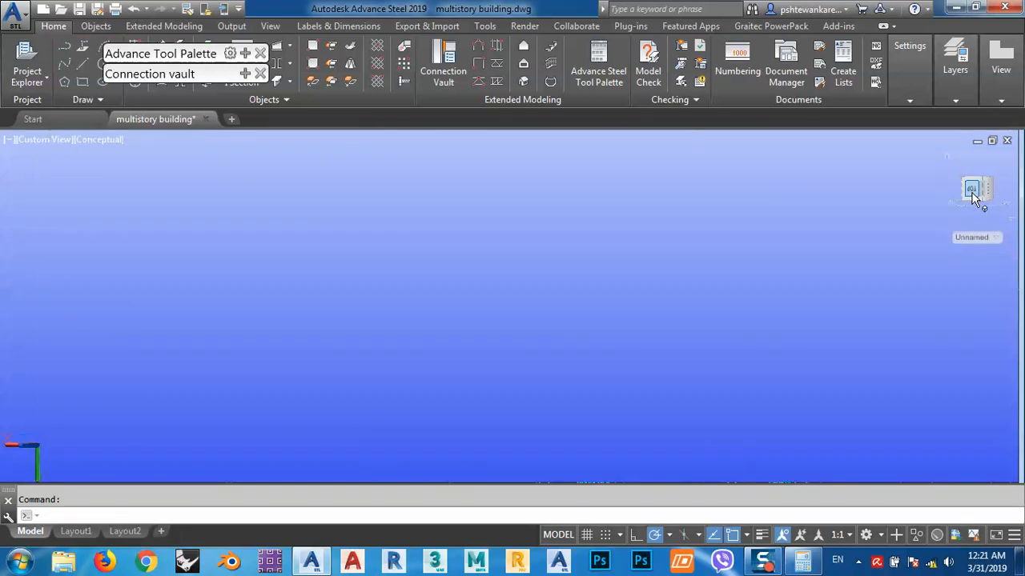
{"action": "scroll", "coordinate": [487, 292], "scroll_direction": "up", "scroll_amount": 6}
{"action": "middle_click_drag", "start_coordinate": [557, 330], "coordinate": [551, 276]}
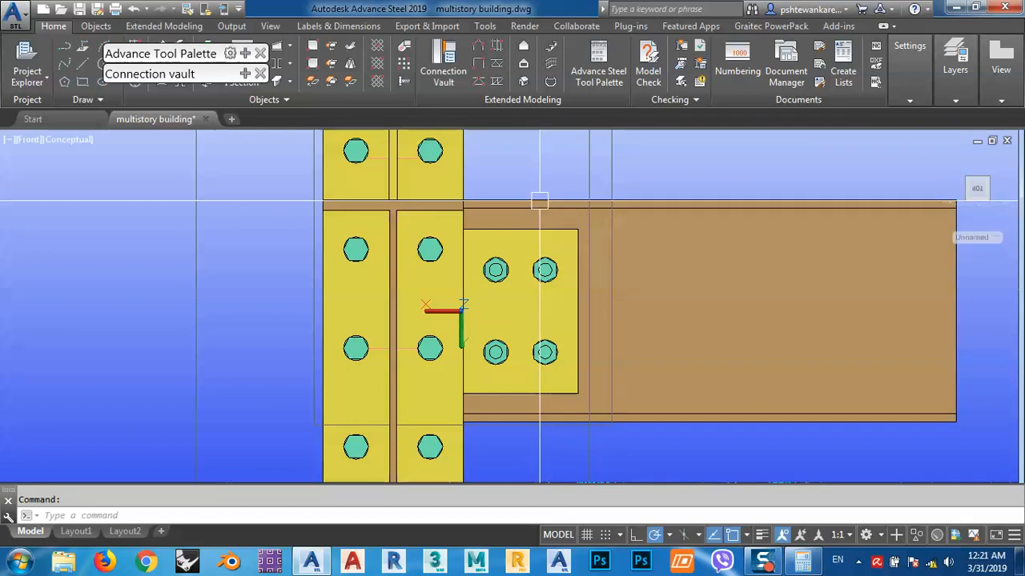
{"action": "mouse_move", "coordinate": [542, 202]}
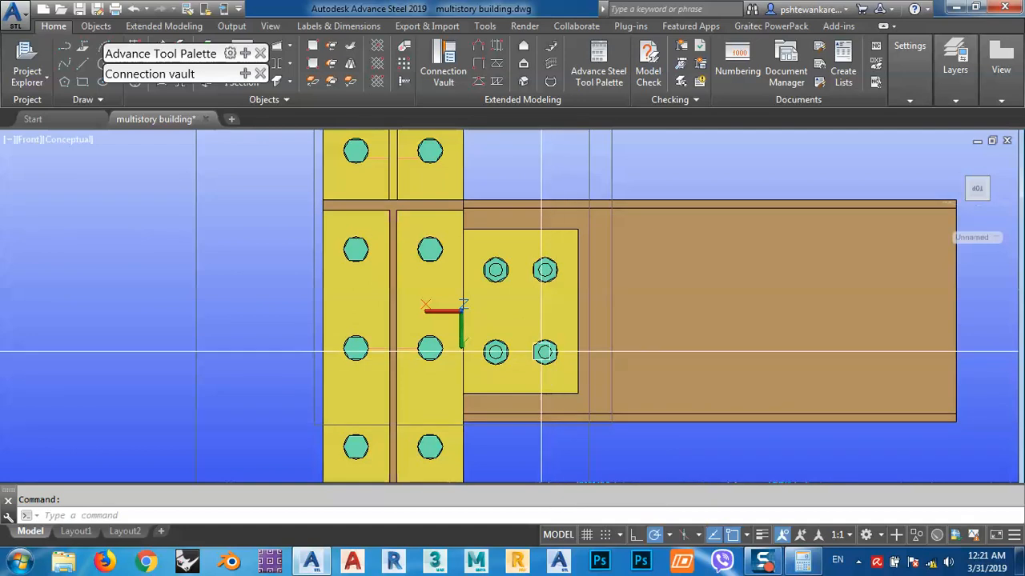
{"action": "scroll", "coordinate": [628, 248], "scroll_direction": "down", "scroll_amount": 4}
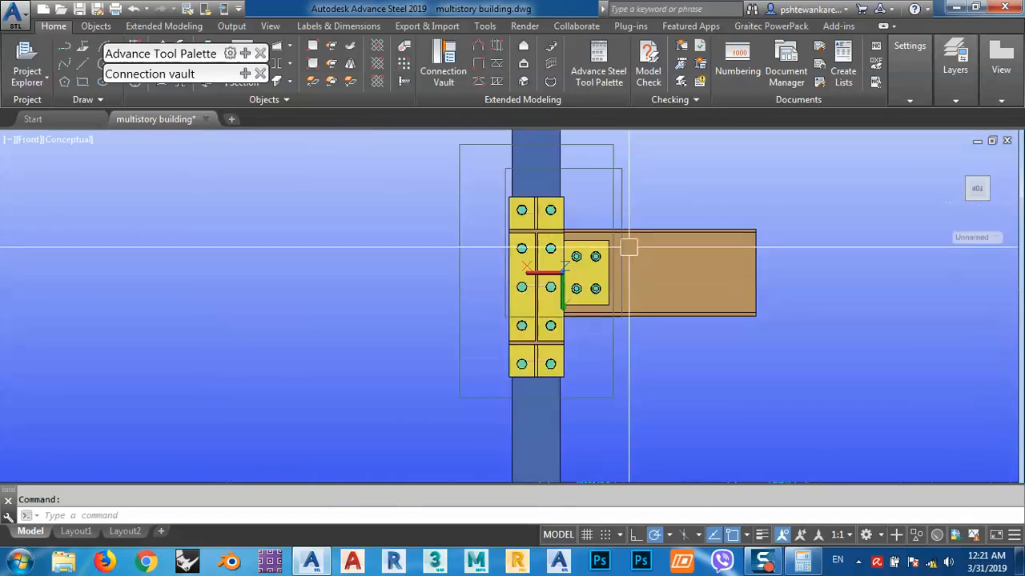
{"action": "middle_click_drag", "start_coordinate": [628, 248], "coordinate": [681, 293], "text": "shift"}
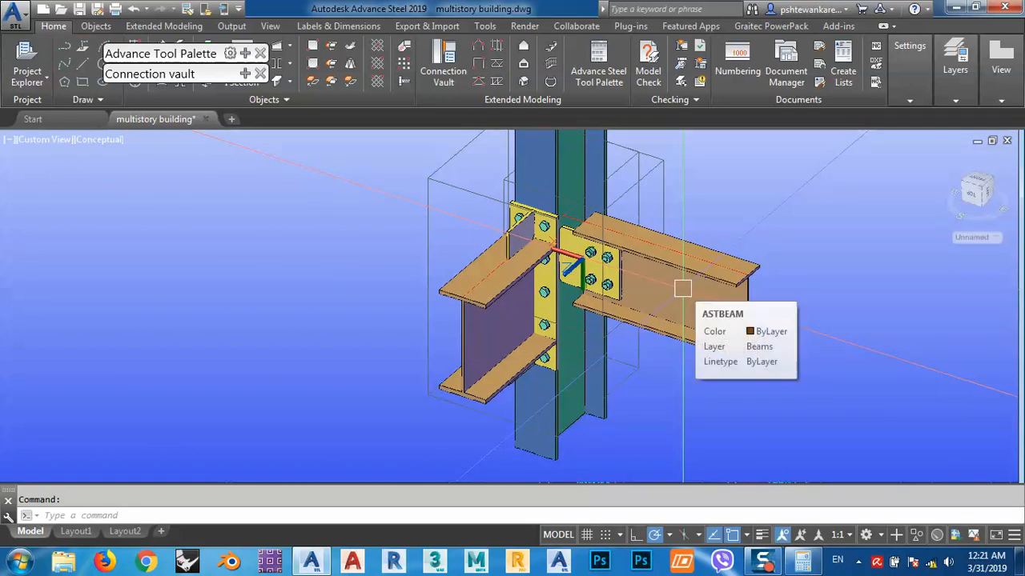
{"action": "middle_click_drag", "start_coordinate": [676, 264], "coordinate": [695, 274]}
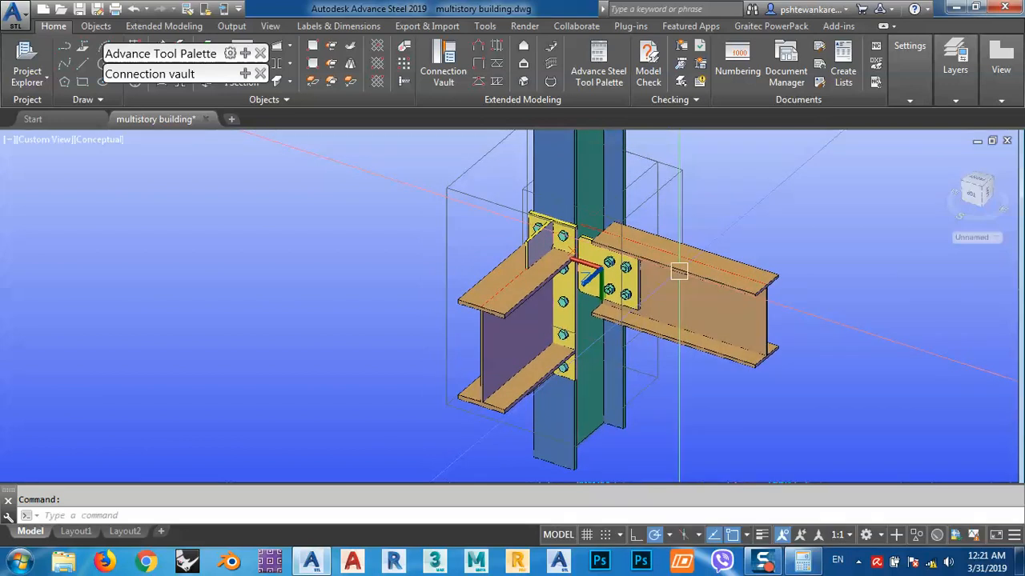
{"action": "scroll", "coordinate": [678, 274], "scroll_direction": "up", "scroll_amount": 2}
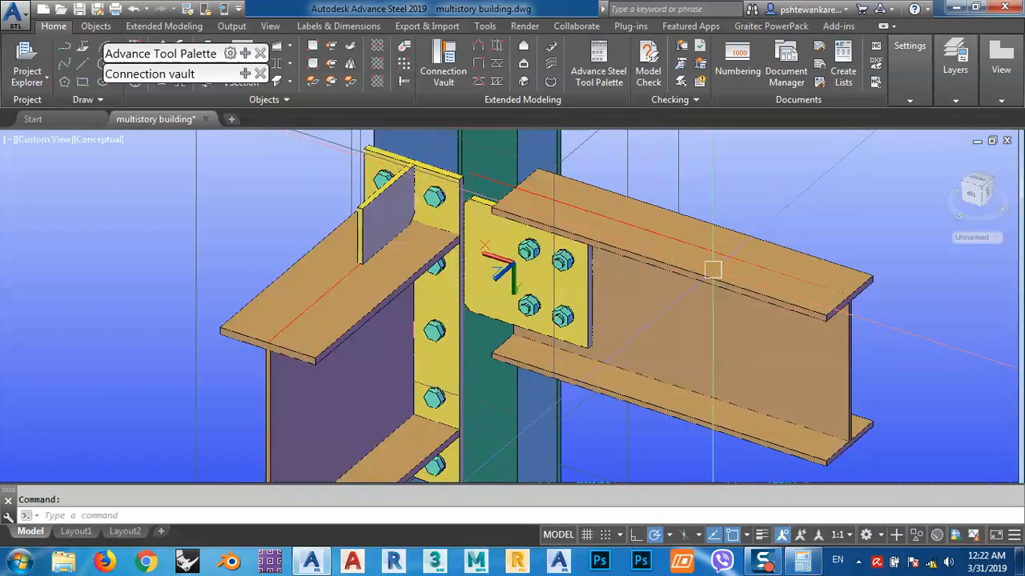
{"action": "mouse_move", "coordinate": [704, 273]}
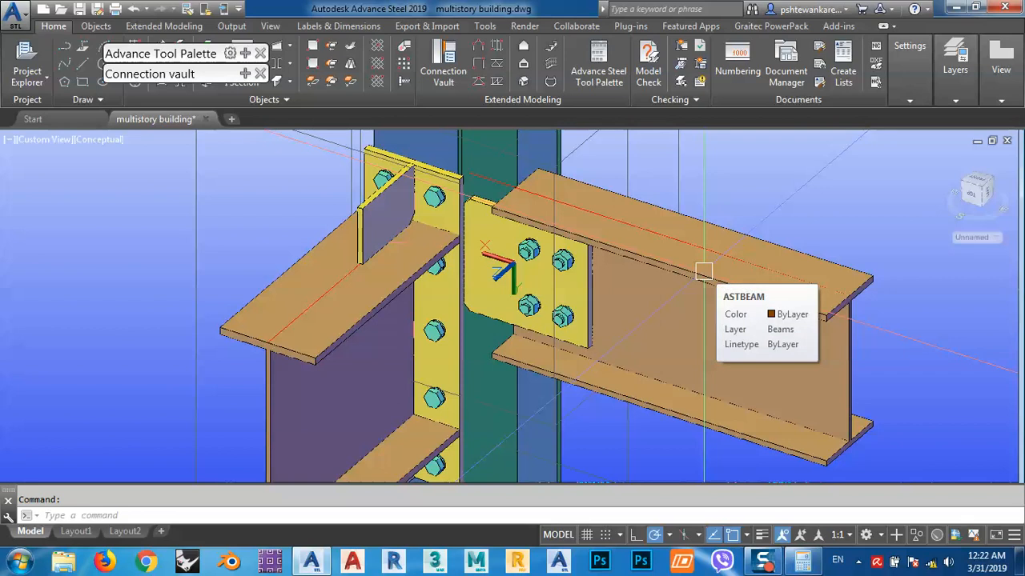
{"action": "scroll", "coordinate": [582, 295], "scroll_direction": "up", "scroll_amount": 3}
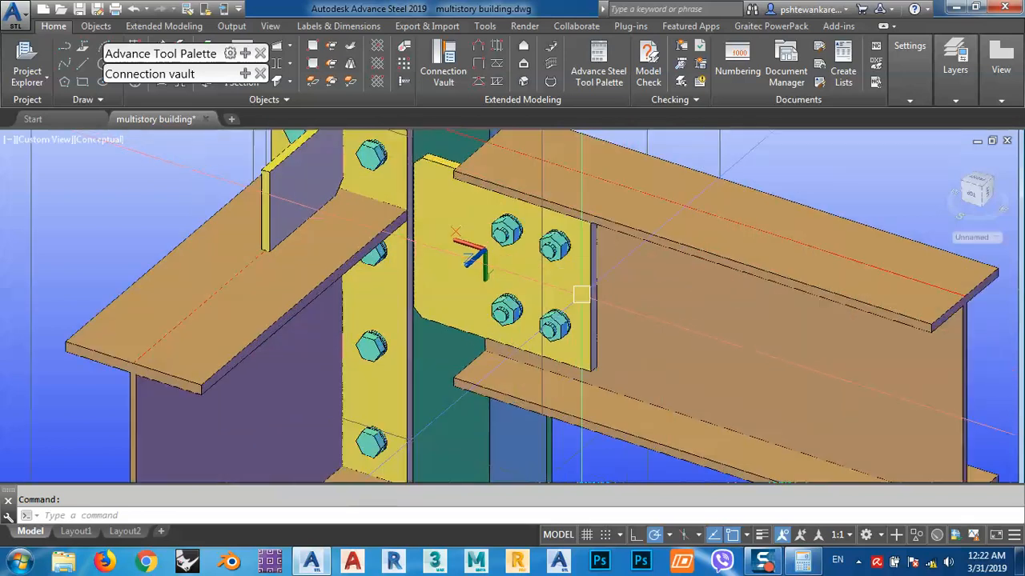
Reopen the fin plate's joint properties at the vertical bolts settings, keeping the connection visible beside the dialog
{"action": "left_click", "coordinate": [583, 297]}
{"action": "scroll", "coordinate": [584, 297], "scroll_direction": "down", "scroll_amount": 2}
{"action": "scroll", "coordinate": [572, 314], "scroll_direction": "down", "scroll_amount": 3}
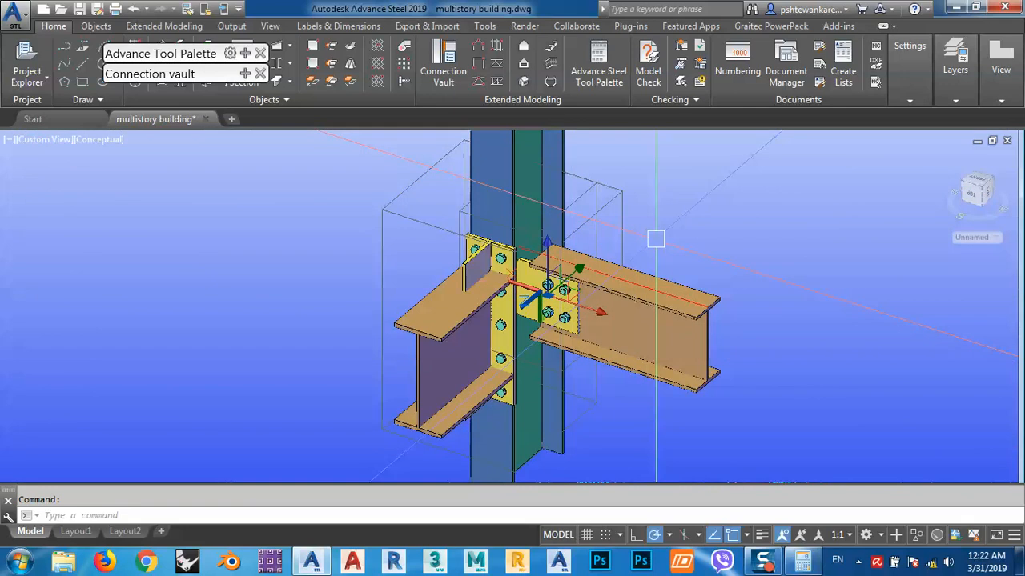
{"action": "right_click", "coordinate": [655, 297]}
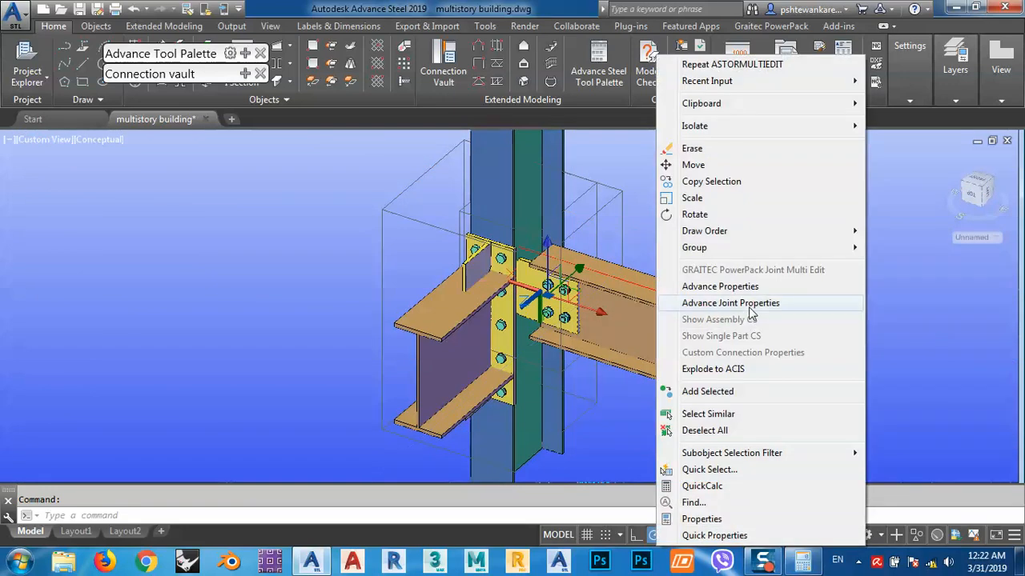
{"action": "left_click", "coordinate": [750, 308]}
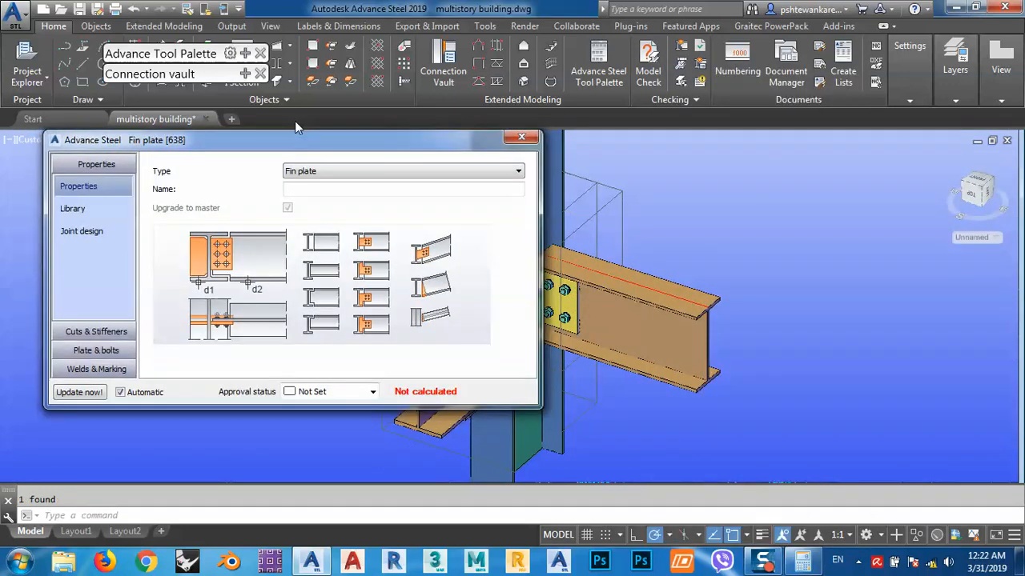
{"action": "left_click_drag", "start_coordinate": [294, 138], "coordinate": [258, 99]}
{"action": "left_click", "coordinate": [56, 312]}
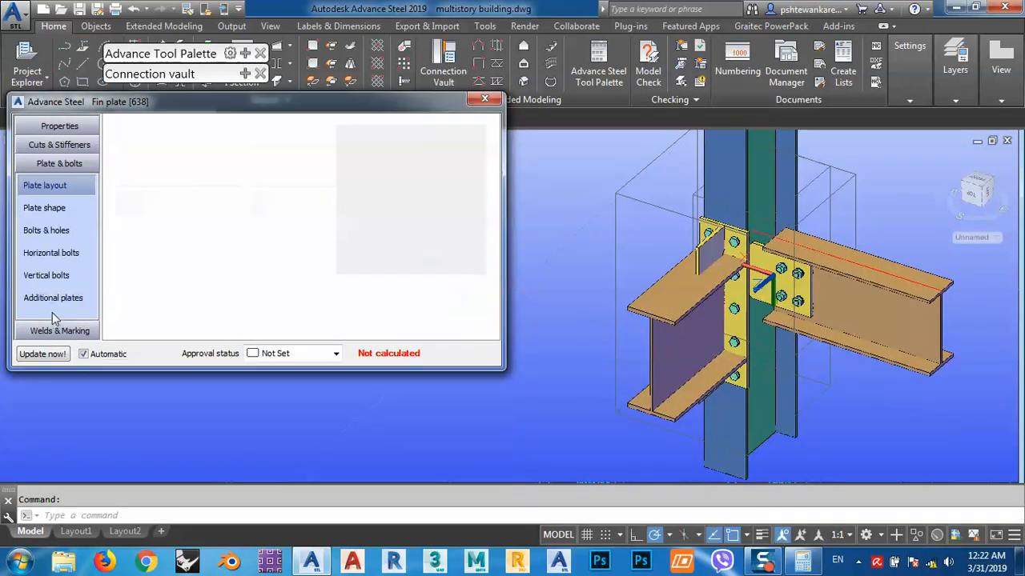
{"action": "left_click", "coordinate": [48, 277]}
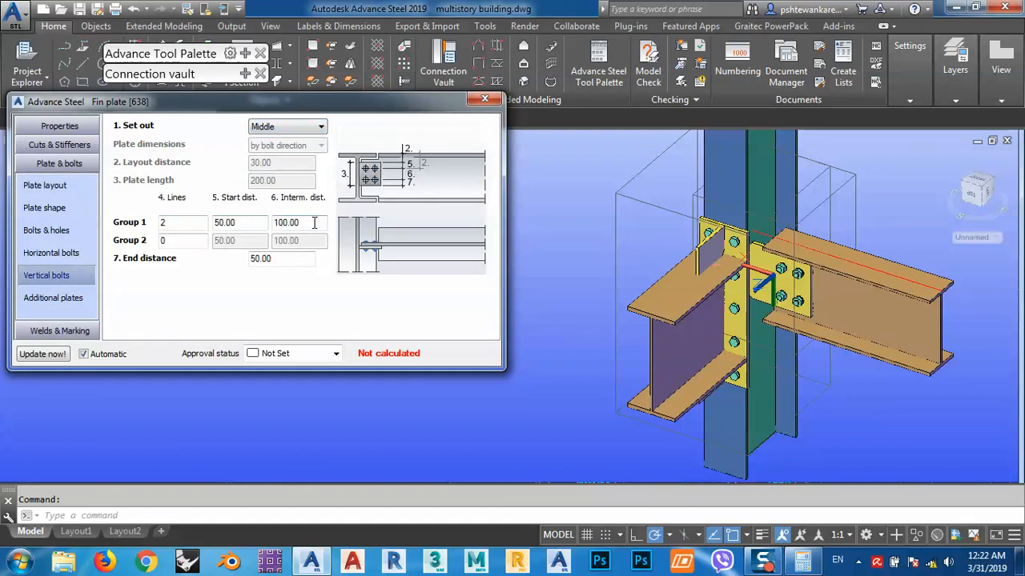
Set the vertical bolts' Group 1 start distance and the end distance to 40 mm each
{"action": "double_click", "coordinate": [286, 222]}
{"action": "scroll", "coordinate": [800, 295], "scroll_direction": "up", "scroll_amount": 5}
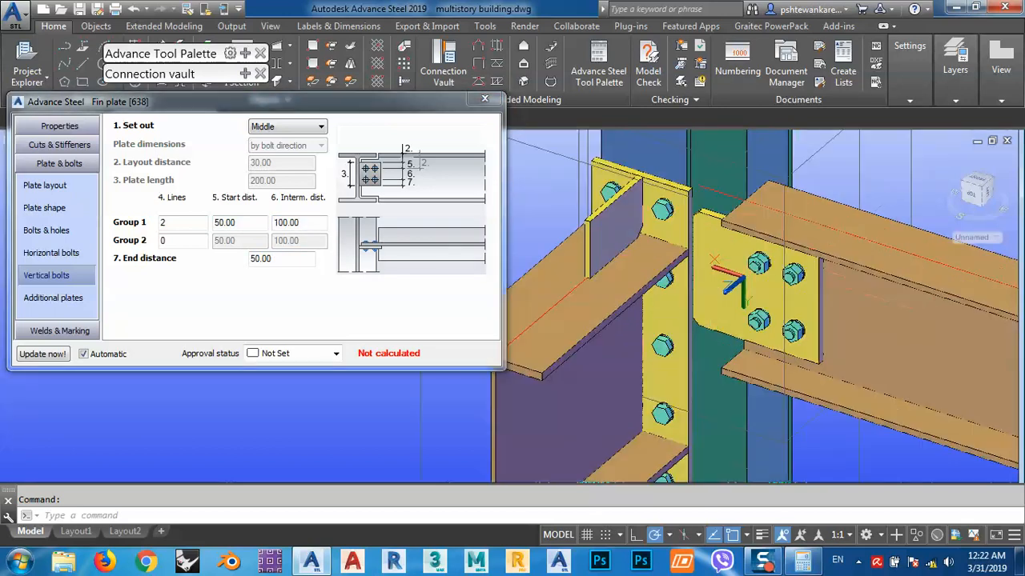
{"action": "middle_click_drag", "start_coordinate": [884, 350], "coordinate": [863, 300], "text": "shift"}
{"action": "double_click", "coordinate": [234, 222]}
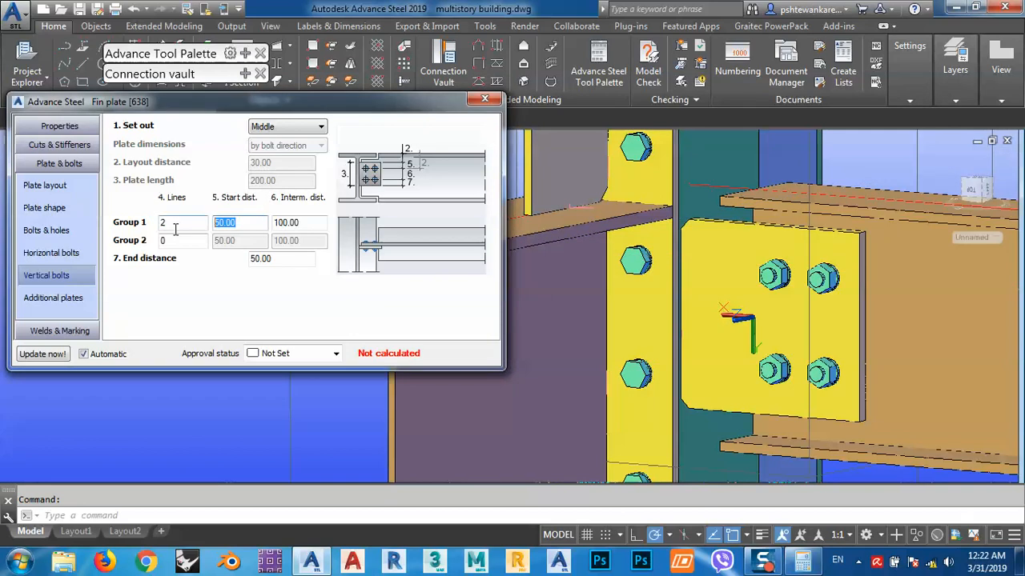
{"action": "type", "text": "40"}
{"action": "key", "text": "Return"}
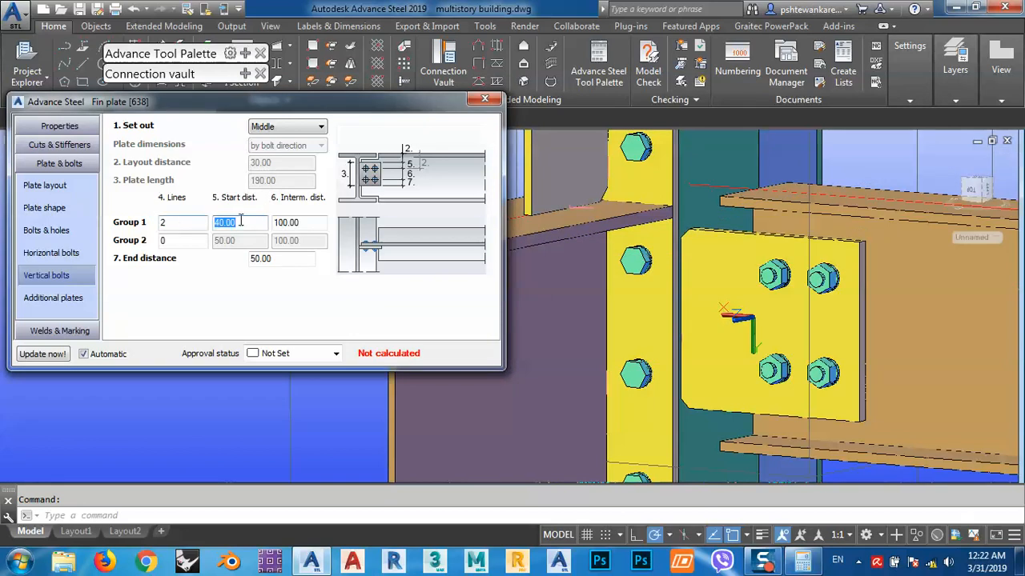
{"action": "double_click", "coordinate": [264, 258]}
{"action": "type", "text": "40"}
{"action": "key", "text": "Return"}
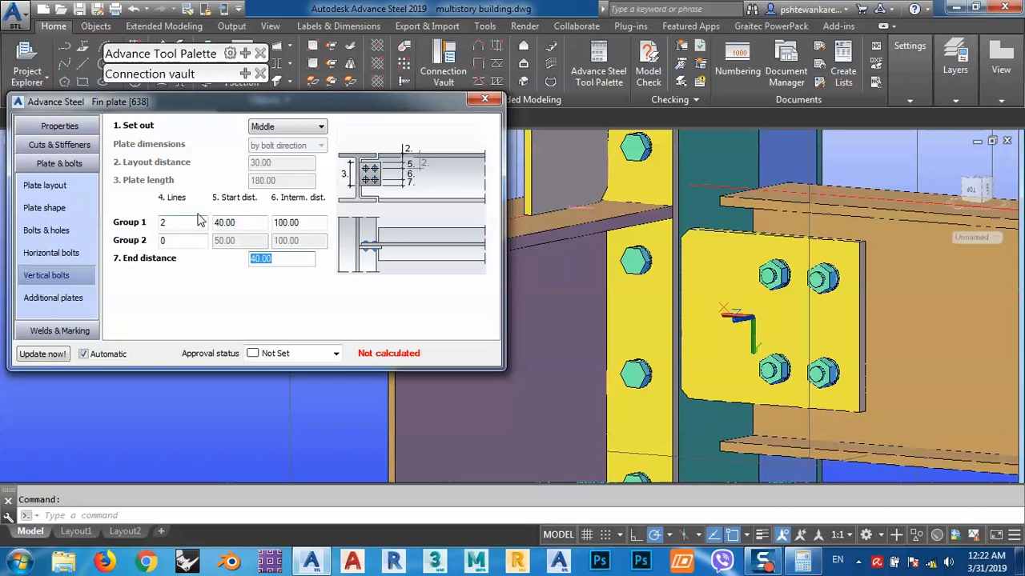
{"action": "double_click", "coordinate": [249, 224]}
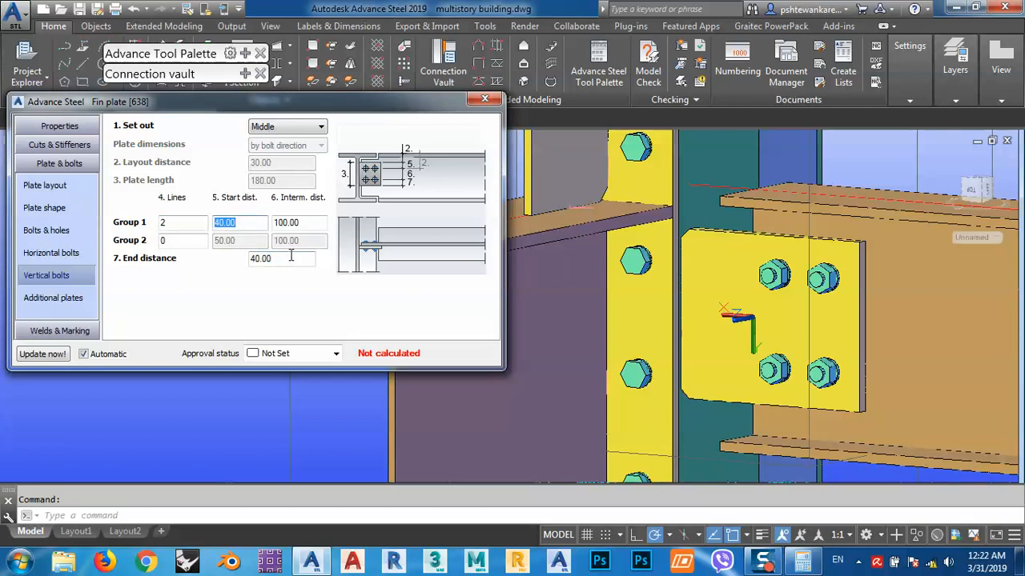
{"action": "double_click", "coordinate": [290, 255]}
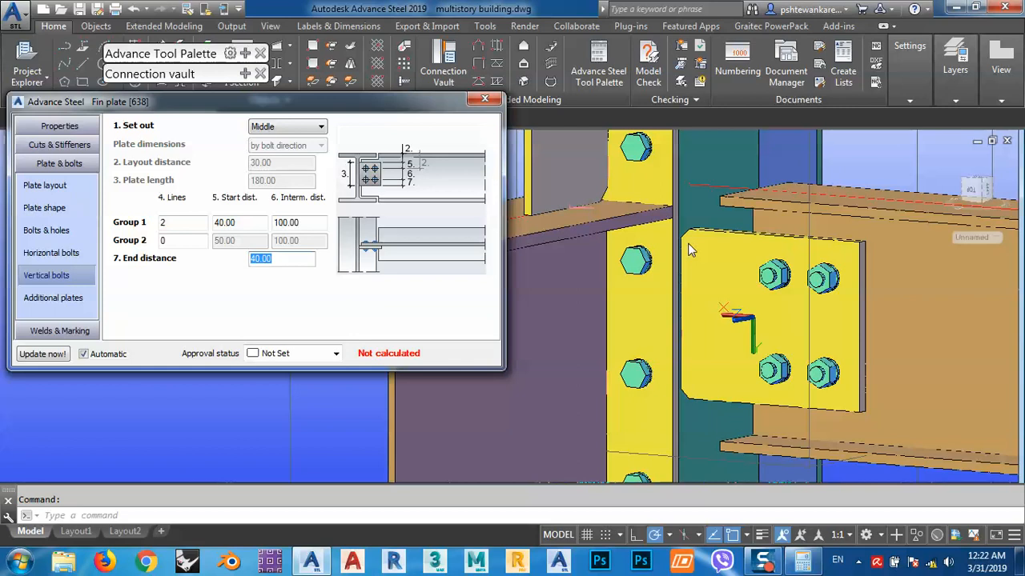
Review the additional plate settings and set the fin plate's main web weld size to 4 mm, keeping the weld location as Shop
{"action": "left_click", "coordinate": [53, 301]}
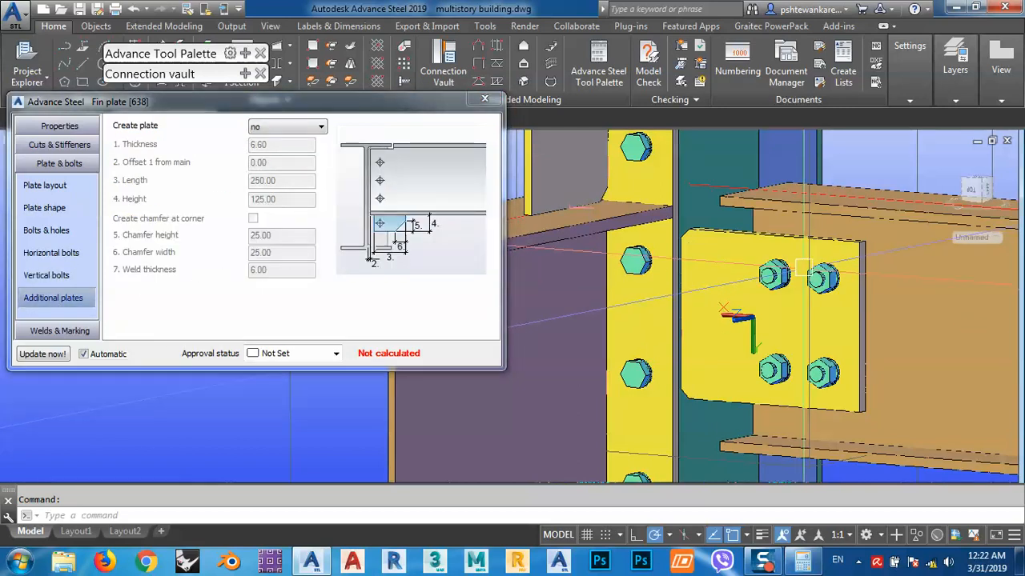
{"action": "scroll", "coordinate": [812, 317], "scroll_direction": "down", "scroll_amount": 2}
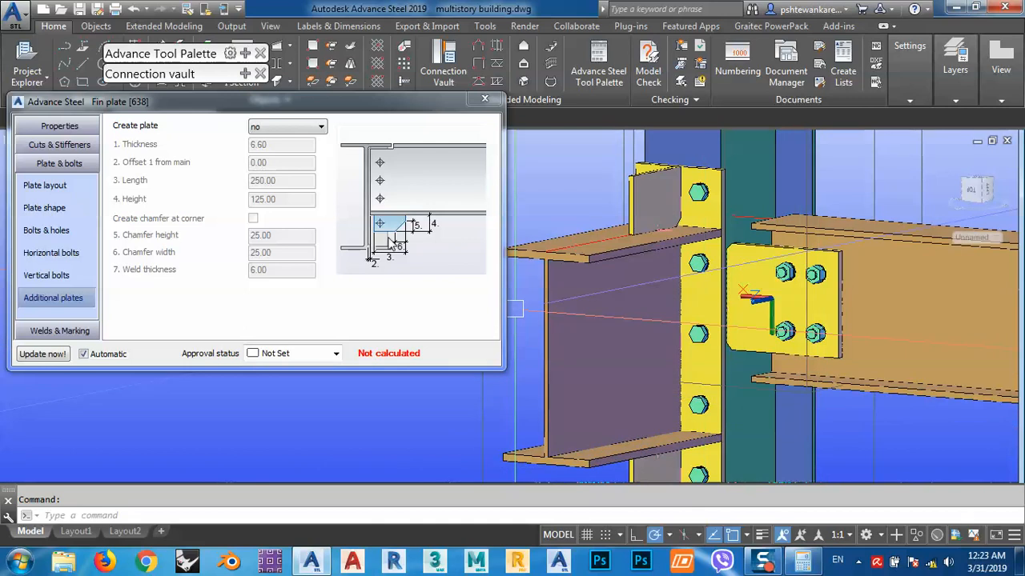
{"action": "left_click", "coordinate": [77, 331]}
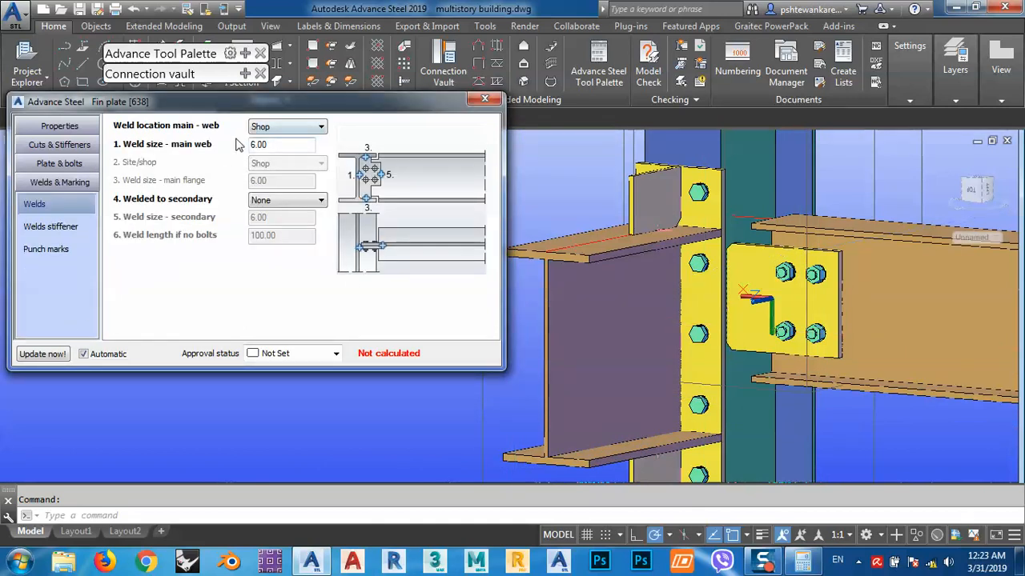
{"action": "left_click", "coordinate": [293, 148]}
{"action": "left_click", "coordinate": [289, 136]}
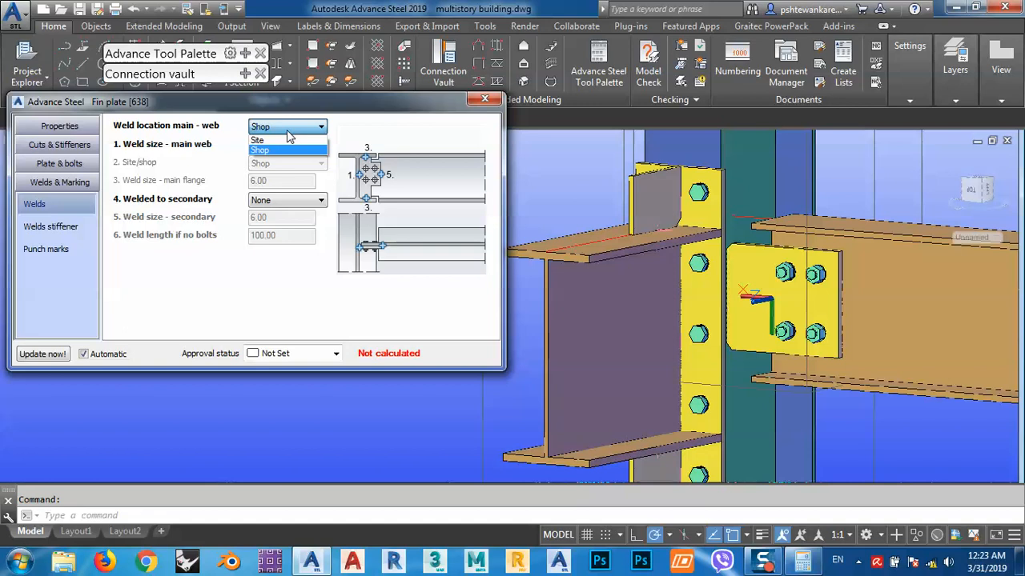
{"action": "left_click", "coordinate": [289, 134]}
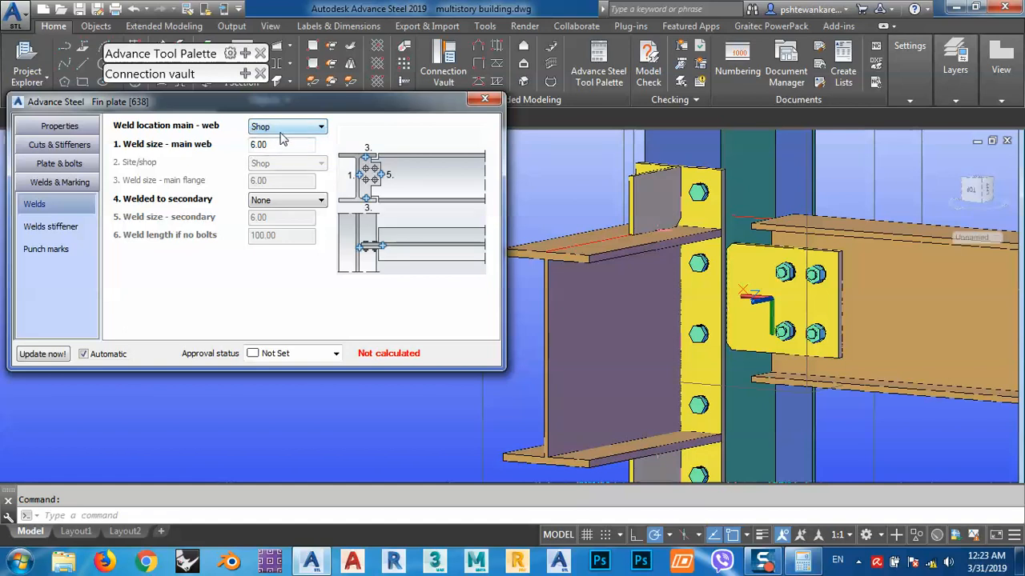
{"action": "double_click", "coordinate": [284, 144]}
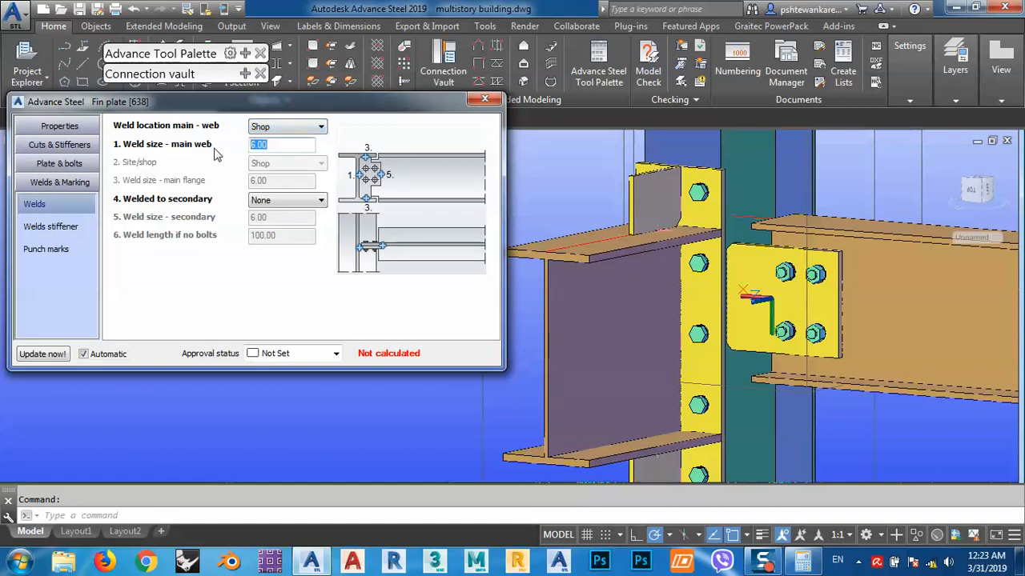
{"action": "type", "text": "4"}
{"action": "key", "text": "Return"}
{"action": "middle_click_drag", "start_coordinate": [834, 349], "coordinate": [740, 310], "text": "shift"}
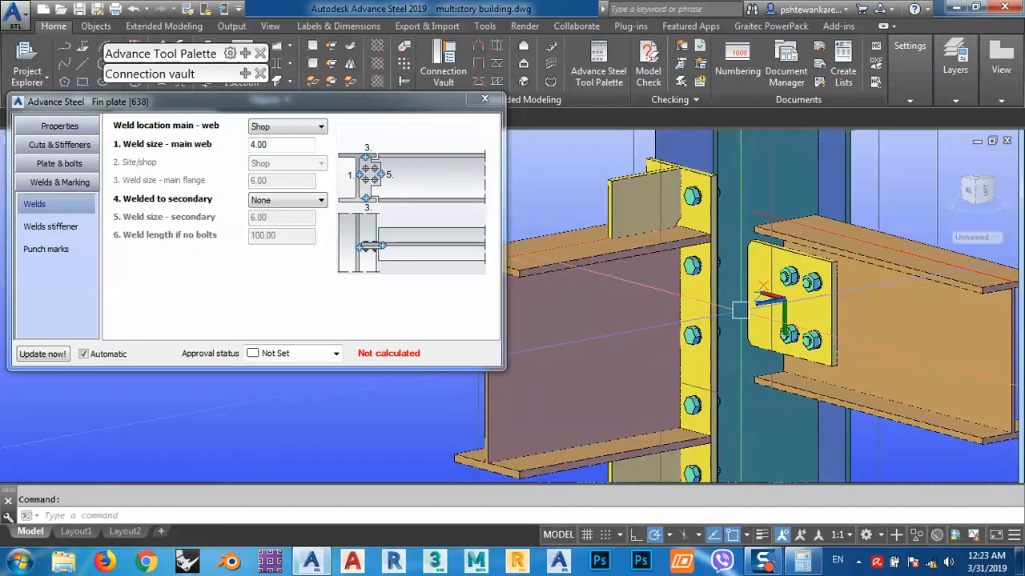
{"action": "scroll", "coordinate": [740, 310], "scroll_direction": "up", "scroll_amount": 5}
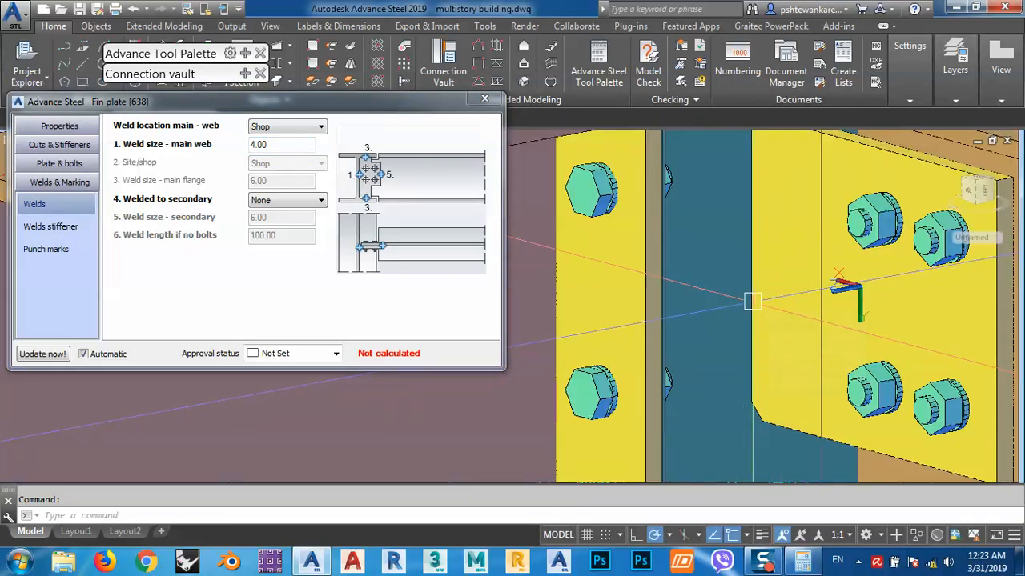
Inspect the fin plate's weld on the column, try Site as the main web weld location, and return it to Shop
{"action": "mouse_move", "coordinate": [752, 301]}
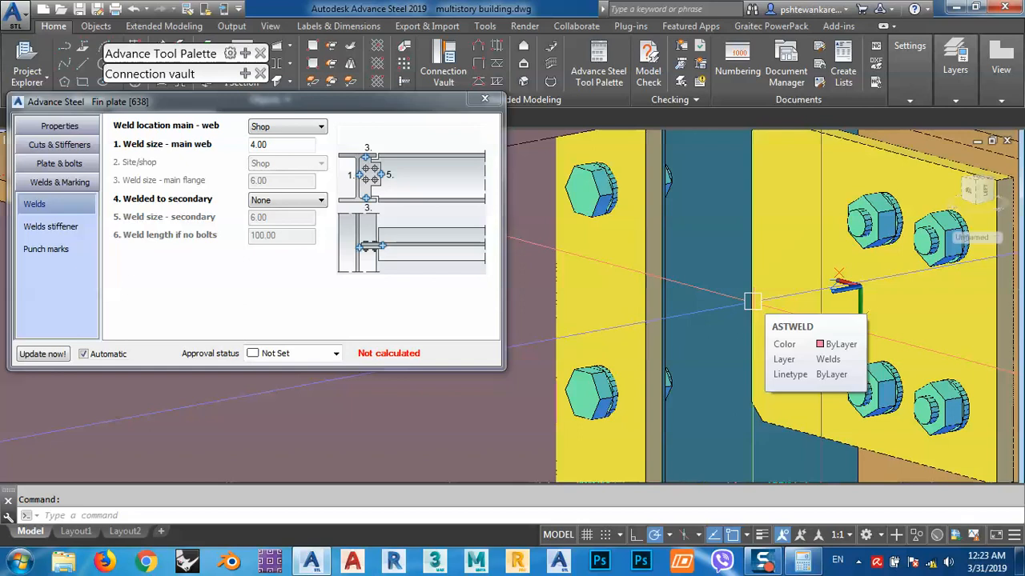
{"action": "scroll", "coordinate": [752, 301], "scroll_direction": "down", "scroll_amount": 6}
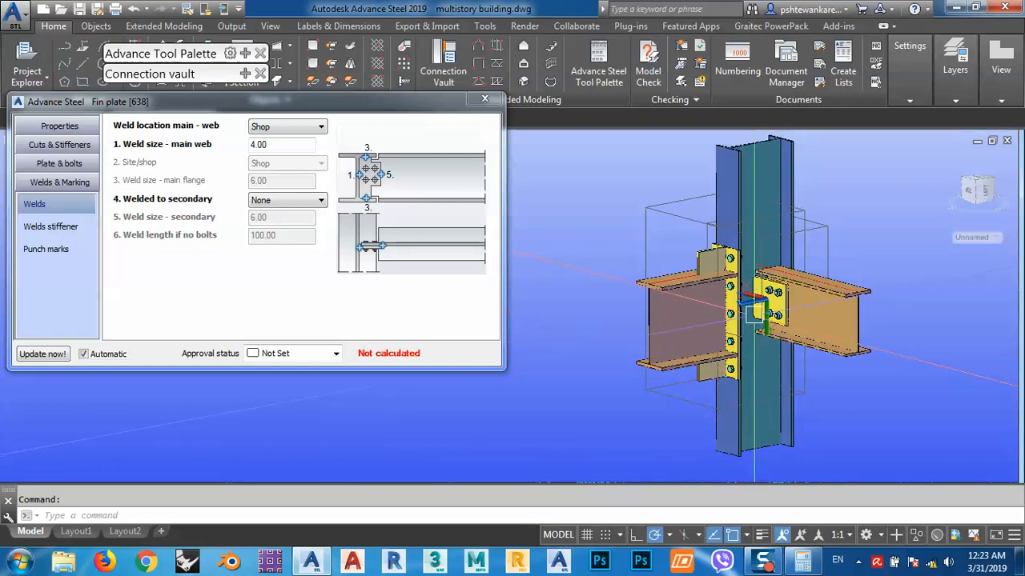
{"action": "scroll", "coordinate": [755, 314], "scroll_direction": "up", "scroll_amount": 5}
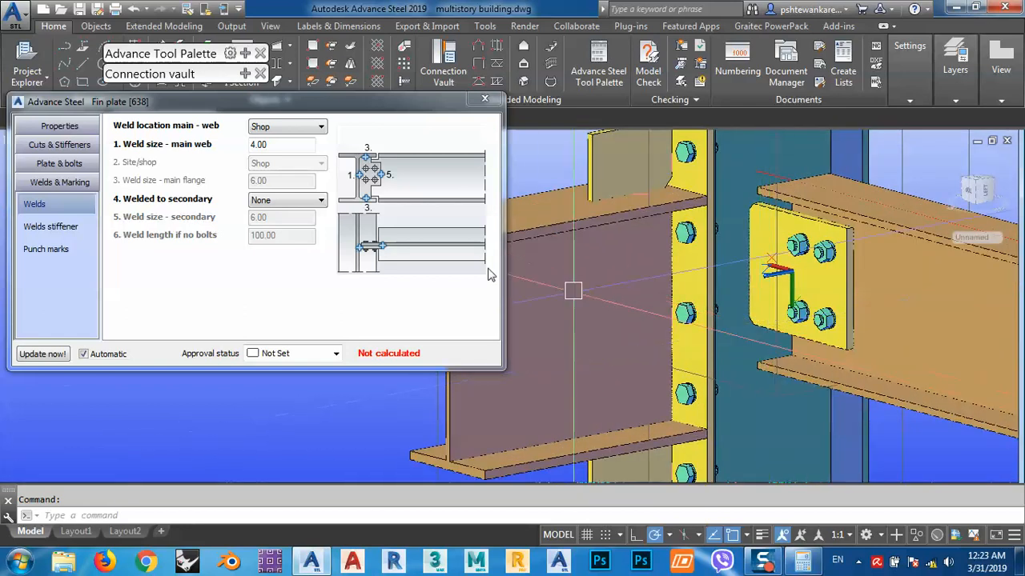
{"action": "left_click", "coordinate": [268, 128]}
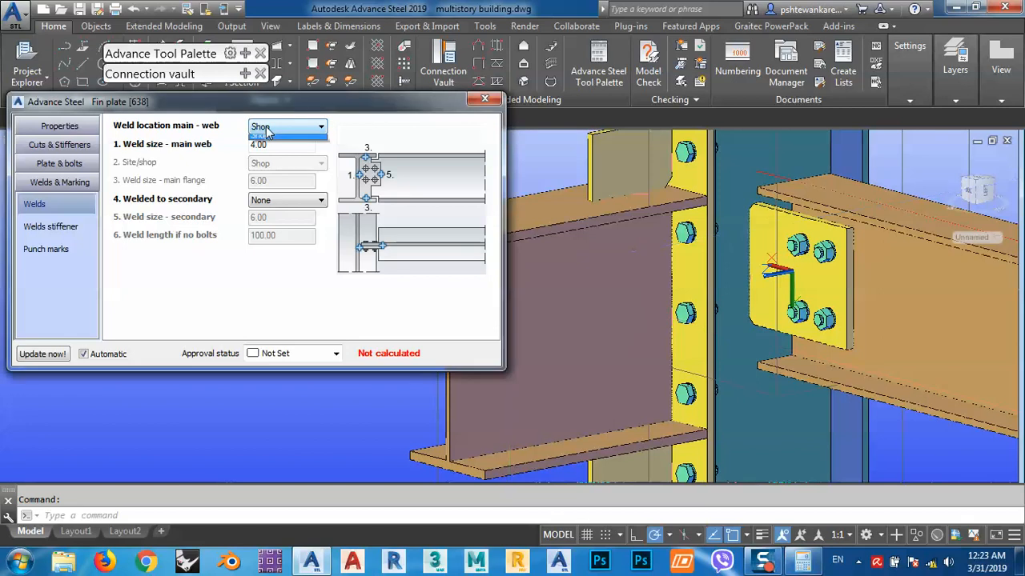
{"action": "left_click", "coordinate": [269, 149]}
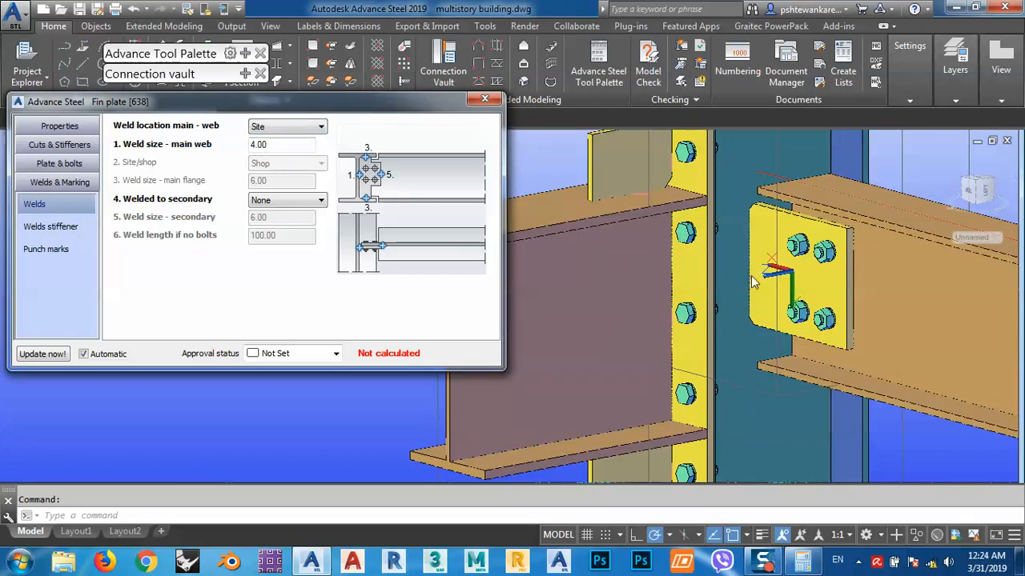
{"action": "scroll", "coordinate": [752, 282], "scroll_direction": "up", "scroll_amount": 1}
{"action": "left_click", "coordinate": [316, 126]}
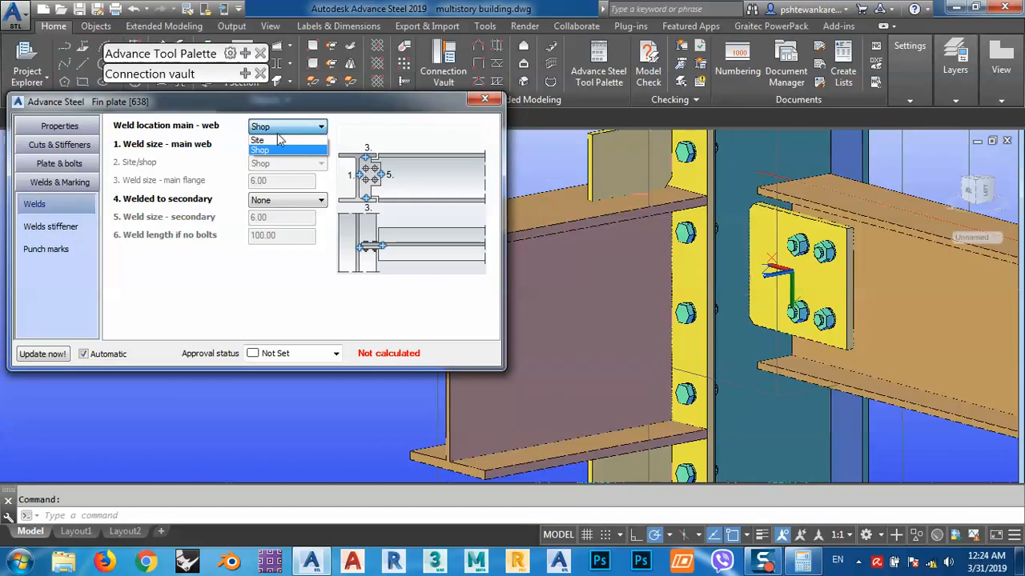
{"action": "left_click", "coordinate": [284, 150]}
{"action": "scroll", "coordinate": [761, 344], "scroll_direction": "down", "scroll_amount": 3}
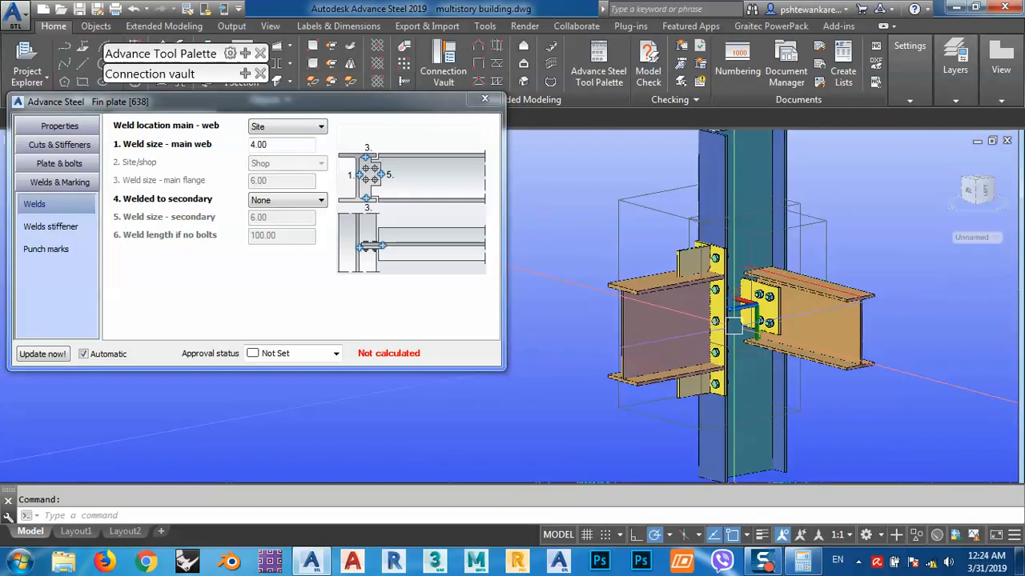
{"action": "middle_click_drag", "start_coordinate": [749, 412], "coordinate": [730, 400]}
{"action": "key", "text": "Escape"}
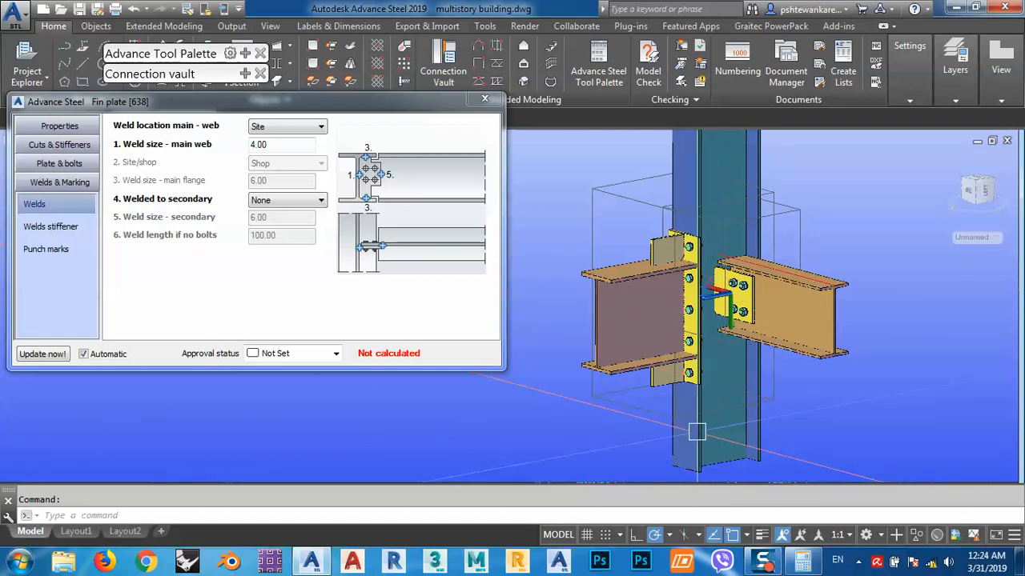
{"action": "left_click", "coordinate": [286, 127]}
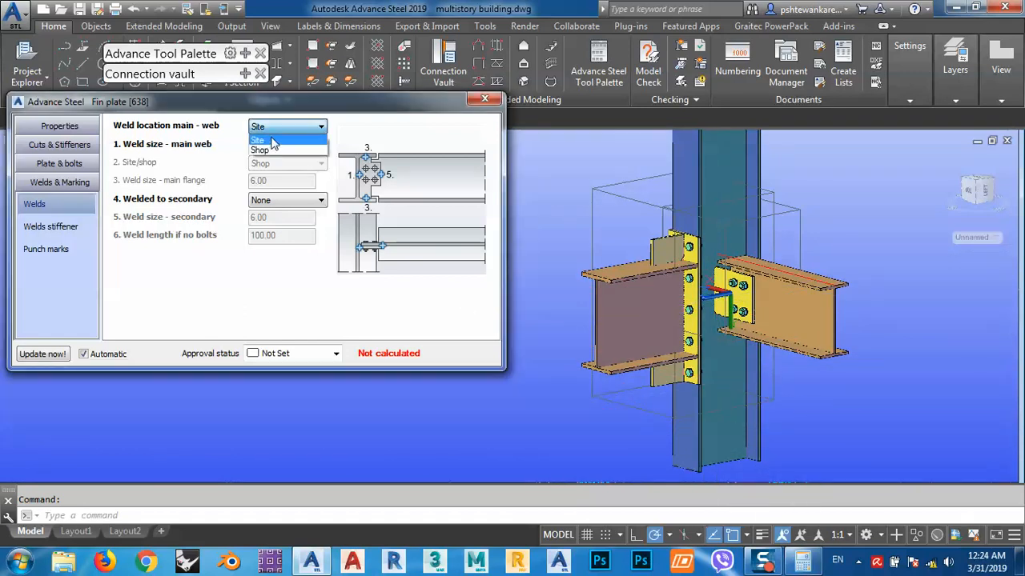
Review the stiffener weld settings, try the Site option for the weld to the secondary beam, and return it to None
{"action": "left_click", "coordinate": [69, 226]}
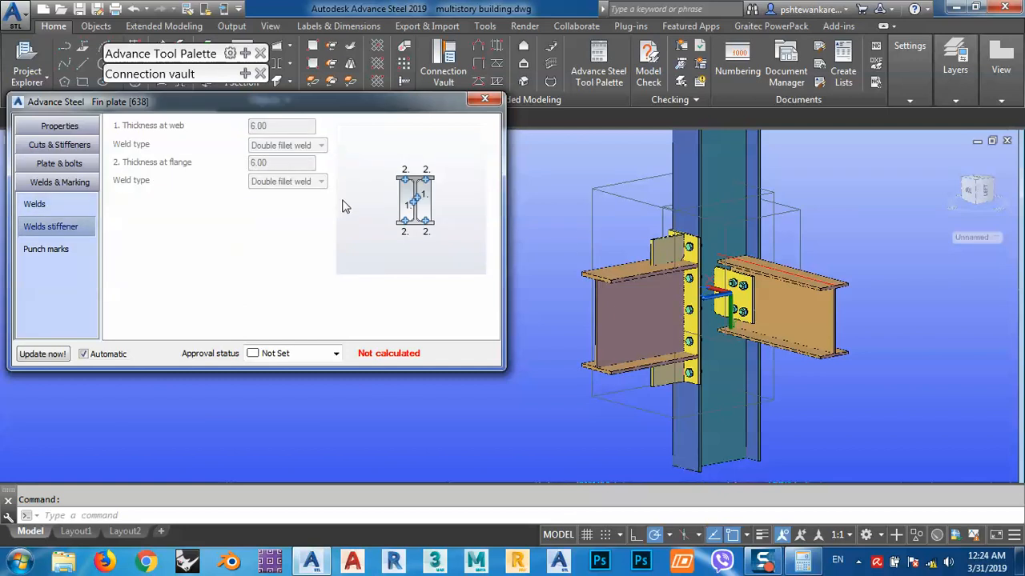
{"action": "left_click", "coordinate": [35, 205]}
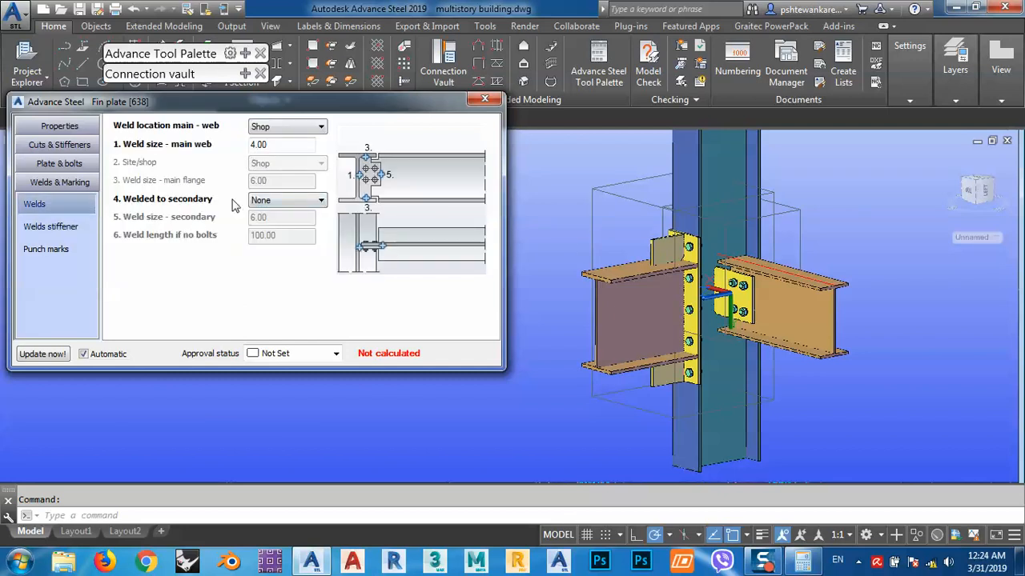
{"action": "left_click", "coordinate": [279, 202]}
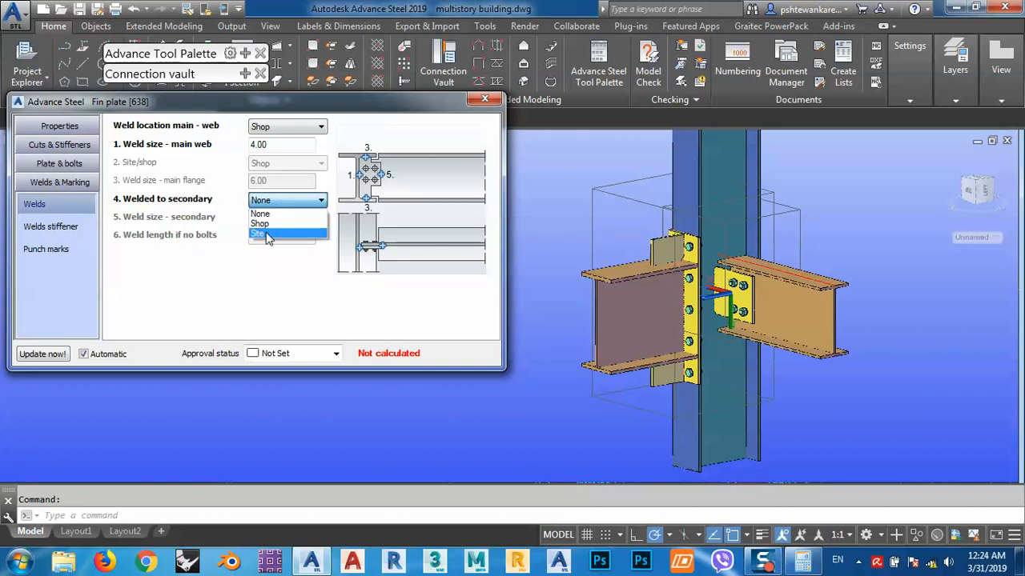
{"action": "left_click", "coordinate": [268, 234]}
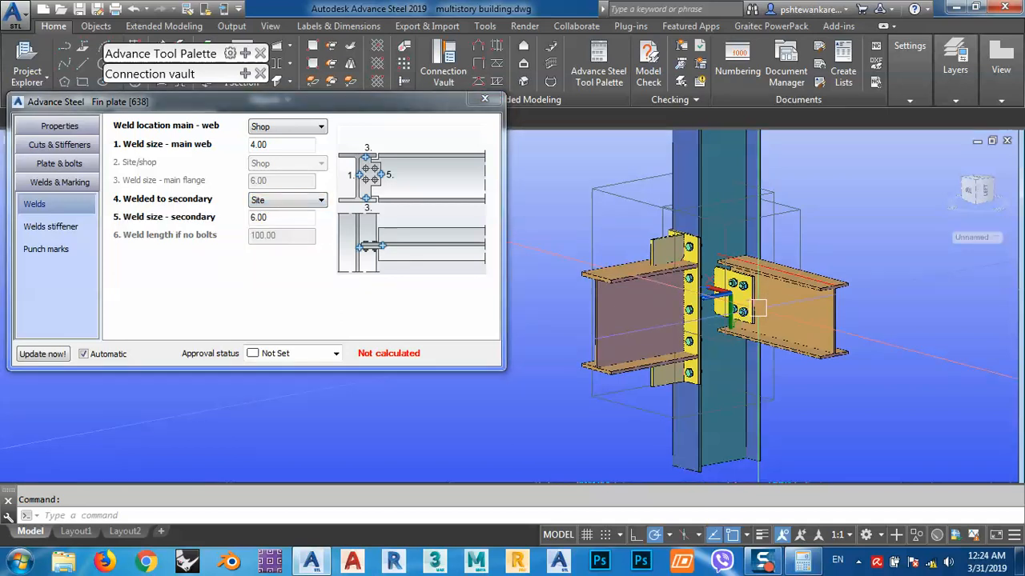
{"action": "scroll", "coordinate": [769, 300], "scroll_direction": "up", "scroll_amount": 4}
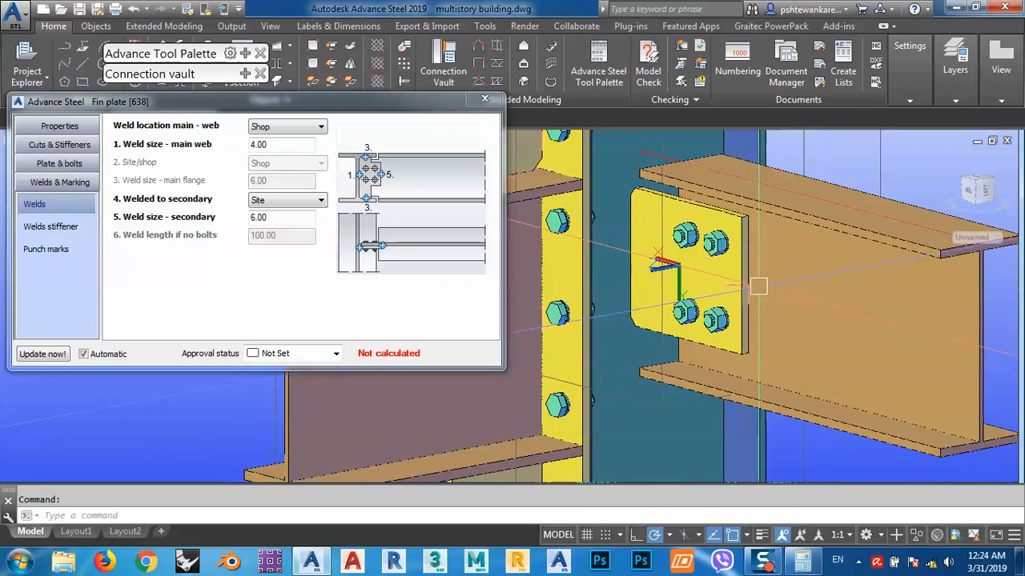
{"action": "mouse_move", "coordinate": [759, 285]}
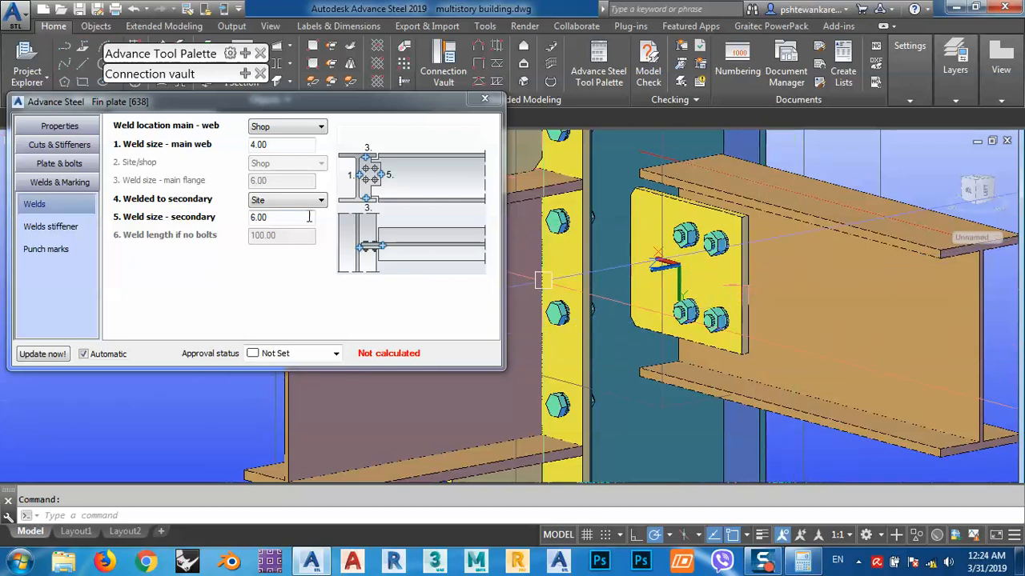
{"action": "left_click", "coordinate": [287, 200]}
{"action": "left_click", "coordinate": [276, 211]}
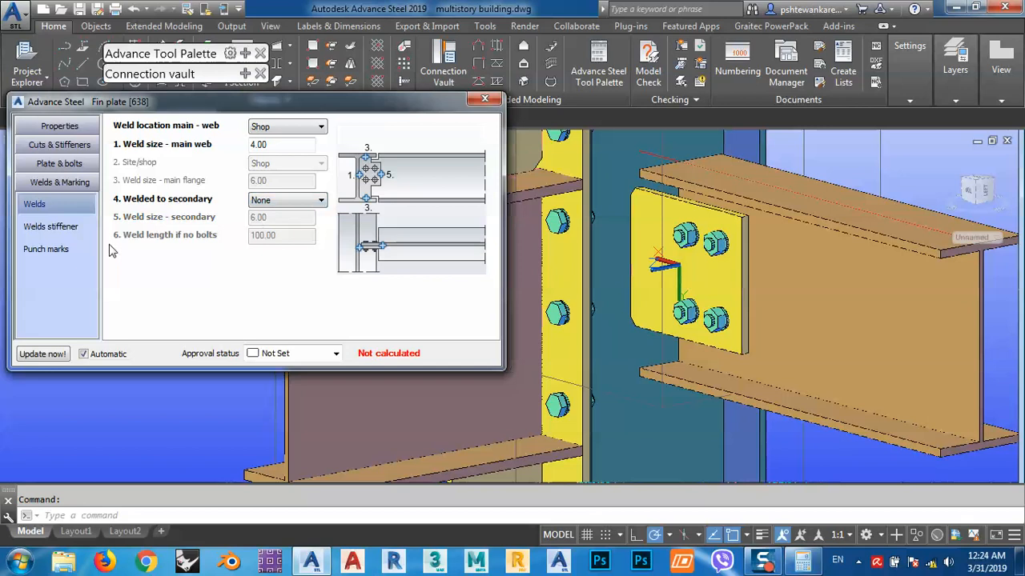
Try the Stiffener, Shear plate and Both options for creating punch marks, and return the setting to none
{"action": "left_click", "coordinate": [46, 249]}
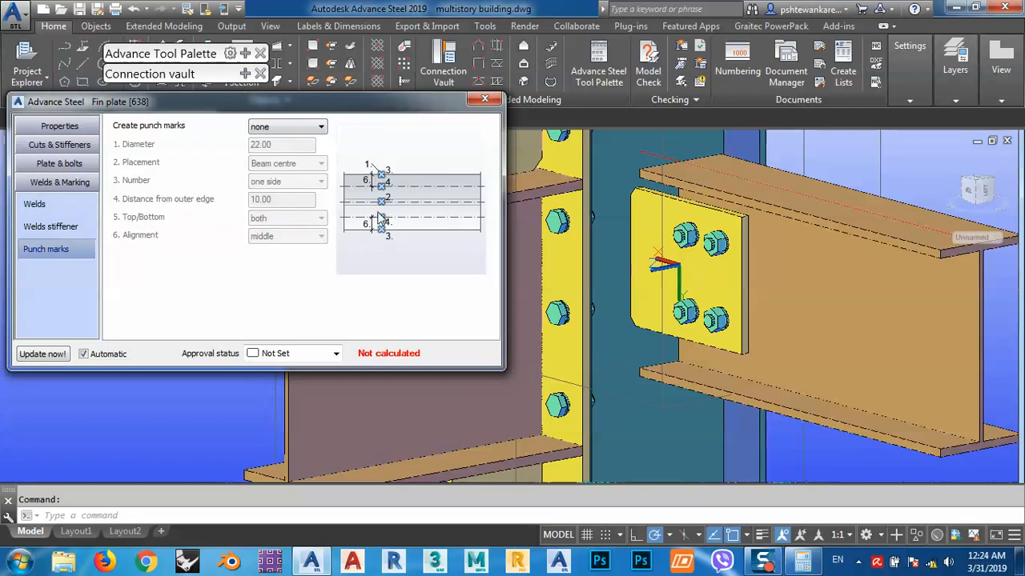
{"action": "left_click", "coordinate": [269, 130]}
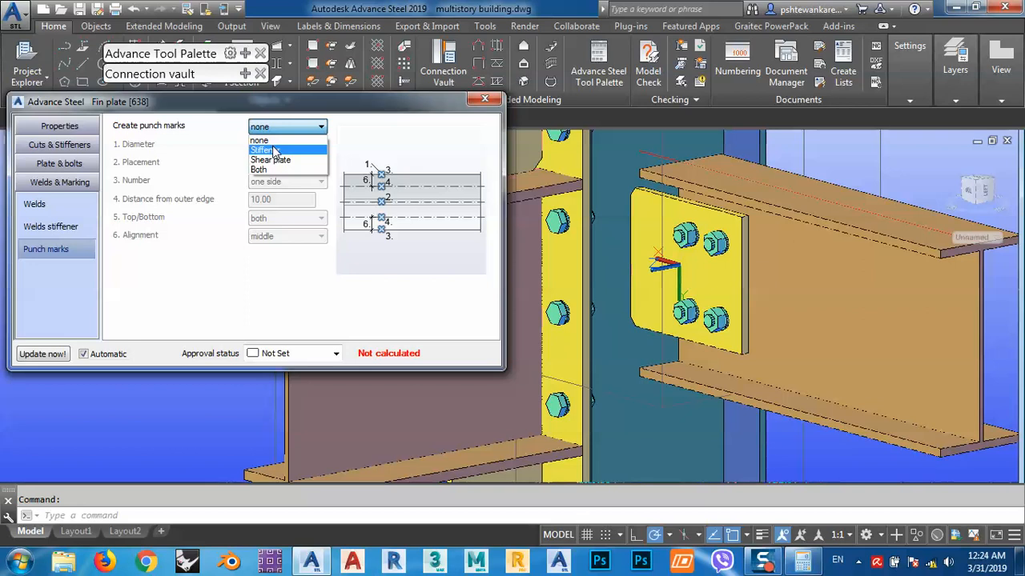
{"action": "left_click", "coordinate": [274, 151]}
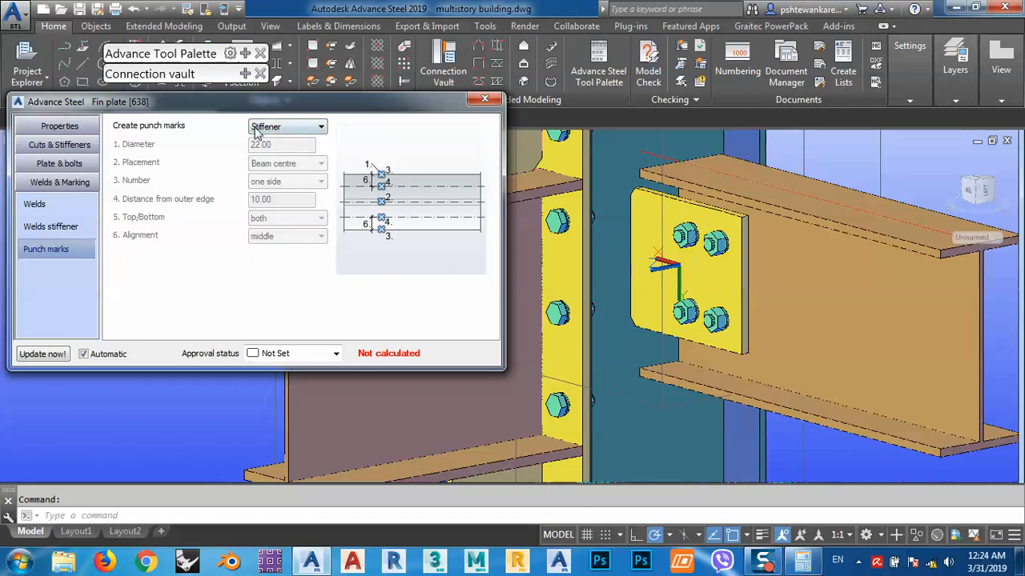
{"action": "left_click", "coordinate": [256, 129]}
{"action": "left_click", "coordinate": [272, 160]}
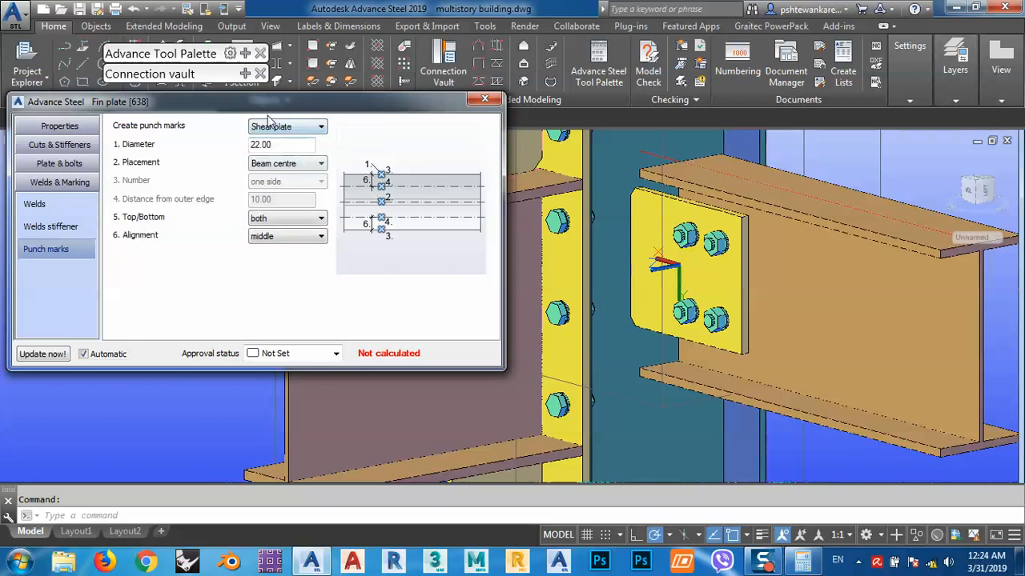
{"action": "left_click", "coordinate": [275, 168]}
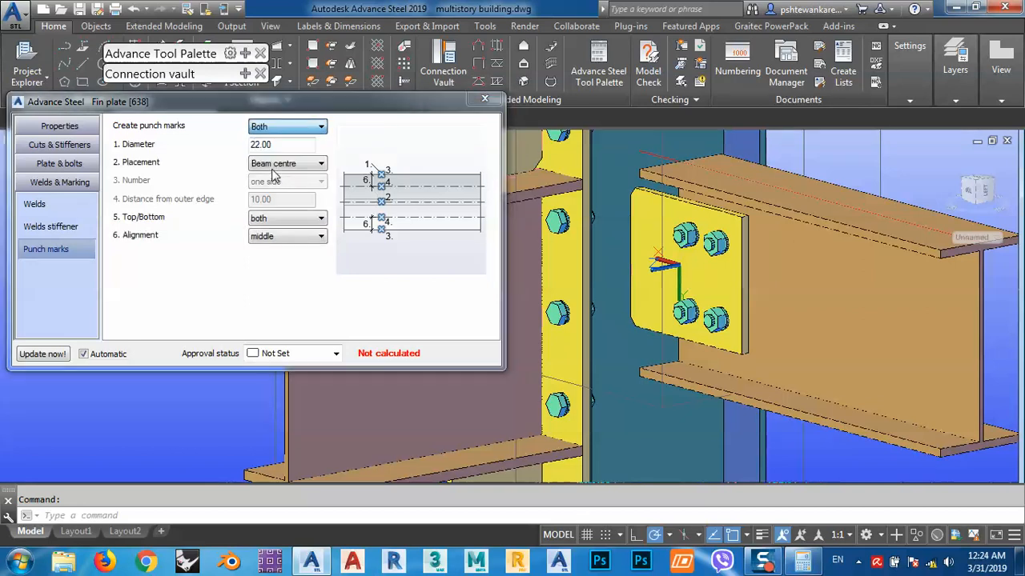
{"action": "left_click", "coordinate": [260, 138]}
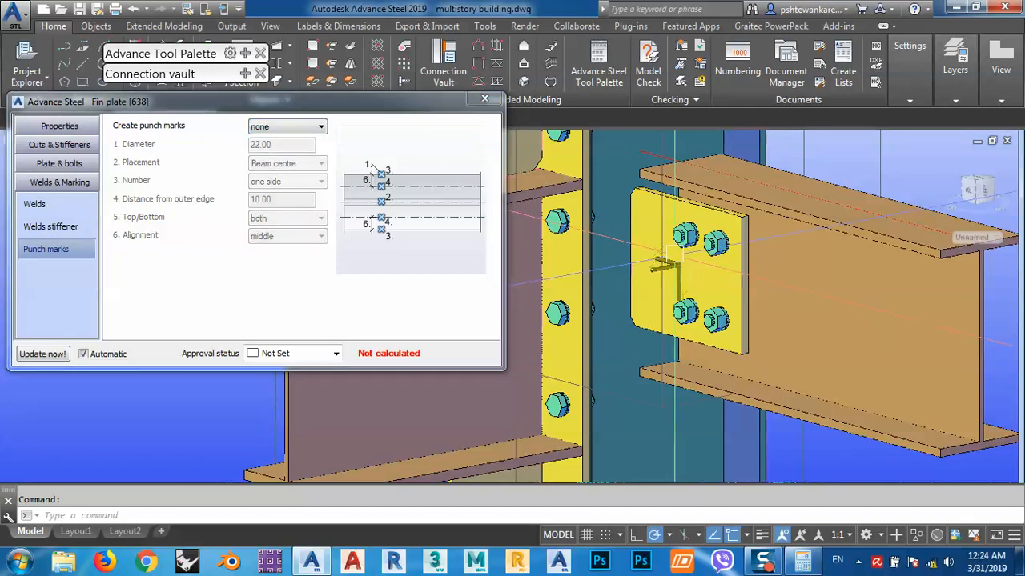
Close the fin plate's joint properties and show all objects of the building model again
{"action": "middle_click_drag", "start_coordinate": [876, 267], "coordinate": [876, 267]}
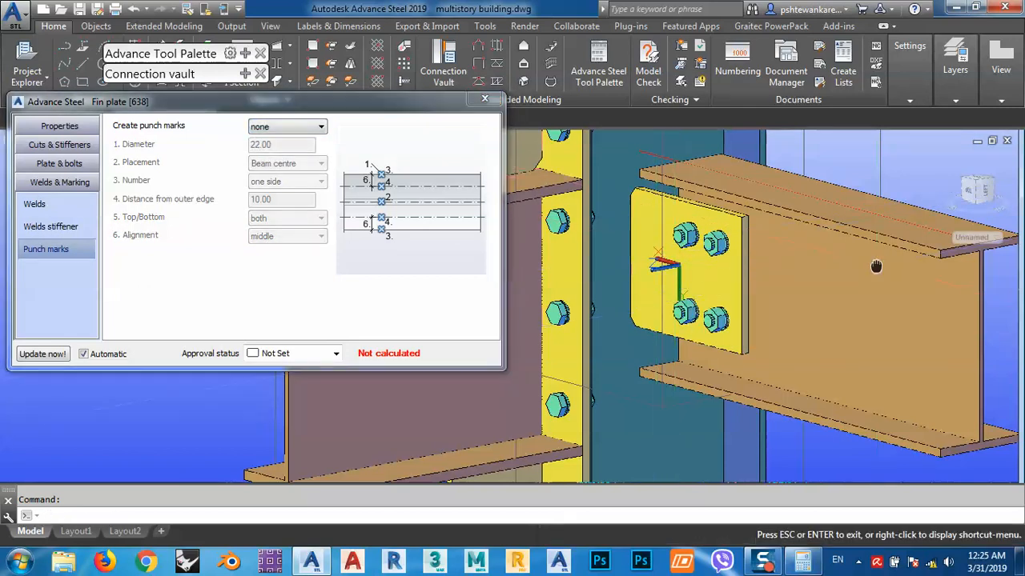
{"action": "scroll", "coordinate": [805, 320], "scroll_direction": "down", "scroll_amount": 5}
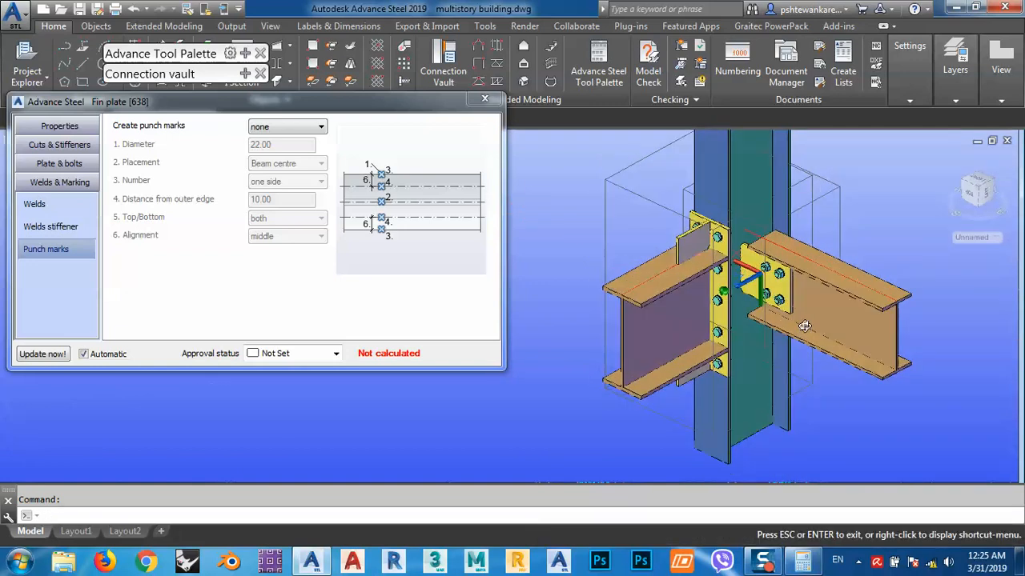
{"action": "middle_click_drag", "start_coordinate": [805, 325], "coordinate": [759, 268], "text": "shift"}
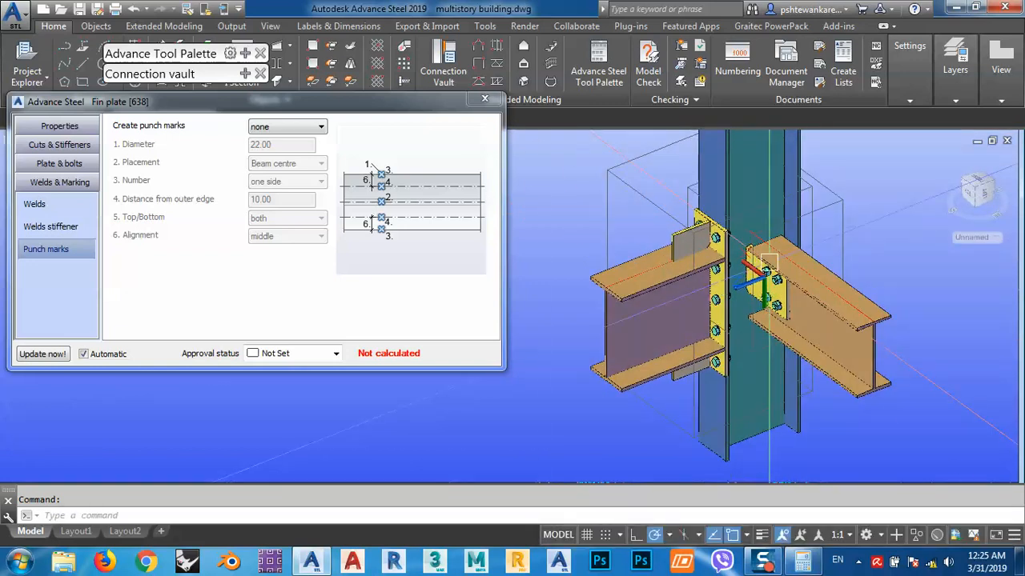
{"action": "left_click", "coordinate": [484, 100]}
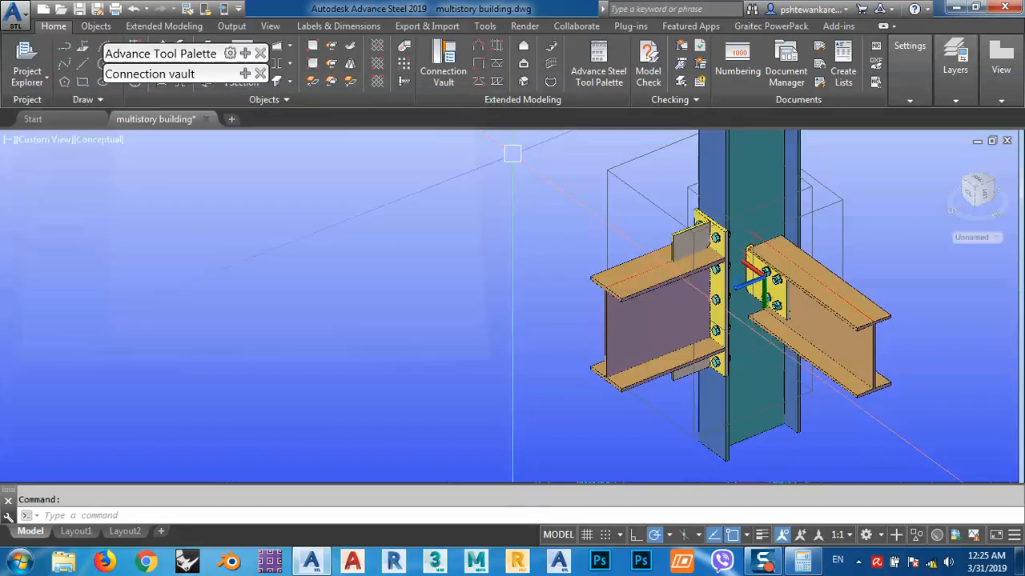
{"action": "mouse_move", "coordinate": [244, 73]}
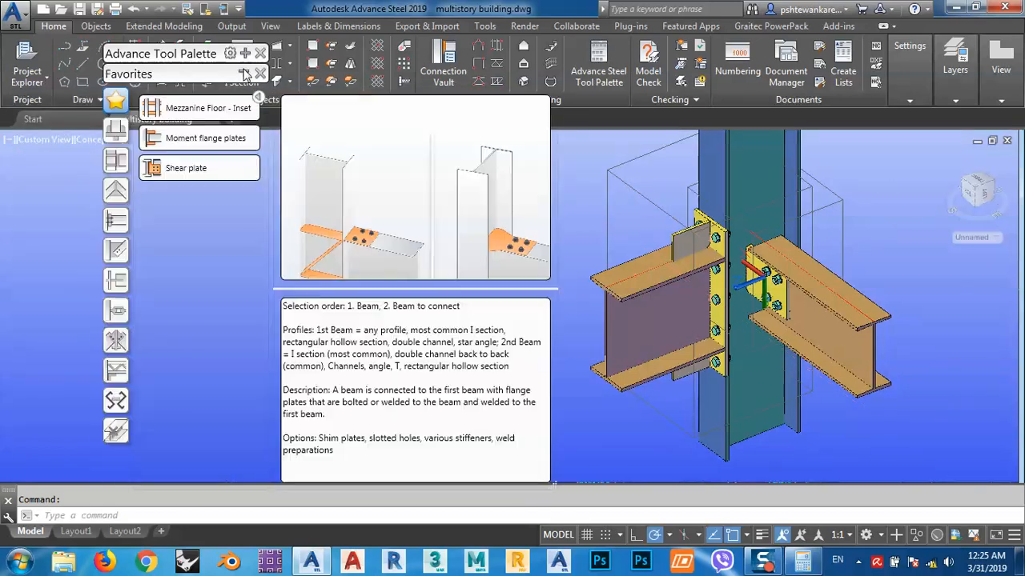
{"action": "left_click", "coordinate": [245, 54]}
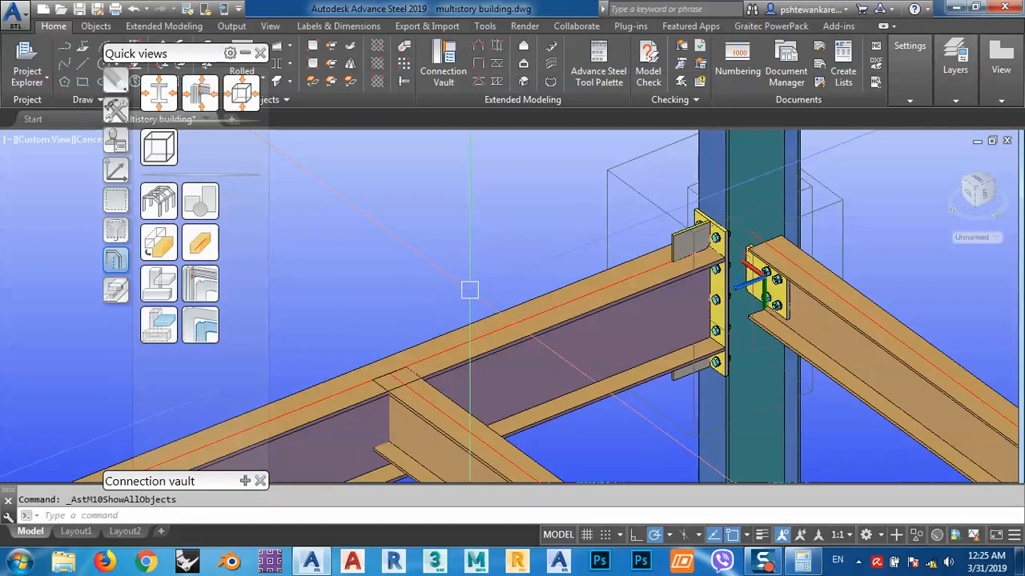
Start transferring the joint to multiple members and choose the corner column's fin plate joint as the source
{"action": "scroll", "coordinate": [467, 237], "scroll_direction": "down", "scroll_amount": 5}
{"action": "scroll", "coordinate": [528, 250], "scroll_direction": "up", "scroll_amount": 5}
{"action": "scroll", "coordinate": [527, 251], "scroll_direction": "up", "scroll_amount": 3}
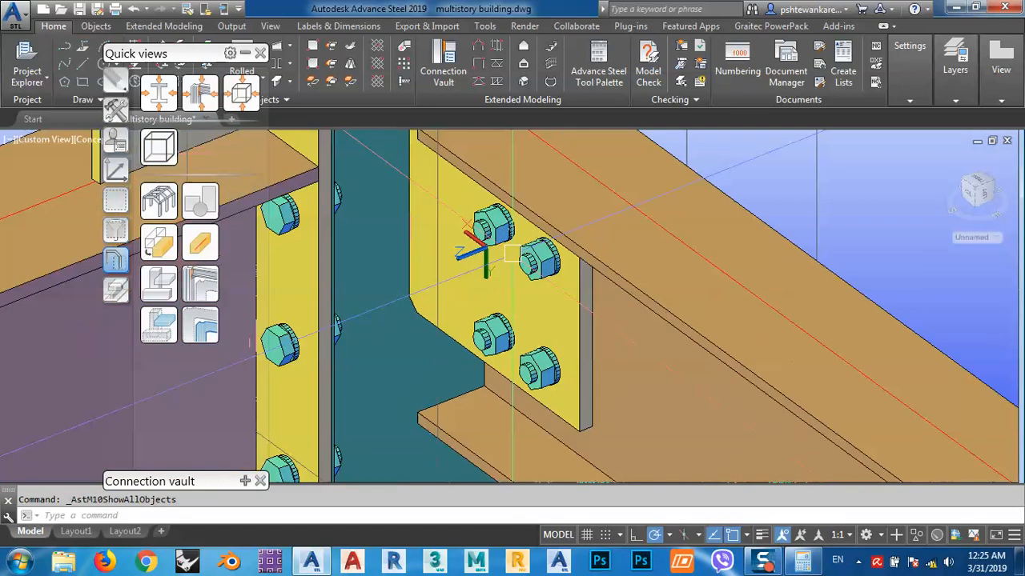
{"action": "scroll", "coordinate": [560, 264], "scroll_direction": "down", "scroll_amount": 10}
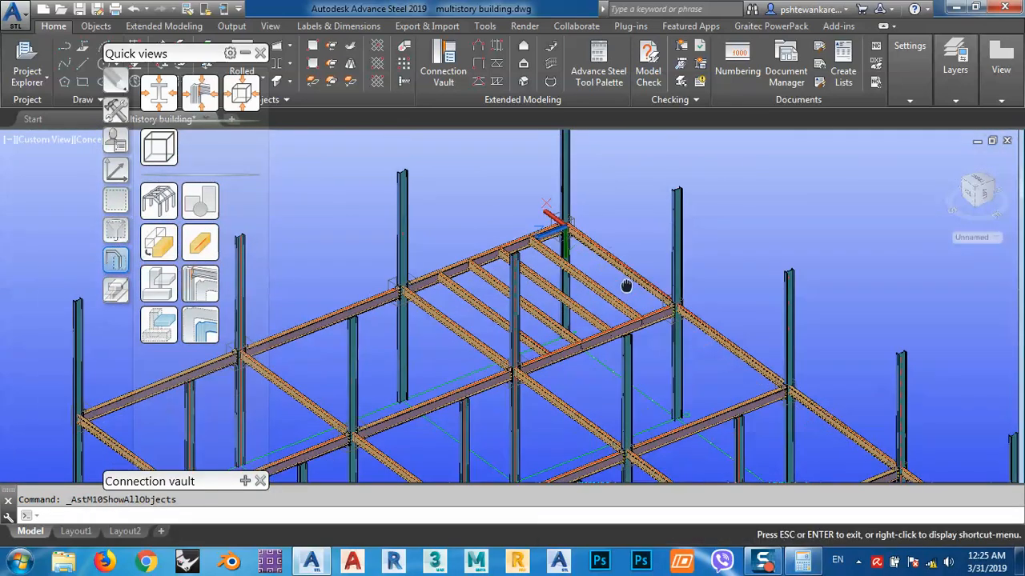
{"action": "scroll", "coordinate": [599, 226], "scroll_direction": "up", "scroll_amount": 8}
{"action": "scroll", "coordinate": [599, 227], "scroll_direction": "up", "scroll_amount": 2}
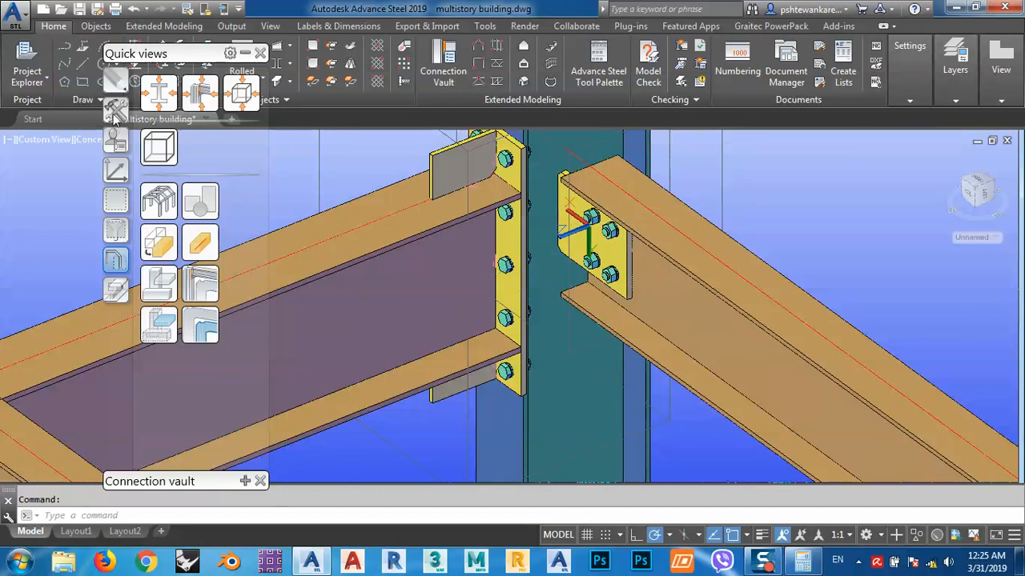
{"action": "left_click", "coordinate": [116, 111]}
{"action": "left_click", "coordinate": [163, 330]}
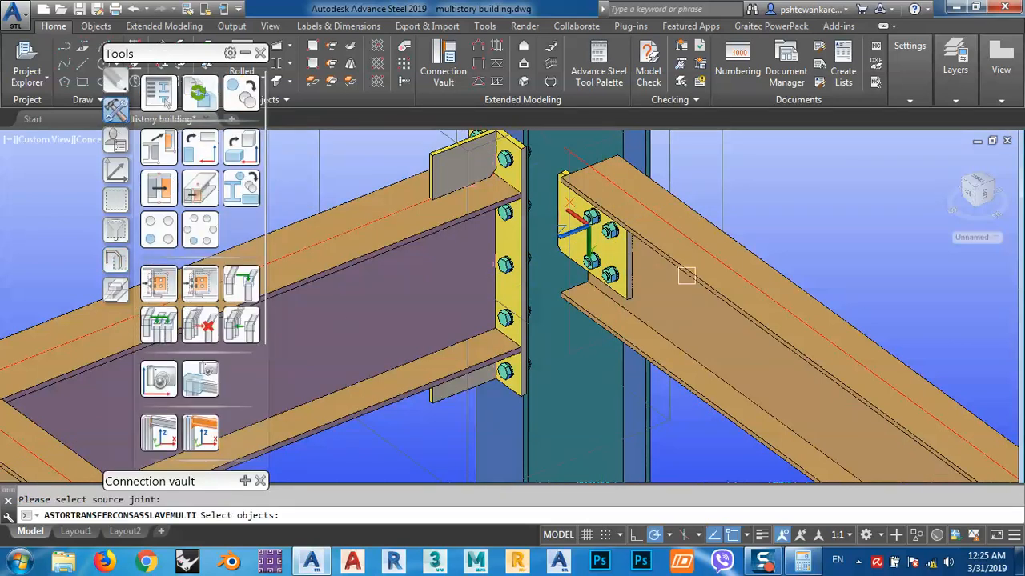
{"action": "scroll", "coordinate": [624, 257], "scroll_direction": "up", "scroll_amount": 4}
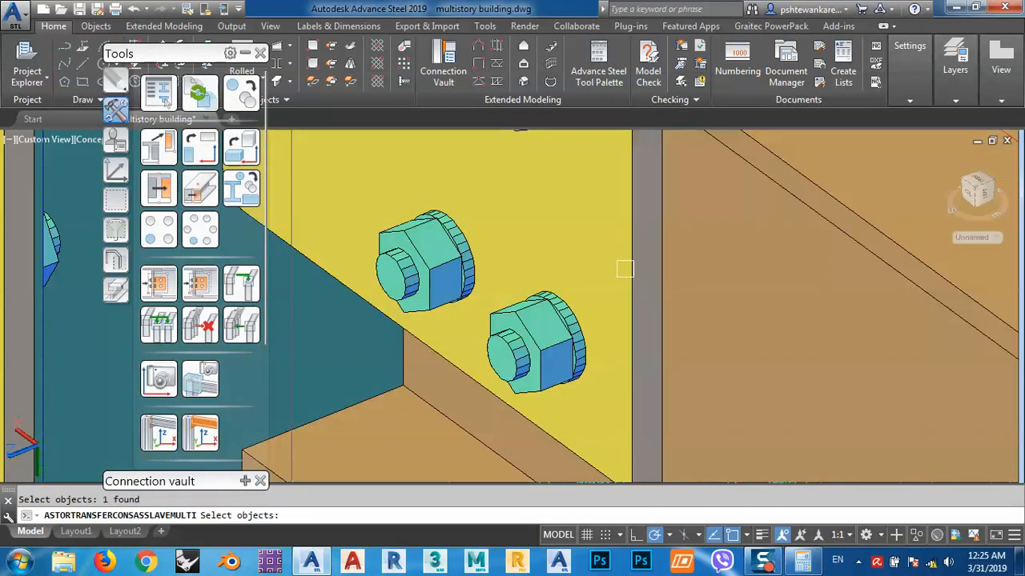
{"action": "key", "text": "Return"}
{"action": "left_click", "coordinate": [161, 324]}
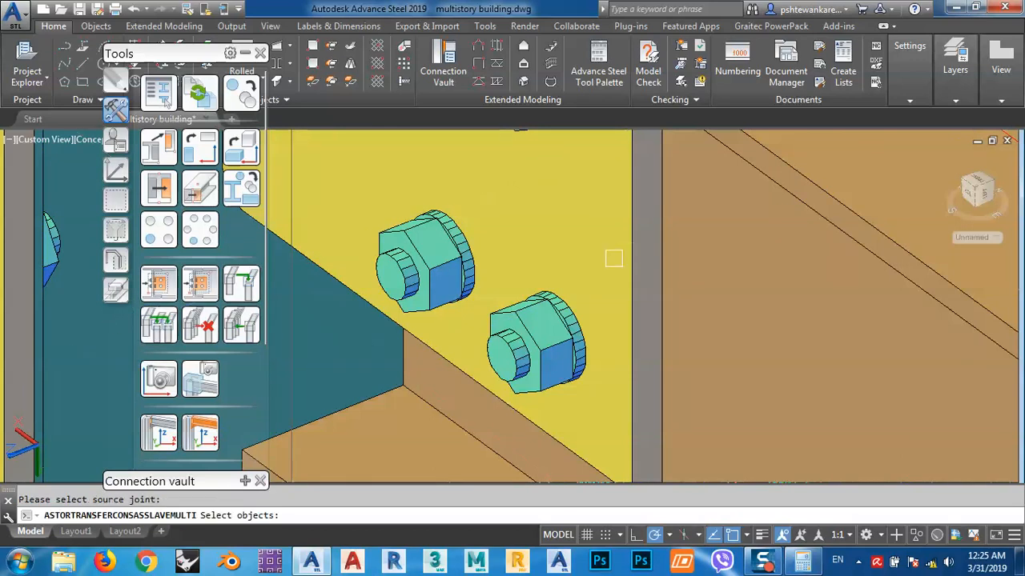
{"action": "left_click", "coordinate": [626, 251]}
{"action": "scroll", "coordinate": [621, 250], "scroll_direction": "down", "scroll_amount": 6}
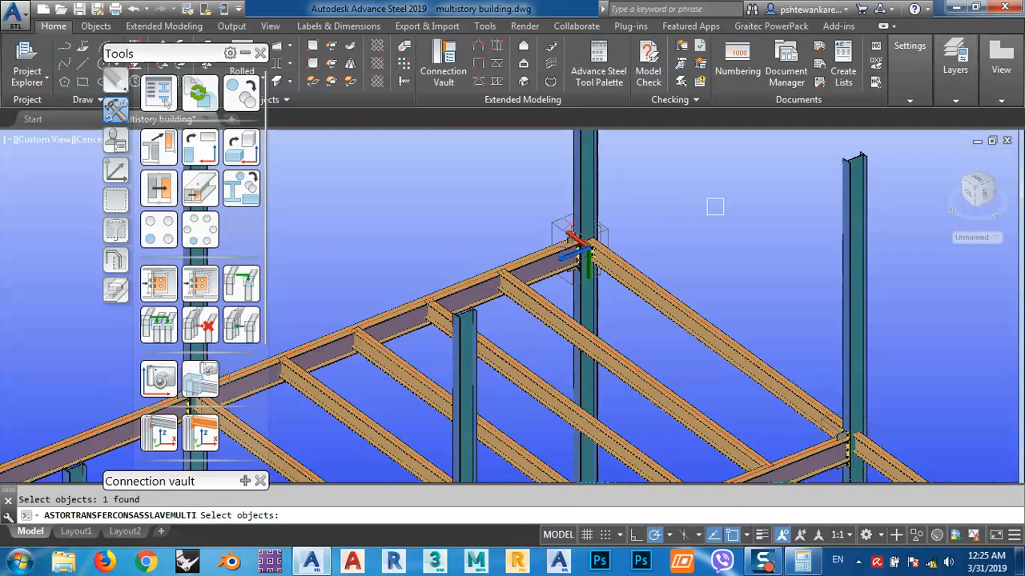
{"action": "key", "text": "Return"}
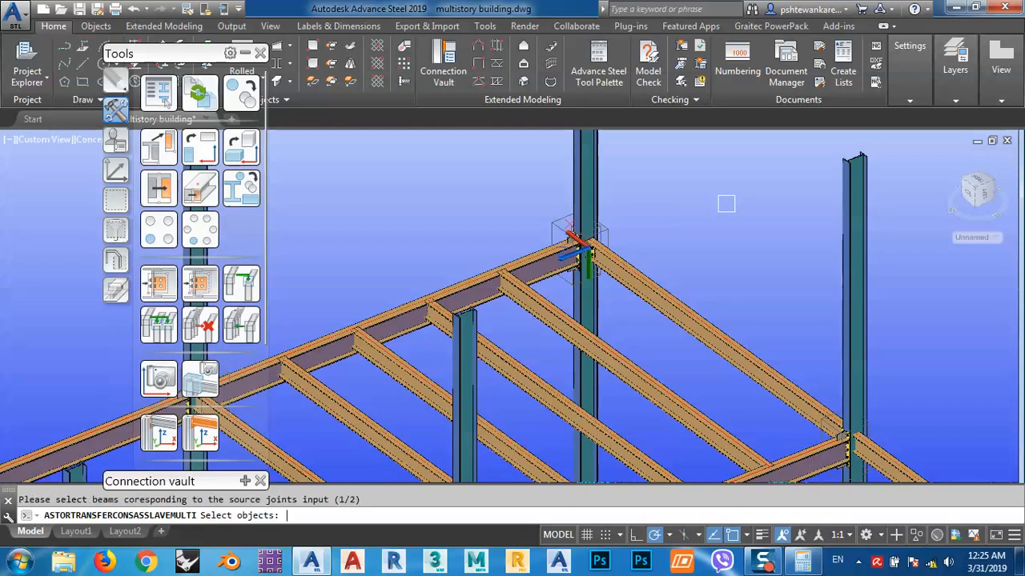
Choose all columns except the source corner column as the first input members for the copied joint
{"action": "scroll", "coordinate": [726, 204], "scroll_direction": "down", "scroll_amount": 8}
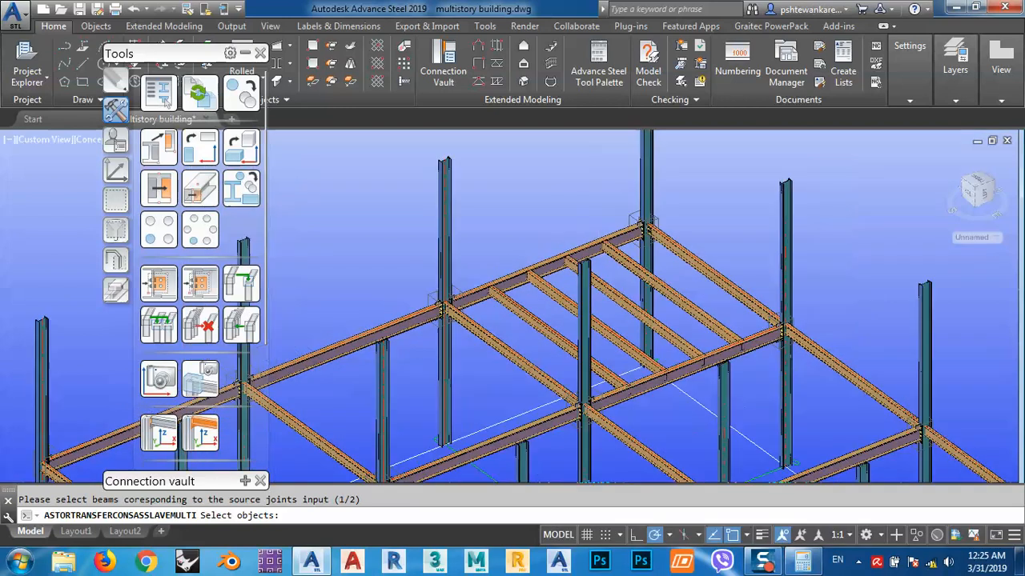
{"action": "left_click", "coordinate": [655, 209]}
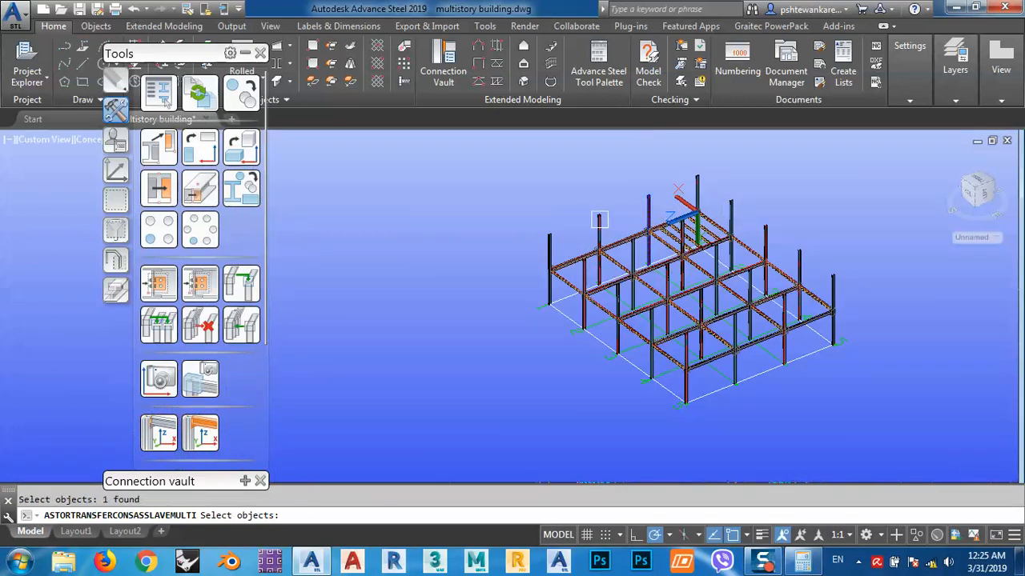
{"action": "scroll", "coordinate": [621, 288], "scroll_direction": "up", "scroll_amount": 5}
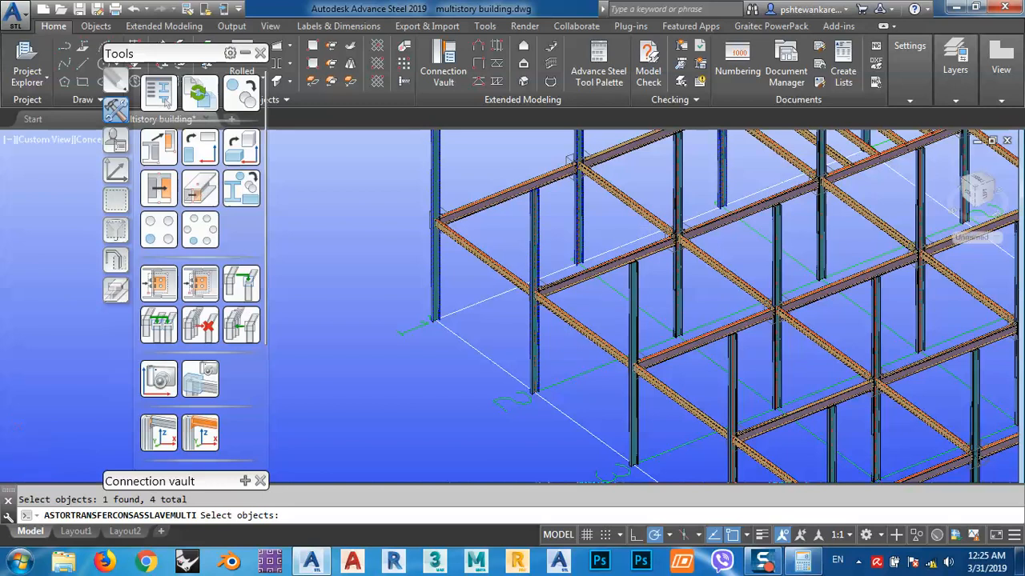
{"action": "scroll", "coordinate": [636, 312], "scroll_direction": "down", "scroll_amount": 6}
{"action": "middle_click_drag", "start_coordinate": [636, 312], "coordinate": [725, 259], "text": "shift"}
{"action": "scroll", "coordinate": [744, 290], "scroll_direction": "up", "scroll_amount": 3}
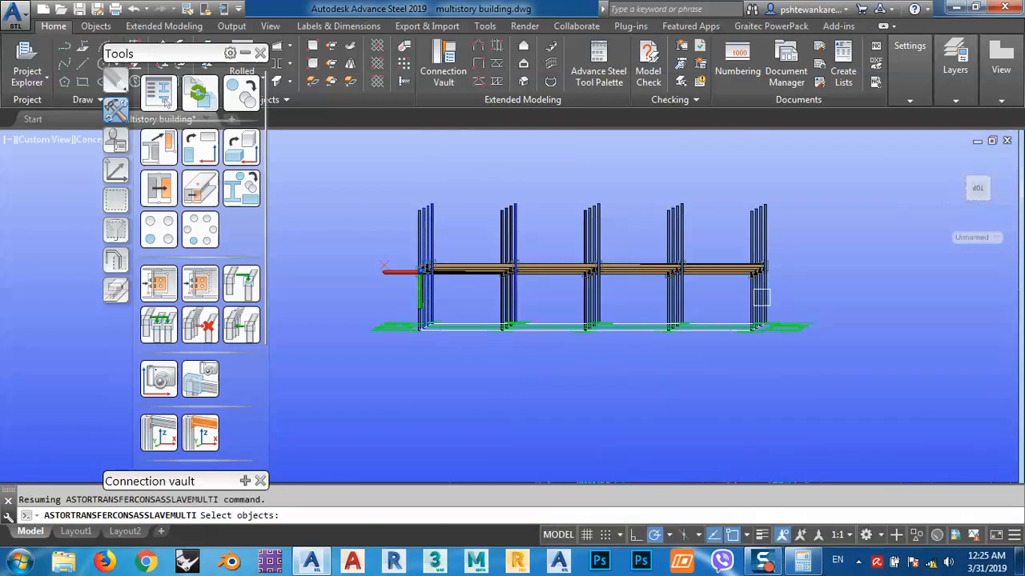
{"action": "left_click", "coordinate": [792, 300]}
{"action": "left_click", "coordinate": [478, 311]}
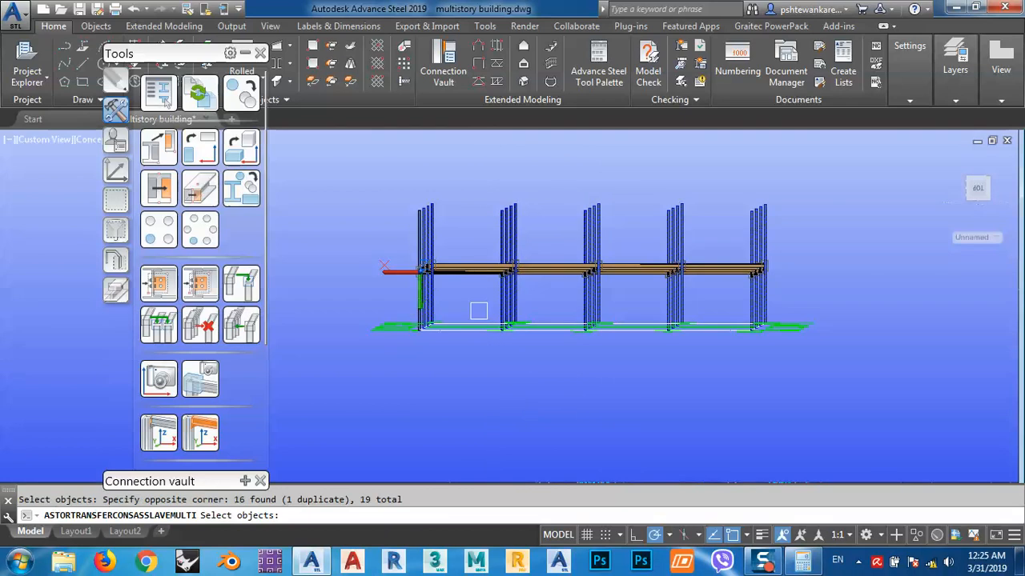
{"action": "key", "text": "Return"}
Pick the first floor beams framing into the columns along the numbered-grid direction as the copied joint's second input members
{"action": "middle_click_drag", "start_coordinate": [550, 309], "coordinate": [408, 300], "text": "shift"}
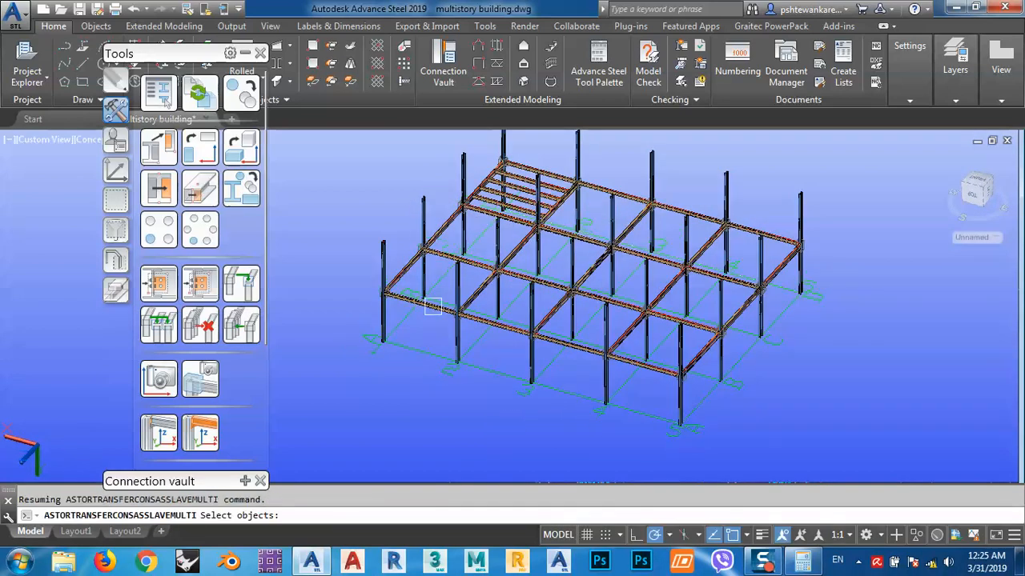
{"action": "left_click", "coordinate": [433, 306]}
{"action": "scroll", "coordinate": [443, 255], "scroll_direction": "up", "scroll_amount": 5}
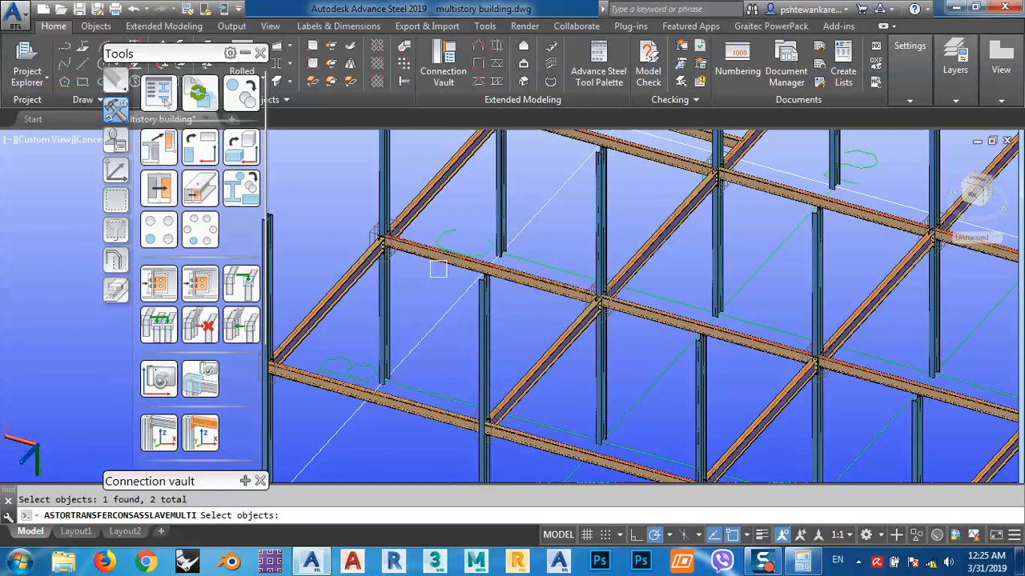
{"action": "middle_click_drag", "start_coordinate": [558, 193], "coordinate": [516, 300]}
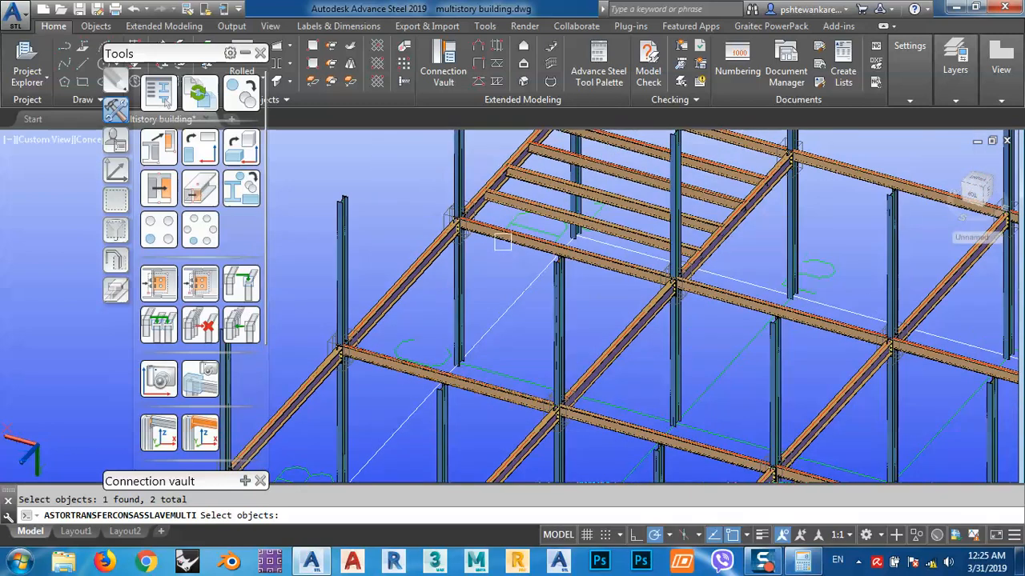
{"action": "middle_click_drag", "start_coordinate": [587, 216], "coordinate": [504, 323]}
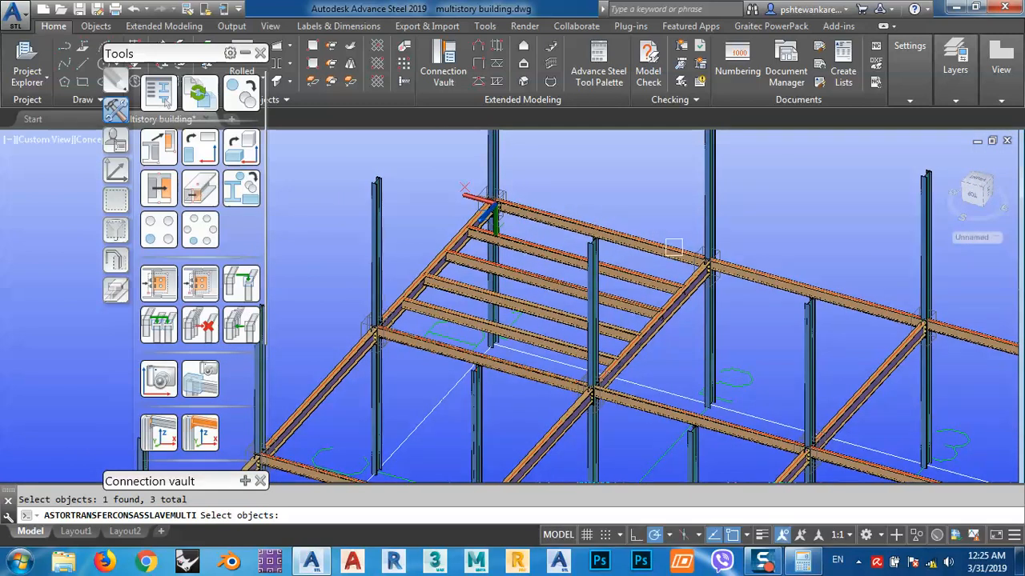
{"action": "middle_click_drag", "start_coordinate": [744, 331], "coordinate": [591, 204]}
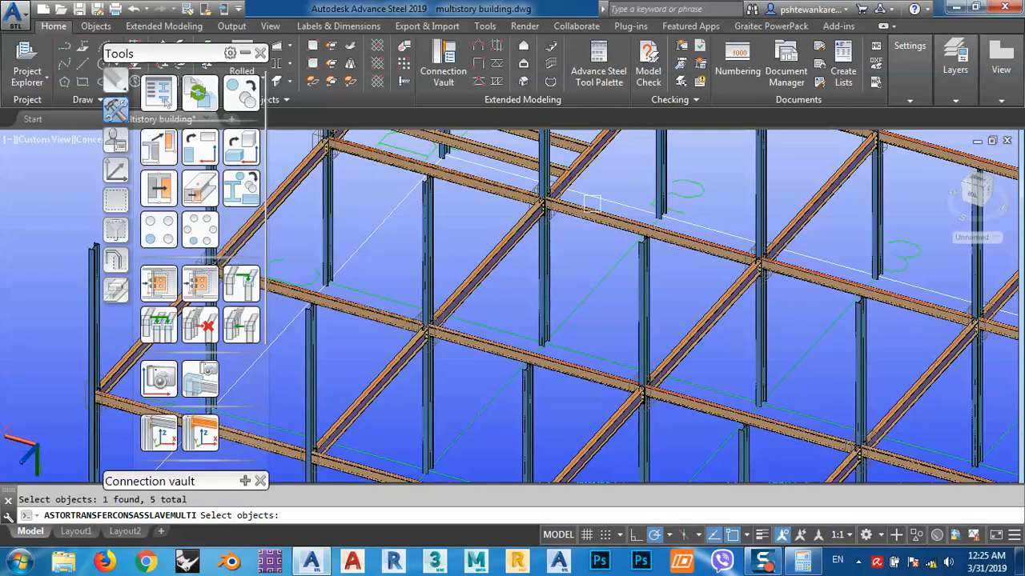
{"action": "middle_click_drag", "start_coordinate": [490, 368], "coordinate": [494, 220]}
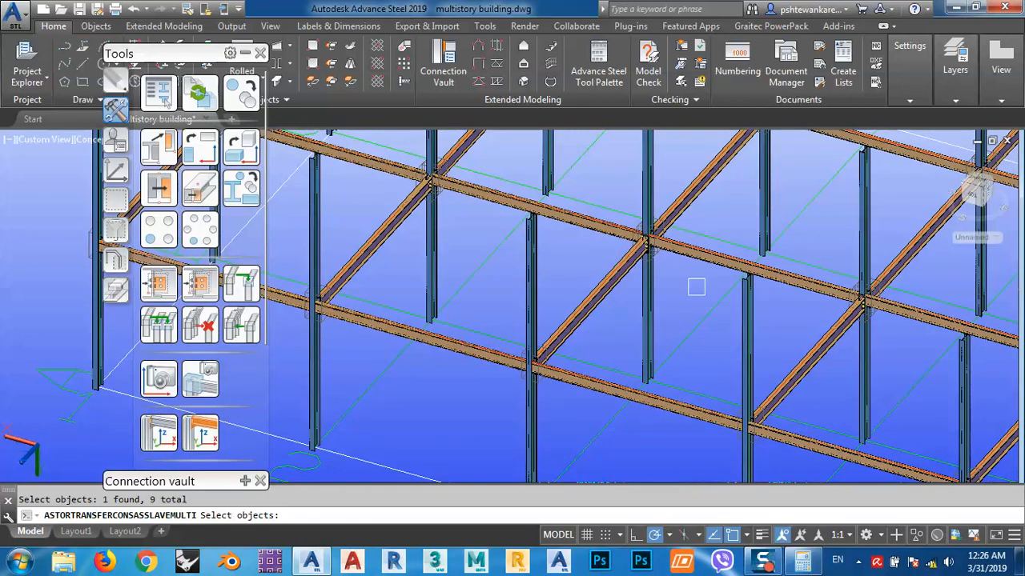
{"action": "middle_click_drag", "start_coordinate": [809, 231], "coordinate": [653, 234]}
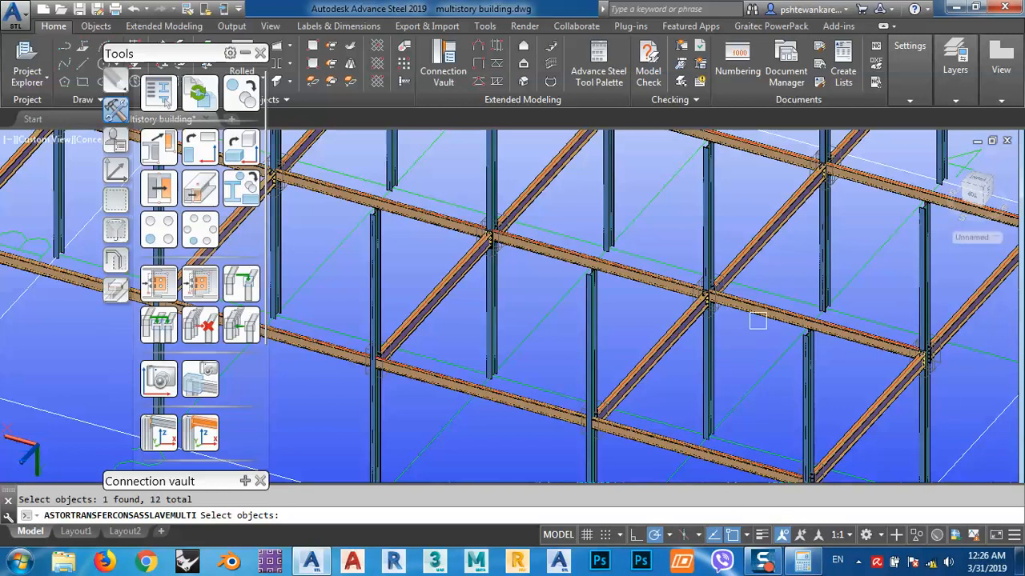
Add the remaining beams in the same direction and complete copying the fin plate joint to the chosen columns and beams
{"action": "middle_click_drag", "start_coordinate": [795, 219], "coordinate": [704, 343]}
{"action": "scroll", "coordinate": [726, 298], "scroll_direction": "up", "scroll_amount": 7}
{"action": "left_click", "coordinate": [682, 298]}
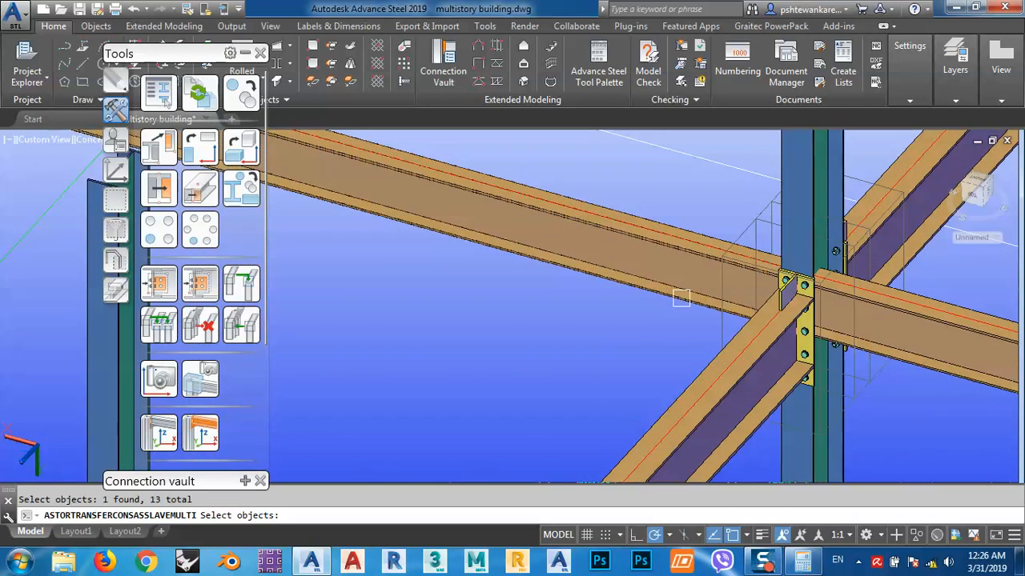
{"action": "scroll", "coordinate": [590, 355], "scroll_direction": "down", "scroll_amount": 10}
{"action": "scroll", "coordinate": [664, 264], "scroll_direction": "up", "scroll_amount": 6}
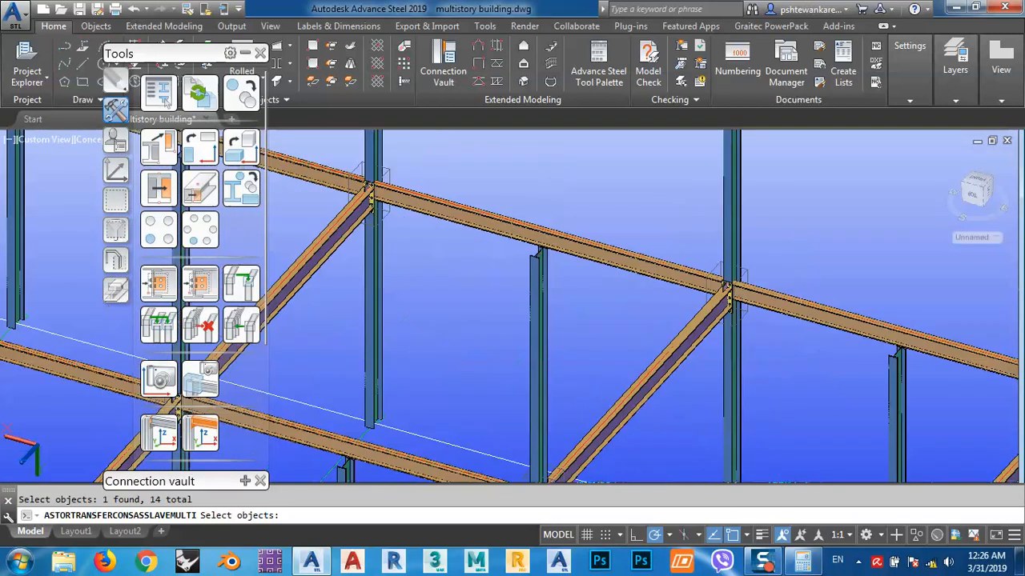
{"action": "left_click", "coordinate": [823, 312]}
{"action": "scroll", "coordinate": [801, 258], "scroll_direction": "down", "scroll_amount": 8}
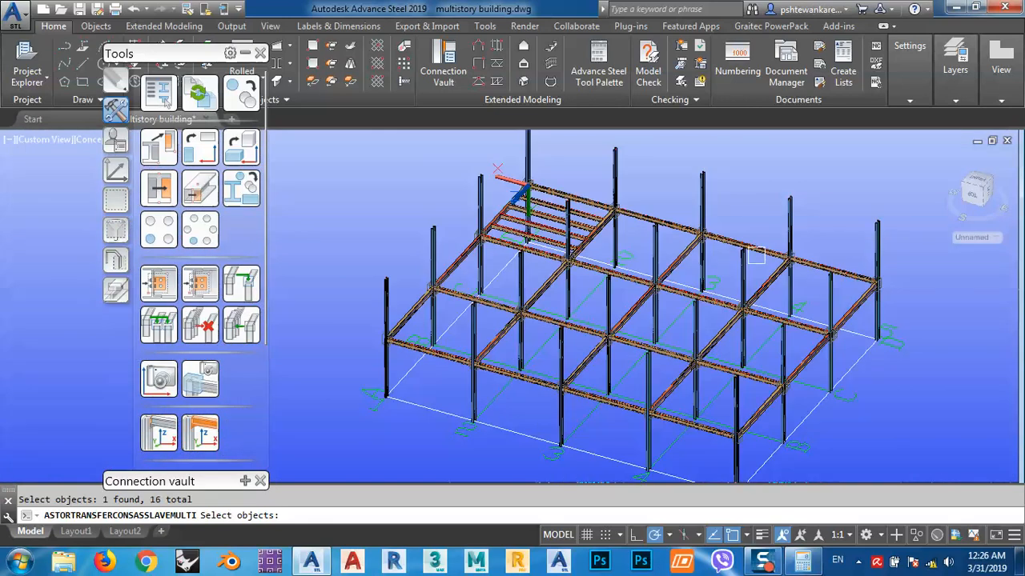
{"action": "scroll", "coordinate": [695, 240], "scroll_direction": "up", "scroll_amount": 5}
{"action": "middle_click_drag", "start_coordinate": [553, 211], "coordinate": [672, 308]}
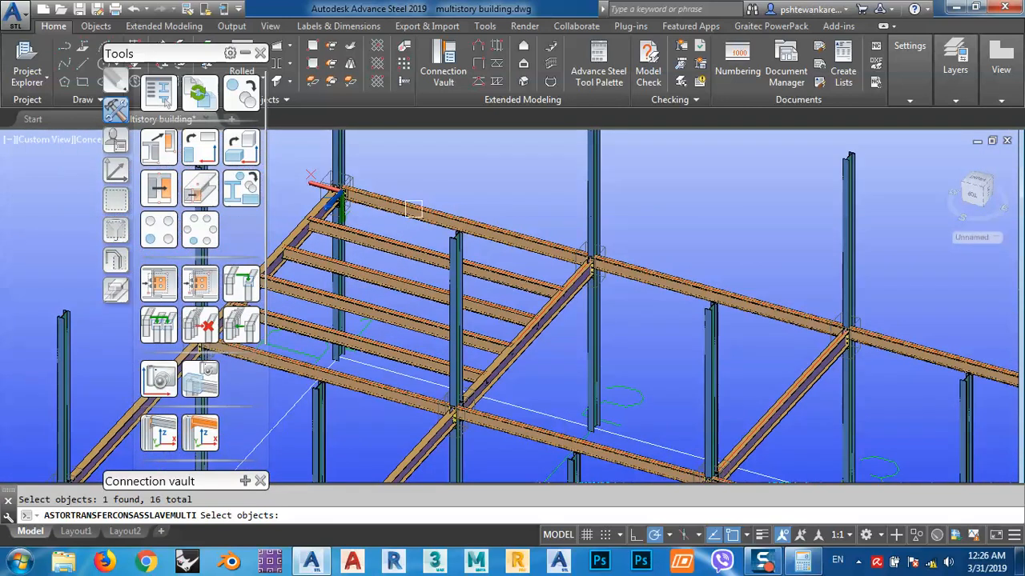
{"action": "scroll", "coordinate": [504, 230], "scroll_direction": "up", "scroll_amount": 3}
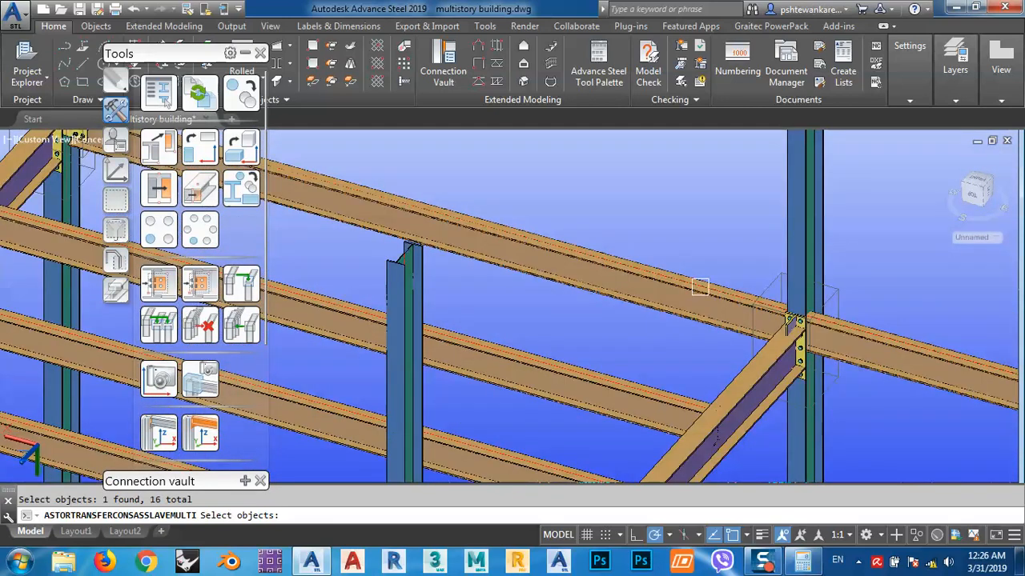
{"action": "scroll", "coordinate": [683, 303], "scroll_direction": "down", "scroll_amount": 3}
{"action": "middle_click_drag", "start_coordinate": [683, 302], "coordinate": [762, 223]}
{"action": "scroll", "coordinate": [761, 223], "scroll_direction": "down", "scroll_amount": 2}
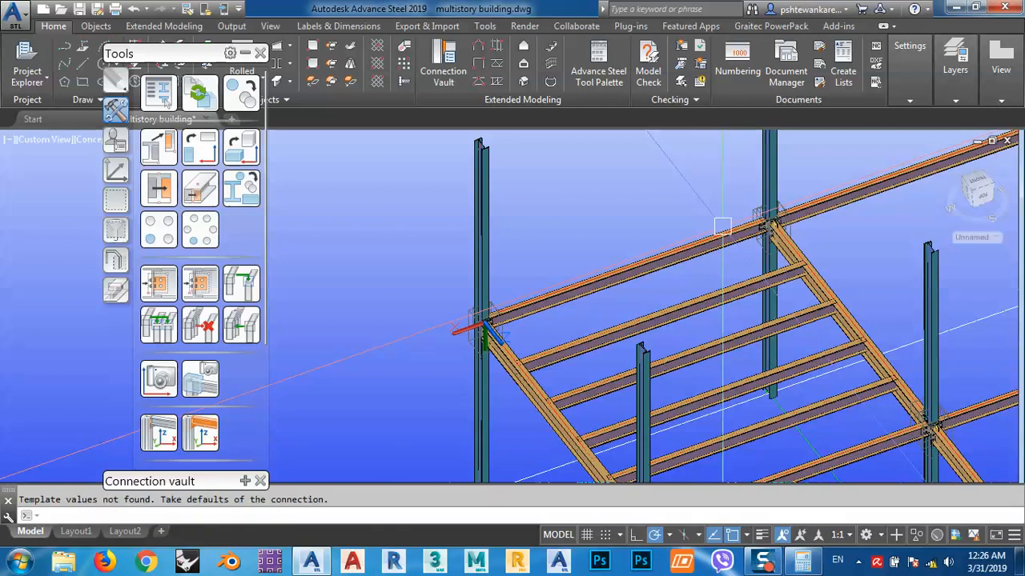
Inspect the copied fin plate joints at the beam-column connections around the floor
{"action": "scroll", "coordinate": [723, 227], "scroll_direction": "up", "scroll_amount": 5}
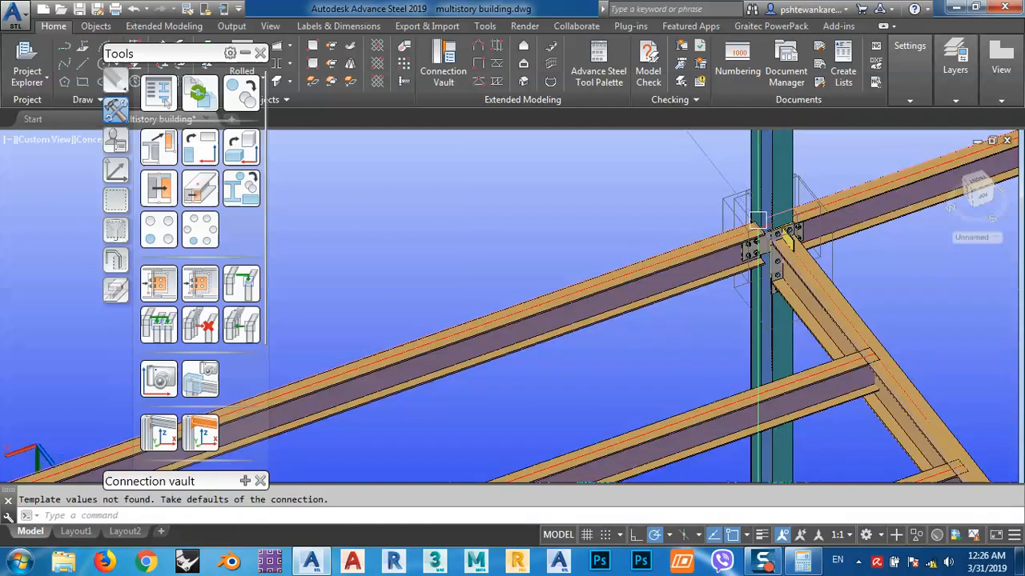
{"action": "scroll", "coordinate": [751, 236], "scroll_direction": "down", "scroll_amount": 5}
{"action": "middle_click_drag", "start_coordinate": [750, 235], "coordinate": [681, 287], "text": "shift"}
{"action": "scroll", "coordinate": [681, 288], "scroll_direction": "down", "scroll_amount": 10}
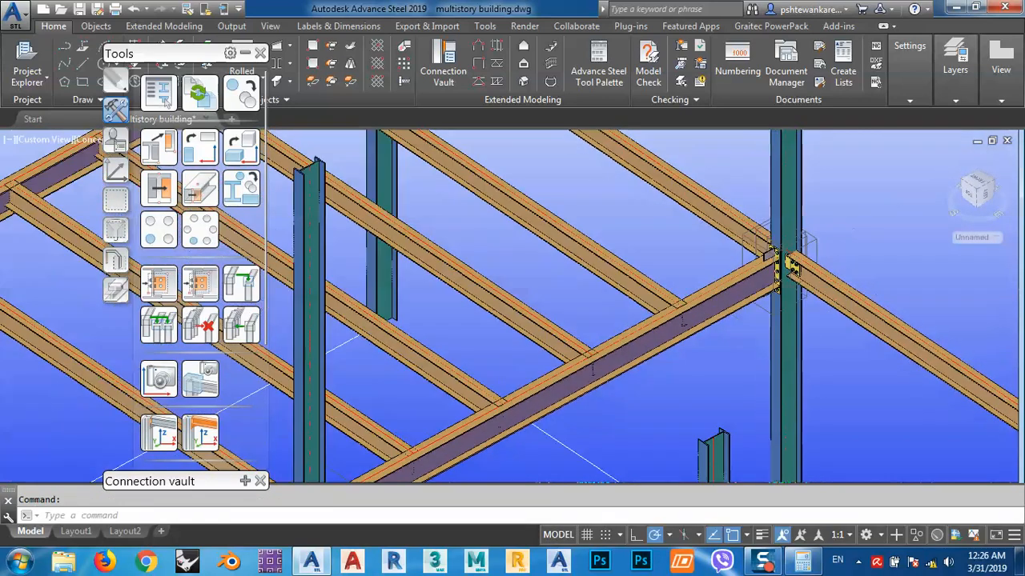
{"action": "scroll", "coordinate": [768, 260], "scroll_direction": "up", "scroll_amount": 8}
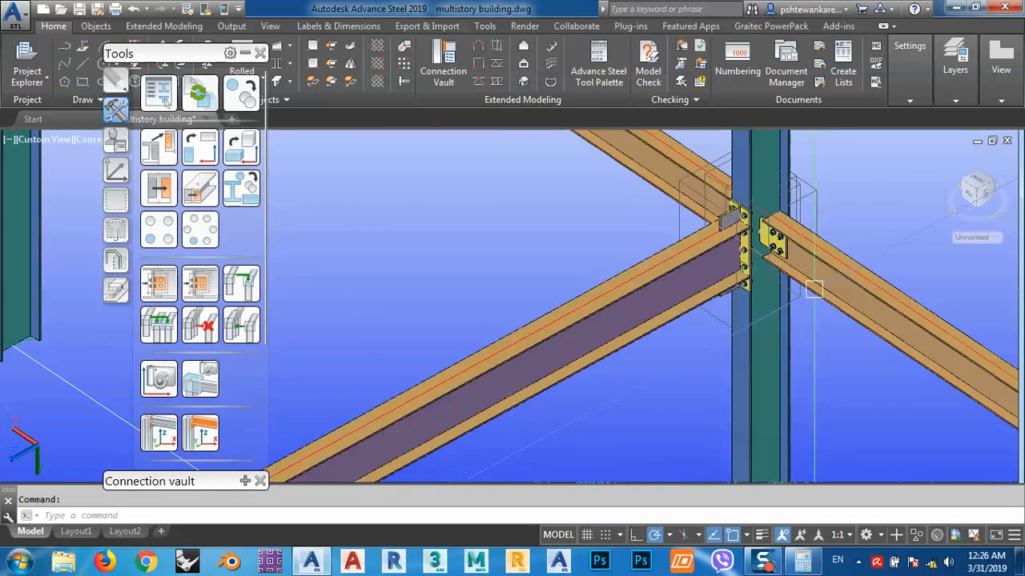
{"action": "scroll", "coordinate": [767, 260], "scroll_direction": "down", "scroll_amount": 5}
{"action": "scroll", "coordinate": [767, 260], "scroll_direction": "down", "scroll_amount": 5}
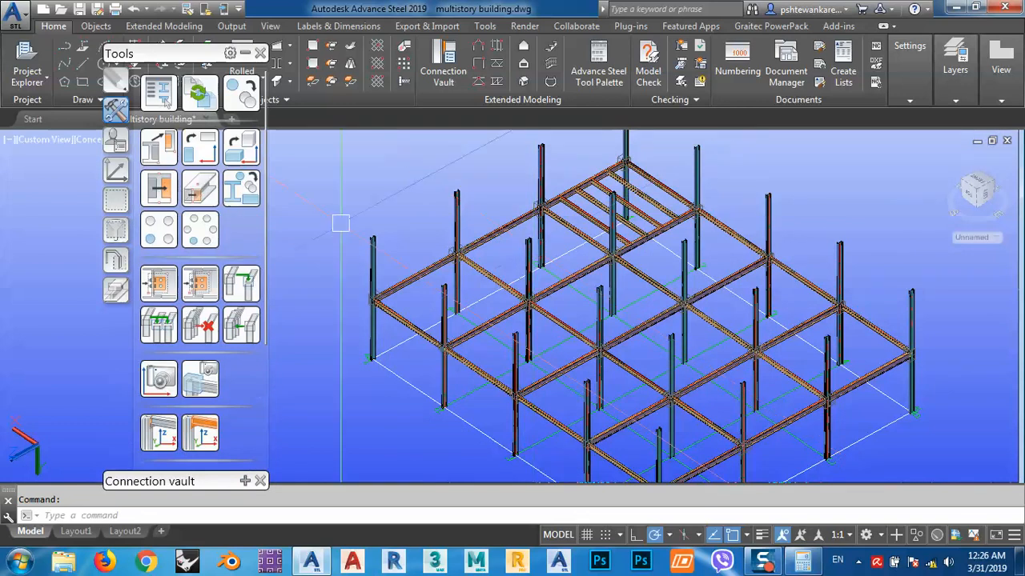
Reset the coordinate system to World and check the fin plate joint at the corner column
{"action": "left_click", "coordinate": [116, 173]}
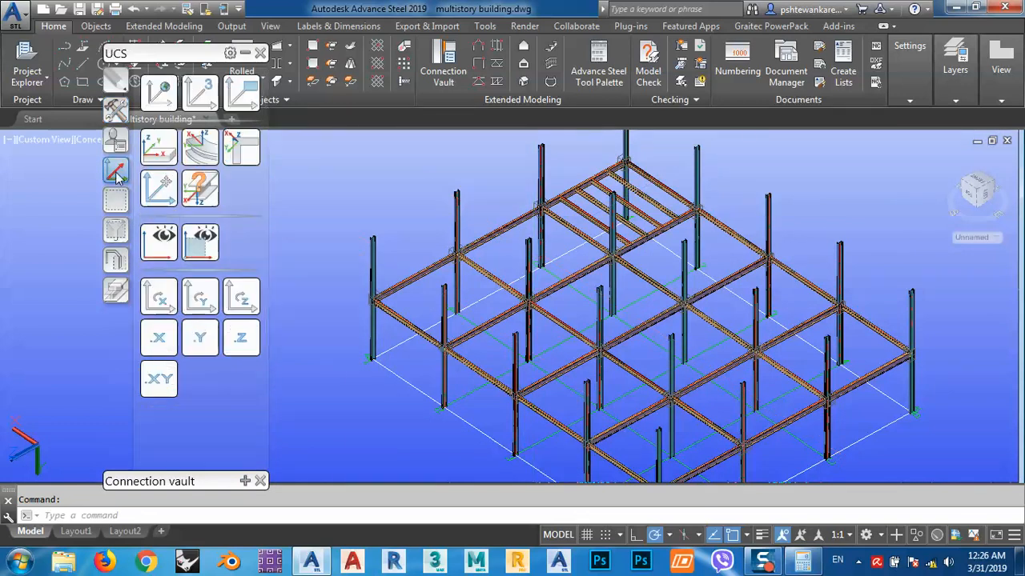
{"action": "left_click", "coordinate": [161, 98]}
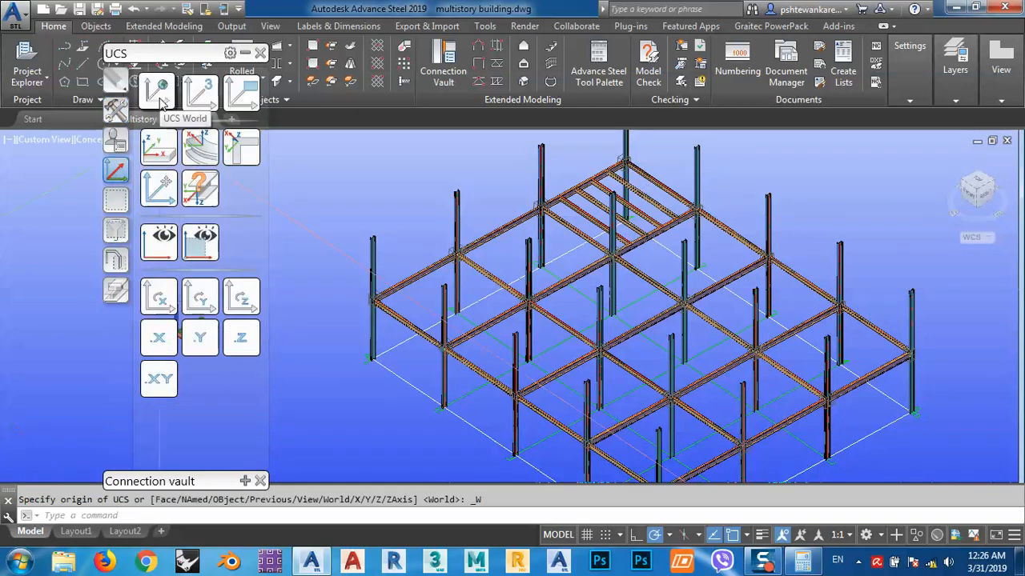
{"action": "scroll", "coordinate": [630, 152], "scroll_direction": "up", "scroll_amount": 2}
{"action": "scroll", "coordinate": [622, 162], "scroll_direction": "up", "scroll_amount": 5}
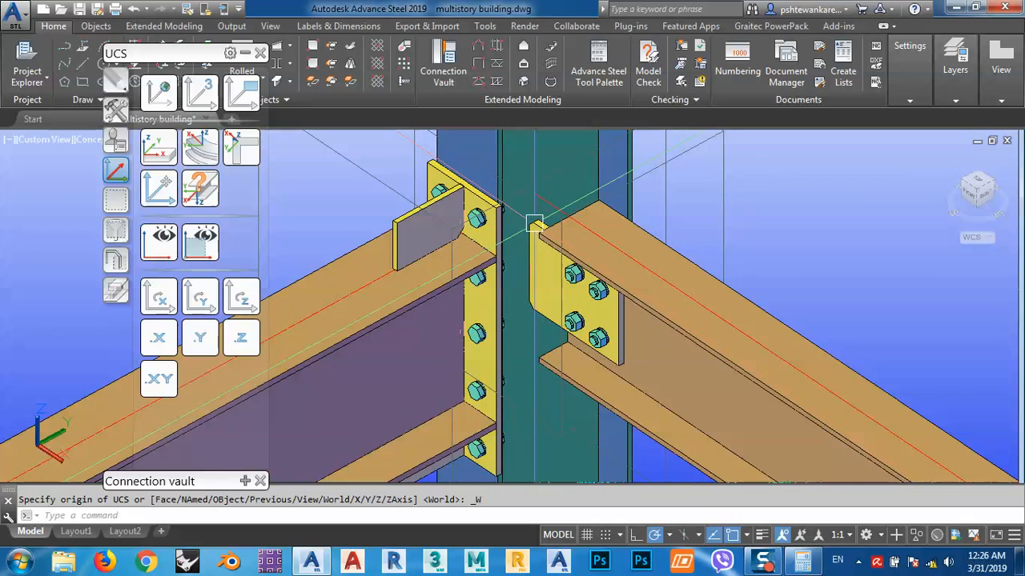
{"action": "scroll", "coordinate": [534, 224], "scroll_direction": "down", "scroll_amount": 6}
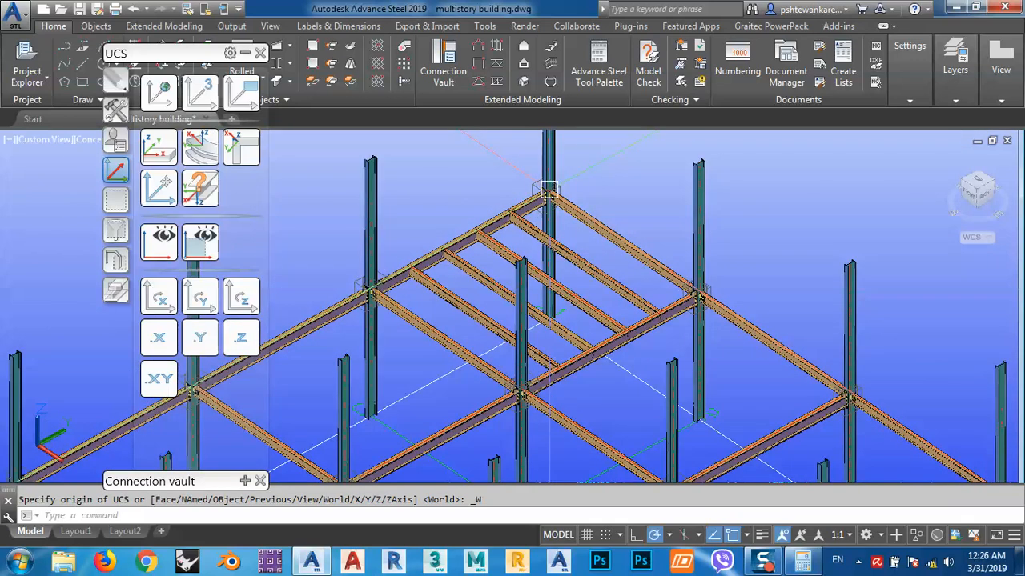
{"action": "scroll", "coordinate": [554, 201], "scroll_direction": "up", "scroll_amount": 6}
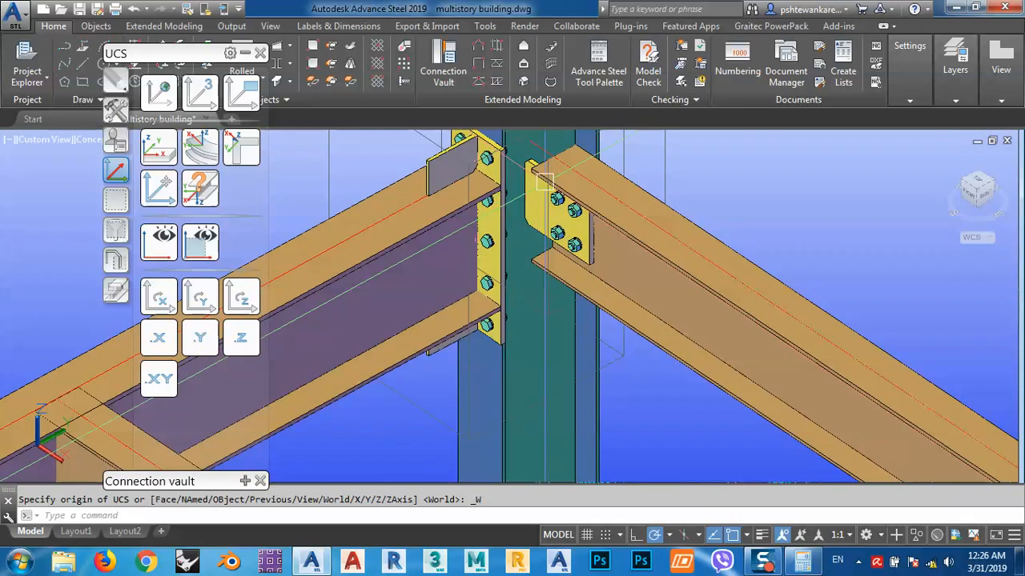
Switch to the top view and select the beams on axes A to D between grid lines 1 and 2
{"action": "left_click", "coordinate": [980, 188]}
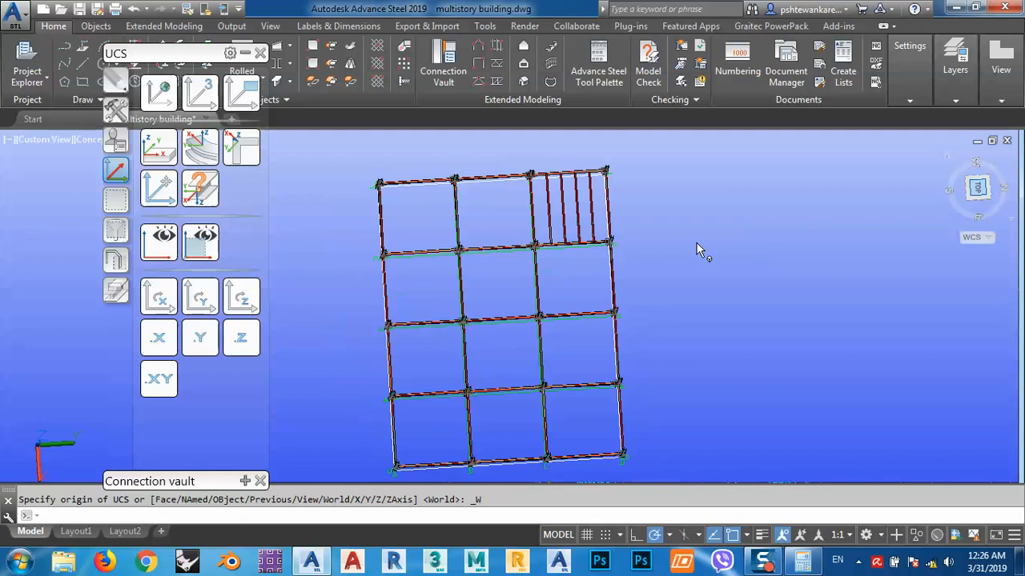
{"action": "left_click", "coordinate": [621, 201]}
{"action": "middle_click_drag", "start_coordinate": [689, 223], "coordinate": [850, 264]}
{"action": "left_click", "coordinate": [578, 223]}
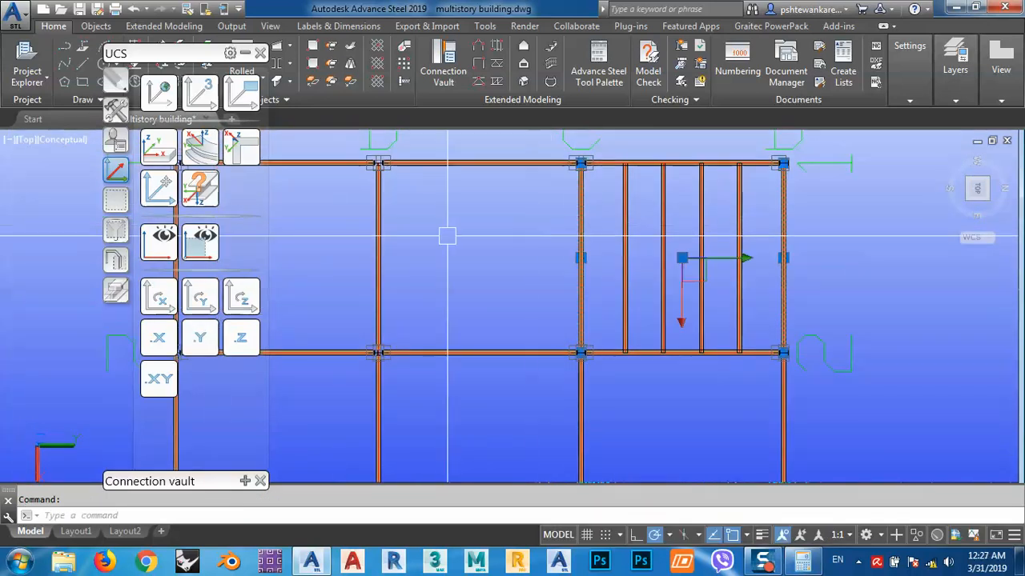
{"action": "left_click", "coordinate": [379, 232]}
{"action": "middle_click_drag", "start_coordinate": [344, 234], "coordinate": [544, 230]}
{"action": "scroll", "coordinate": [391, 172], "scroll_direction": "down", "scroll_amount": 4}
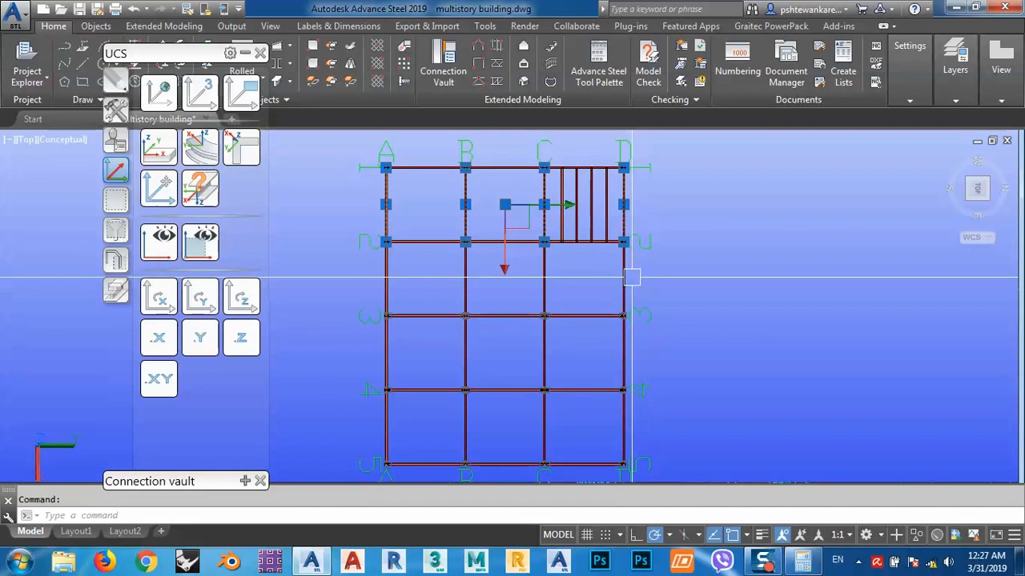
Add the beams on axes A to D between grid lines 2 and 3 to the selection
{"action": "left_click", "coordinate": [623, 277]}
{"action": "left_click", "coordinate": [543, 283]}
{"action": "left_click", "coordinate": [465, 285]}
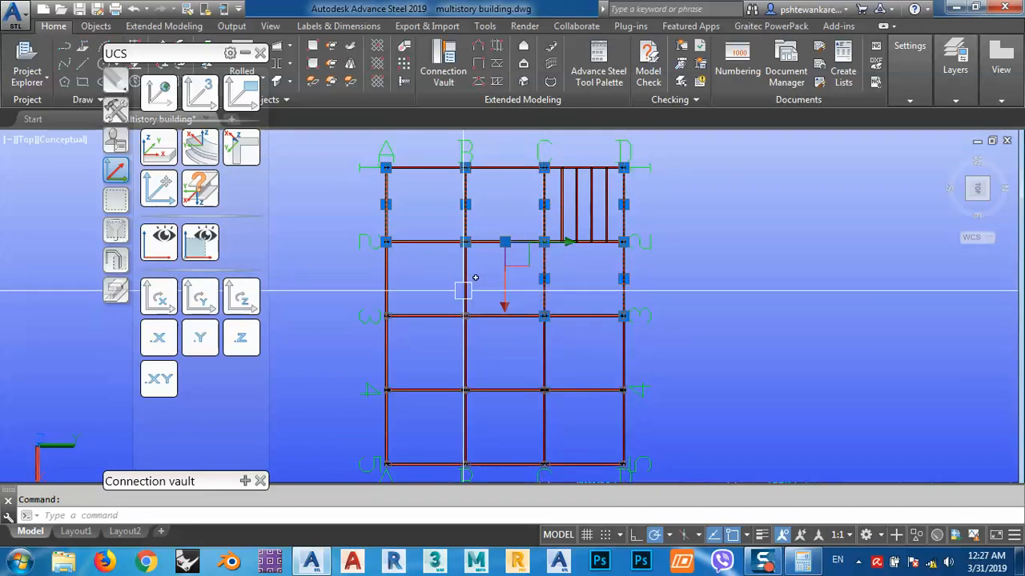
{"action": "left_click", "coordinate": [386, 284]}
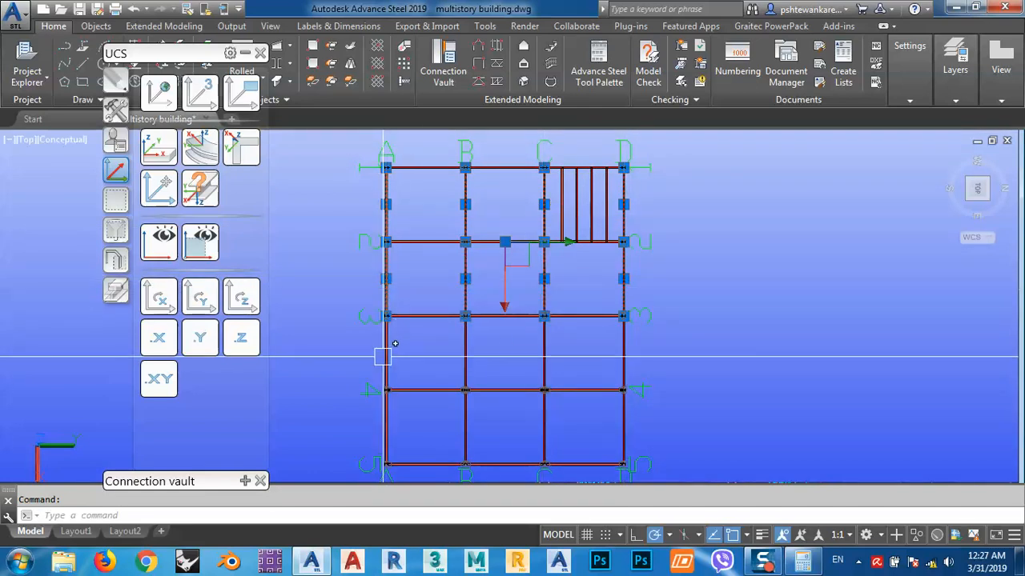
Add the remaining beams along grid lines A to D, between grids 3–4 and 4–5, to the selection
{"action": "left_click", "coordinate": [385, 355]}
{"action": "left_click", "coordinate": [464, 357]}
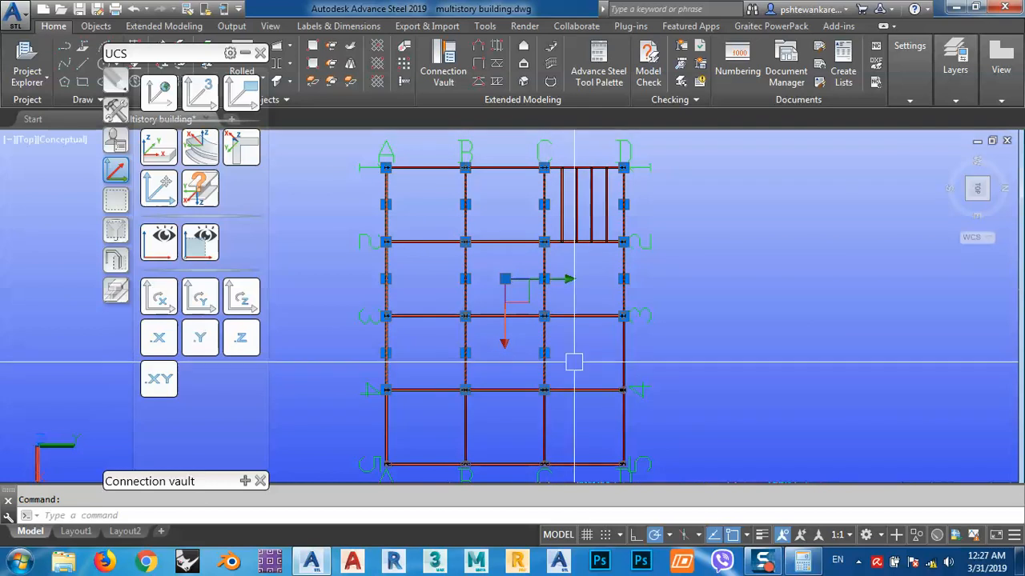
{"action": "left_click", "coordinate": [625, 351]}
{"action": "left_click", "coordinate": [625, 425]}
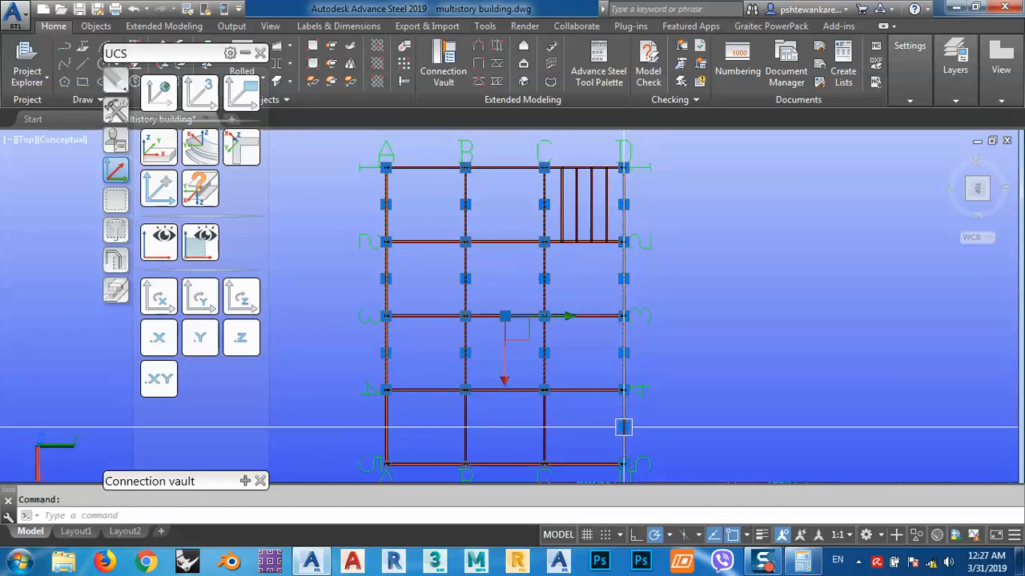
{"action": "left_click", "coordinate": [543, 424]}
{"action": "left_click", "coordinate": [460, 431]}
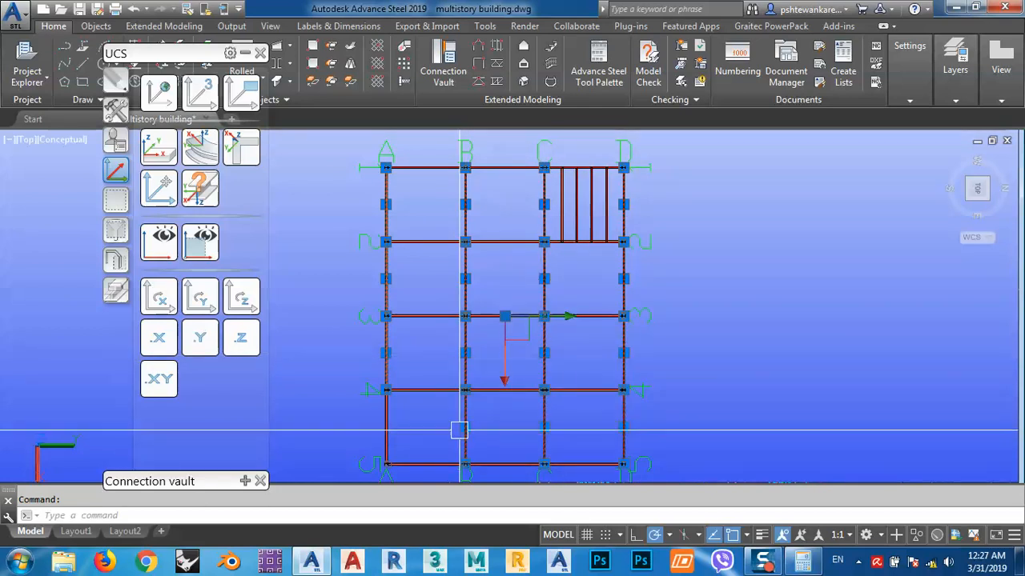
{"action": "left_click", "coordinate": [381, 428]}
Move the selected beams by 6 along Y, with X and Z at 0, using Transform elements, previewing before accepting
{"action": "middle_click_drag", "start_coordinate": [458, 418], "coordinate": [453, 346], "text": "shift"}
{"action": "scroll", "coordinate": [324, 289], "scroll_direction": "up", "scroll_amount": 8}
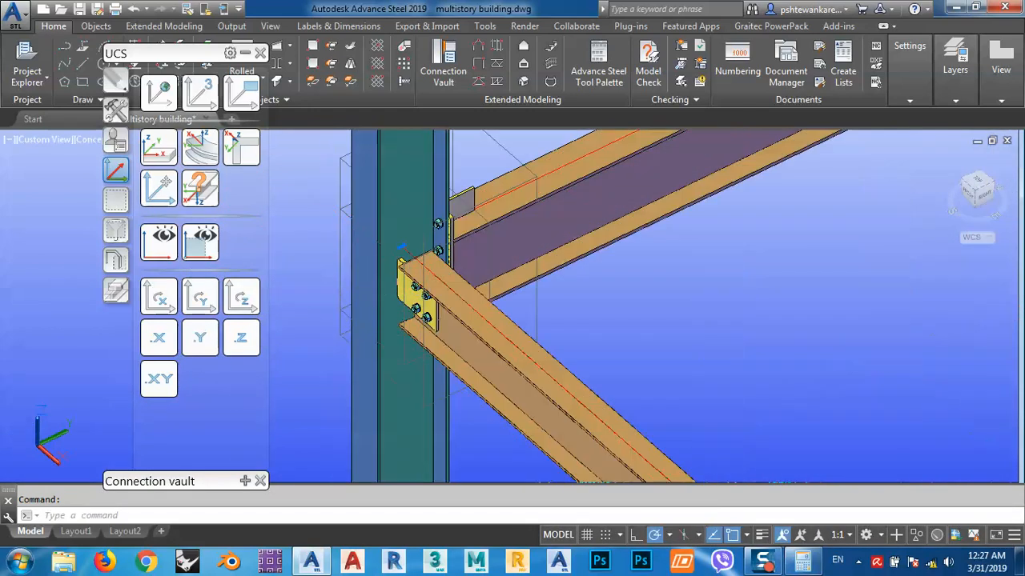
{"action": "left_click", "coordinate": [116, 110]}
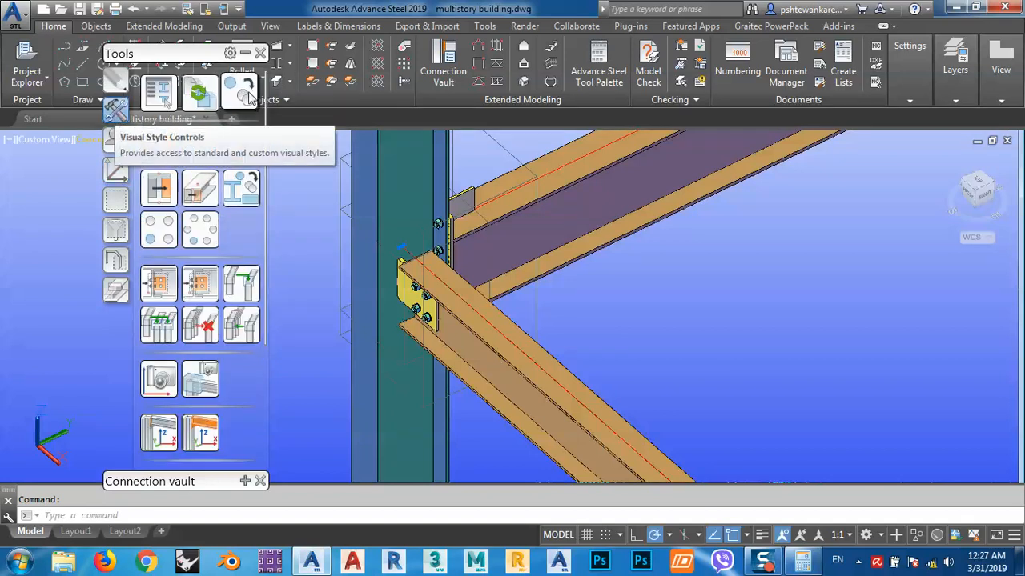
{"action": "left_click", "coordinate": [245, 96]}
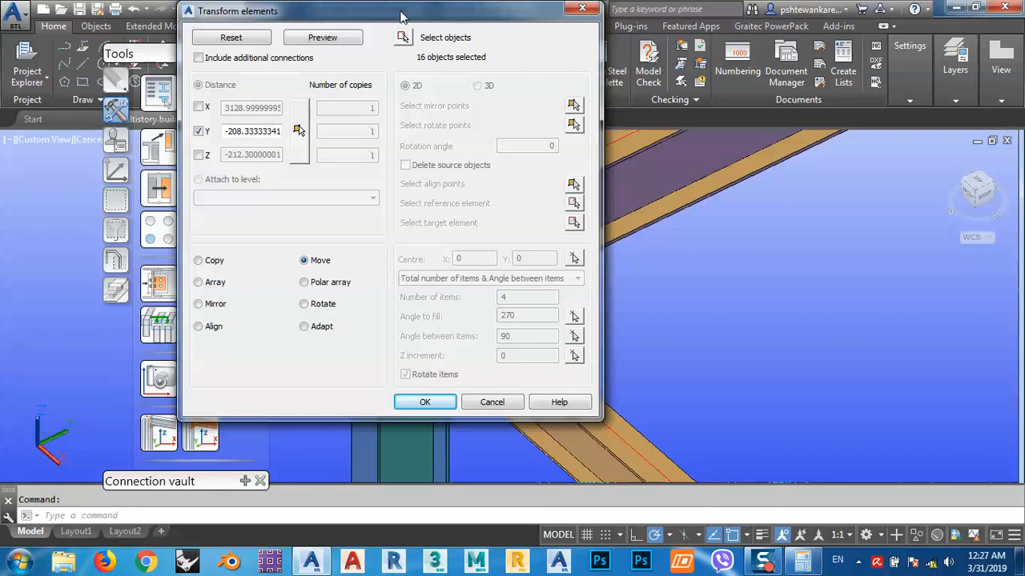
{"action": "left_click_drag", "start_coordinate": [400, 16], "coordinate": [245, 33]}
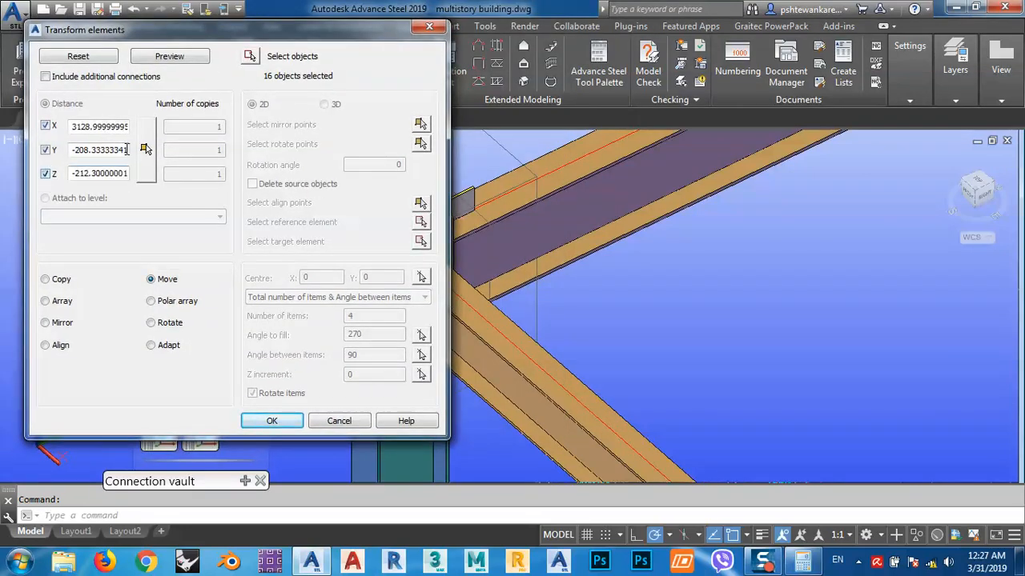
{"action": "left_click", "coordinate": [145, 151]}
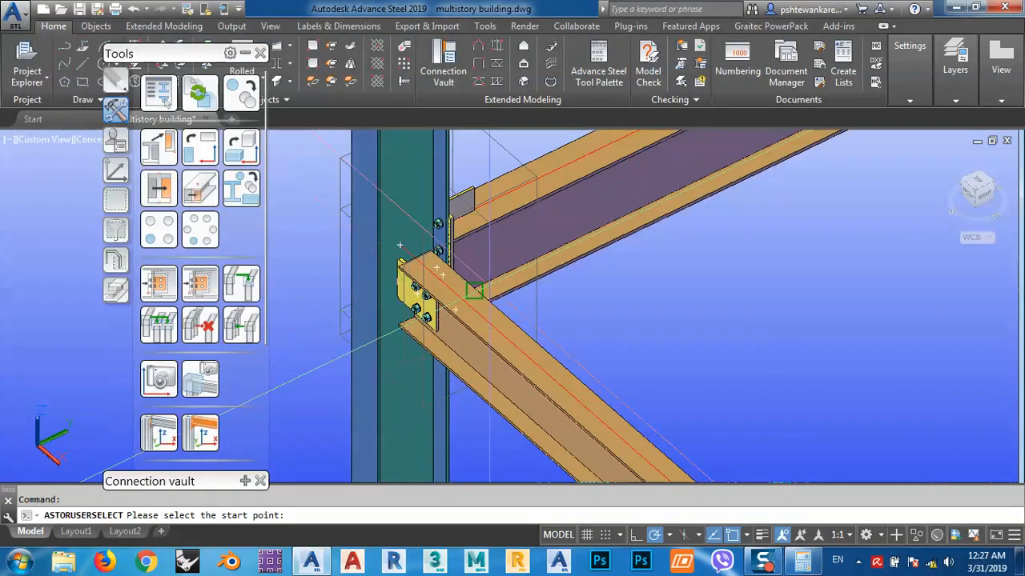
{"action": "left_click", "coordinate": [635, 340]}
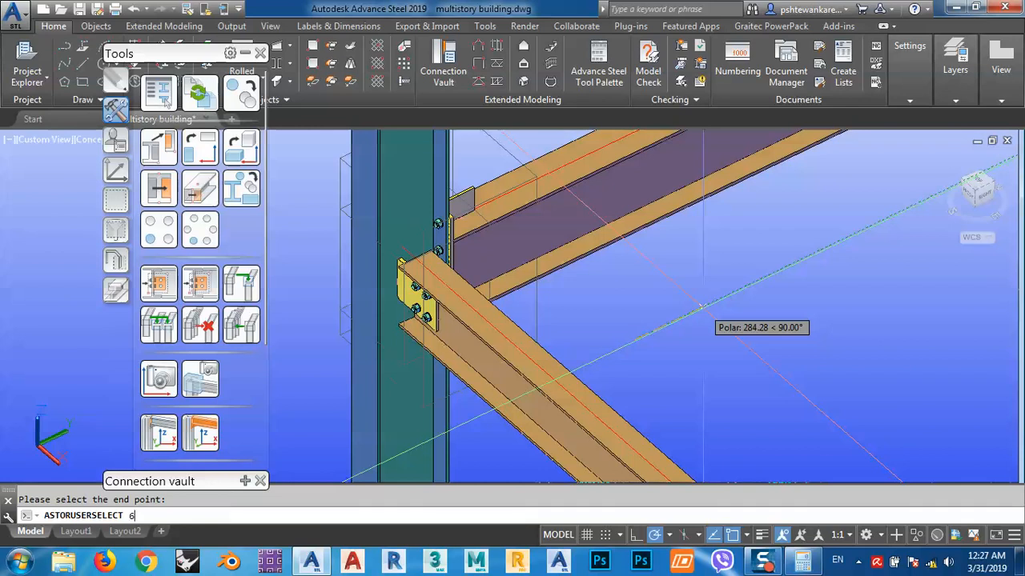
{"action": "key", "text": "Return"}
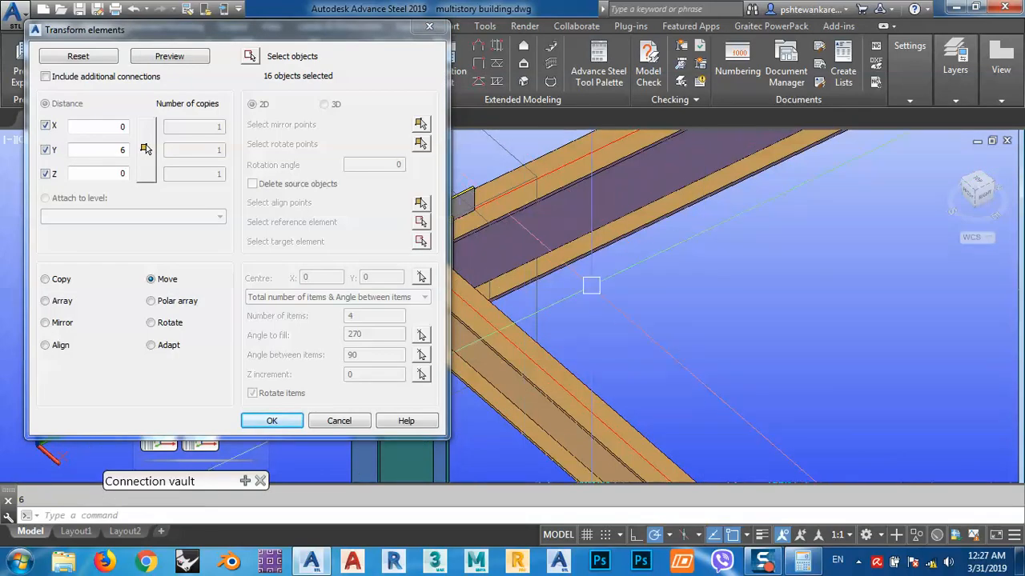
{"action": "left_click", "coordinate": [171, 58]}
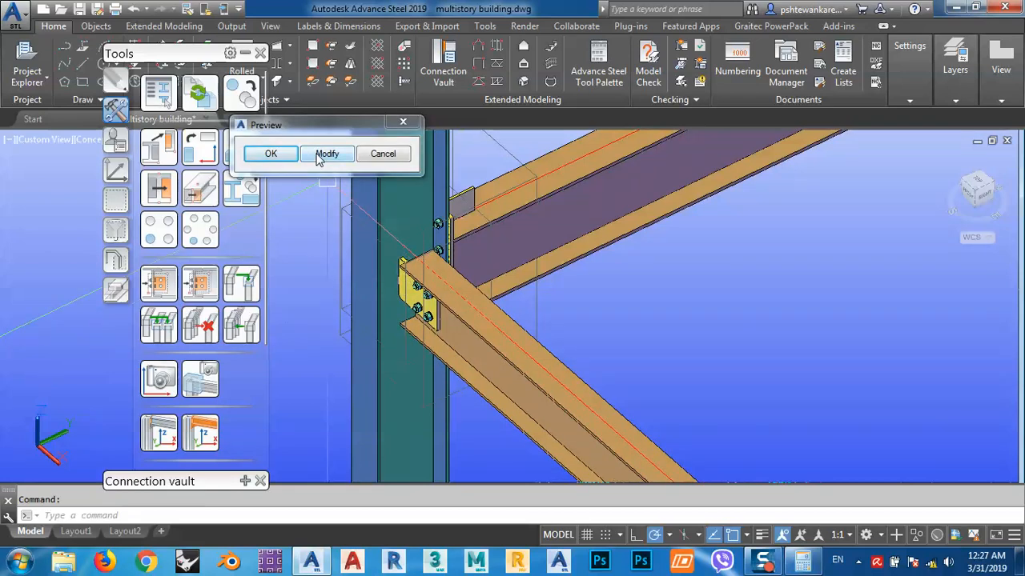
{"action": "left_click", "coordinate": [277, 159]}
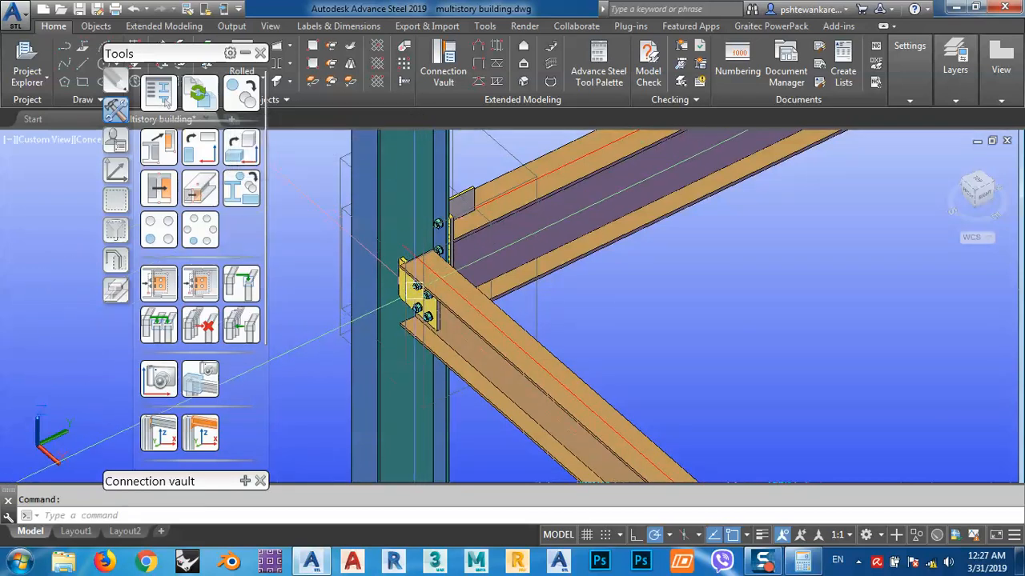
Show the column joint at grid A-1 in top view with the 2D Wireframe visual style
{"action": "scroll", "coordinate": [631, 242], "scroll_direction": "down", "scroll_amount": 10}
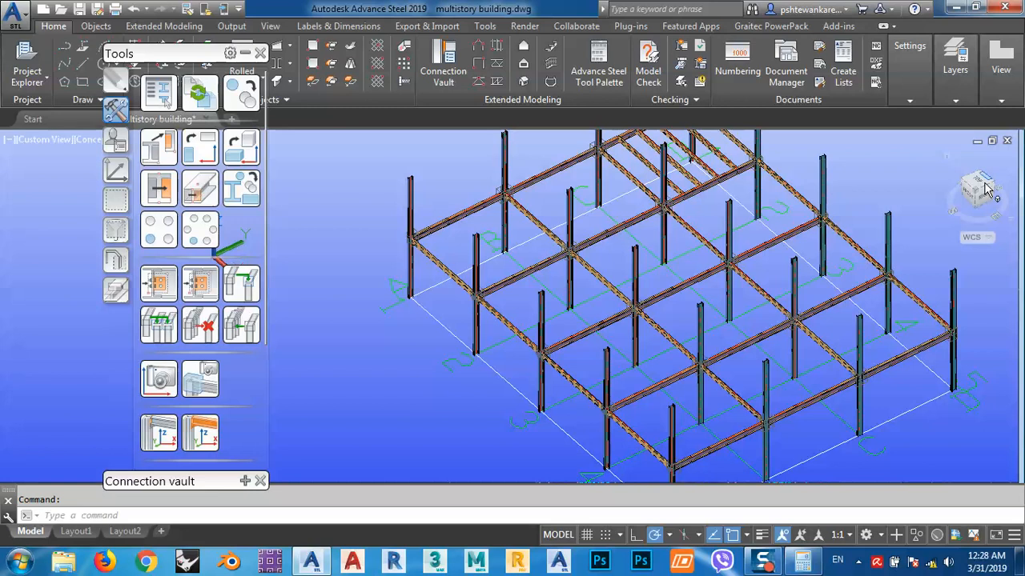
{"action": "left_click", "coordinate": [978, 184]}
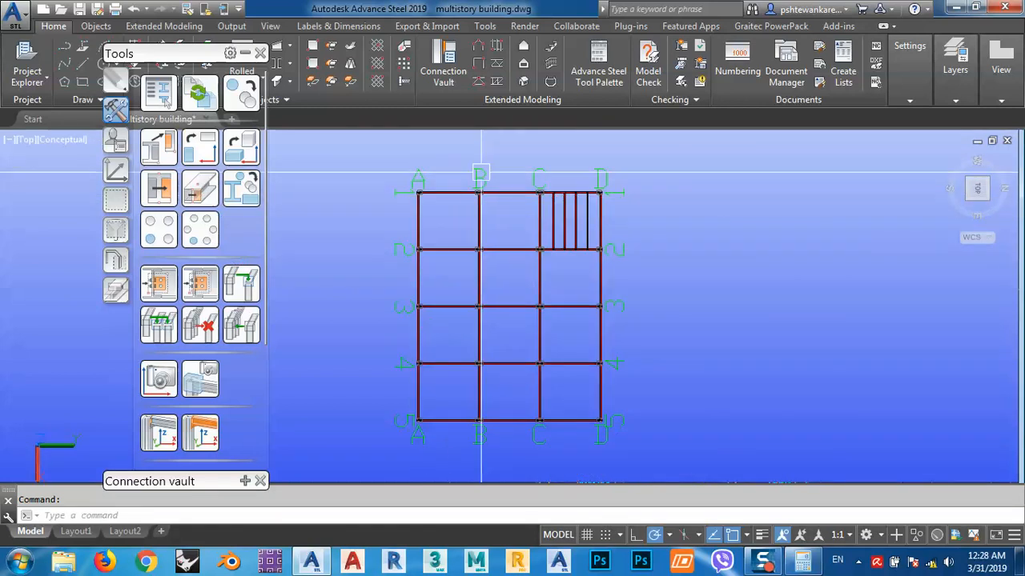
{"action": "scroll", "coordinate": [416, 190], "scroll_direction": "up", "scroll_amount": 8}
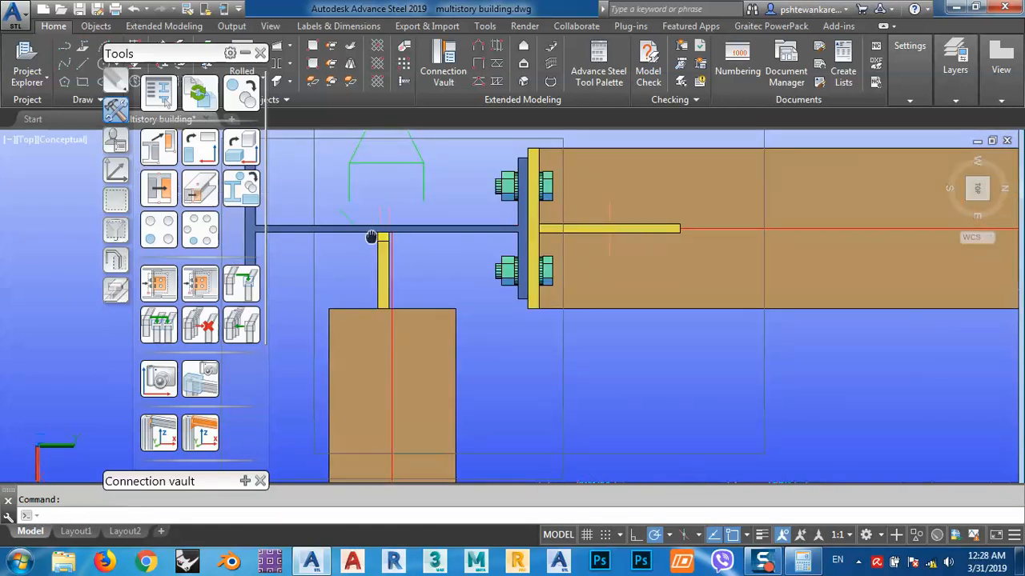
{"action": "middle_click_drag", "start_coordinate": [491, 259], "coordinate": [517, 263]}
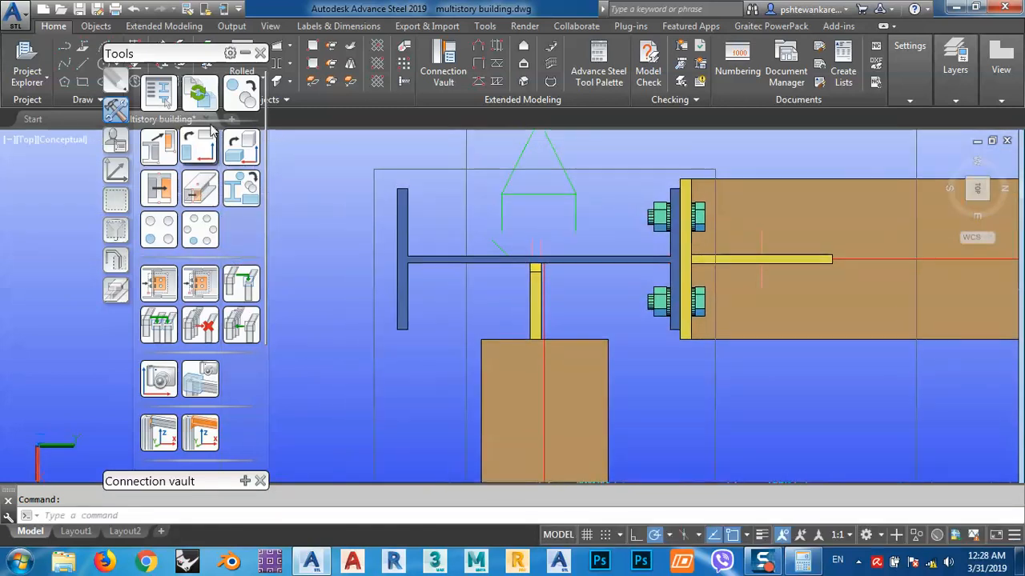
{"action": "left_click_drag", "start_coordinate": [194, 56], "coordinate": [68, 220]}
{"action": "left_click", "coordinate": [67, 141]}
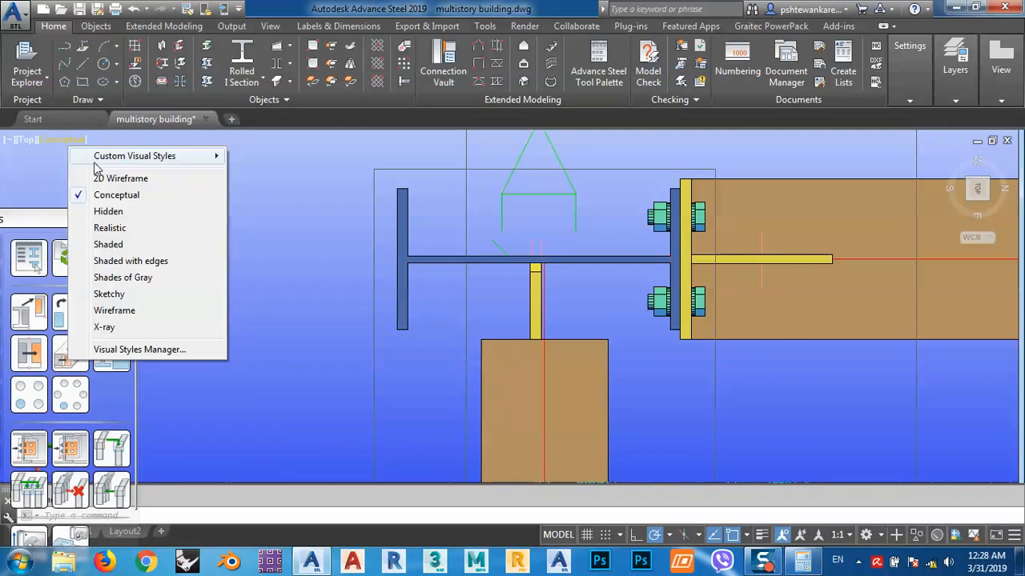
{"action": "left_click", "coordinate": [100, 176]}
Examine how the fin plate and beam lines align with the column web at grid A-1
{"action": "scroll", "coordinate": [540, 277], "scroll_direction": "up", "scroll_amount": 5}
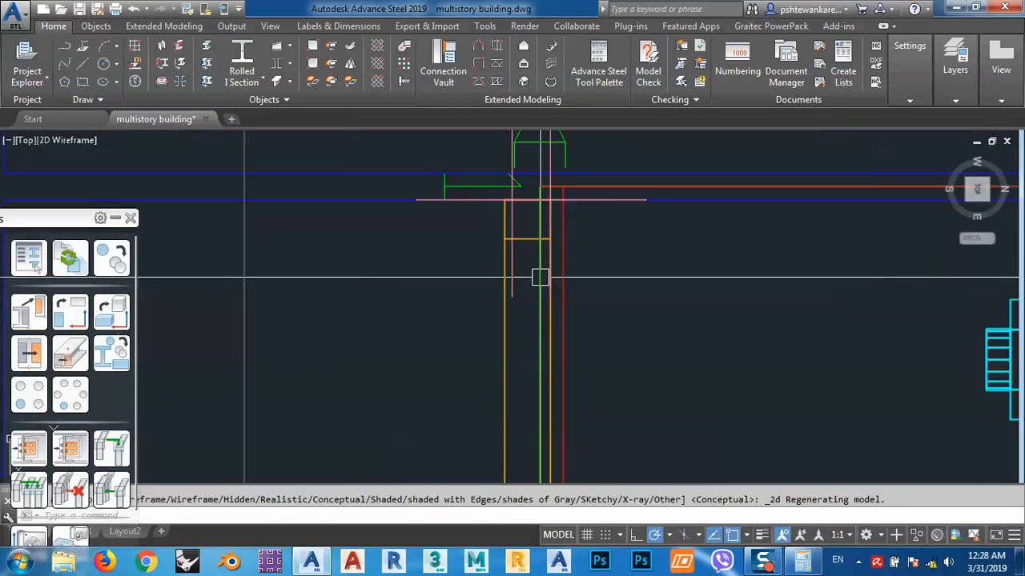
{"action": "scroll", "coordinate": [439, 288], "scroll_direction": "down", "scroll_amount": 3}
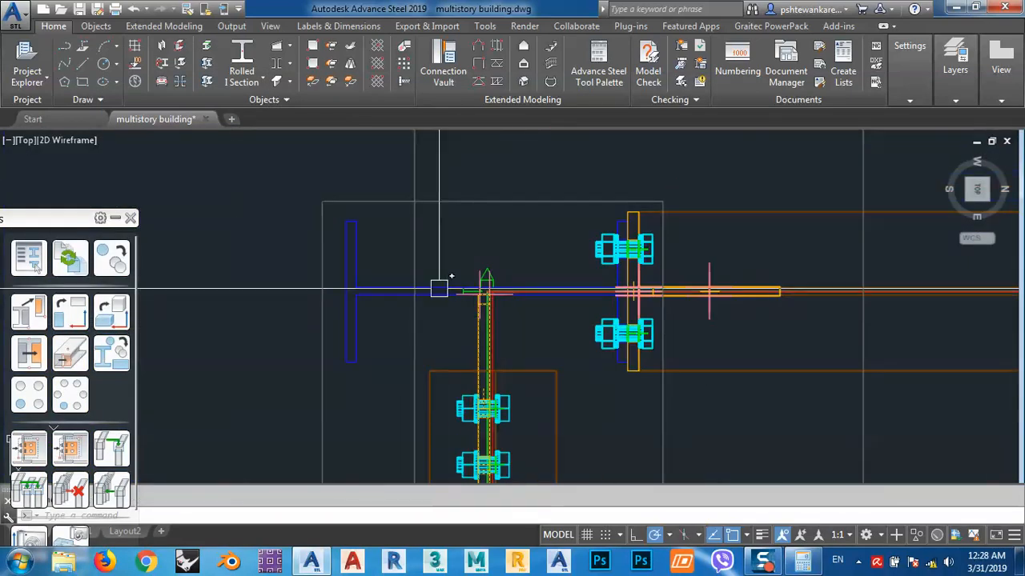
{"action": "scroll", "coordinate": [460, 320], "scroll_direction": "up", "scroll_amount": 5}
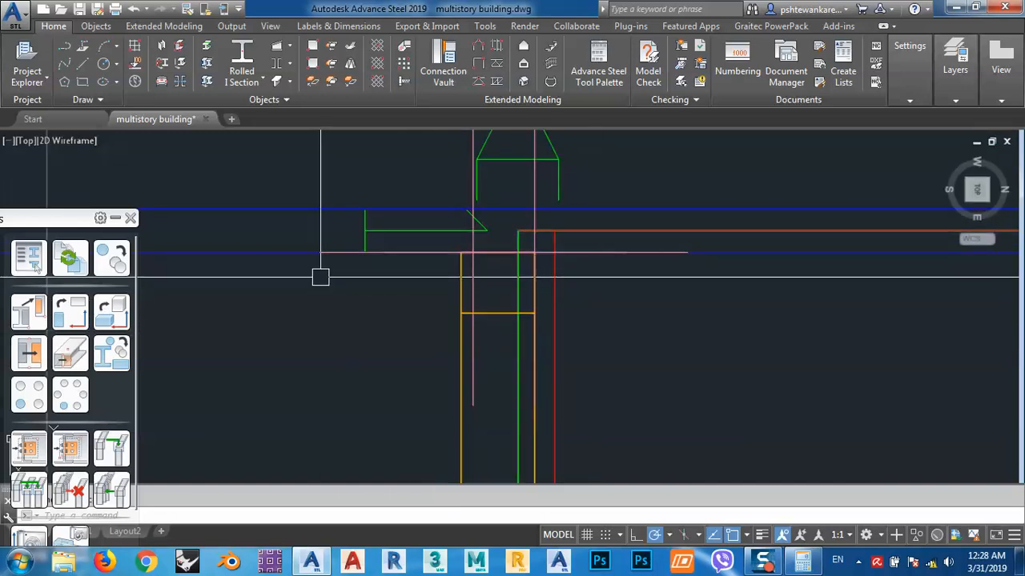
{"action": "left_click", "coordinate": [247, 252]}
{"action": "scroll", "coordinate": [493, 241], "scroll_direction": "down", "scroll_amount": 5}
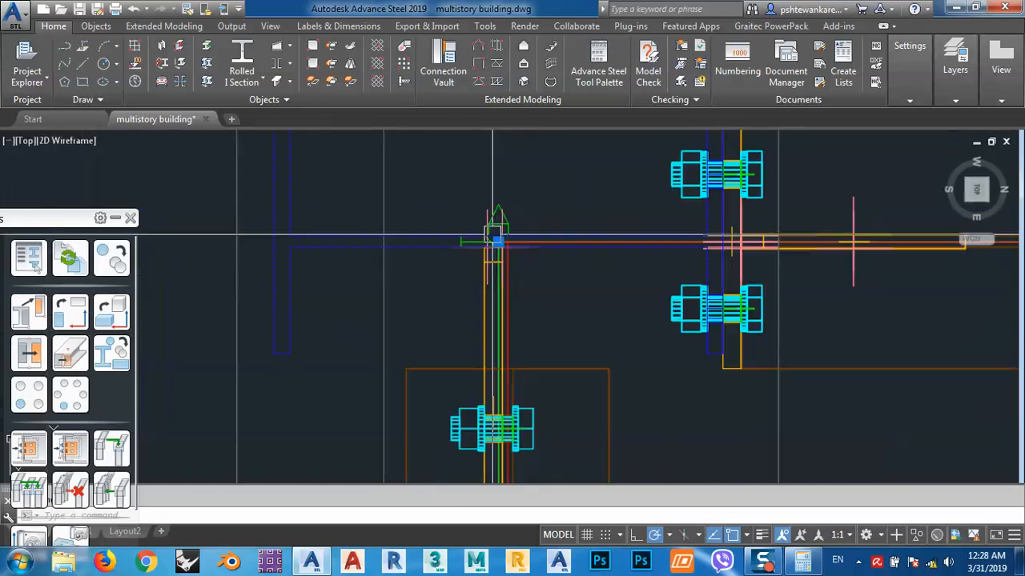
{"action": "middle_click_drag", "start_coordinate": [563, 323], "coordinate": [562, 274]}
{"action": "scroll", "coordinate": [526, 201], "scroll_direction": "up", "scroll_amount": 5}
{"action": "middle_click_drag", "start_coordinate": [526, 201], "coordinate": [549, 259]}
{"action": "key", "text": "Escape"}
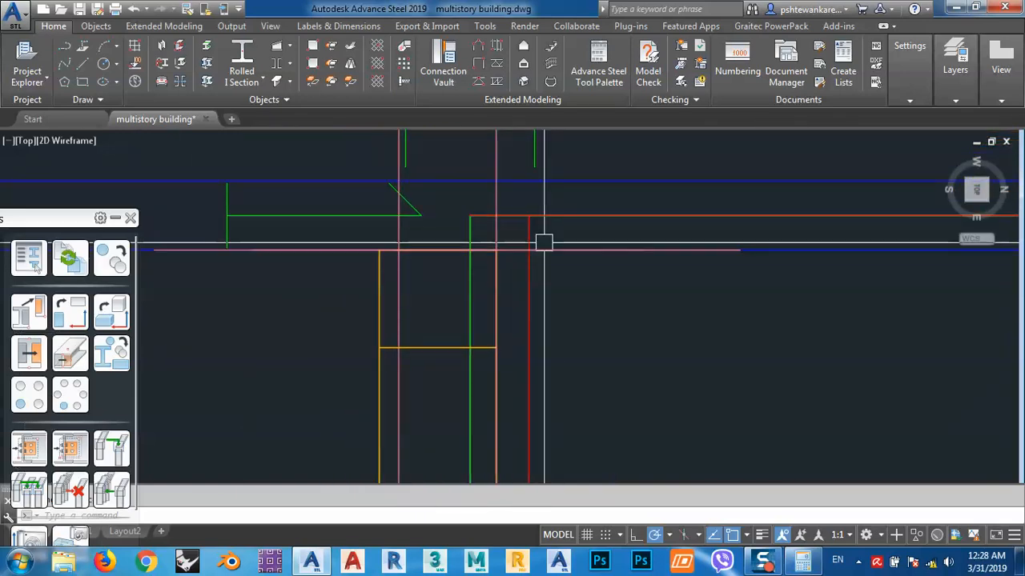
{"action": "scroll", "coordinate": [544, 240], "scroll_direction": "down", "scroll_amount": 2}
{"action": "middle_click_drag", "start_coordinate": [485, 257], "coordinate": [583, 221]}
{"action": "scroll", "coordinate": [582, 223], "scroll_direction": "down", "scroll_amount": 6}
{"action": "scroll", "coordinate": [561, 296], "scroll_direction": "up", "scroll_amount": 2}
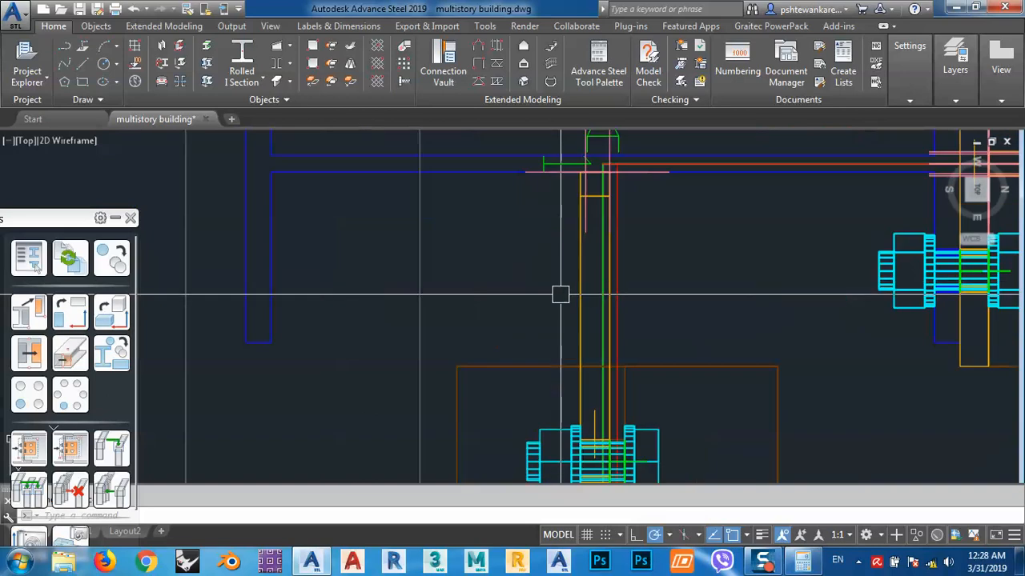
Check the Positioning and Shape & Material properties of the fin plate at grid A-1
{"action": "double_click", "coordinate": [592, 281]}
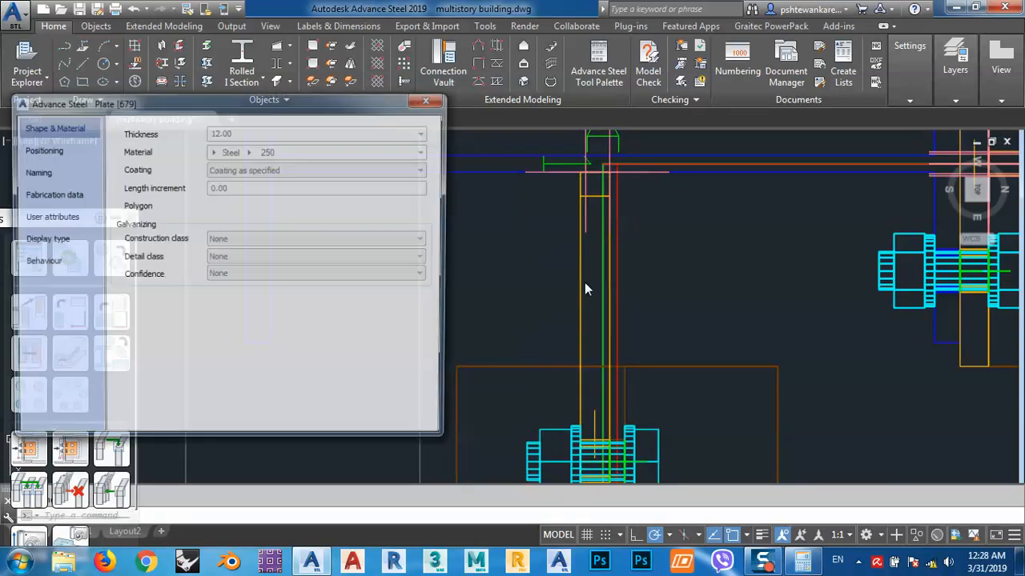
{"action": "left_click", "coordinate": [62, 151]}
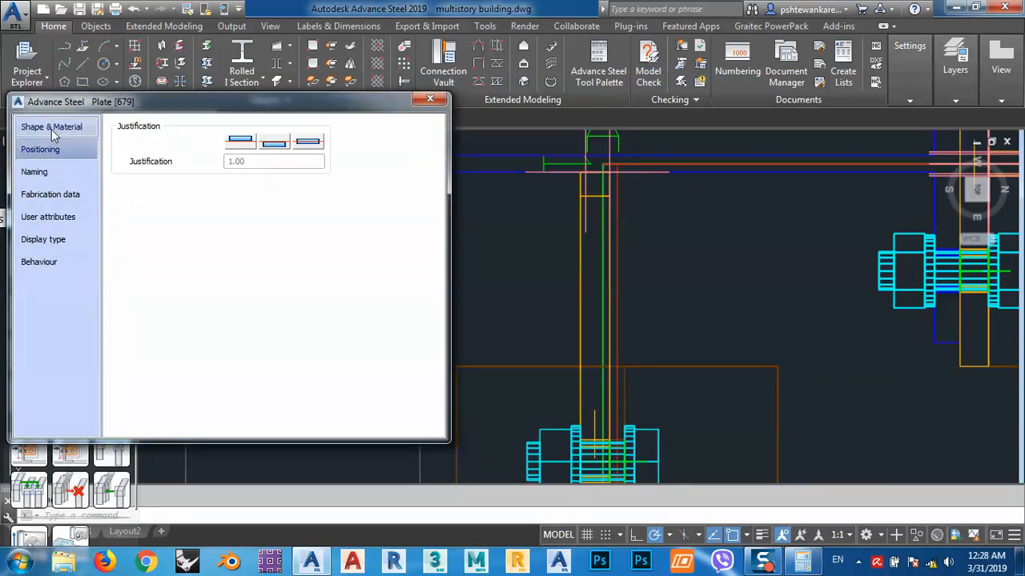
{"action": "left_click", "coordinate": [51, 129]}
{"action": "left_click", "coordinate": [430, 101]}
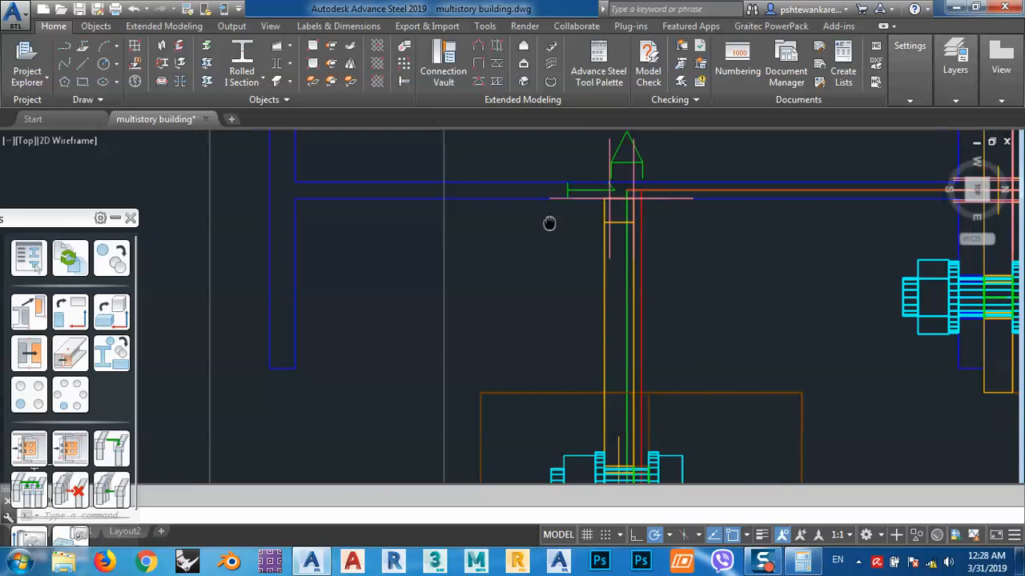
Examine the fin plate, bolts and beam lines against the column web at grid A-1 in top view
{"action": "scroll", "coordinate": [553, 220], "scroll_direction": "down", "scroll_amount": 3}
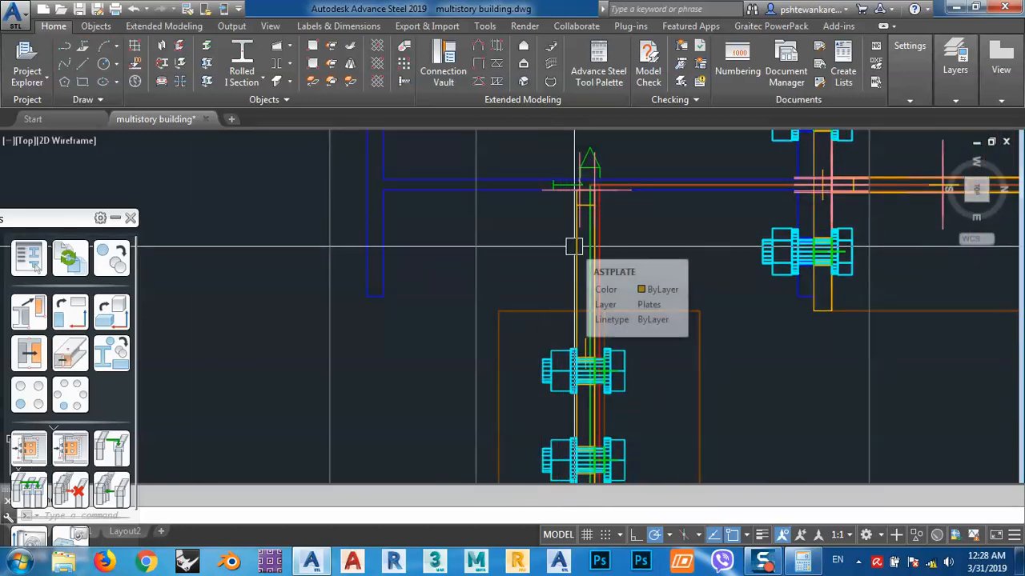
{"action": "scroll", "coordinate": [493, 234], "scroll_direction": "down", "scroll_amount": 2}
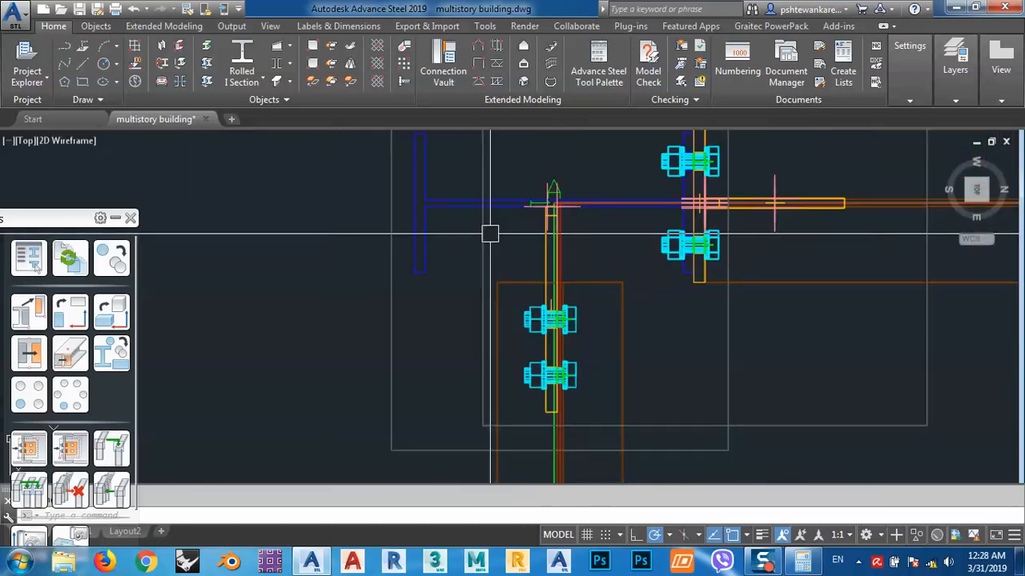
{"action": "scroll", "coordinate": [520, 208], "scroll_direction": "up", "scroll_amount": 4}
{"action": "scroll", "coordinate": [551, 242], "scroll_direction": "down", "scroll_amount": 4}
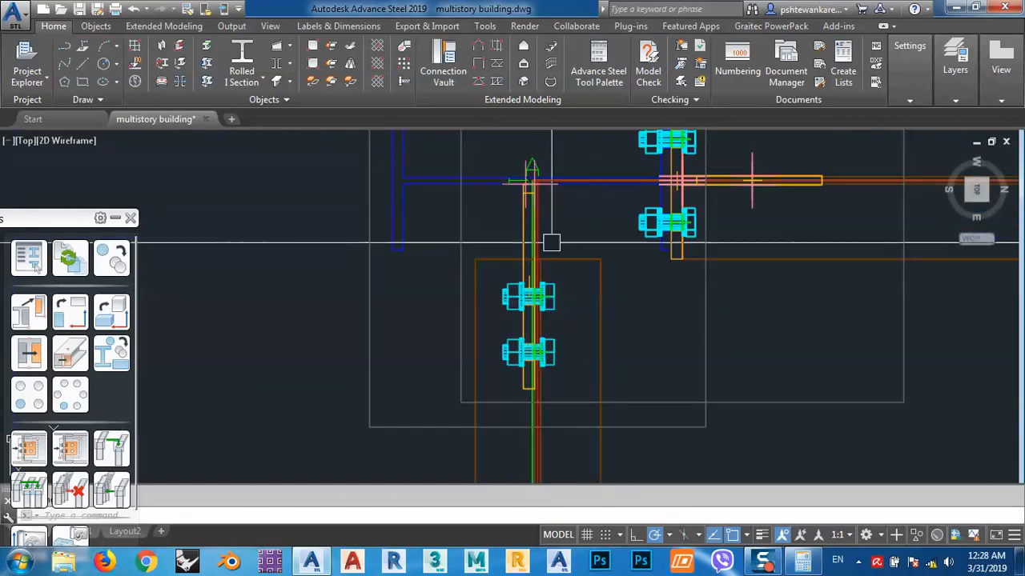
{"action": "scroll", "coordinate": [549, 192], "scroll_direction": "up", "scroll_amount": 5}
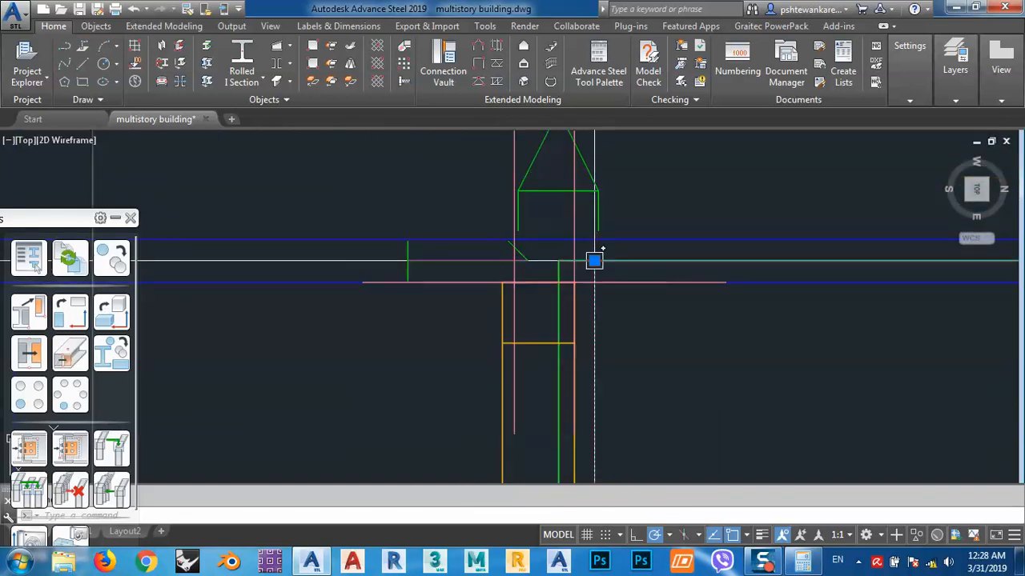
{"action": "scroll", "coordinate": [533, 221], "scroll_direction": "down", "scroll_amount": 5}
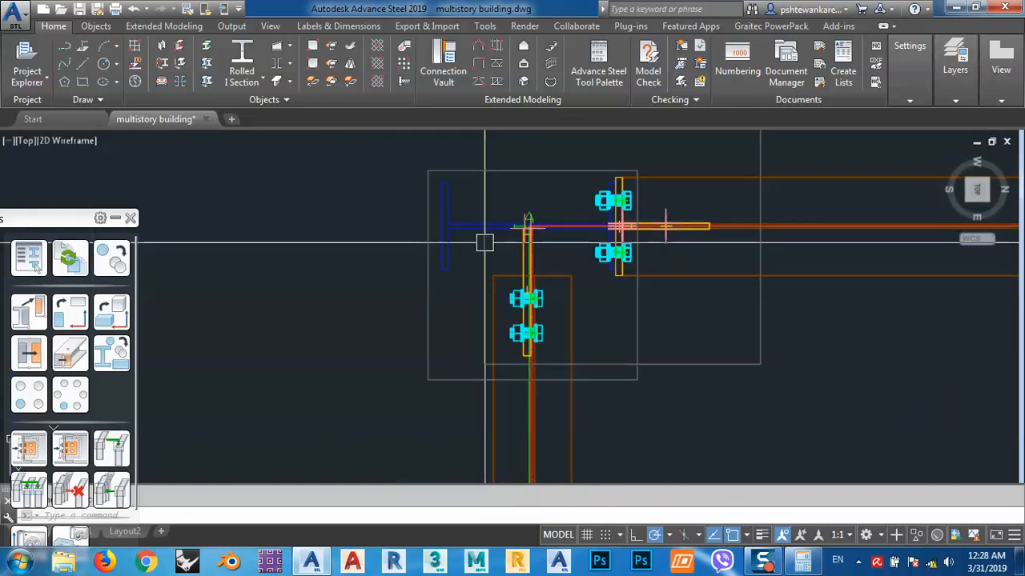
Move the previously selected beams by another 6 along Y with Transform elements, previewing before accepting
{"action": "left_click_drag", "start_coordinate": [66, 220], "coordinate": [185, 159]}
{"action": "left_click", "coordinate": [231, 196]}
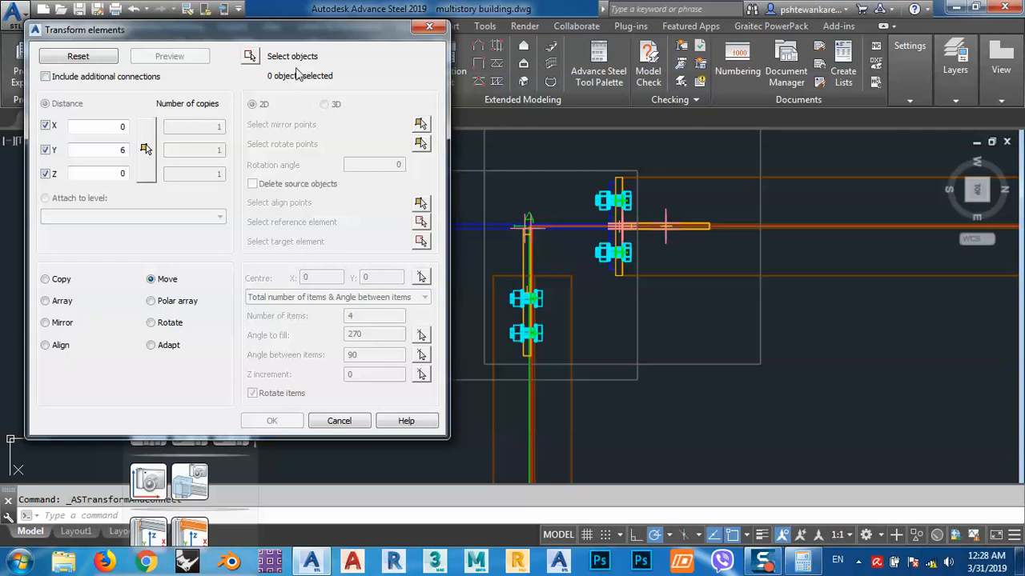
{"action": "left_click", "coordinate": [249, 57]}
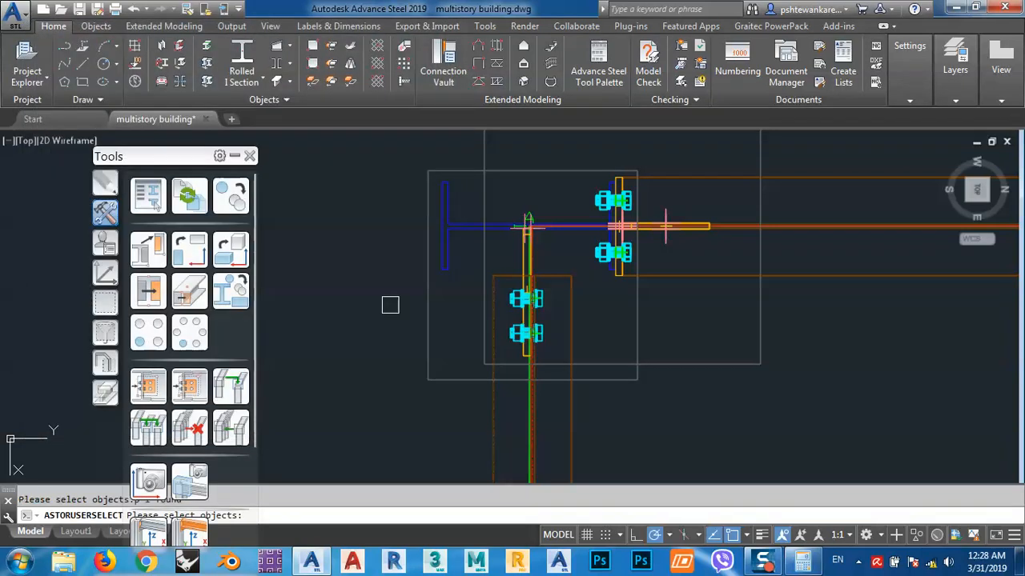
{"action": "key", "text": "Return"}
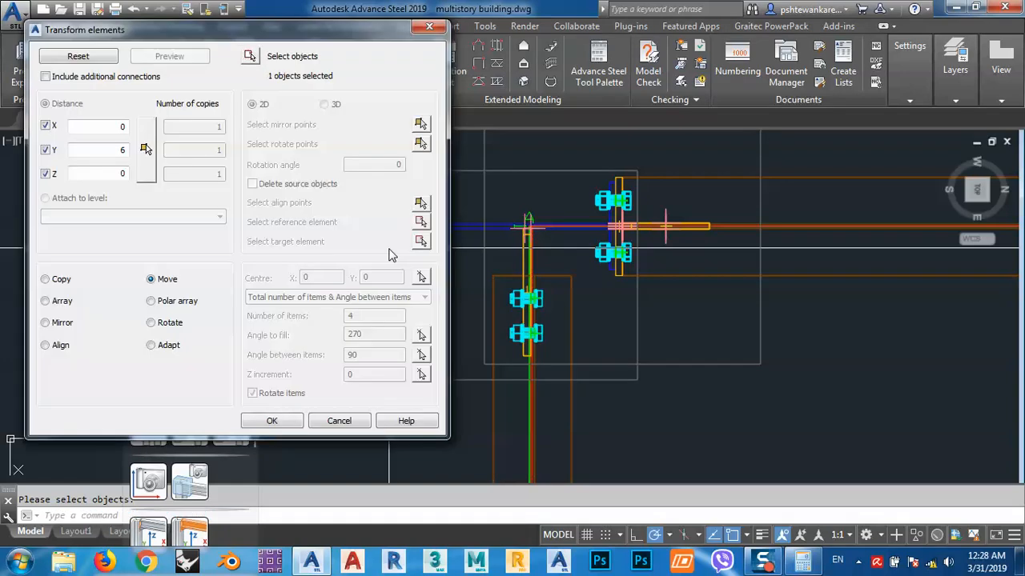
{"action": "left_click", "coordinate": [73, 78]}
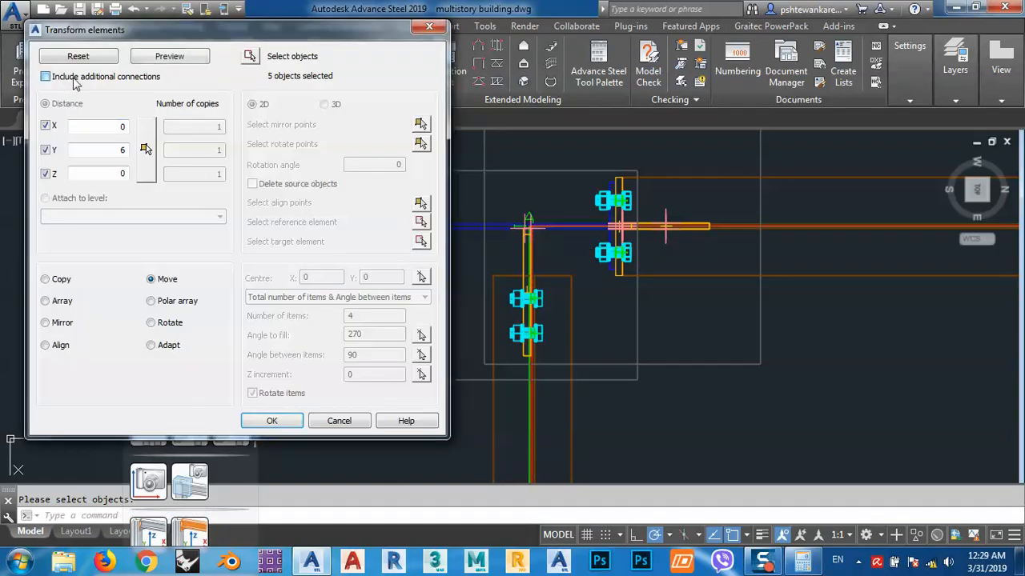
{"action": "left_click", "coordinate": [168, 56]}
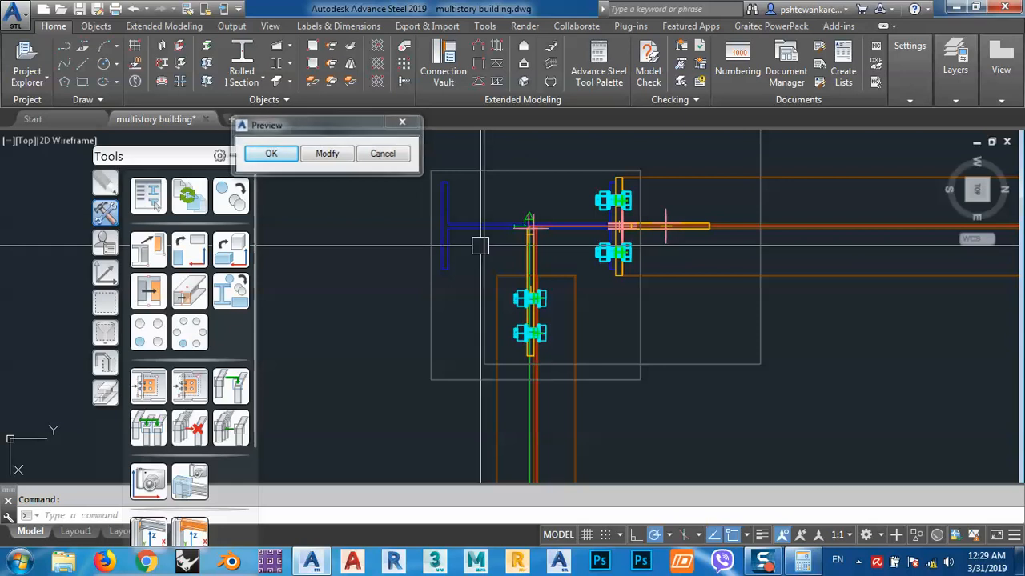
{"action": "scroll", "coordinate": [526, 227], "scroll_direction": "up", "scroll_amount": 4}
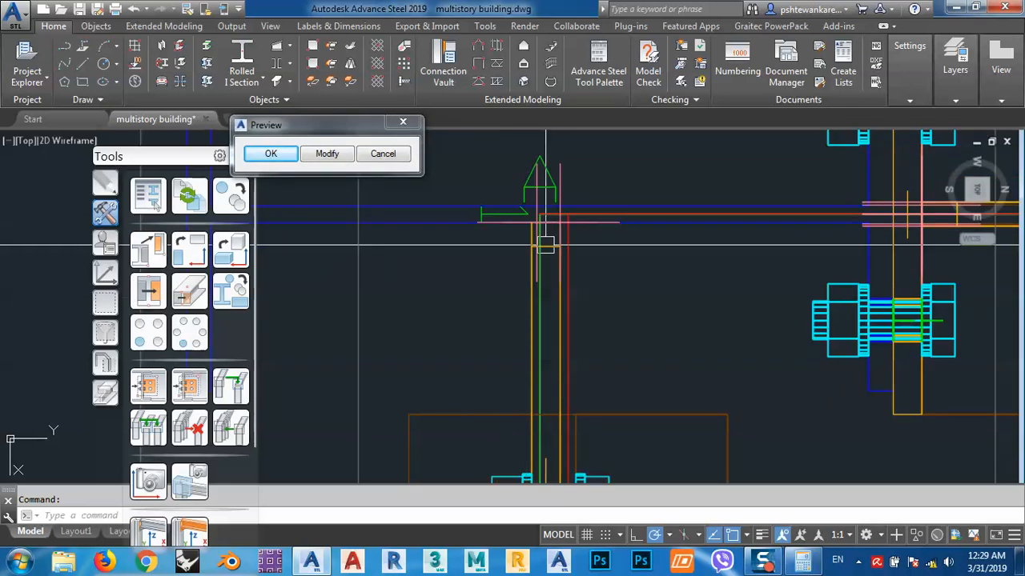
{"action": "left_click", "coordinate": [271, 154]}
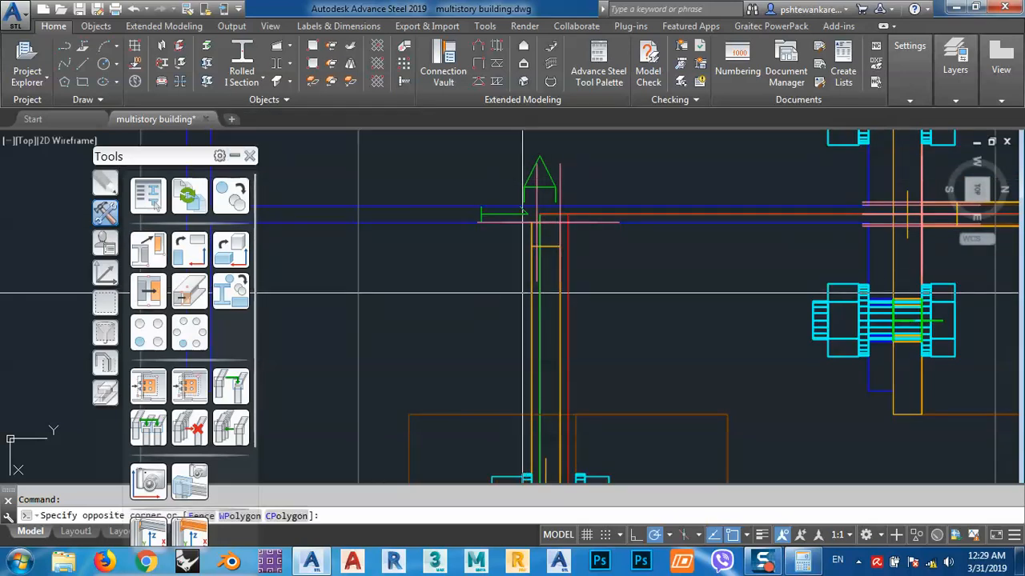
Check the shifted fin plate at grid A-1, then undo the last Transform elements move along Y
{"action": "left_click", "coordinate": [525, 289]}
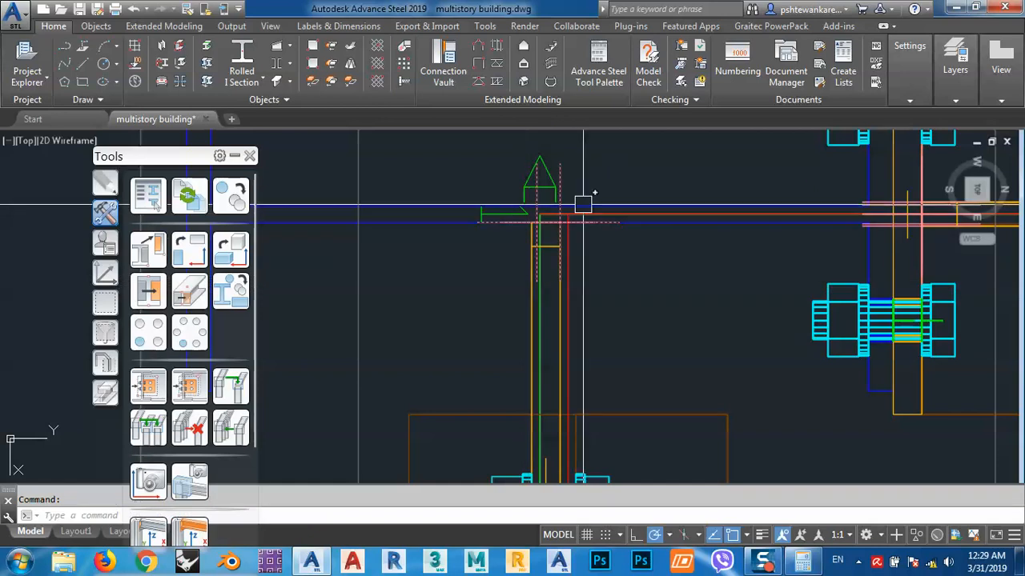
{"action": "scroll", "coordinate": [540, 215], "scroll_direction": "up", "scroll_amount": 3}
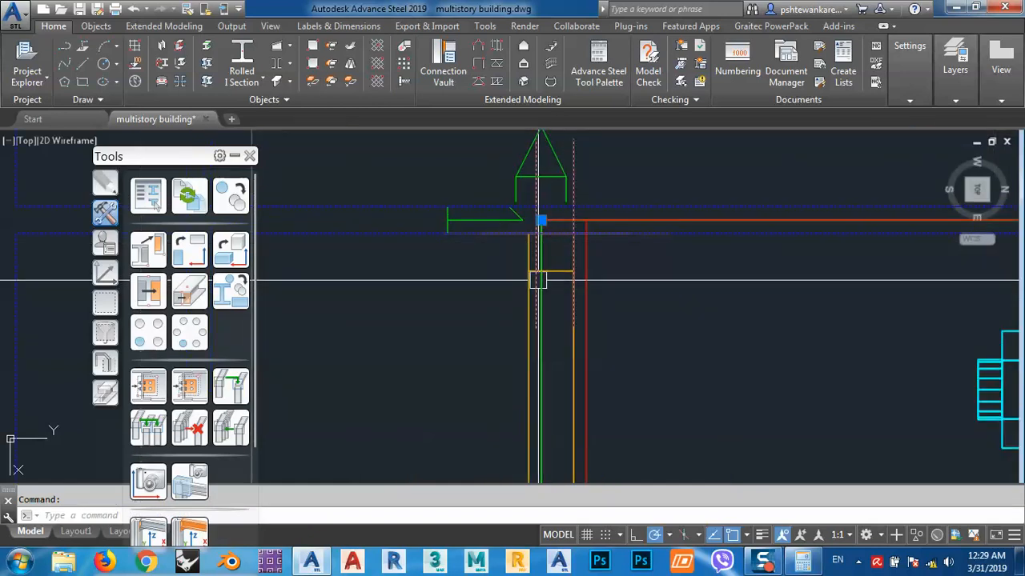
{"action": "key", "text": "ctrl+z"}
{"action": "key", "text": "ctrl+z"}
{"action": "key", "text": "ctrl+z"}
{"action": "key", "text": "ctrl+z"}
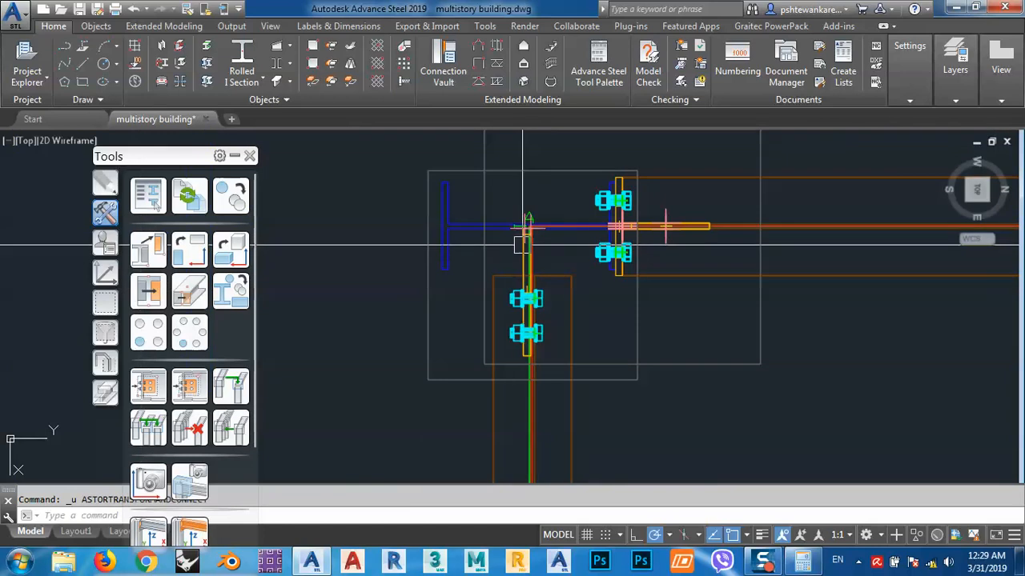
{"action": "key", "text": "ctrl+z"}
{"action": "key", "text": "ctrl+z"}
{"action": "key", "text": "ctrl+z"}
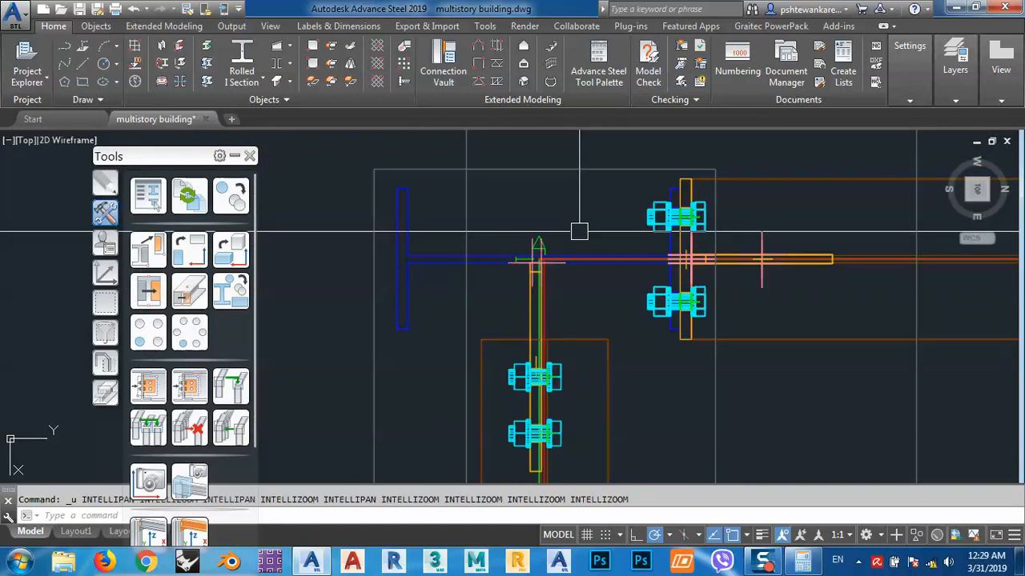
Switch the top view of the column joint from Conceptual to the 2D Wireframe visual style
{"action": "scroll", "coordinate": [536, 269], "scroll_direction": "up", "scroll_amount": 9}
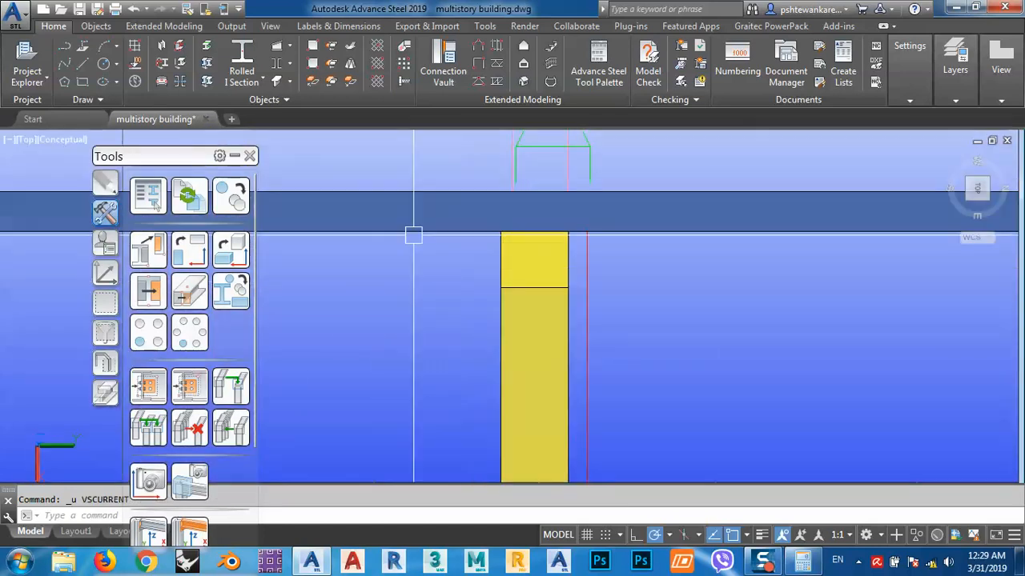
{"action": "scroll", "coordinate": [594, 239], "scroll_direction": "down", "scroll_amount": 7}
{"action": "left_click", "coordinate": [57, 143]}
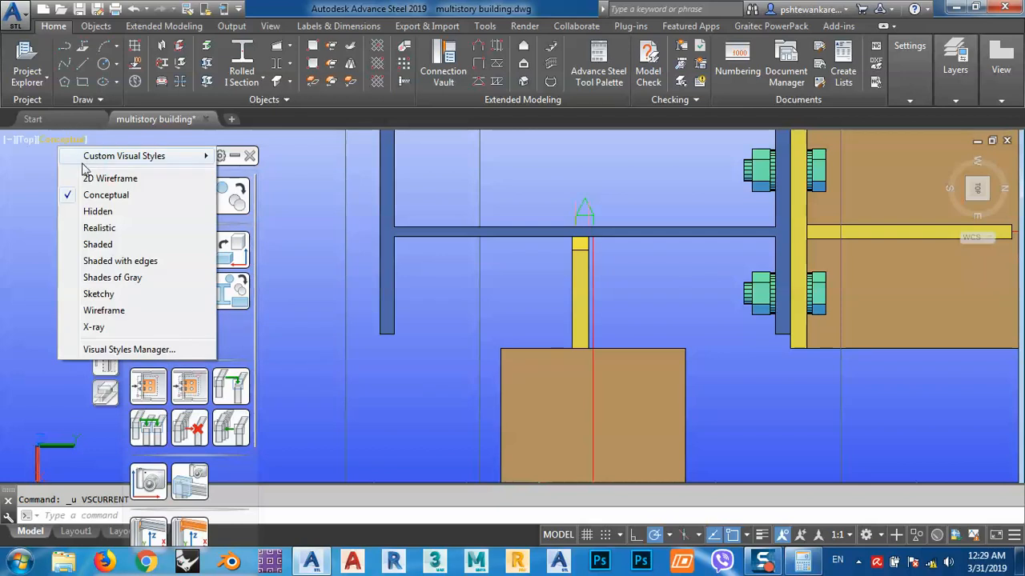
{"action": "left_click", "coordinate": [96, 176]}
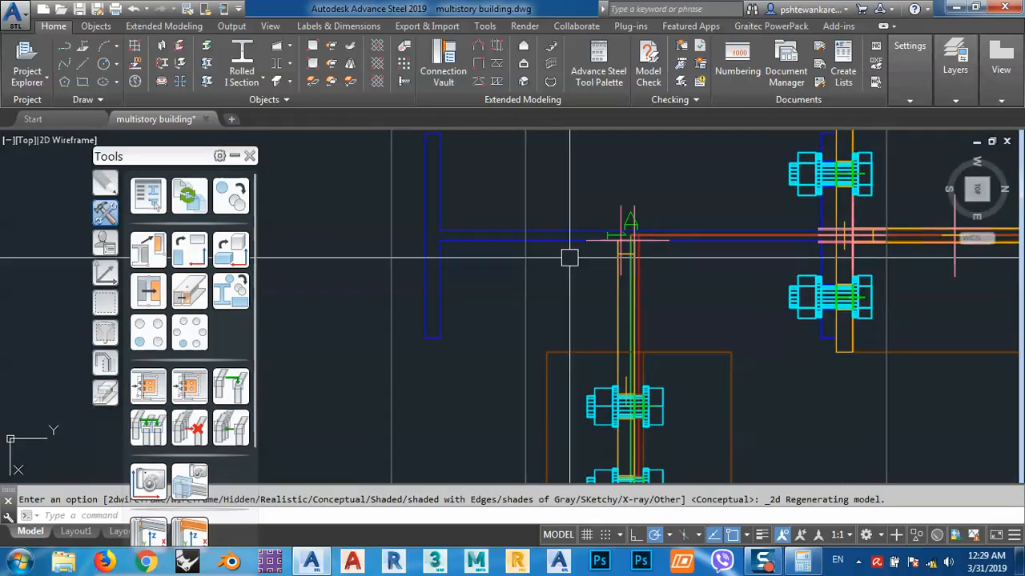
Add a linear dimension at grid A-1 from the fin plate's south edge to the outer face of the column's south flange
{"action": "key", "text": "Return"}
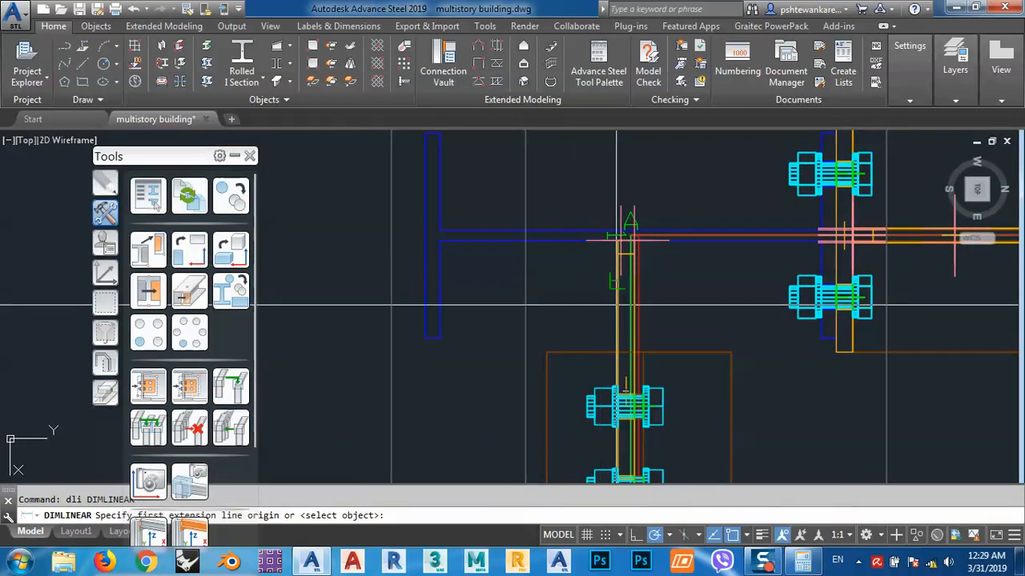
{"action": "left_click", "coordinate": [618, 280]}
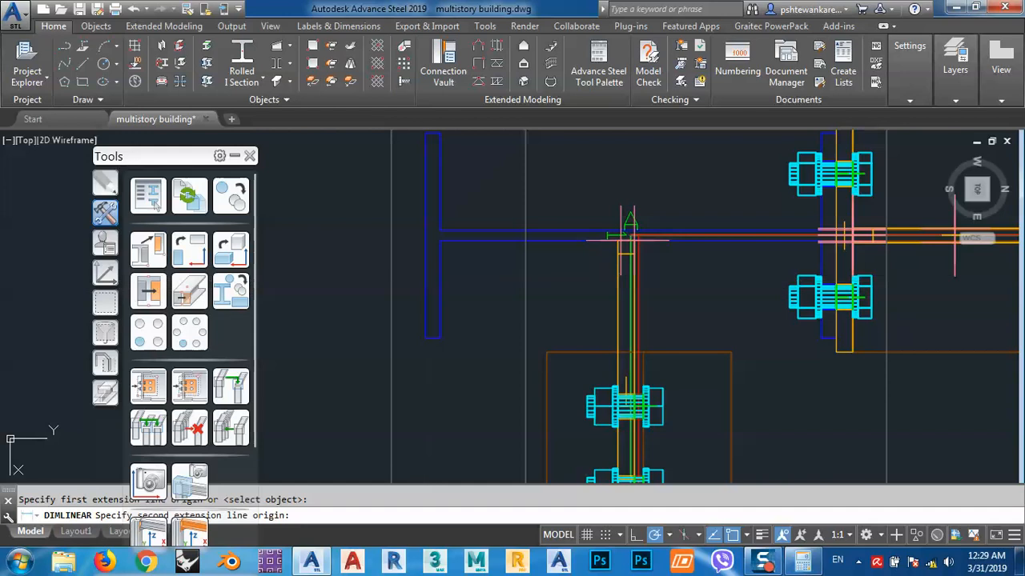
{"action": "left_click", "coordinate": [629, 236]}
{"action": "scroll", "coordinate": [953, 325], "scroll_direction": "up", "scroll_amount": 4}
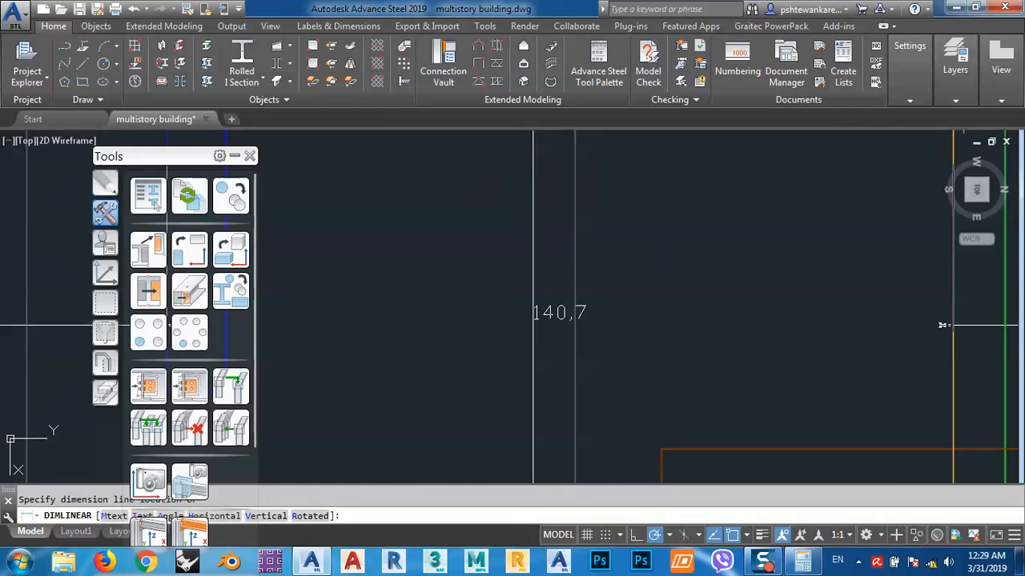
{"action": "left_click", "coordinate": [531, 325]}
{"action": "scroll", "coordinate": [424, 331], "scroll_direction": "down", "scroll_amount": 4}
Add a linear dimension at grid A-1 from the fin plate's north edge to the end plate on the column's north flange
{"action": "scroll", "coordinate": [662, 339], "scroll_direction": "up", "scroll_amount": 6}
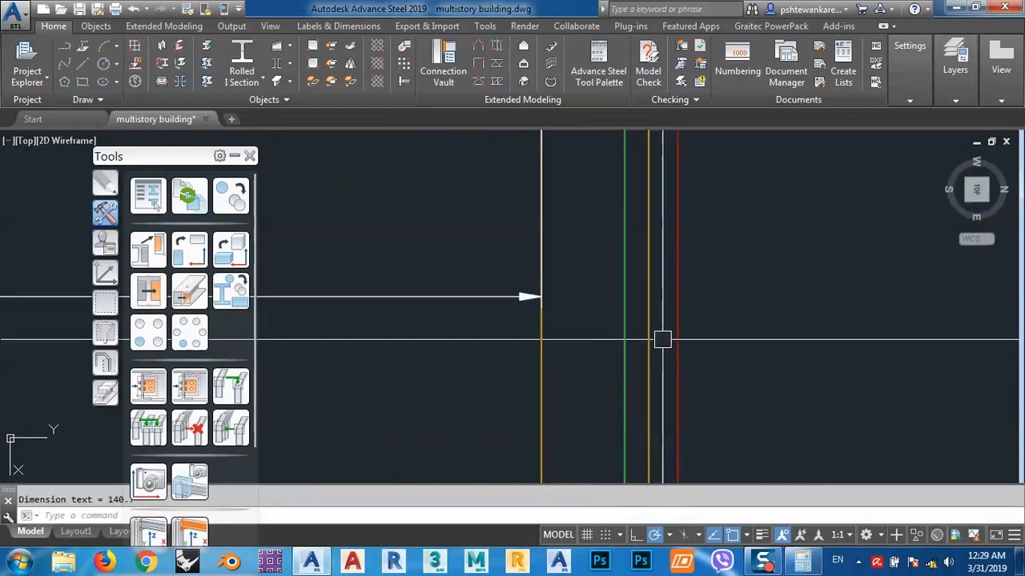
{"action": "scroll", "coordinate": [643, 342], "scroll_direction": "down", "scroll_amount": 1}
{"action": "key", "text": "space"}
{"action": "left_click", "coordinate": [643, 316]}
{"action": "scroll", "coordinate": [498, 349], "scroll_direction": "down", "scroll_amount": 5}
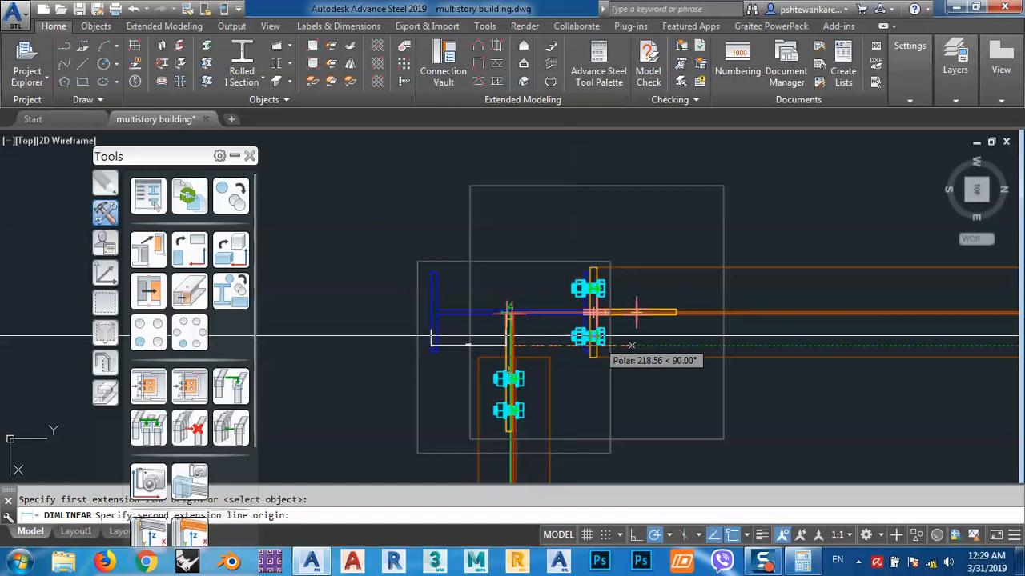
{"action": "scroll", "coordinate": [631, 345], "scroll_direction": "up", "scroll_amount": 5}
{"action": "left_click", "coordinate": [574, 349]}
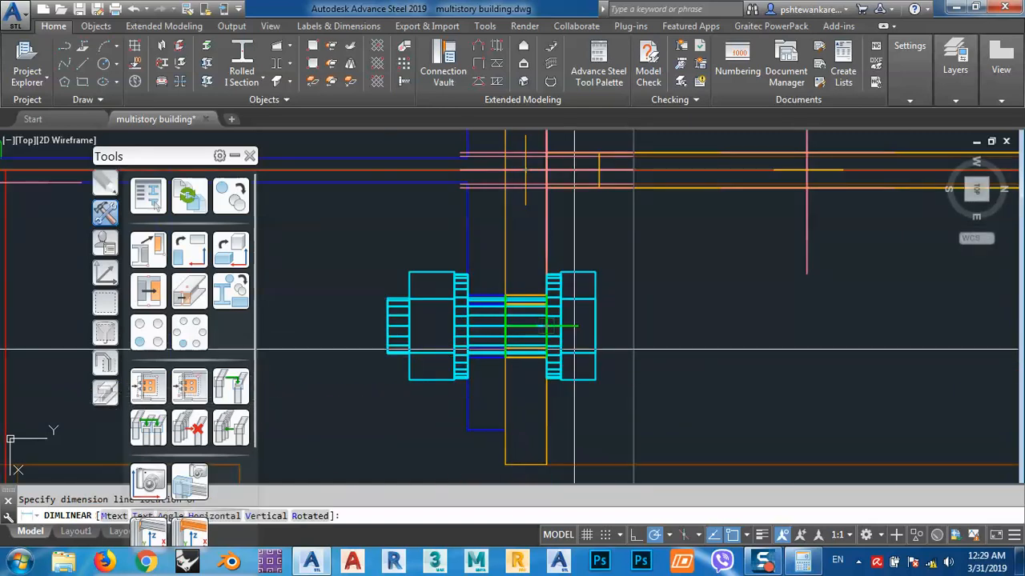
{"action": "scroll", "coordinate": [553, 345], "scroll_direction": "down", "scroll_amount": 5}
{"action": "scroll", "coordinate": [512, 356], "scroll_direction": "up", "scroll_amount": 6}
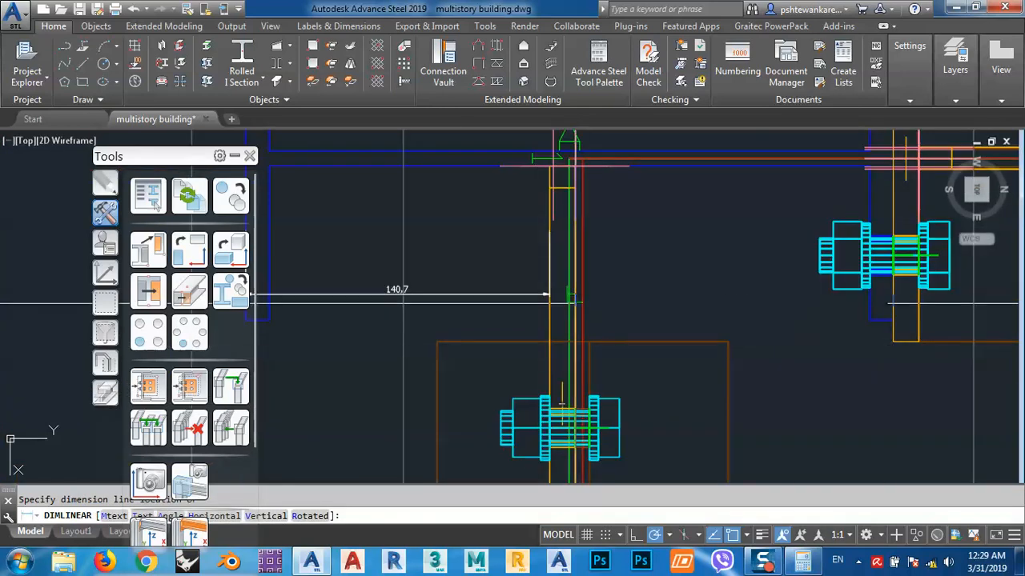
{"action": "left_click", "coordinate": [574, 295]}
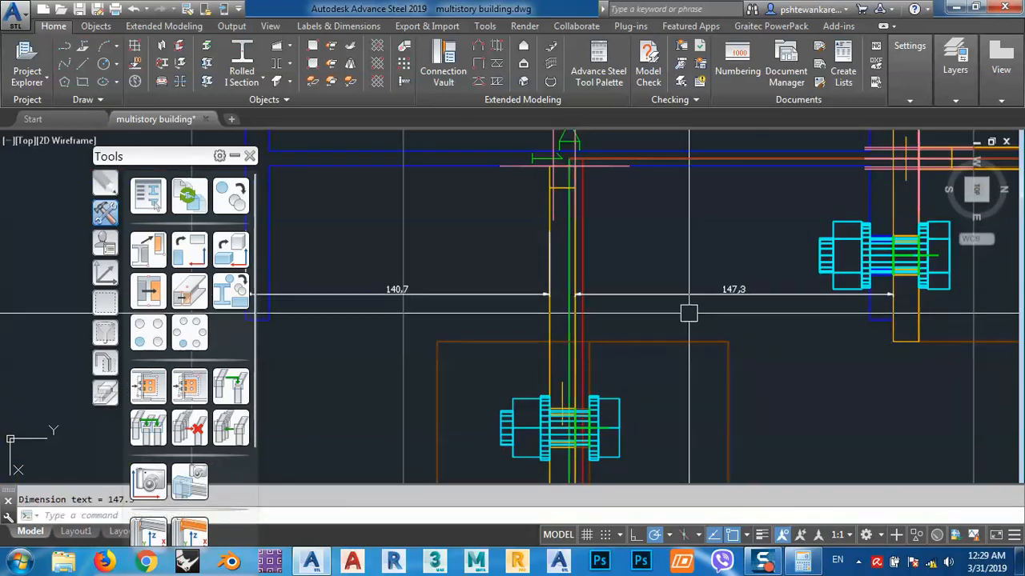
{"action": "mouse_move", "coordinate": [720, 302]}
{"action": "middle_mouse_down"}
{"action": "mouse_move", "coordinate": [738, 308]}
{"action": "mouse_move", "coordinate": [753, 297]}
{"action": "middle_mouse_up"}
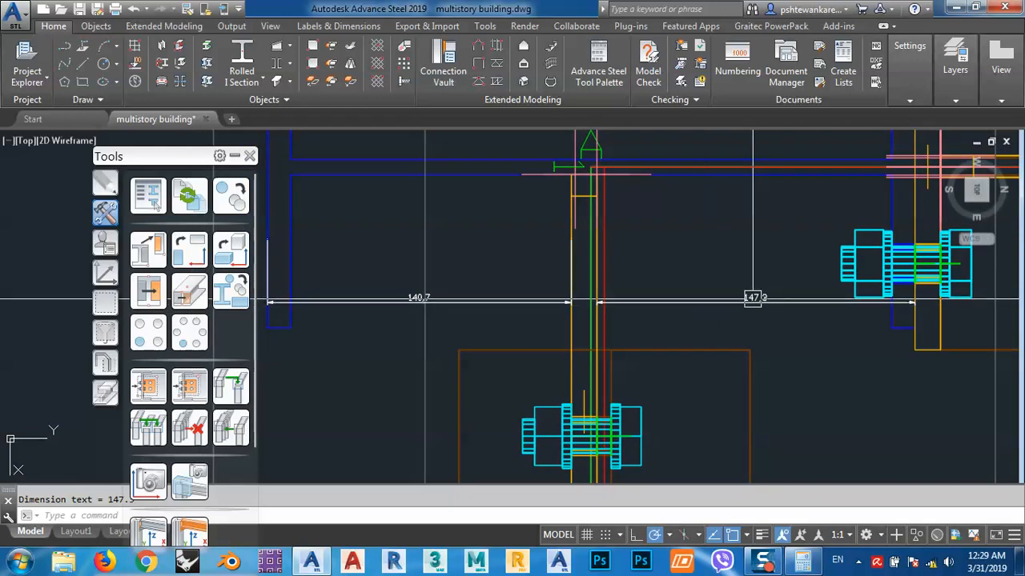
Add a linear dimension at the grid B column from the fin plate's south edge to the end plate on the south flange
{"action": "scroll", "coordinate": [473, 290], "scroll_direction": "down", "scroll_amount": 10}
{"action": "middle_click_drag", "start_coordinate": [815, 327], "coordinate": [373, 325]}
{"action": "middle_click_drag", "start_coordinate": [894, 310], "coordinate": [668, 270]}
{"action": "scroll", "coordinate": [673, 272], "scroll_direction": "up", "scroll_amount": 8}
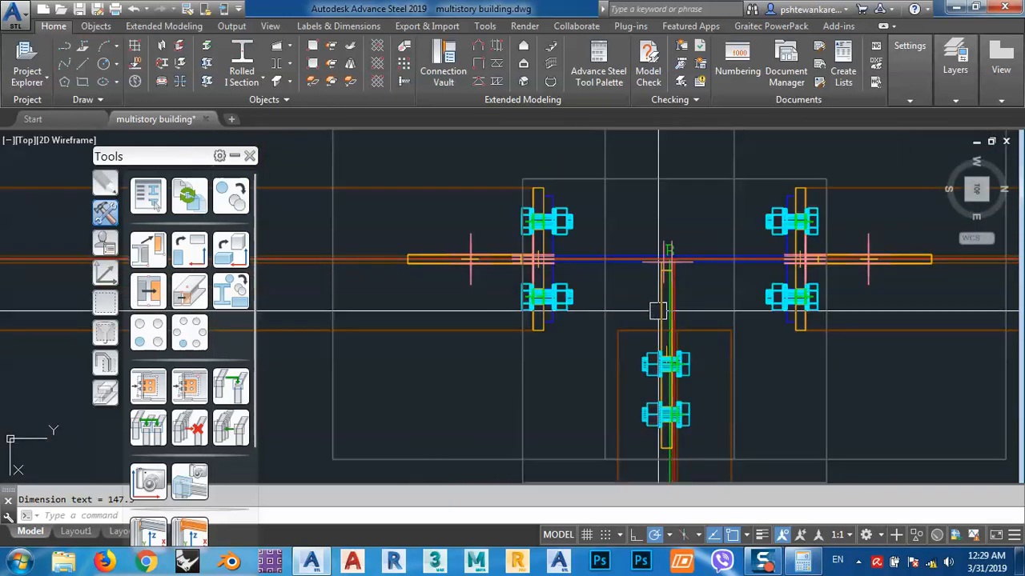
{"action": "scroll", "coordinate": [653, 276], "scroll_direction": "up", "scroll_amount": 4}
{"action": "middle_click_drag", "start_coordinate": [590, 264], "coordinate": [720, 266]}
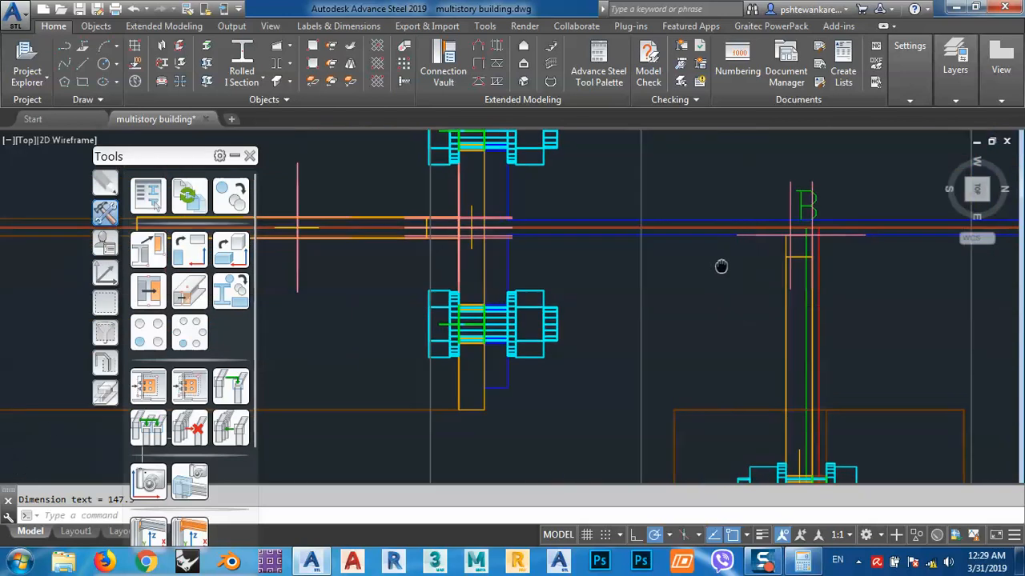
{"action": "key", "text": "Return"}
{"action": "left_click", "coordinate": [785, 364]}
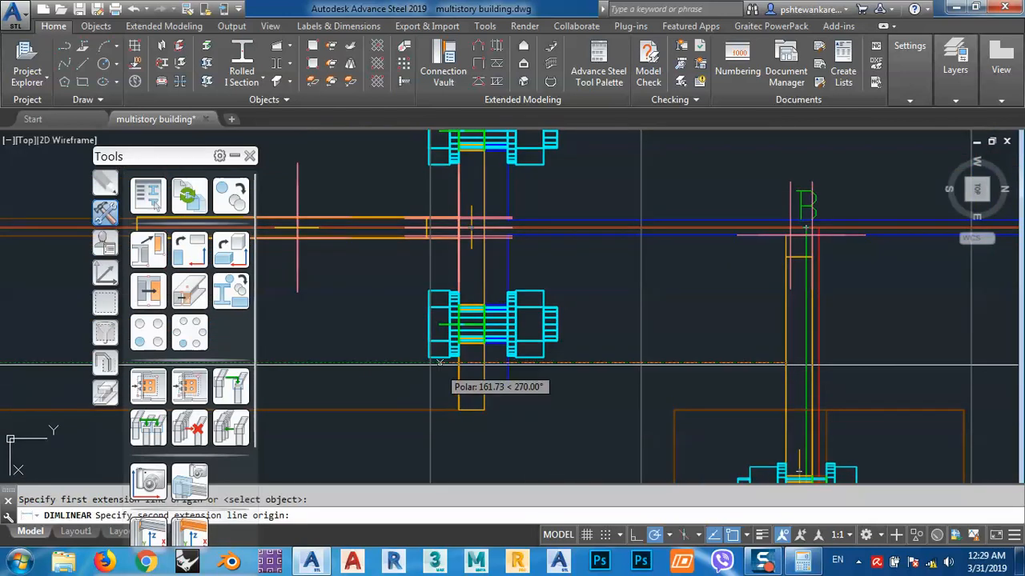
{"action": "left_click", "coordinate": [485, 363]}
{"action": "left_click", "coordinate": [633, 376]}
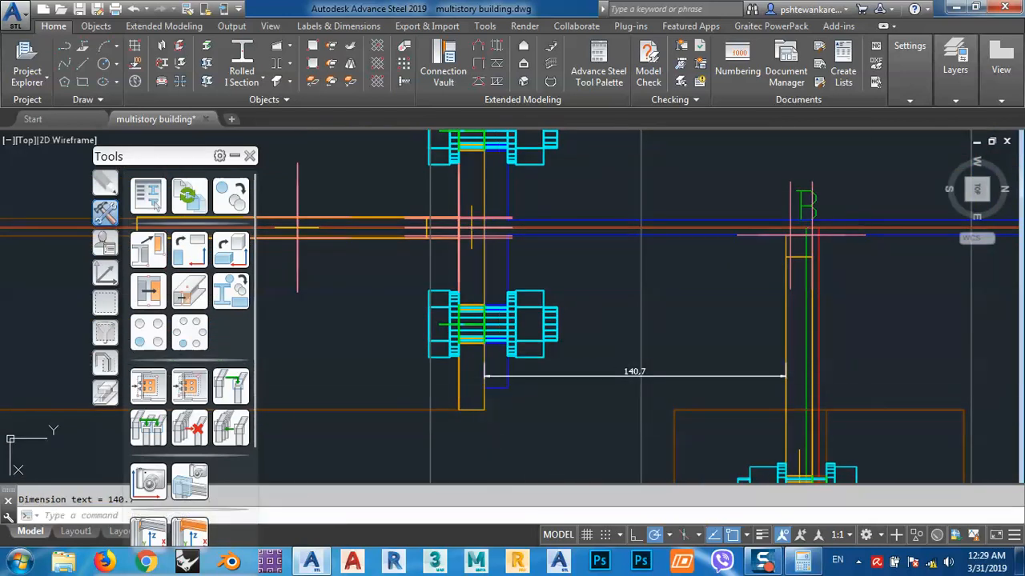
Add a linear dimension at the grid B column from the line just north of the fin plate to the north end plate
{"action": "middle_click_drag", "start_coordinate": [828, 387], "coordinate": [620, 345]}
{"action": "key", "text": "Return"}
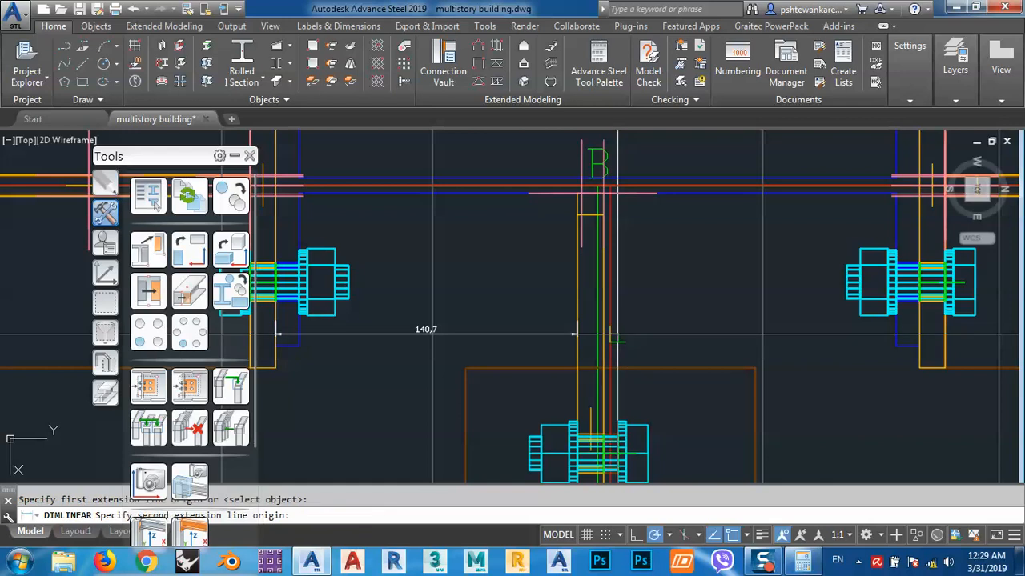
{"action": "left_click", "coordinate": [919, 335]}
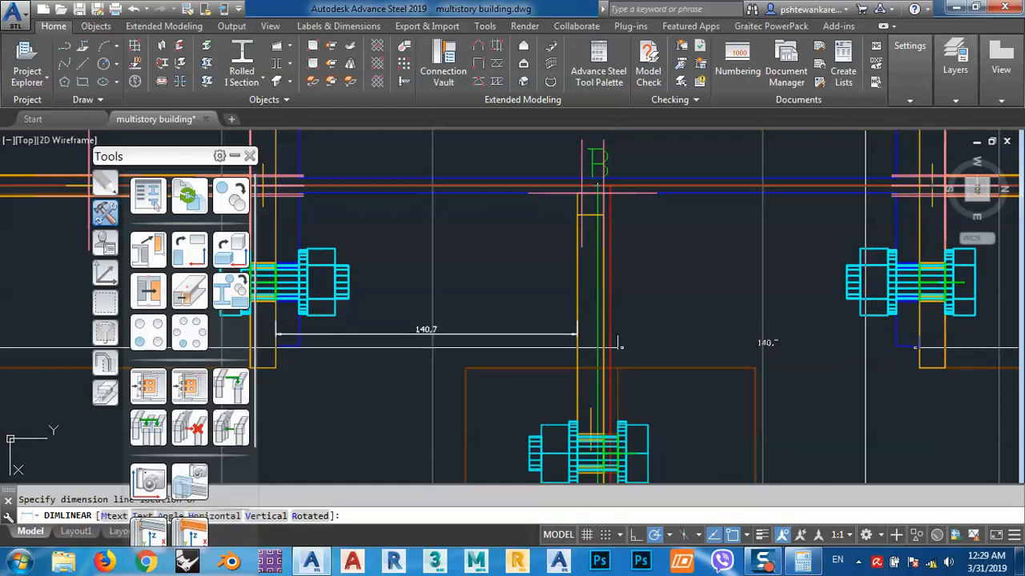
{"action": "left_click", "coordinate": [861, 349]}
{"action": "middle_click_drag", "start_coordinate": [803, 369], "coordinate": [840, 345]}
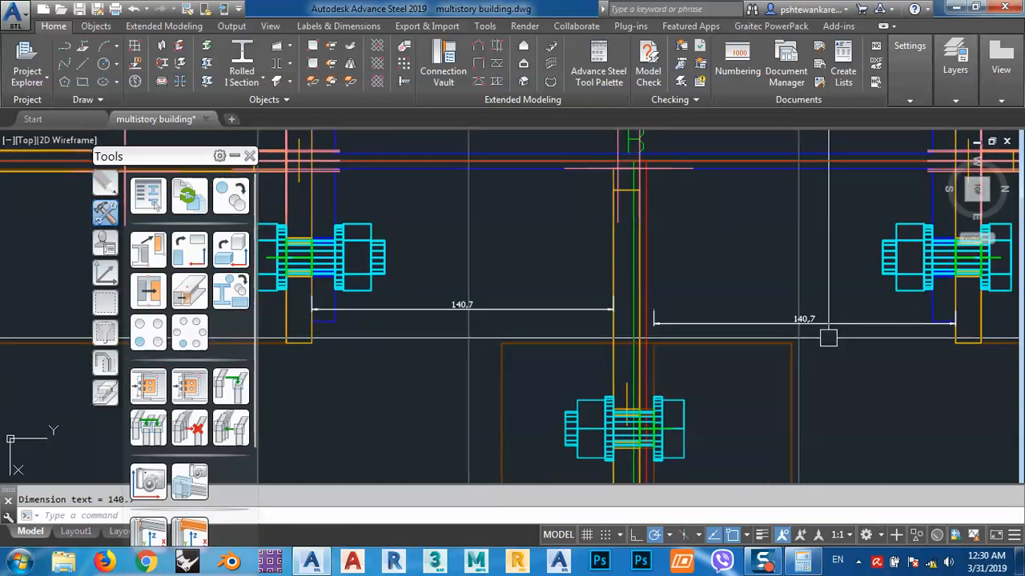
Erase the two check dimensions at the grid B column
{"action": "left_click", "coordinate": [744, 324]}
{"action": "left_click", "coordinate": [546, 306]}
{"action": "type", "text": "e"}
{"action": "key", "text": "Return"}
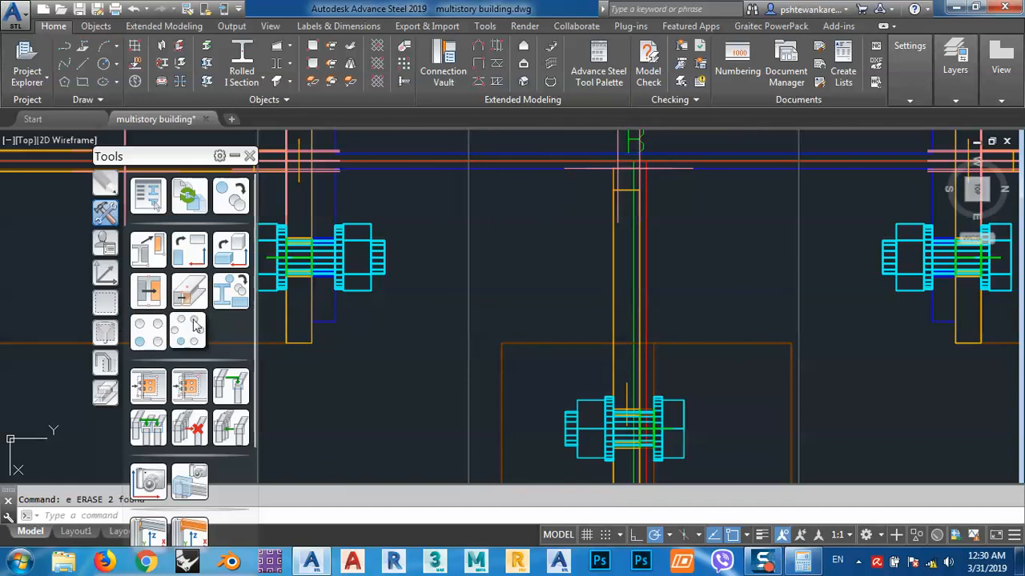
Add a linear dimension at an interior column with beams on four sides, from the south end plate to the fin plate's south edge
{"action": "scroll", "coordinate": [375, 313], "scroll_direction": "down", "scroll_amount": 5}
{"action": "middle_click_drag", "start_coordinate": [783, 353], "coordinate": [548, 328]}
{"action": "scroll", "coordinate": [548, 328], "scroll_direction": "down", "scroll_amount": 4}
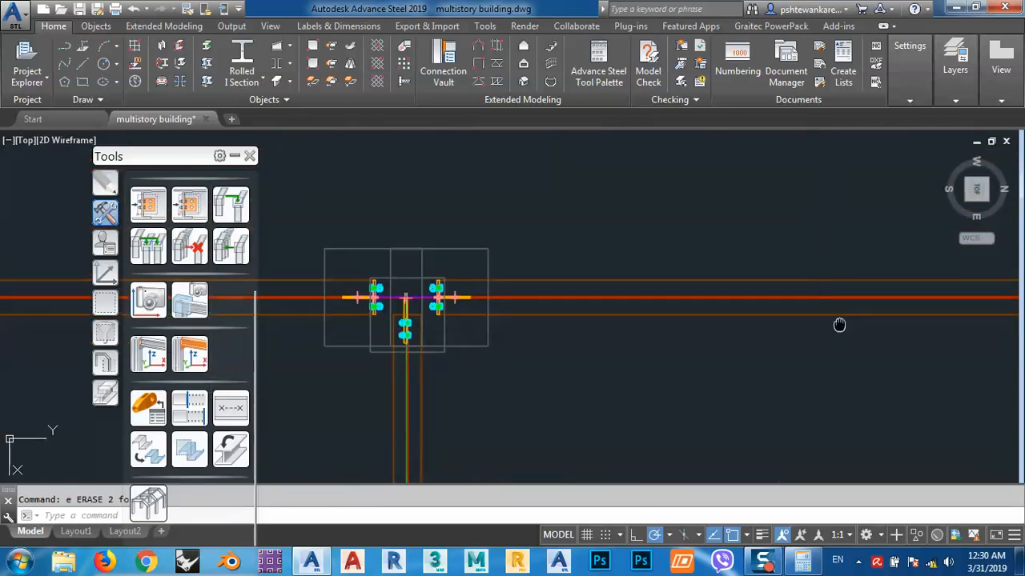
{"action": "middle_click_drag", "start_coordinate": [839, 325], "coordinate": [556, 236]}
{"action": "scroll", "coordinate": [556, 235], "scroll_direction": "down", "scroll_amount": 8}
{"action": "middle_click_drag", "start_coordinate": [639, 347], "coordinate": [596, 201]}
{"action": "scroll", "coordinate": [656, 284], "scroll_direction": "up", "scroll_amount": 9}
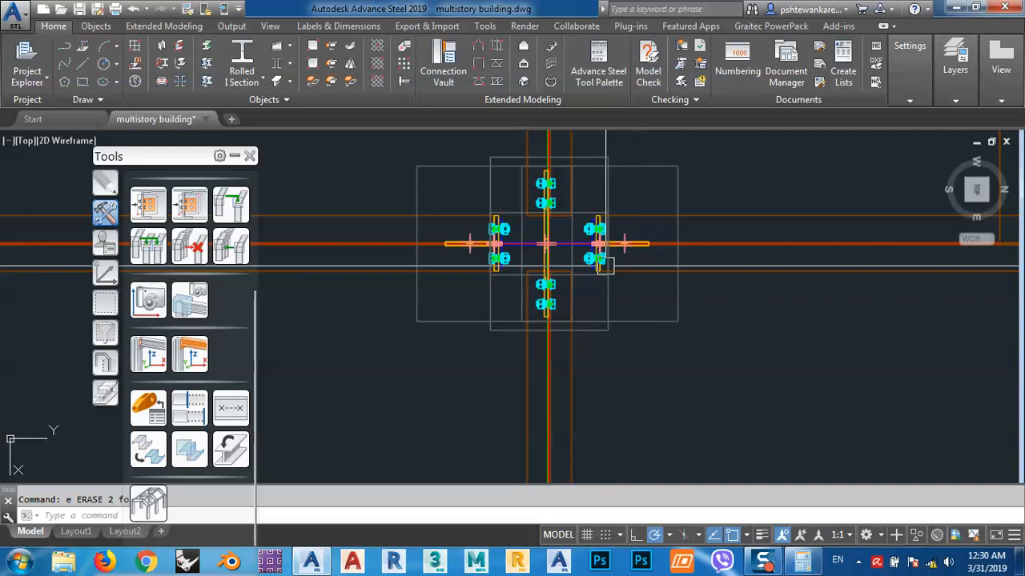
{"action": "scroll", "coordinate": [531, 238], "scroll_direction": "up", "scroll_amount": 4}
{"action": "middle_click_drag", "start_coordinate": [565, 269], "coordinate": [599, 334]}
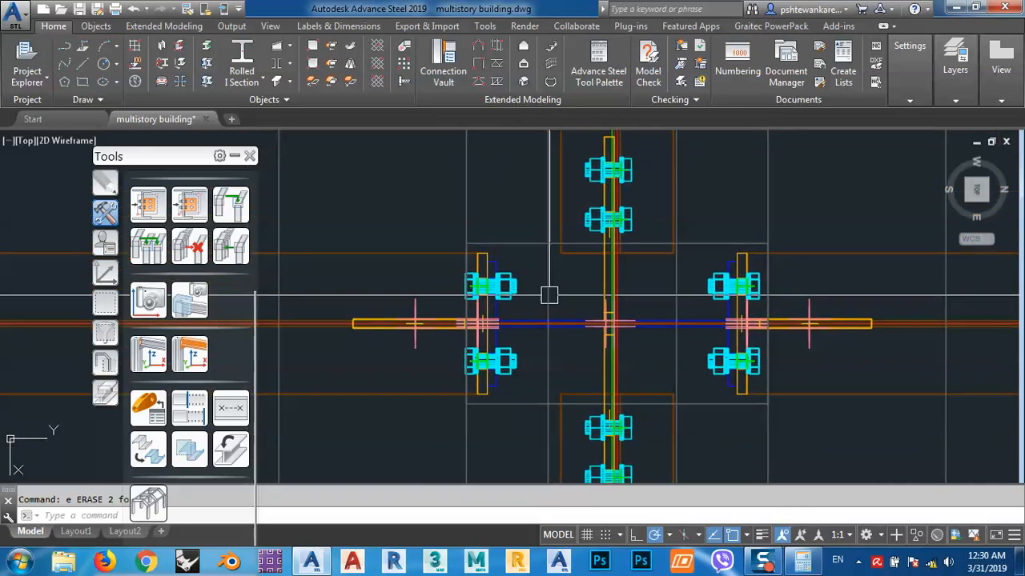
{"action": "key", "text": "Return"}
{"action": "scroll", "coordinate": [545, 293], "scroll_direction": "up", "scroll_amount": 3}
{"action": "scroll", "coordinate": [469, 249], "scroll_direction": "up", "scroll_amount": 5}
{"action": "scroll", "coordinate": [468, 249], "scroll_direction": "up", "scroll_amount": 2}
{"action": "key", "text": "Escape"}
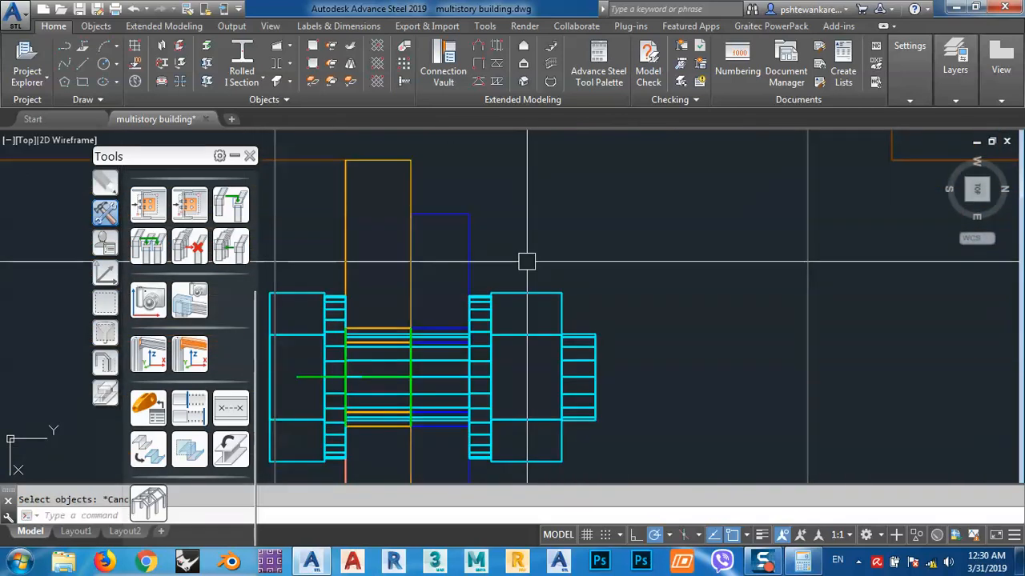
{"action": "type", "text": "dli"}
{"action": "key", "text": "Return"}
{"action": "scroll", "coordinate": [552, 215], "scroll_direction": "down", "scroll_amount": 5}
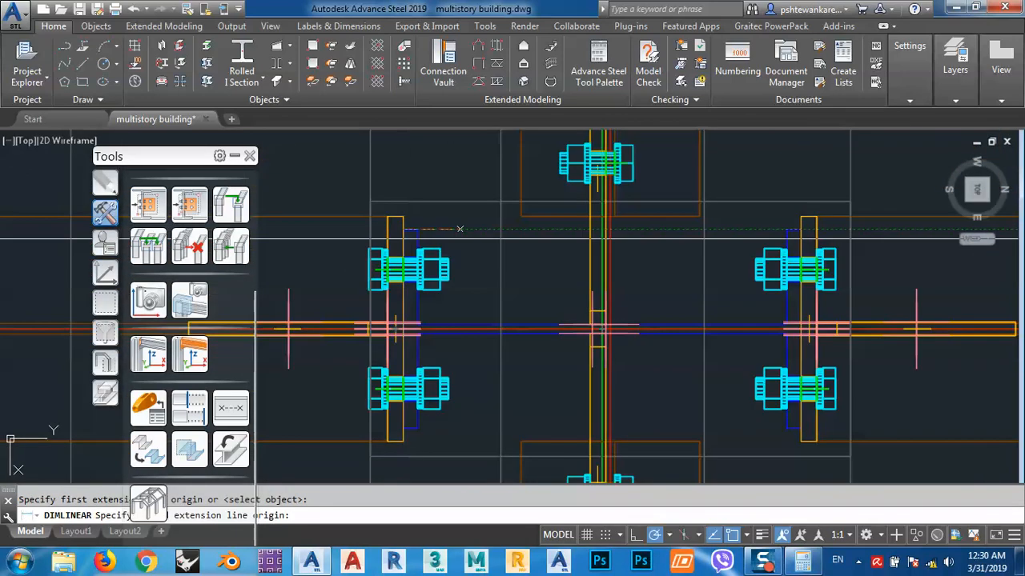
{"action": "scroll", "coordinate": [603, 227], "scroll_direction": "up", "scroll_amount": 2}
{"action": "left_click", "coordinate": [582, 231]}
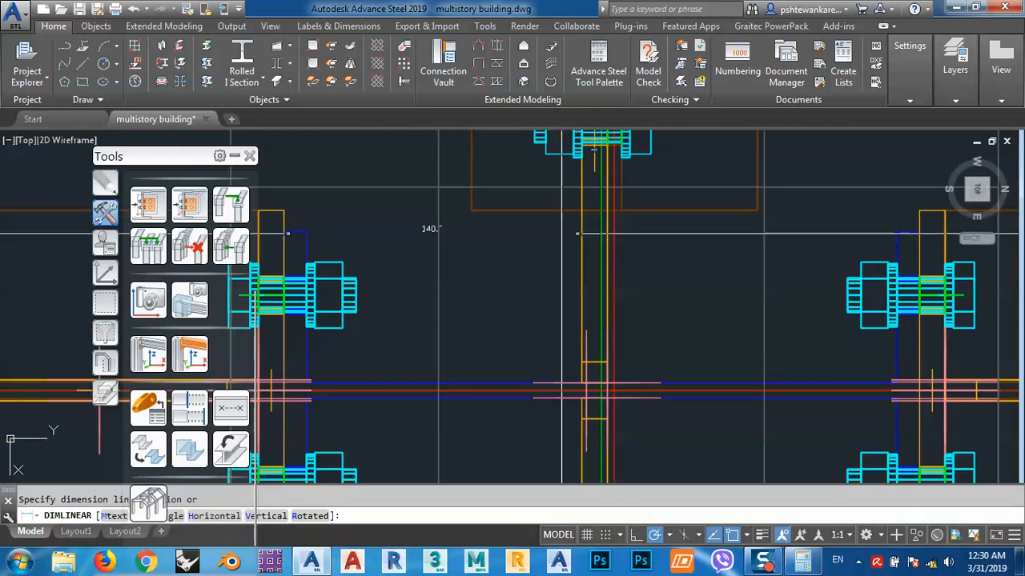
{"action": "left_click", "coordinate": [556, 239]}
Add a linear dimension at the same interior column from the fin plate's north edge to the north end plate
{"action": "key", "text": "Return"}
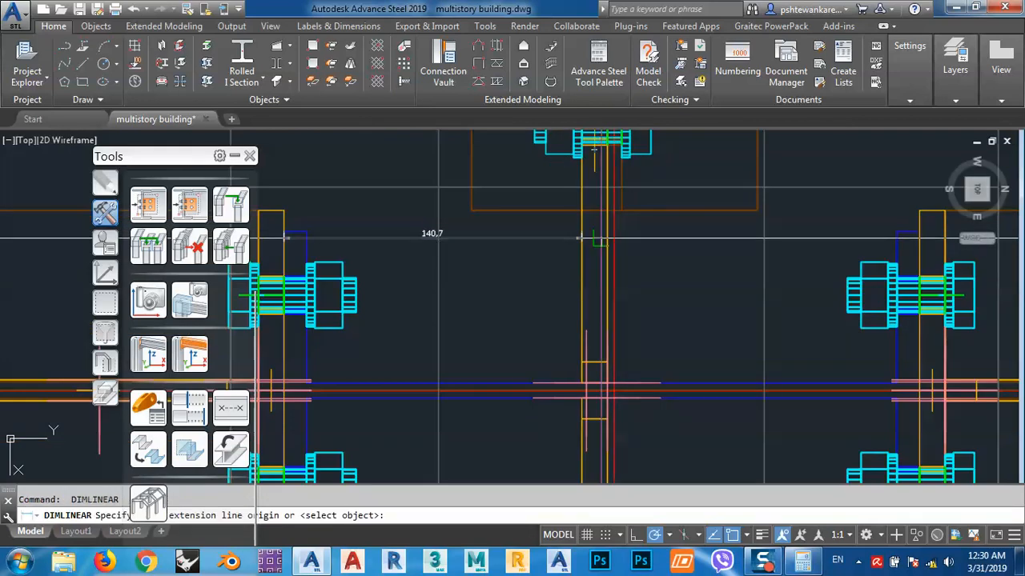
{"action": "scroll", "coordinate": [607, 239], "scroll_direction": "up", "scroll_amount": 3}
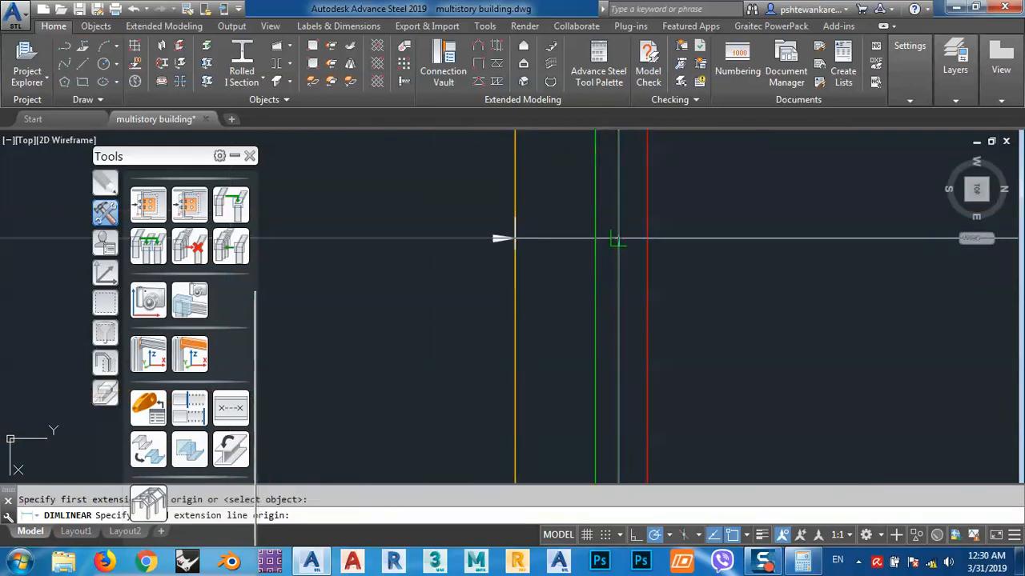
{"action": "scroll", "coordinate": [618, 239], "scroll_direction": "down", "scroll_amount": 5}
{"action": "left_click", "coordinate": [791, 239]}
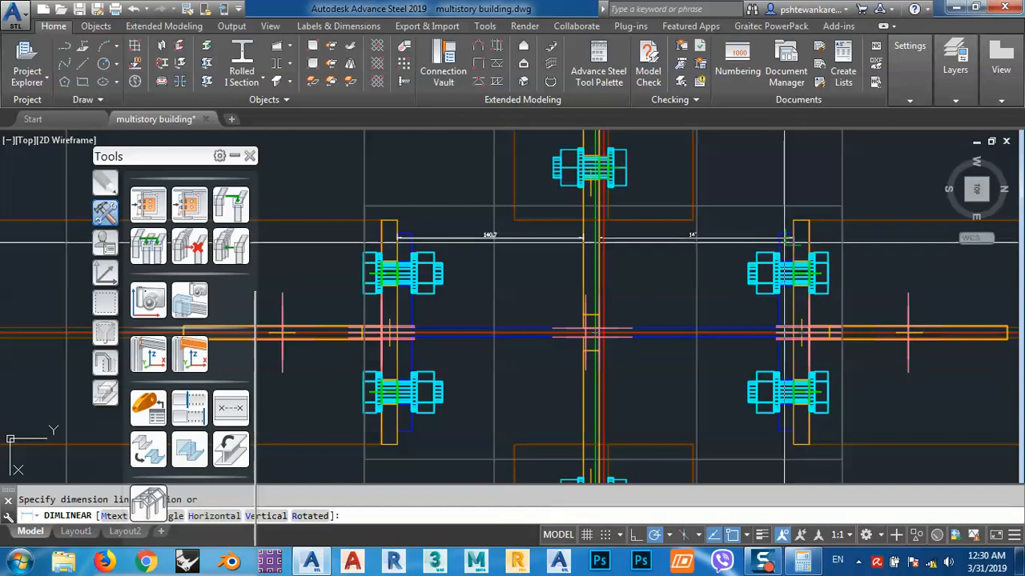
{"action": "left_click", "coordinate": [729, 234]}
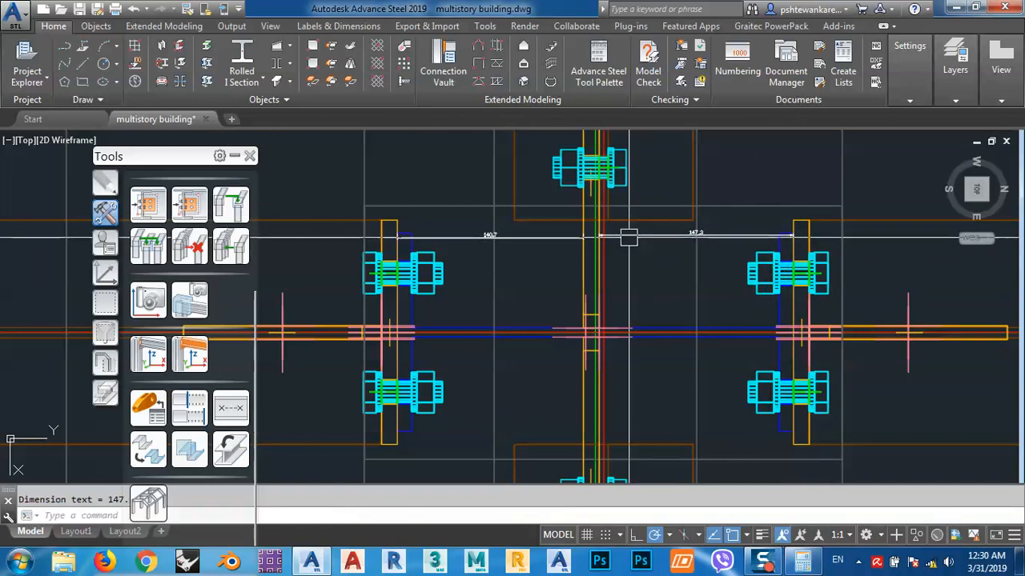
Erase the two linear dimensions at the interior column
{"action": "scroll", "coordinate": [628, 238], "scroll_direction": "up", "scroll_amount": 4}
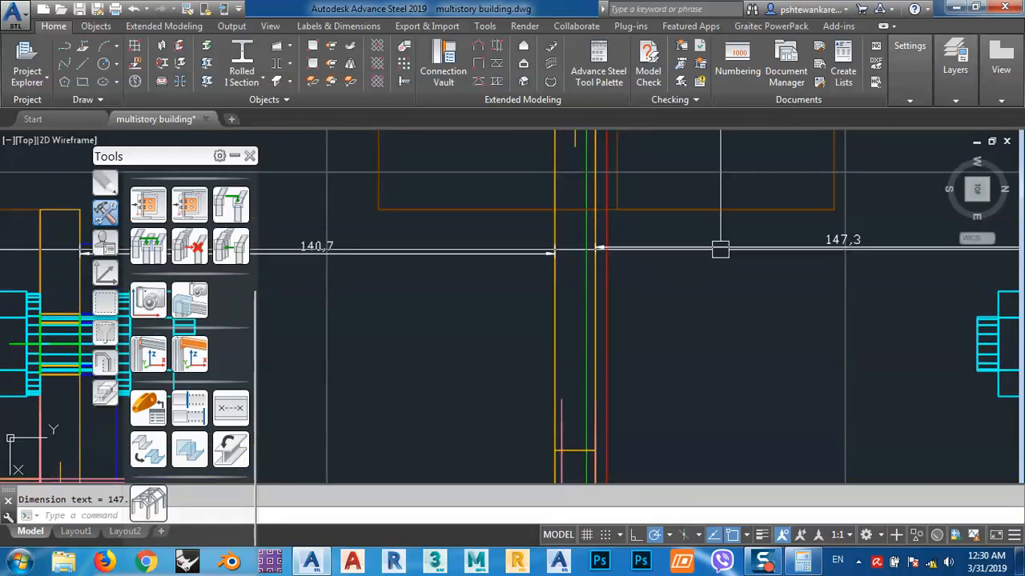
{"action": "scroll", "coordinate": [720, 249], "scroll_direction": "down", "scroll_amount": 2}
{"action": "type", "text": "e"}
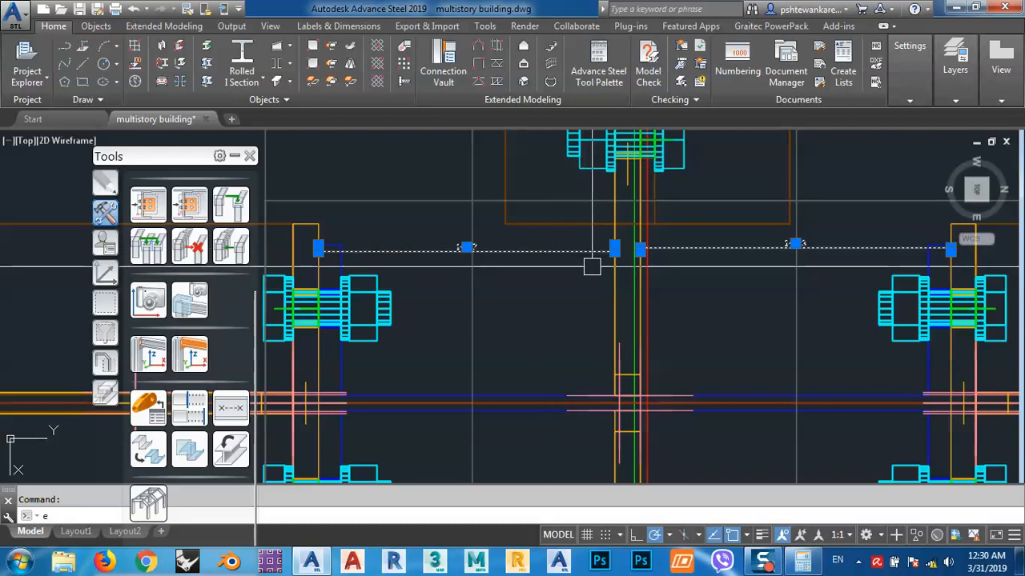
{"action": "key", "text": "Return"}
Examine the beam and fin plate alignment at the neighbouring columns and at the dimensioned grid A-1 column
{"action": "scroll", "coordinate": [658, 267], "scroll_direction": "down", "scroll_amount": 12}
{"action": "middle_click_drag", "start_coordinate": [453, 263], "coordinate": [749, 257]}
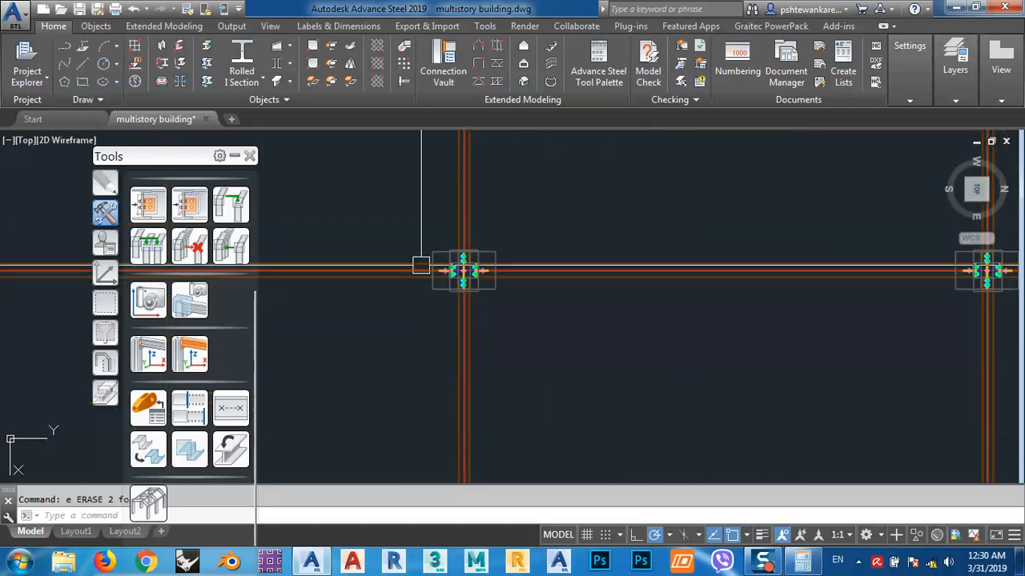
{"action": "scroll", "coordinate": [636, 280], "scroll_direction": "down", "scroll_amount": 3}
{"action": "scroll", "coordinate": [588, 208], "scroll_direction": "up", "scroll_amount": 5}
{"action": "scroll", "coordinate": [576, 232], "scroll_direction": "up", "scroll_amount": 4}
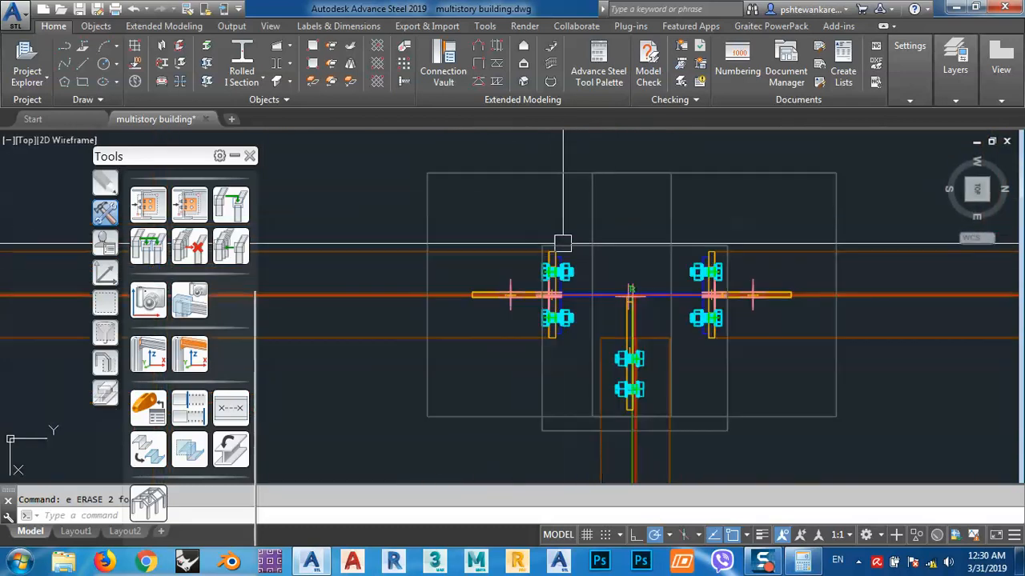
{"action": "scroll", "coordinate": [606, 291], "scroll_direction": "down", "scroll_amount": 6}
{"action": "mouse_move", "coordinate": [672, 306]}
{"action": "middle_mouse_down"}
{"action": "mouse_move", "coordinate": [650, 229]}
{"action": "mouse_move", "coordinate": [577, 164]}
{"action": "middle_mouse_up"}
{"action": "scroll", "coordinate": [671, 422], "scroll_direction": "up", "scroll_amount": 9}
{"action": "scroll", "coordinate": [664, 409], "scroll_direction": "down", "scroll_amount": 8}
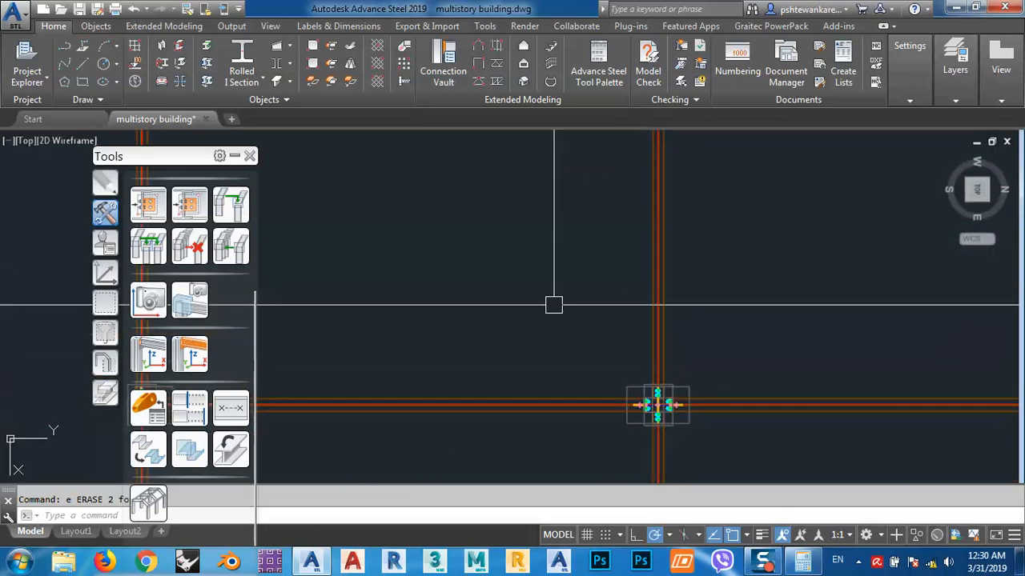
{"action": "middle_click_drag", "start_coordinate": [553, 304], "coordinate": [569, 395]}
{"action": "scroll", "coordinate": [569, 396], "scroll_direction": "down", "scroll_amount": 4}
{"action": "middle_click_drag", "start_coordinate": [442, 308], "coordinate": [565, 354]}
{"action": "scroll", "coordinate": [477, 315], "scroll_direction": "up", "scroll_amount": 5}
{"action": "scroll", "coordinate": [473, 309], "scroll_direction": "up", "scroll_amount": 5}
{"action": "scroll", "coordinate": [565, 355], "scroll_direction": "down", "scroll_amount": 8}
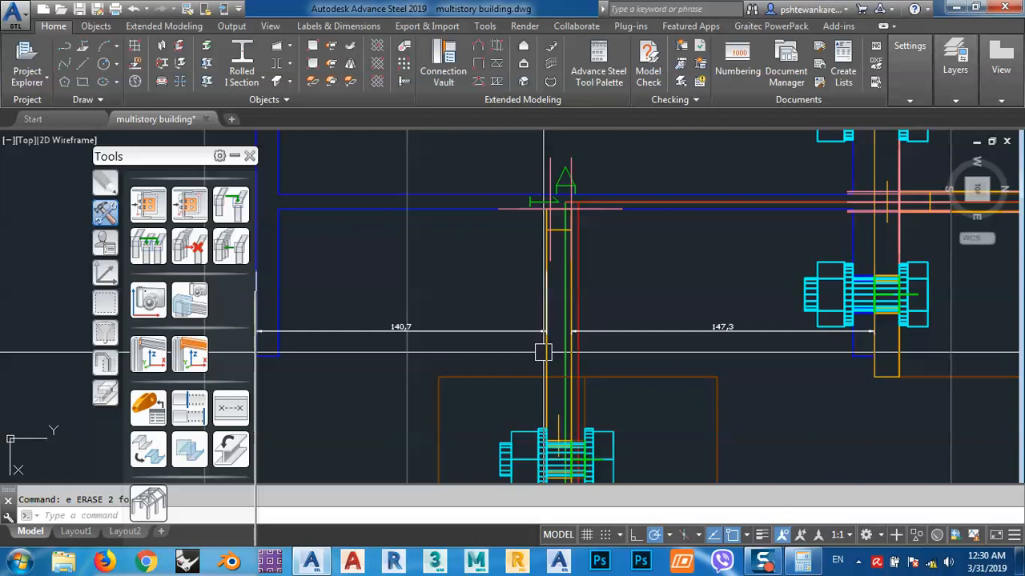
{"action": "middle_click_drag", "start_coordinate": [570, 323], "coordinate": [513, 322]}
{"action": "middle_click_drag", "start_coordinate": [853, 329], "coordinate": [641, 312]}
{"action": "scroll", "coordinate": [775, 276], "scroll_direction": "up", "scroll_amount": 6}
{"action": "scroll", "coordinate": [619, 253], "scroll_direction": "down", "scroll_amount": 7}
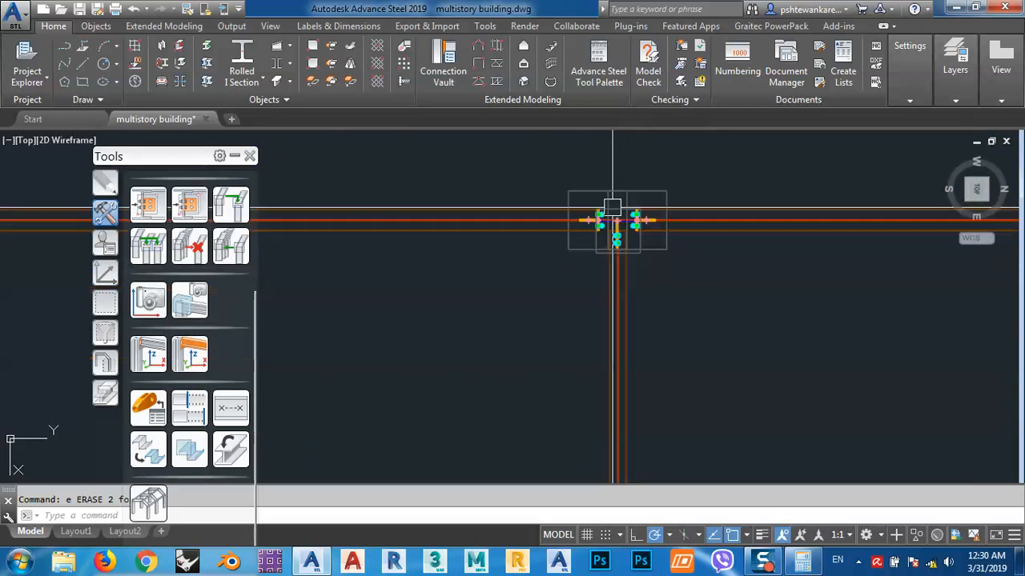
{"action": "key", "text": "Escape"}
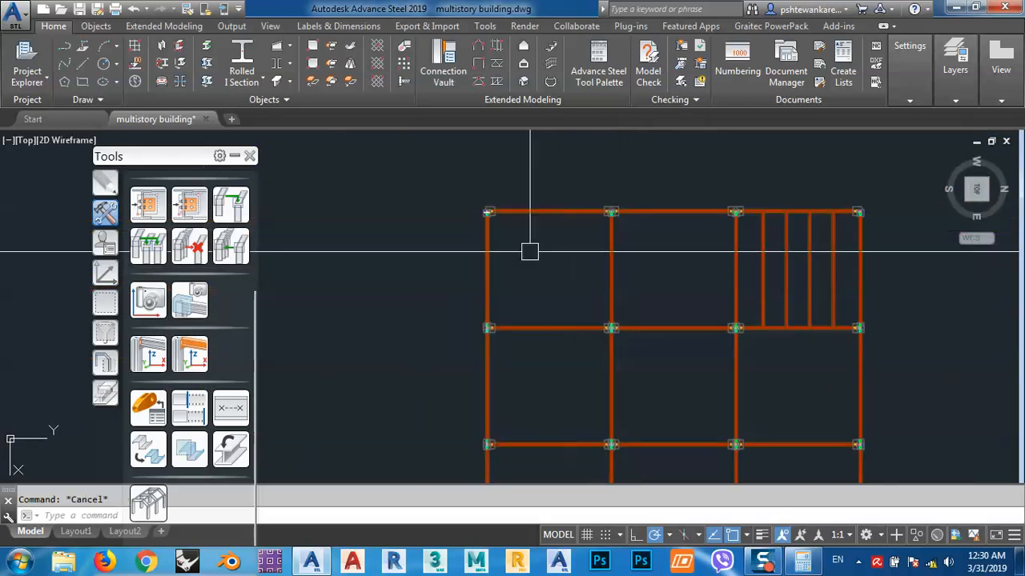
Select the twelve east-west beams on grid lines A to D across the three westernmost bays
{"action": "left_click", "coordinate": [487, 249]}
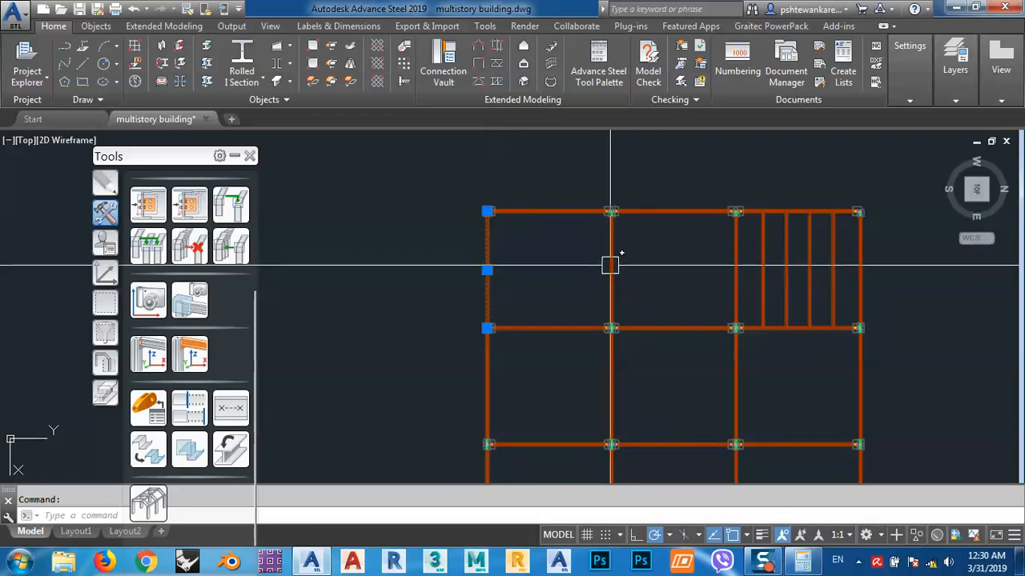
{"action": "left_click", "coordinate": [611, 267]}
{"action": "left_click", "coordinate": [858, 258]}
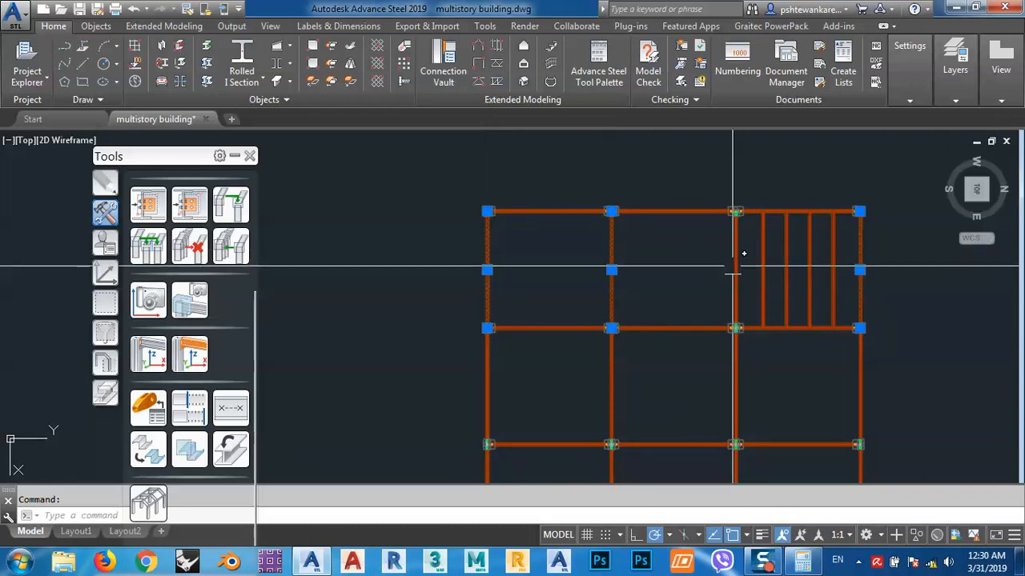
{"action": "left_click", "coordinate": [734, 265]}
{"action": "middle_click_drag", "start_coordinate": [806, 360], "coordinate": [784, 268]}
{"action": "left_click", "coordinate": [837, 281]}
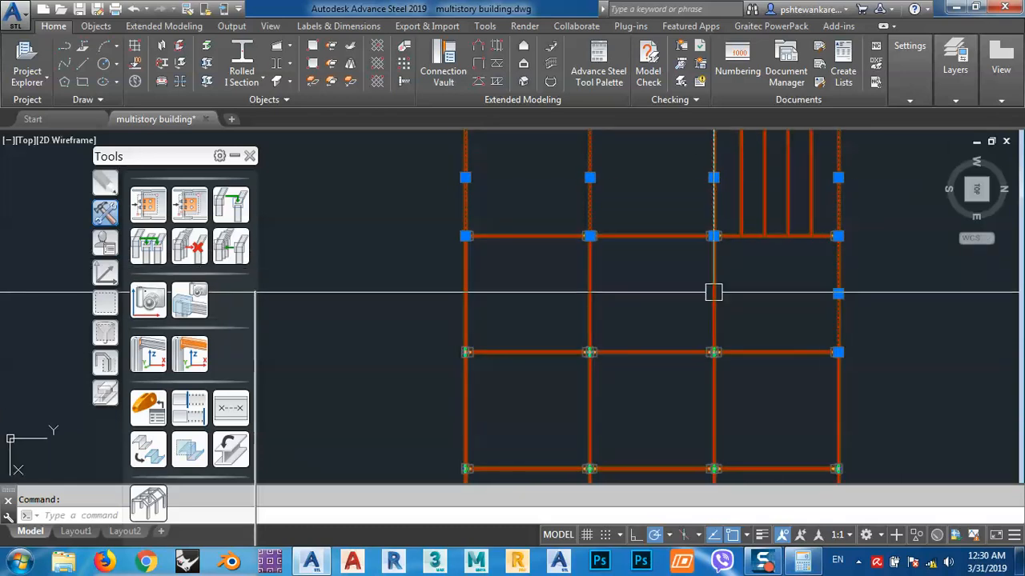
{"action": "left_click", "coordinate": [712, 291]}
{"action": "left_click", "coordinate": [588, 288]}
{"action": "left_click", "coordinate": [463, 299]}
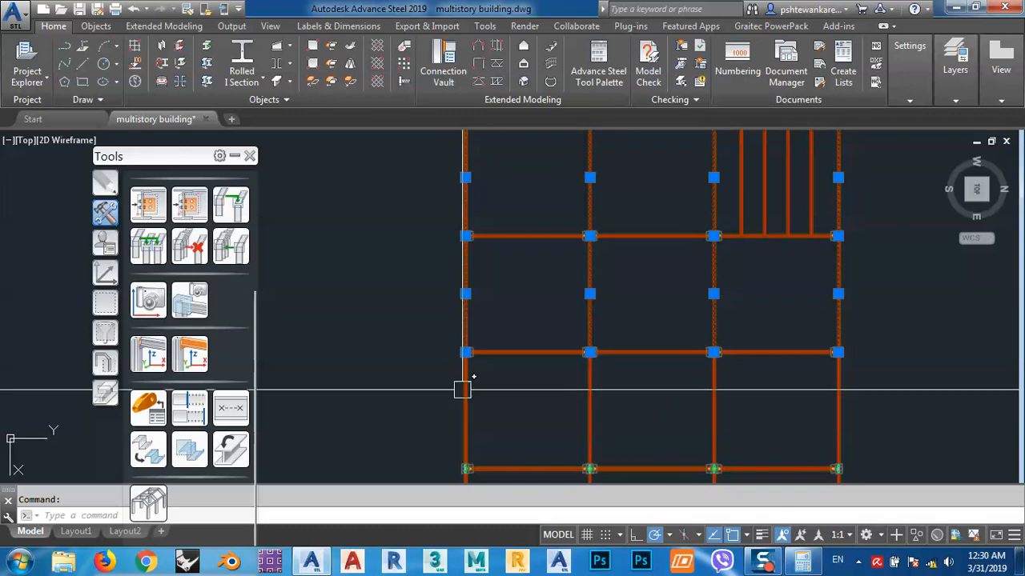
{"action": "left_click", "coordinate": [462, 396]}
{"action": "left_click", "coordinate": [590, 393]}
{"action": "left_click", "coordinate": [715, 404]}
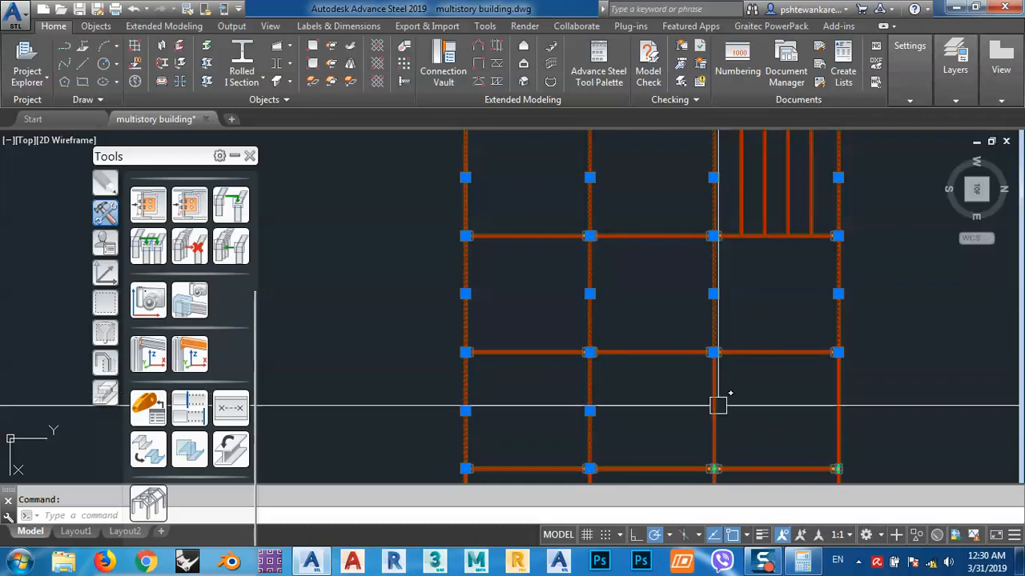
{"action": "left_click", "coordinate": [839, 400]}
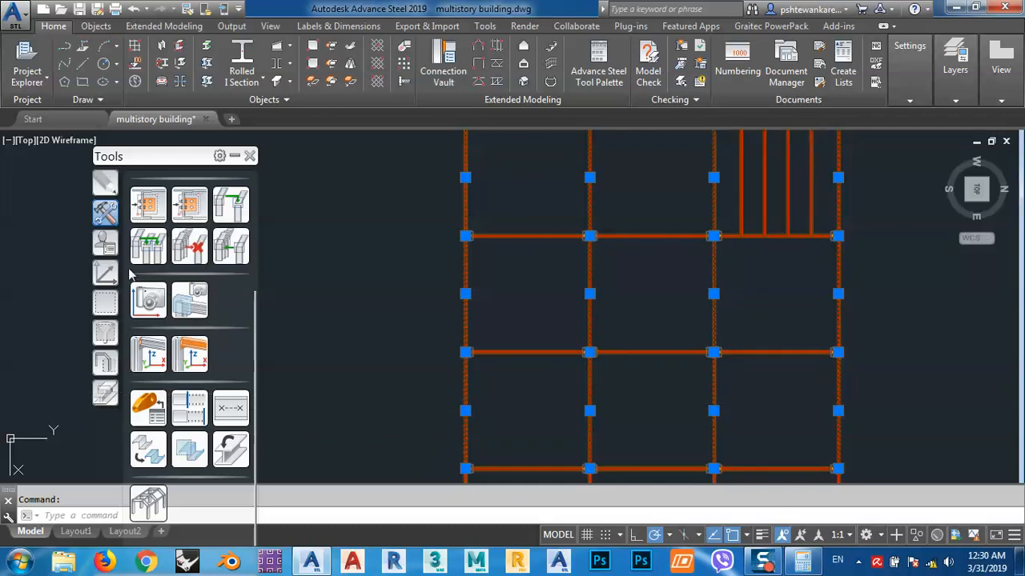
Open Transform elements for the selected beams, set the operation to Move and confirm the object selection
{"action": "scroll", "coordinate": [160, 232], "scroll_direction": "up", "scroll_amount": 5}
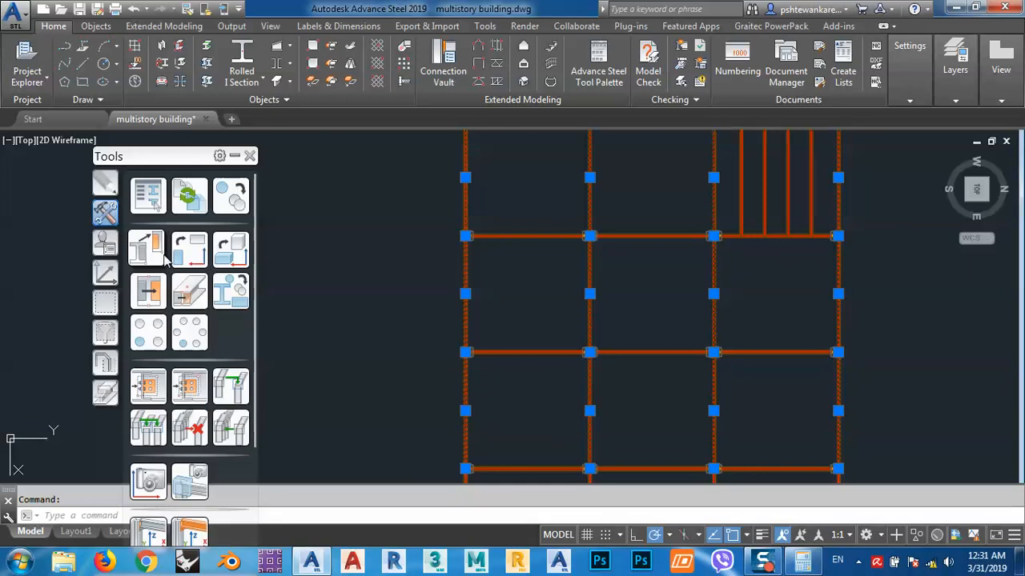
{"action": "left_click", "coordinate": [187, 194]}
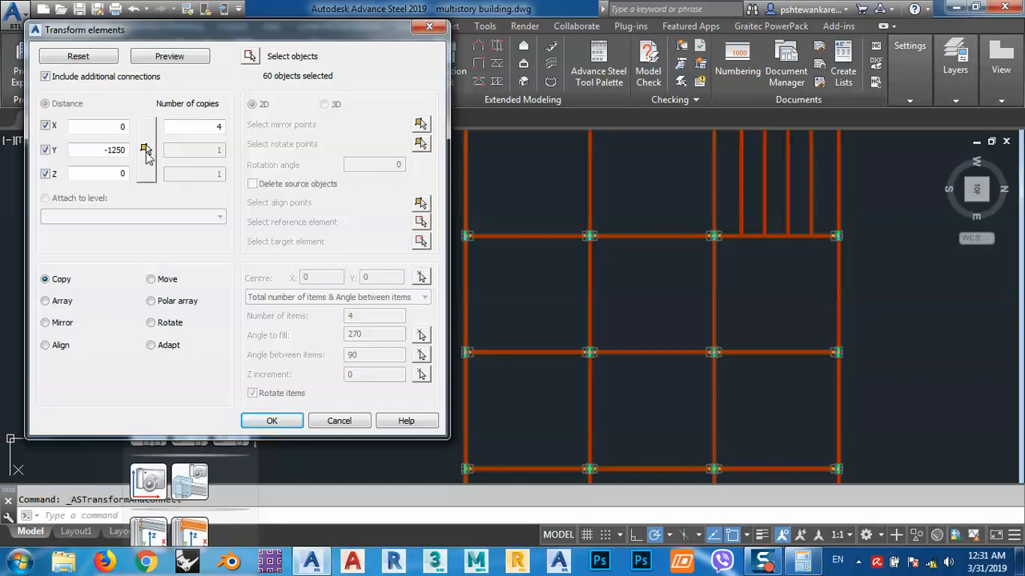
{"action": "left_click", "coordinate": [163, 282]}
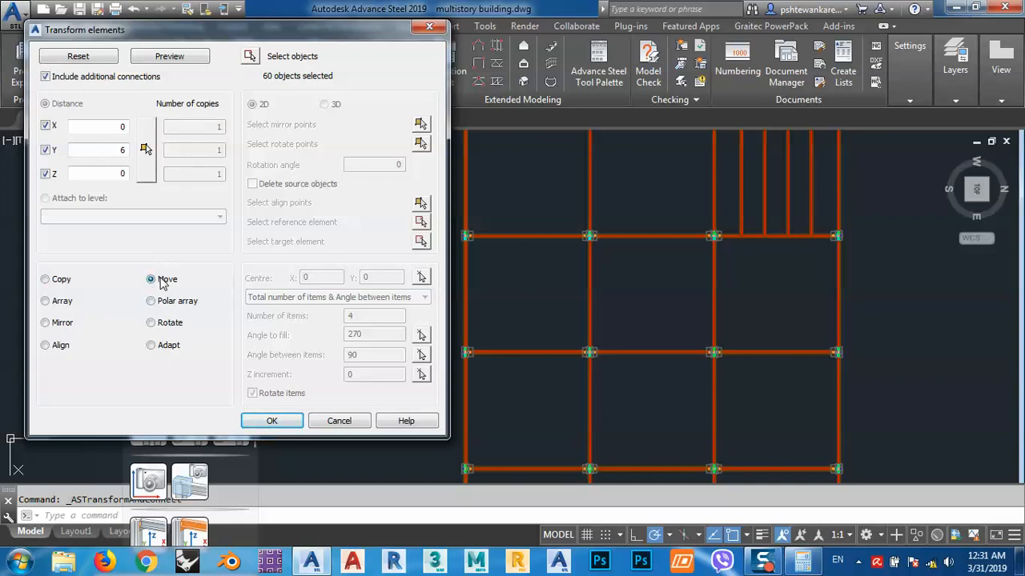
{"action": "left_click", "coordinate": [249, 56]}
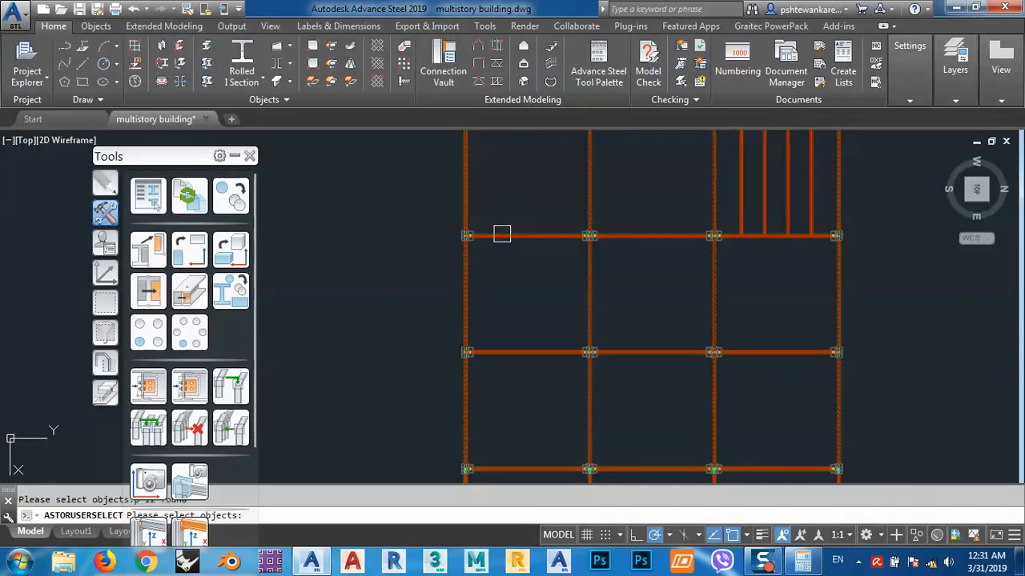
{"action": "key", "text": "Return"}
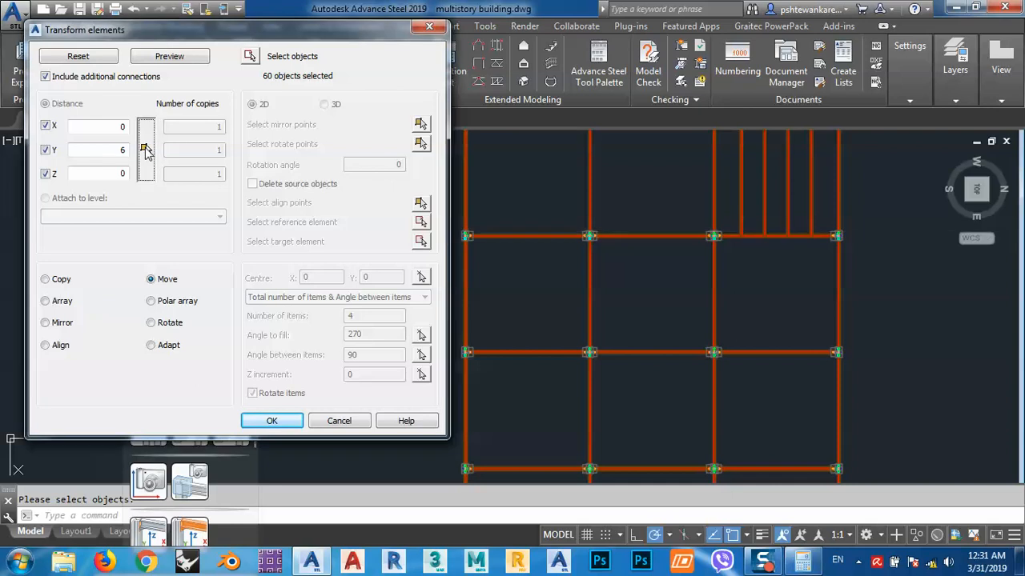
Pick the midpoint of the fin plate's end edge at the dimensioned grid A-1 column as the move's start point
{"action": "left_click", "coordinate": [146, 152]}
{"action": "scroll", "coordinate": [466, 210], "scroll_direction": "up", "scroll_amount": 6}
{"action": "scroll", "coordinate": [466, 209], "scroll_direction": "up", "scroll_amount": 4}
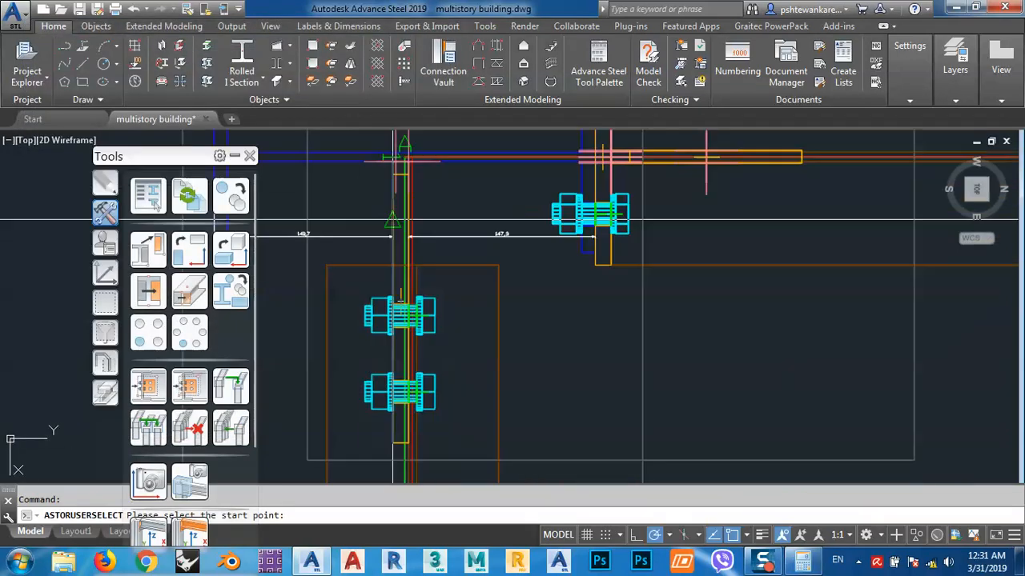
{"action": "mouse_move", "coordinate": [453, 222]}
{"action": "middle_mouse_down"}
{"action": "mouse_move", "coordinate": [533, 221]}
{"action": "mouse_move", "coordinate": [525, 150]}
{"action": "middle_mouse_up"}
{"action": "scroll", "coordinate": [526, 412], "scroll_direction": "up", "scroll_amount": 4}
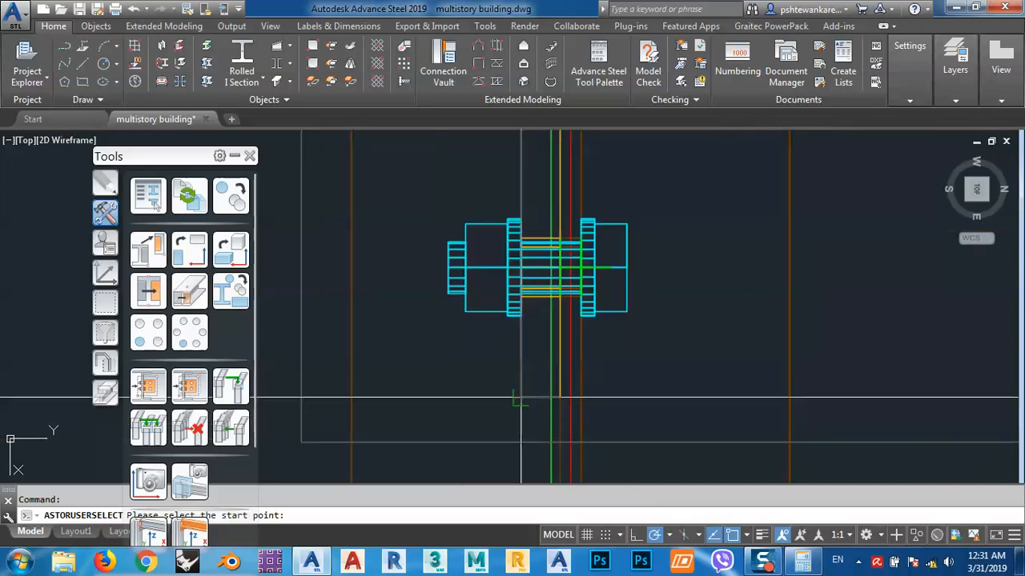
{"action": "left_click", "coordinate": [541, 401]}
Define the move's end point midway between the outer corners of the column's two flanges using Mid Between 2 Points
{"action": "scroll", "coordinate": [530, 419], "scroll_direction": "down", "scroll_amount": 8}
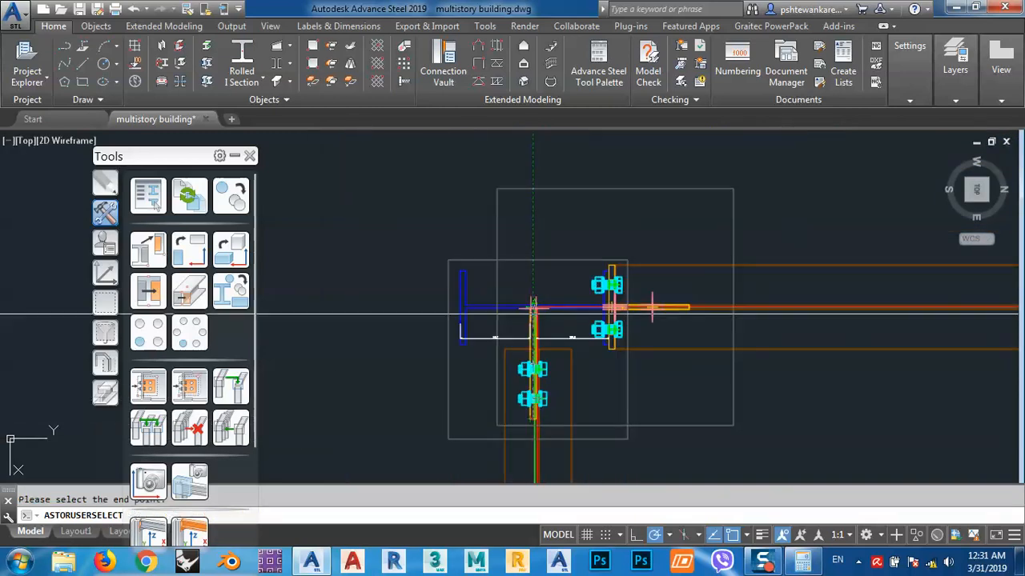
{"action": "scroll", "coordinate": [535, 324], "scroll_direction": "up", "scroll_amount": 5}
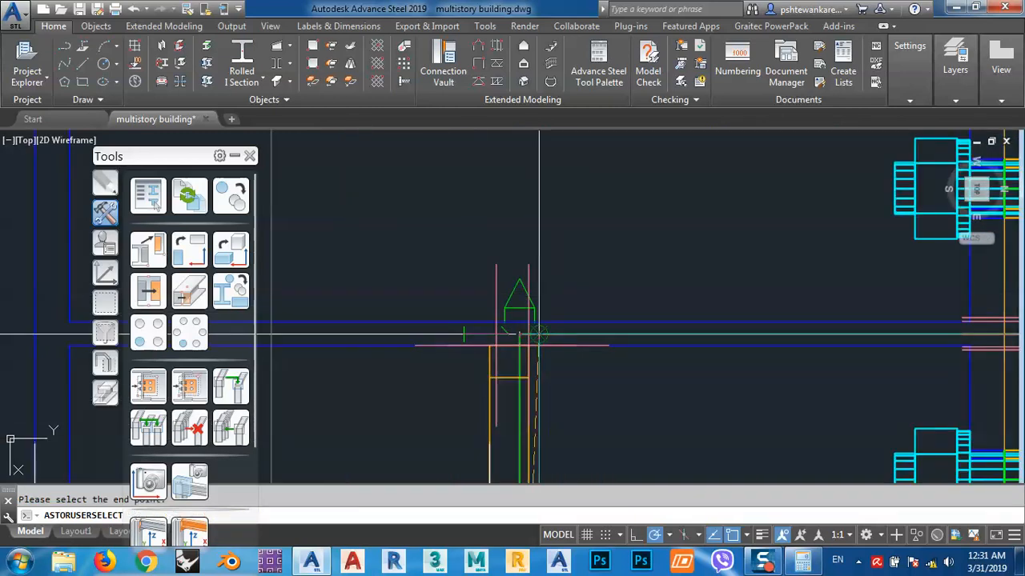
{"action": "scroll", "coordinate": [539, 334], "scroll_direction": "down", "scroll_amount": 3}
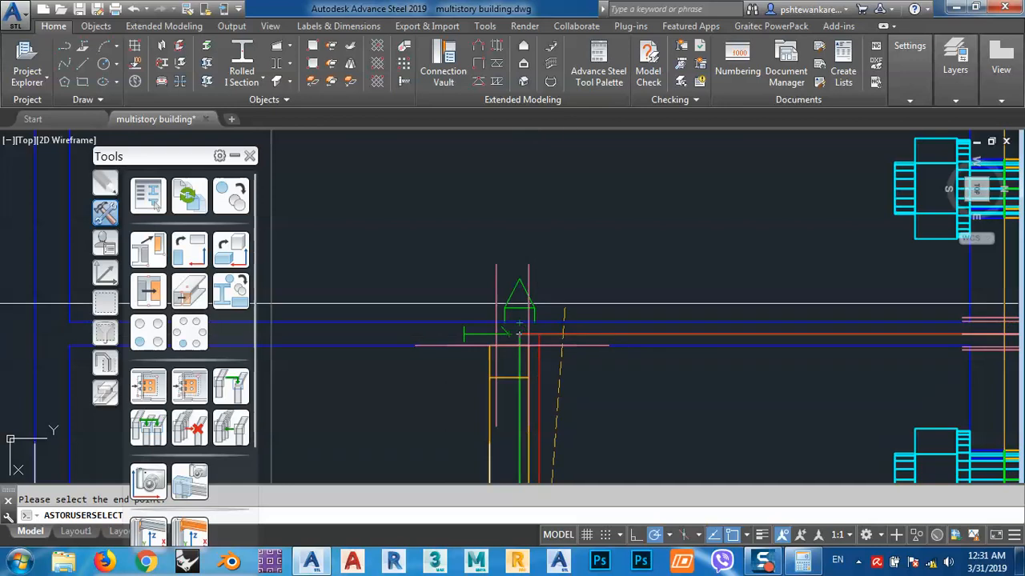
{"action": "scroll", "coordinate": [614, 282], "scroll_direction": "down", "scroll_amount": 3}
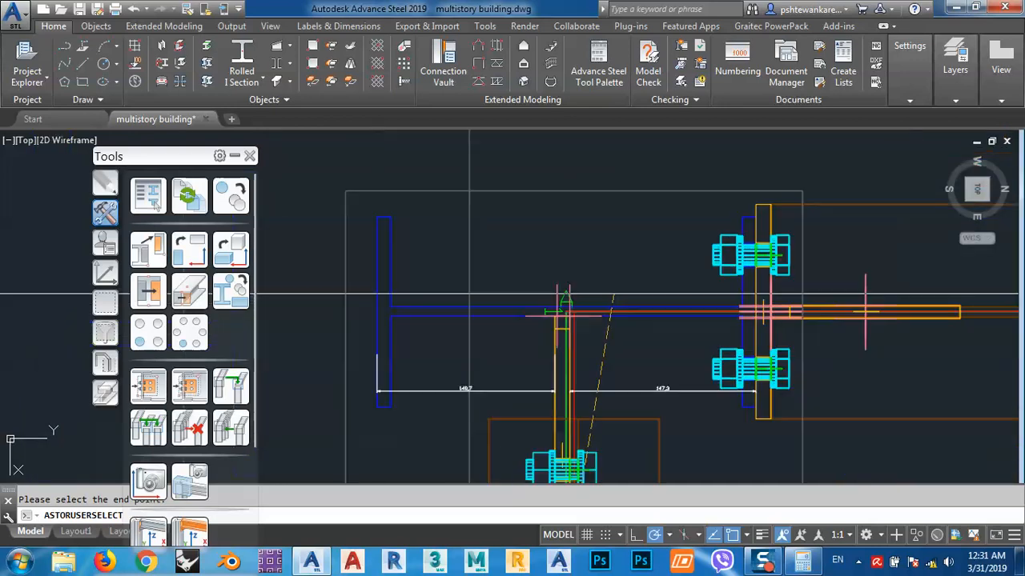
{"action": "right_click", "coordinate": [613, 282], "text": "shift"}
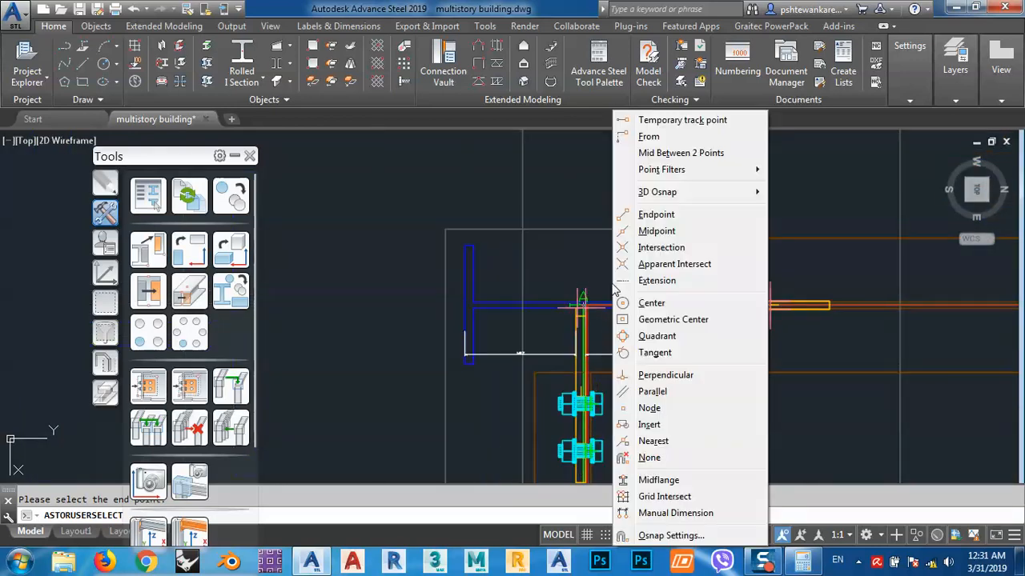
{"action": "left_click", "coordinate": [680, 153]}
{"action": "scroll", "coordinate": [522, 251], "scroll_direction": "up", "scroll_amount": 5}
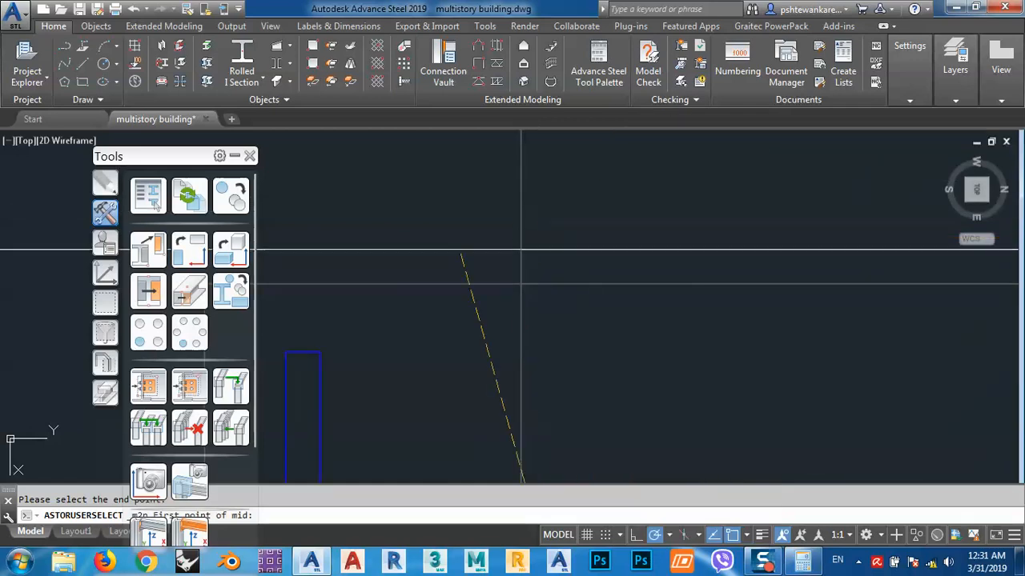
{"action": "left_click", "coordinate": [286, 353]}
{"action": "scroll", "coordinate": [296, 339], "scroll_direction": "down", "scroll_amount": 6}
{"action": "scroll", "coordinate": [521, 337], "scroll_direction": "up", "scroll_amount": 6}
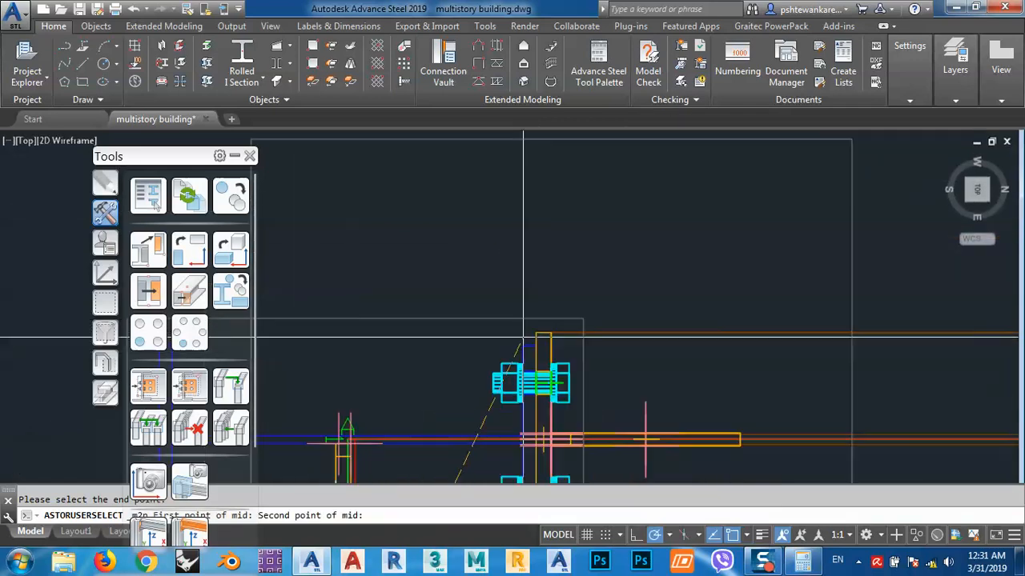
{"action": "left_click", "coordinate": [557, 360]}
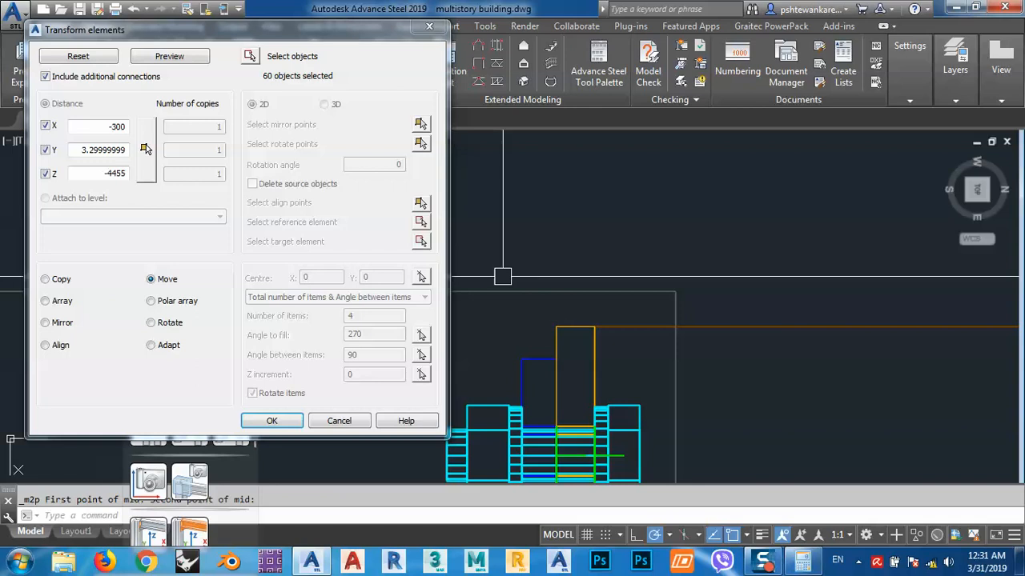
Restrict the move to the Y direction by disabling the X and Z distances, preview it and apply it
{"action": "left_click", "coordinate": [46, 127]}
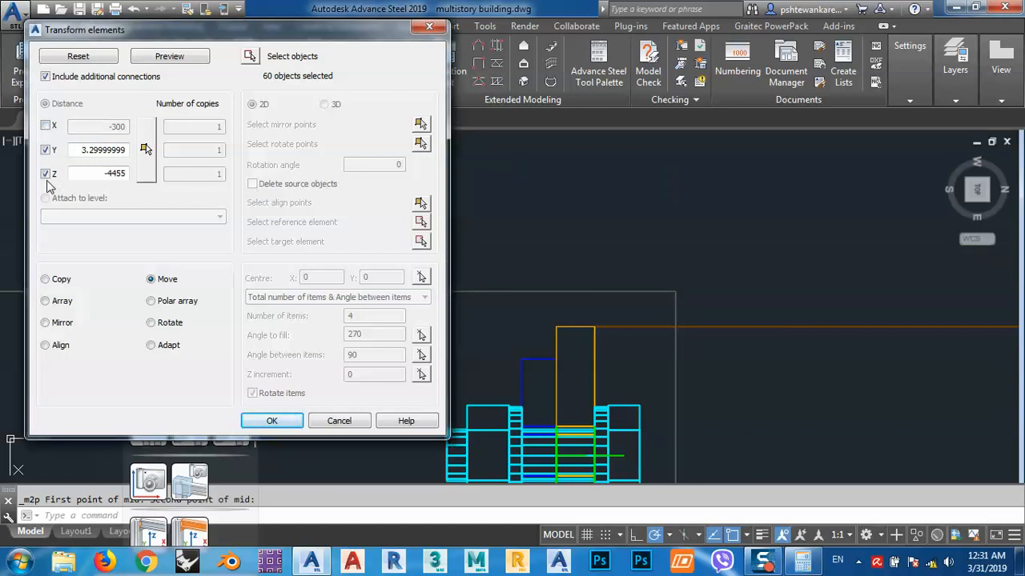
{"action": "left_click", "coordinate": [46, 174]}
{"action": "scroll", "coordinate": [669, 231], "scroll_direction": "down", "scroll_amount": 7}
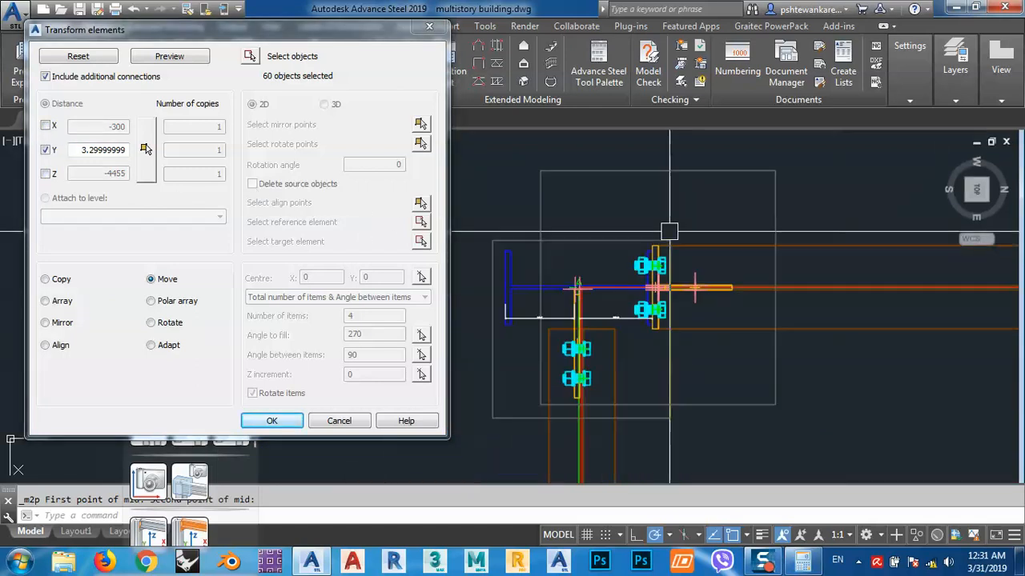
{"action": "left_click", "coordinate": [164, 59]}
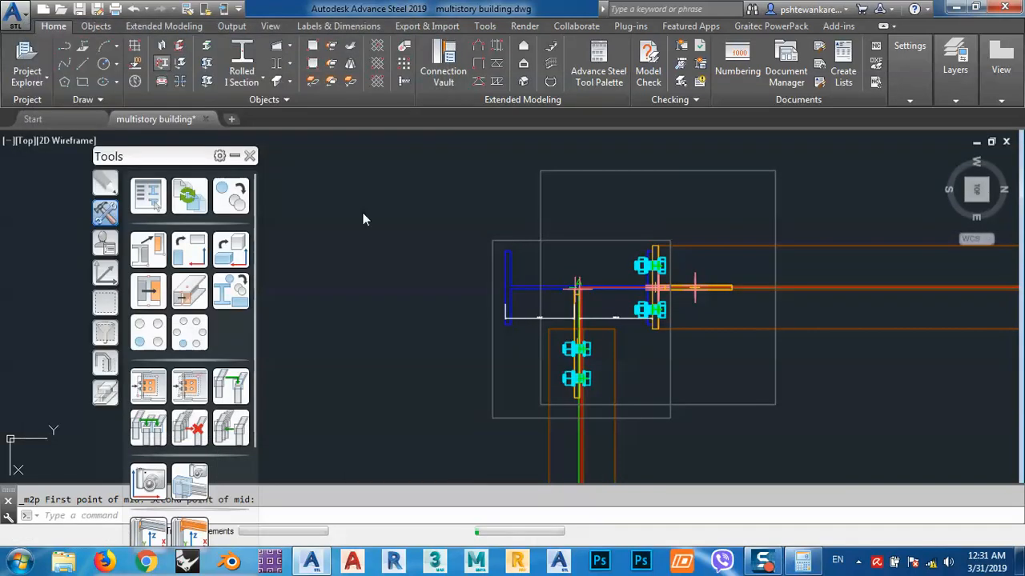
{"action": "left_click", "coordinate": [580, 301]}
{"action": "key", "text": "Return"}
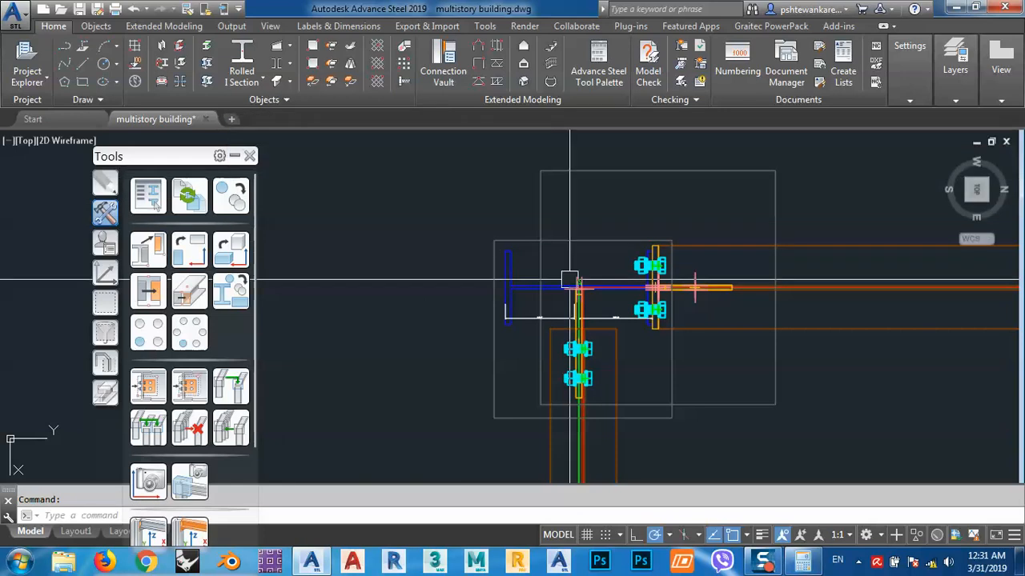
Examine the alignment of the moved beam and fin plate with the column centre at the dimensioned column
{"action": "scroll", "coordinate": [569, 280], "scroll_direction": "up", "scroll_amount": 5}
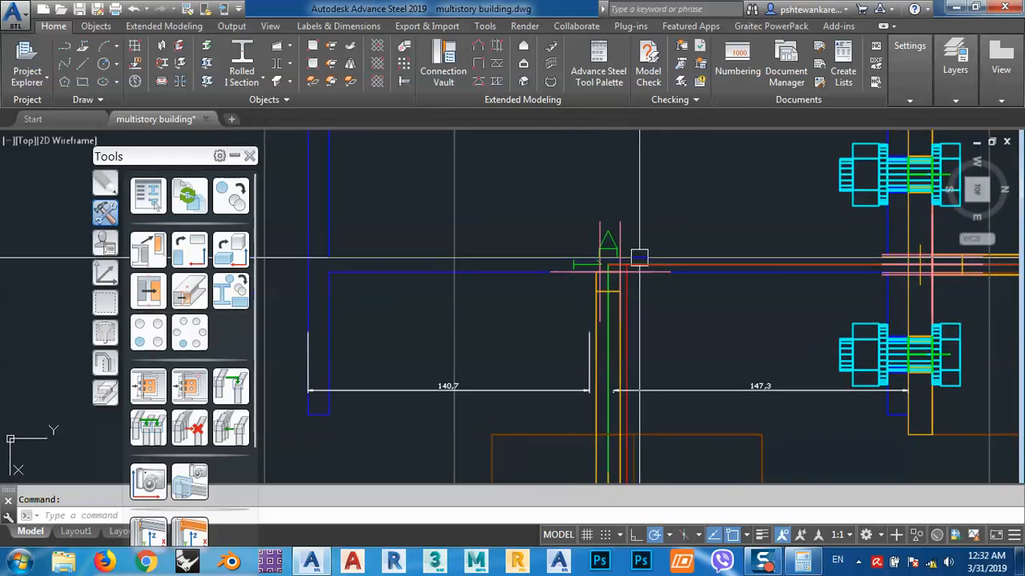
{"action": "scroll", "coordinate": [639, 257], "scroll_direction": "up", "scroll_amount": 3}
{"action": "scroll", "coordinate": [593, 288], "scroll_direction": "down", "scroll_amount": 1}
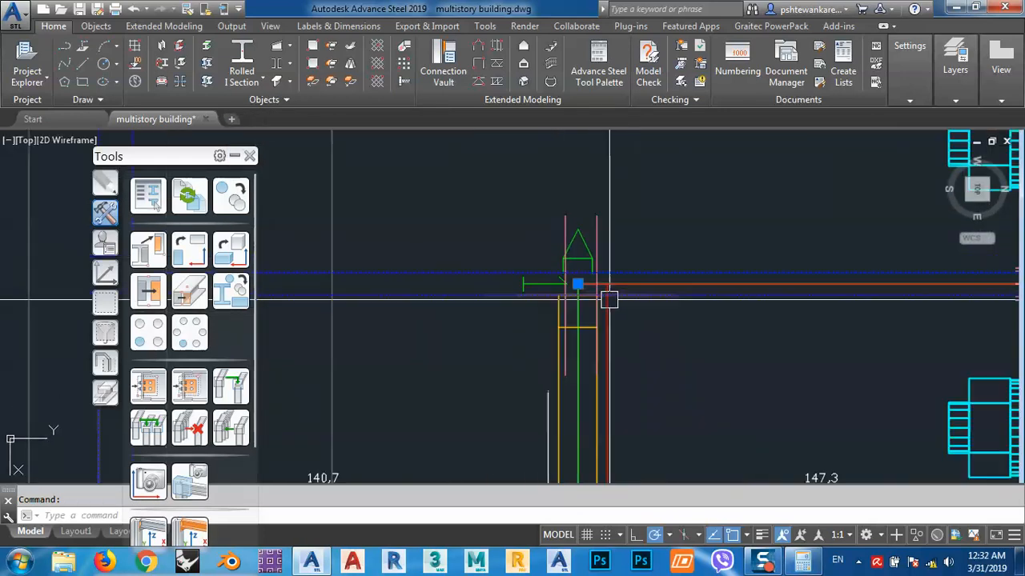
{"action": "key", "text": "Escape"}
{"action": "scroll", "coordinate": [609, 299], "scroll_direction": "down", "scroll_amount": 2}
{"action": "scroll", "coordinate": [576, 320], "scroll_direction": "up", "scroll_amount": 3}
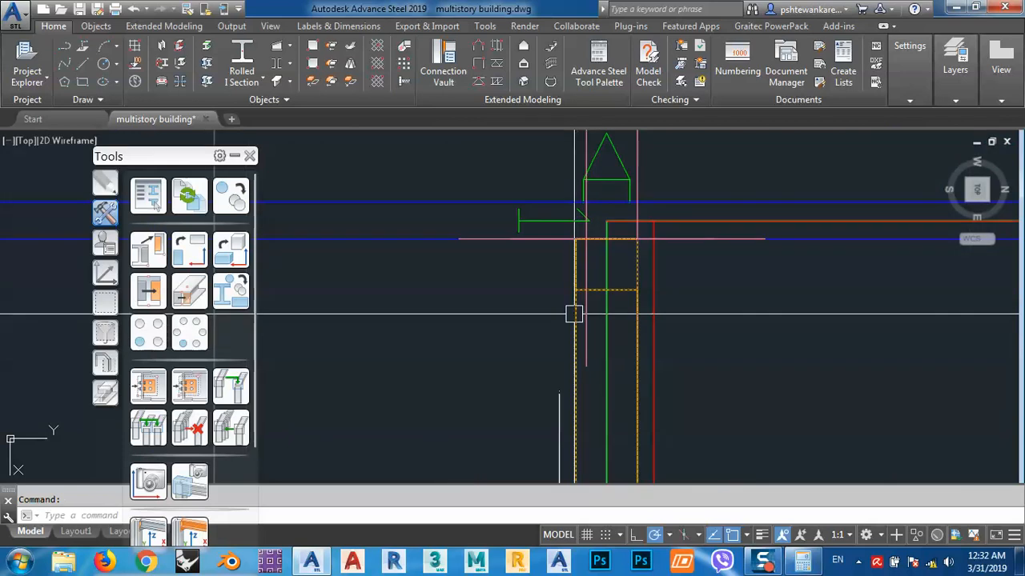
{"action": "scroll", "coordinate": [600, 232], "scroll_direction": "down", "scroll_amount": 2}
{"action": "key", "text": "Escape"}
{"action": "scroll", "coordinate": [600, 229], "scroll_direction": "down", "scroll_amount": 3}
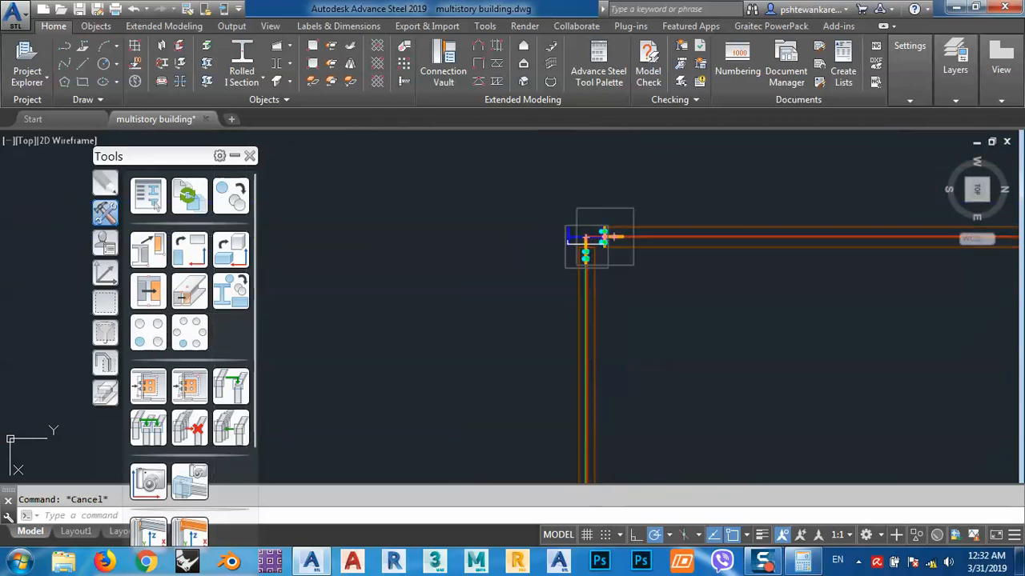
Turn the model to a 3D view and set its visual style to Conceptual
{"action": "scroll", "coordinate": [602, 236], "scroll_direction": "down", "scroll_amount": 4}
{"action": "middle_click_drag", "start_coordinate": [664, 377], "coordinate": [723, 334], "text": "shift"}
{"action": "scroll", "coordinate": [723, 320], "scroll_direction": "up", "scroll_amount": 8}
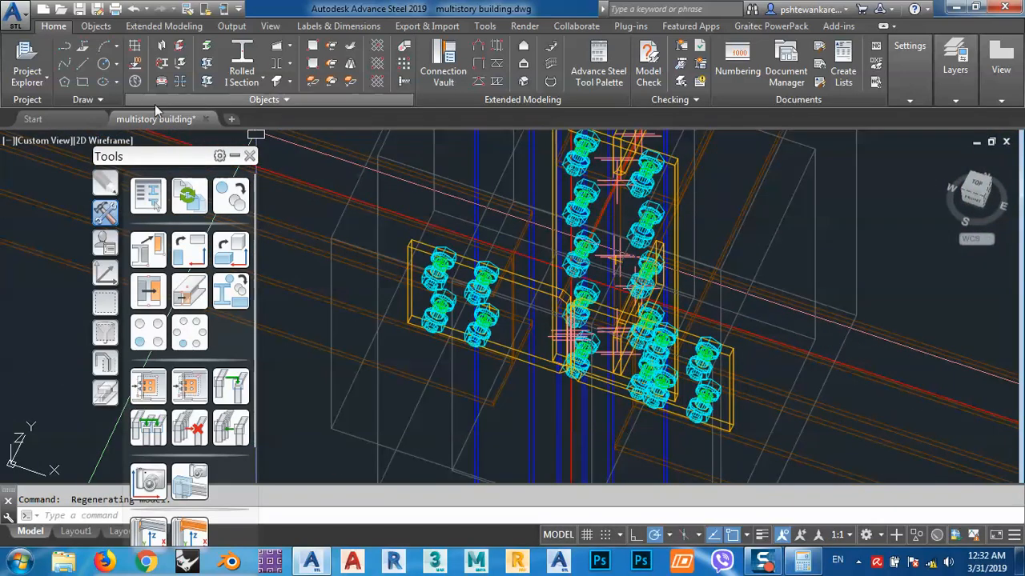
{"action": "left_click", "coordinate": [96, 141]}
{"action": "left_click", "coordinate": [136, 199]}
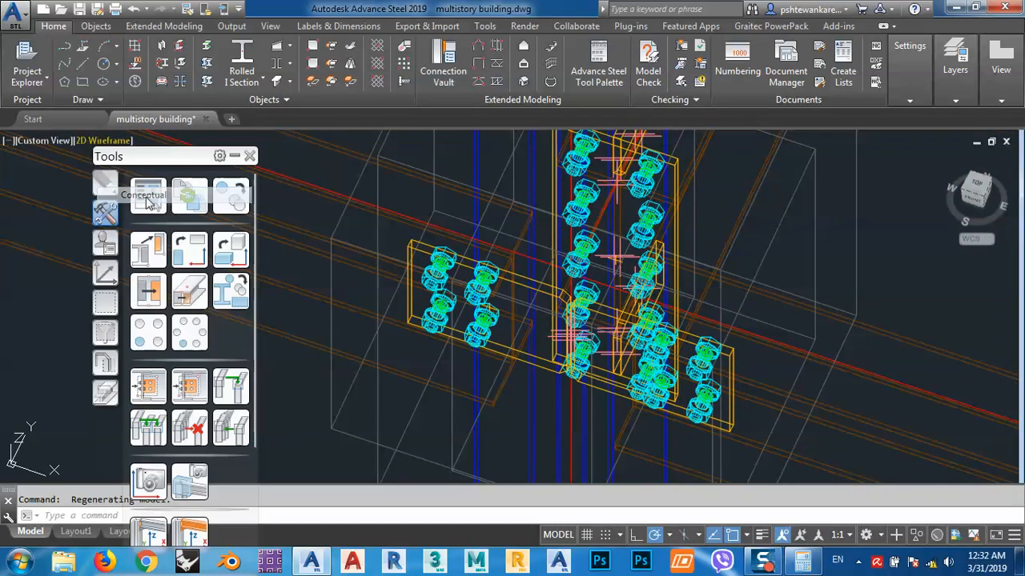
Inspect the corner column's beam connections in 3D, focusing on the beam bolted to the column web
{"action": "scroll", "coordinate": [653, 295], "scroll_direction": "down", "scroll_amount": 6}
{"action": "mouse_move", "coordinate": [666, 316]}
{"action": "middle_mouse_down", "text": "shift"}
{"action": "mouse_move", "coordinate": [632, 288]}
{"action": "mouse_move", "coordinate": [655, 289]}
{"action": "mouse_move", "coordinate": [646, 278]}
{"action": "mouse_move", "coordinate": [643, 296]}
{"action": "middle_mouse_up", "text": "shift"}
{"action": "scroll", "coordinate": [643, 295], "scroll_direction": "down", "scroll_amount": 8}
{"action": "scroll", "coordinate": [592, 321], "scroll_direction": "up", "scroll_amount": 10}
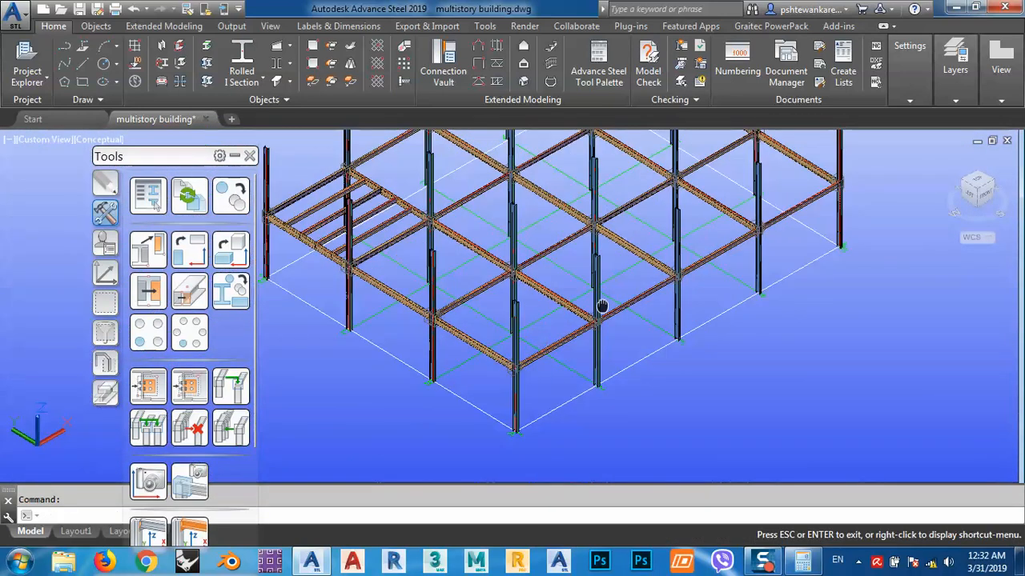
{"action": "middle_click_drag", "start_coordinate": [556, 361], "coordinate": [440, 368], "text": "shift"}
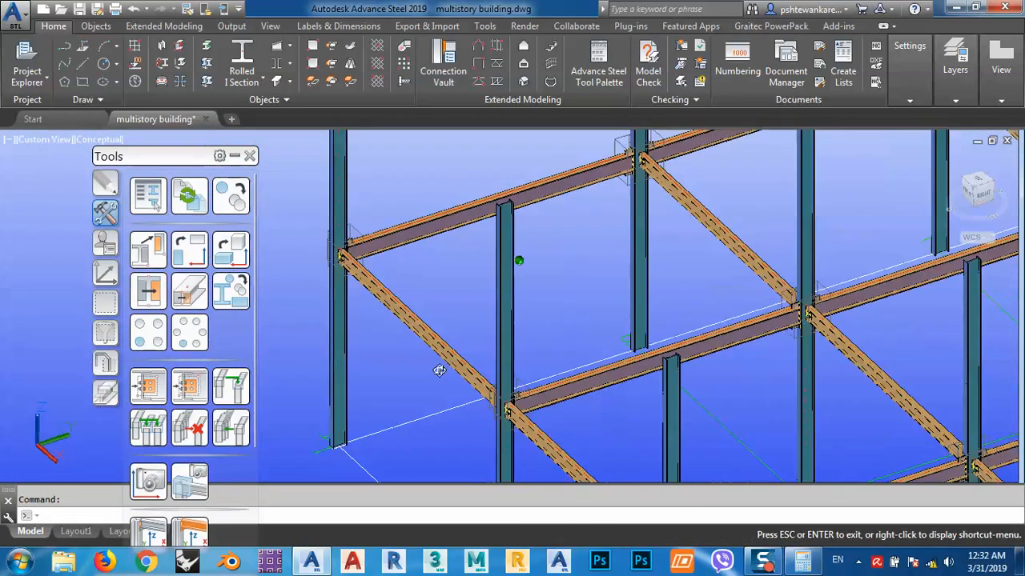
{"action": "middle_click_drag", "start_coordinate": [368, 288], "coordinate": [506, 318]}
{"action": "scroll", "coordinate": [505, 319], "scroll_direction": "up", "scroll_amount": 8}
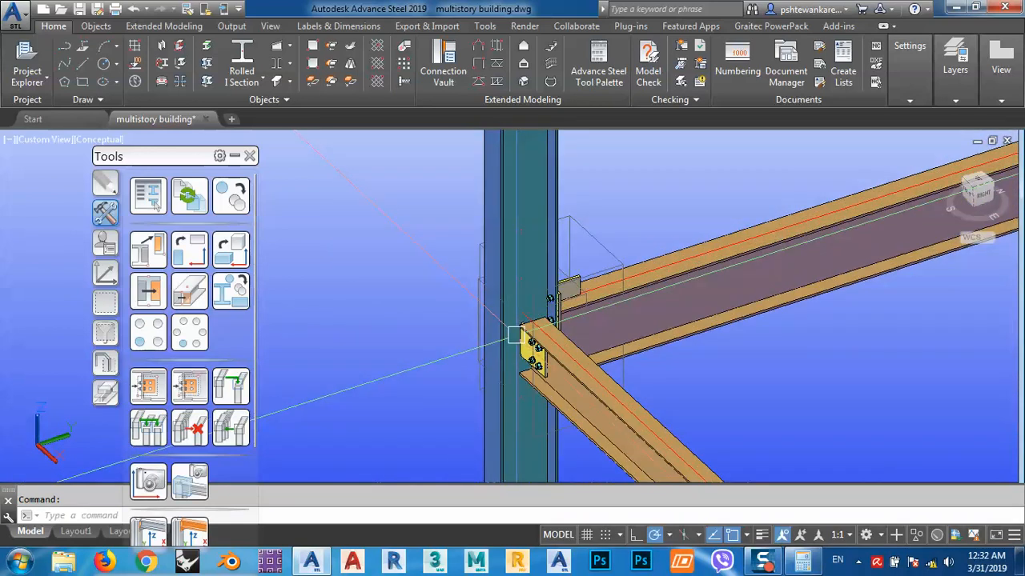
{"action": "scroll", "coordinate": [507, 321], "scroll_direction": "up", "scroll_amount": 2}
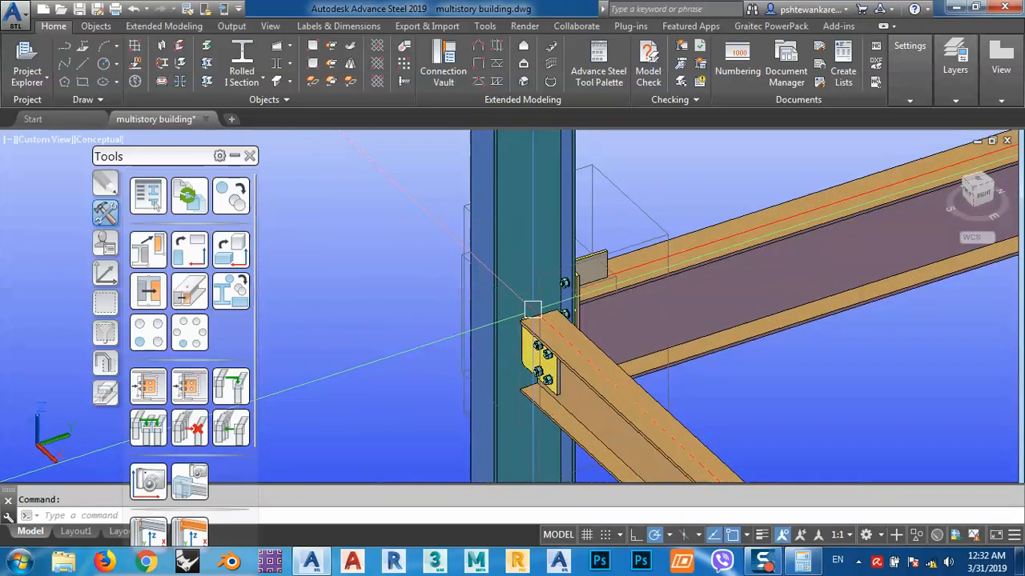
Collapse the Advance Tool Palette and show the favorite connections of the Connection vault
{"action": "left_click_drag", "start_coordinate": [137, 161], "coordinate": [107, 141]}
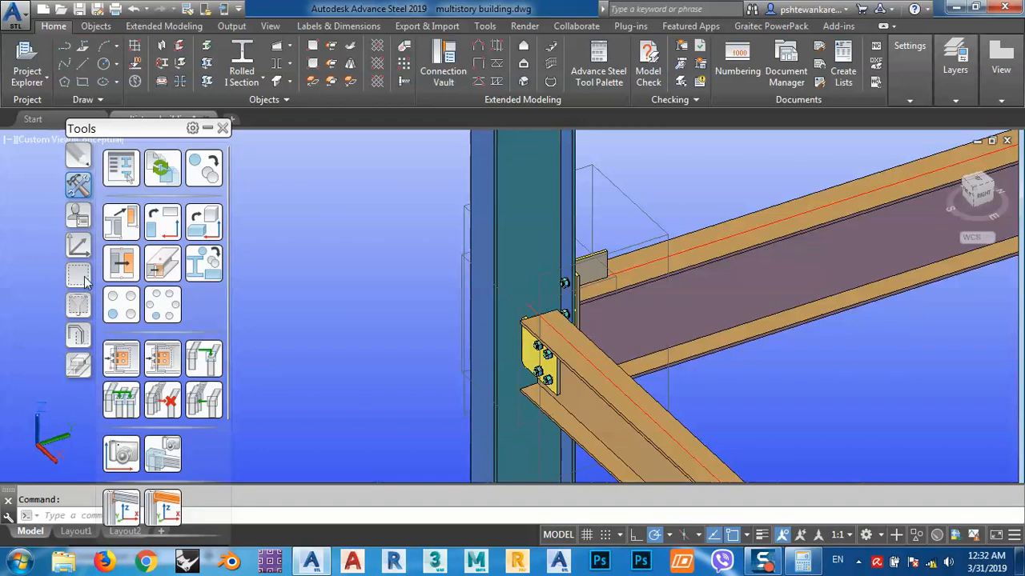
{"action": "left_click", "coordinate": [85, 276]}
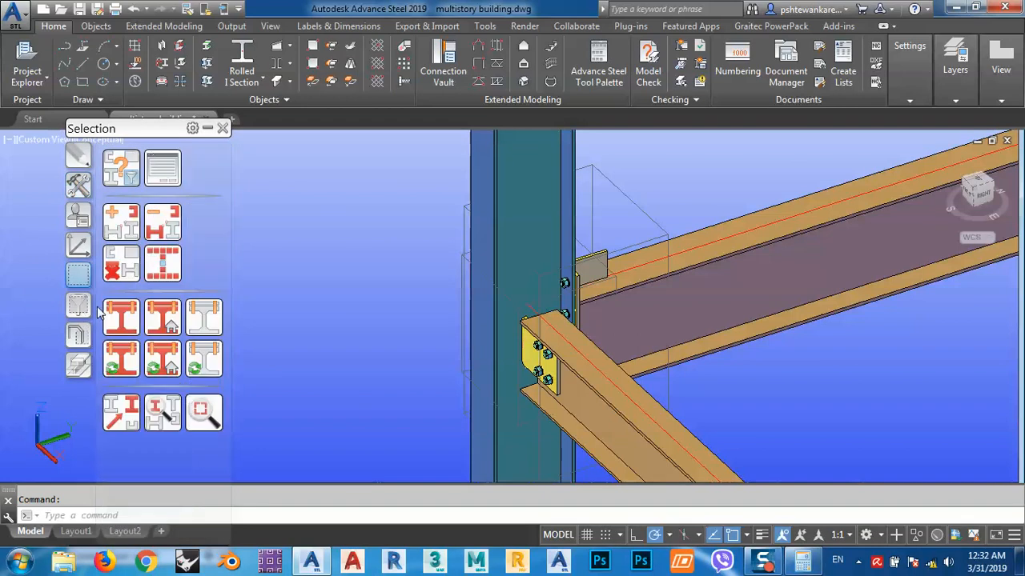
{"action": "left_click", "coordinate": [211, 128]}
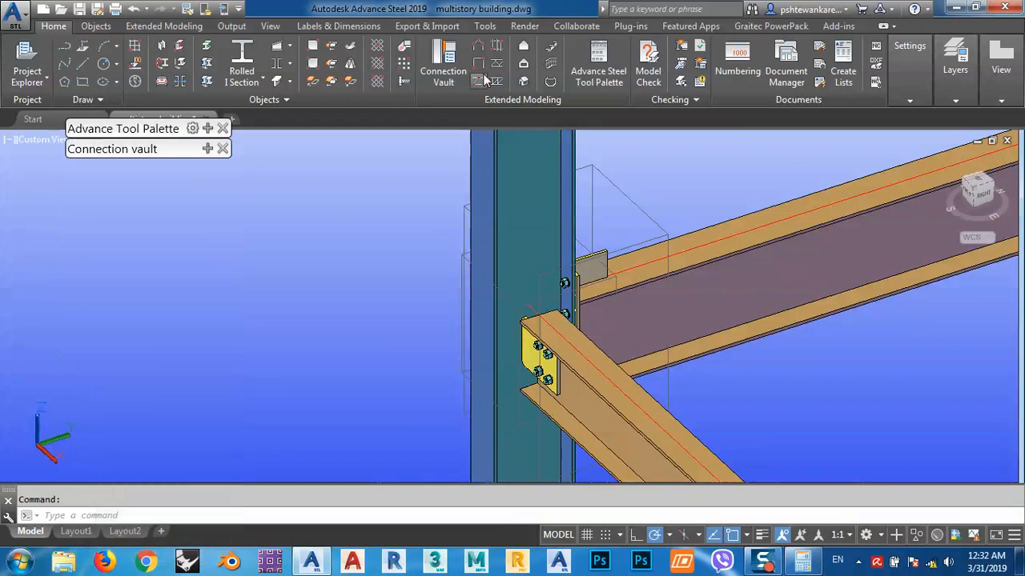
{"action": "left_click", "coordinate": [206, 150]}
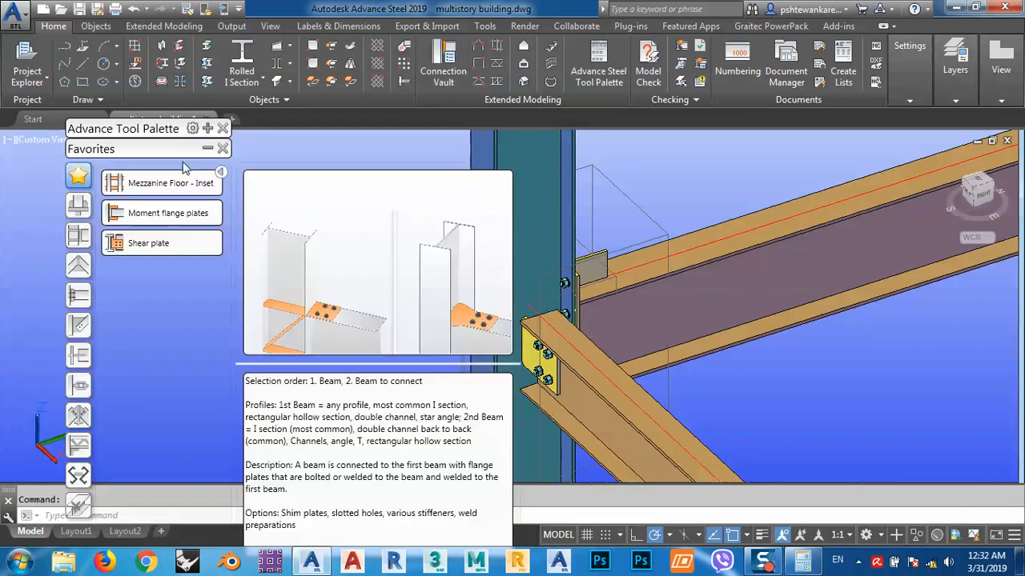
Add a Moment flange plates connection between the corner column and the beam framing into its web
{"action": "left_click", "coordinate": [148, 212]}
{"action": "middle_click_drag", "start_coordinate": [589, 212], "coordinate": [733, 202]}
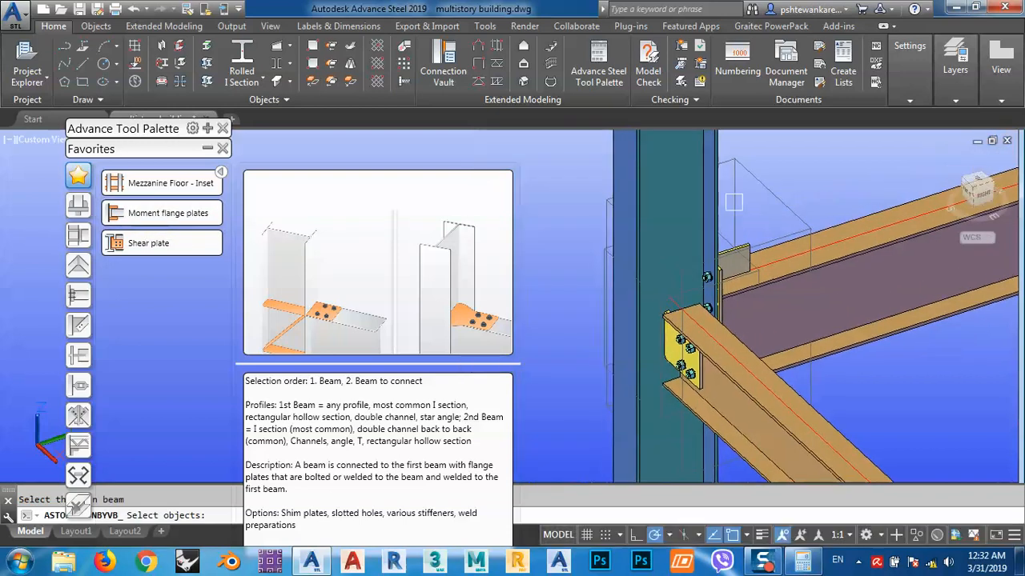
{"action": "left_click", "coordinate": [631, 155]}
{"action": "right_click", "coordinate": [631, 155]}
{"action": "left_click", "coordinate": [780, 412]}
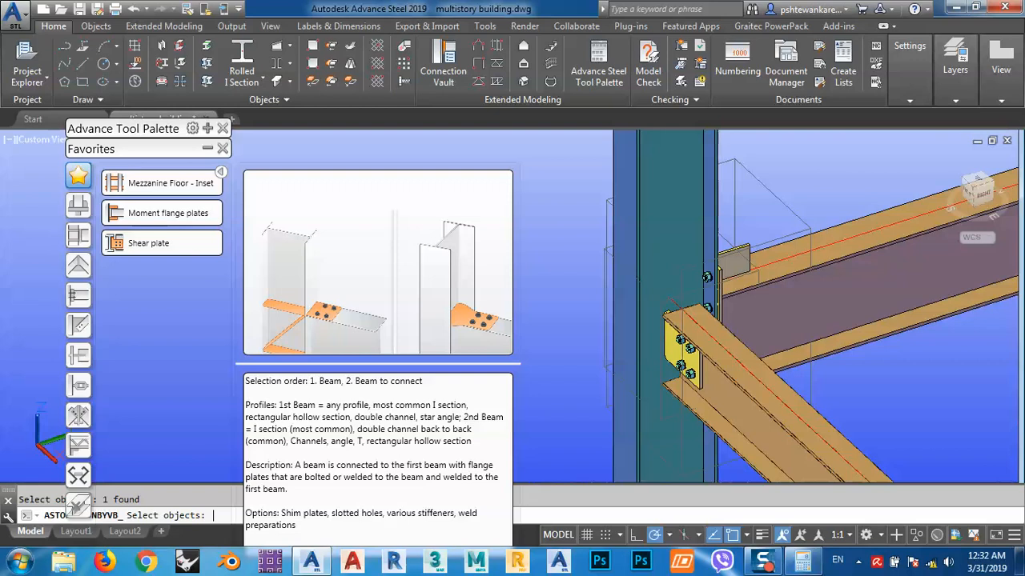
{"action": "right_click", "coordinate": [782, 415]}
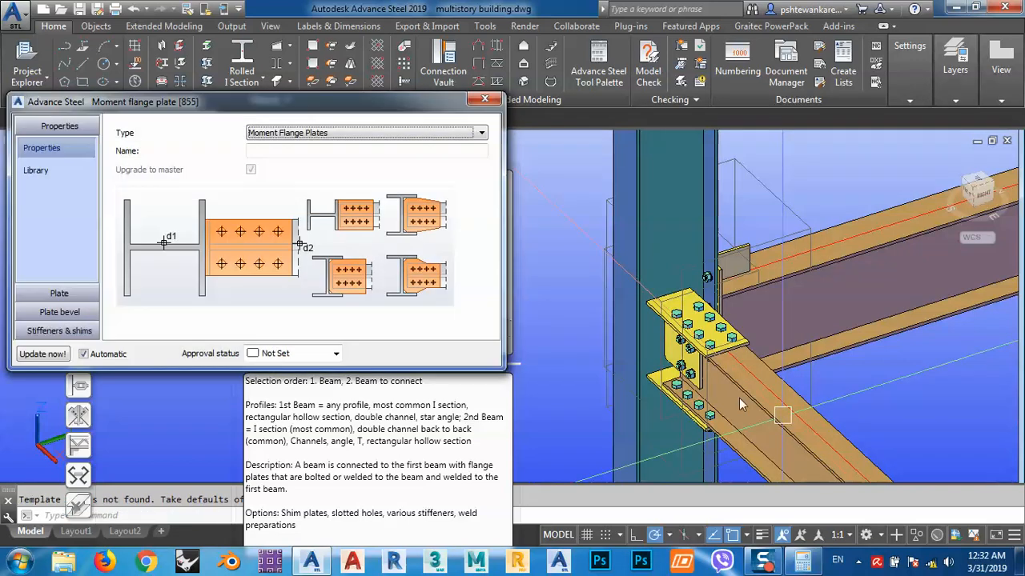
{"action": "left_click", "coordinate": [483, 100]}
Reopen the joint properties of the moment flange plates connection and set the number of bolts along the plate to 2
{"action": "middle_click_drag", "start_coordinate": [689, 321], "coordinate": [780, 330], "text": "shift"}
{"action": "scroll", "coordinate": [779, 329], "scroll_direction": "up", "scroll_amount": 5}
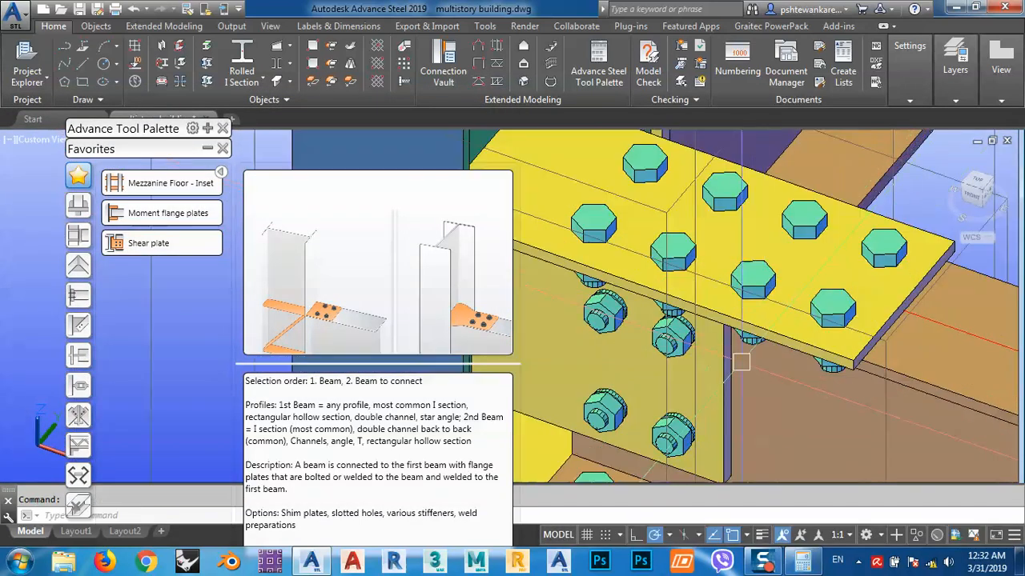
{"action": "left_click", "coordinate": [779, 328]}
{"action": "scroll", "coordinate": [721, 345], "scroll_direction": "down", "scroll_amount": 4}
{"action": "right_click", "coordinate": [911, 306]}
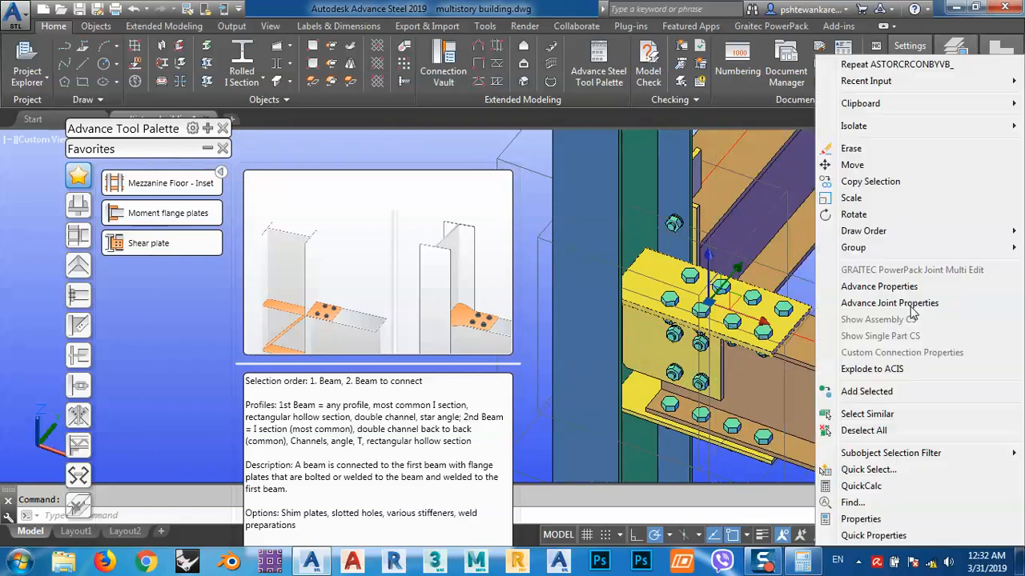
{"action": "left_click", "coordinate": [908, 307]}
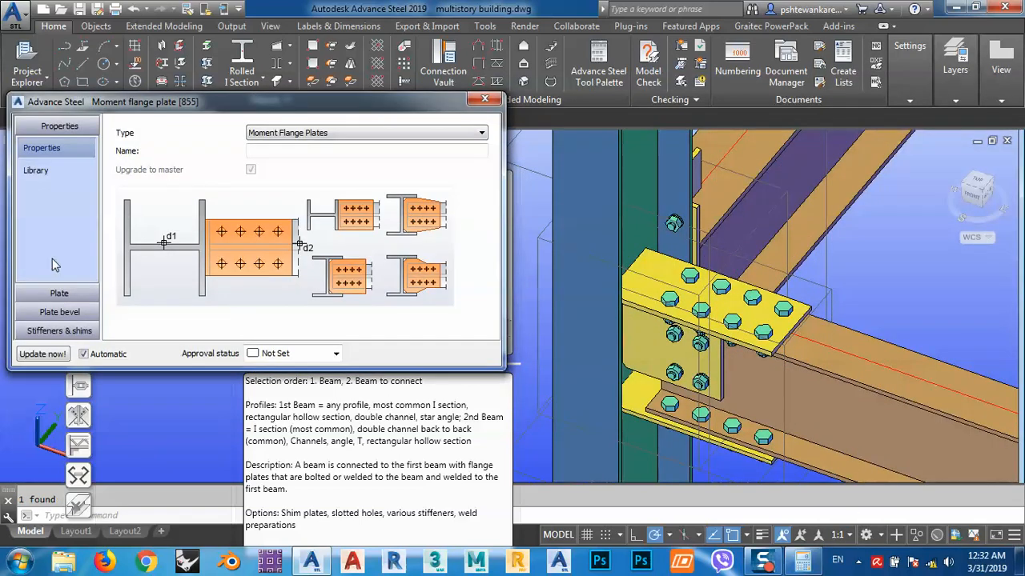
{"action": "left_click", "coordinate": [59, 293]}
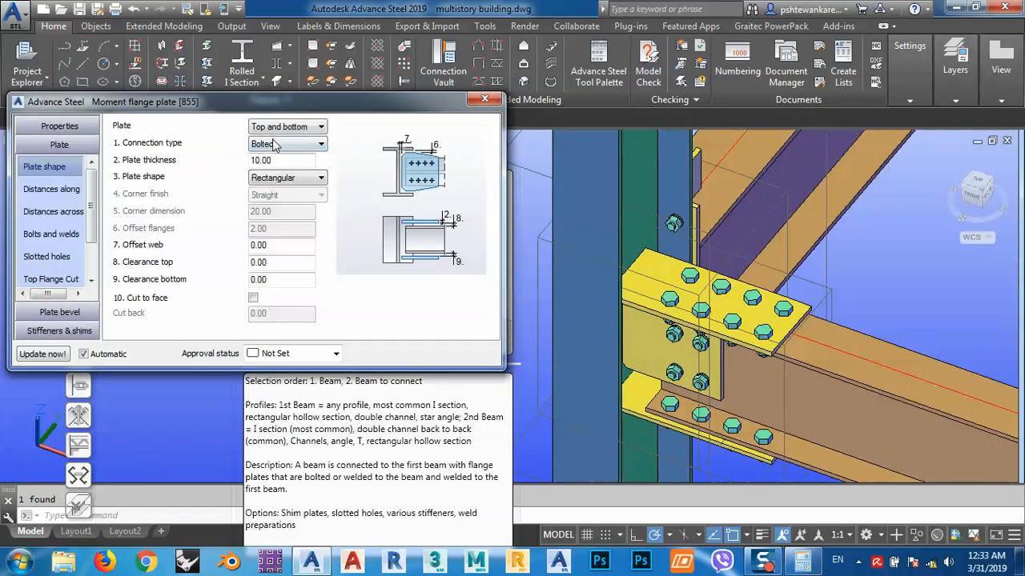
{"action": "left_click", "coordinate": [80, 189]}
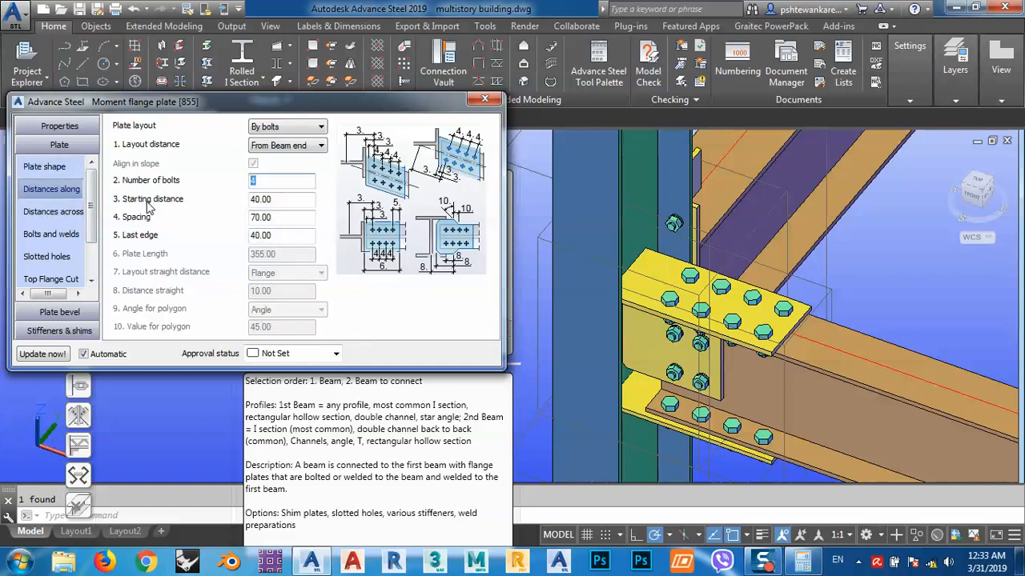
{"action": "key", "text": "Return"}
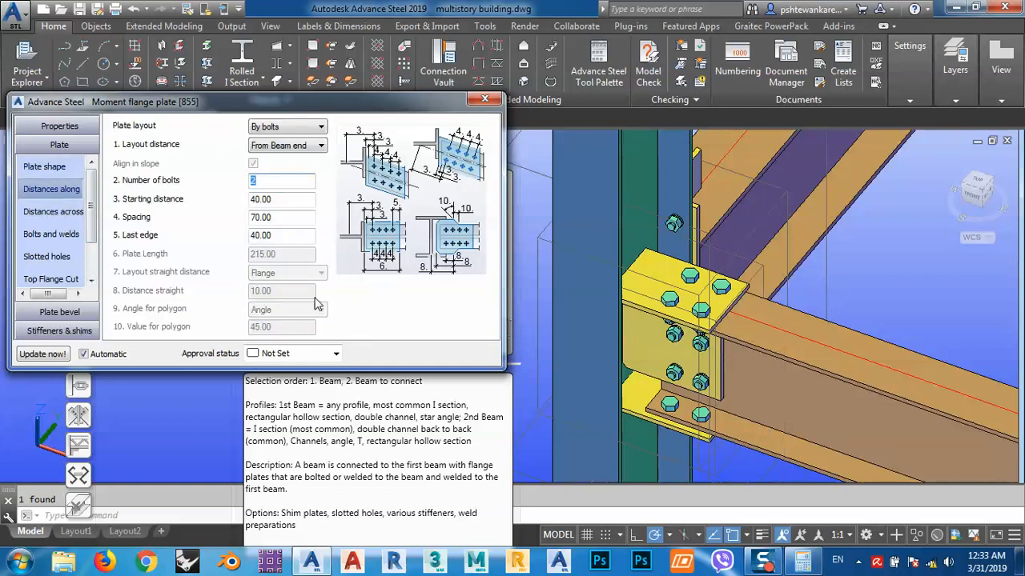
Turn off bolts on gauge line for the flange plates and set the gauge distance to 80
{"action": "left_click", "coordinate": [67, 213]}
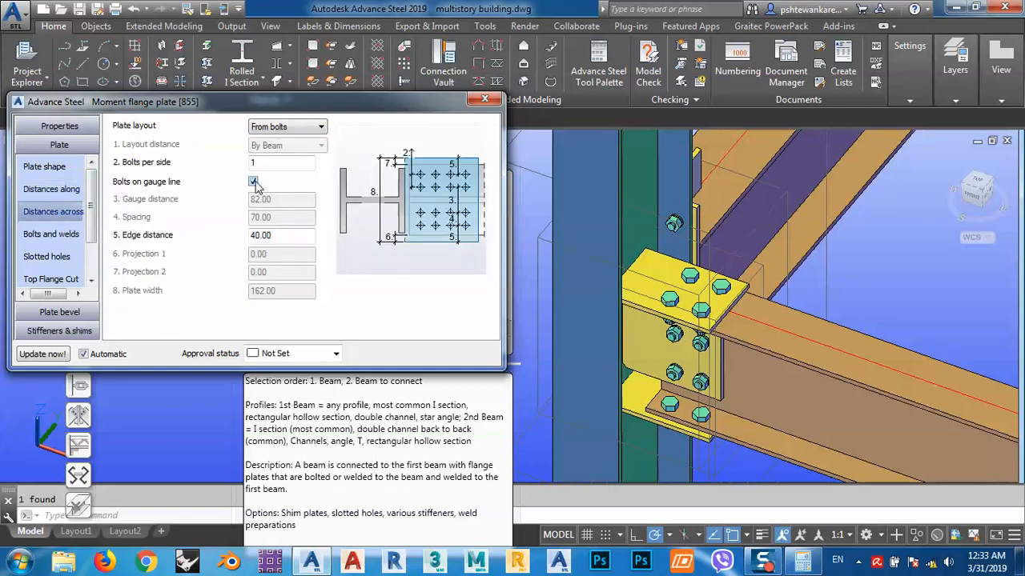
{"action": "left_click", "coordinate": [253, 182]}
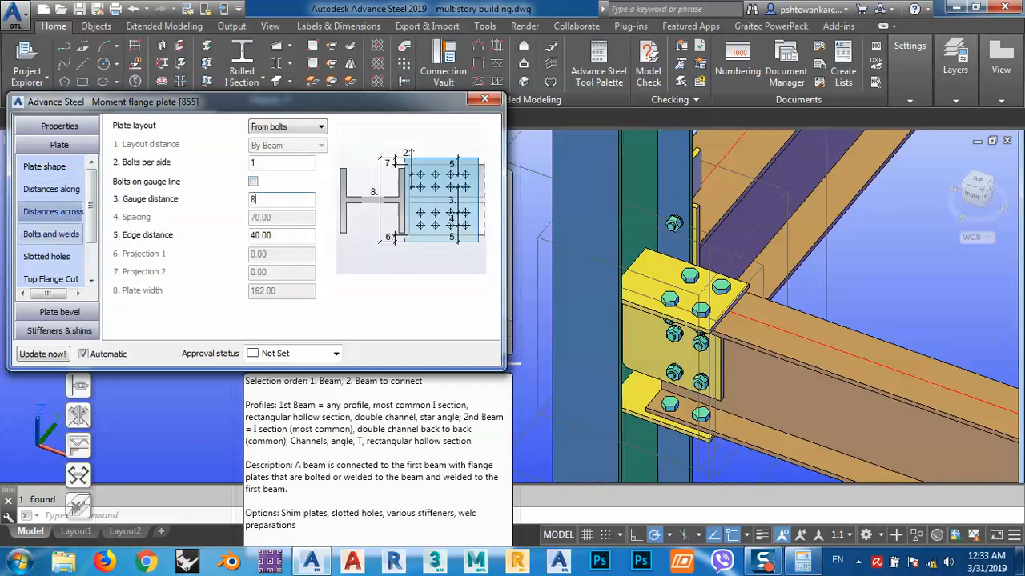
{"action": "type", "text": "80"}
{"action": "key", "text": "Return"}
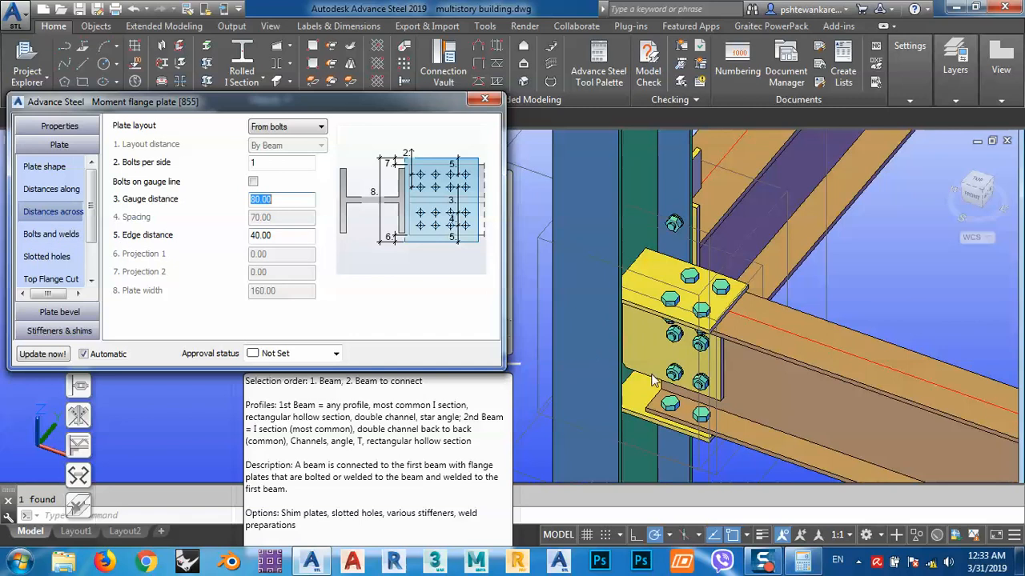
Check the flange width of the connected beam in its section properties
{"action": "double_click", "coordinate": [798, 358]}
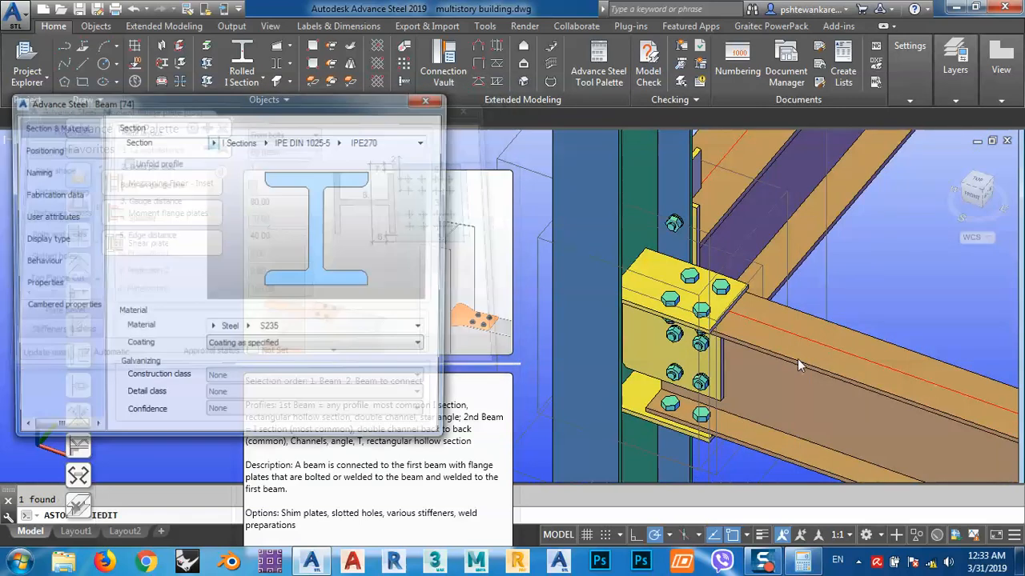
{"action": "left_click", "coordinate": [39, 285]}
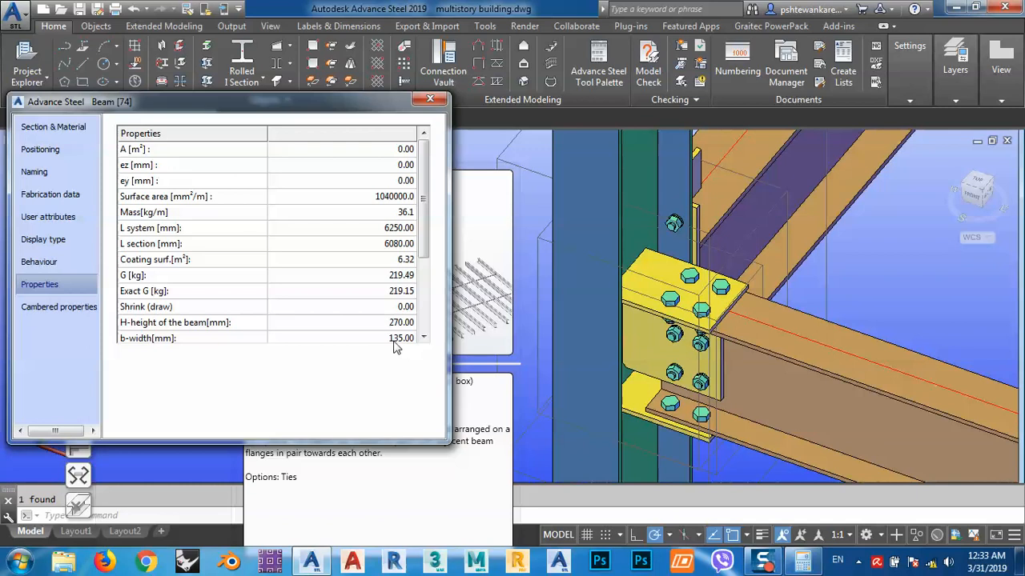
{"action": "left_click", "coordinate": [430, 99]}
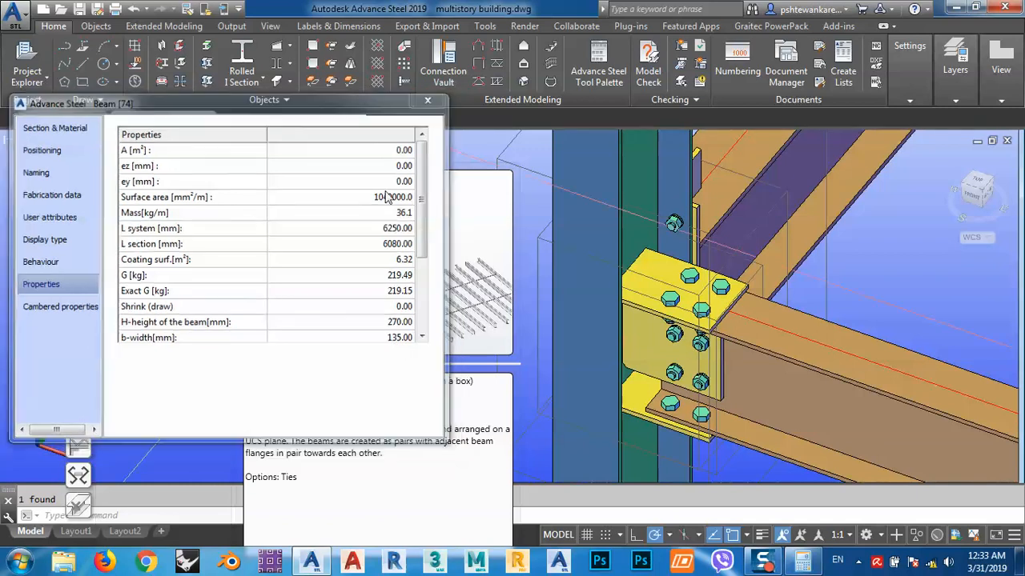
Switch to the Calculator, subtract 50 from 135 and close it
{"action": "left_click", "coordinate": [803, 560]}
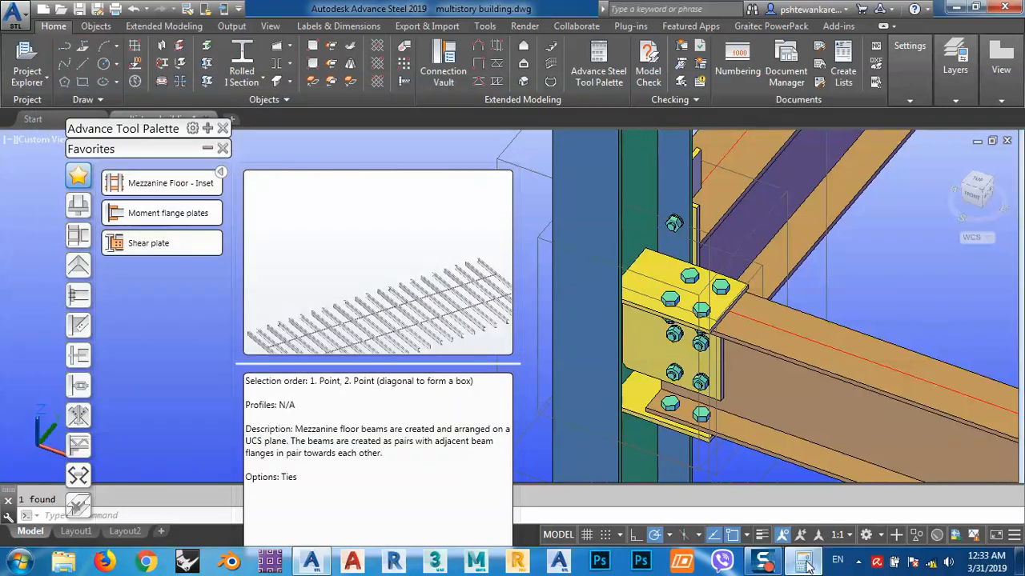
{"action": "type", "text": "13"}
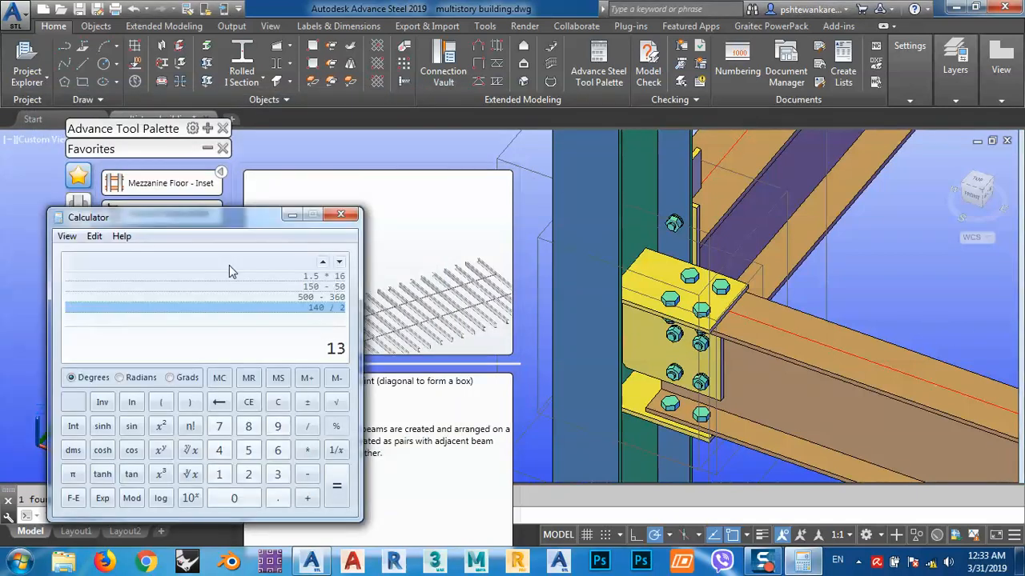
{"action": "type", "text": "5 - 50"}
{"action": "key", "text": "Return"}
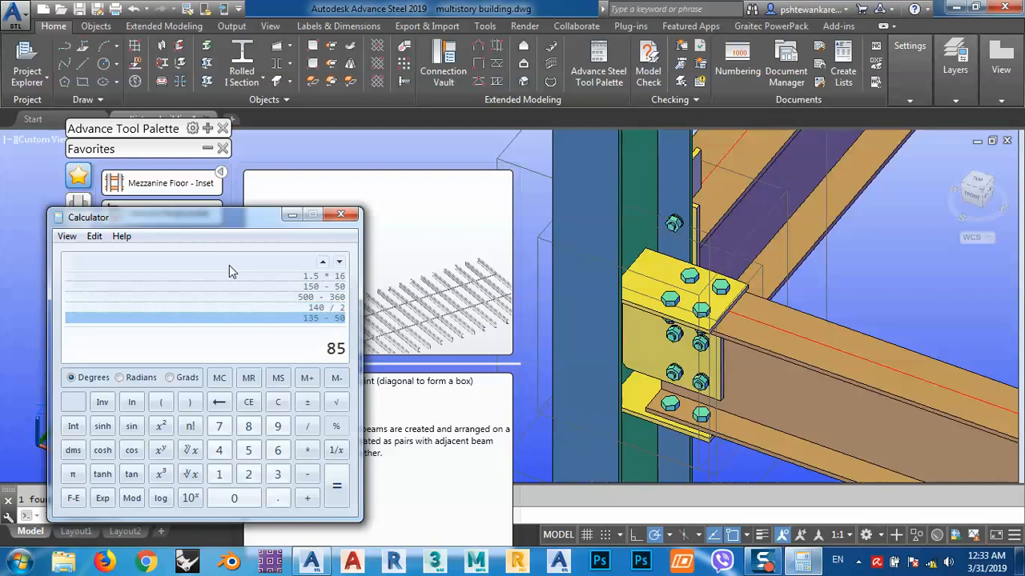
{"action": "left_click", "coordinate": [341, 216]}
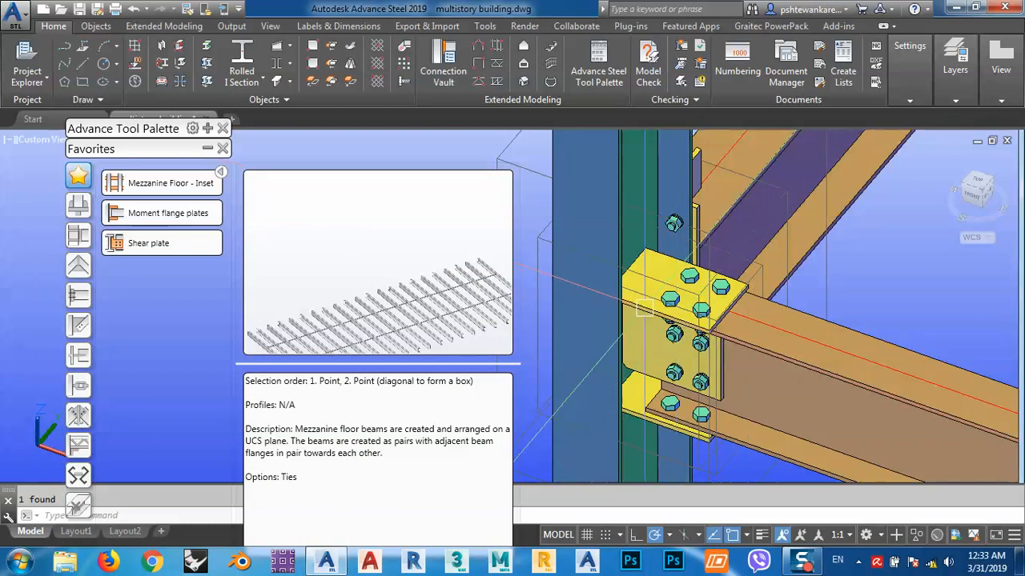
Collapse the Connection vault and set the gauge distance of the moment flange plates connection to 85, keeping the edge distance at 40
{"action": "left_click", "coordinate": [208, 148]}
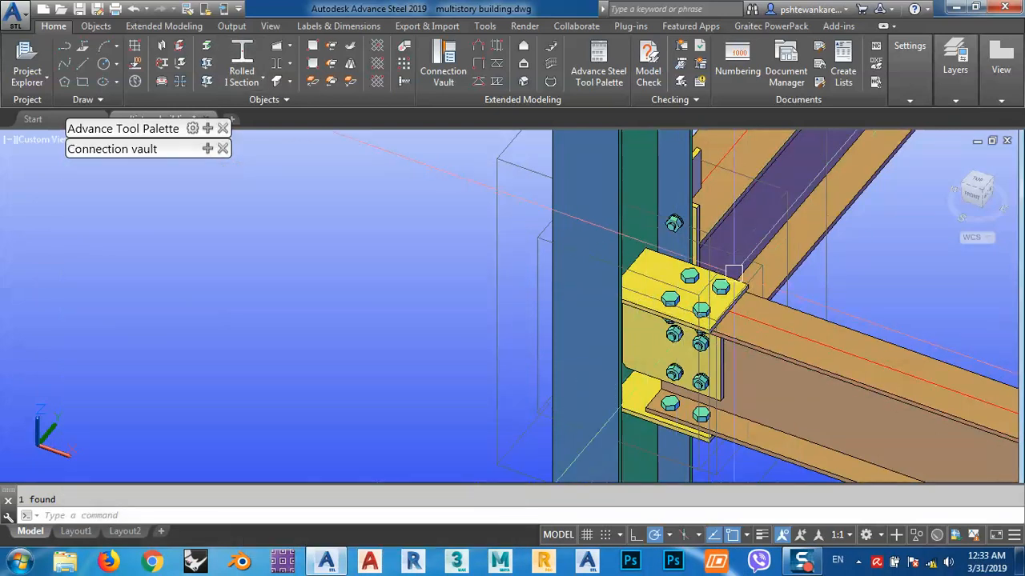
{"action": "scroll", "coordinate": [704, 311], "scroll_direction": "up", "scroll_amount": 5}
{"action": "scroll", "coordinate": [704, 311], "scroll_direction": "down", "scroll_amount": 5}
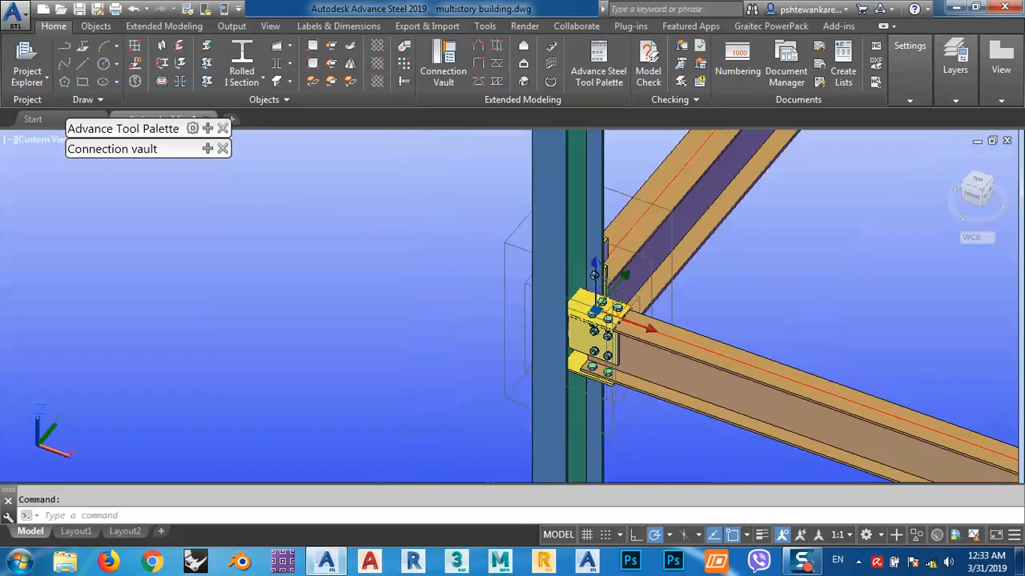
{"action": "right_click", "coordinate": [888, 308]}
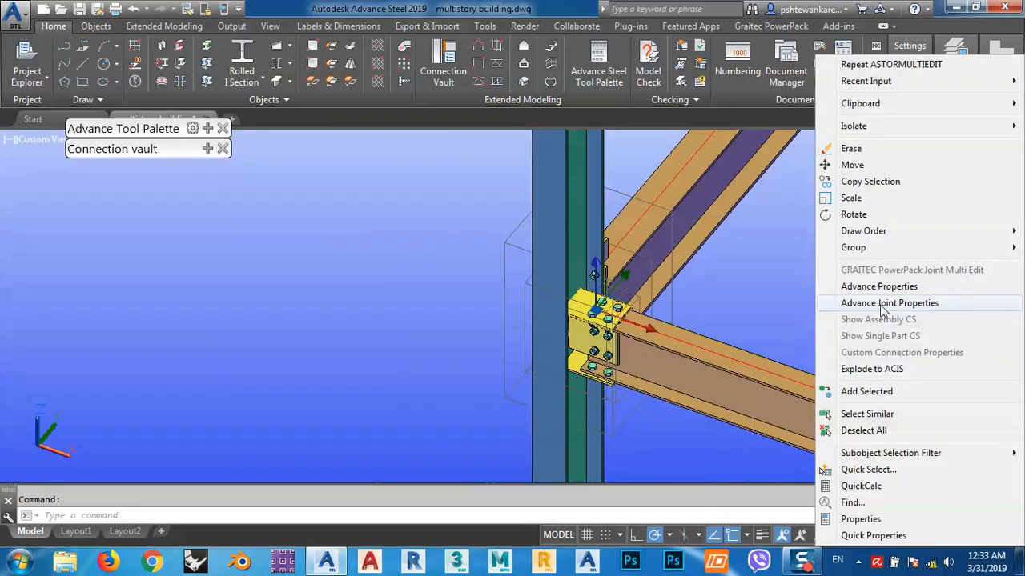
{"action": "left_click", "coordinate": [883, 303]}
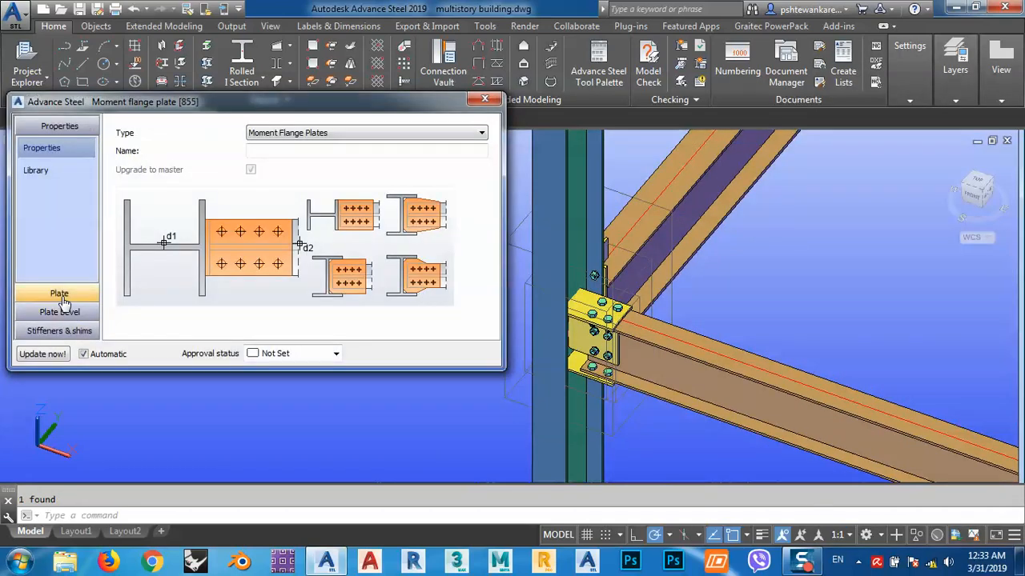
{"action": "left_click", "coordinate": [61, 296]}
{"action": "left_click", "coordinate": [52, 234]}
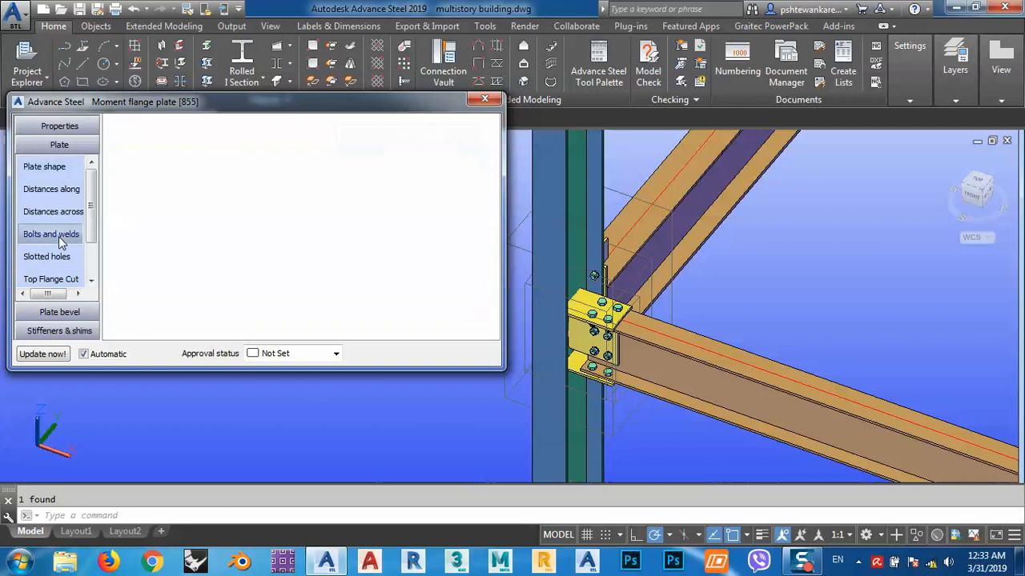
{"action": "left_click", "coordinate": [53, 211]}
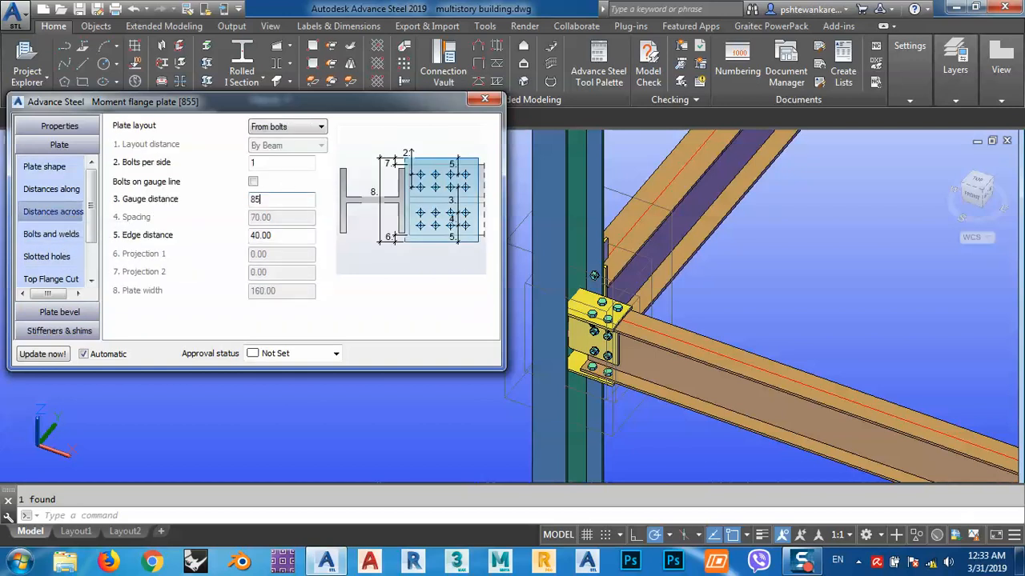
{"action": "type", "text": "85"}
{"action": "key", "text": "Return"}
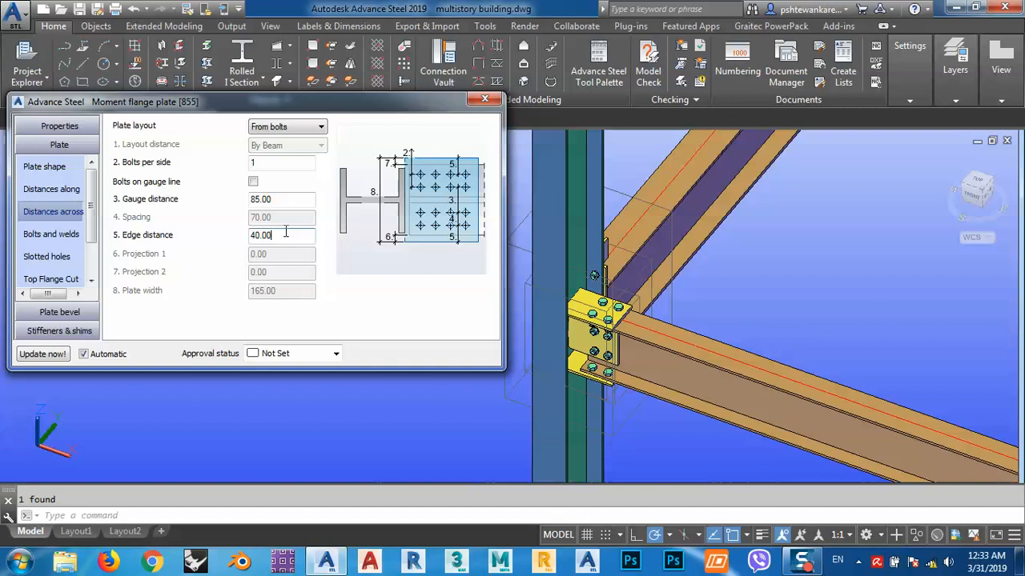
{"action": "key", "text": "Return"}
{"action": "left_click_drag", "start_coordinate": [613, 334], "coordinate": [690, 334]}
{"action": "key", "text": "Escape"}
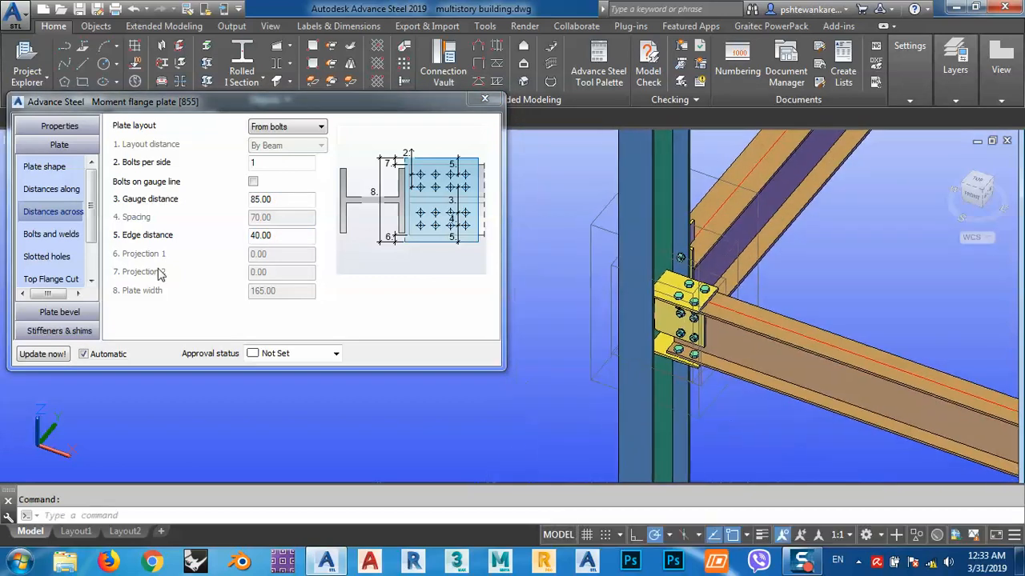
Set the bolt diameter of the moment flange plates connection to 16 mm
{"action": "left_click", "coordinate": [71, 233]}
{"action": "left_click", "coordinate": [296, 130]}
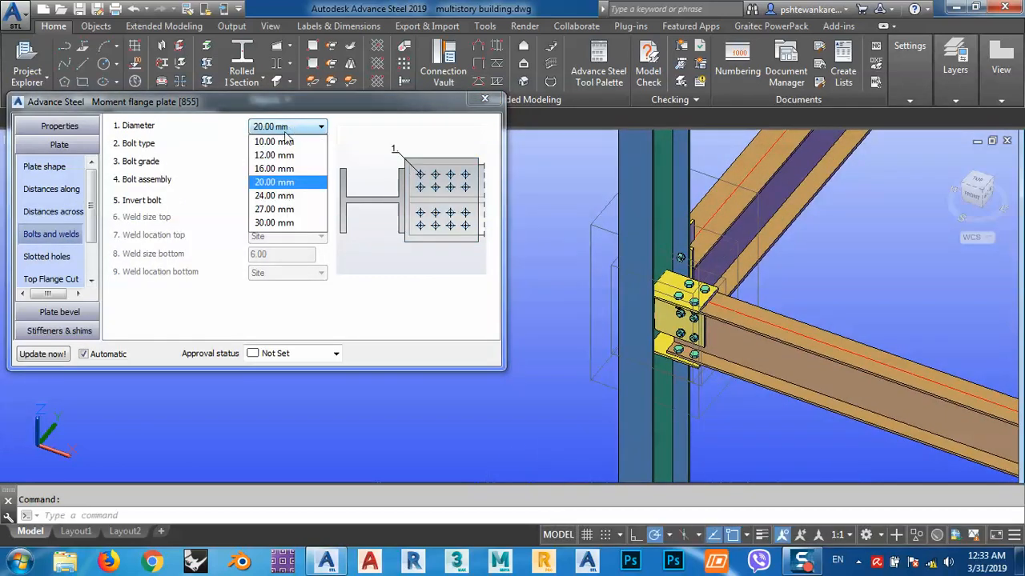
{"action": "left_click", "coordinate": [278, 167]}
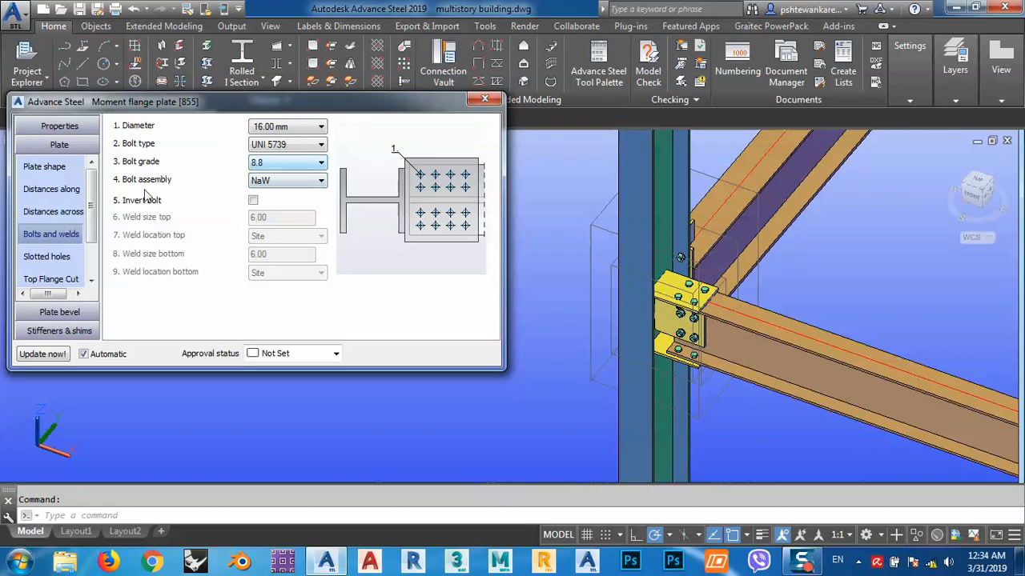
Review the connection's slotted hole, shim and plate bevel settings against the top flange plate, then close the joint properties
{"action": "left_click", "coordinate": [71, 260]}
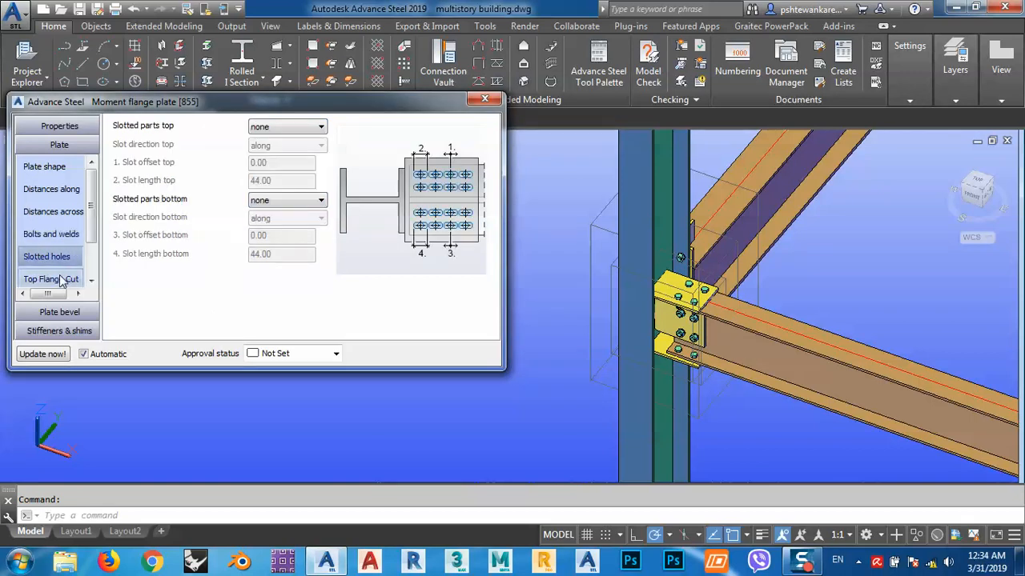
{"action": "left_click", "coordinate": [59, 312]}
{"action": "left_click", "coordinate": [58, 331]}
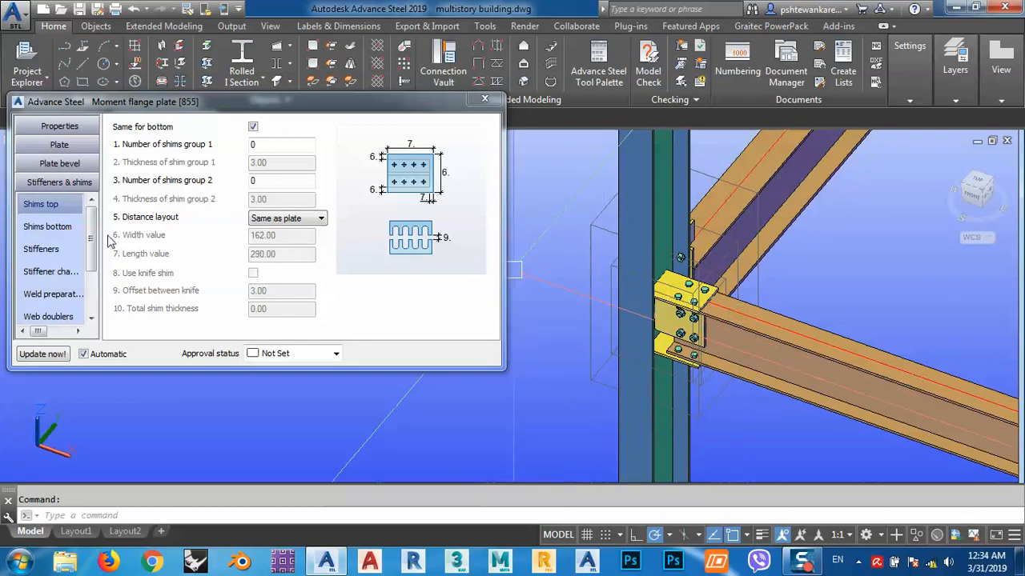
{"action": "left_click", "coordinate": [48, 182]}
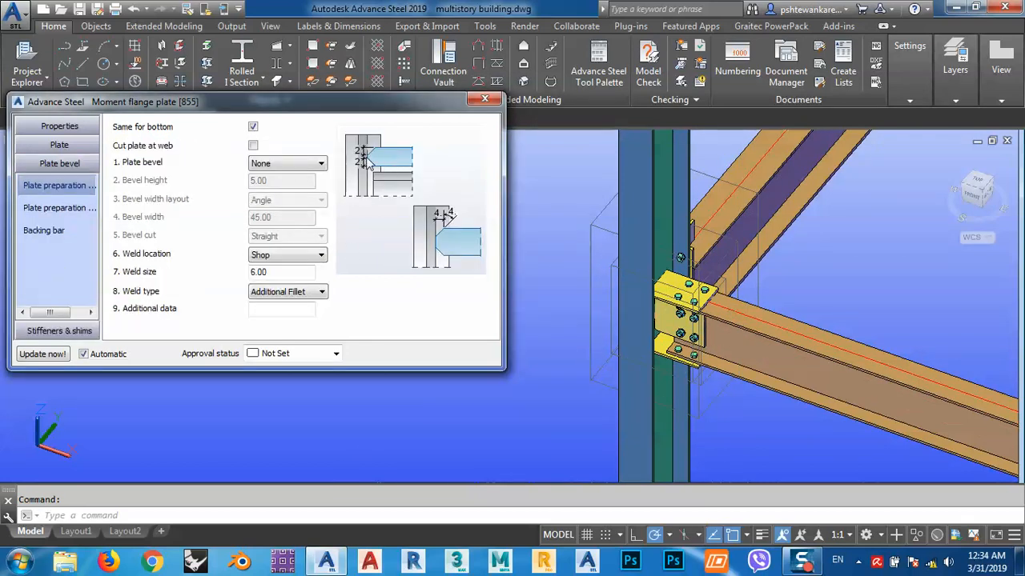
{"action": "scroll", "coordinate": [705, 272], "scroll_direction": "up", "scroll_amount": 5}
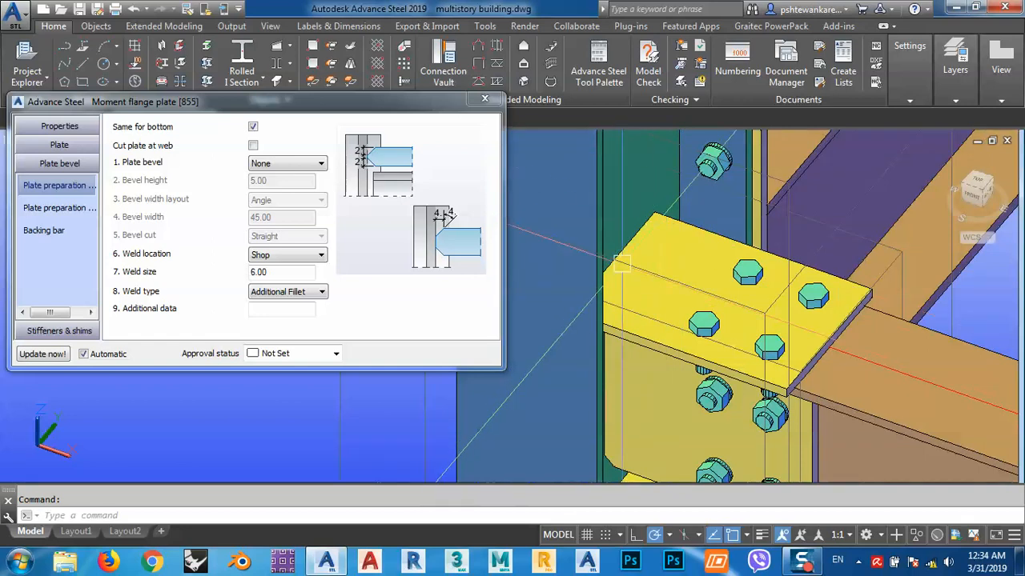
{"action": "middle_click_drag", "start_coordinate": [727, 340], "coordinate": [837, 258]}
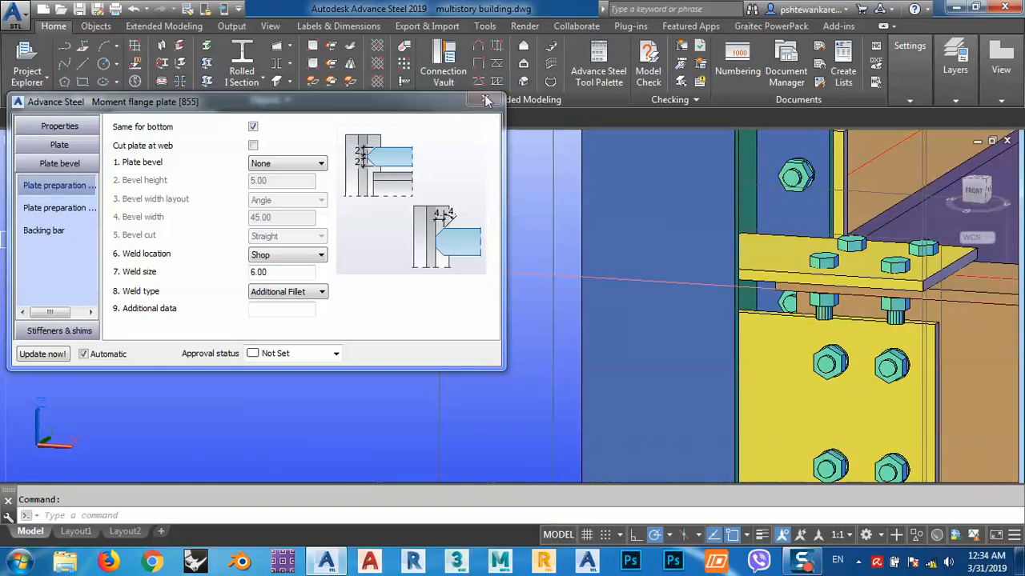
{"action": "left_click", "coordinate": [484, 100]}
Start transferring the moment flange plates joint to multiple locations, with the corner column's connection as the source
{"action": "scroll", "coordinate": [272, 214], "scroll_direction": "down", "scroll_amount": 4}
{"action": "middle_click_drag", "start_coordinate": [452, 281], "coordinate": [437, 352], "text": "shift"}
{"action": "left_click", "coordinate": [204, 149]}
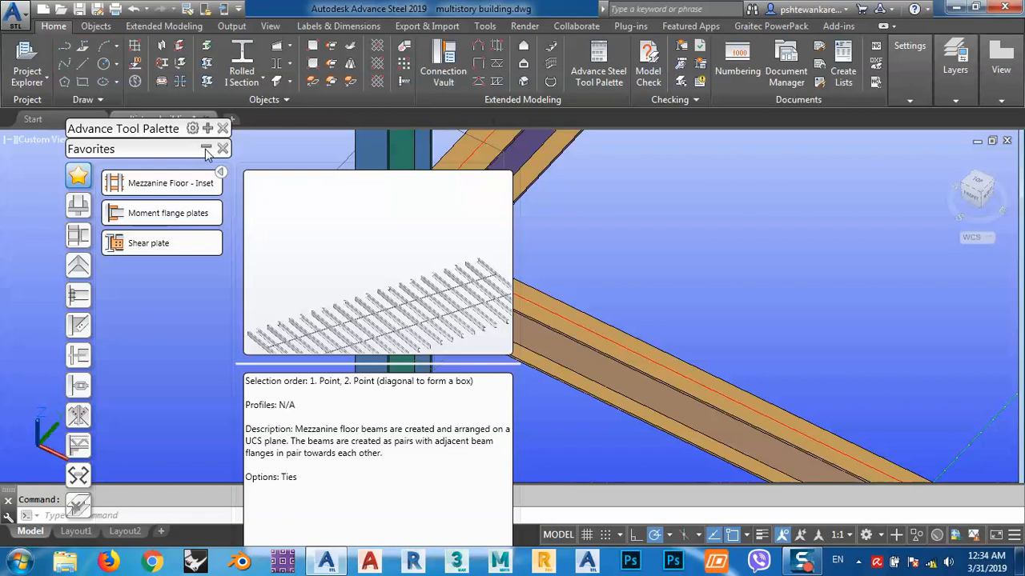
{"action": "left_click", "coordinate": [205, 150]}
{"action": "left_click", "coordinate": [207, 129]}
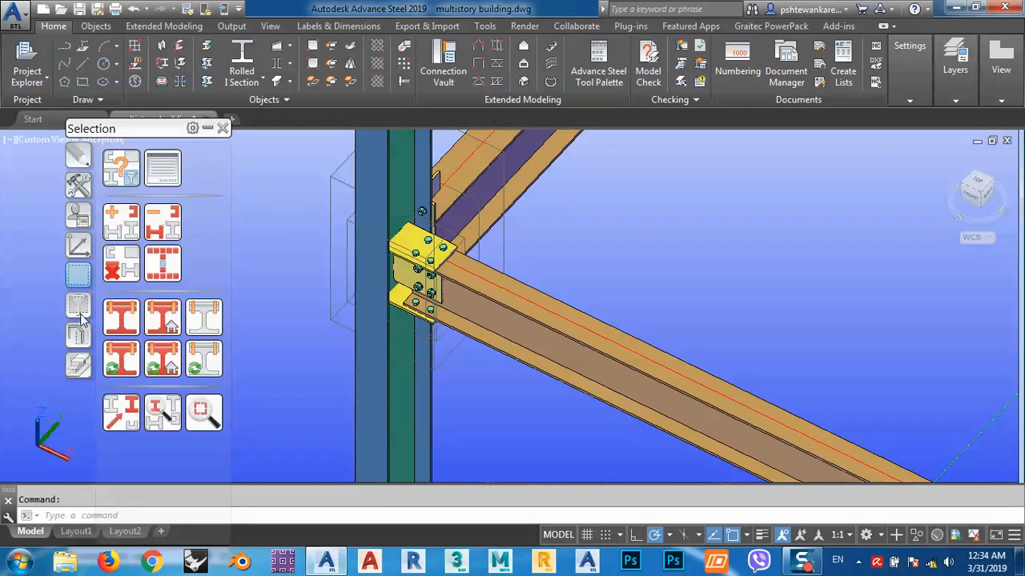
{"action": "left_click", "coordinate": [79, 185]}
{"action": "left_click", "coordinate": [121, 400]}
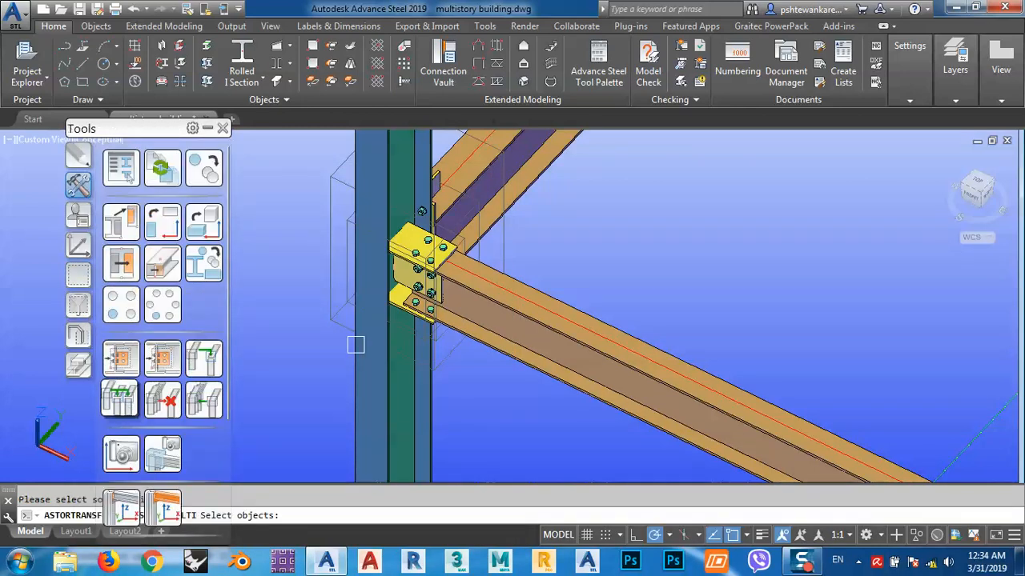
{"action": "scroll", "coordinate": [370, 275], "scroll_direction": "up", "scroll_amount": 8}
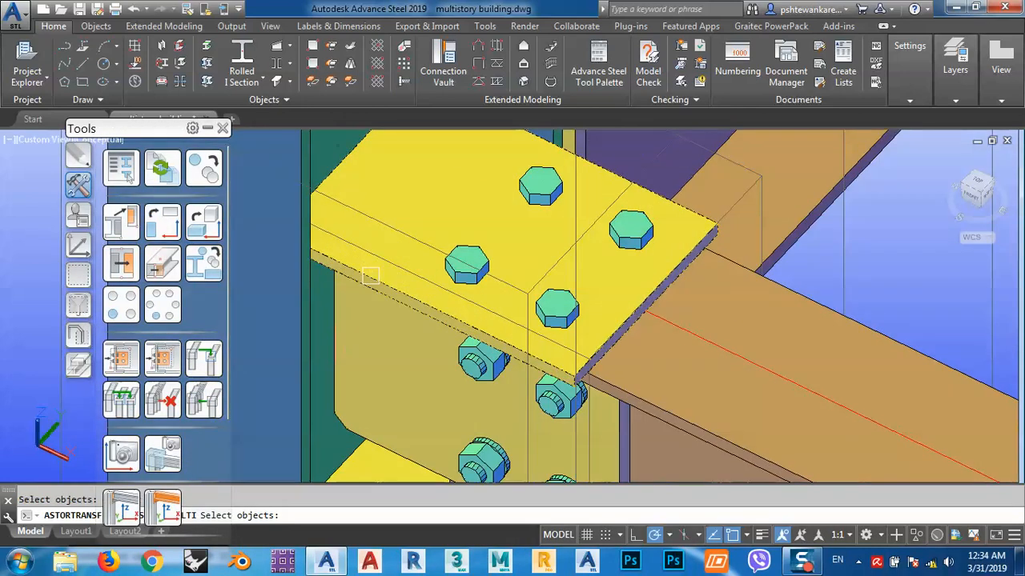
{"action": "key", "text": "Return"}
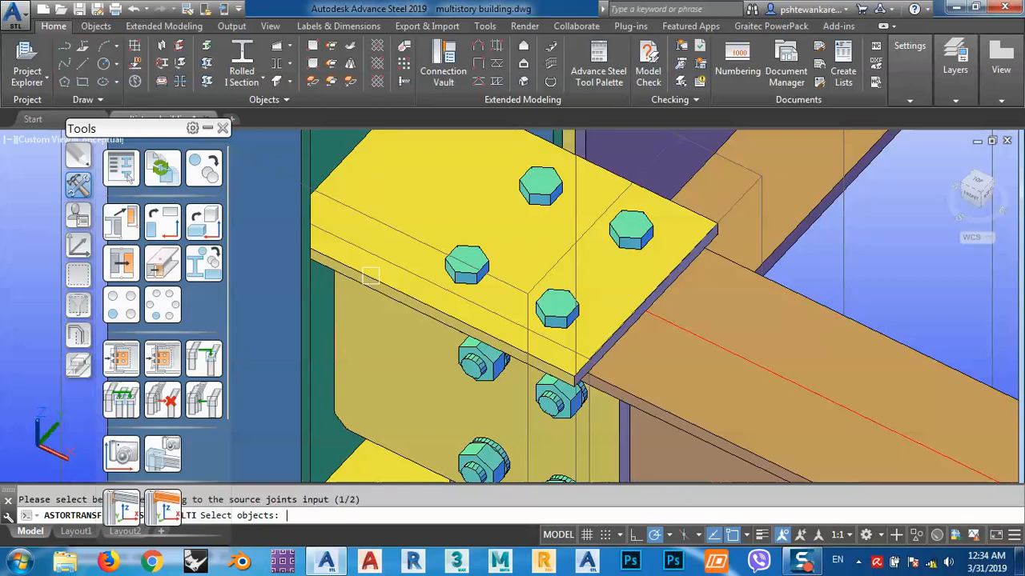
Select all the building's columns as the first input members for the multiple joint transfer
{"action": "scroll", "coordinate": [370, 275], "scroll_direction": "down", "scroll_amount": 10}
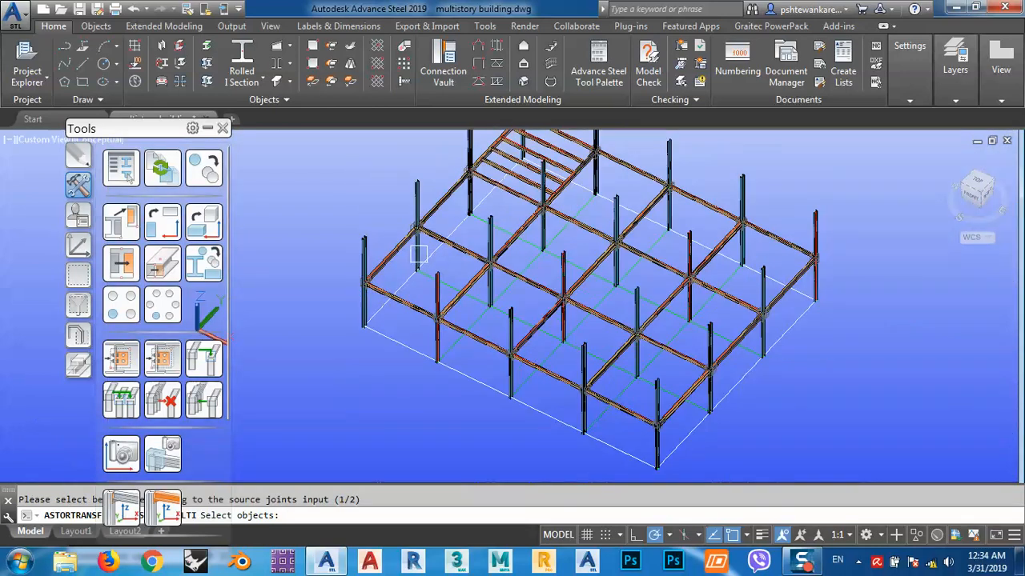
{"action": "scroll", "coordinate": [424, 264], "scroll_direction": "up", "scroll_amount": 6}
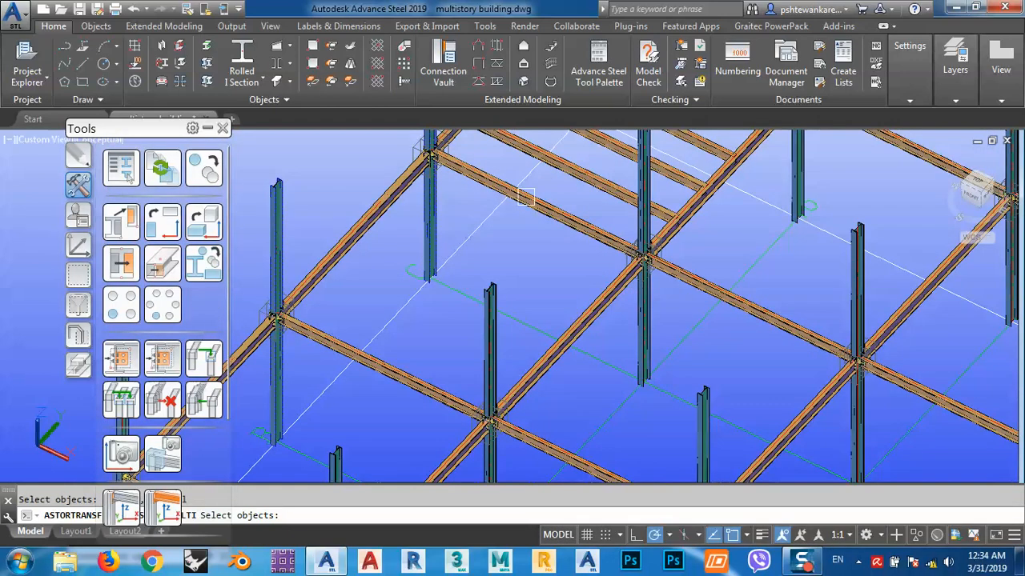
{"action": "middle_click_drag", "start_coordinate": [526, 196], "coordinate": [439, 391]}
{"action": "scroll", "coordinate": [498, 279], "scroll_direction": "up", "scroll_amount": 5}
{"action": "scroll", "coordinate": [494, 196], "scroll_direction": "down", "scroll_amount": 9}
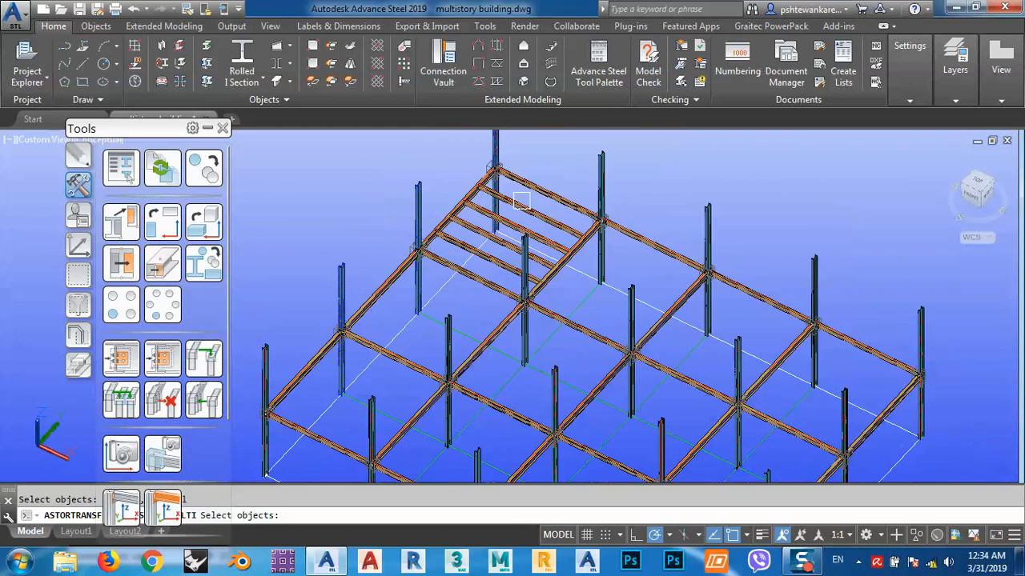
{"action": "scroll", "coordinate": [522, 200], "scroll_direction": "down", "scroll_amount": 6}
{"action": "middle_click_drag", "start_coordinate": [525, 355], "coordinate": [600, 273], "text": "shift"}
{"action": "left_click", "coordinate": [734, 288]}
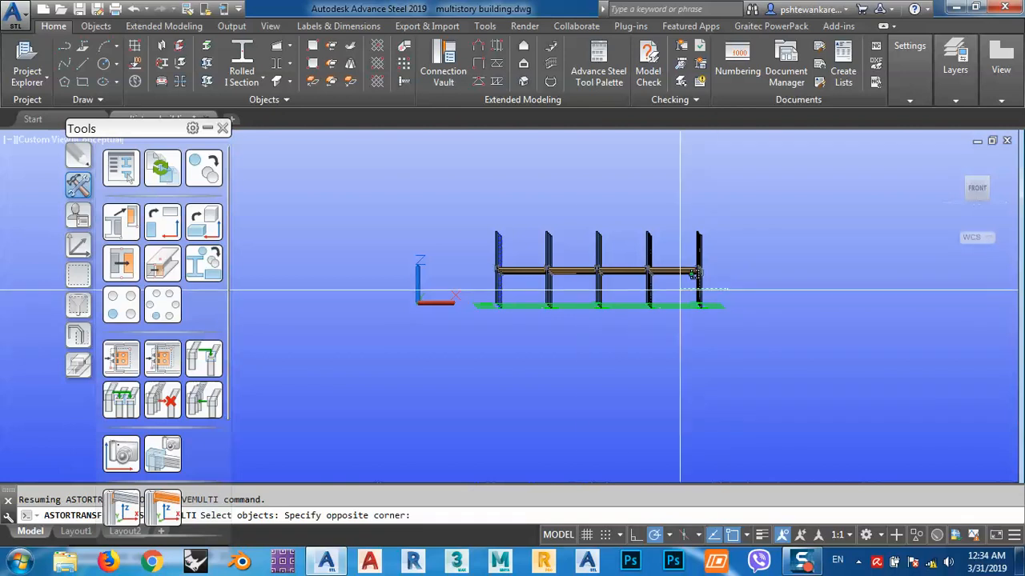
{"action": "left_click", "coordinate": [531, 296]}
{"action": "key", "text": "Return"}
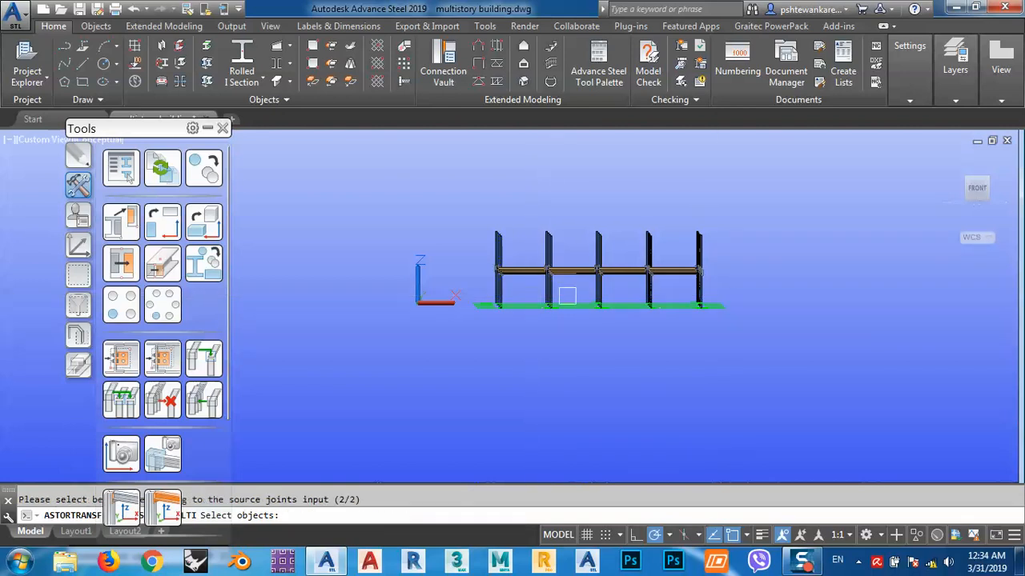
Select the beams framing into the columns as the second input members and complete the joint transfer
{"action": "middle_click_drag", "start_coordinate": [575, 311], "coordinate": [529, 393], "text": "shift"}
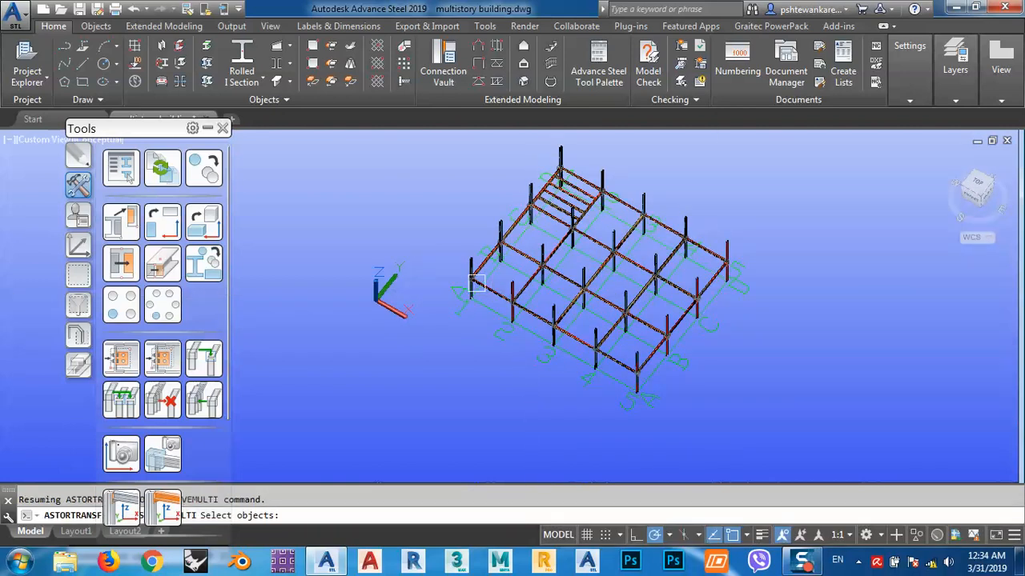
{"action": "scroll", "coordinate": [468, 278], "scroll_direction": "up", "scroll_amount": 6}
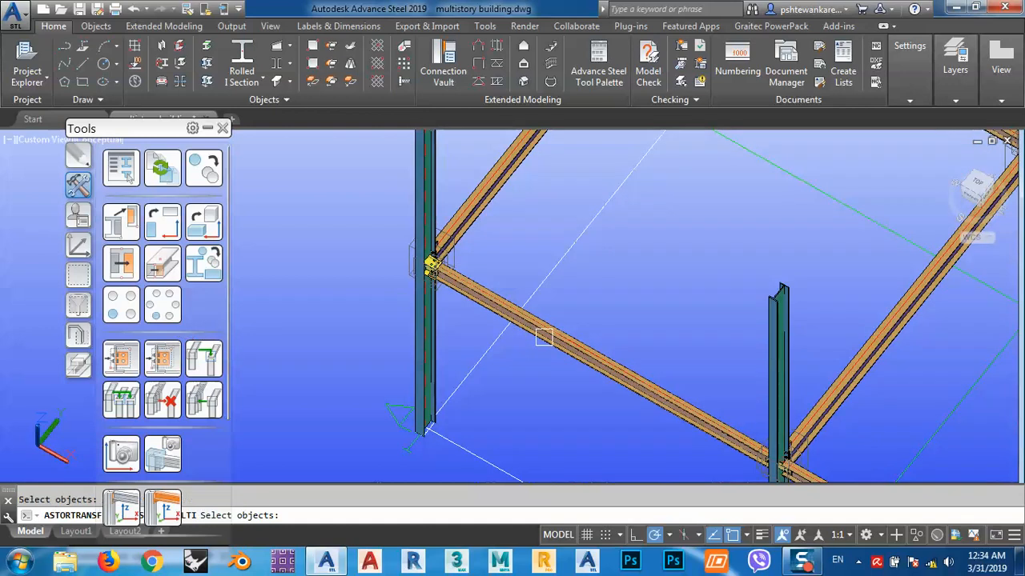
{"action": "scroll", "coordinate": [589, 341], "scroll_direction": "down", "scroll_amount": 5}
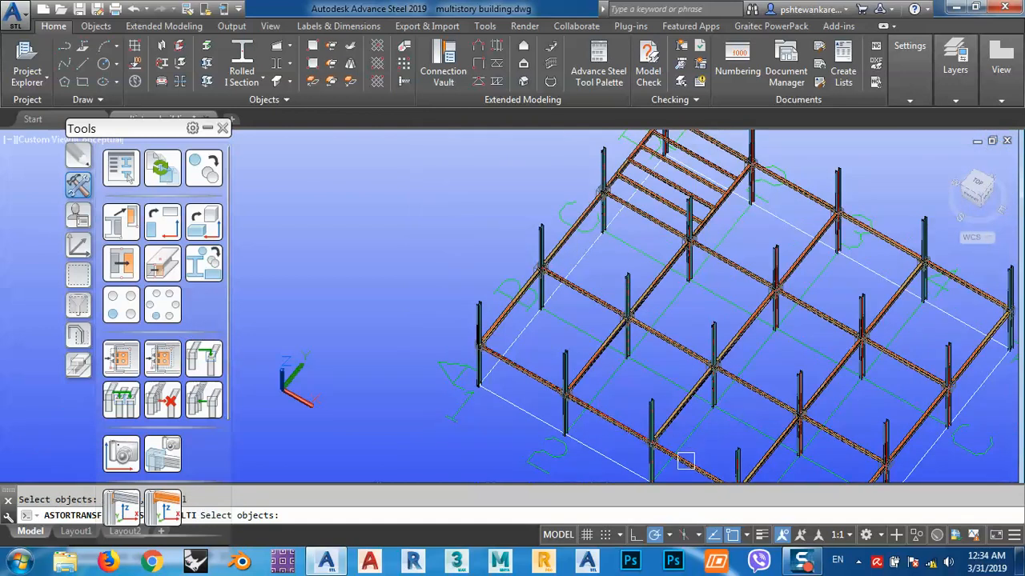
{"action": "middle_click_drag", "start_coordinate": [684, 461], "coordinate": [708, 449], "text": "shift"}
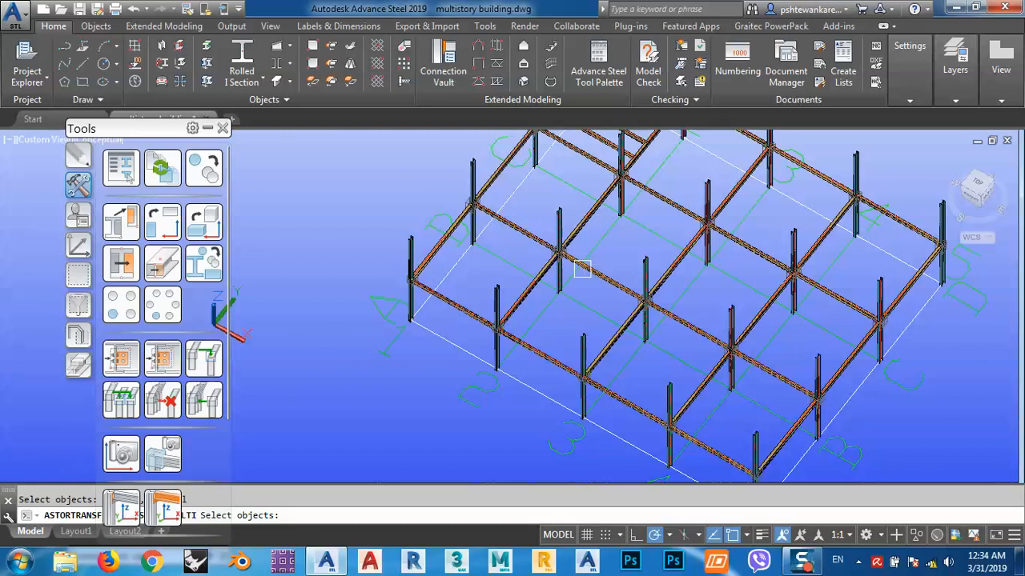
{"action": "middle_click_drag", "start_coordinate": [580, 178], "coordinate": [521, 280], "text": "shift"}
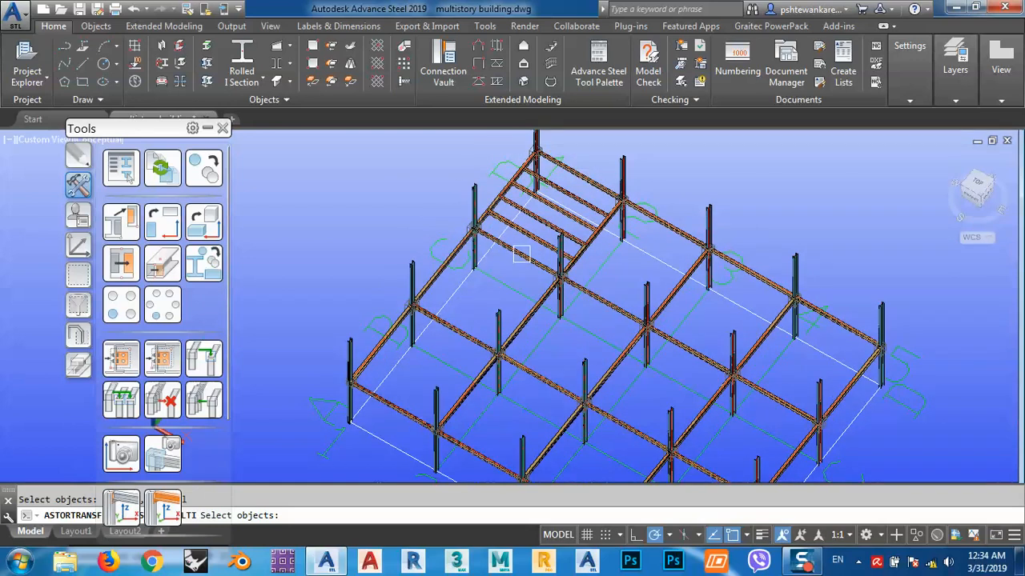
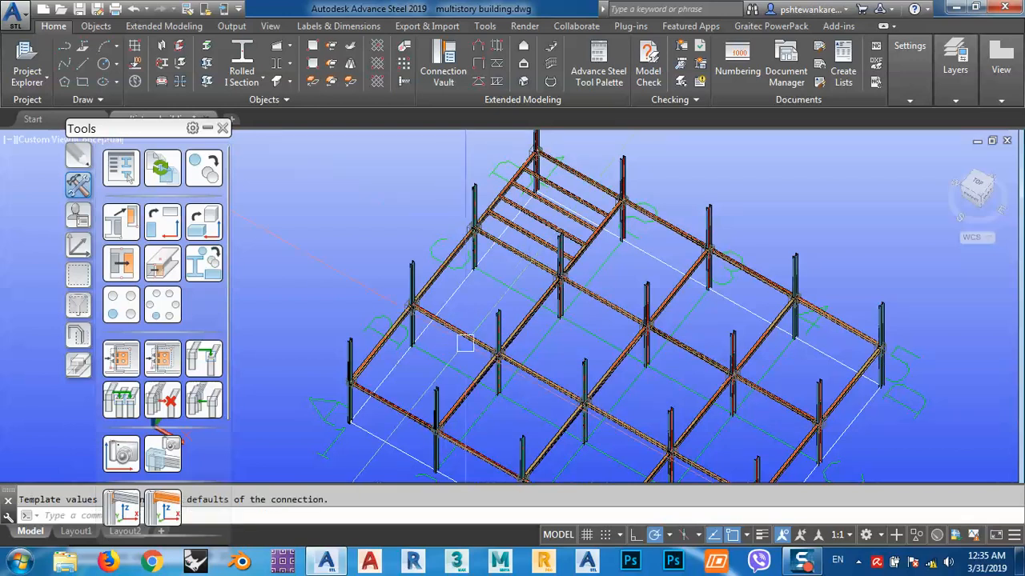
Inspect the transferred moment flange plates connections at the column and beam joints around the frame
{"action": "scroll", "coordinate": [357, 392], "scroll_direction": "up", "scroll_amount": 11}
{"action": "scroll", "coordinate": [367, 357], "scroll_direction": "down", "scroll_amount": 10}
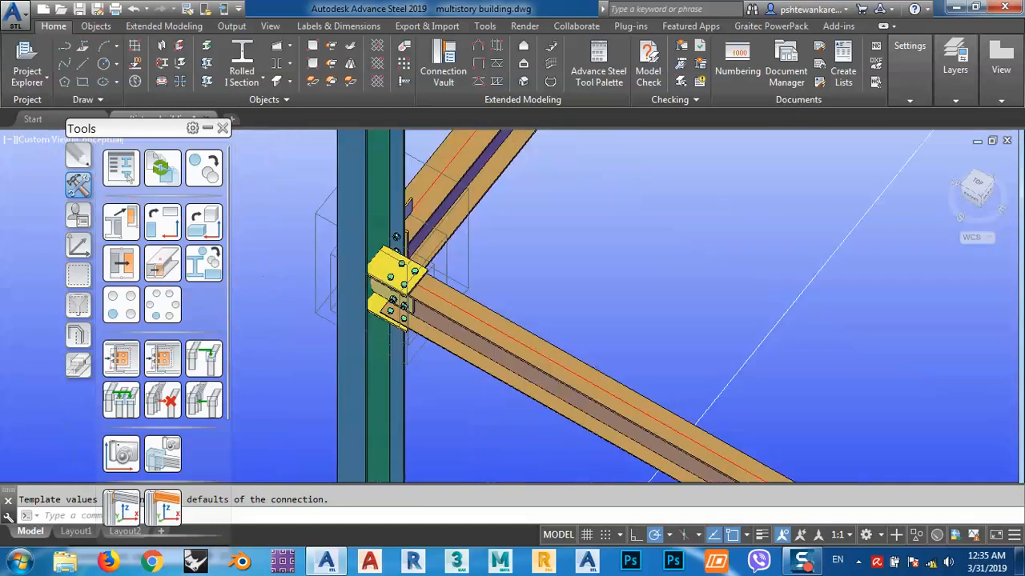
{"action": "scroll", "coordinate": [476, 290], "scroll_direction": "up", "scroll_amount": 10}
{"action": "scroll", "coordinate": [490, 300], "scroll_direction": "up", "scroll_amount": 3}
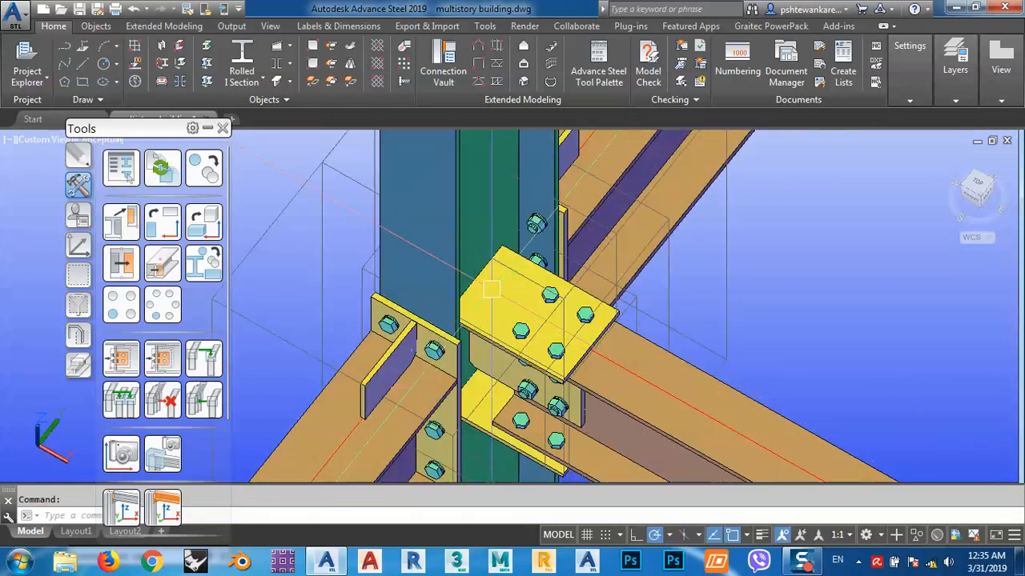
{"action": "scroll", "coordinate": [490, 302], "scroll_direction": "down", "scroll_amount": 6}
{"action": "middle_click_drag", "start_coordinate": [491, 302], "coordinate": [651, 343], "text": "shift"}
{"action": "scroll", "coordinate": [650, 343], "scroll_direction": "down", "scroll_amount": 5}
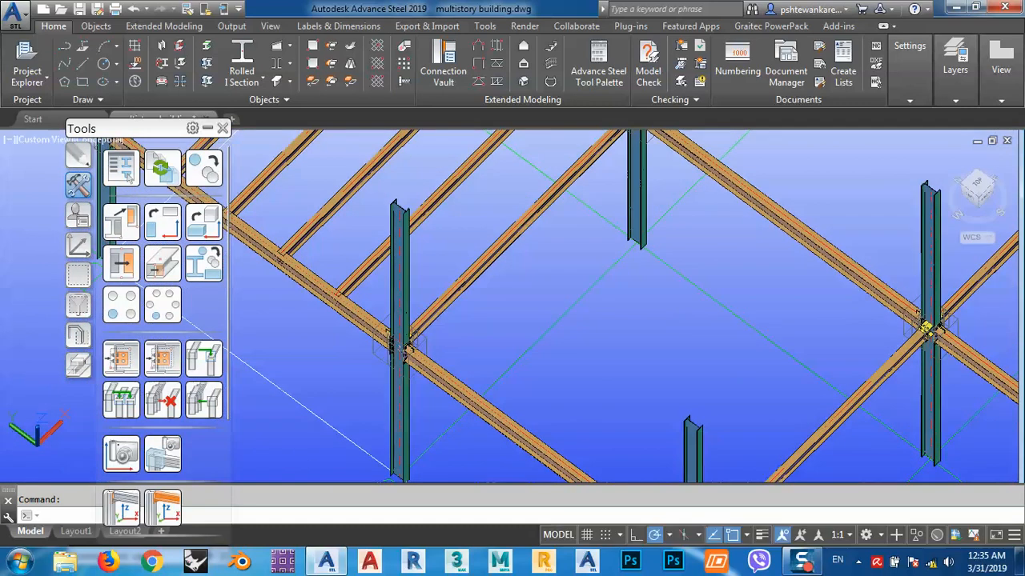
{"action": "middle_click_drag", "start_coordinate": [565, 308], "coordinate": [499, 267], "text": "shift"}
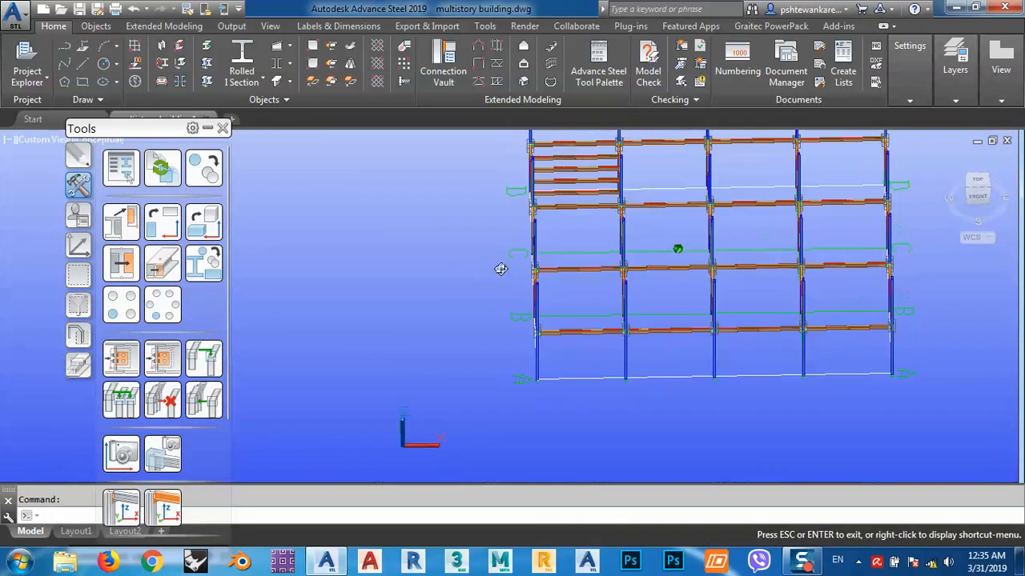
{"action": "middle_click_drag", "start_coordinate": [681, 360], "coordinate": [634, 418], "text": "shift"}
{"action": "scroll", "coordinate": [558, 386], "scroll_direction": "up", "scroll_amount": 5}
{"action": "middle_click_drag", "start_coordinate": [558, 387], "coordinate": [750, 393], "text": "shift"}
{"action": "scroll", "coordinate": [490, 381], "scroll_direction": "up", "scroll_amount": 5}
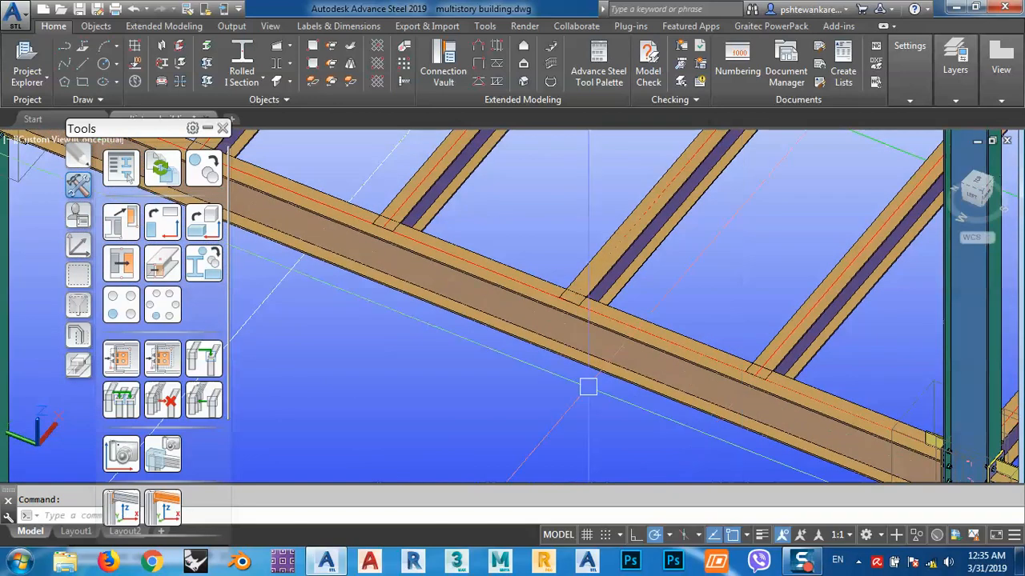
Create a shear plate connection between the main edge beam and the first secondary mezzanine floor beam
{"action": "scroll", "coordinate": [587, 386], "scroll_direction": "down", "scroll_amount": 5}
{"action": "middle_click_drag", "start_coordinate": [480, 302], "coordinate": [532, 345]}
{"action": "scroll", "coordinate": [532, 345], "scroll_direction": "up", "scroll_amount": 4}
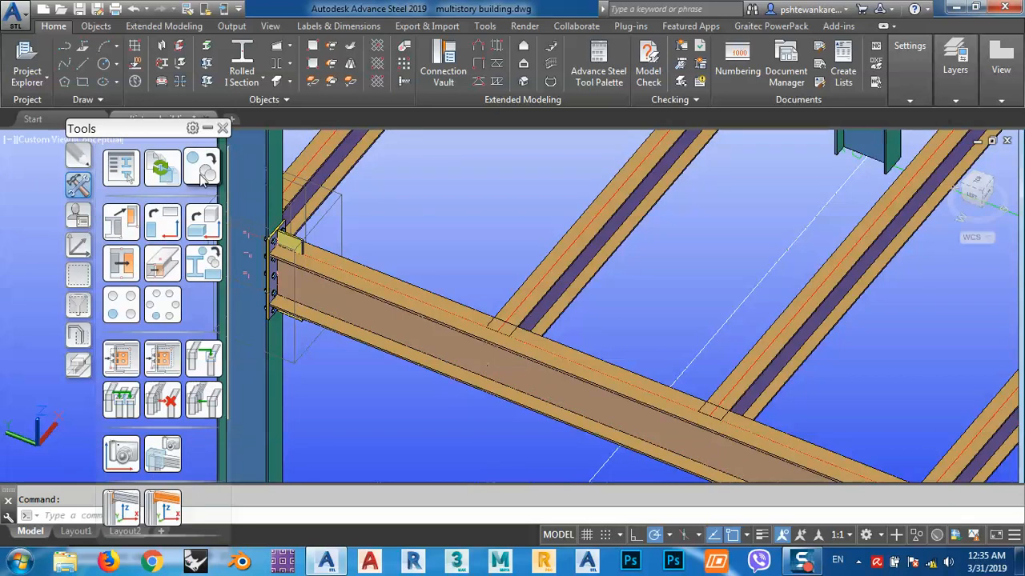
{"action": "left_click", "coordinate": [208, 130]}
{"action": "left_click", "coordinate": [208, 149]}
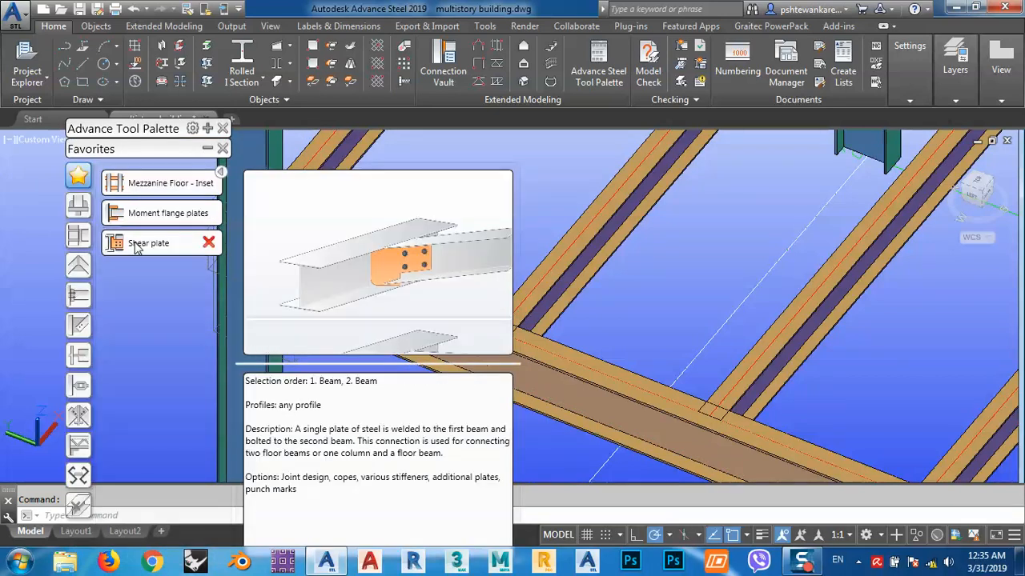
{"action": "left_click", "coordinate": [136, 244]}
{"action": "middle_click_drag", "start_coordinate": [642, 301], "coordinate": [754, 320]}
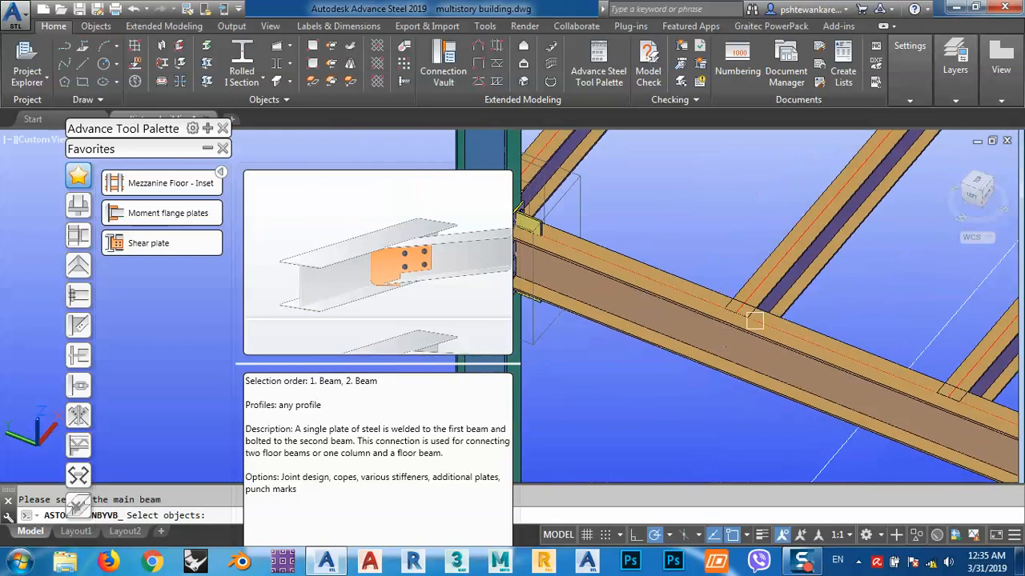
{"action": "left_click", "coordinate": [678, 311]}
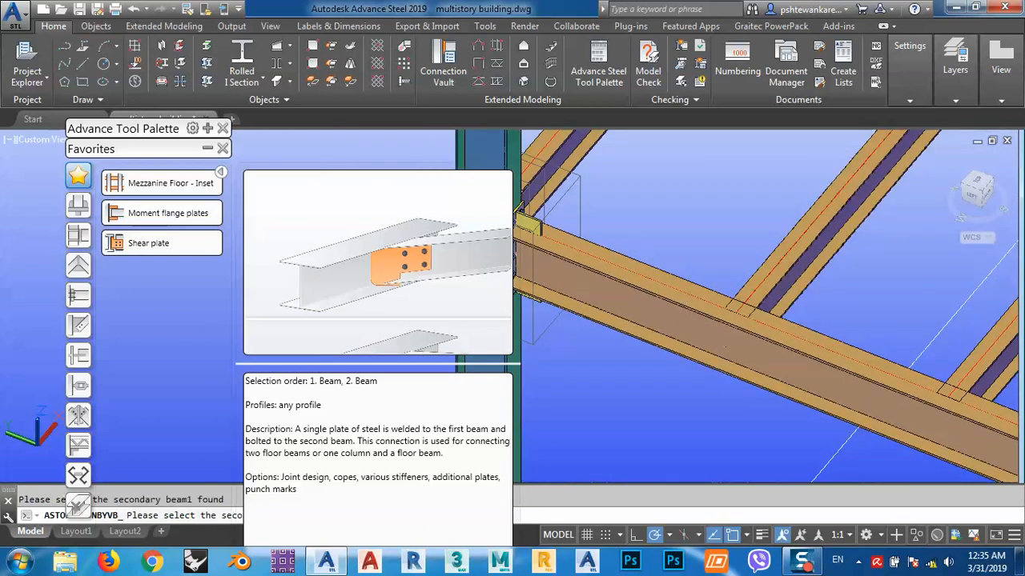
{"action": "key", "text": "Return"}
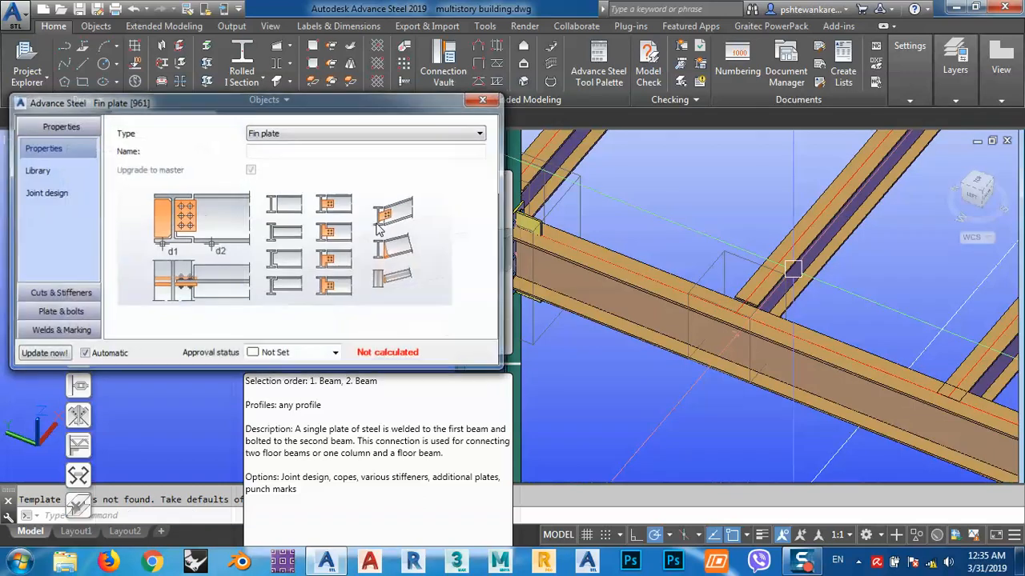
Review the new fin plate joint in the model and its beam cut settings, then close the joint properties
{"action": "left_click_drag", "start_coordinate": [237, 111], "coordinate": [350, 76]}
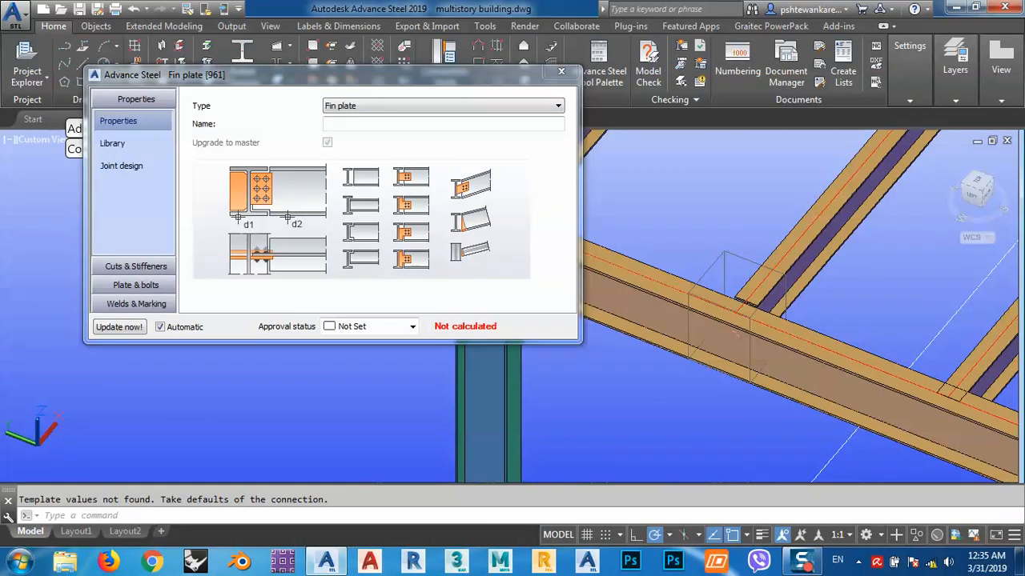
{"action": "middle_click_drag", "start_coordinate": [895, 330], "coordinate": [791, 249], "text": "shift"}
{"action": "scroll", "coordinate": [815, 347], "scroll_direction": "up", "scroll_amount": 5}
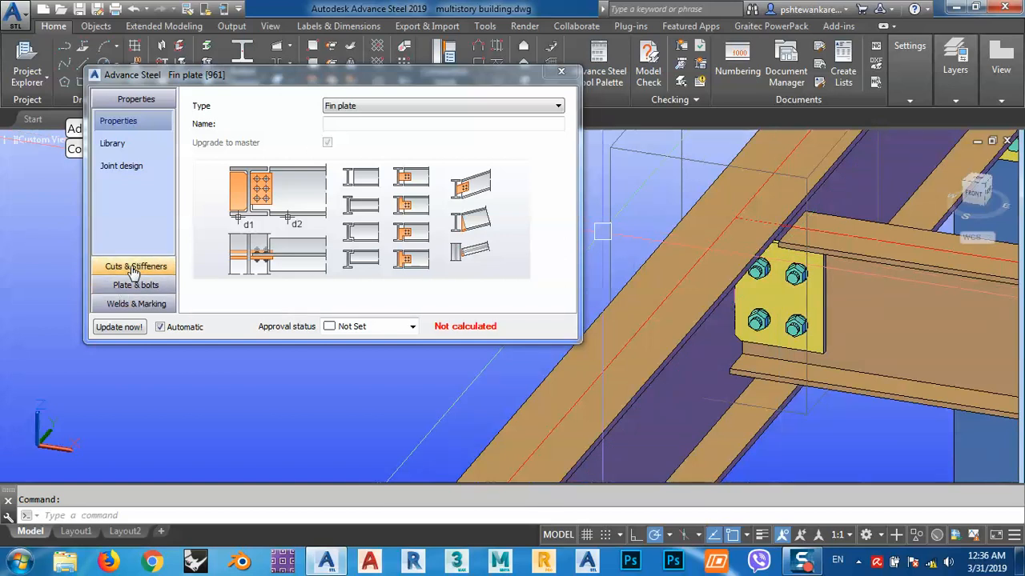
{"action": "middle_click_drag", "start_coordinate": [809, 320], "coordinate": [800, 231], "text": "shift"}
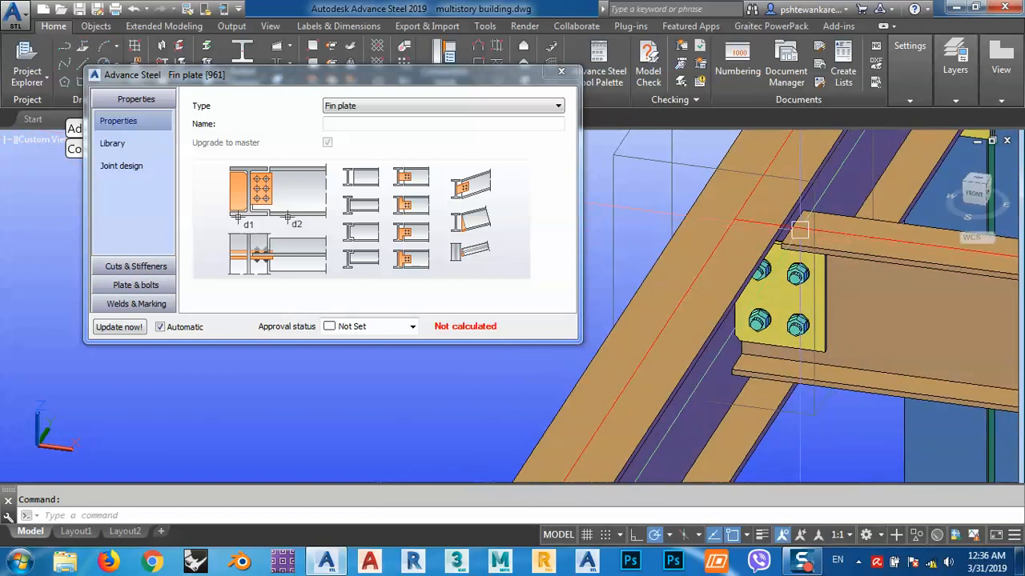
{"action": "left_click", "coordinate": [136, 266]}
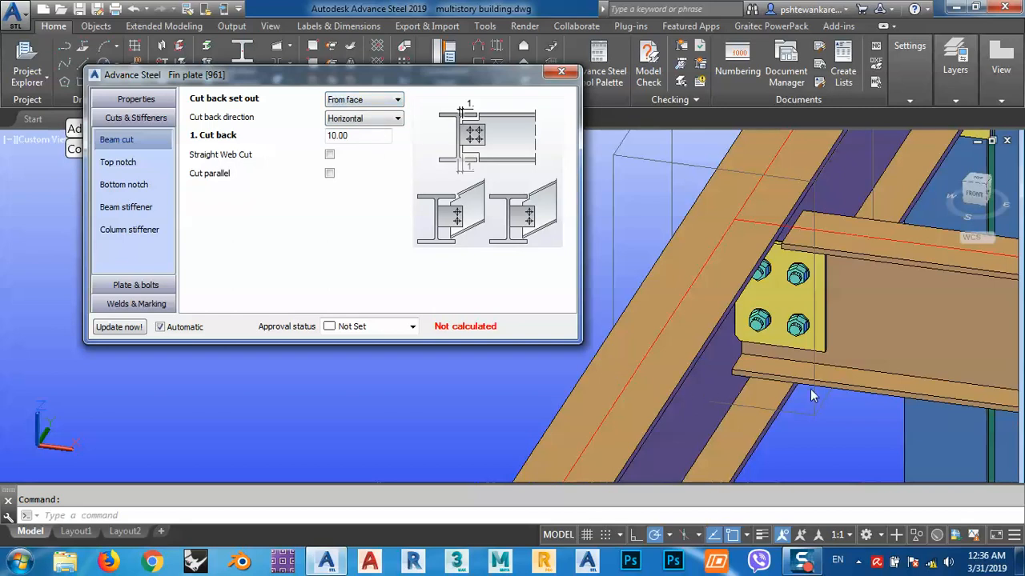
{"action": "middle_click_drag", "start_coordinate": [811, 390], "coordinate": [757, 421], "text": "shift"}
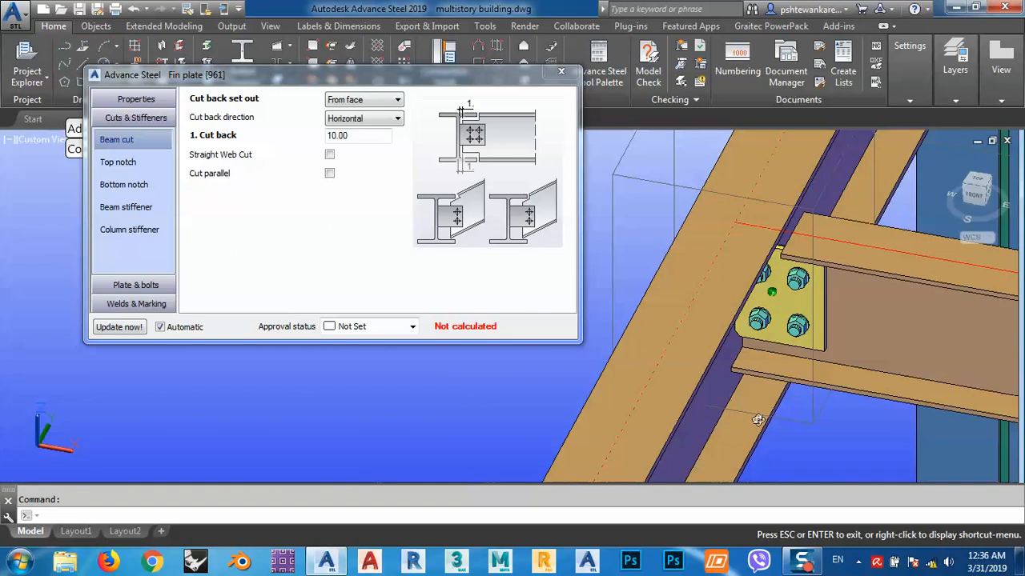
{"action": "left_click", "coordinate": [561, 72]}
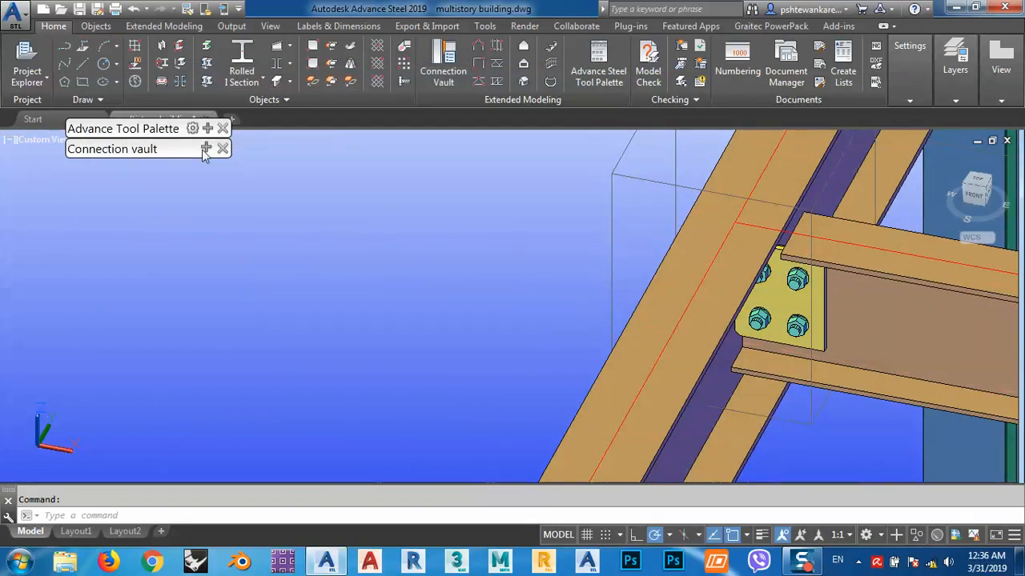
Create a quick object view around the fin plate joint, keeping 1000 as the view depth, X and Y extensions
{"action": "left_click", "coordinate": [205, 148]}
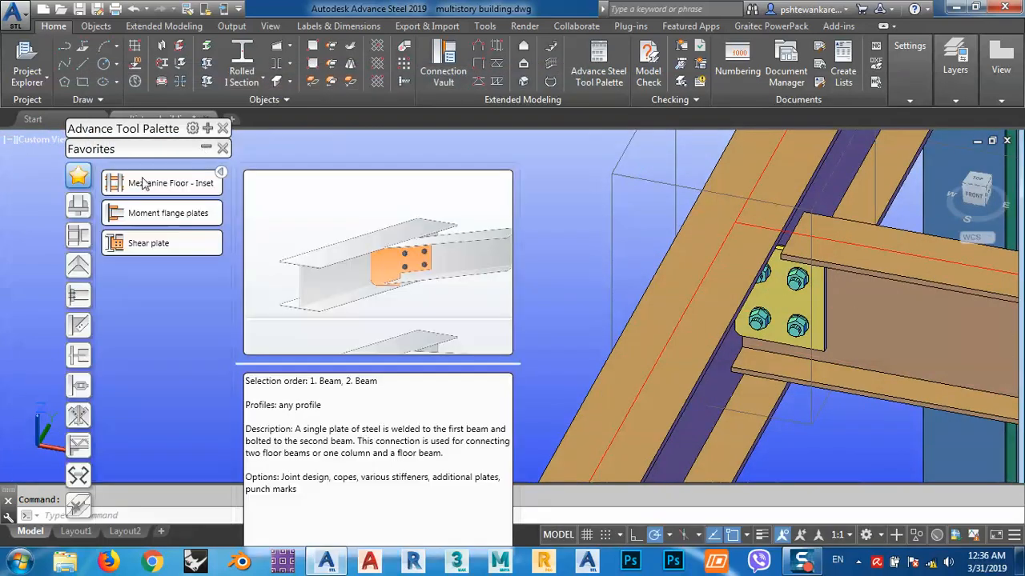
{"action": "left_click", "coordinate": [209, 150]}
{"action": "left_click", "coordinate": [209, 130]}
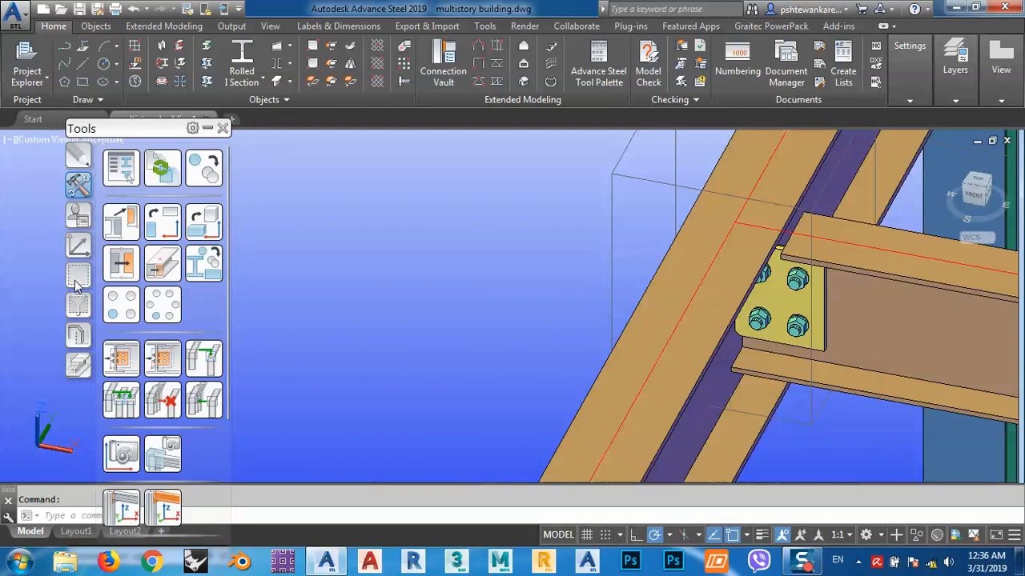
{"action": "left_click", "coordinate": [78, 305]}
{"action": "left_click", "coordinate": [82, 277]}
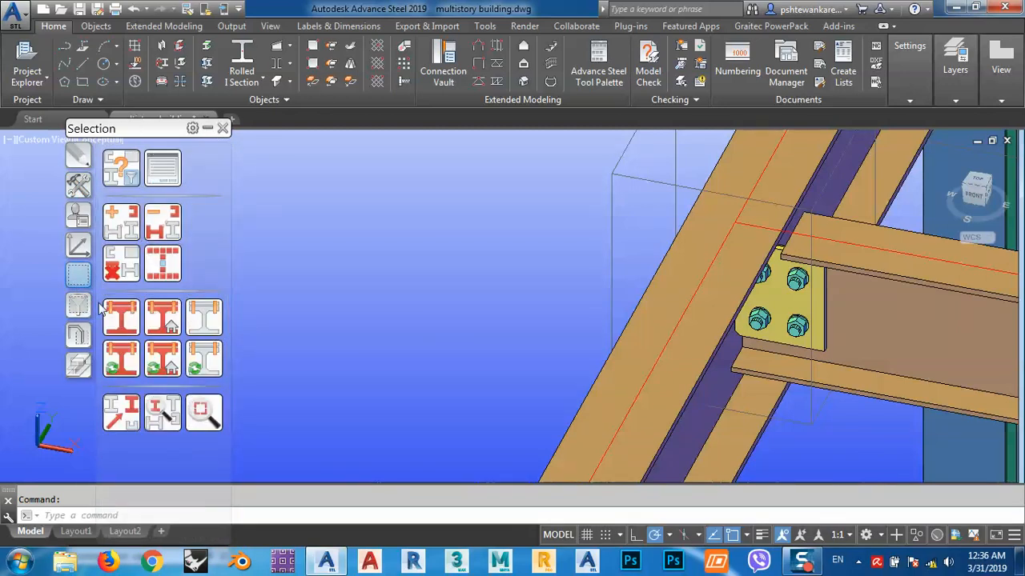
{"action": "left_click", "coordinate": [85, 333]}
{"action": "left_click", "coordinate": [204, 169]}
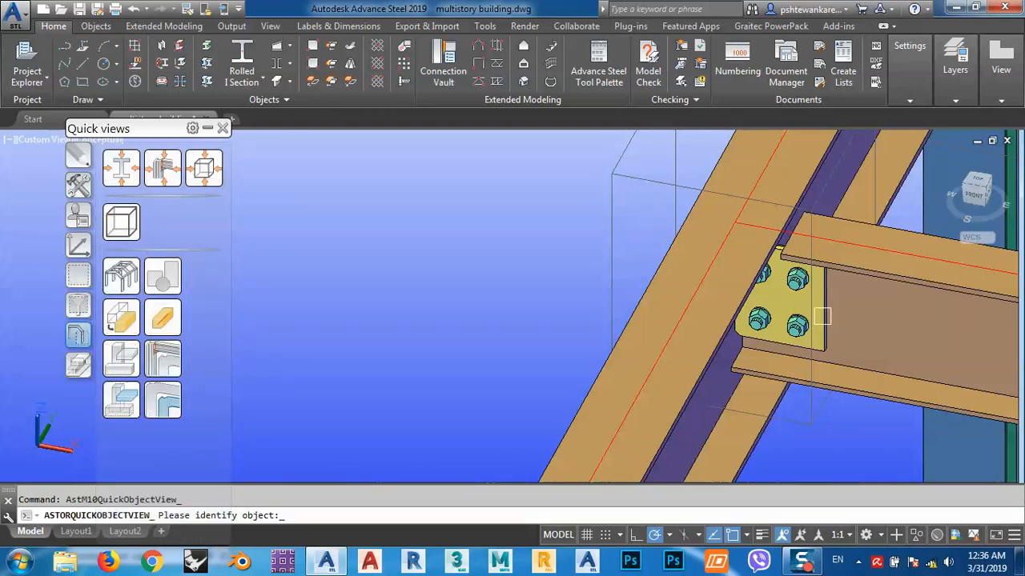
{"action": "left_click", "coordinate": [822, 317]}
{"action": "left_click", "coordinate": [736, 368]}
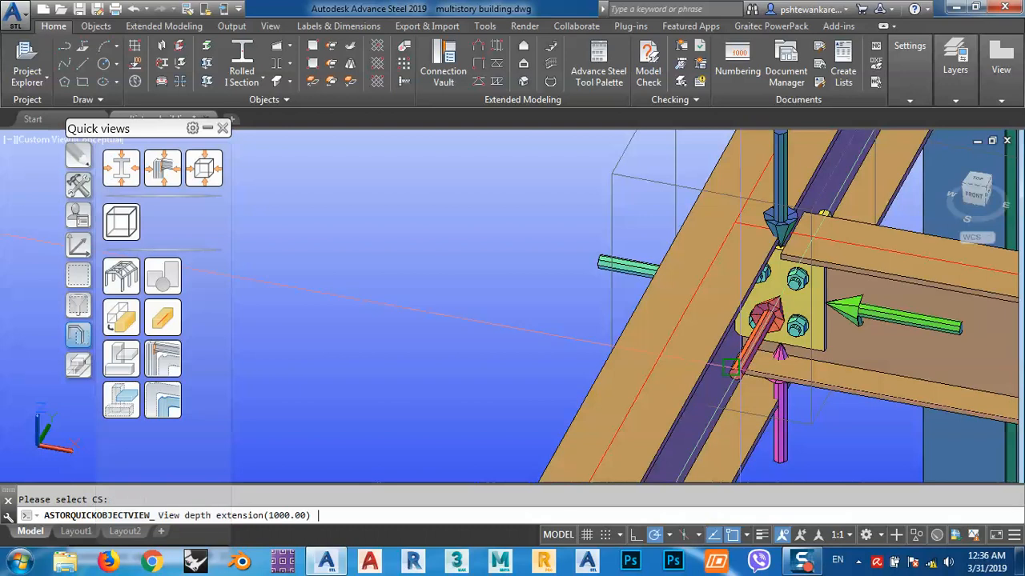
{"action": "key", "text": "Return"}
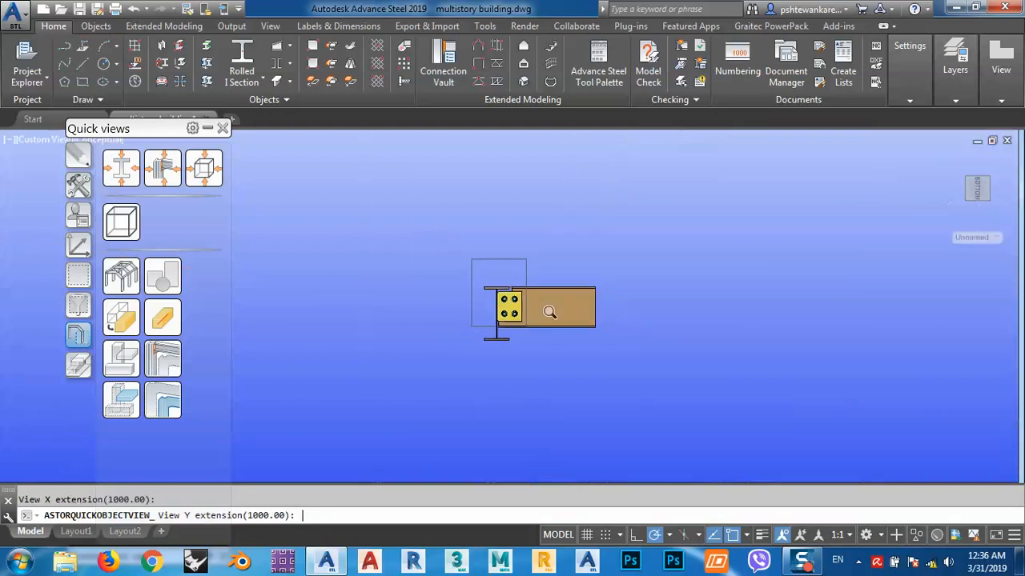
Examine the isolated fin plate joint in 3D and straight on, including the gap between the secondary beam's end and the main beam's web
{"action": "middle_click_drag", "start_coordinate": [483, 336], "coordinate": [537, 308], "text": "shift"}
{"action": "scroll", "coordinate": [532, 304], "scroll_direction": "up", "scroll_amount": 6}
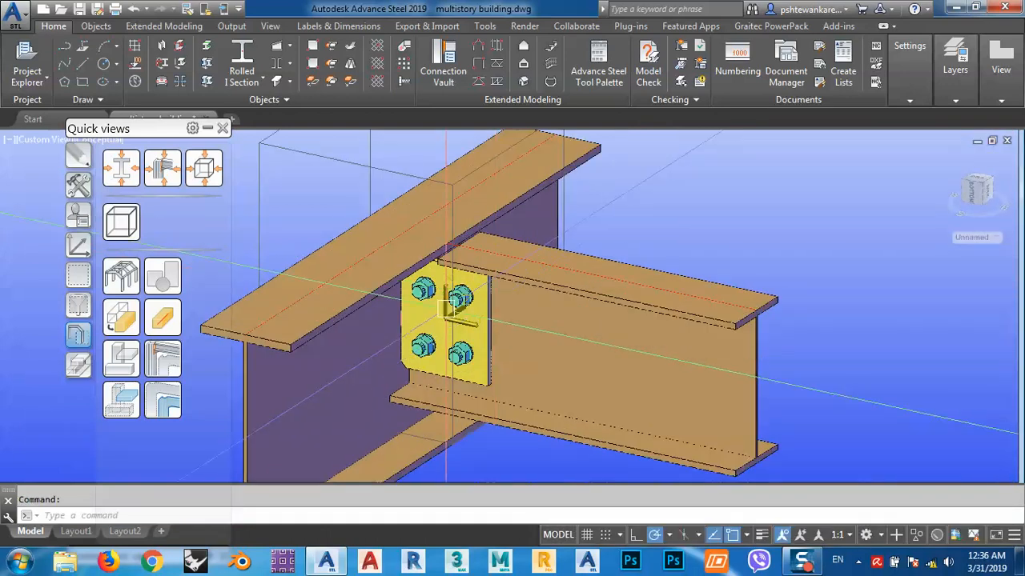
{"action": "middle_click_drag", "start_coordinate": [452, 311], "coordinate": [687, 293]}
{"action": "middle_click_drag", "start_coordinate": [609, 366], "coordinate": [623, 372], "text": "shift"}
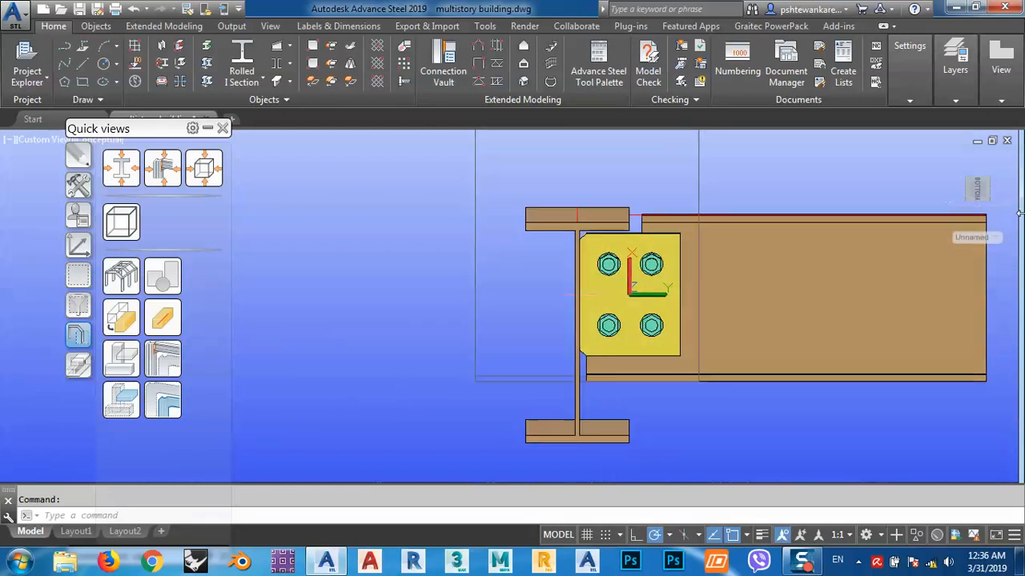
{"action": "left_click", "coordinate": [975, 196]}
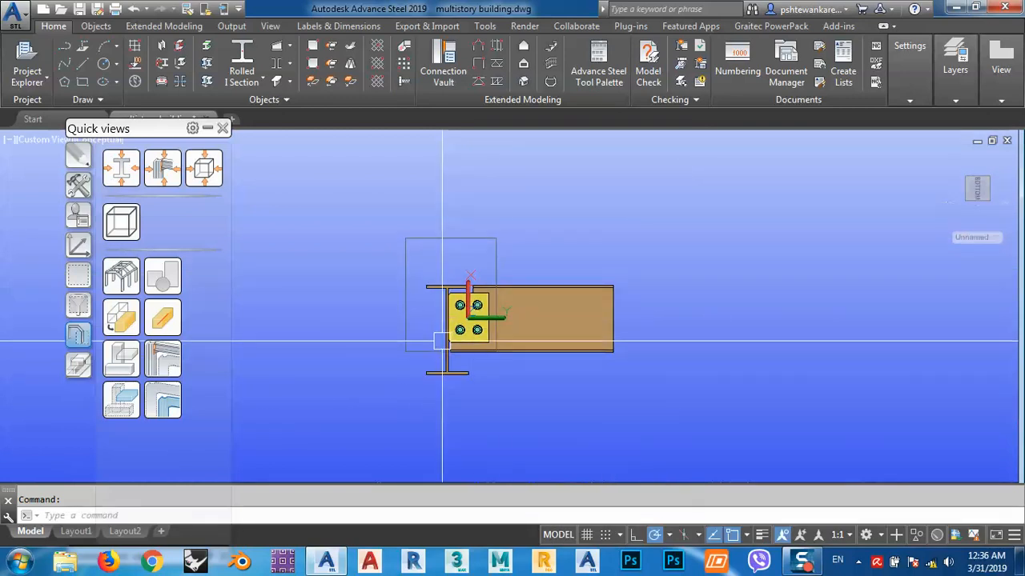
{"action": "scroll", "coordinate": [464, 384], "scroll_direction": "up", "scroll_amount": 3}
{"action": "scroll", "coordinate": [463, 384], "scroll_direction": "up", "scroll_amount": 3}
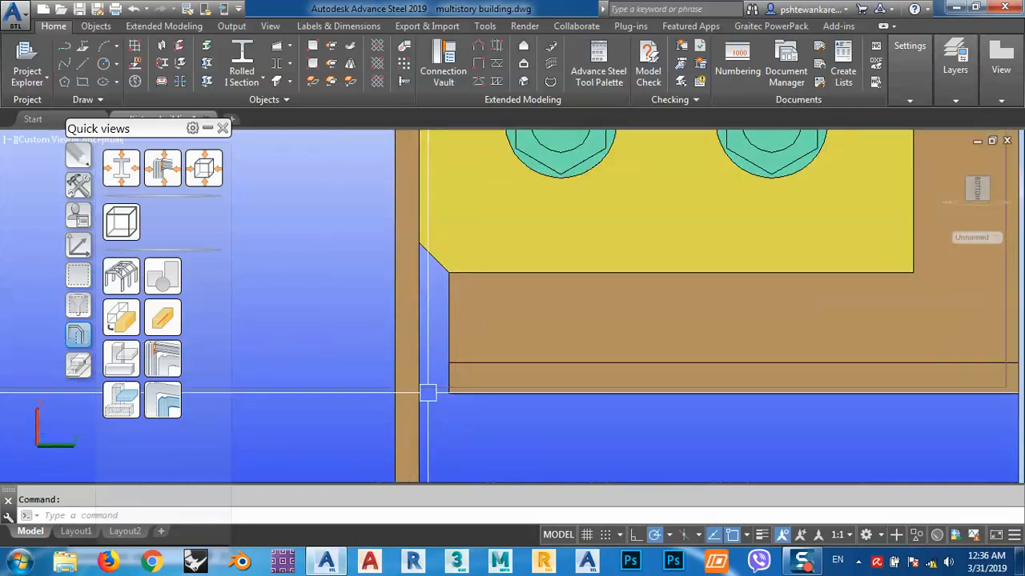
{"action": "scroll", "coordinate": [425, 393], "scroll_direction": "down", "scroll_amount": 1}
{"action": "scroll", "coordinate": [483, 382], "scroll_direction": "down", "scroll_amount": 3}
{"action": "left_click", "coordinate": [572, 334]}
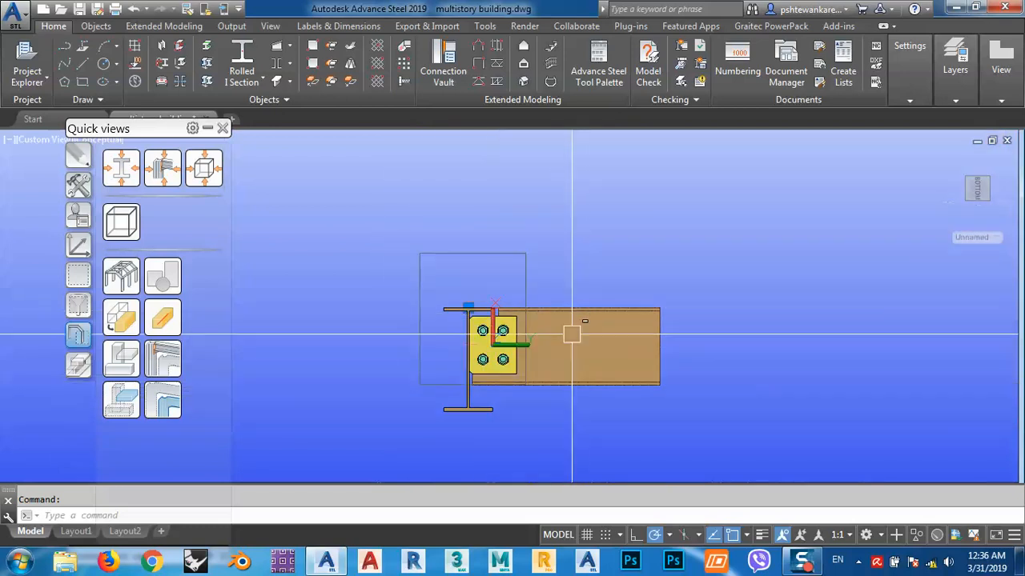
{"action": "middle_click_drag", "start_coordinate": [572, 333], "coordinate": [622, 253], "text": "shift"}
{"action": "scroll", "coordinate": [634, 240], "scroll_direction": "up", "scroll_amount": 3}
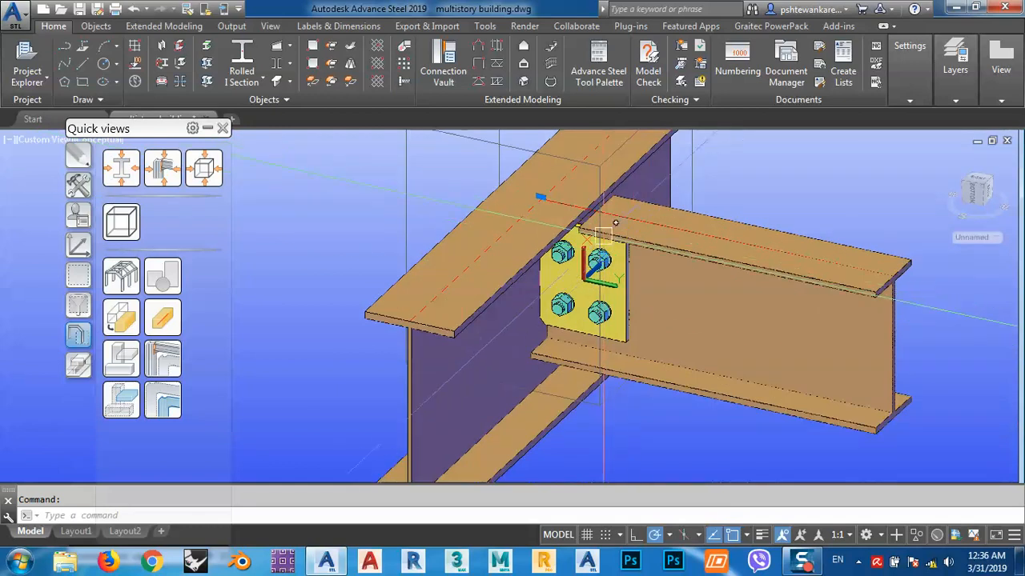
{"action": "key", "text": "Escape"}
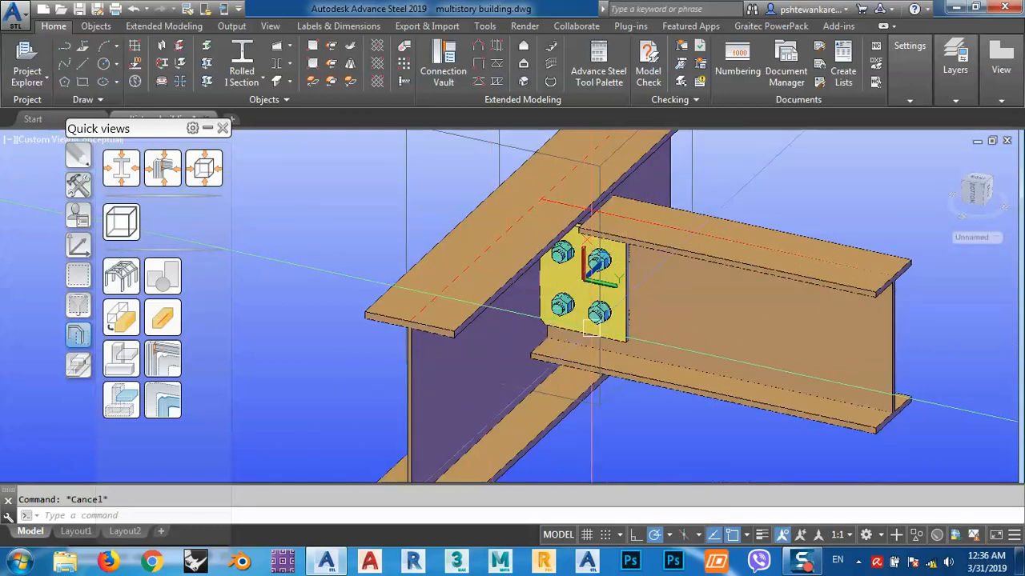
Open the joint properties of the fin plate connection between the main and secondary beams
{"action": "scroll", "coordinate": [643, 342], "scroll_direction": "up", "scroll_amount": 5}
{"action": "left_click", "coordinate": [643, 342]}
{"action": "scroll", "coordinate": [644, 342], "scroll_direction": "down", "scroll_amount": 6}
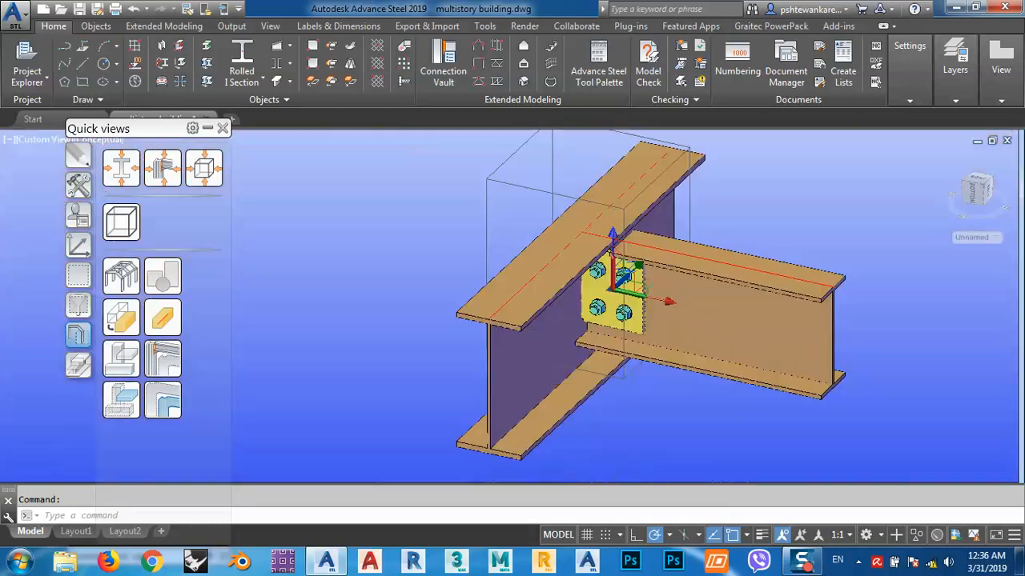
{"action": "right_click", "coordinate": [442, 213]}
{"action": "left_click", "coordinate": [492, 304]}
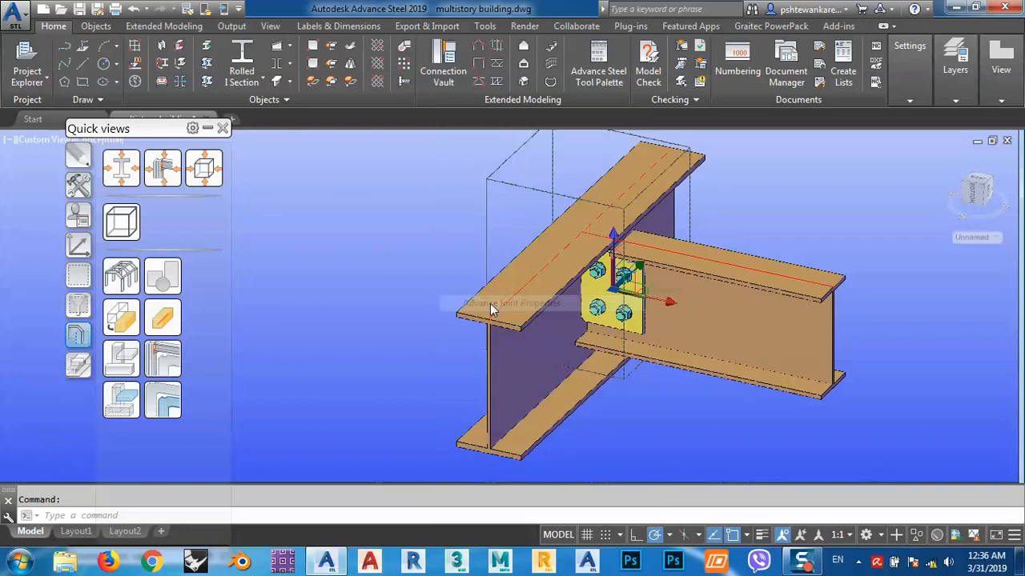
{"action": "left_click_drag", "start_coordinate": [414, 86], "coordinate": [307, 65]}
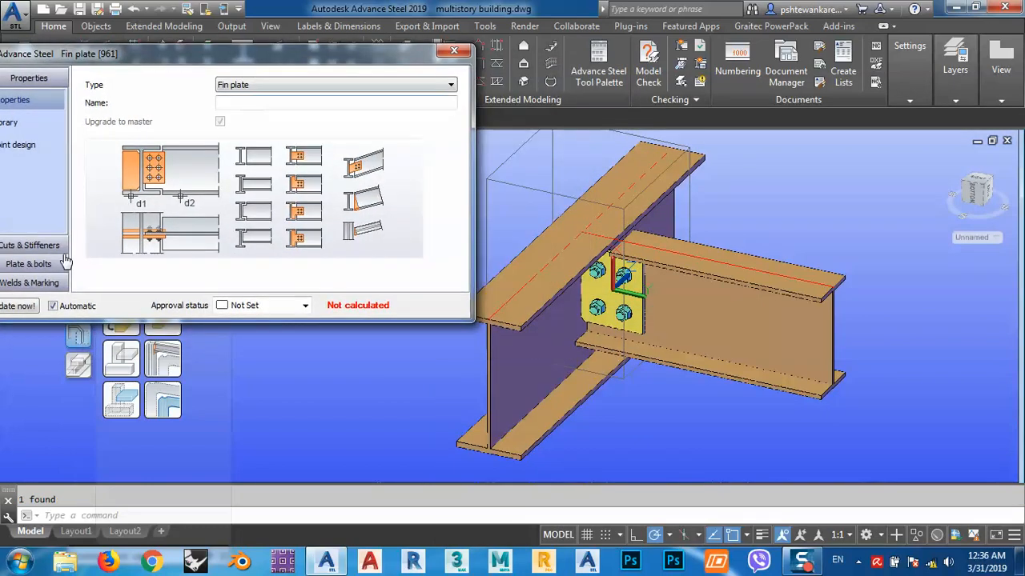
Try the From flange set out for the secondary beam's cut back, and return it to From face
{"action": "left_click", "coordinate": [40, 244]}
{"action": "left_click", "coordinate": [244, 79]}
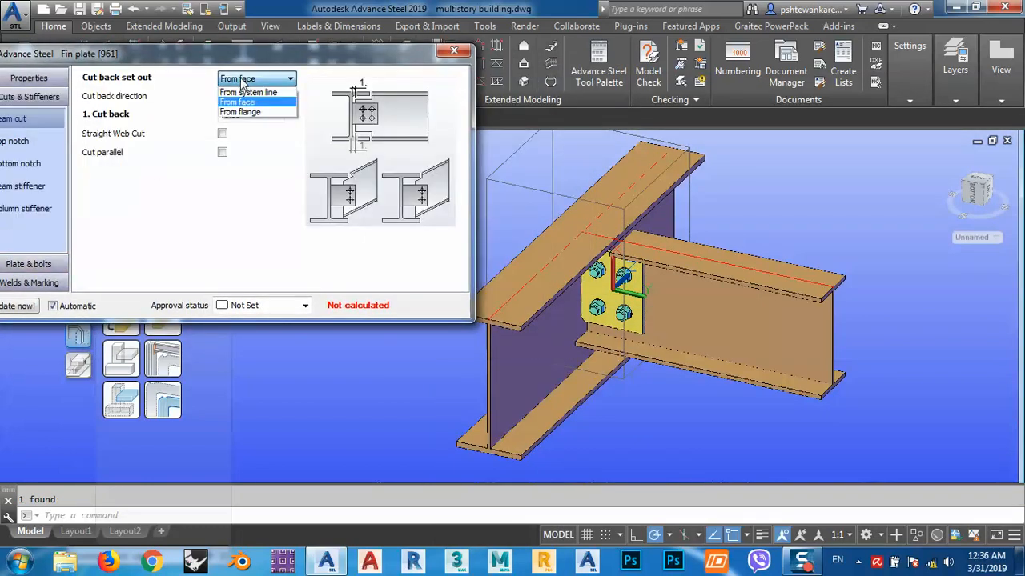
{"action": "left_click", "coordinate": [250, 112]}
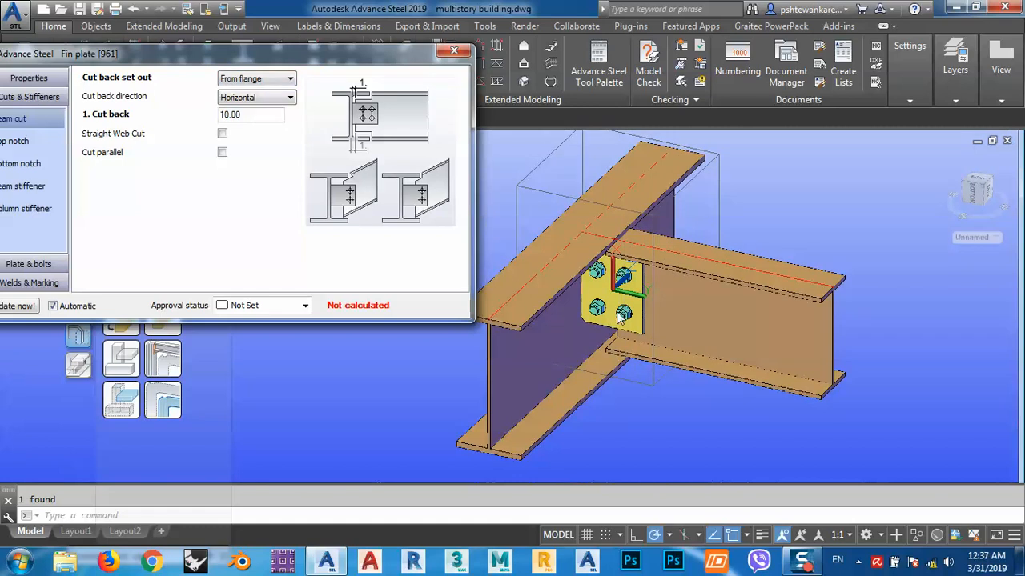
{"action": "left_click_drag", "start_coordinate": [277, 62], "coordinate": [320, 63]}
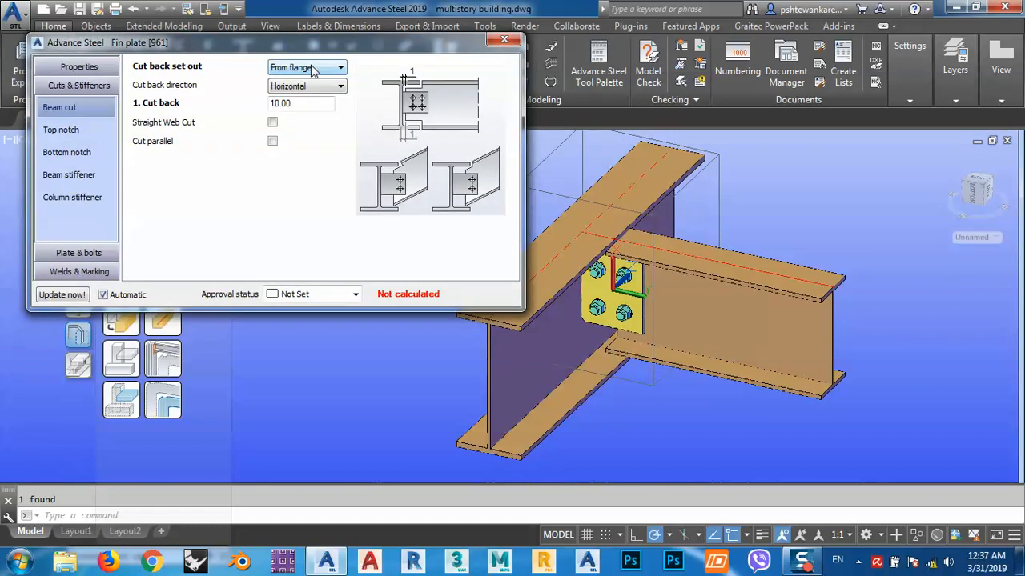
{"action": "left_click", "coordinate": [313, 69]}
{"action": "left_click", "coordinate": [301, 89]}
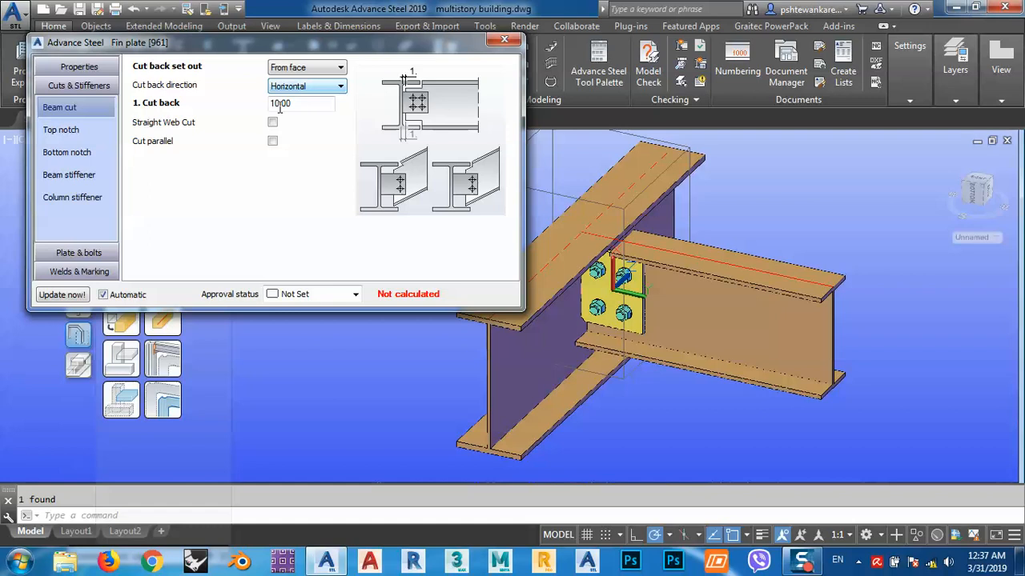
Check the top notch settings against the model, and set the beam's cut back set out to From flange
{"action": "left_click", "coordinate": [64, 129]}
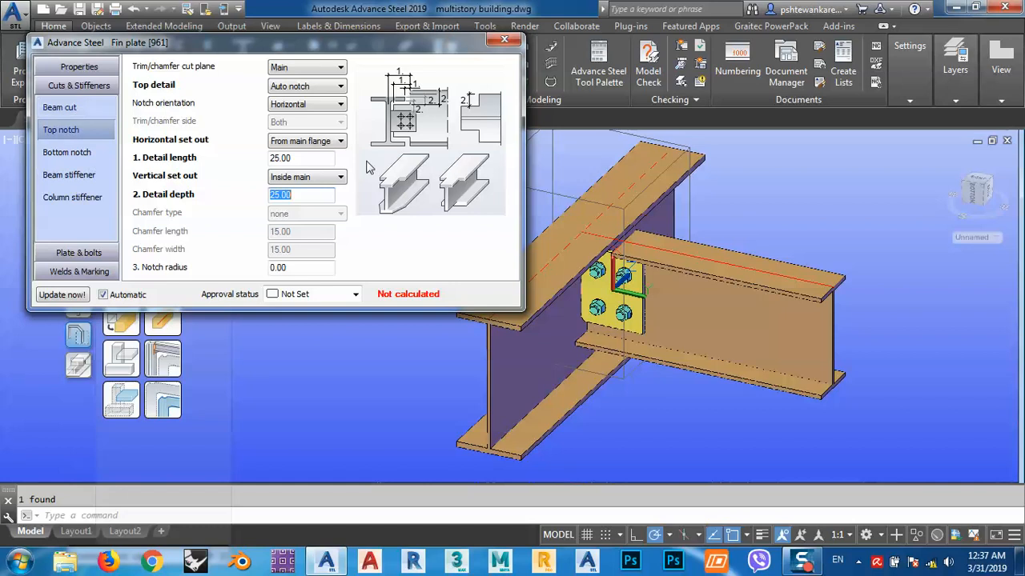
{"action": "scroll", "coordinate": [650, 288], "scroll_direction": "down", "scroll_amount": 3}
{"action": "scroll", "coordinate": [647, 293], "scroll_direction": "up", "scroll_amount": 4}
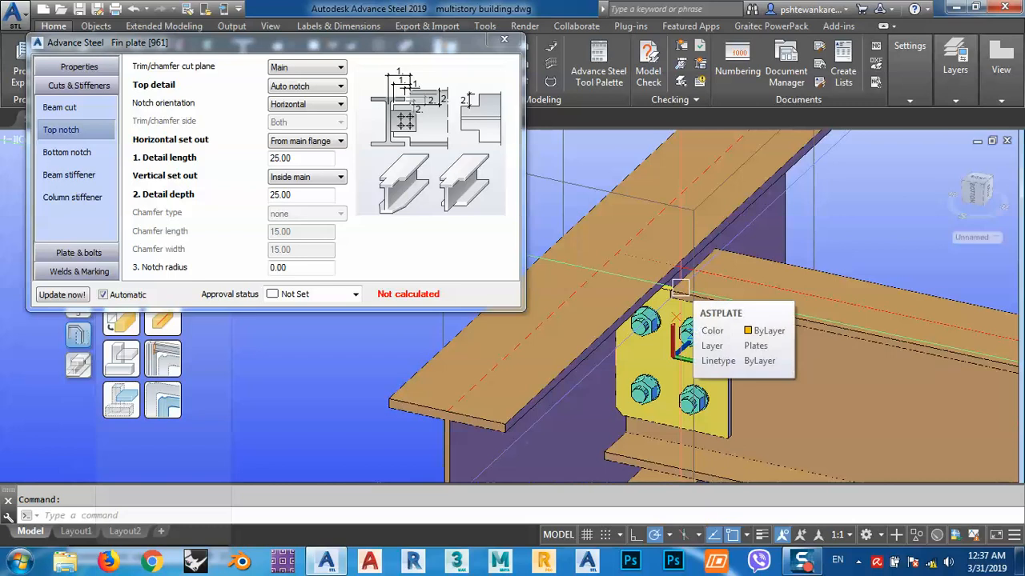
{"action": "left_click", "coordinate": [61, 108]}
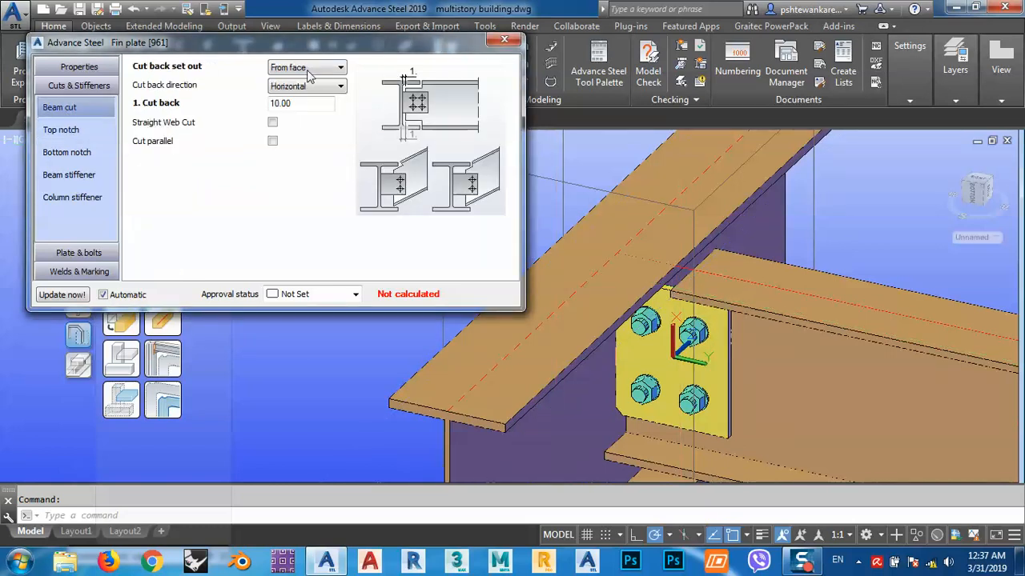
{"action": "left_click", "coordinate": [317, 70]}
{"action": "left_click", "coordinate": [290, 101]}
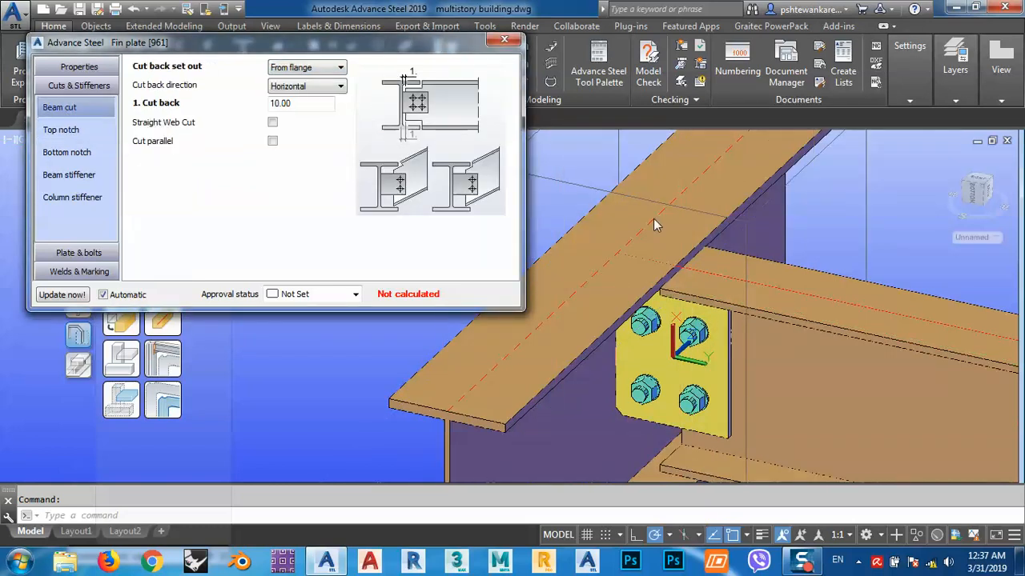
Review the fin plate's layout, weld, horizontal bolt and vertical bolt settings
{"action": "left_click", "coordinate": [56, 249]}
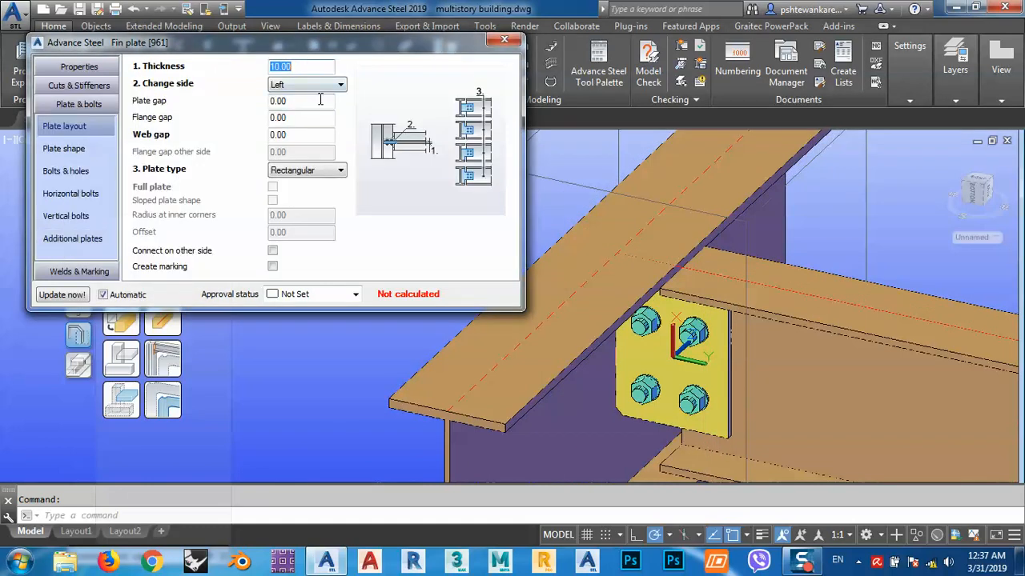
{"action": "middle_click_drag", "start_coordinate": [650, 309], "coordinate": [740, 278]}
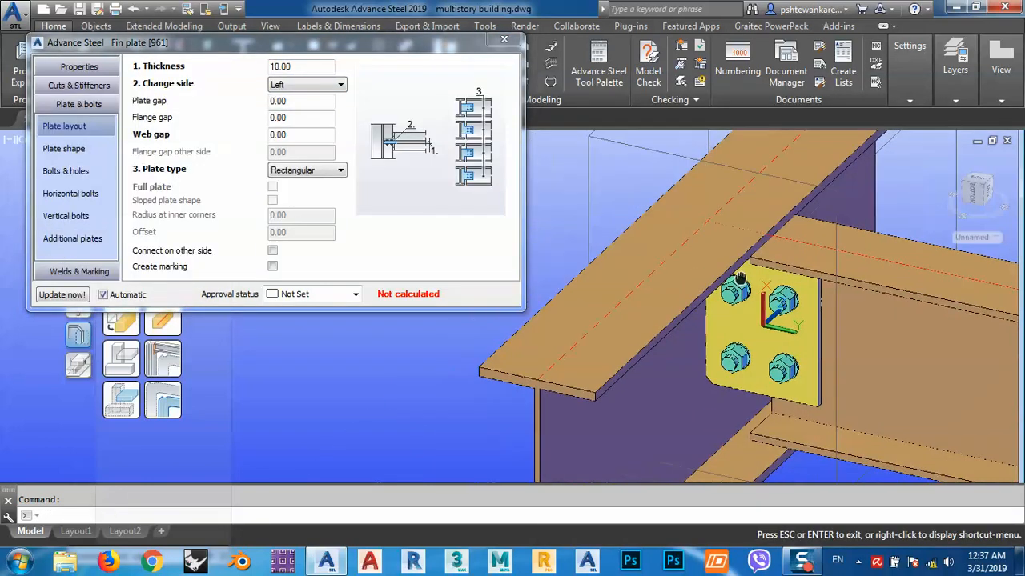
{"action": "scroll", "coordinate": [741, 277], "scroll_direction": "down", "scroll_amount": 2}
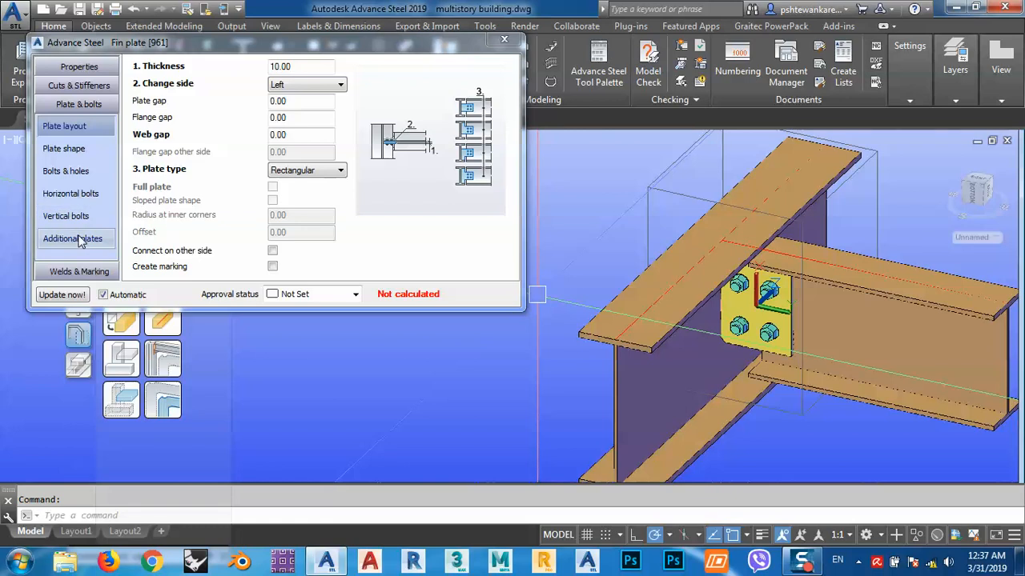
{"action": "left_click", "coordinate": [83, 273]}
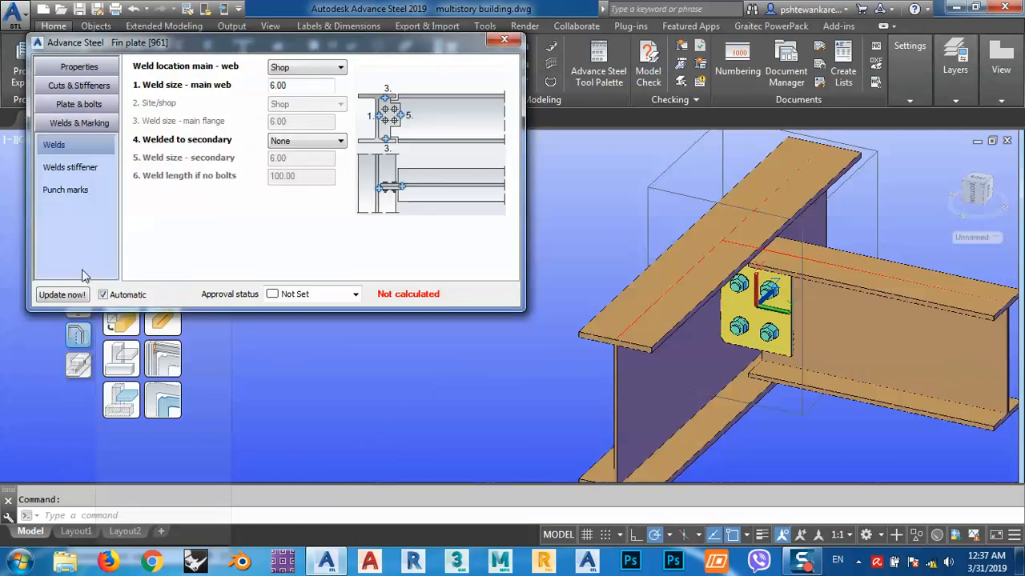
{"action": "left_click", "coordinate": [71, 168]}
{"action": "left_click", "coordinate": [78, 125]}
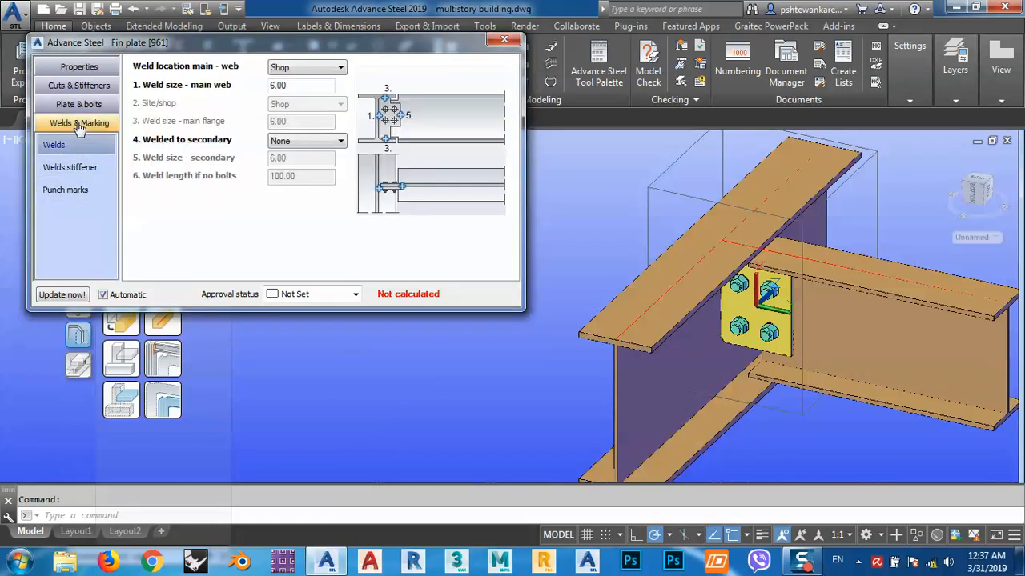
{"action": "left_click", "coordinate": [78, 104]}
{"action": "left_click", "coordinate": [86, 192]}
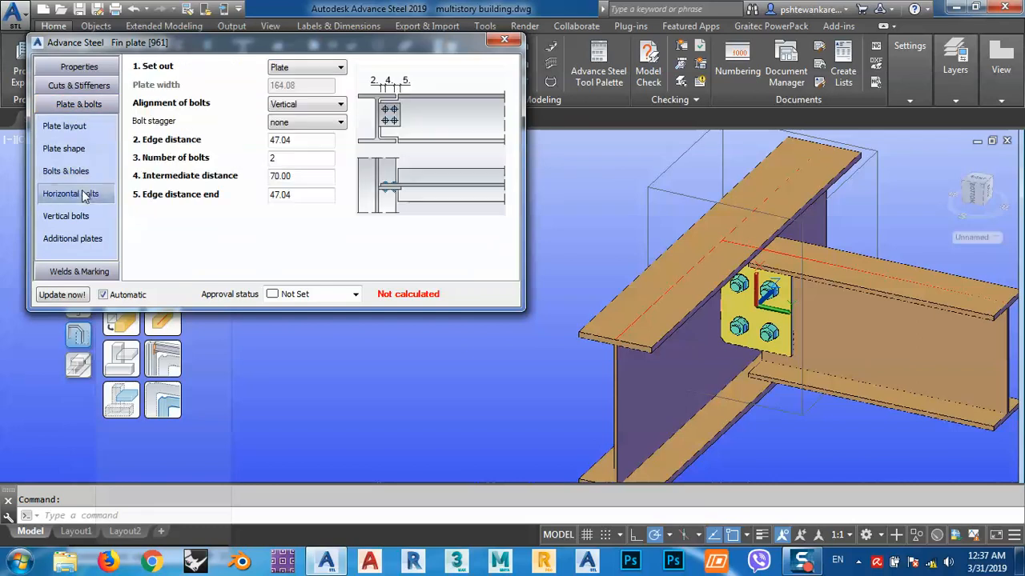
{"action": "left_click", "coordinate": [79, 214]}
Try creating an additional plate underneath the secondary beam and above it, and set the plate creation back to no
{"action": "left_click", "coordinate": [76, 238]}
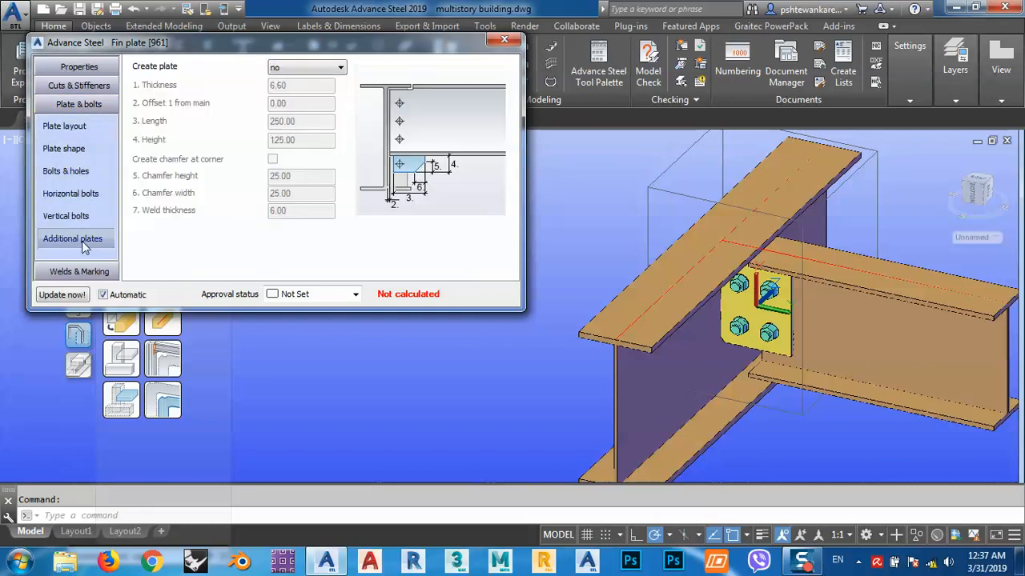
{"action": "left_click", "coordinate": [321, 70]}
{"action": "left_click", "coordinate": [289, 91]}
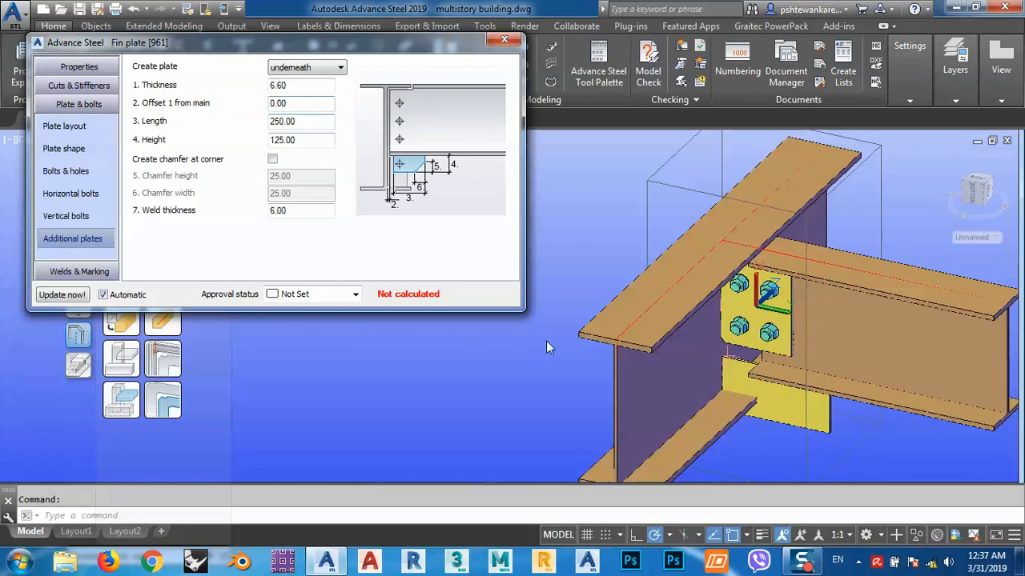
{"action": "left_click", "coordinate": [307, 68]}
{"action": "left_click", "coordinate": [292, 101]}
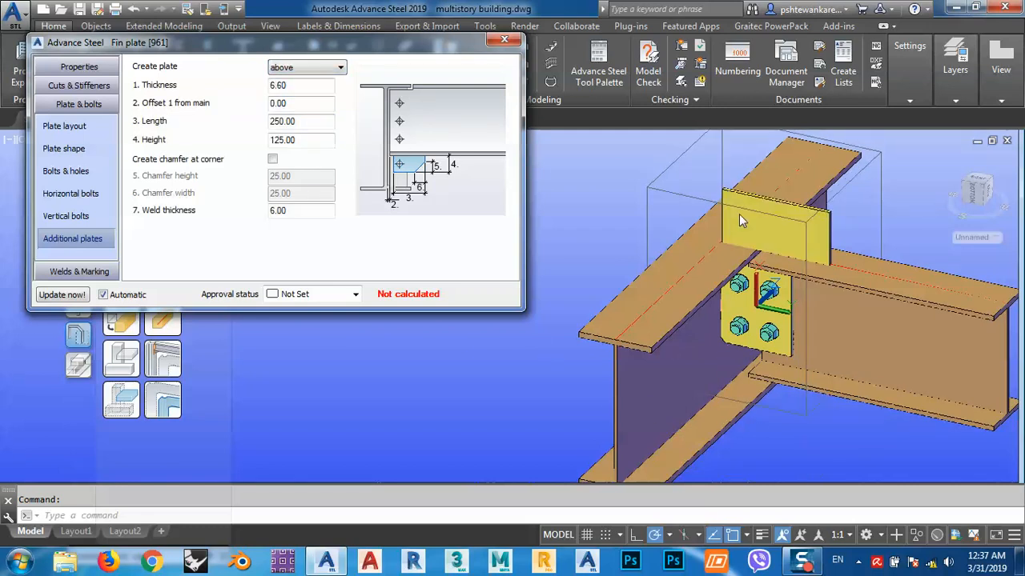
{"action": "left_click", "coordinate": [307, 67]}
{"action": "left_click", "coordinate": [288, 80]}
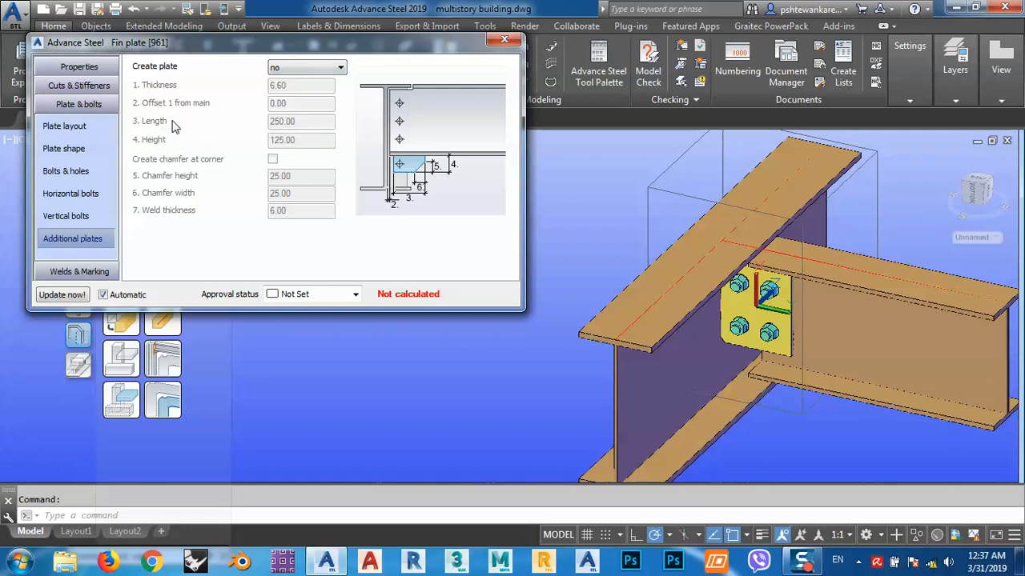
Try adding a beam stiffener to the fin plate joint, and inspect it on the far side of the main beam
{"action": "left_click", "coordinate": [79, 85]}
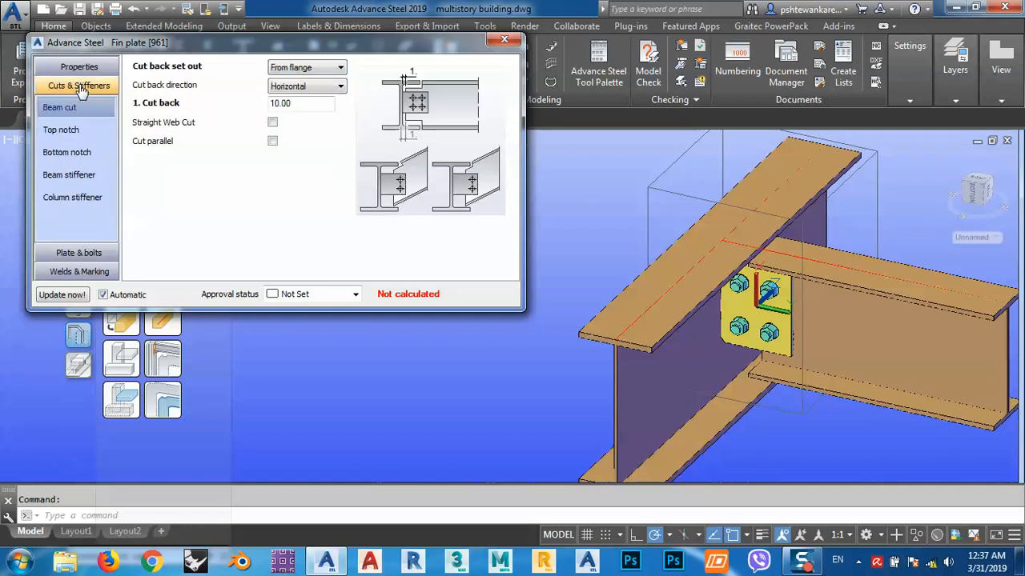
{"action": "left_click", "coordinate": [70, 174]}
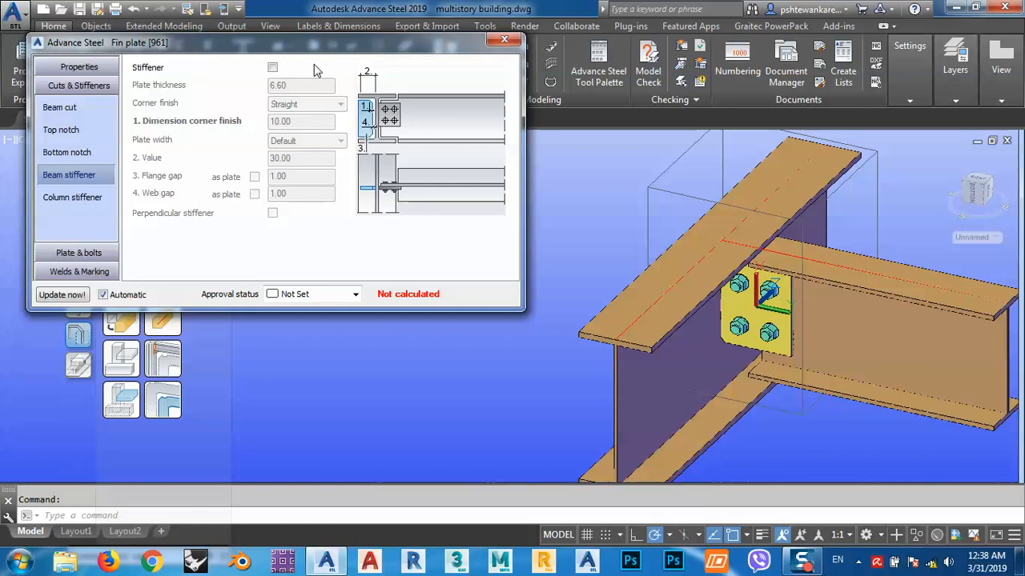
{"action": "left_click", "coordinate": [272, 67]}
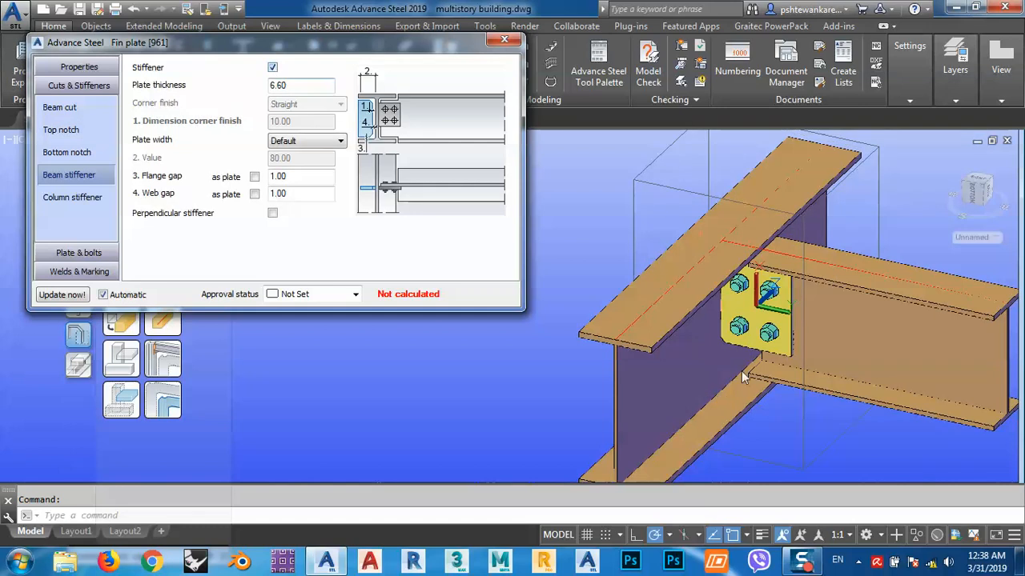
{"action": "middle_click_drag", "start_coordinate": [741, 371], "coordinate": [840, 316], "text": "shift"}
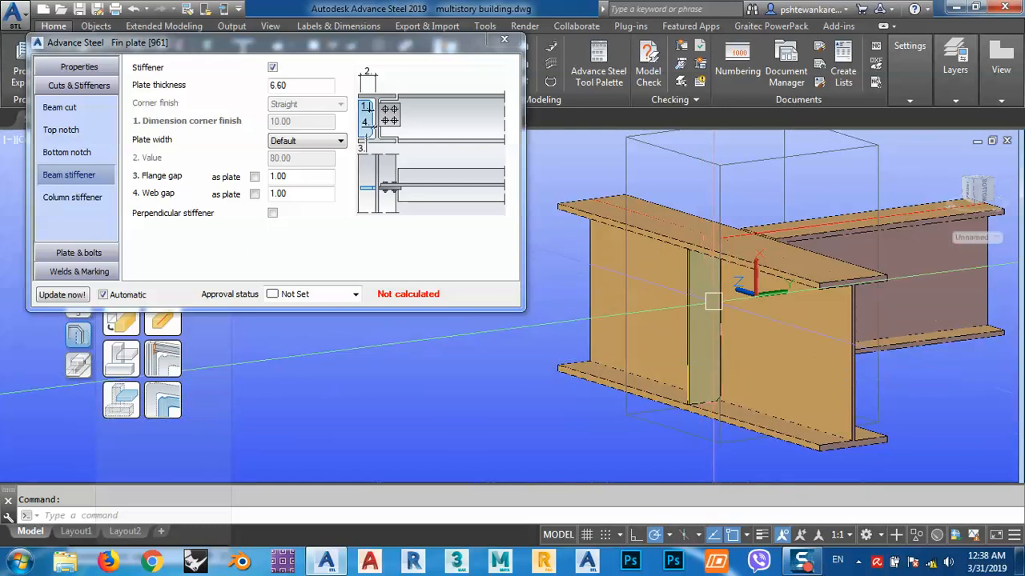
{"action": "middle_click_drag", "start_coordinate": [708, 348], "coordinate": [742, 327], "text": "shift"}
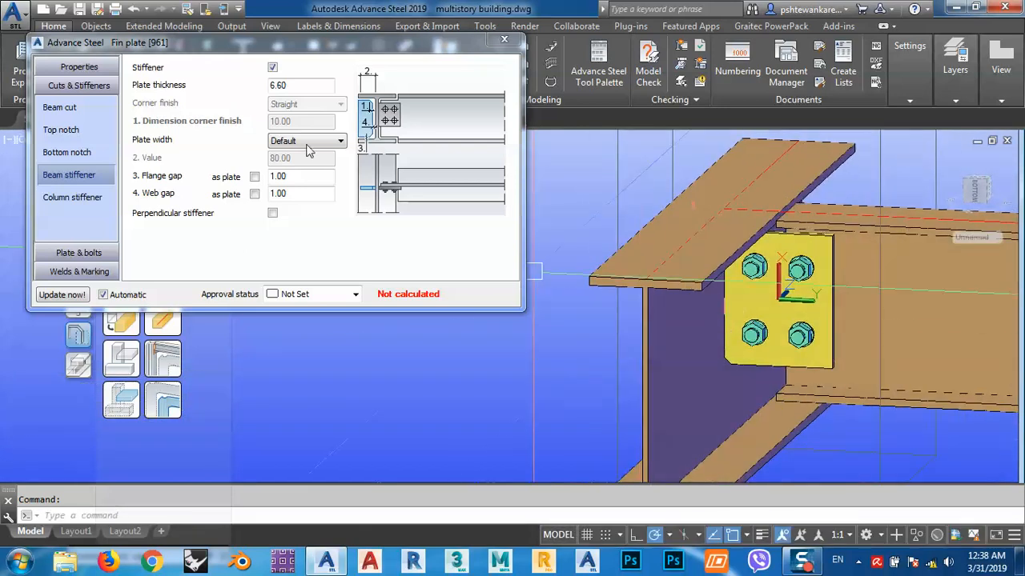
Try creating a top column stiffener on both sides, and set the column stiffener creation back to None
{"action": "left_click", "coordinate": [62, 200]}
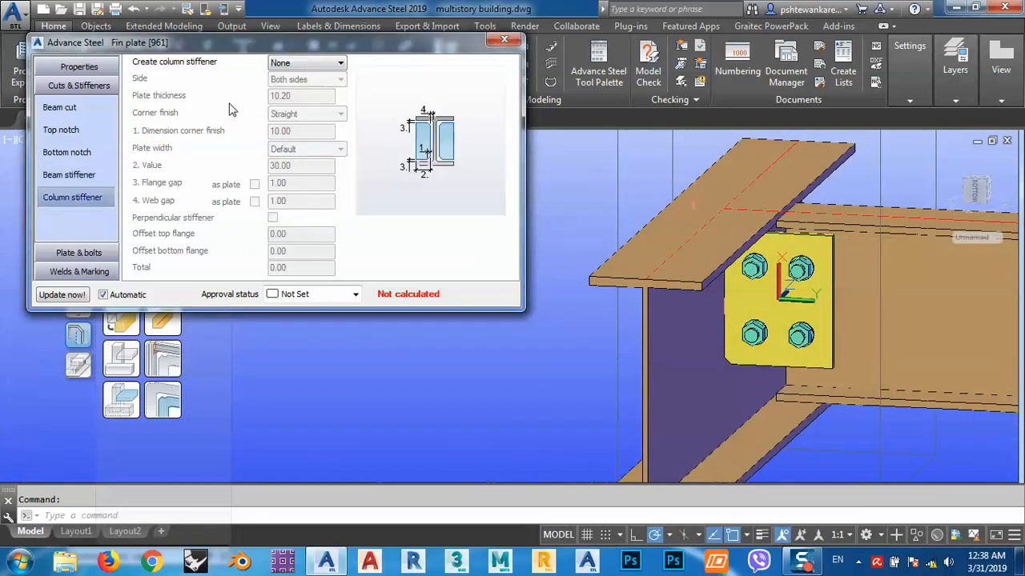
{"action": "left_click", "coordinate": [313, 64]}
{"action": "left_click", "coordinate": [296, 76]}
{"action": "left_click", "coordinate": [304, 64]}
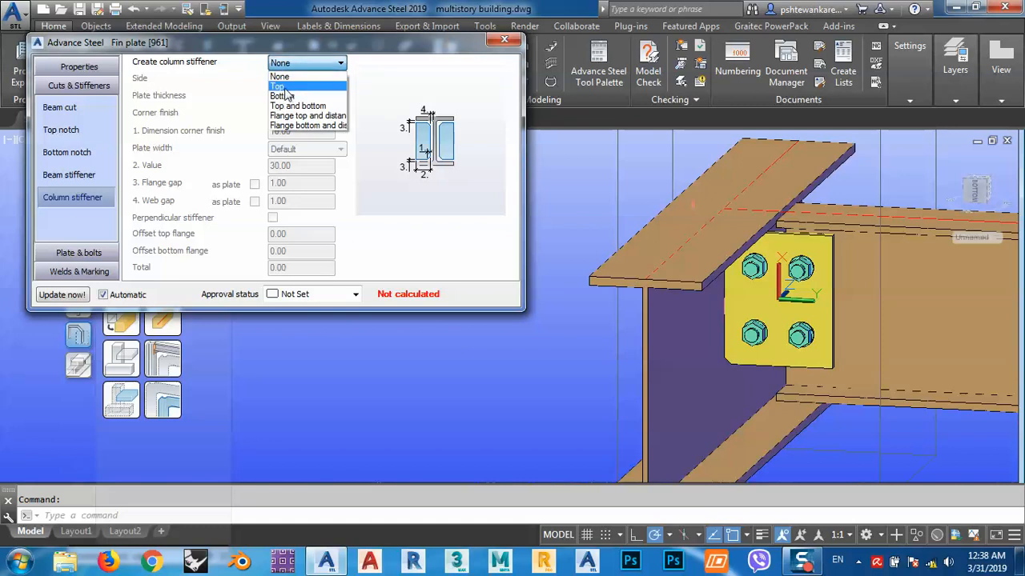
{"action": "left_click", "coordinate": [284, 87]}
{"action": "middle_click_drag", "start_coordinate": [770, 370], "coordinate": [721, 308], "text": "shift"}
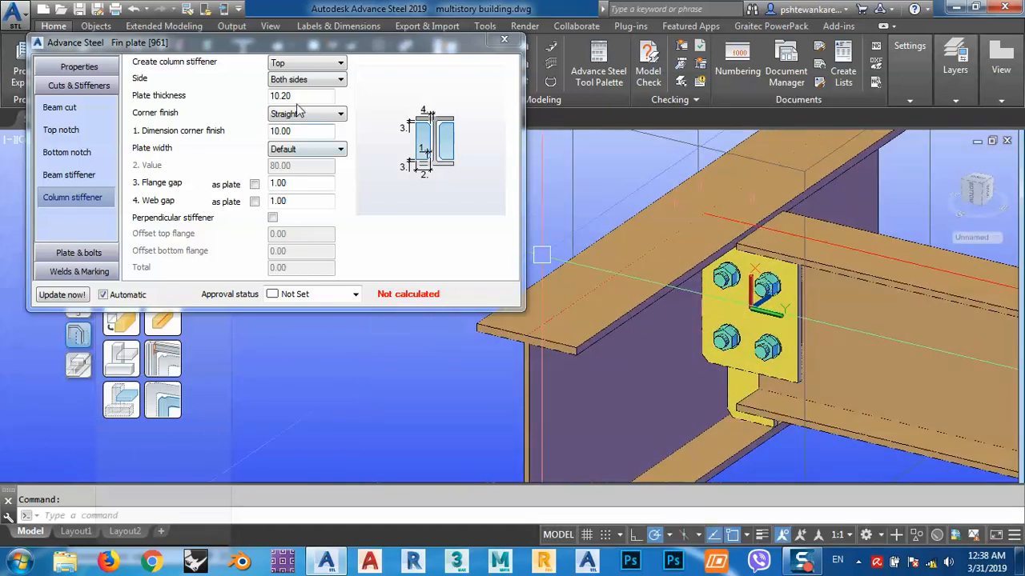
{"action": "left_click", "coordinate": [306, 64]}
{"action": "left_click", "coordinate": [280, 73]}
{"action": "left_click", "coordinate": [281, 64]}
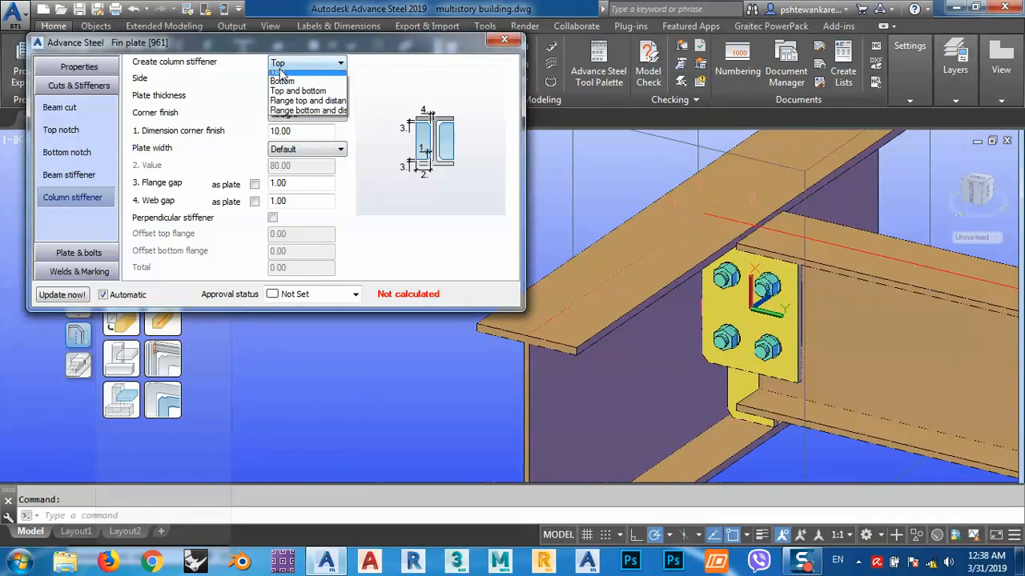
{"action": "left_click", "coordinate": [280, 72]}
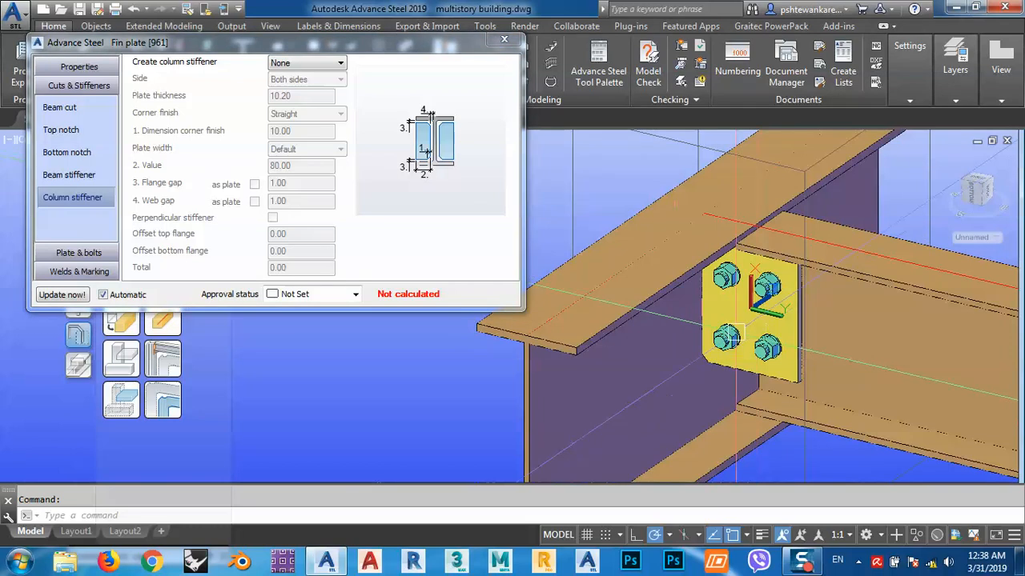
Inspect the beam stiffener on the main beam's far side, and remove it from the fin plate joint
{"action": "middle_click_drag", "start_coordinate": [735, 333], "coordinate": [686, 350], "text": "shift"}
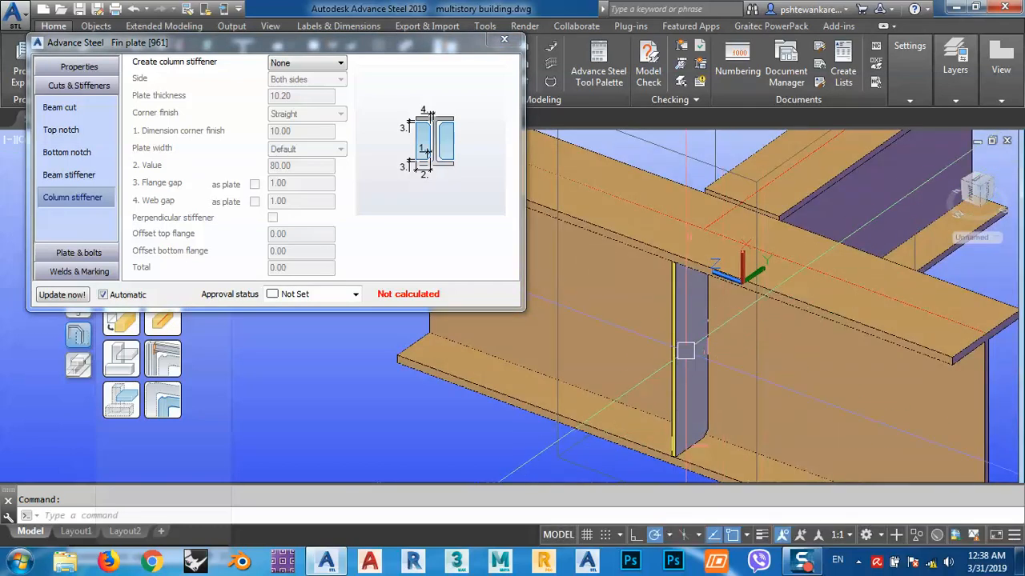
{"action": "scroll", "coordinate": [685, 336], "scroll_direction": "down", "scroll_amount": 2}
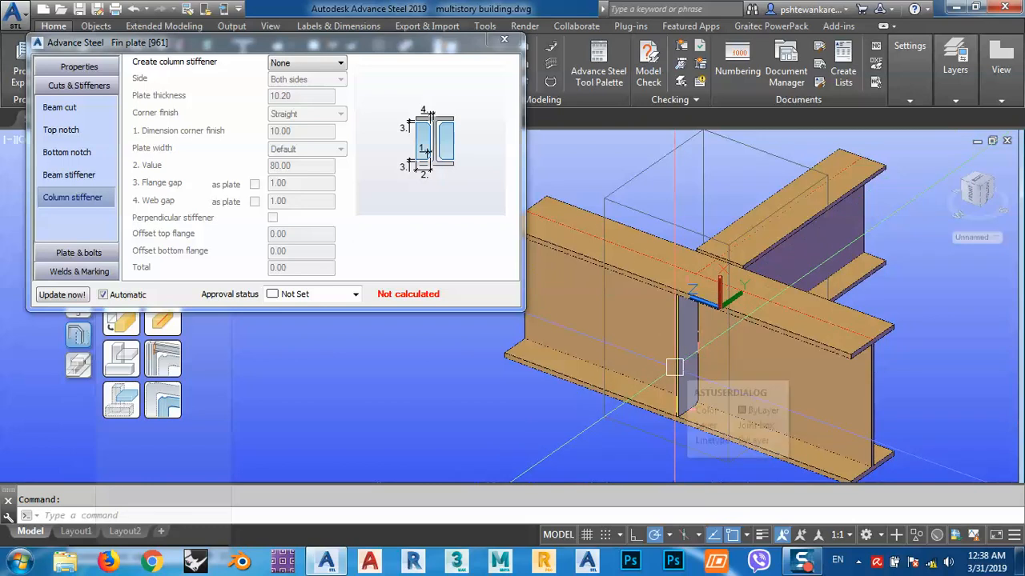
{"action": "scroll", "coordinate": [674, 367], "scroll_direction": "down", "scroll_amount": 3}
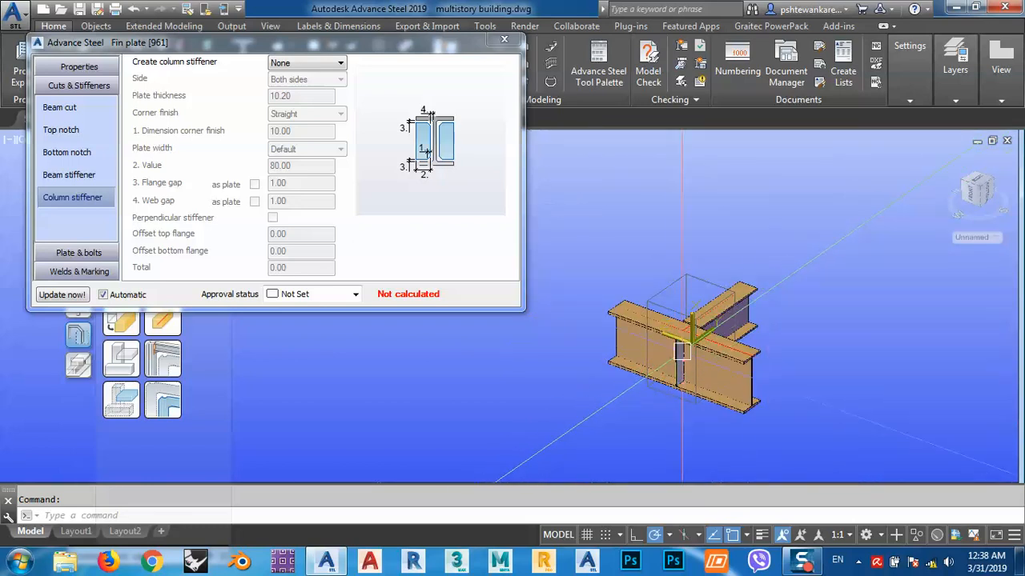
{"action": "scroll", "coordinate": [682, 353], "scroll_direction": "up", "scroll_amount": 2}
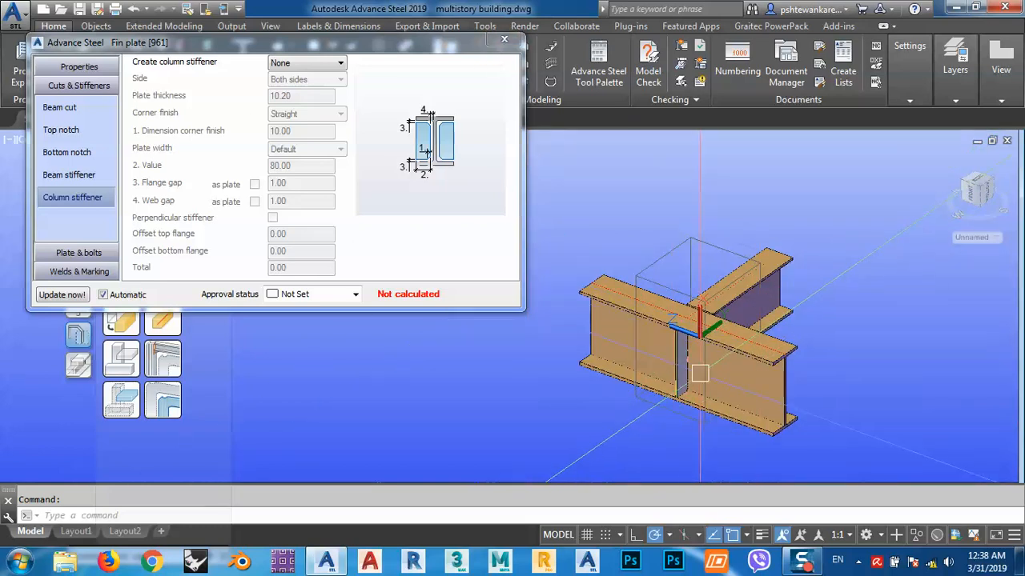
{"action": "middle_click_drag", "start_coordinate": [701, 356], "coordinate": [723, 303], "text": "shift"}
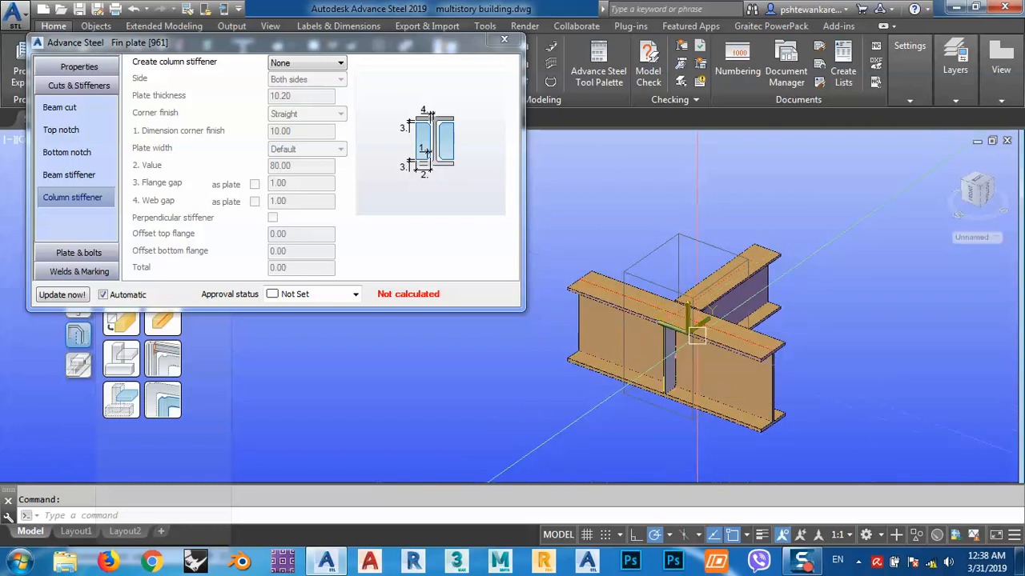
{"action": "left_click", "coordinate": [80, 181]}
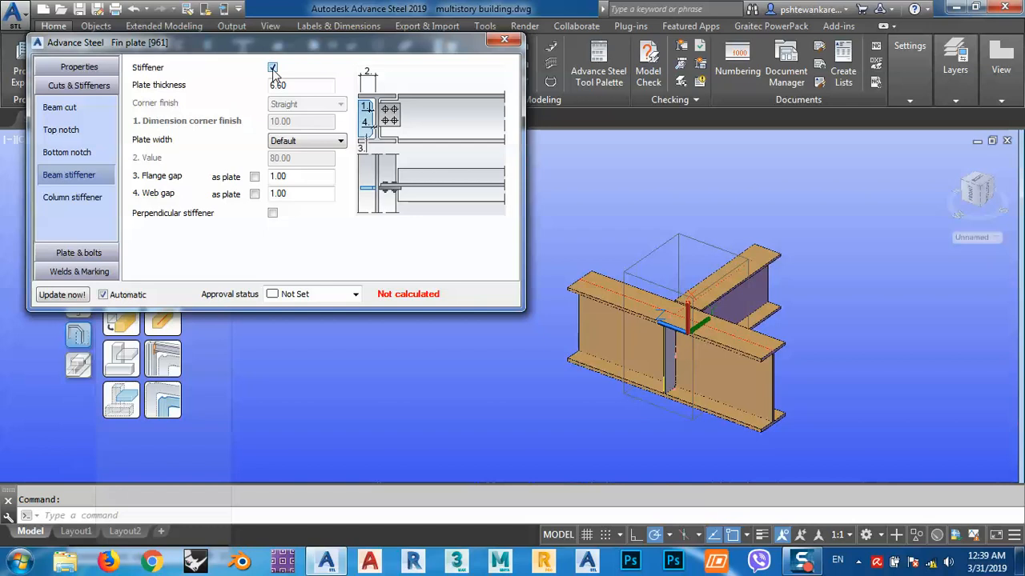
{"action": "left_click", "coordinate": [608, 433]}
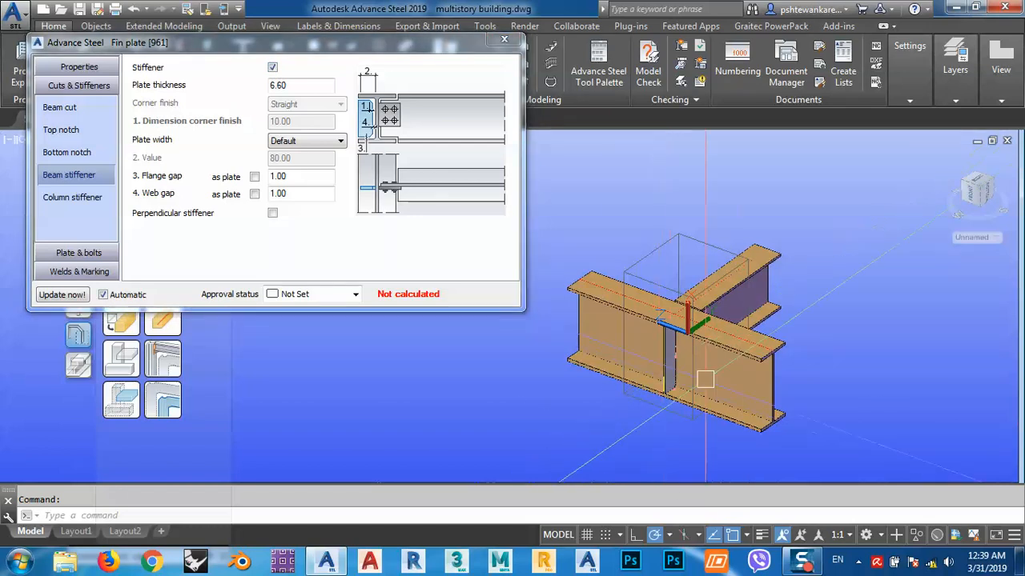
{"action": "middle_click_drag", "start_coordinate": [705, 379], "coordinate": [613, 413], "text": "shift"}
{"action": "middle_click_drag", "start_coordinate": [666, 383], "coordinate": [714, 361], "text": "shift"}
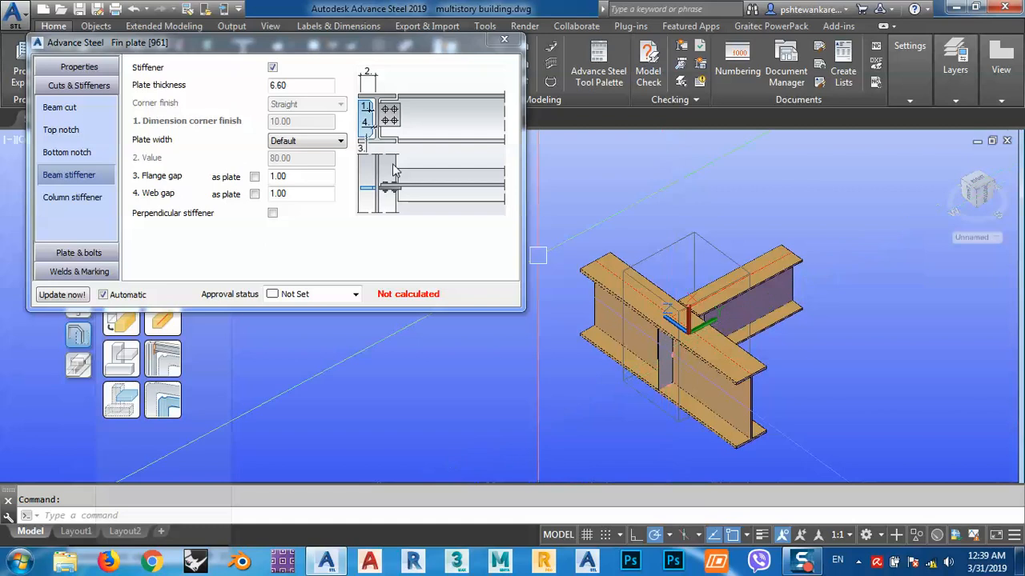
{"action": "left_click", "coordinate": [272, 67]}
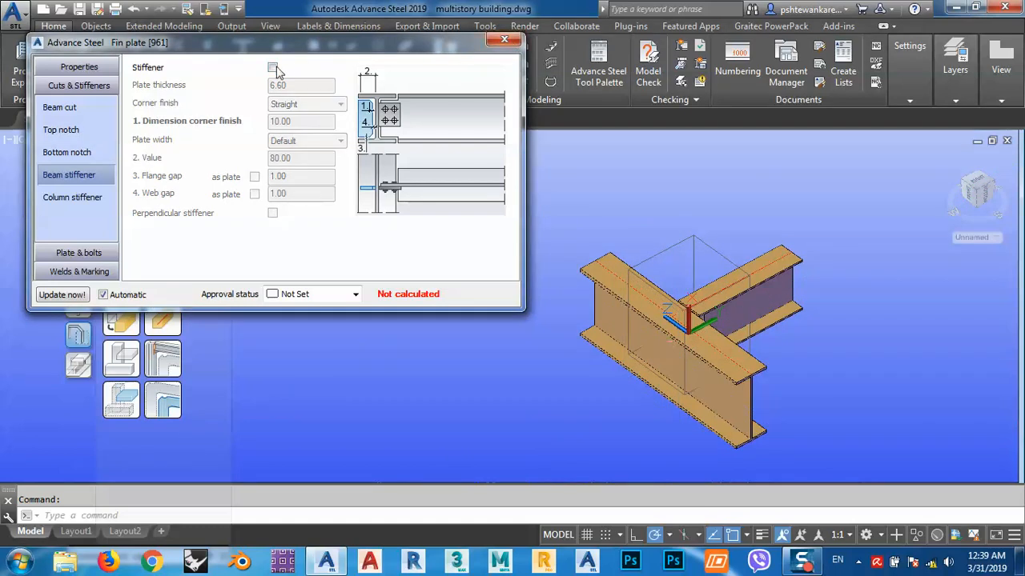
Close the joint settings, make all model objects visible, and select the fin plate joint at the secondary beam
{"action": "left_click", "coordinate": [504, 39]}
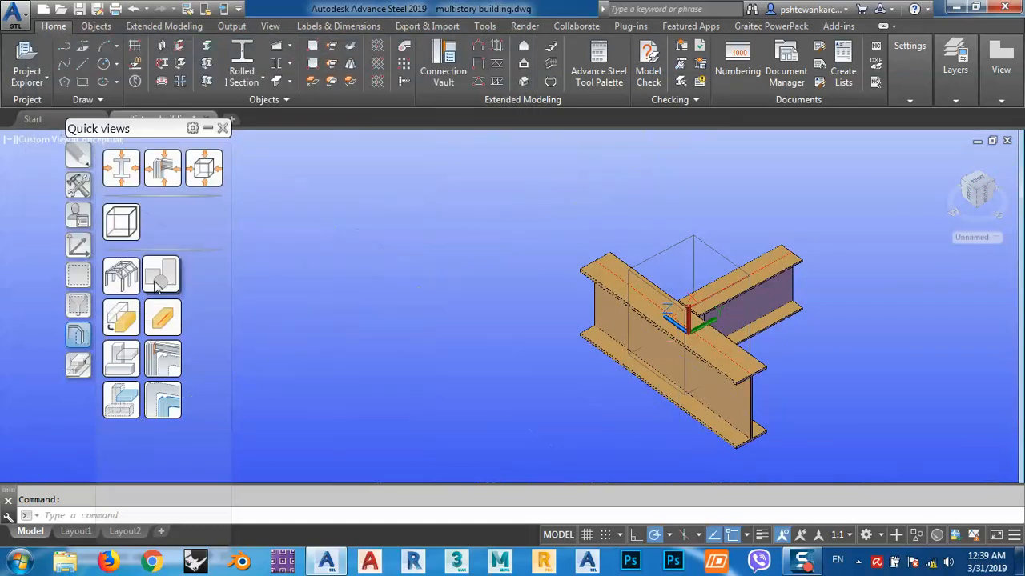
{"action": "left_click", "coordinate": [120, 276]}
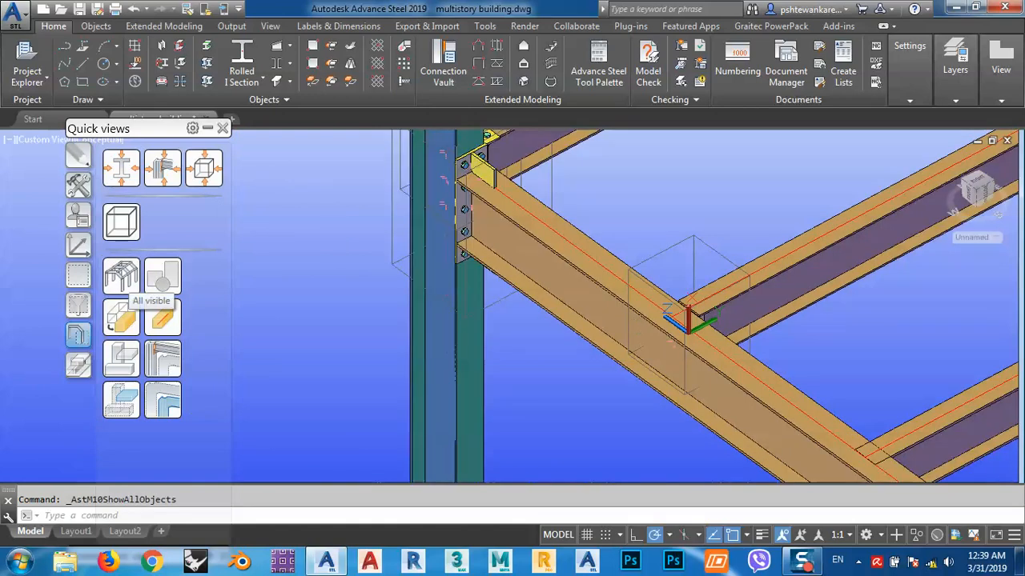
{"action": "middle_click_drag", "start_coordinate": [657, 376], "coordinate": [846, 284], "text": "shift"}
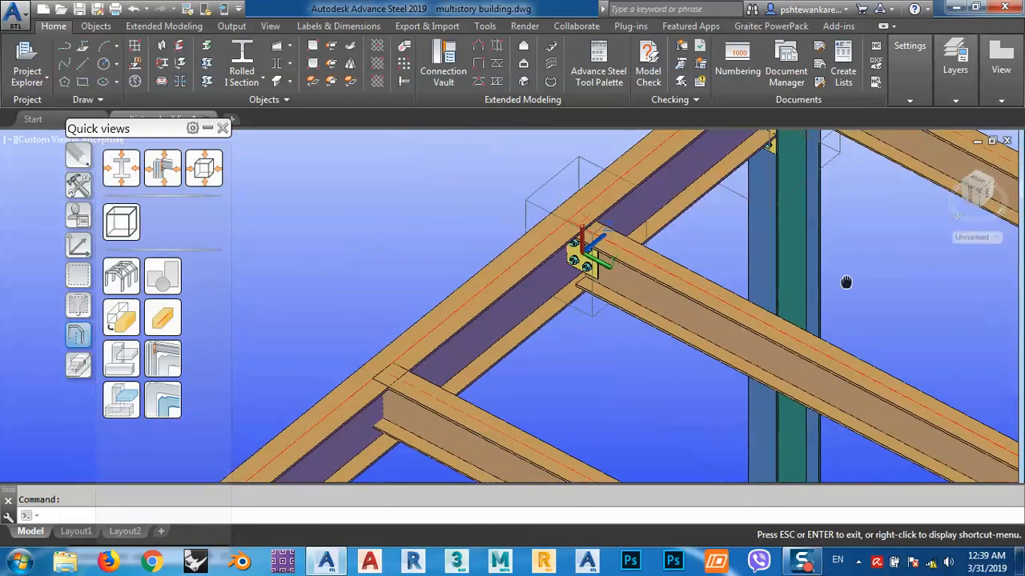
{"action": "scroll", "coordinate": [588, 255], "scroll_direction": "up", "scroll_amount": 4}
{"action": "mouse_move", "coordinate": [588, 254]}
{"action": "middle_mouse_down", "text": "shift"}
{"action": "mouse_move", "coordinate": [589, 267]}
{"action": "mouse_move", "coordinate": [626, 224]}
{"action": "mouse_move", "coordinate": [602, 253]}
{"action": "middle_mouse_up", "text": "shift"}
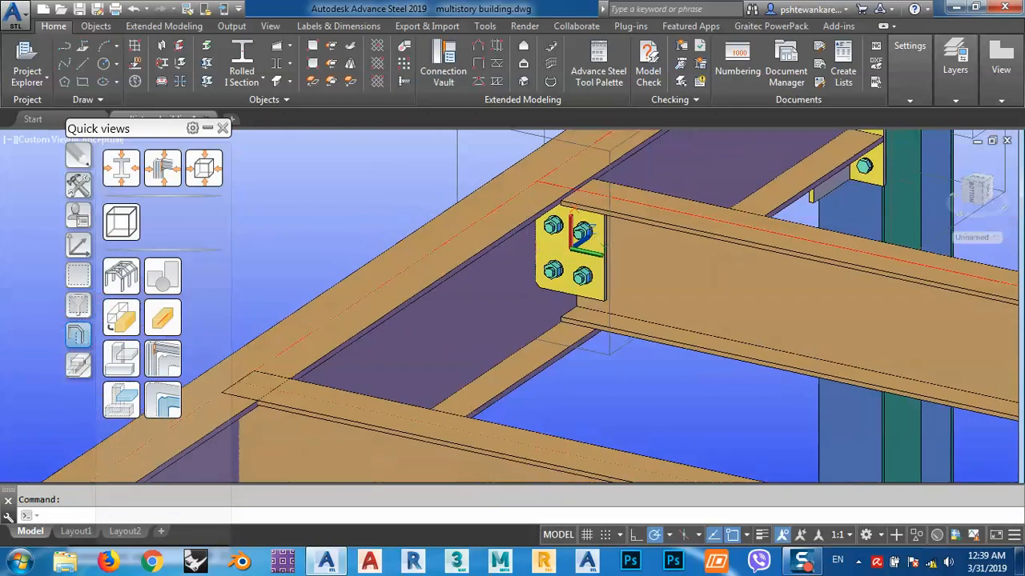
{"action": "scroll", "coordinate": [602, 253], "scroll_direction": "up", "scroll_amount": 4}
{"action": "scroll", "coordinate": [612, 256], "scroll_direction": "down", "scroll_amount": 5}
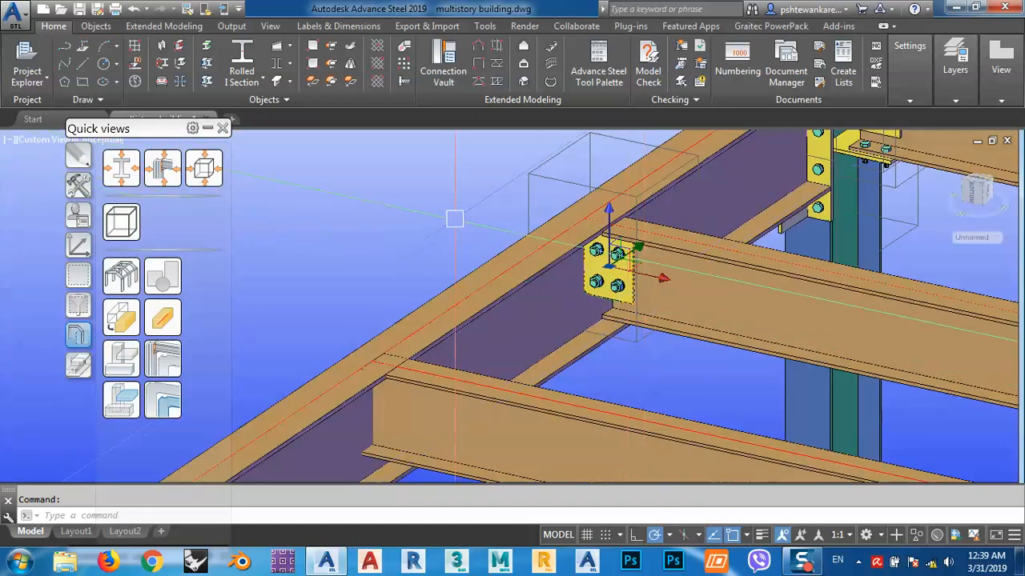
Reopen the fin plate joint's properties and change the horizontal bolts' set out to Beam end
{"action": "right_click", "coordinate": [460, 304]}
{"action": "left_click", "coordinate": [528, 305]}
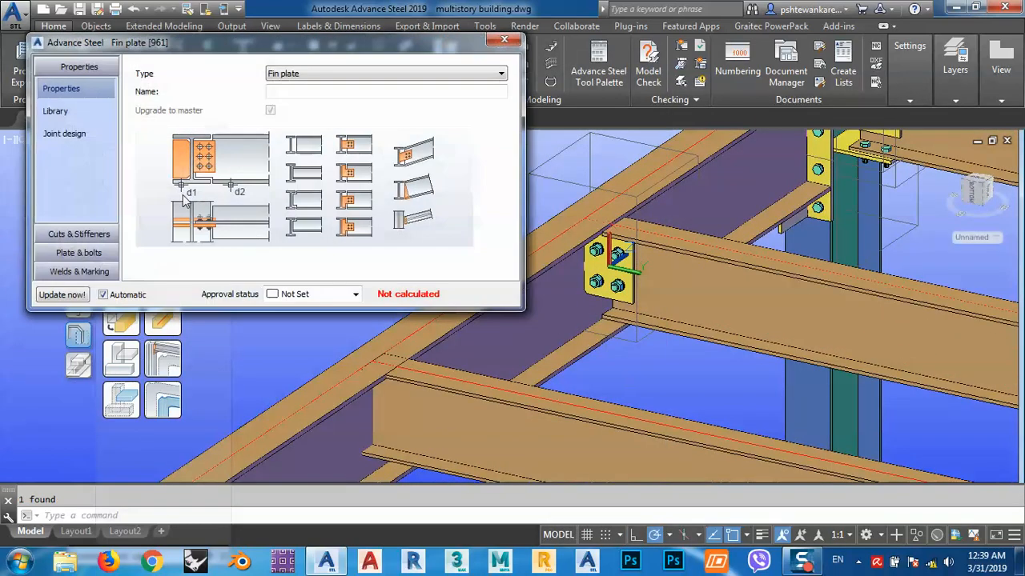
{"action": "left_click", "coordinate": [72, 234]}
{"action": "left_click", "coordinate": [71, 252]}
{"action": "left_click", "coordinate": [70, 193]}
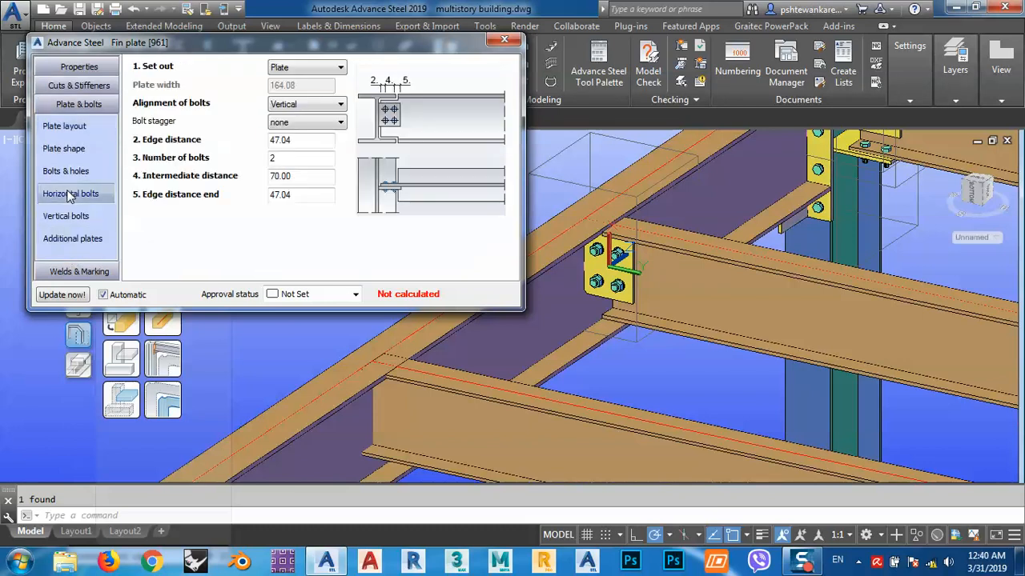
{"action": "left_click", "coordinate": [301, 70]}
{"action": "left_click", "coordinate": [288, 91]}
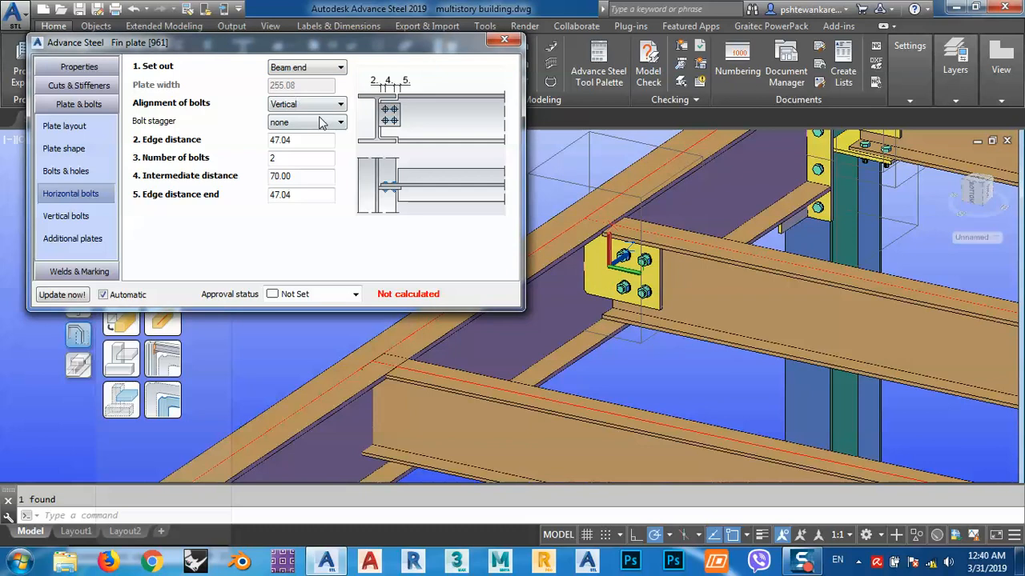
Set both horizontal bolt edge distances to 40 and the number of horizontal bolts to 1
{"action": "left_click_drag", "start_coordinate": [302, 195], "coordinate": [245, 210]}
{"action": "type", "text": "40"}
{"action": "left_click", "coordinate": [312, 179]}
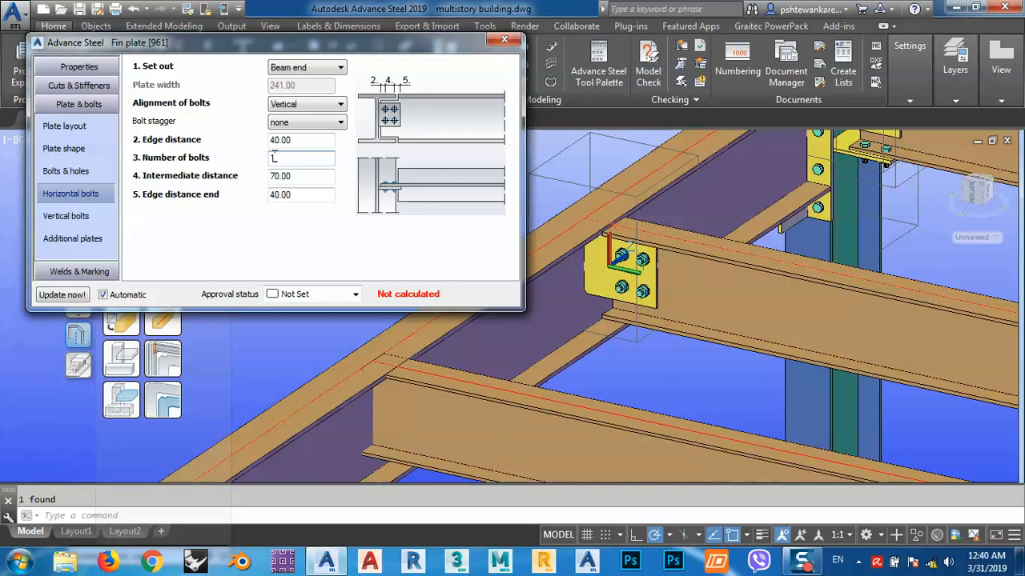
{"action": "left_click", "coordinate": [303, 140]}
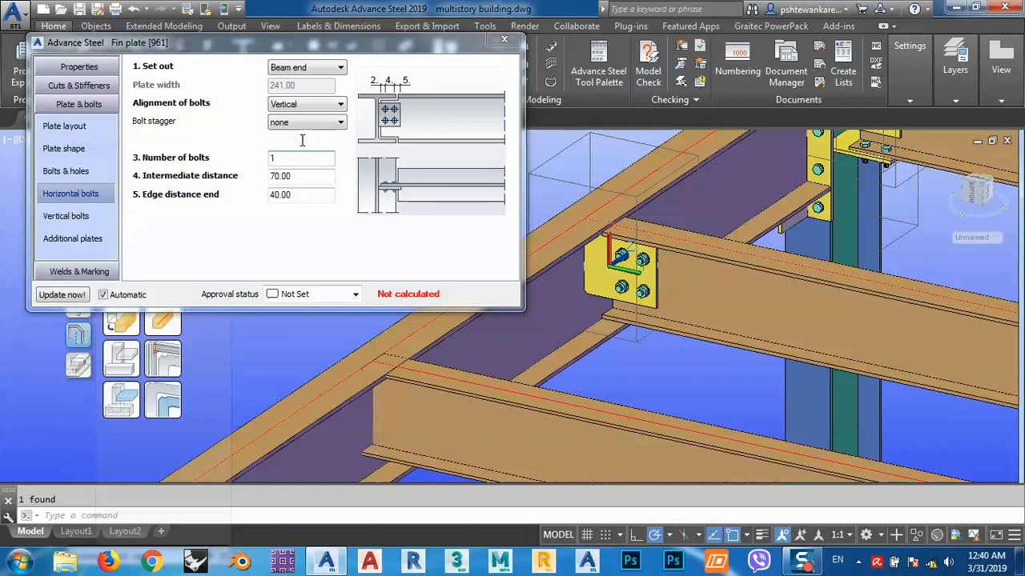
Set the vertical bolts to 3 lines in group 1, try the Bolts from sec set out, and choose Middle
{"action": "left_click", "coordinate": [71, 217]}
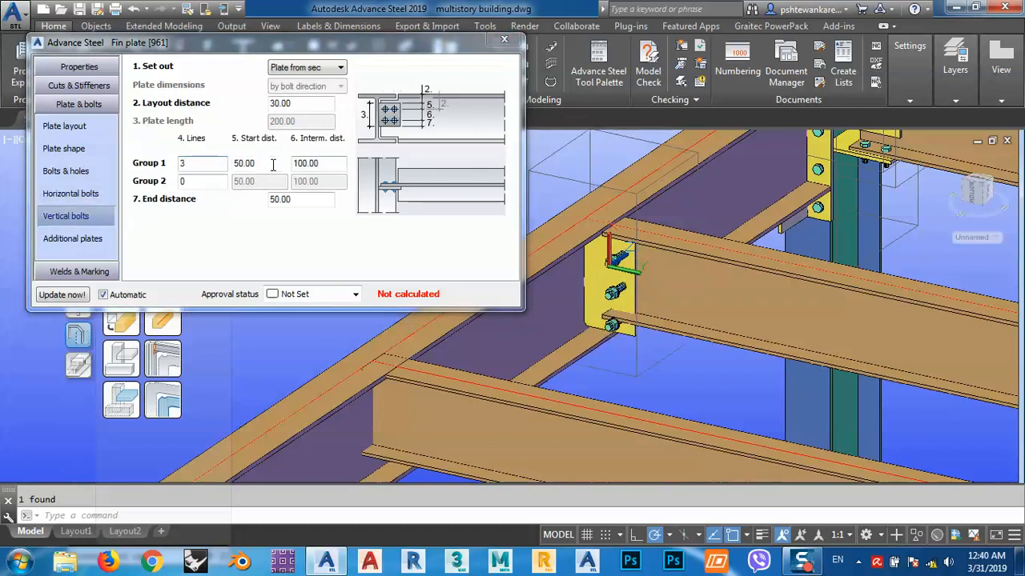
{"action": "left_click", "coordinate": [332, 67]}
{"action": "left_click", "coordinate": [297, 91]}
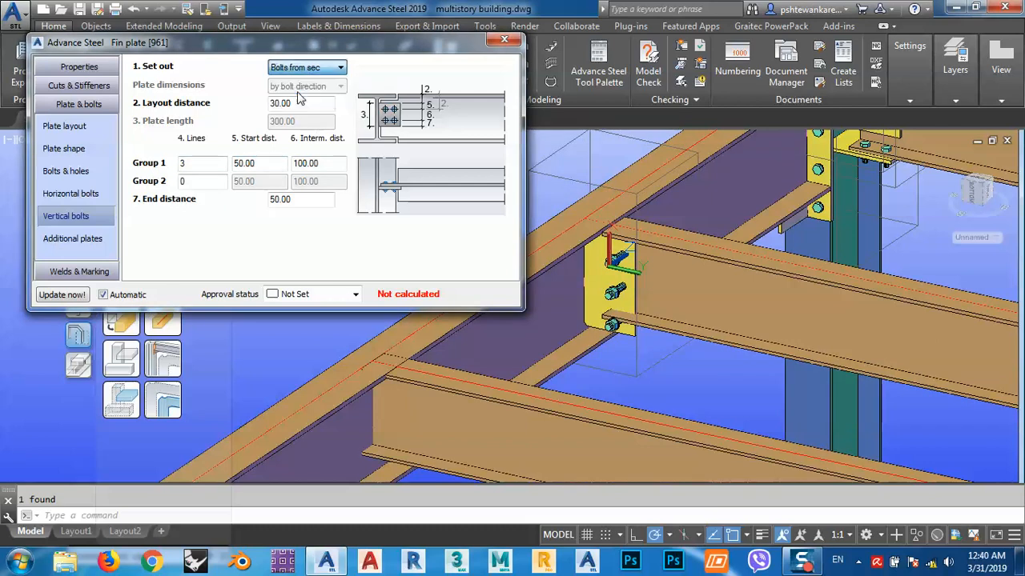
{"action": "left_click", "coordinate": [298, 67]}
{"action": "left_click", "coordinate": [295, 101]}
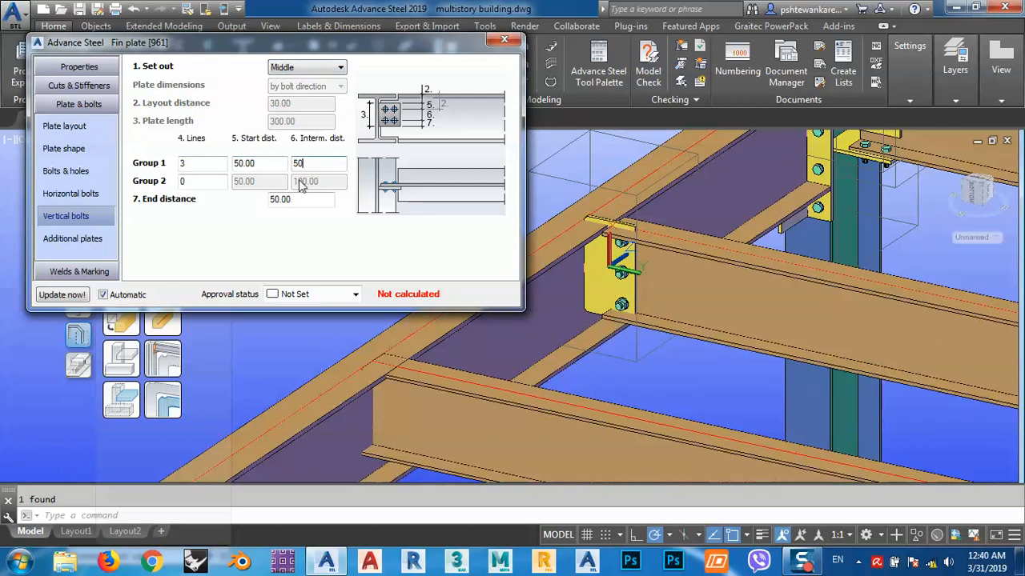
Set the vertical bolts' group 1 intermediate distance to 75 and both the start and end distances to 40
{"action": "left_click", "coordinate": [274, 164]}
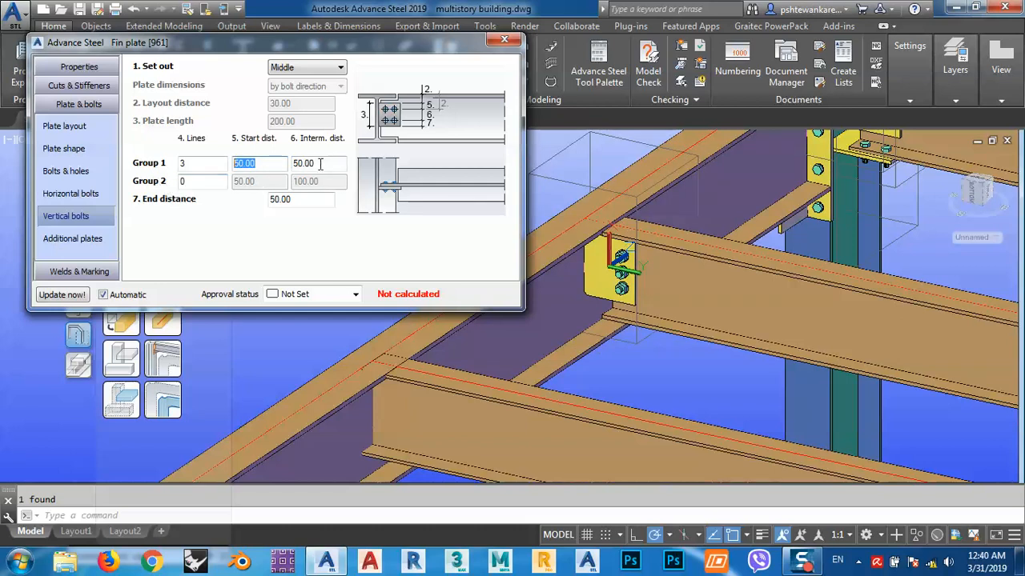
{"action": "scroll", "coordinate": [613, 261], "scroll_direction": "up", "scroll_amount": 4}
{"action": "middle_click_drag", "start_coordinate": [612, 262], "coordinate": [664, 304]}
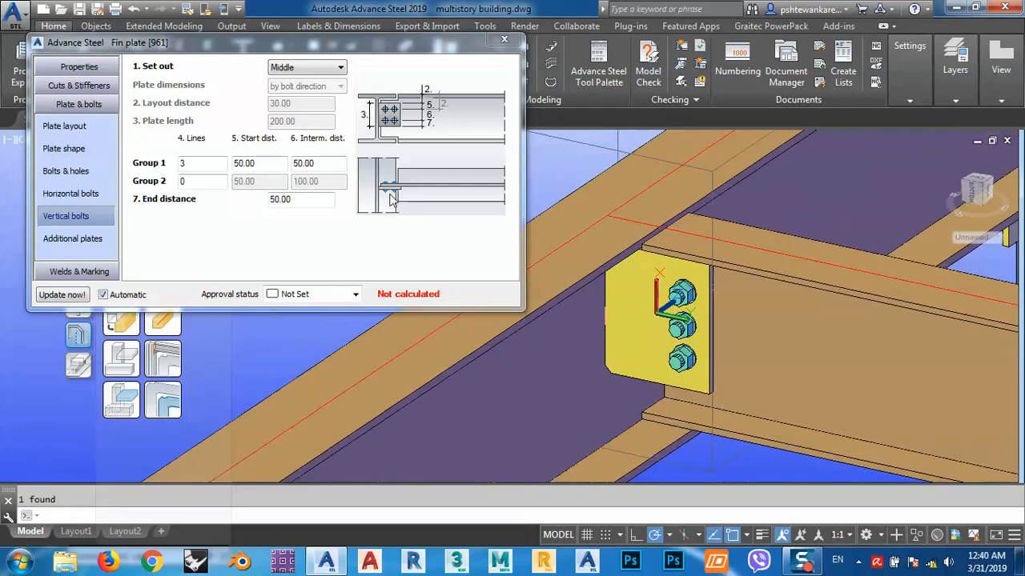
{"action": "left_click", "coordinate": [340, 167]}
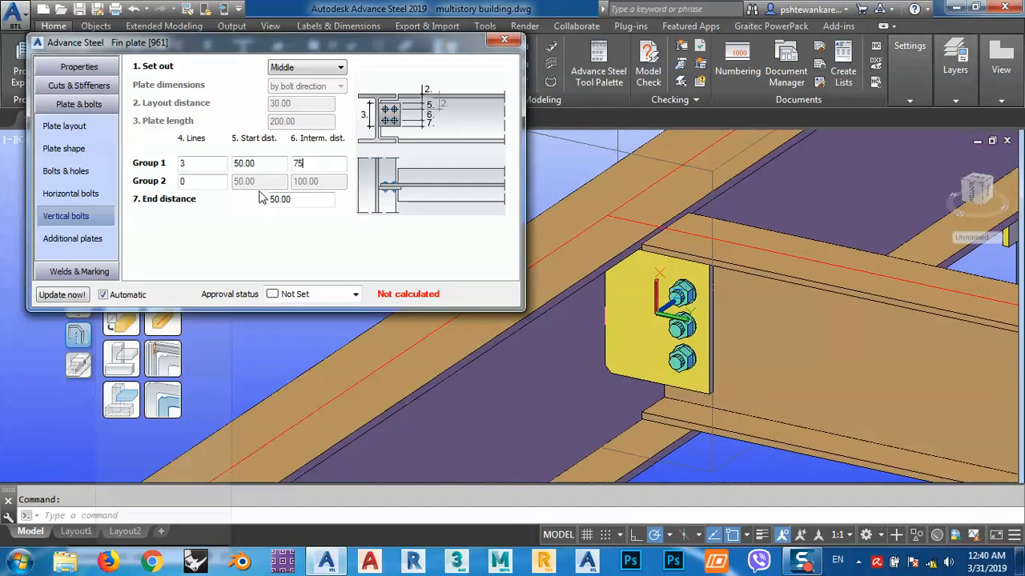
{"action": "type", "text": "75"}
{"action": "left_click", "coordinate": [273, 163]}
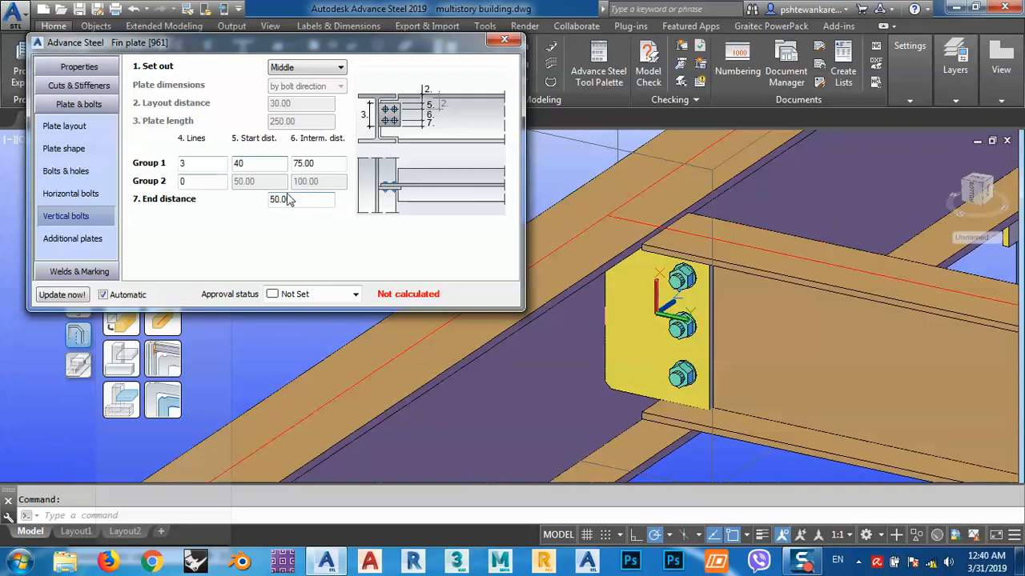
{"action": "left_click", "coordinate": [275, 166]}
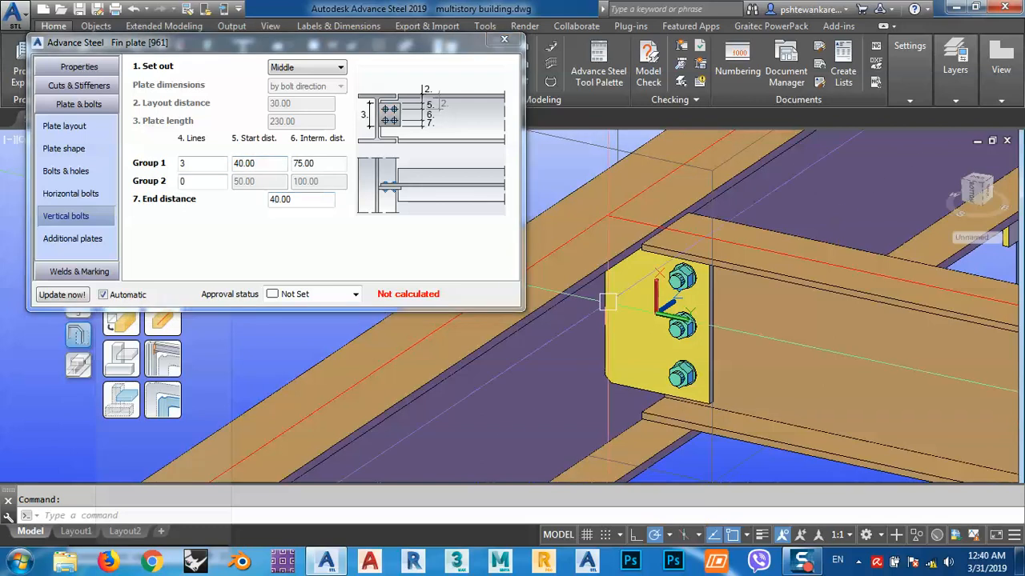
Examine the fin plate joint alongside the neighbouring secondary beams and column connections, and close the joint settings
{"action": "middle_click_drag", "start_coordinate": [726, 331], "coordinate": [705, 351], "text": "shift"}
{"action": "scroll", "coordinate": [704, 293], "scroll_direction": "down", "scroll_amount": 5}
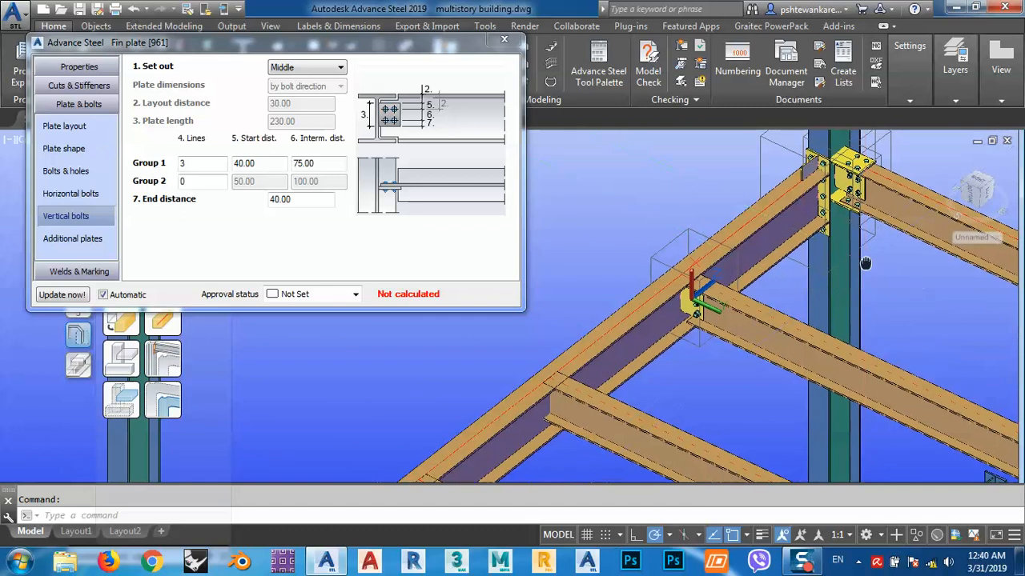
{"action": "middle_click_drag", "start_coordinate": [865, 263], "coordinate": [797, 318]}
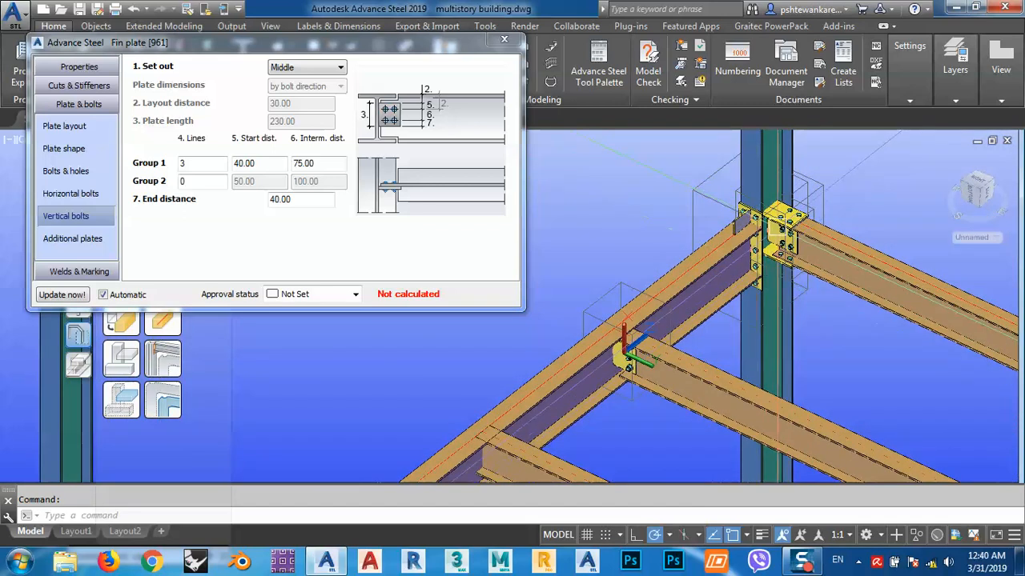
{"action": "middle_click_drag", "start_coordinate": [712, 309], "coordinate": [760, 243]}
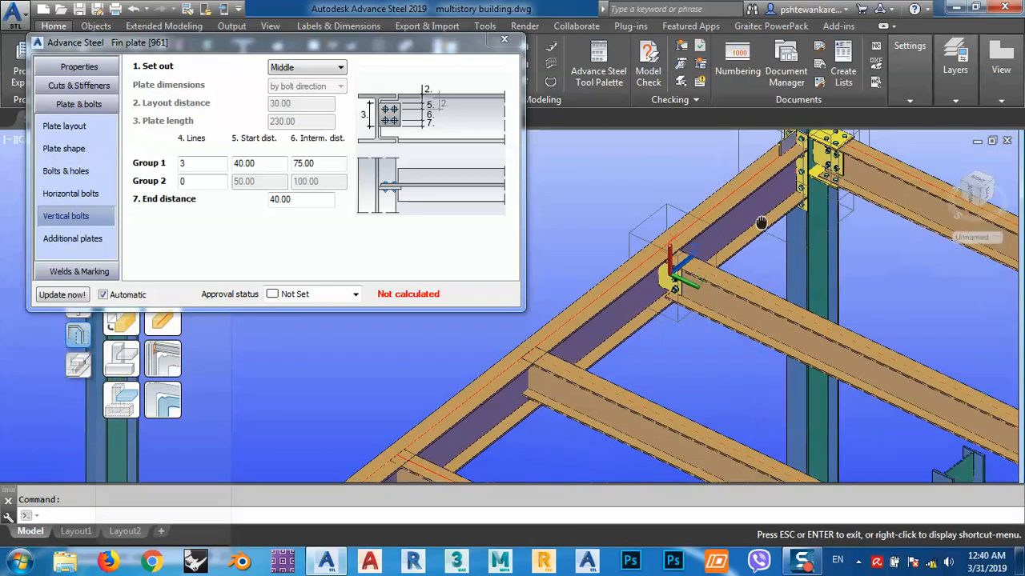
{"action": "mouse_move", "coordinate": [761, 243]}
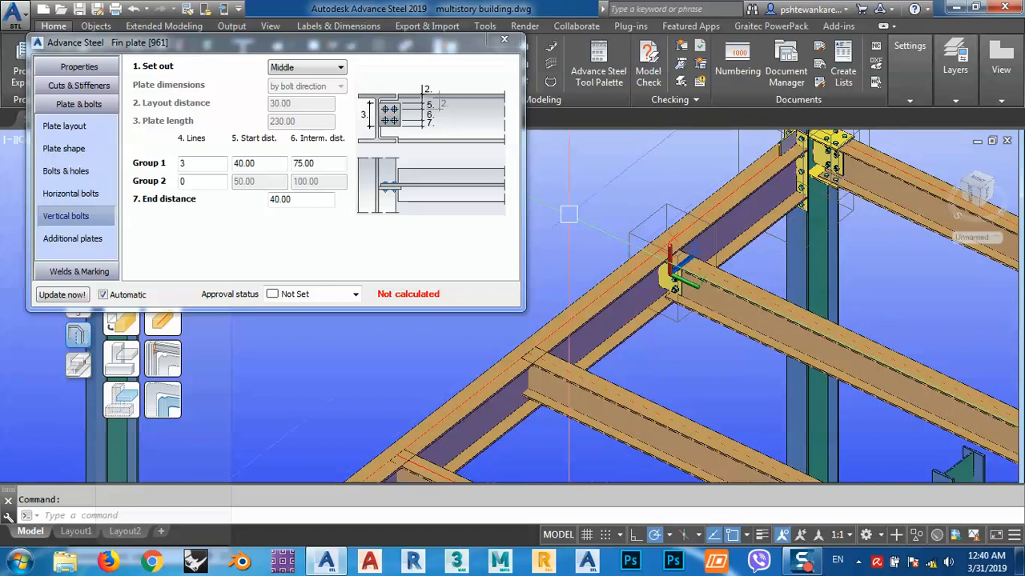
{"action": "left_click", "coordinate": [673, 268]}
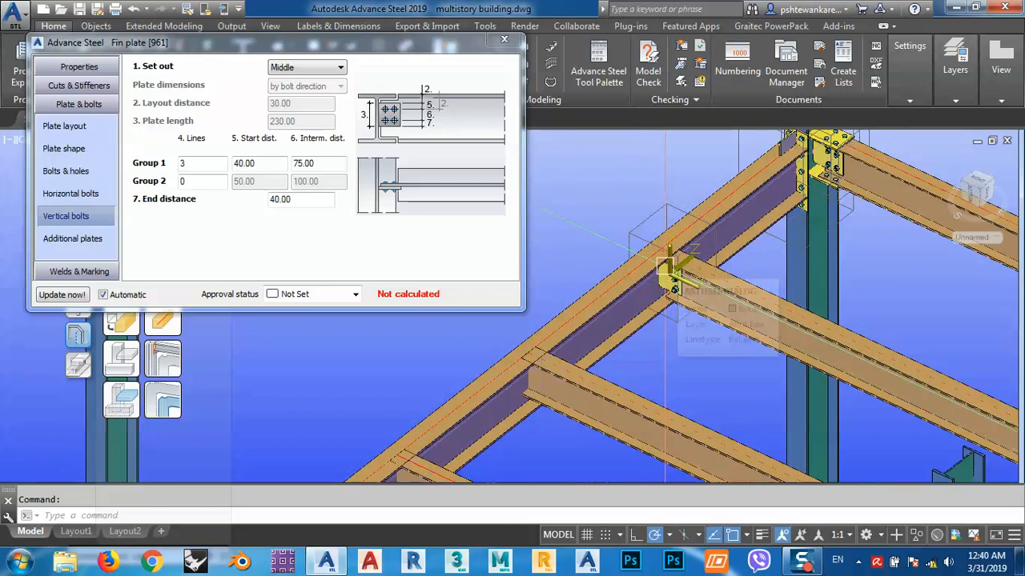
{"action": "middle_click_drag", "start_coordinate": [867, 207], "coordinate": [848, 270]}
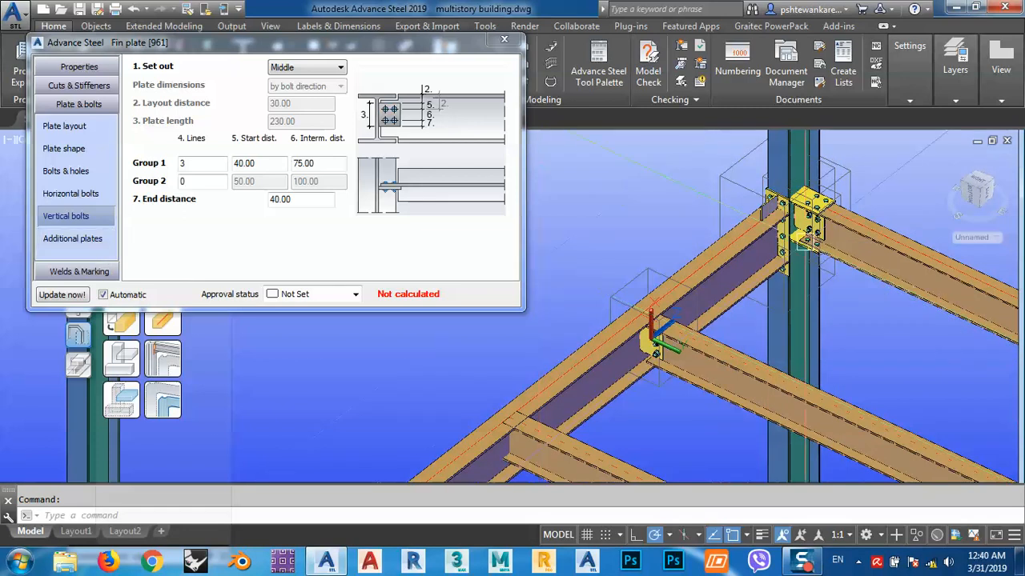
{"action": "left_click", "coordinate": [505, 39]}
Propagate the fin plate joint as a multiple joint group to both ends of the secondary beams between the two main beams
{"action": "middle_click_drag", "start_coordinate": [648, 312], "coordinate": [624, 254]}
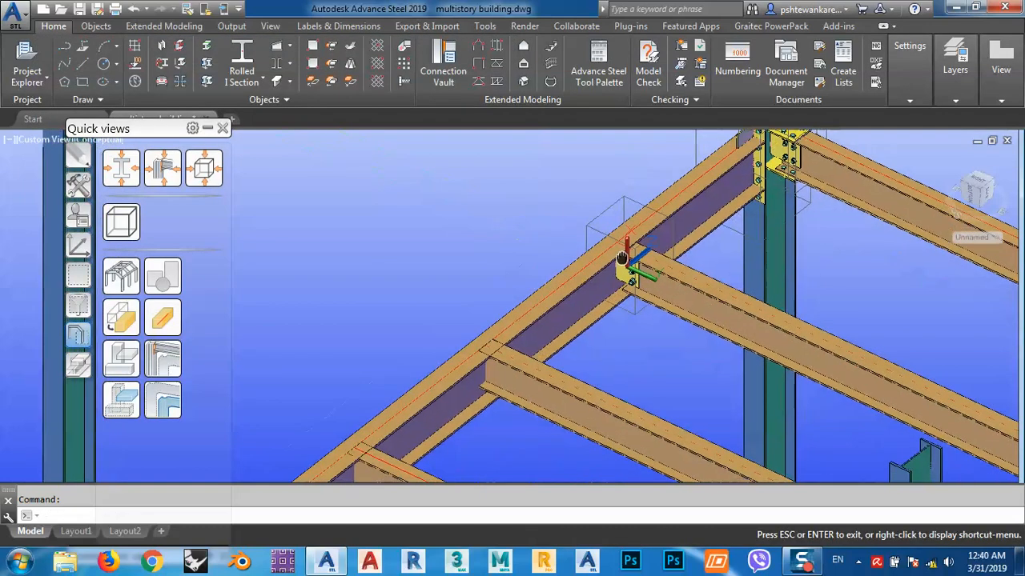
{"action": "left_click", "coordinate": [78, 185]}
{"action": "left_click", "coordinate": [121, 401]}
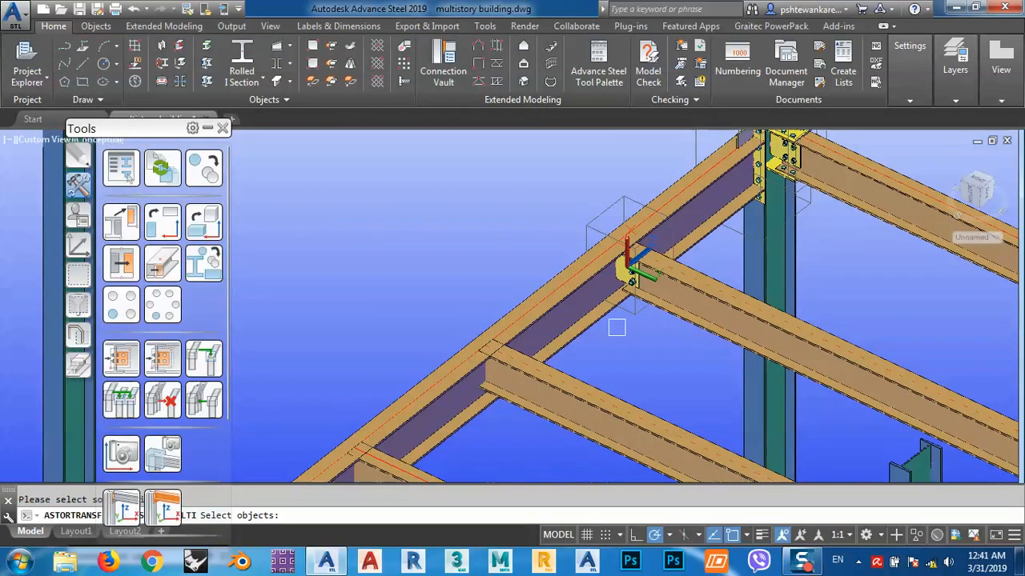
{"action": "scroll", "coordinate": [627, 277], "scroll_direction": "up", "scroll_amount": 5}
{"action": "scroll", "coordinate": [601, 274], "scroll_direction": "down", "scroll_amount": 5}
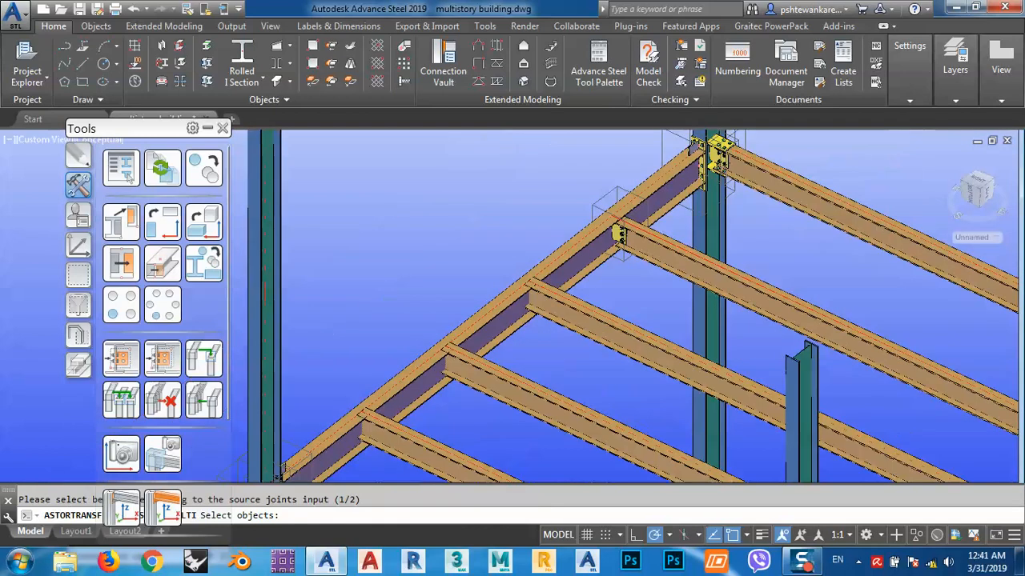
{"action": "scroll", "coordinate": [566, 226], "scroll_direction": "down", "scroll_amount": 4}
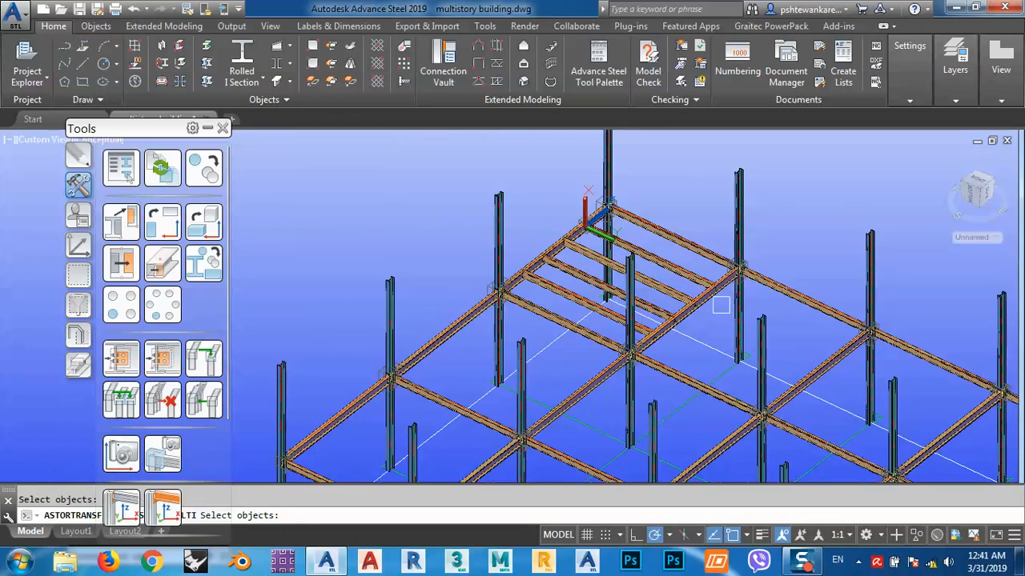
{"action": "scroll", "coordinate": [714, 300], "scroll_direction": "up", "scroll_amount": 3}
{"action": "scroll", "coordinate": [708, 300], "scroll_direction": "up", "scroll_amount": 2}
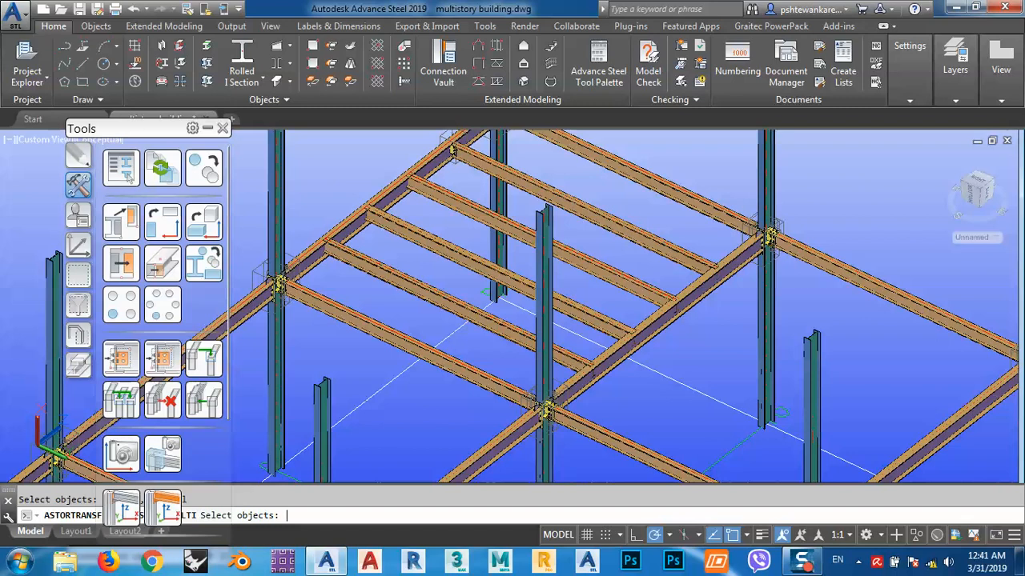
{"action": "middle_click_drag", "start_coordinate": [573, 344], "coordinate": [665, 320], "text": "shift"}
{"action": "scroll", "coordinate": [597, 241], "scroll_direction": "up", "scroll_amount": 4}
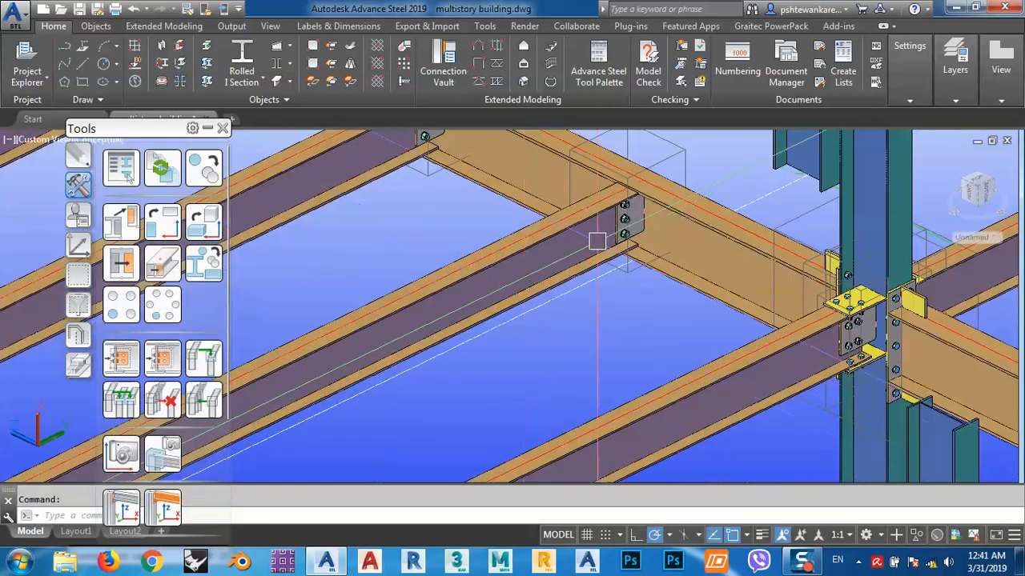
Reset the coordinate system to the World UCS
{"action": "scroll", "coordinate": [597, 241], "scroll_direction": "down", "scroll_amount": 6}
{"action": "middle_click_drag", "start_coordinate": [713, 344], "coordinate": [769, 344], "text": "shift"}
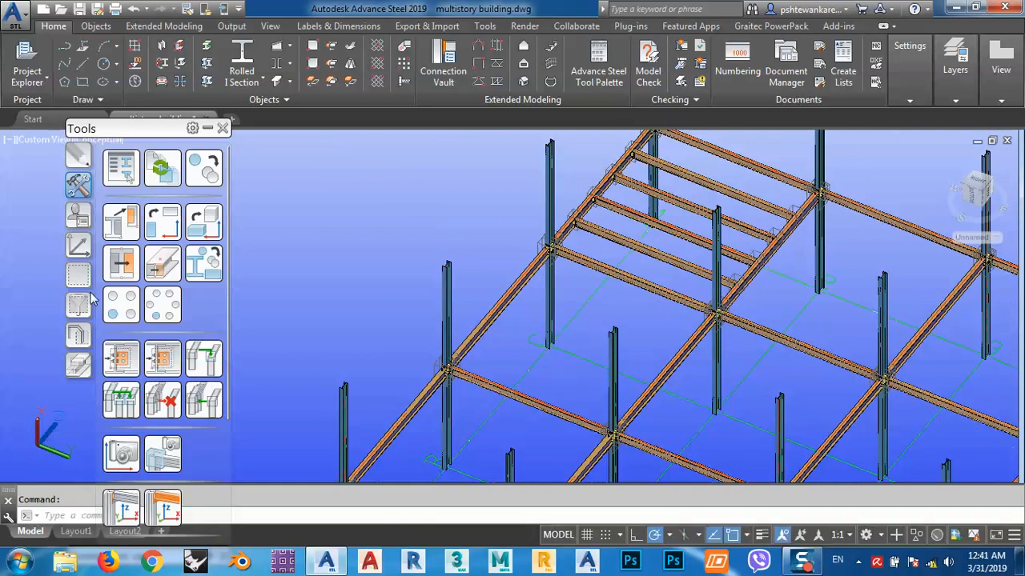
{"action": "left_click", "coordinate": [80, 336]}
{"action": "left_click", "coordinate": [80, 246]}
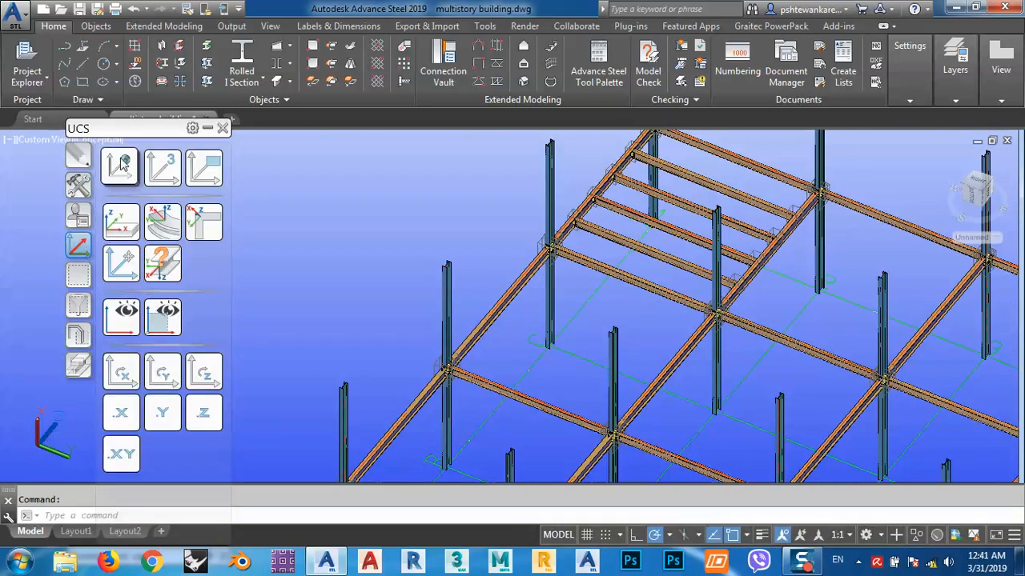
{"action": "left_click", "coordinate": [121, 166]}
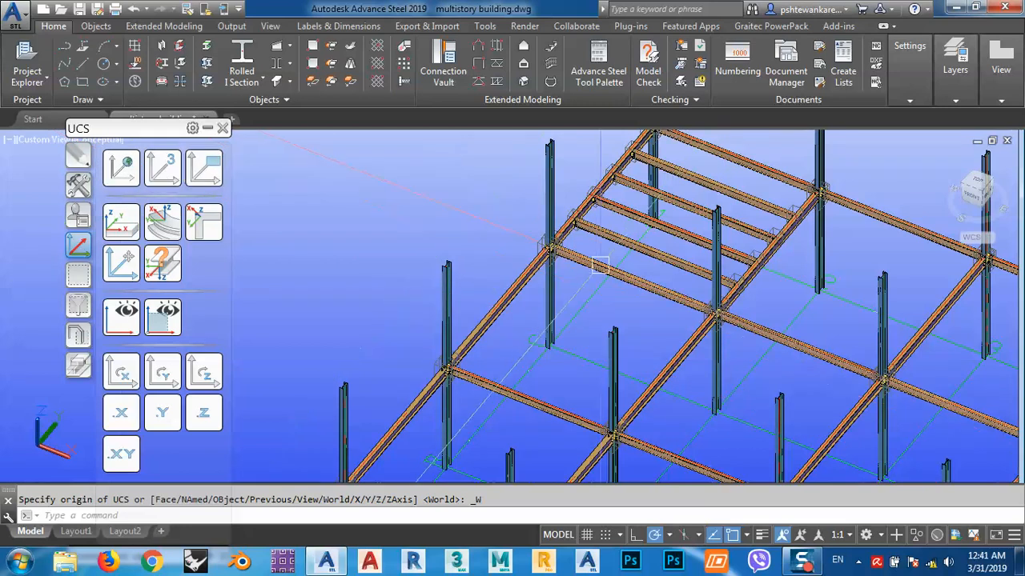
Examine the shear plate joints at both ends of the secondary beams and the surrounding mezzanine frame from several directions
{"action": "middle_click_drag", "start_coordinate": [647, 299], "coordinate": [895, 305], "text": "shift"}
{"action": "middle_click_drag", "start_coordinate": [818, 374], "coordinate": [732, 294]}
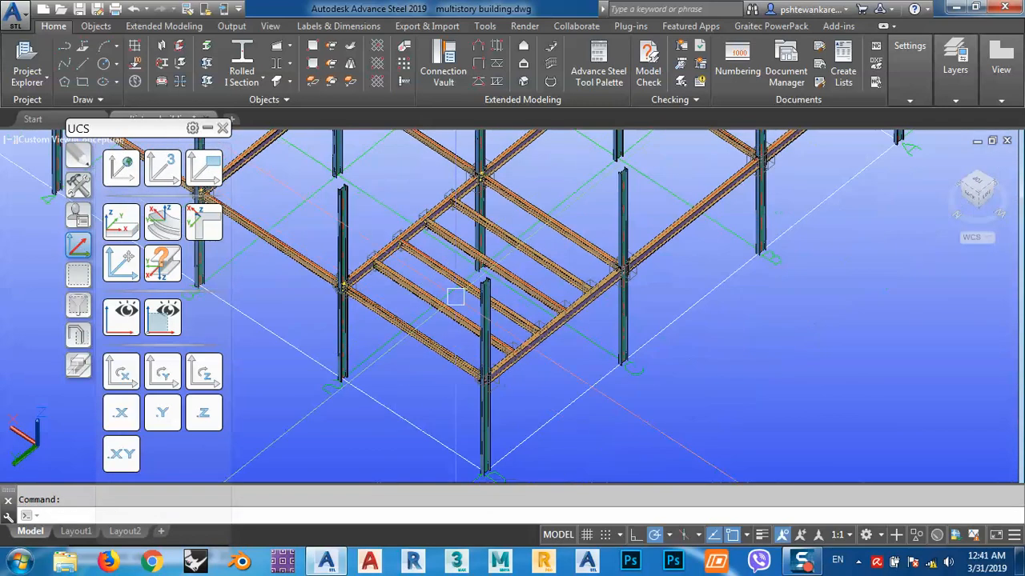
{"action": "scroll", "coordinate": [453, 293], "scroll_direction": "up", "scroll_amount": 4}
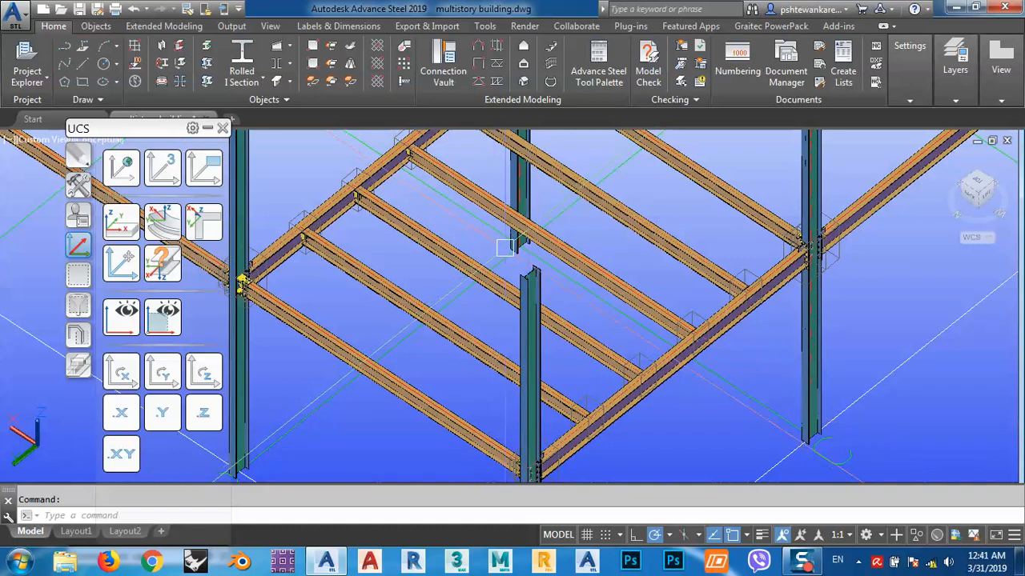
{"action": "middle_click_drag", "start_coordinate": [665, 227], "coordinate": [686, 308]}
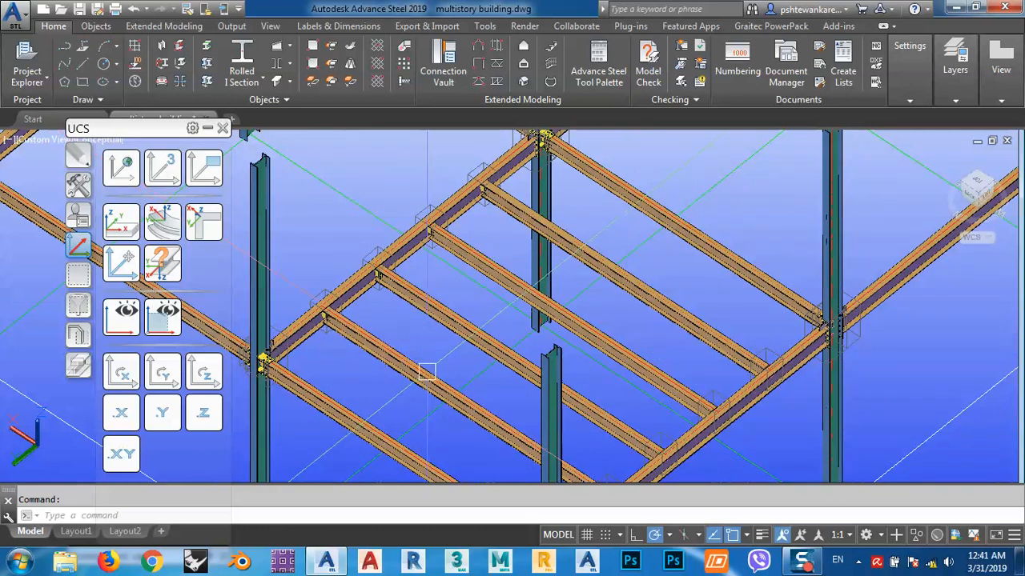
{"action": "scroll", "coordinate": [439, 364], "scroll_direction": "down", "scroll_amount": 2}
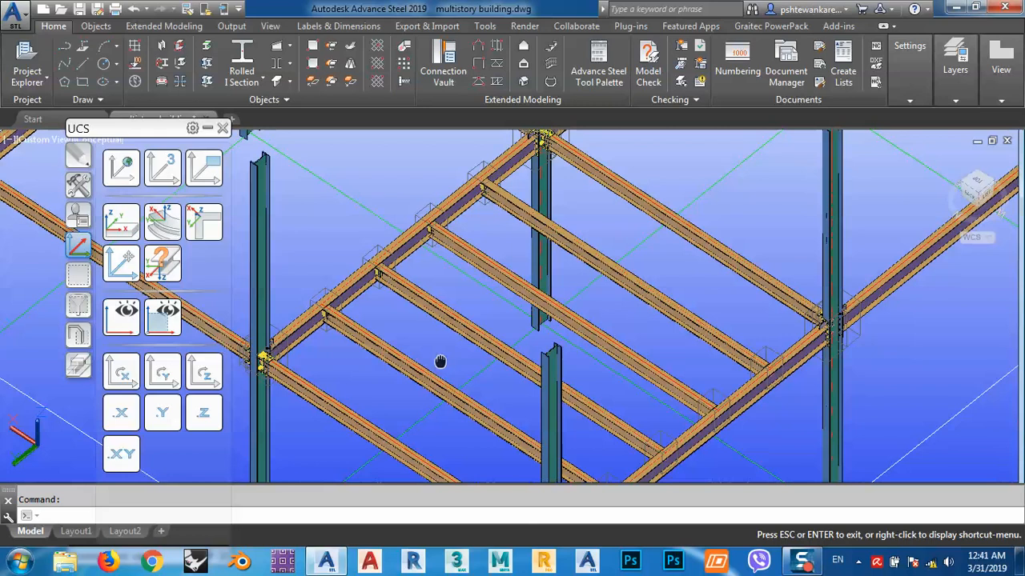
{"action": "scroll", "coordinate": [436, 352], "scroll_direction": "down", "scroll_amount": 3}
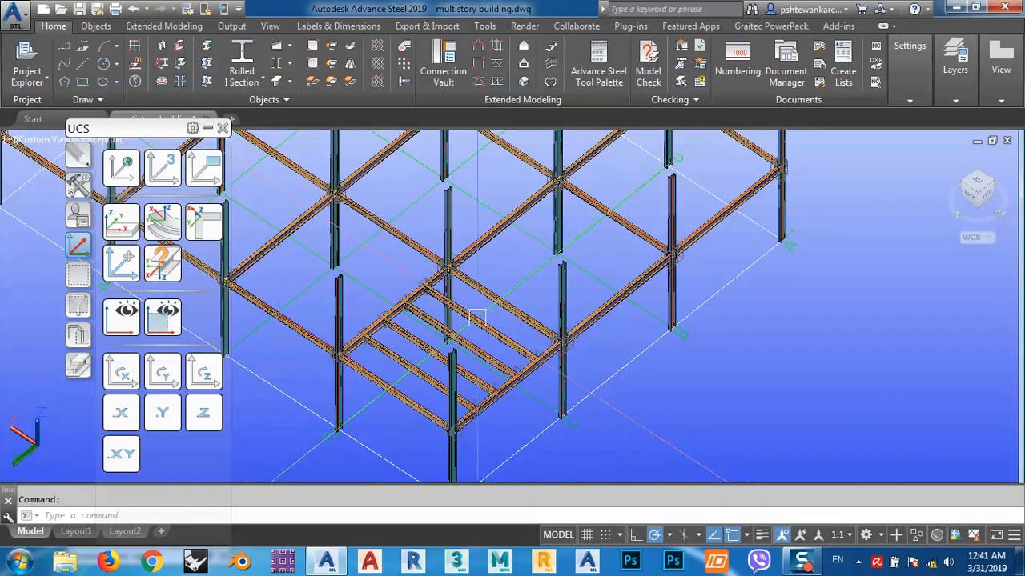
{"action": "middle_click_drag", "start_coordinate": [505, 310], "coordinate": [585, 359]}
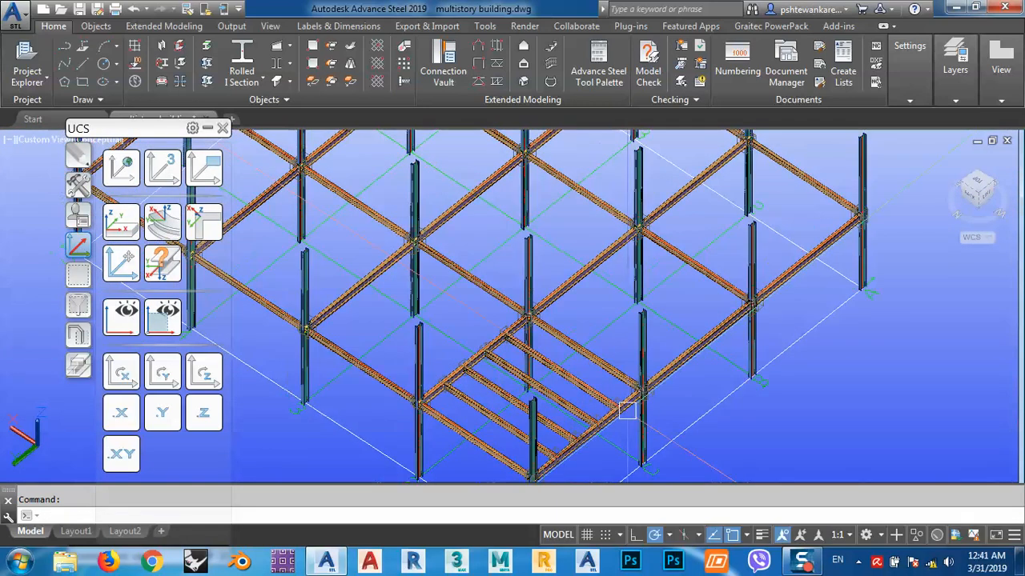
{"action": "mouse_move", "coordinate": [612, 406]}
{"action": "middle_mouse_down", "text": "shift"}
{"action": "mouse_move", "coordinate": [608, 384]}
{"action": "mouse_move", "coordinate": [617, 387]}
{"action": "middle_mouse_up", "text": "shift"}
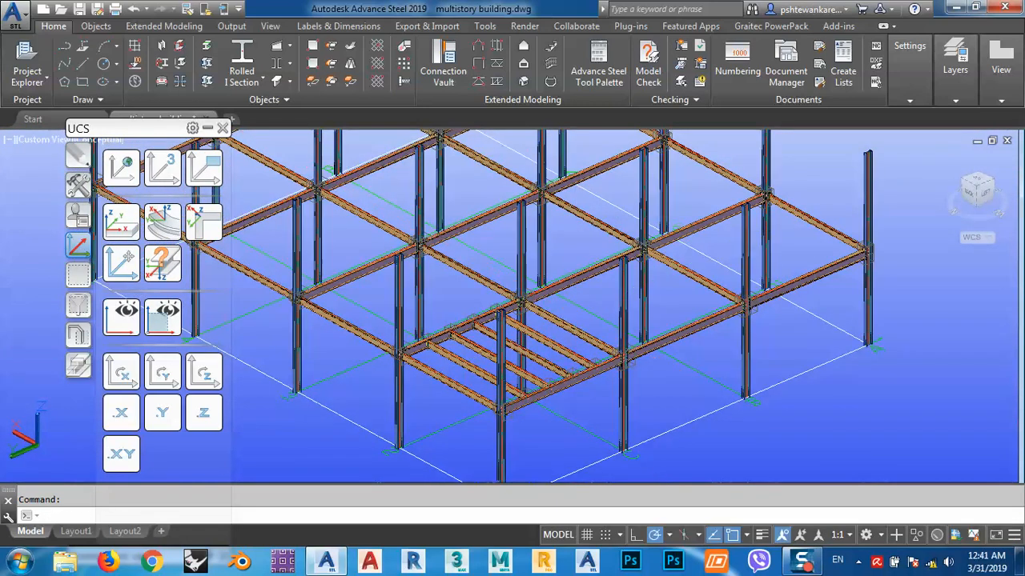
{"action": "middle_click_drag", "start_coordinate": [574, 318], "coordinate": [605, 332]}
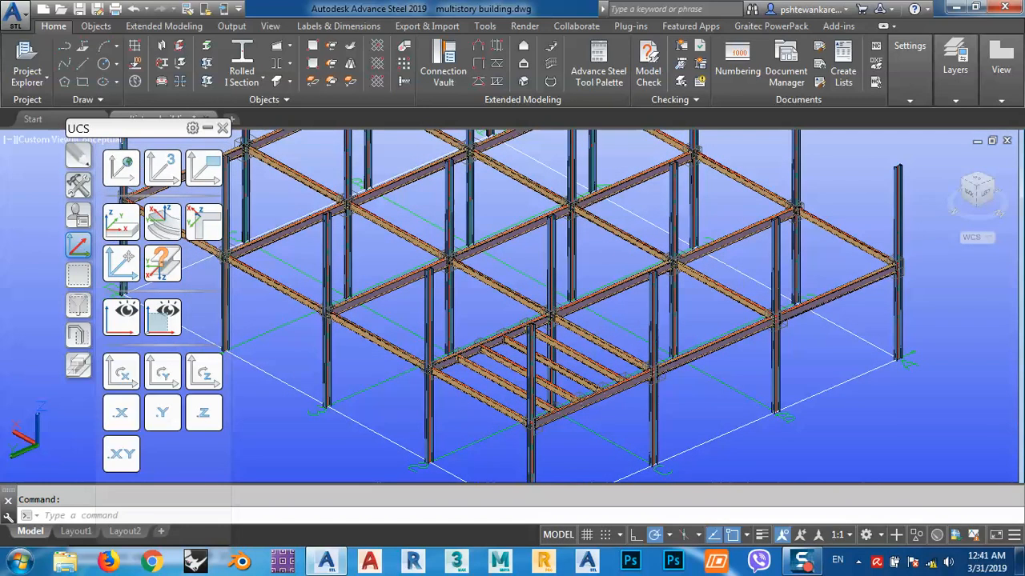